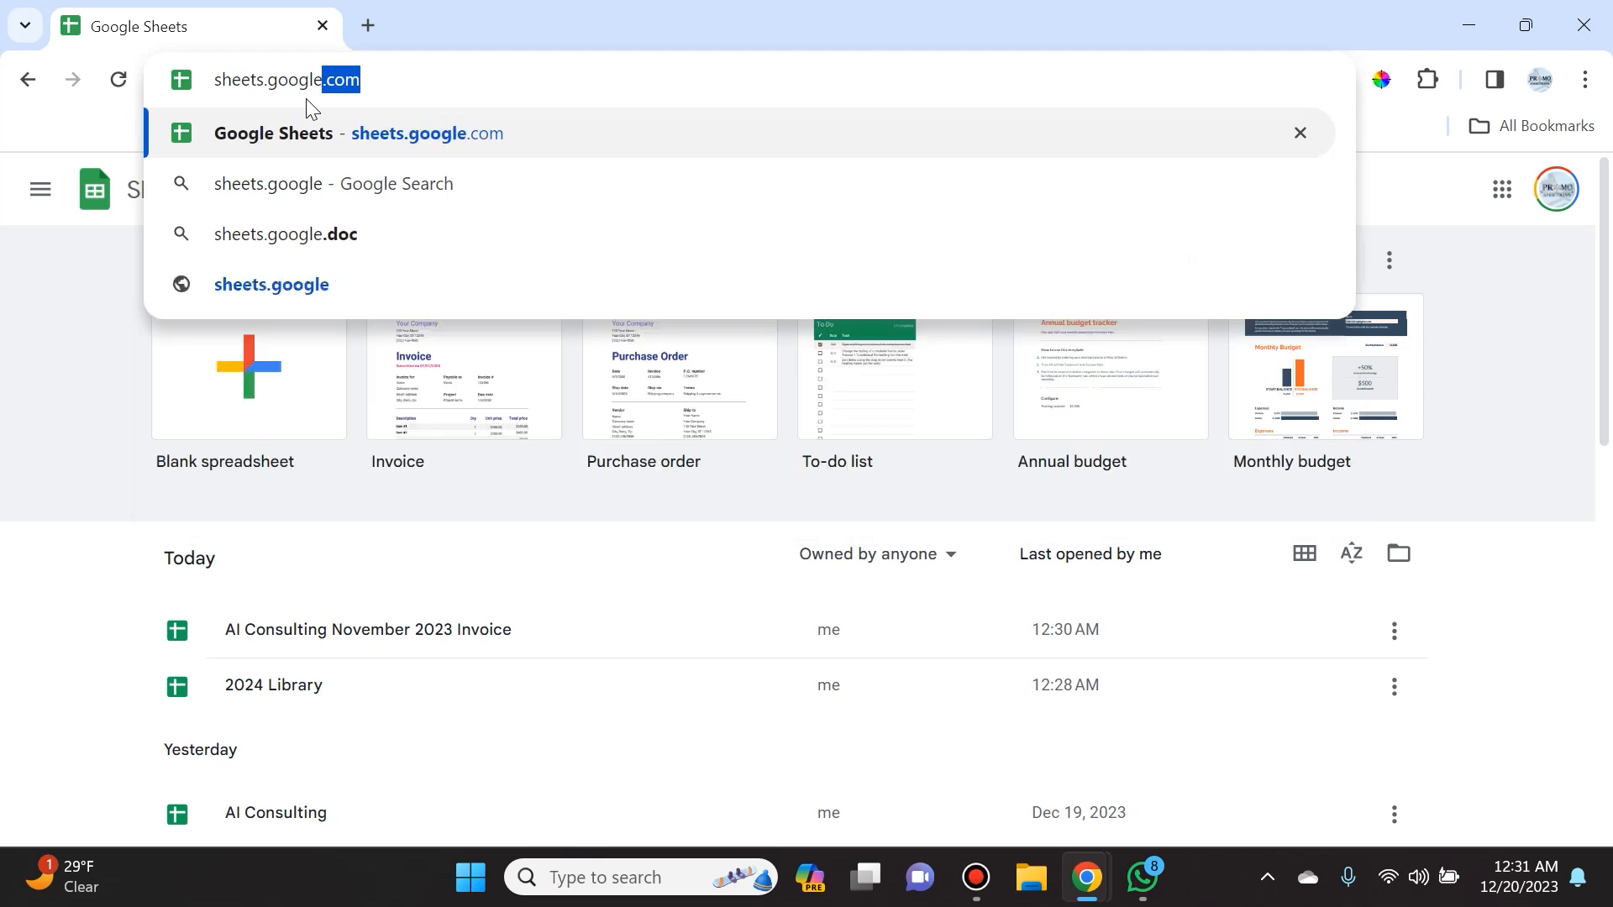
- Load sheets.google.com and move the Sheets shortcut to the first row of the Google apps launcher
key("Return")
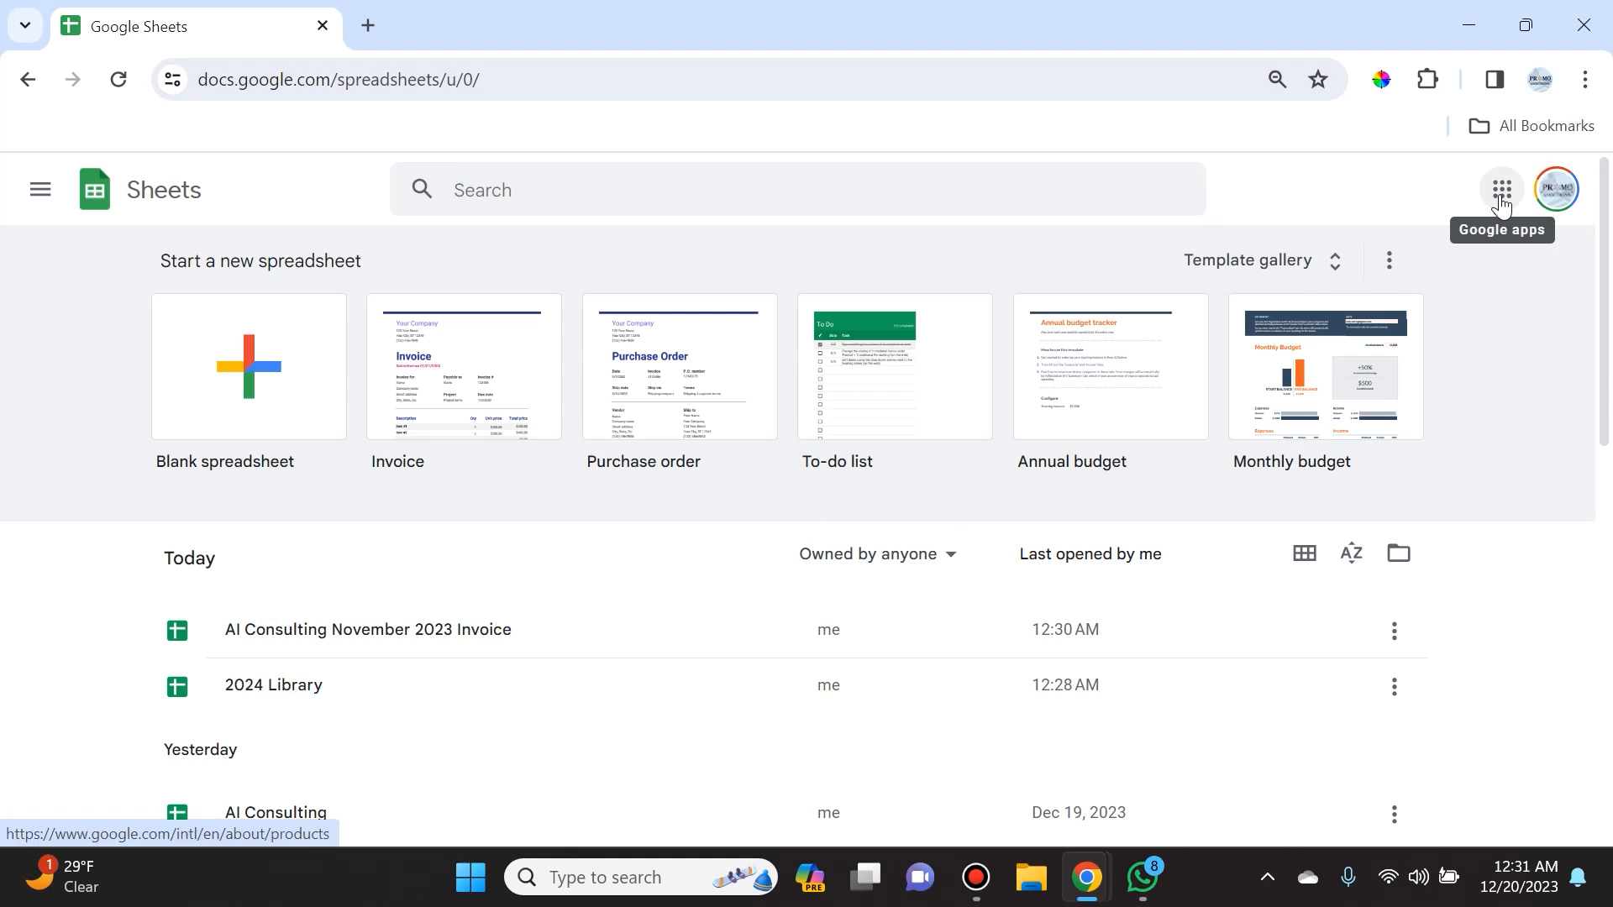
left_click(1502, 190)
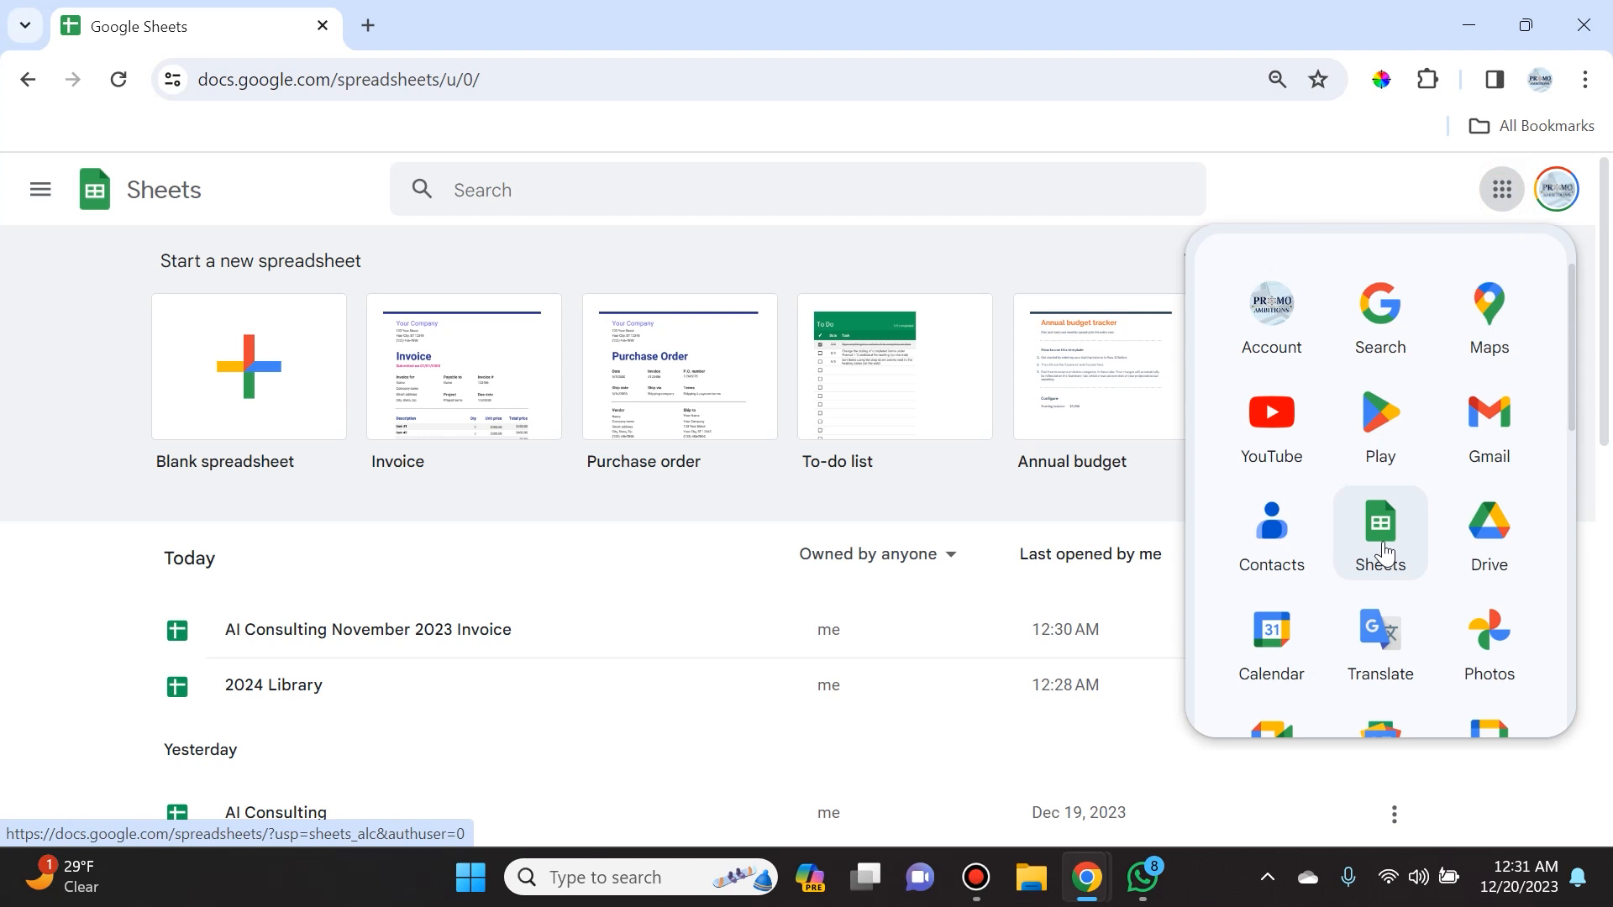
left_click_drag(1384, 553, 1376, 338)
left_click(1390, 195)
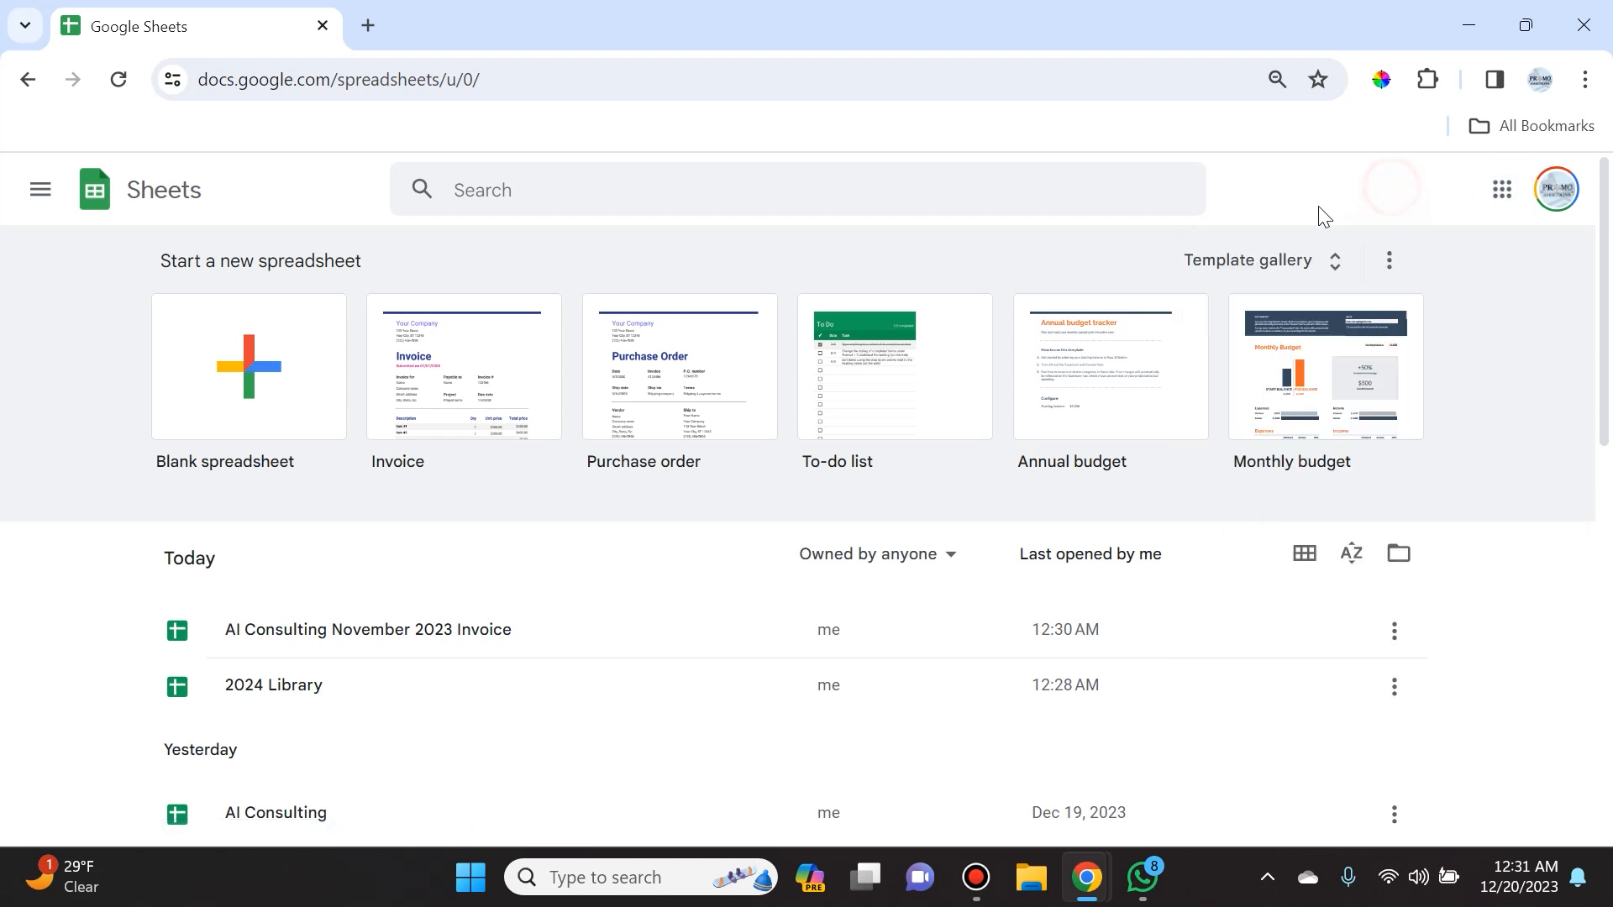
left_click(1503, 184)
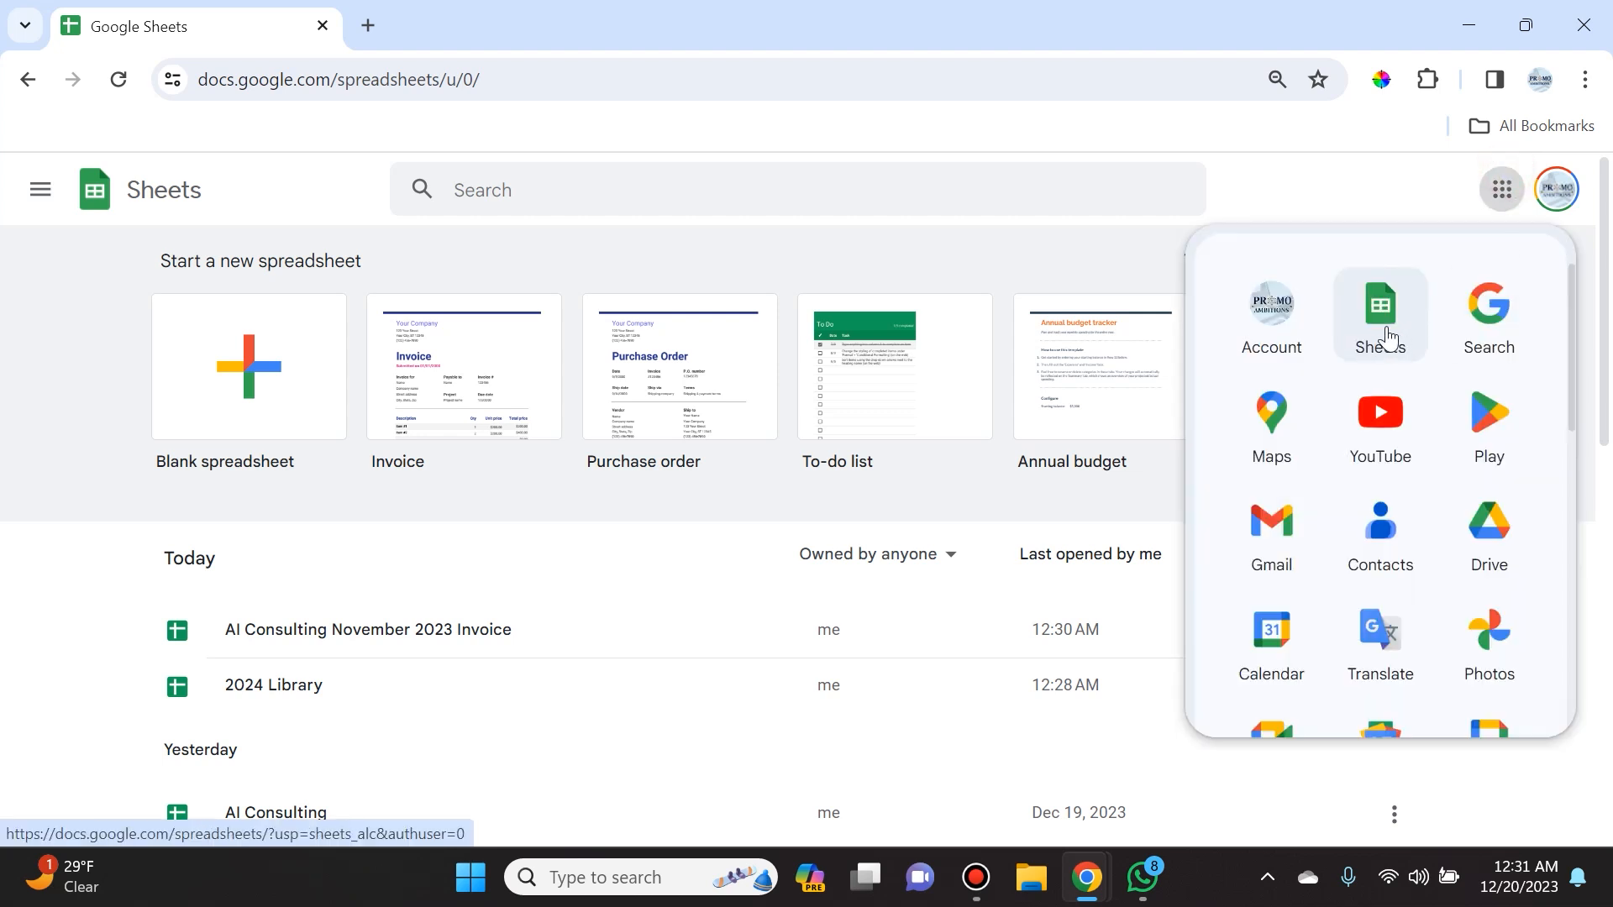
left_click(1305, 172)
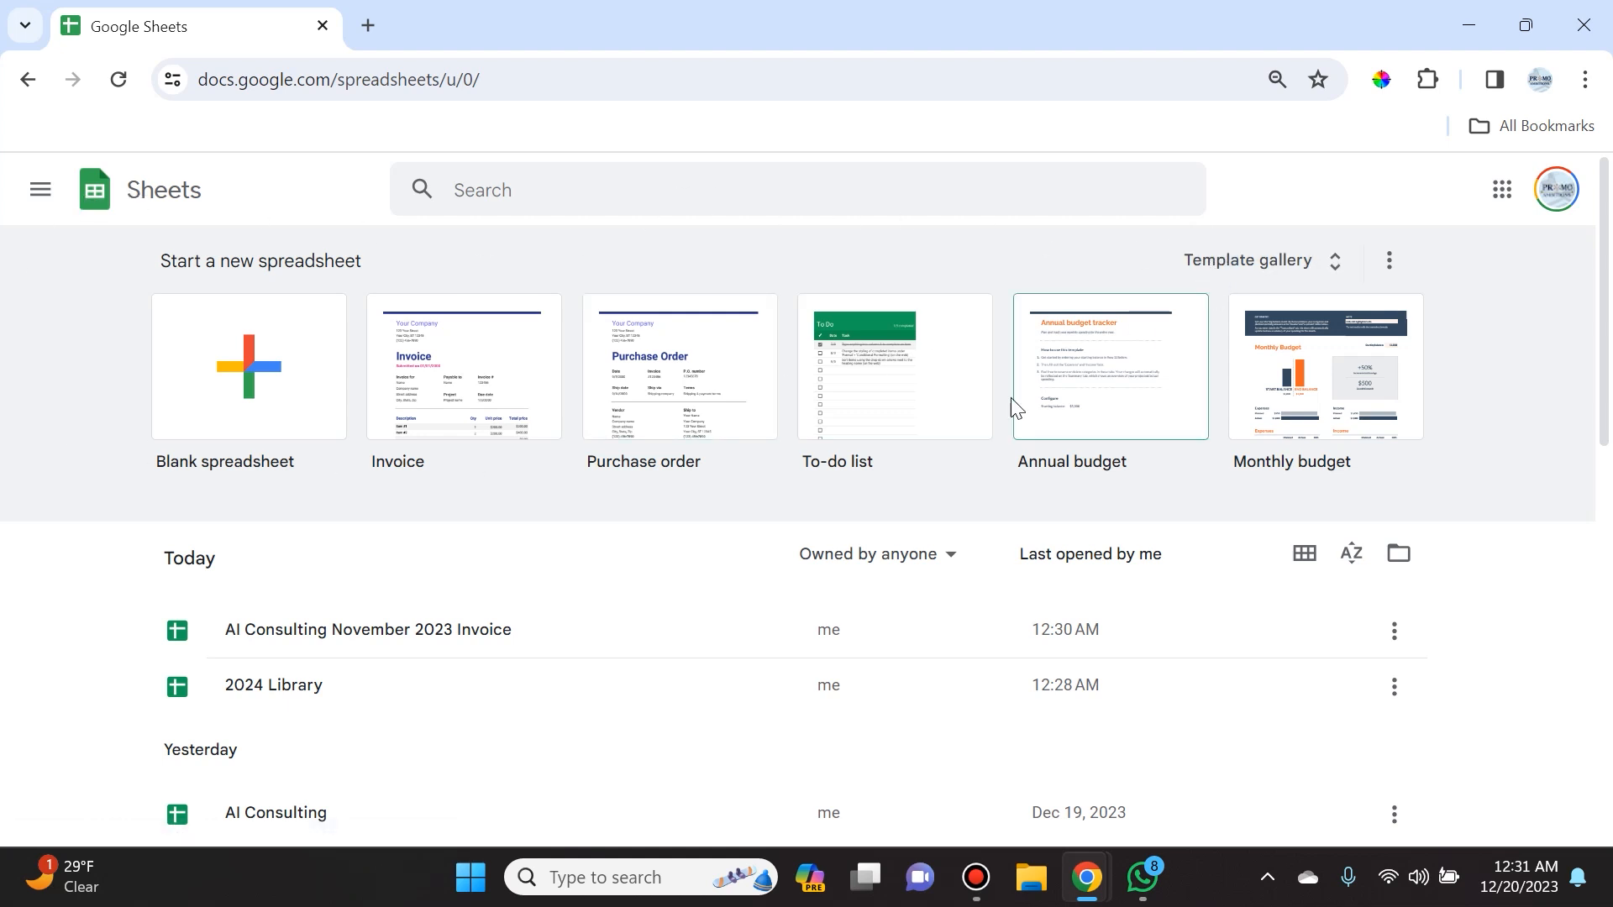
- Browse the full template gallery and create a spreadsheet from the Invoice template in the Work section
left_click(1335, 276)
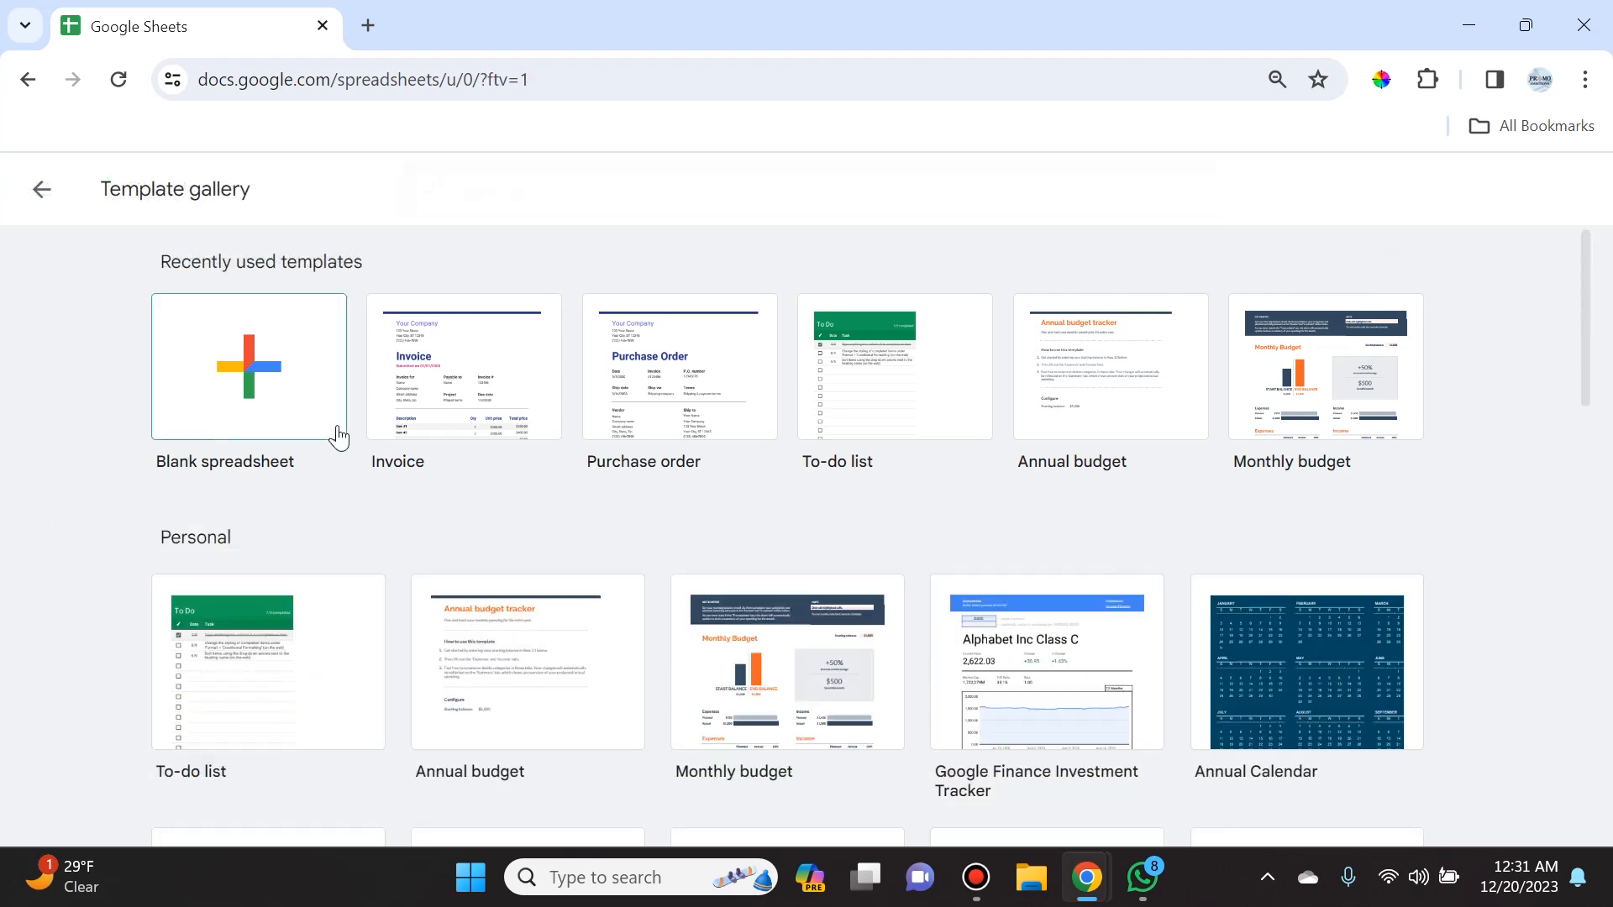
scroll(412, 504, "down", 8)
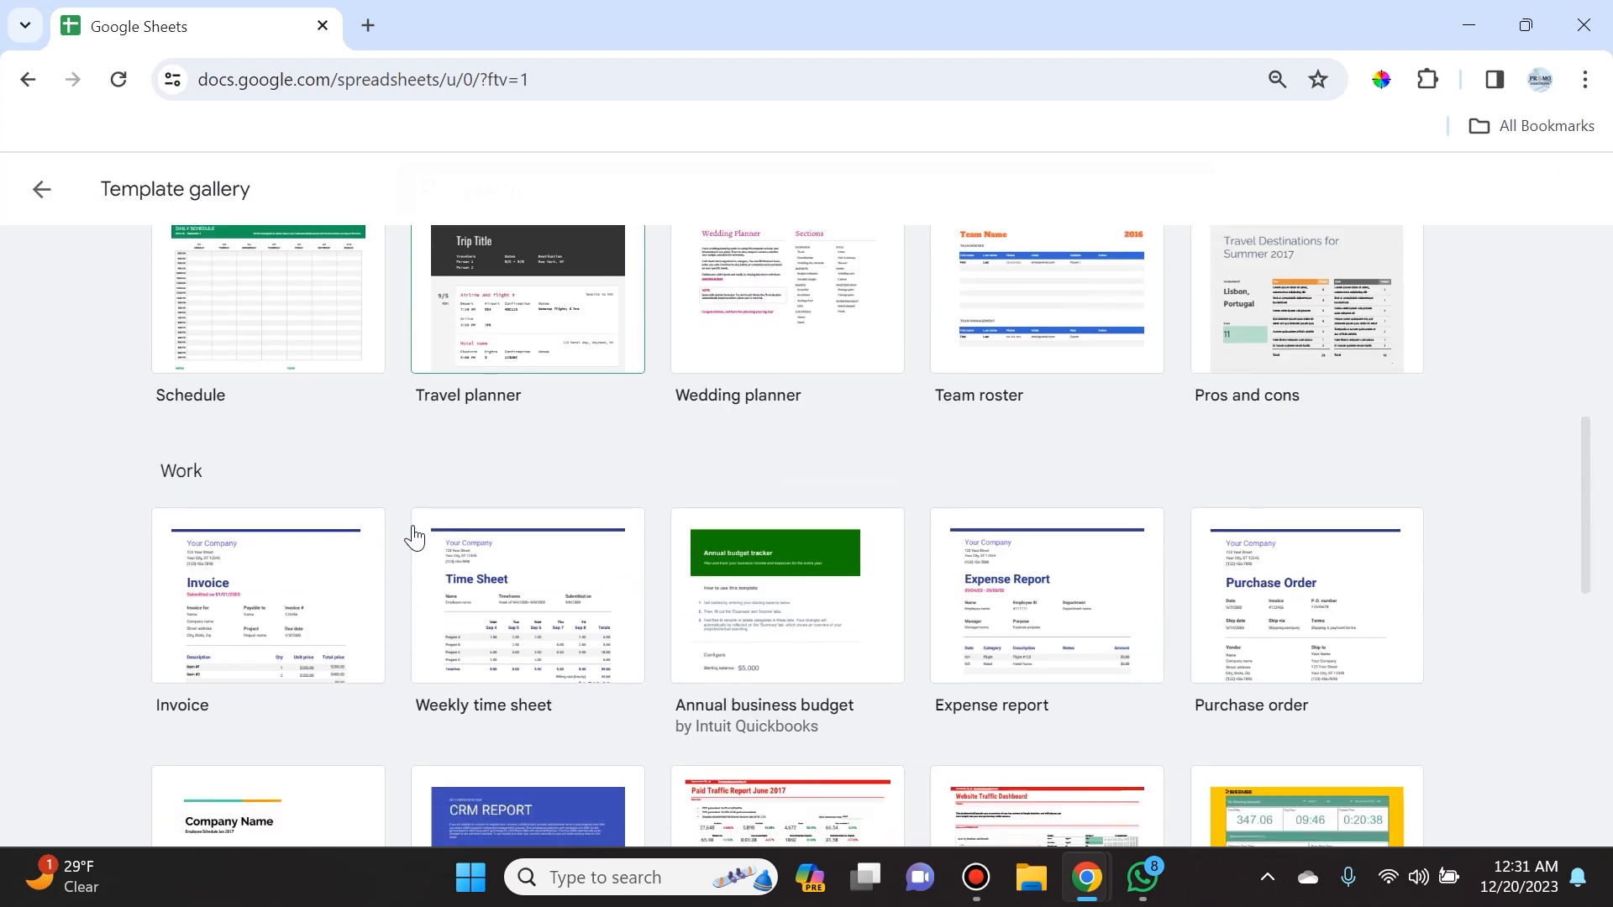
scroll(412, 536, "down", 3)
scroll(414, 529, "down", 3)
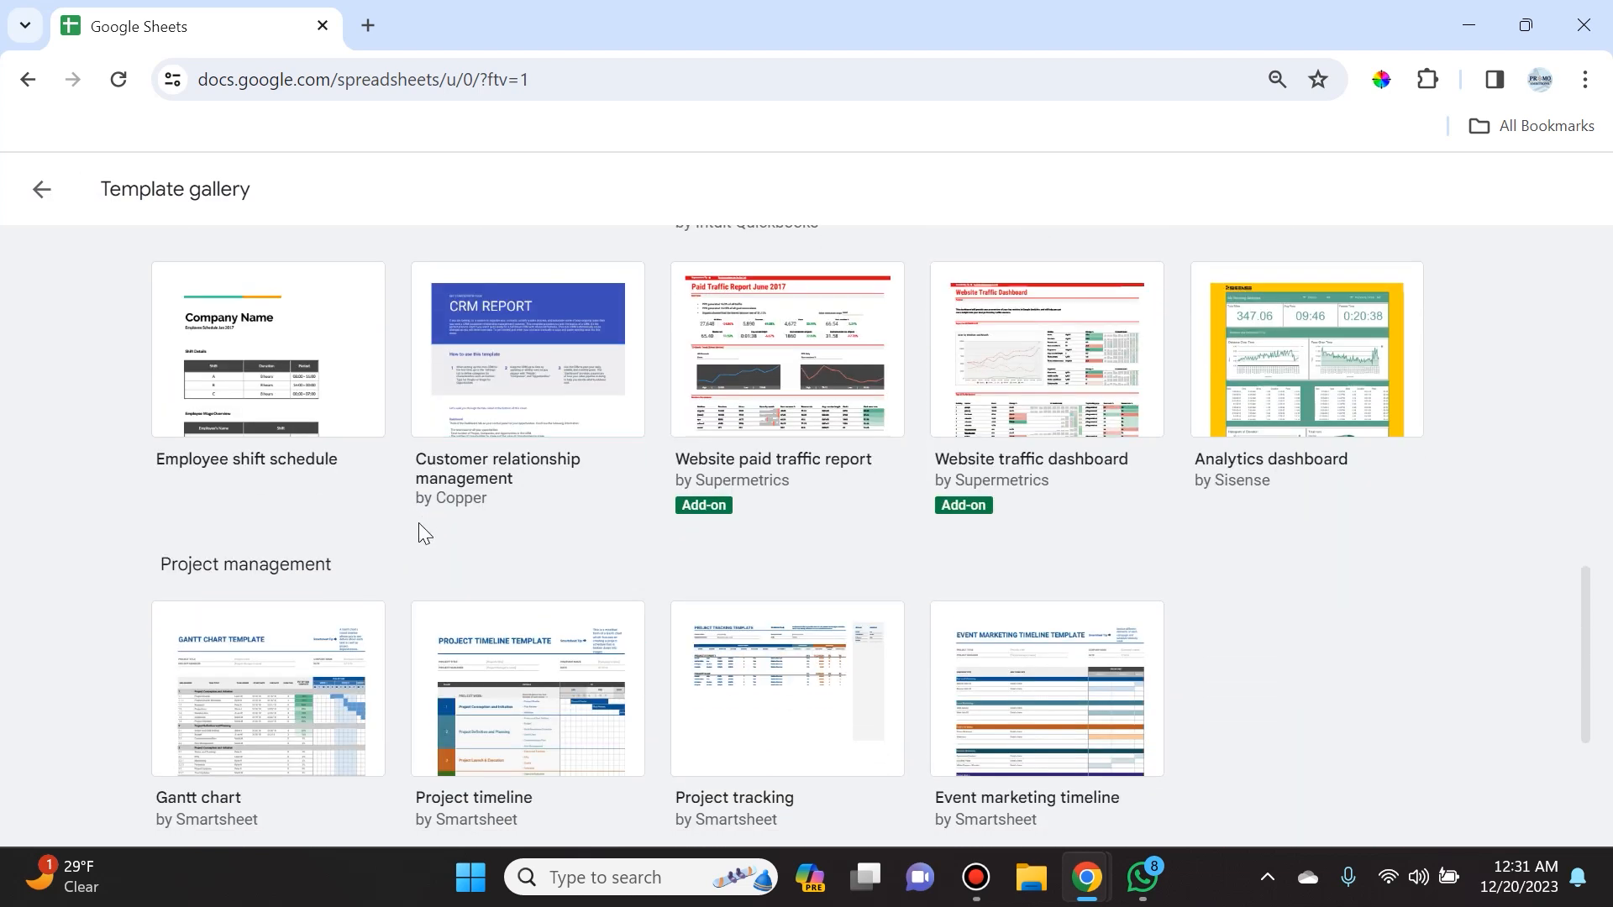
scroll(500, 486, "up", 3)
scroll(507, 480, "up", 3)
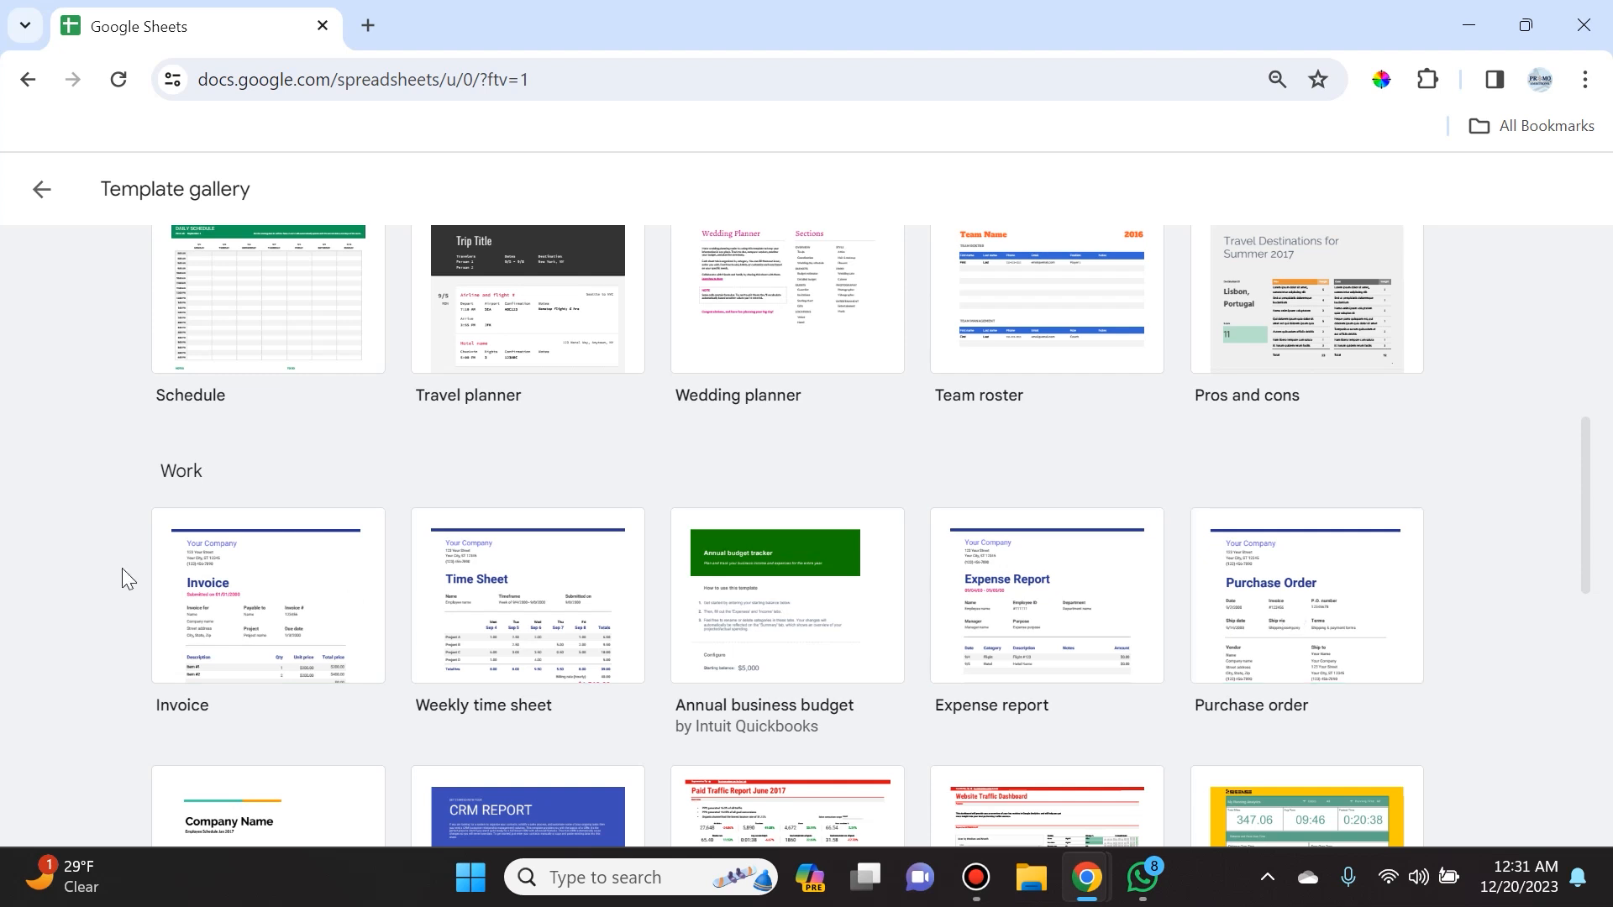
left_click(244, 574)
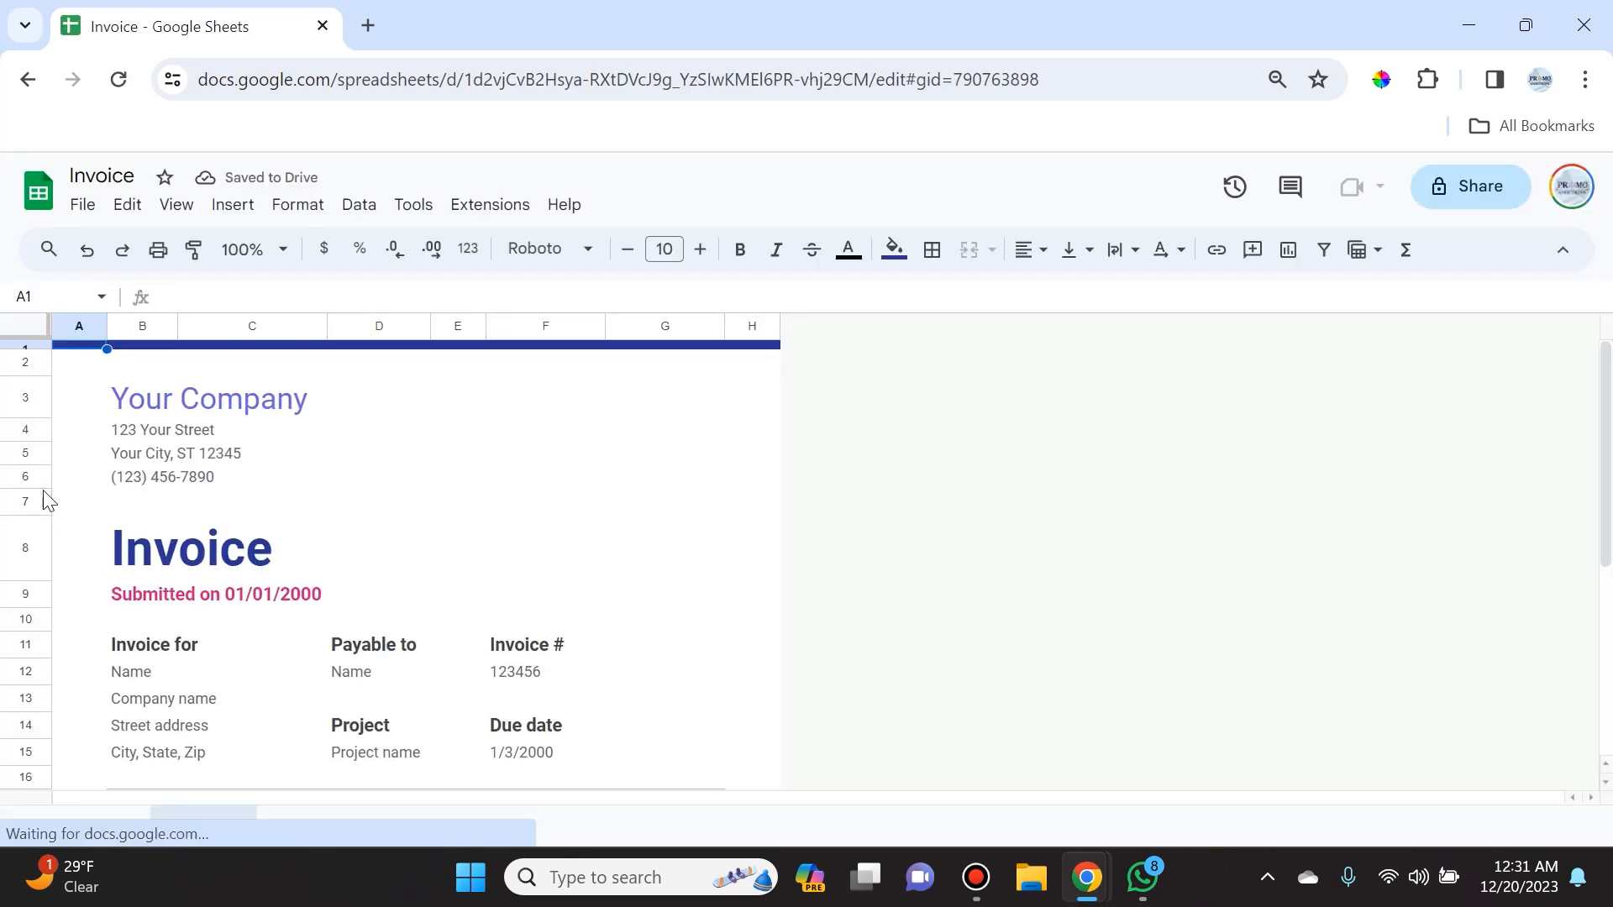
- Examine the invoice template's line items, unit prices, totals and the name and company fields under Invoice for
scroll(243, 470, "down", 2)
left_click(260, 511)
scroll(259, 520, "down", 2)
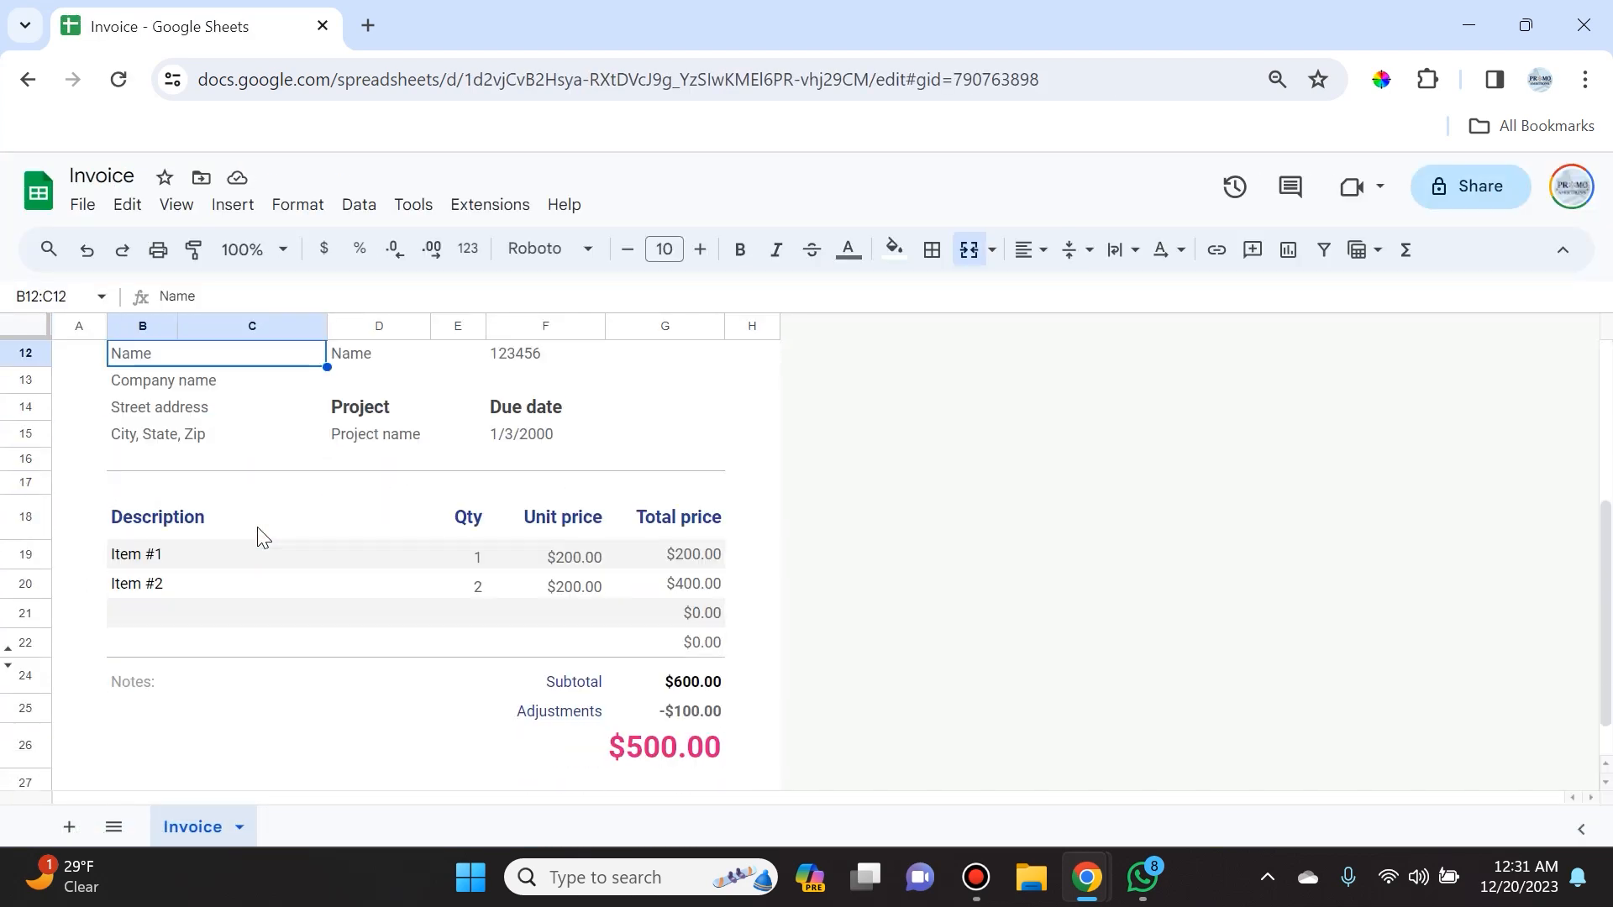
left_click(291, 562)
left_click(561, 564)
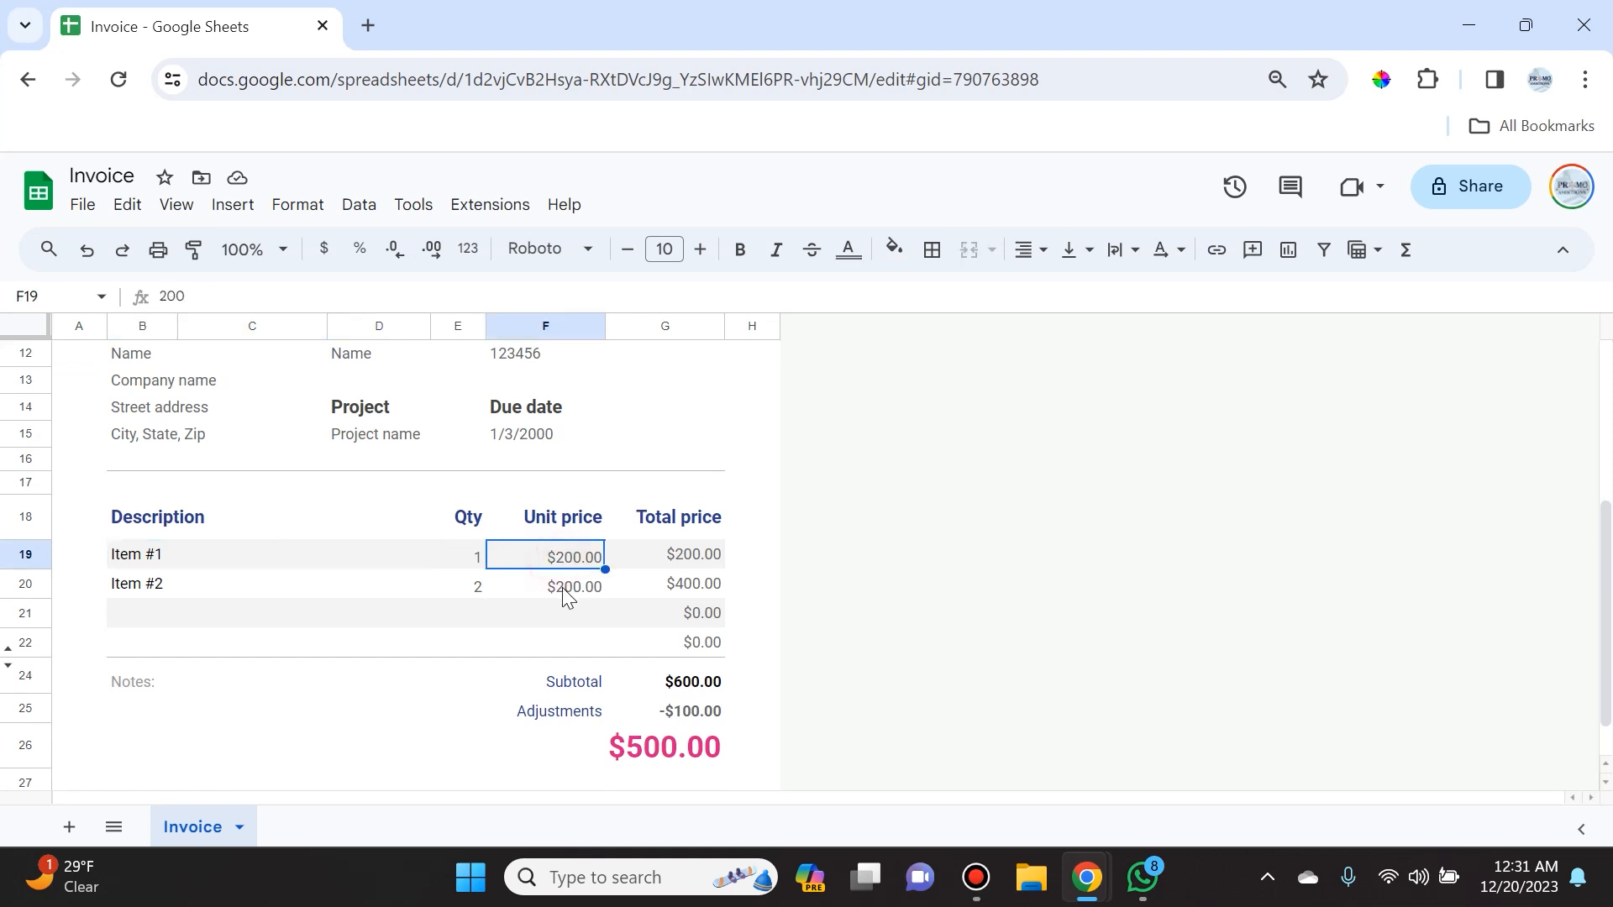
left_click(562, 587)
left_click(693, 614)
scroll(204, 654, "up", 3)
left_click(161, 574)
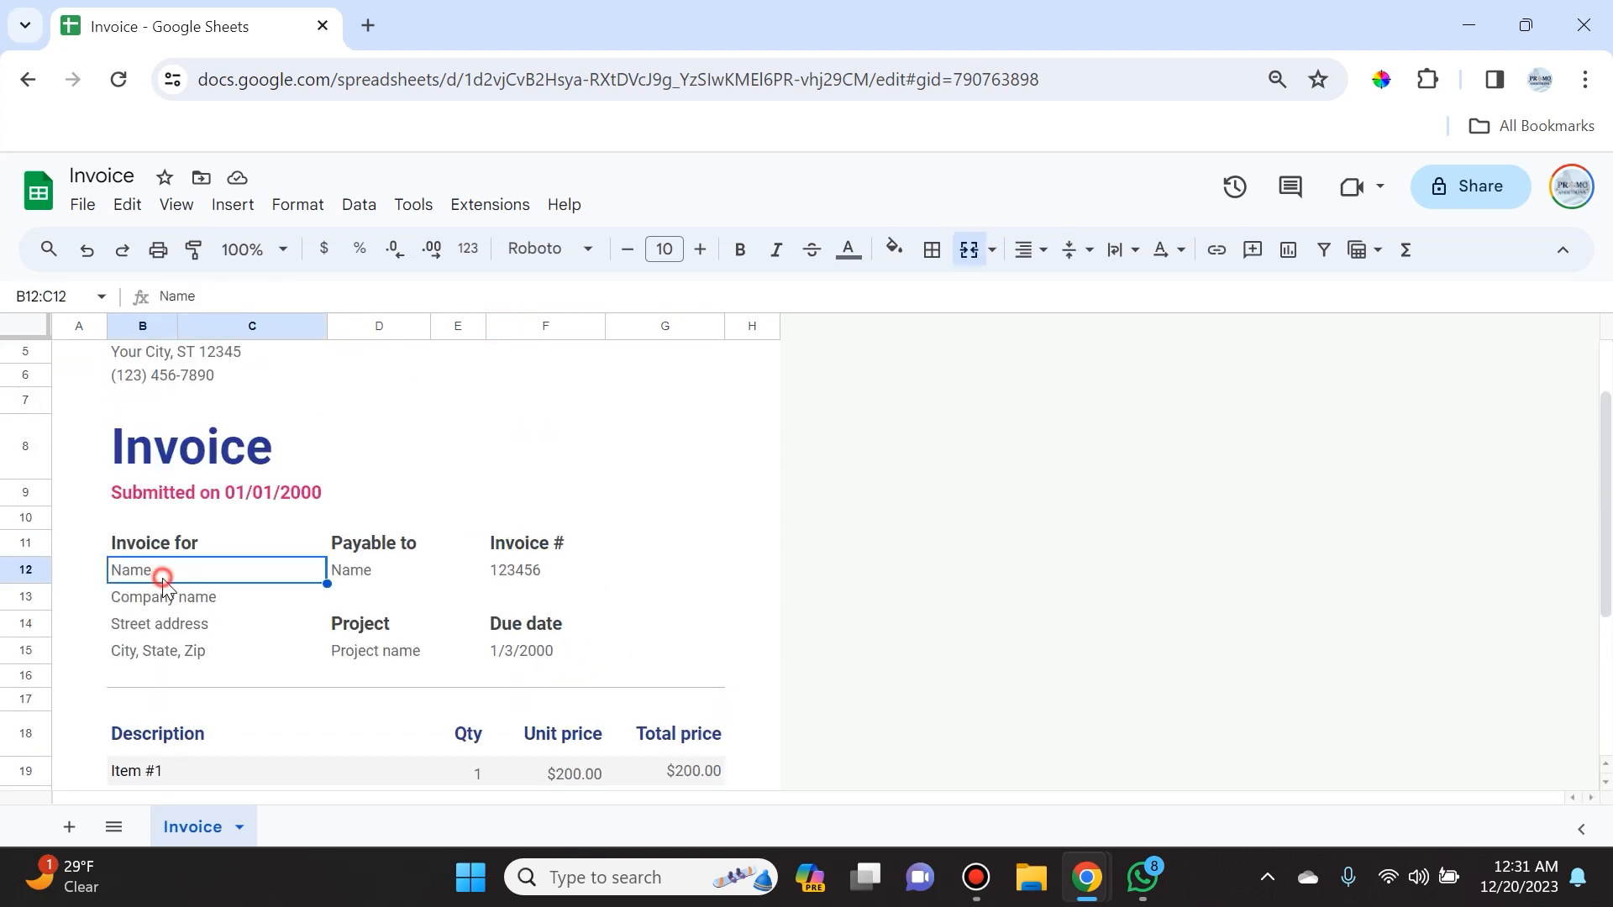
left_click(157, 602)
scroll(158, 643, "down", 2)
scroll(159, 638, "up", 3)
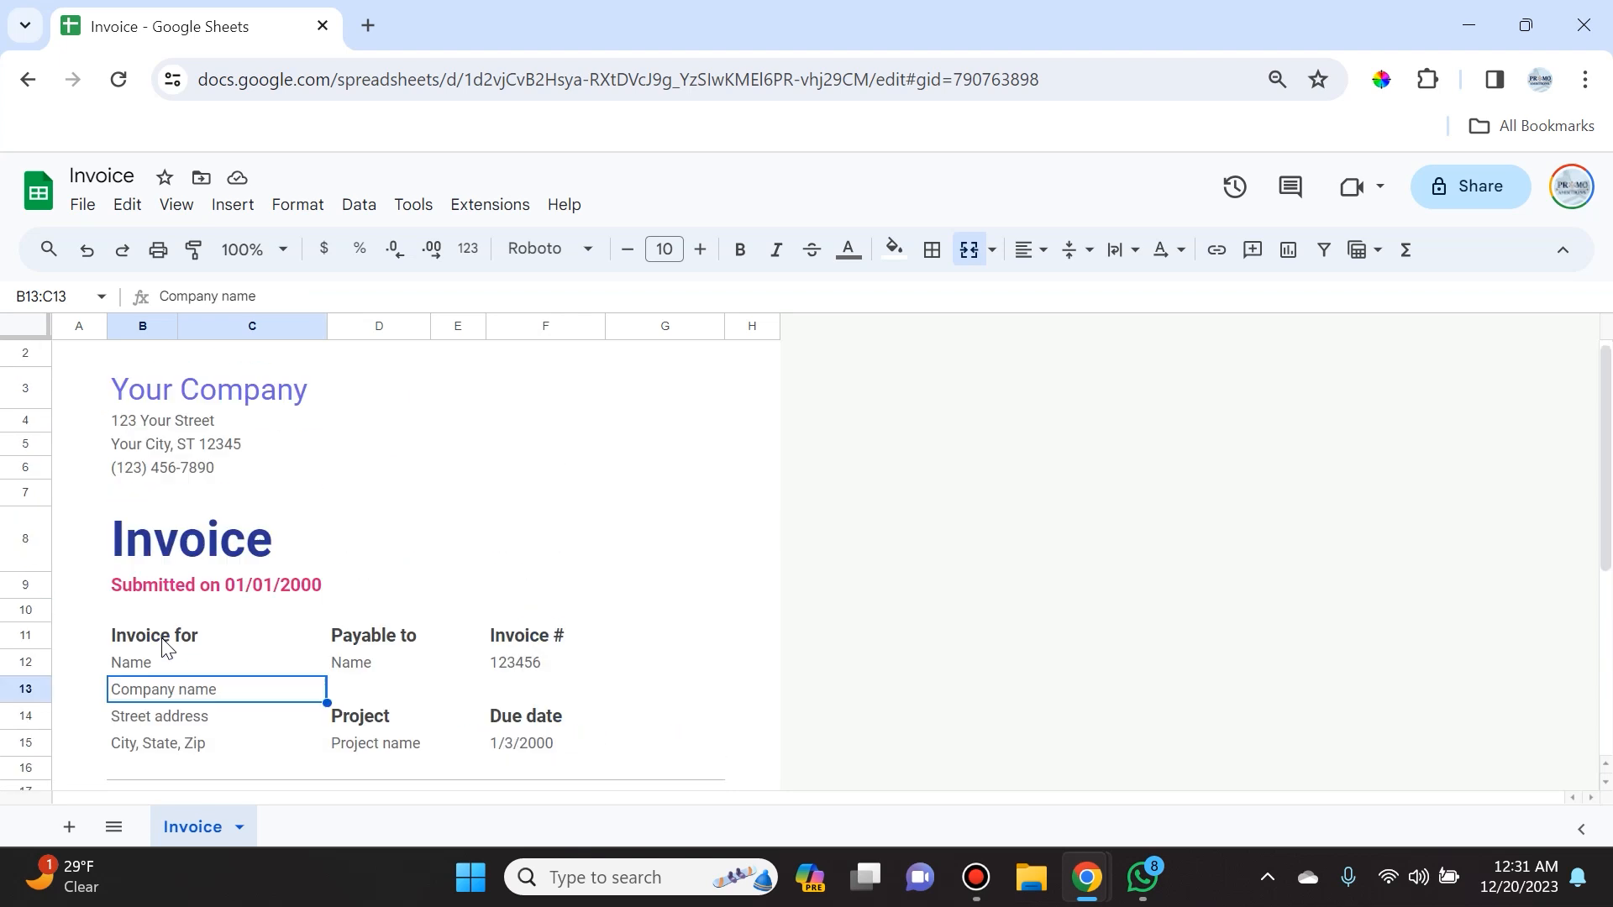
left_click(83, 204)
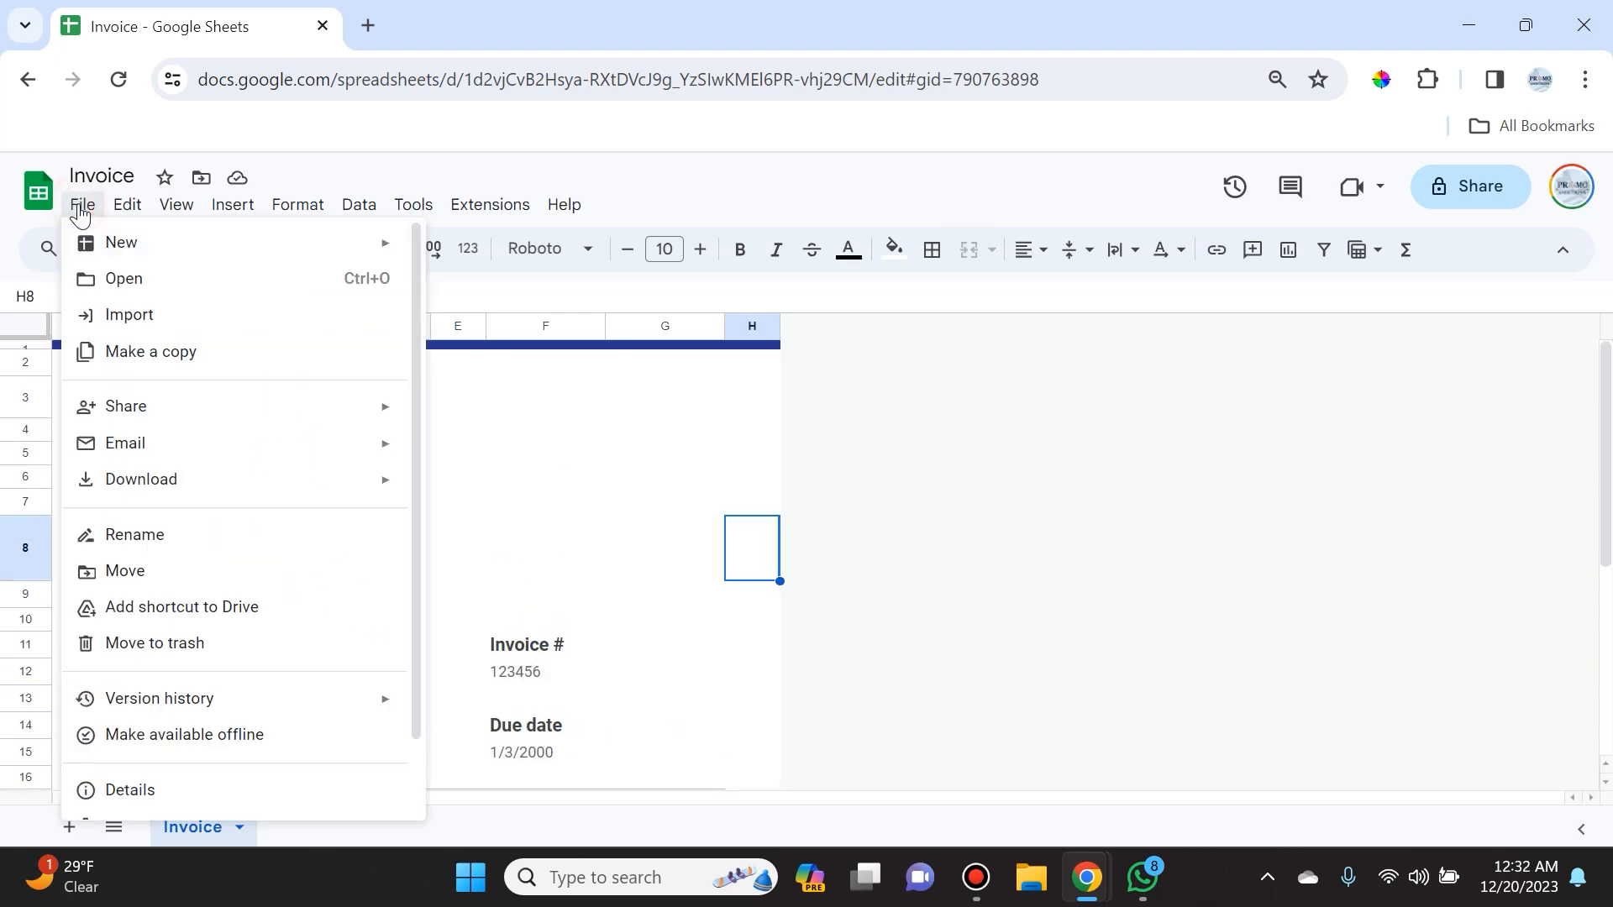
mouse_move(200, 484)
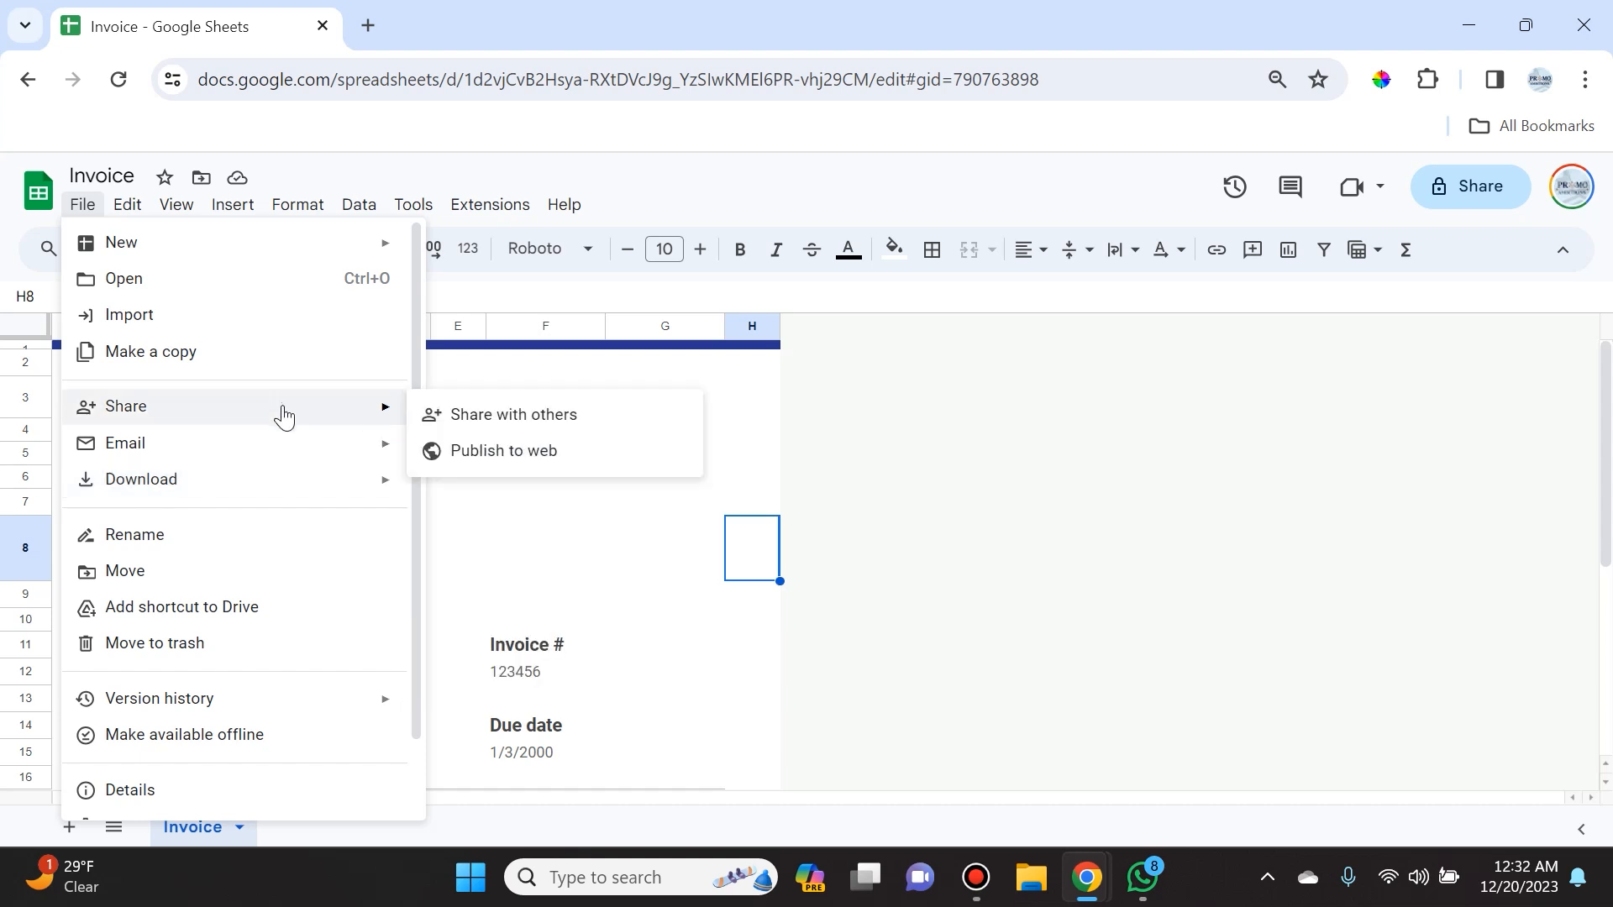
mouse_move(284, 414)
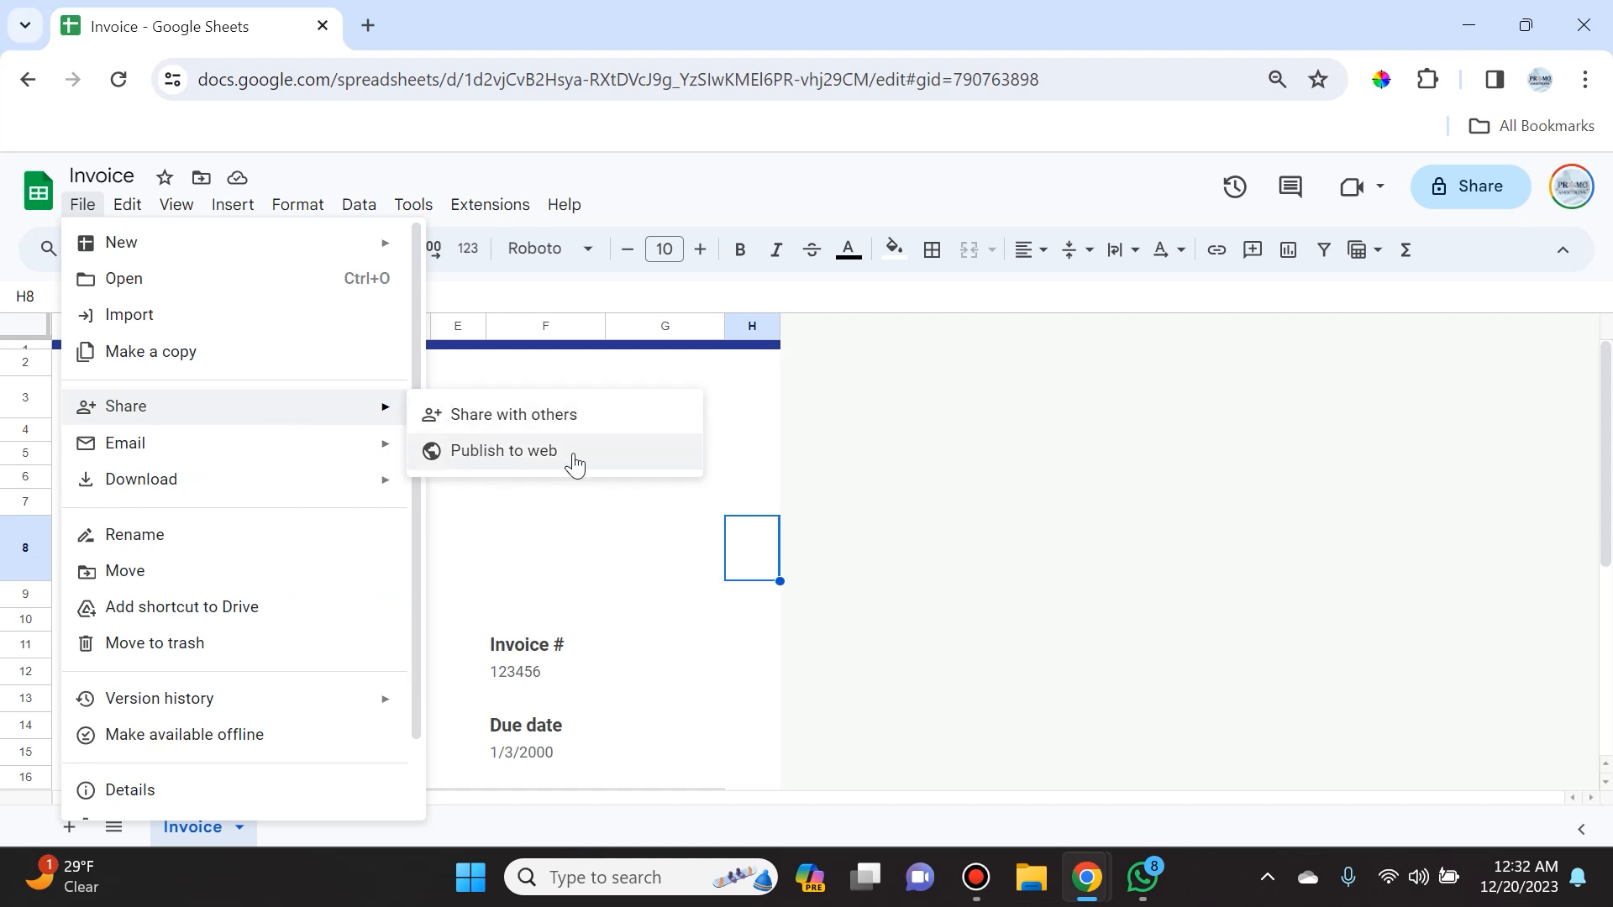
left_click(853, 390)
- Create a new blank spreadsheet from within the open invoice file
left_click(83, 207)
mouse_move(92, 242)
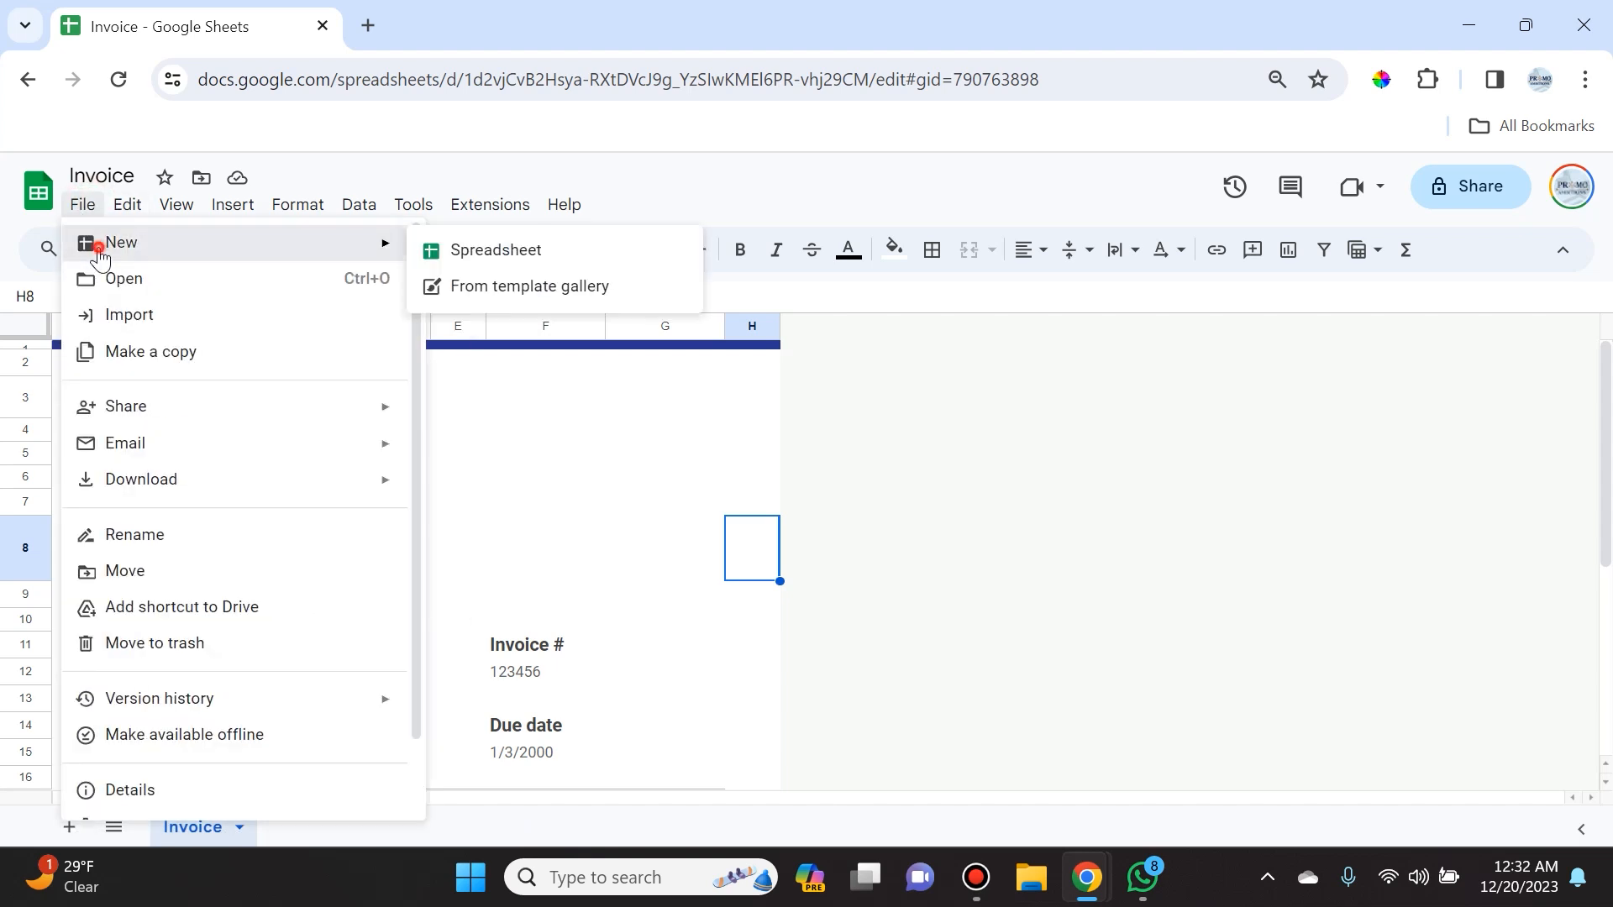
left_click(492, 249)
- Create another blank spreadsheet by loading the sheet.new address in the current browser tab
left_click(303, 92)
type("sheet.new")
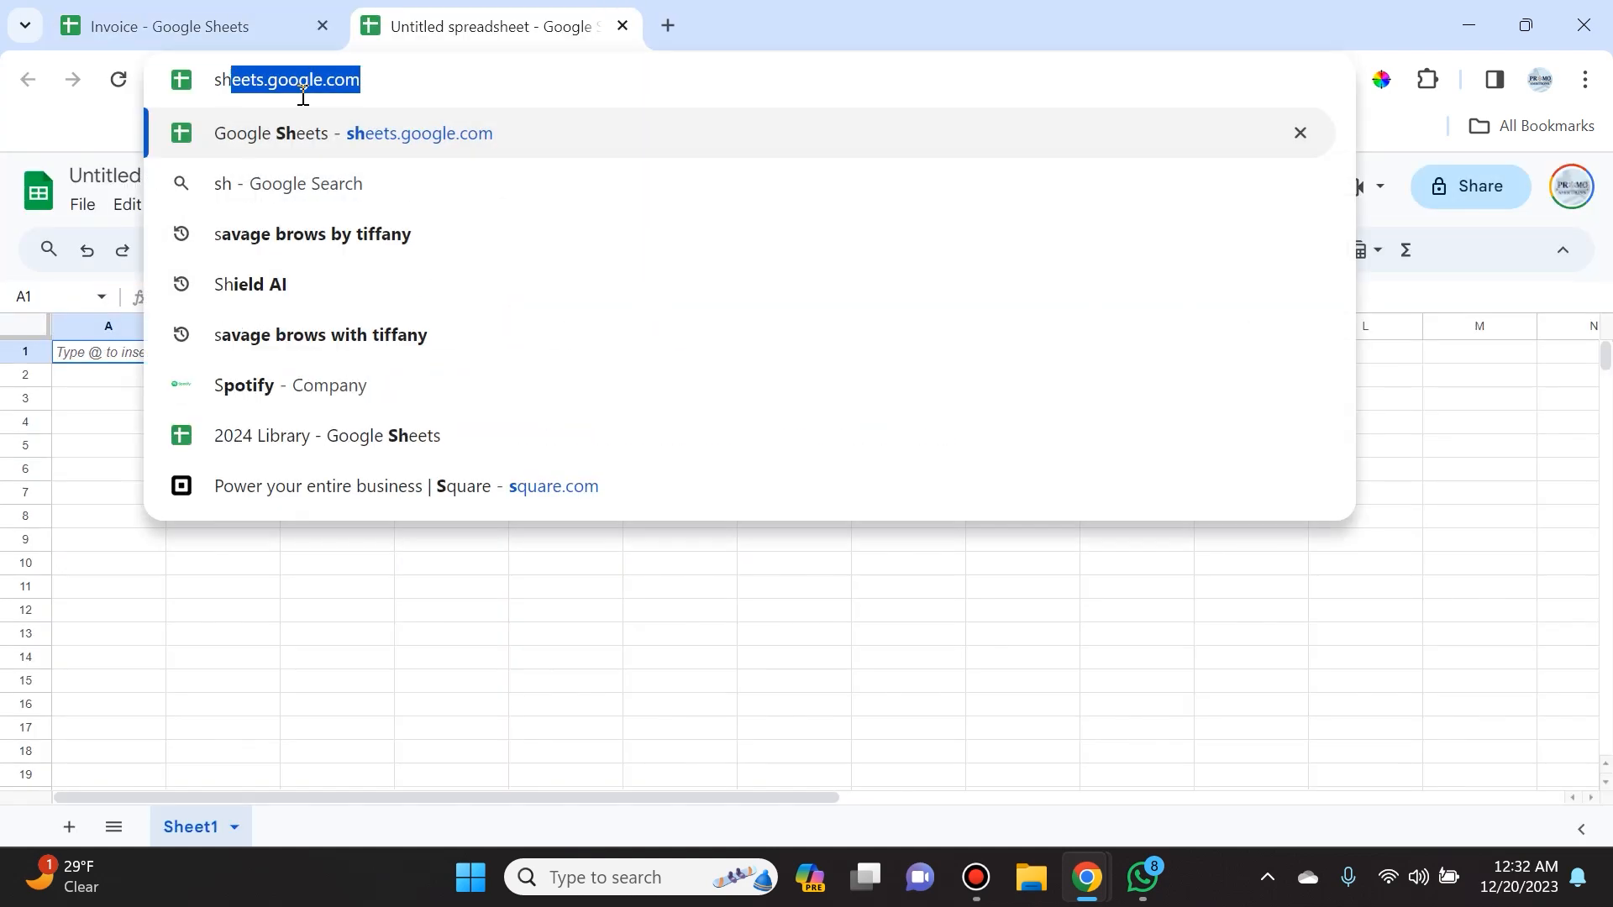
key("Return")
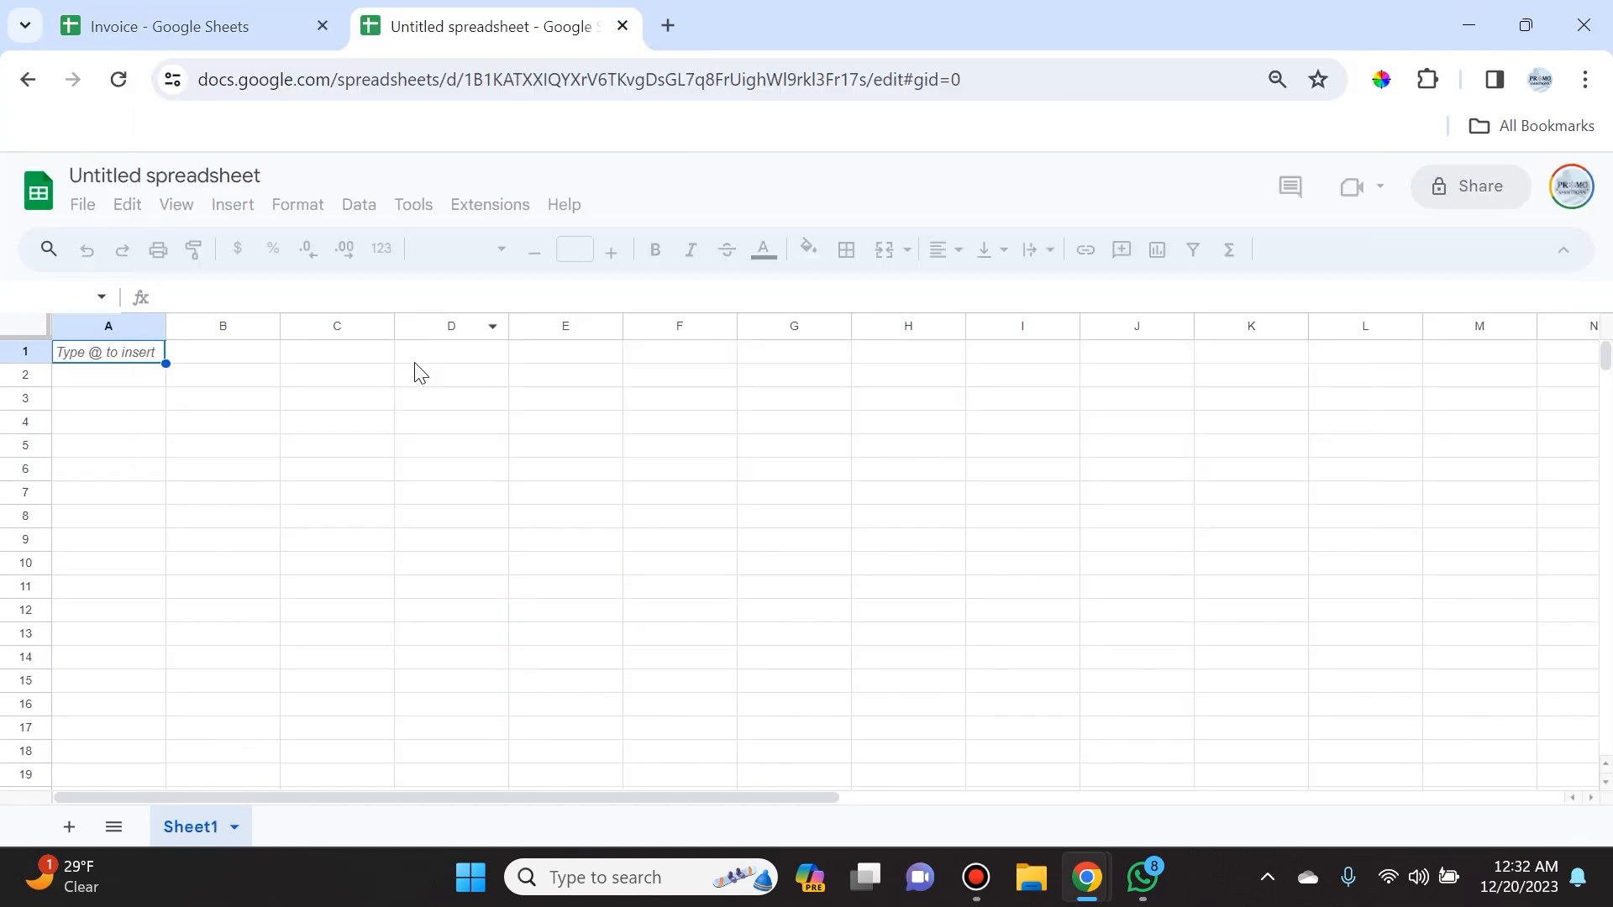
- Rename the untitled spreadsheet as "Dream Sponsors 2025"
left_click(237, 183)
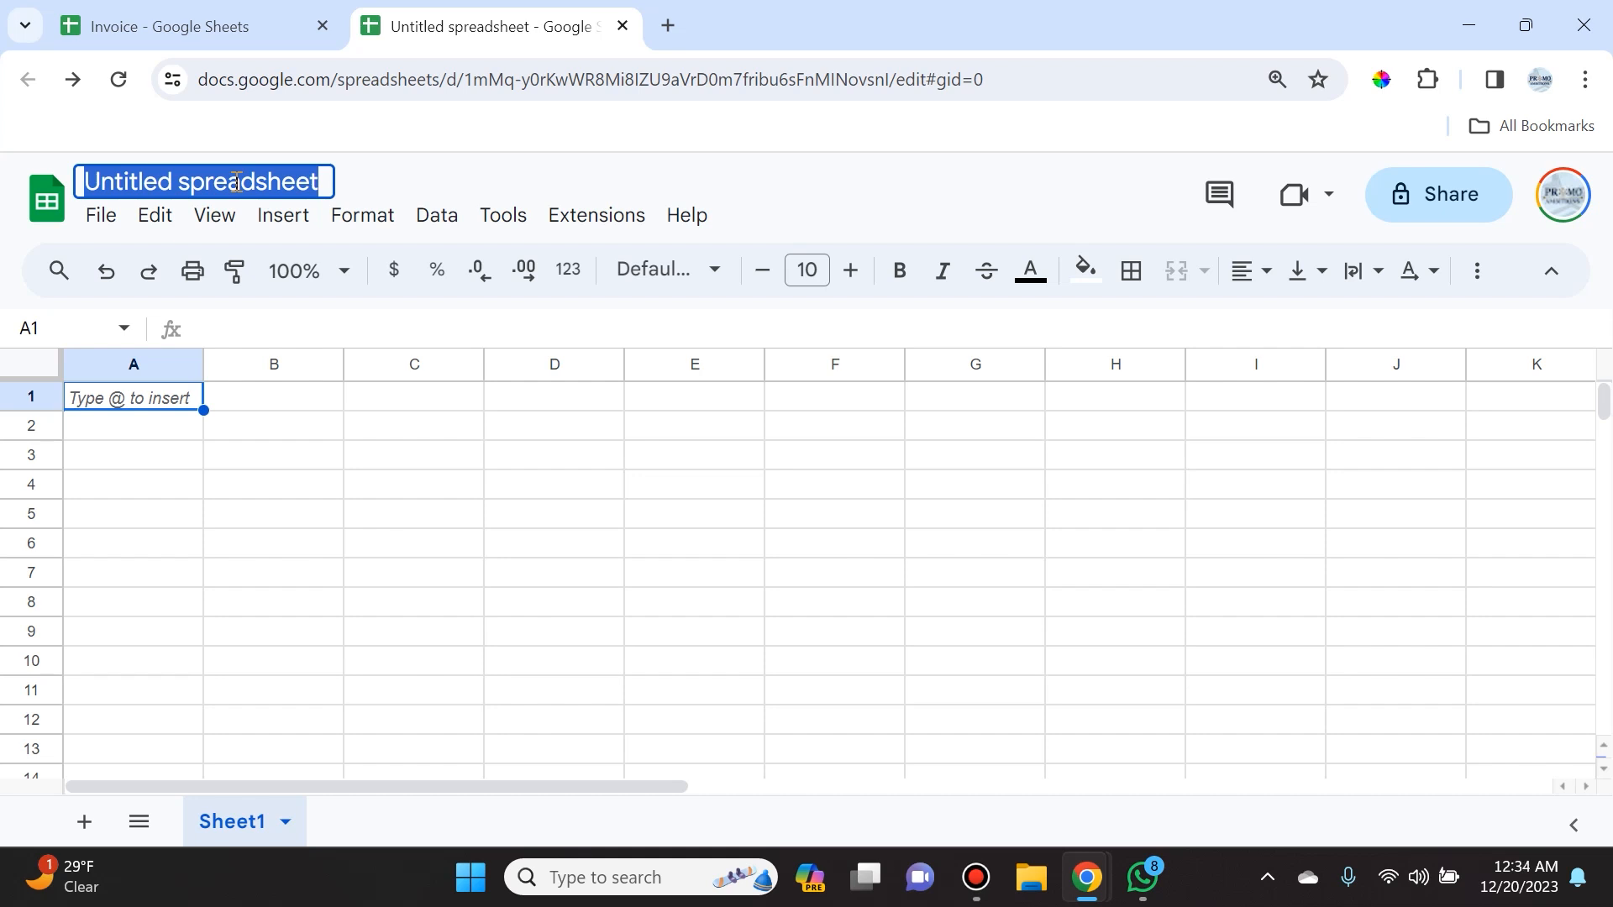
type("D")
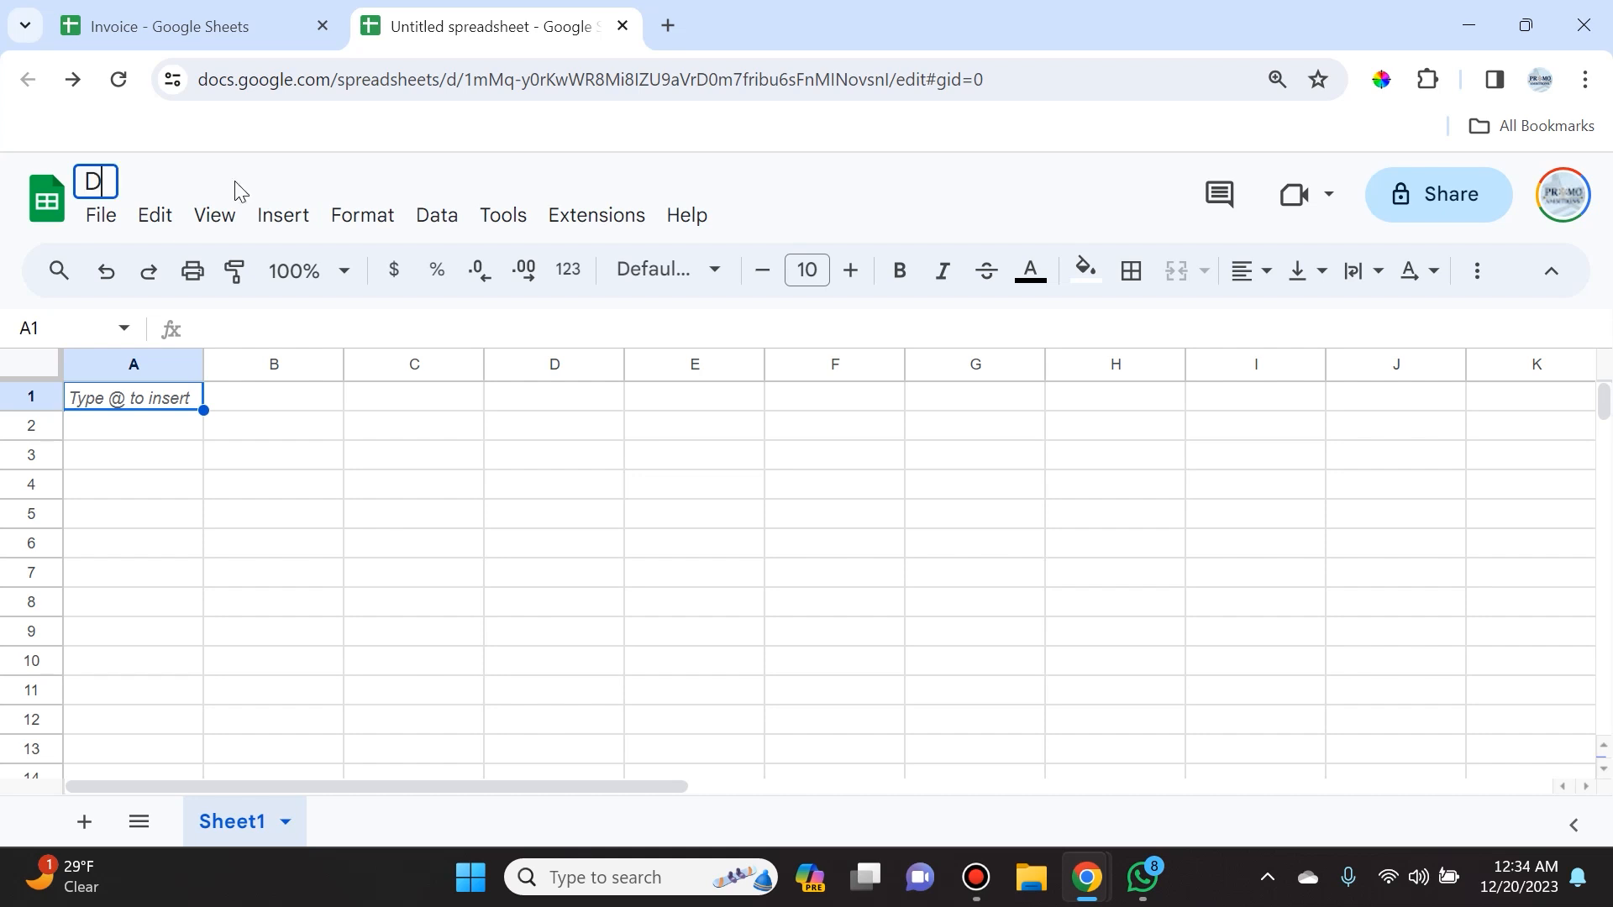
type("ream Sponsors 2025")
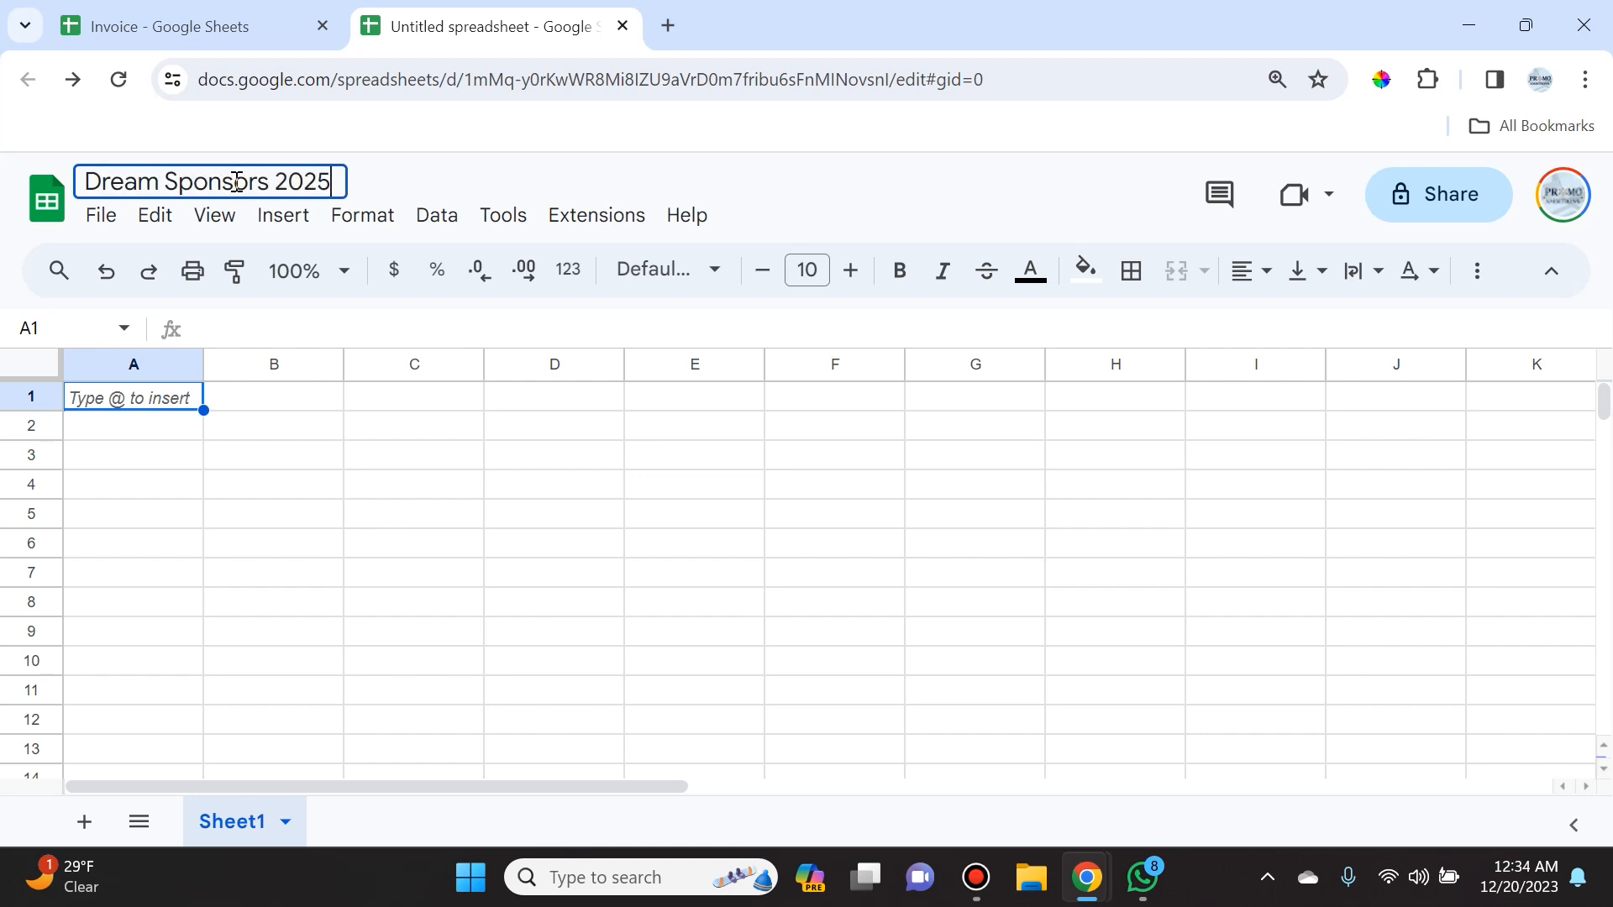
key("Return")
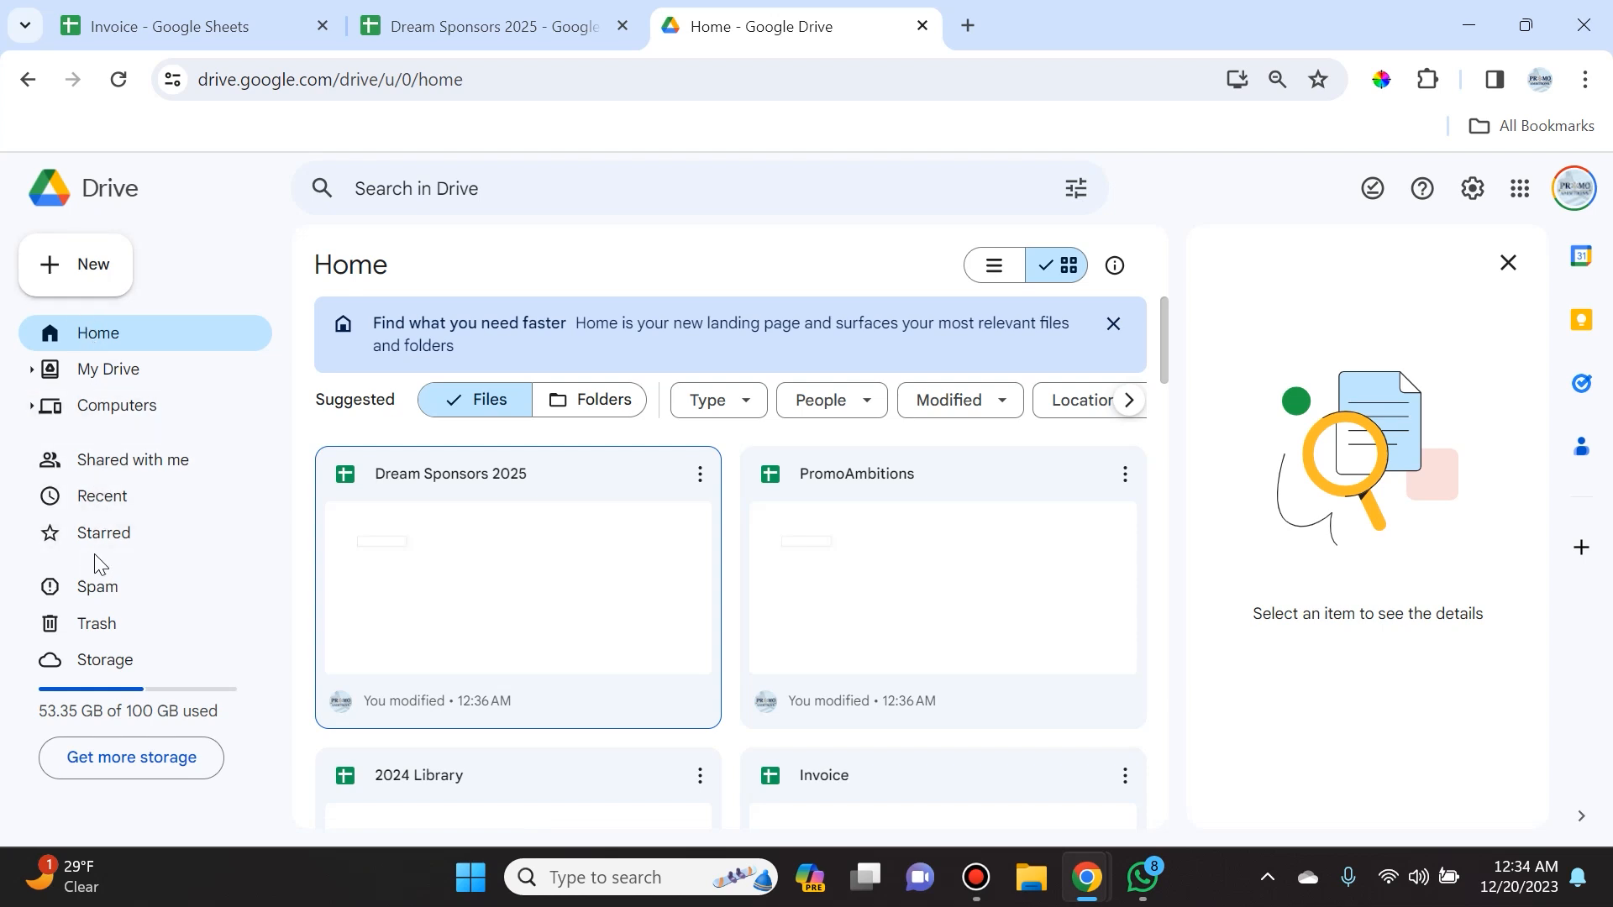
- Show the starred files in Google Drive, and close the browser tab holding the Invoice spreadsheet
left_click(92, 548)
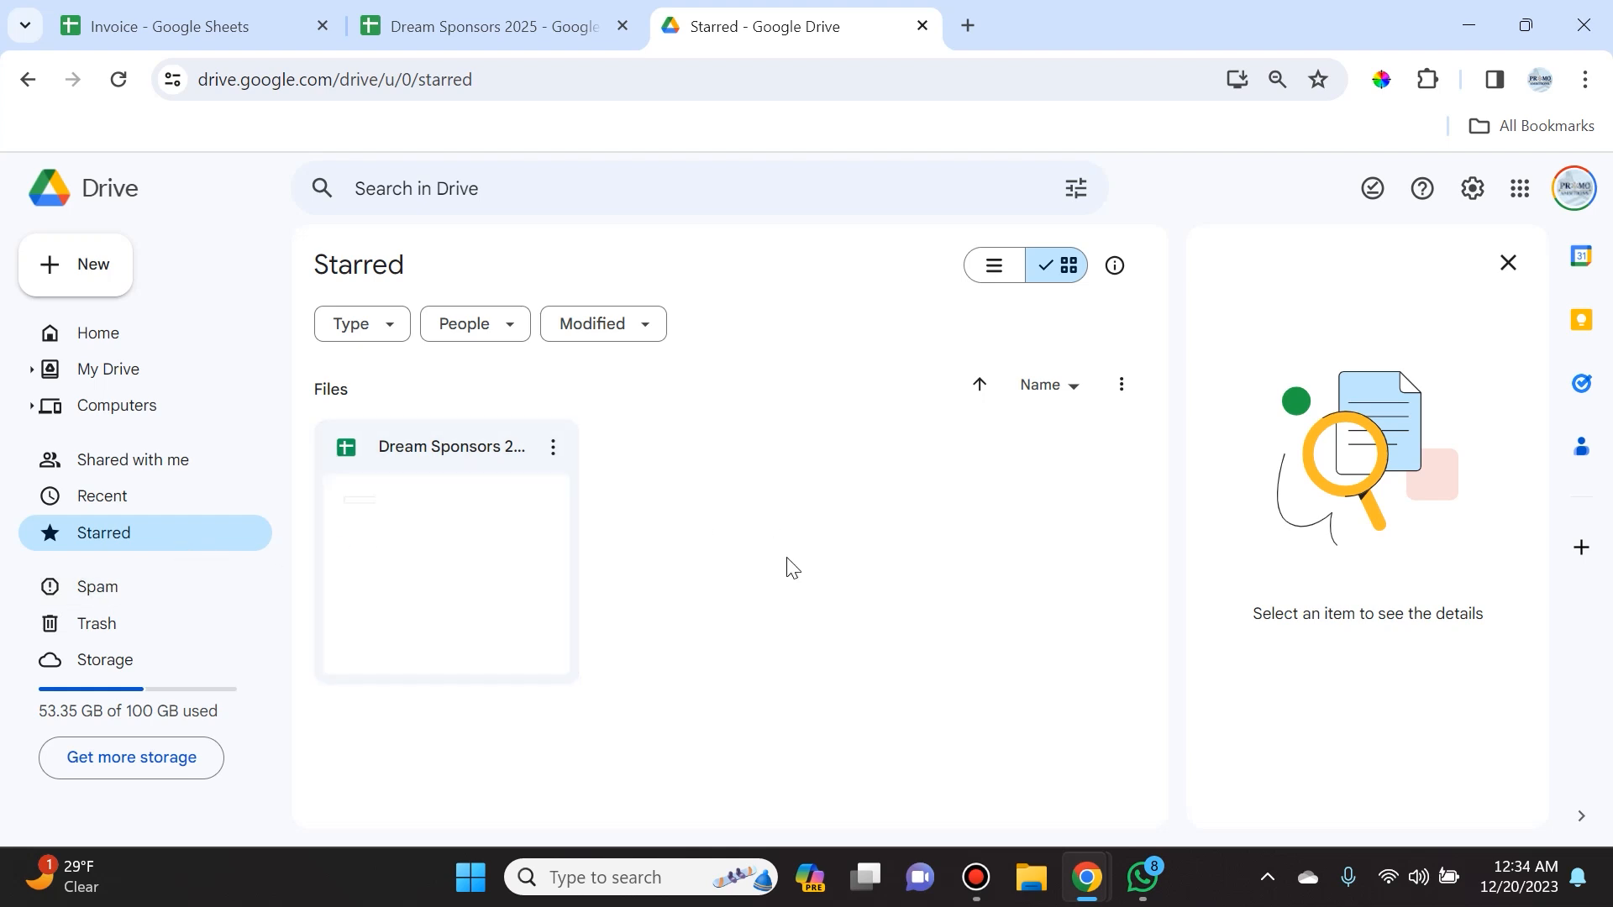
left_click(173, 24)
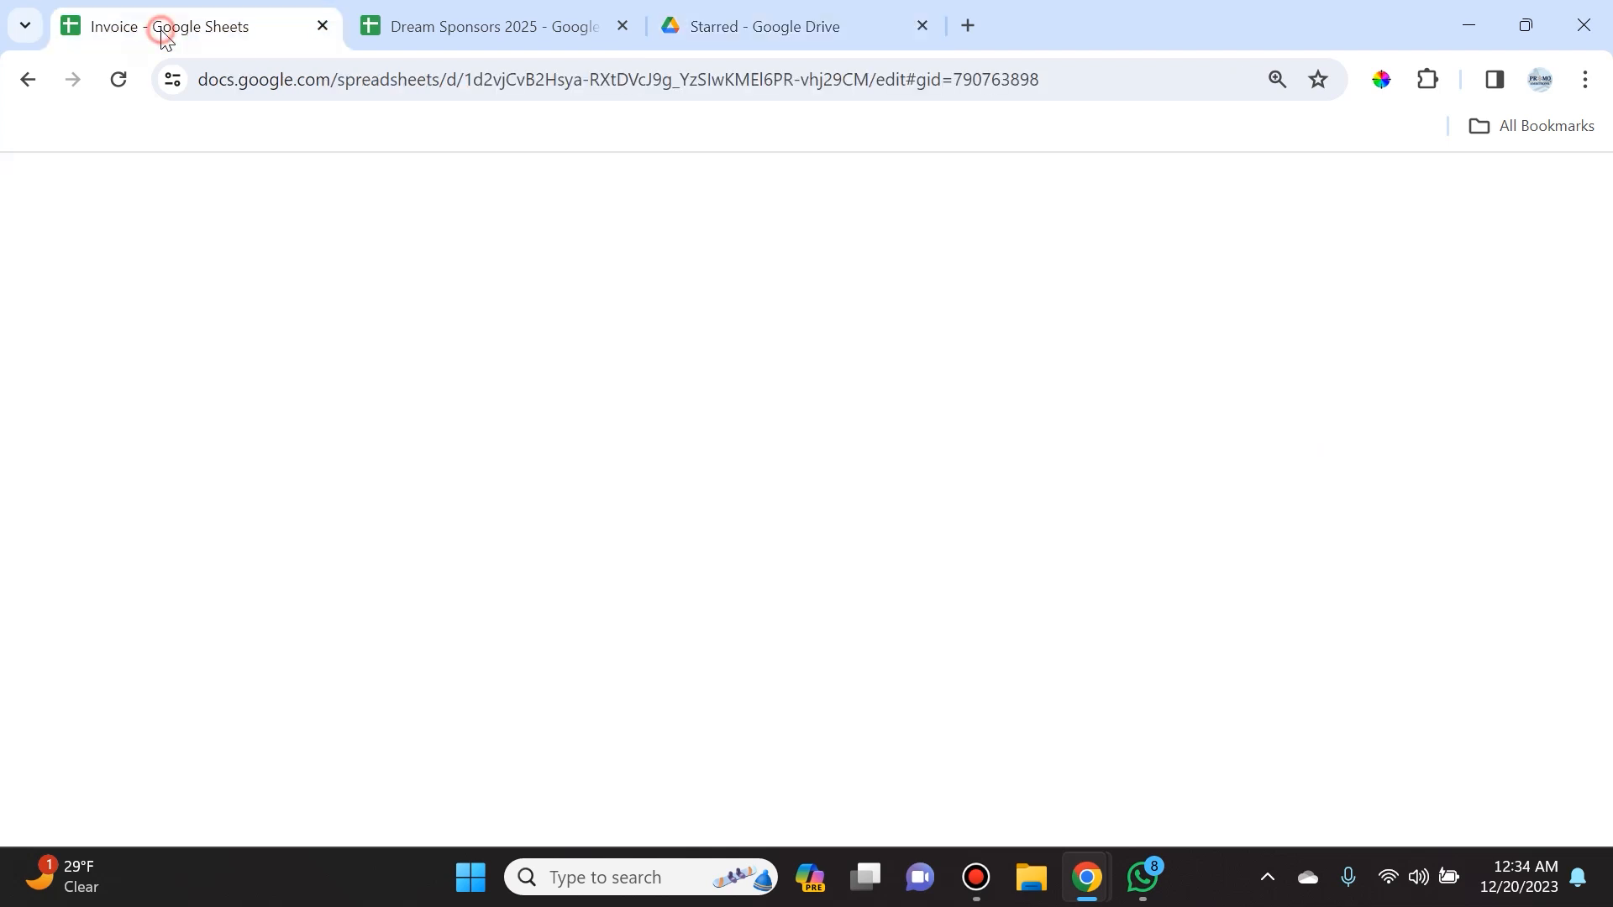
key("ctrl+w")
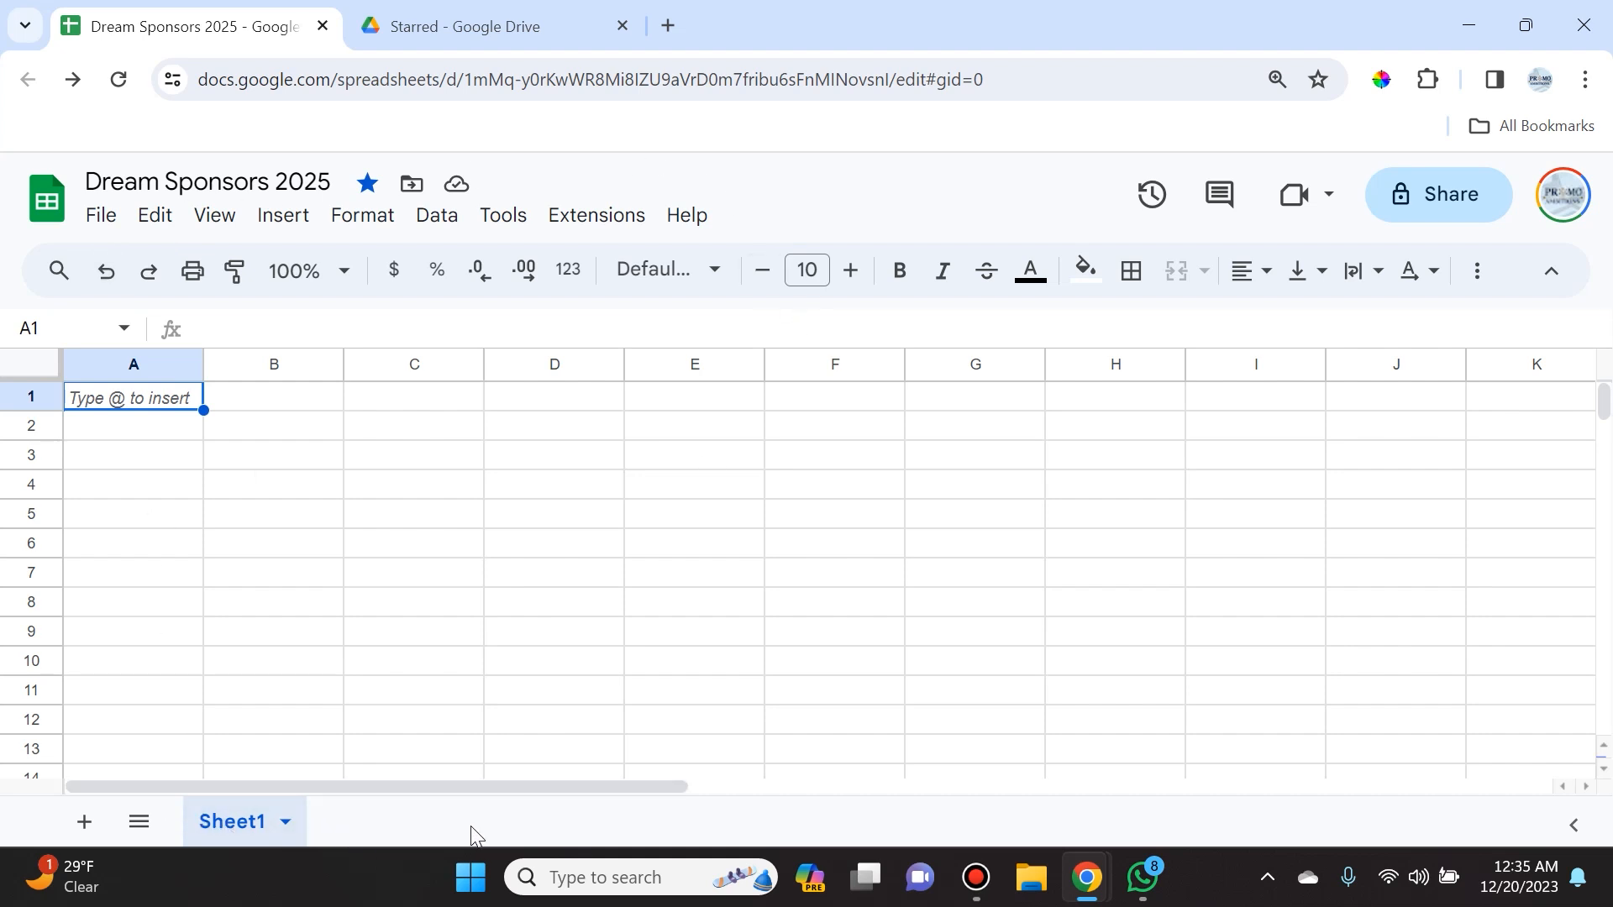
- Add two new sheets to the Dream Sponsors 2025 spreadsheet and show the list of all its sheets
left_click(84, 823)
left_click(84, 822)
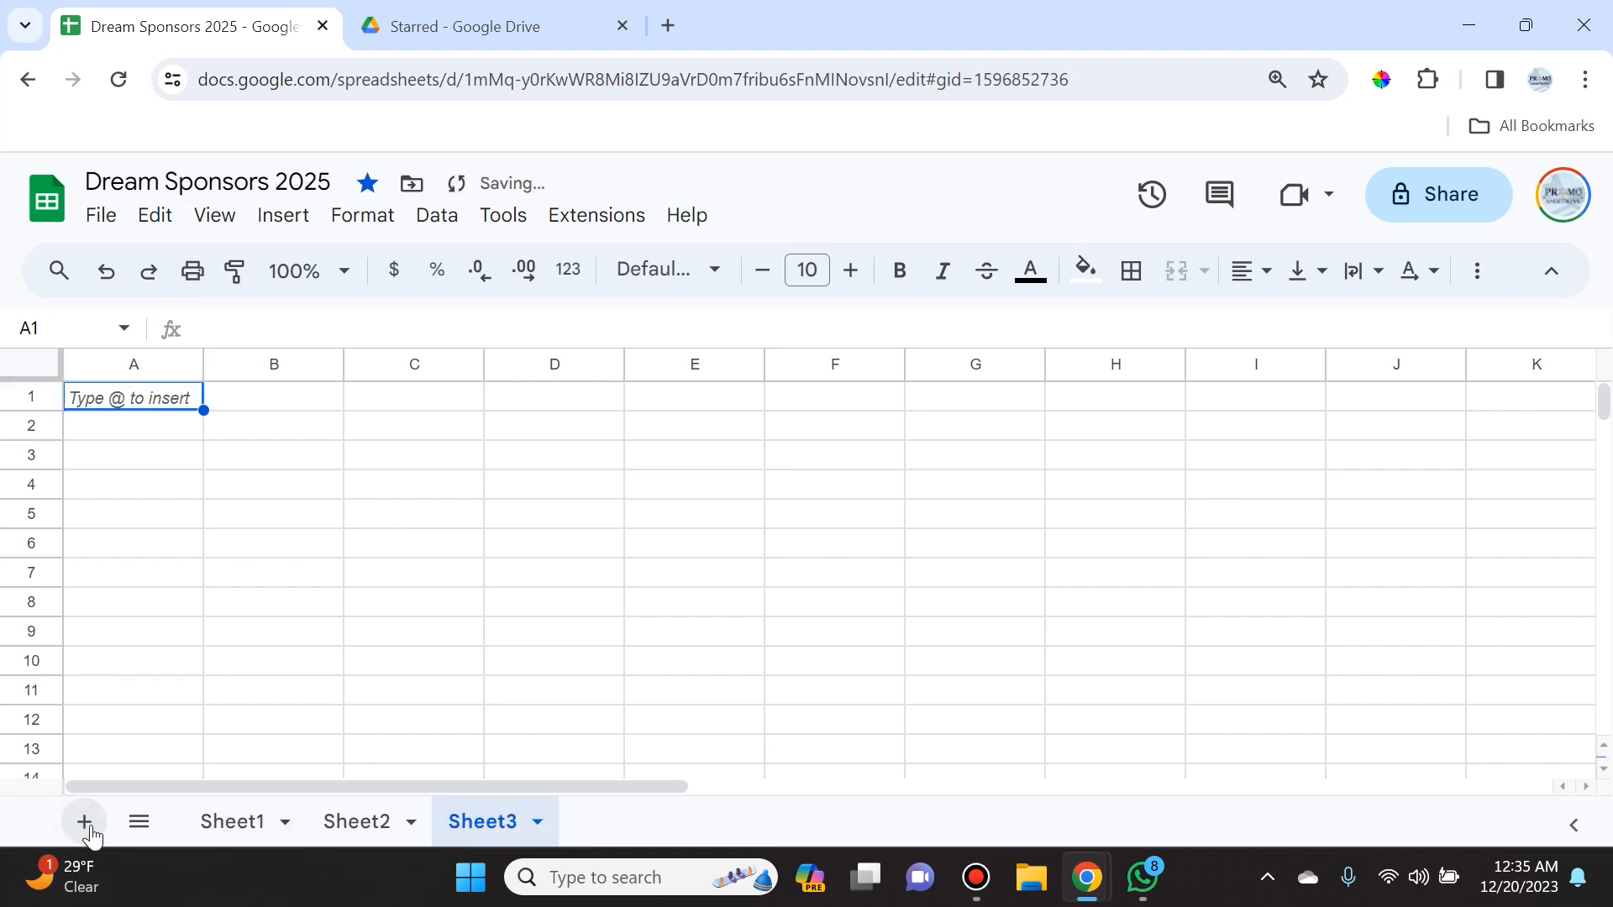
left_click(139, 824)
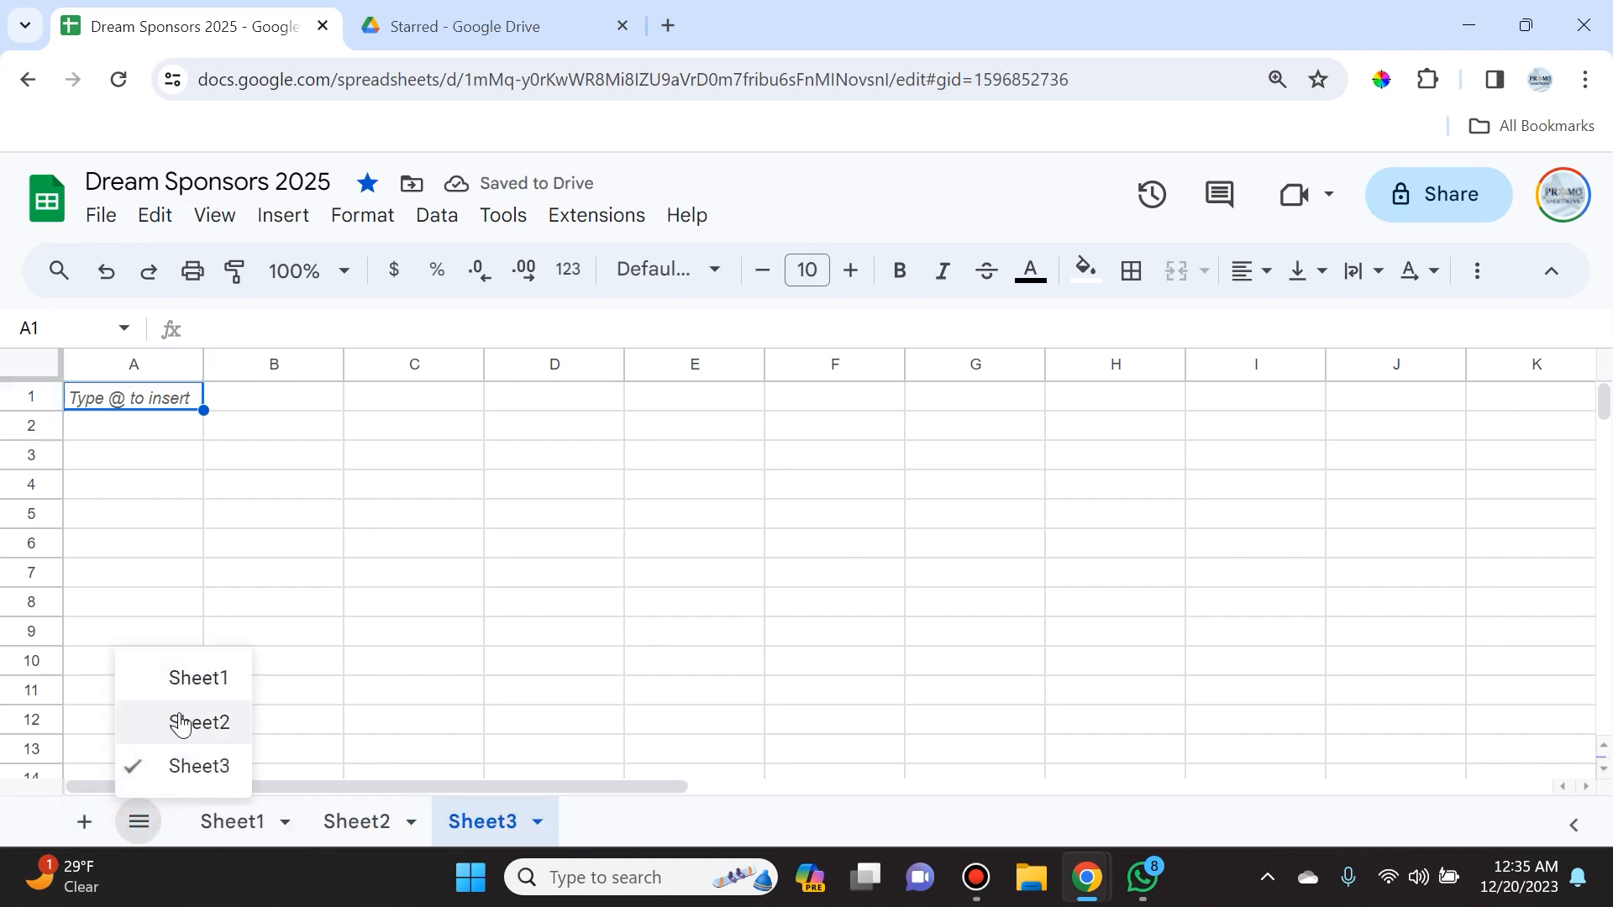
- Rename Sheet1 as "2025 Projections" and switch to Sheet2
left_click(250, 832)
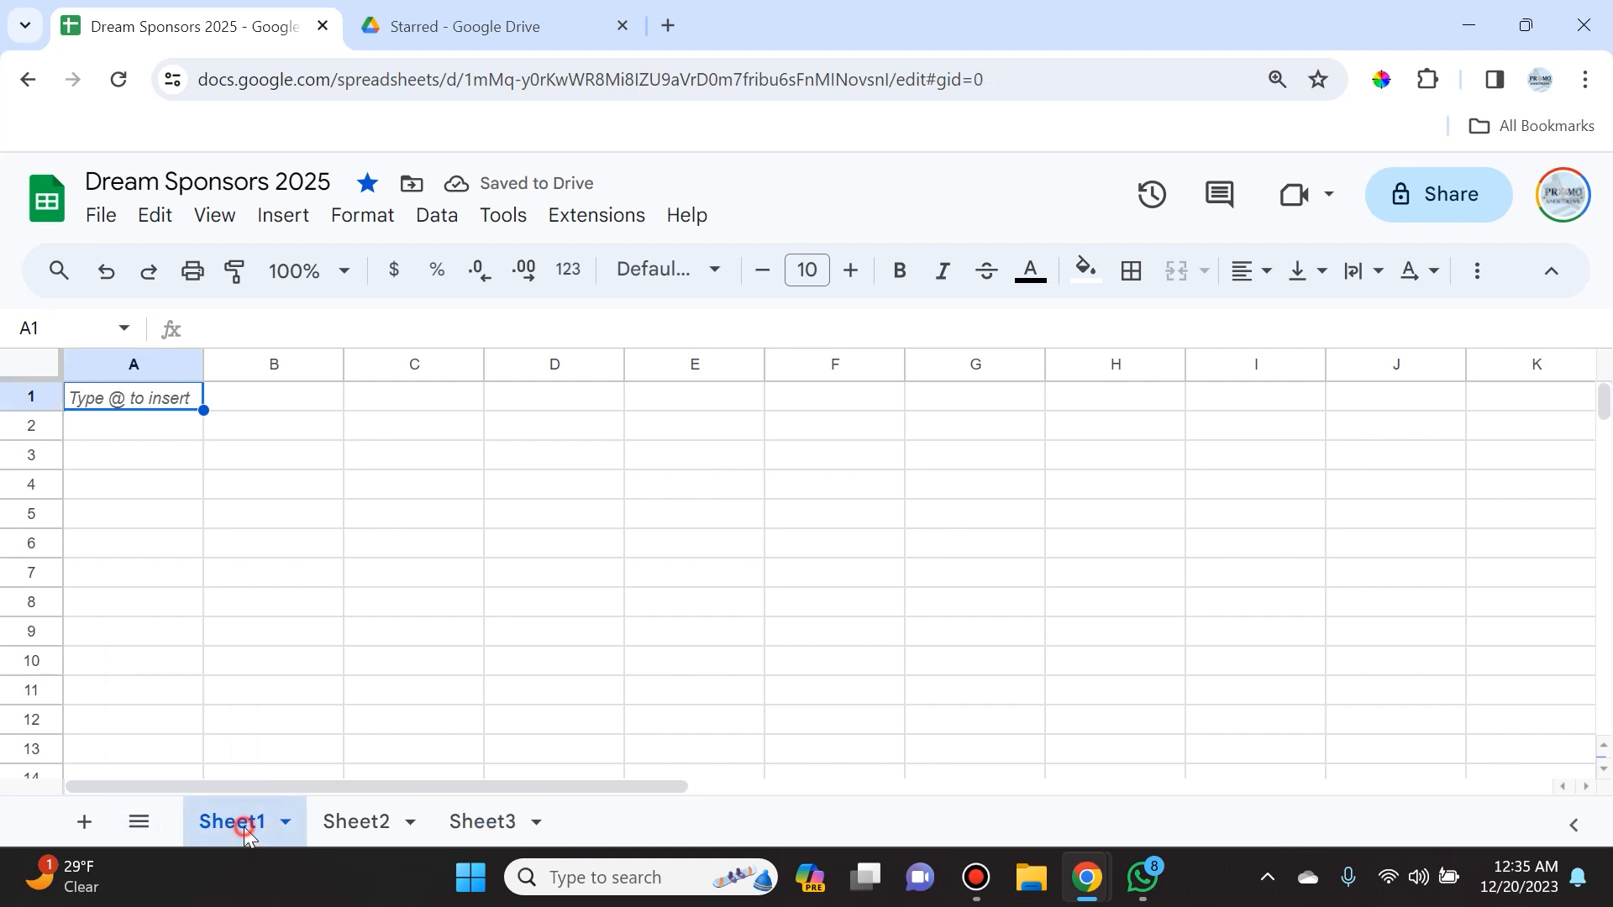
double_click(243, 825)
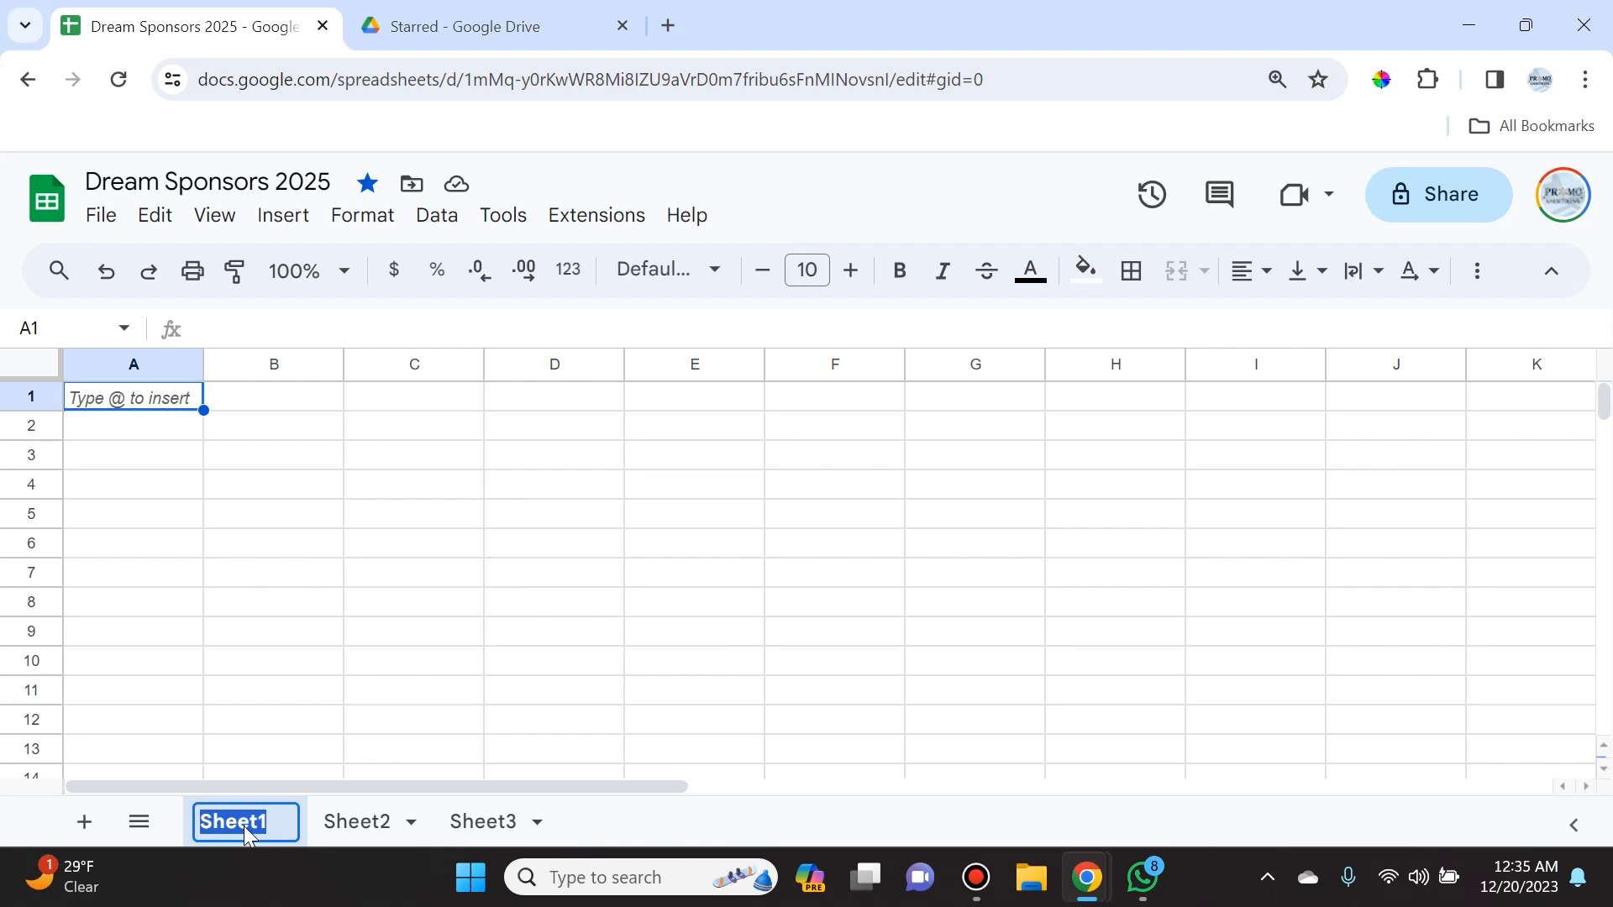
type("2025 Projections")
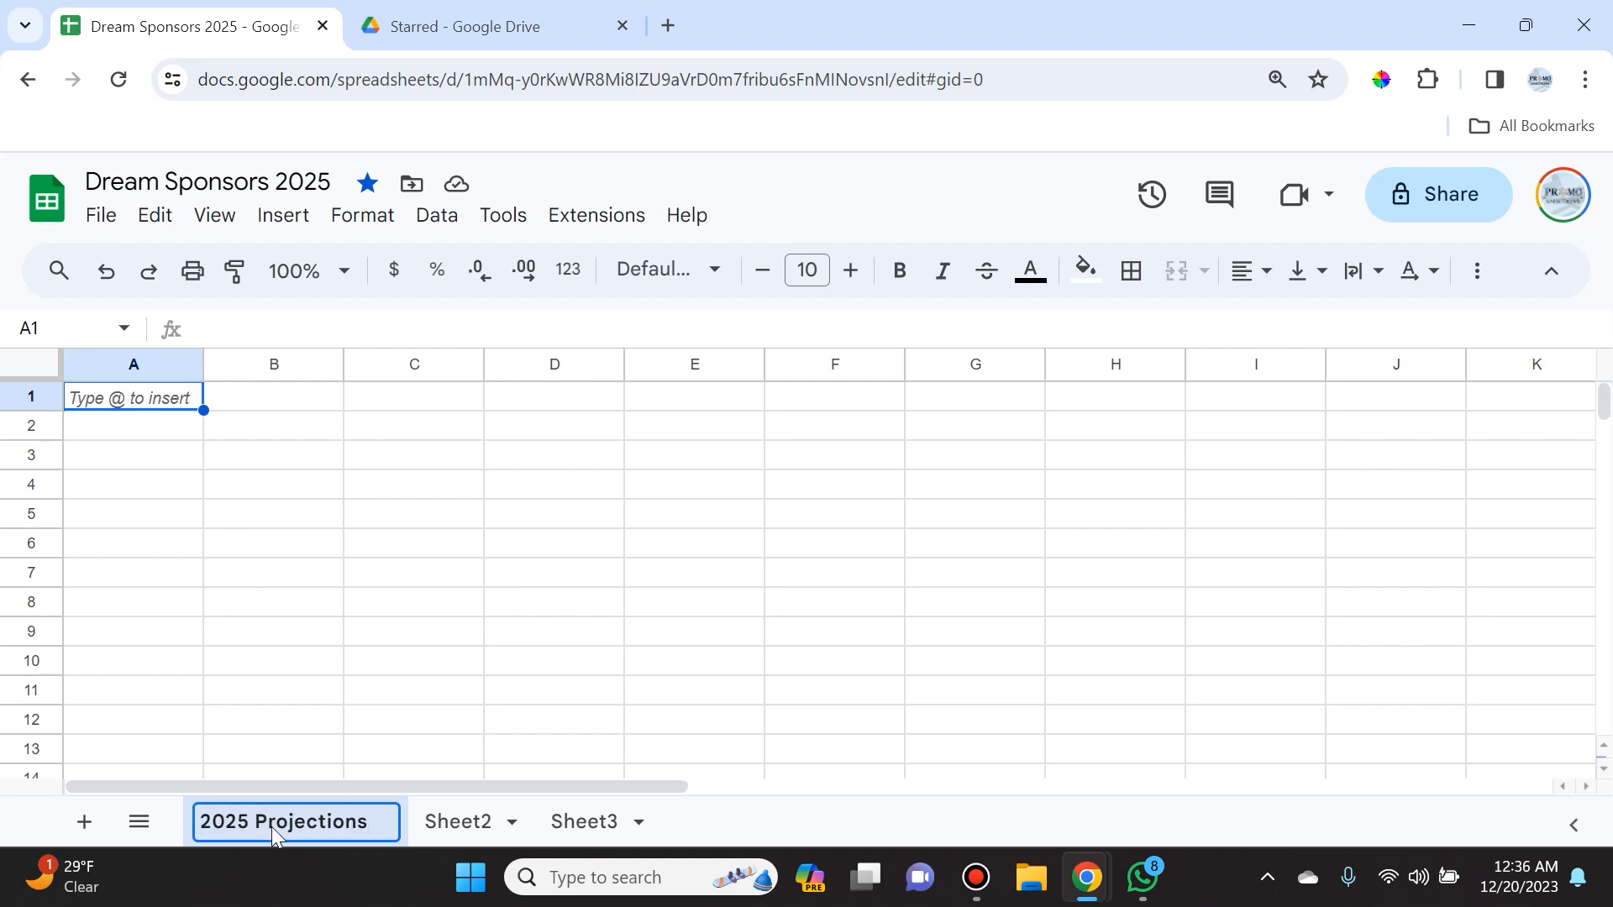
left_click(475, 828)
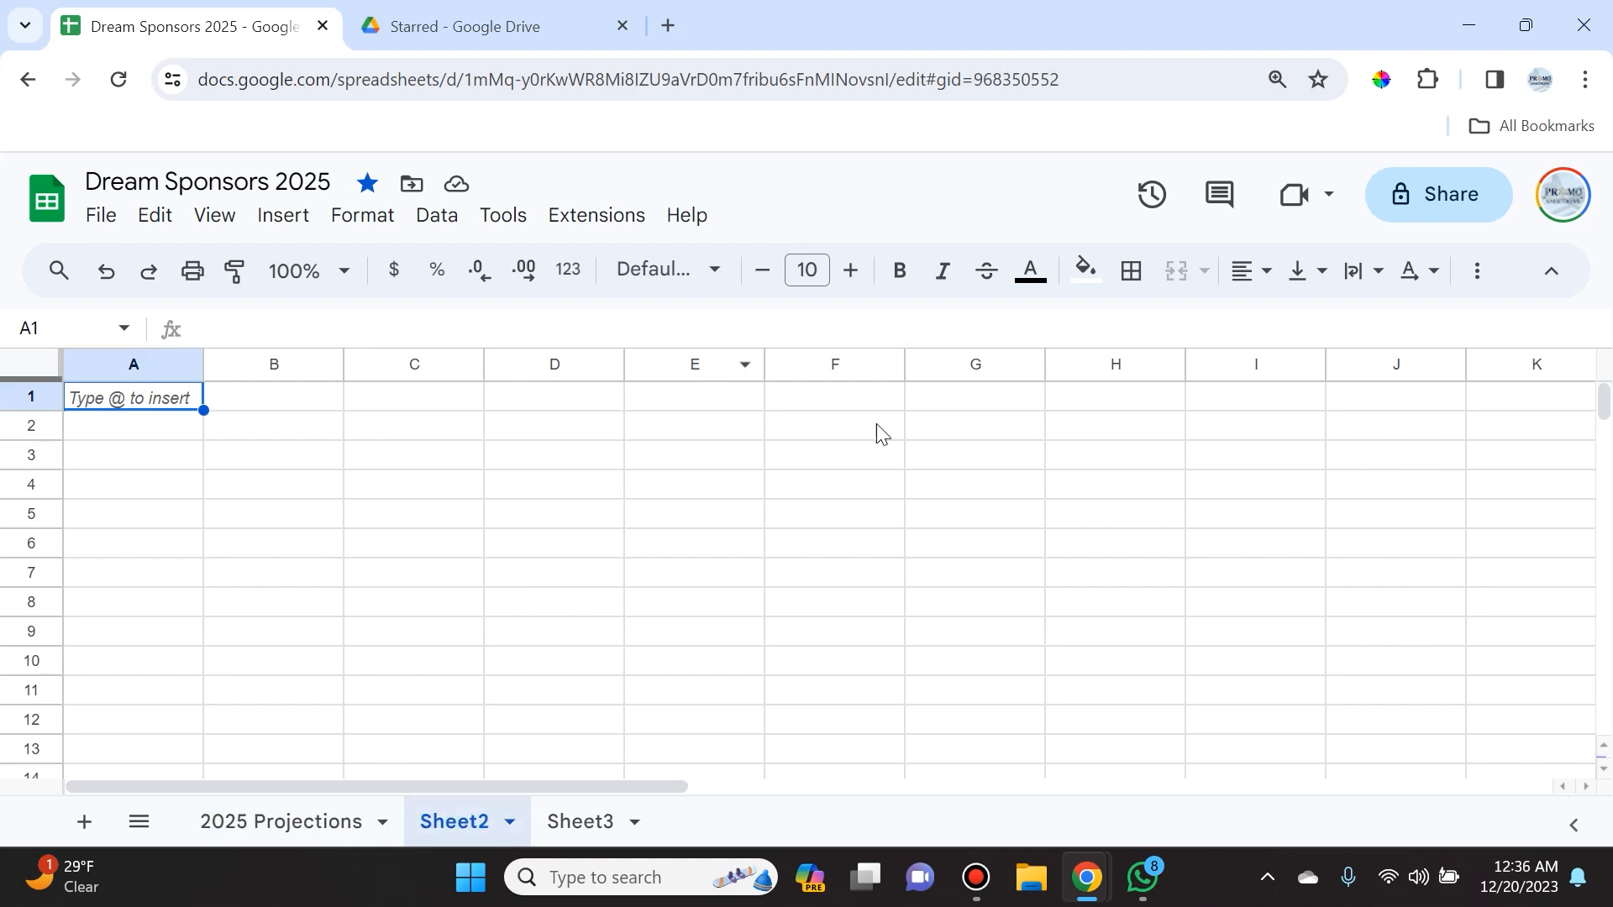
left_click(304, 453)
left_click(378, 452)
left_click(412, 490)
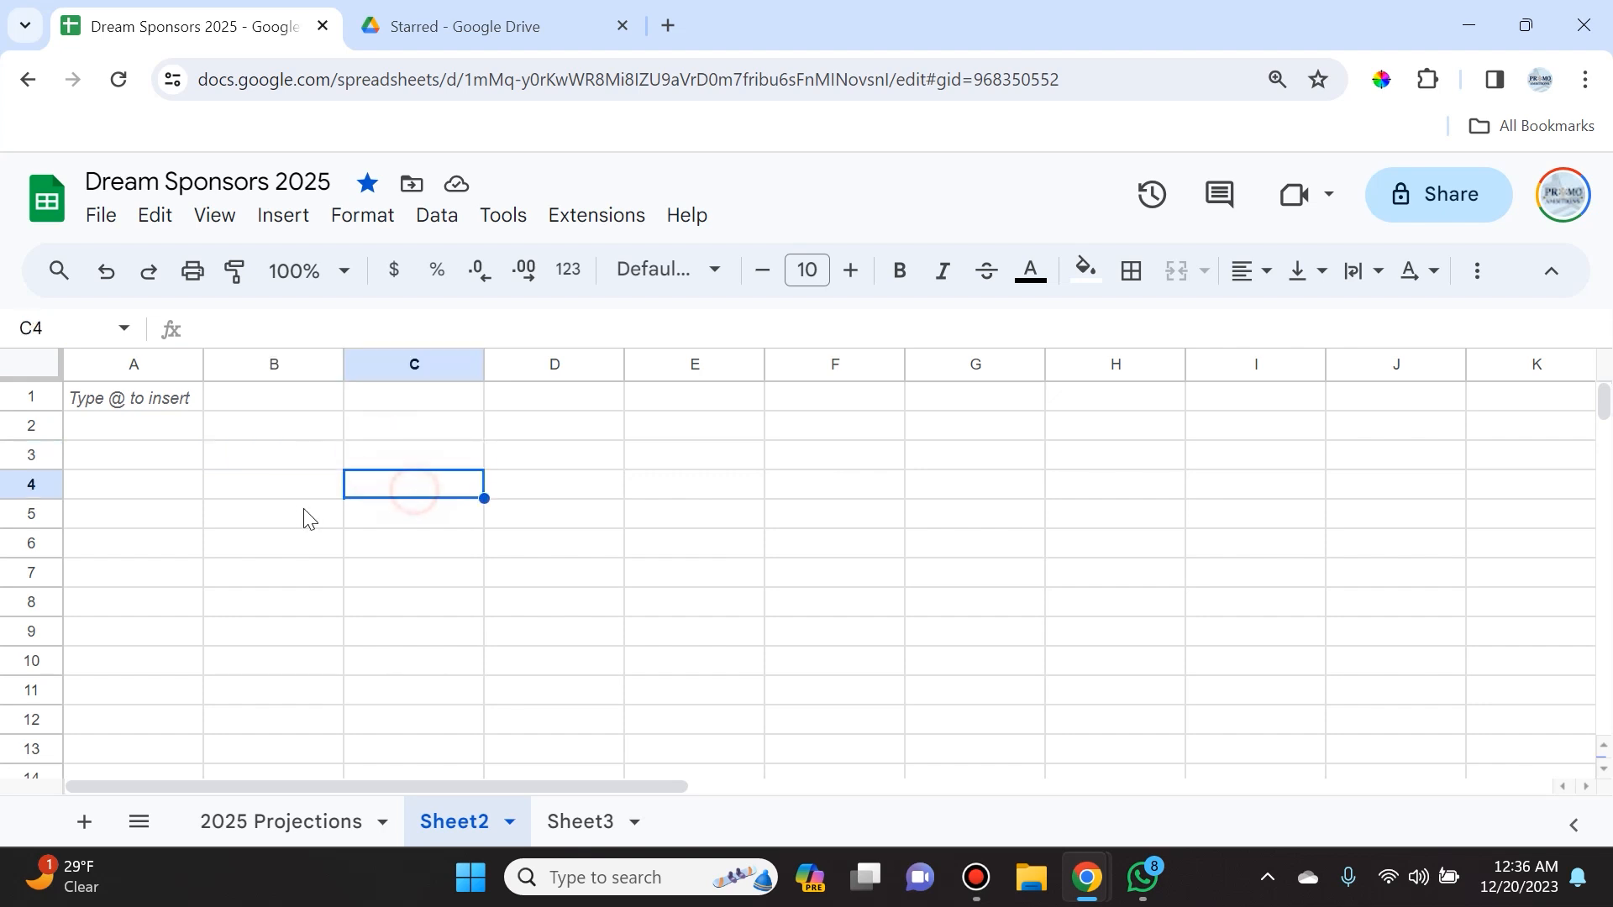
left_click(294, 512)
left_click(273, 458)
left_click(270, 422)
left_click(270, 395)
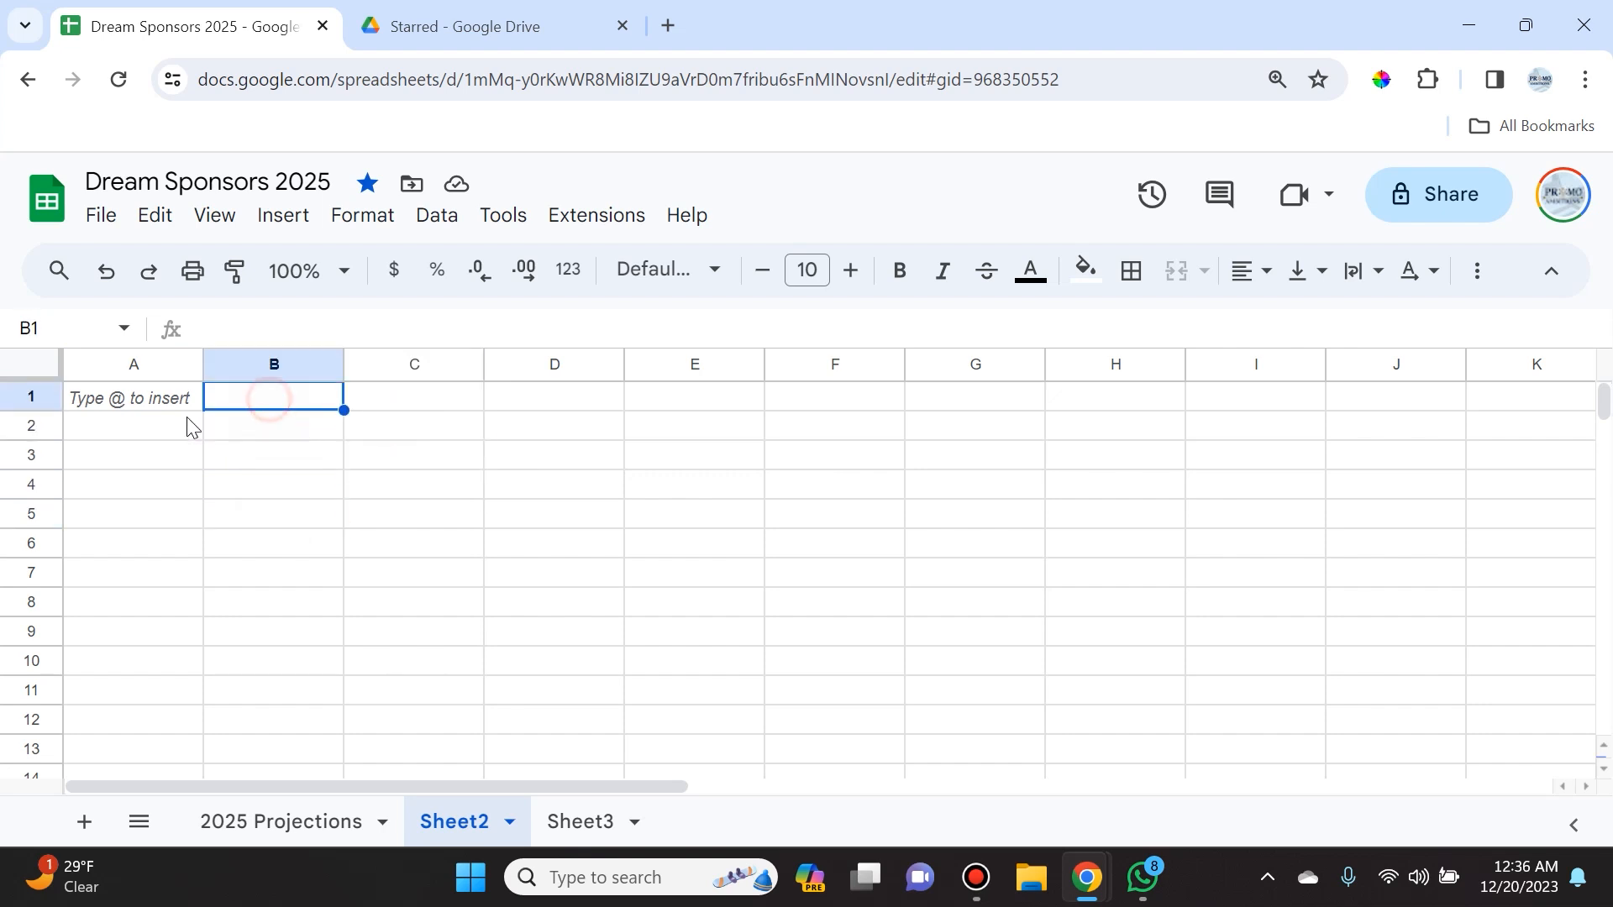
- Enter the headers Company Name, Contact, Sponsorship Amount and Special Notes in cells A1 to D1 of Sheet2
left_click(183, 406)
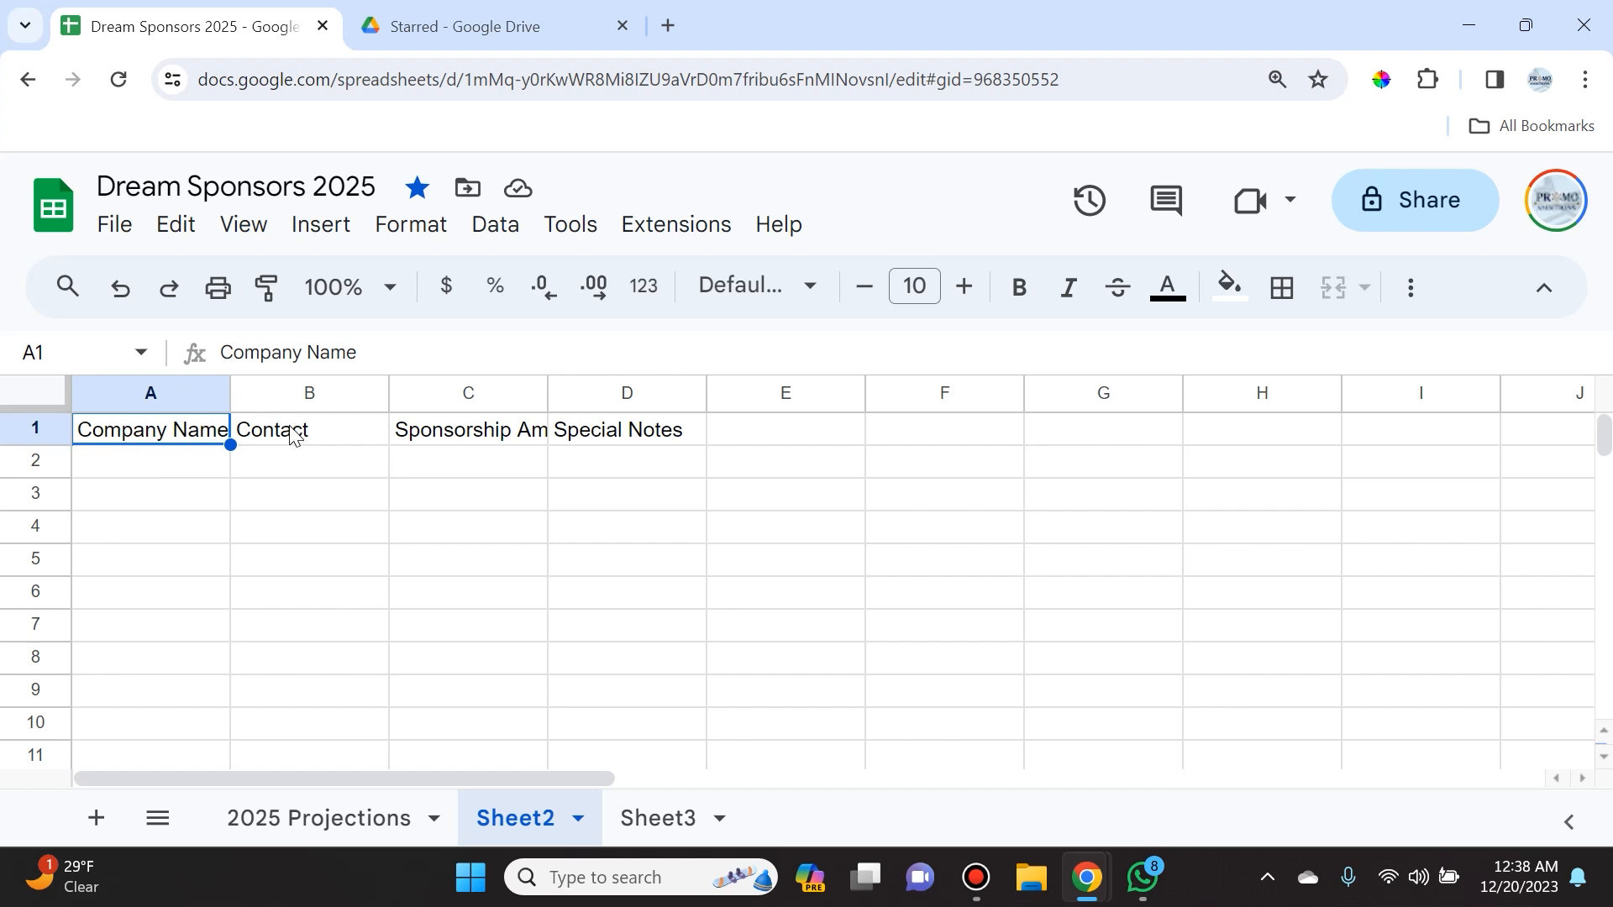
left_click(488, 440)
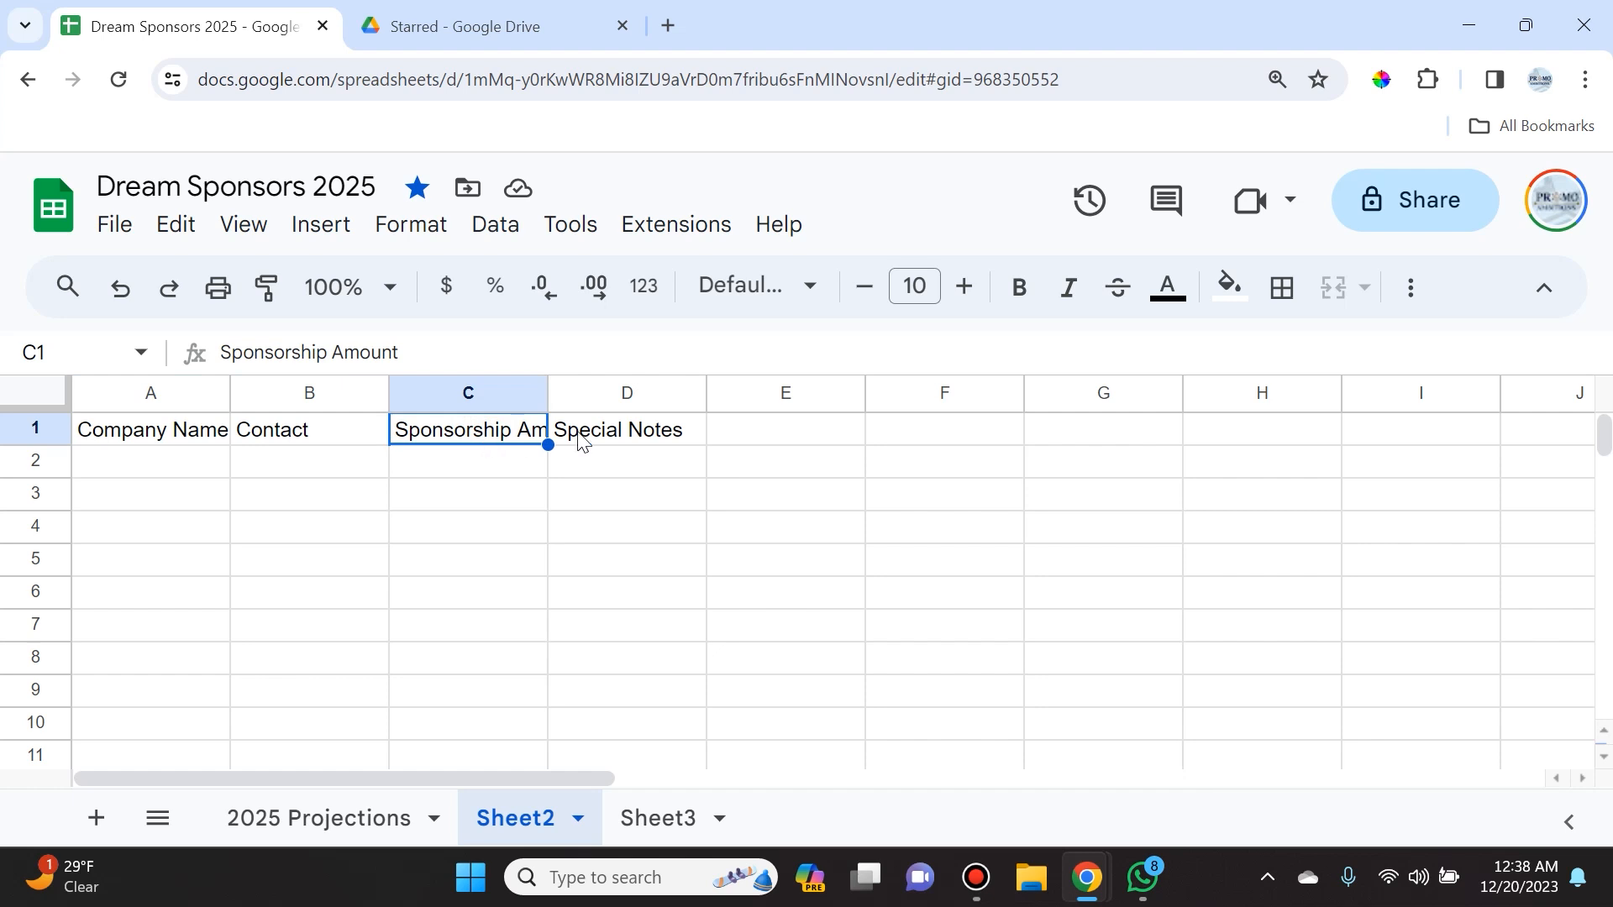
left_click(614, 440)
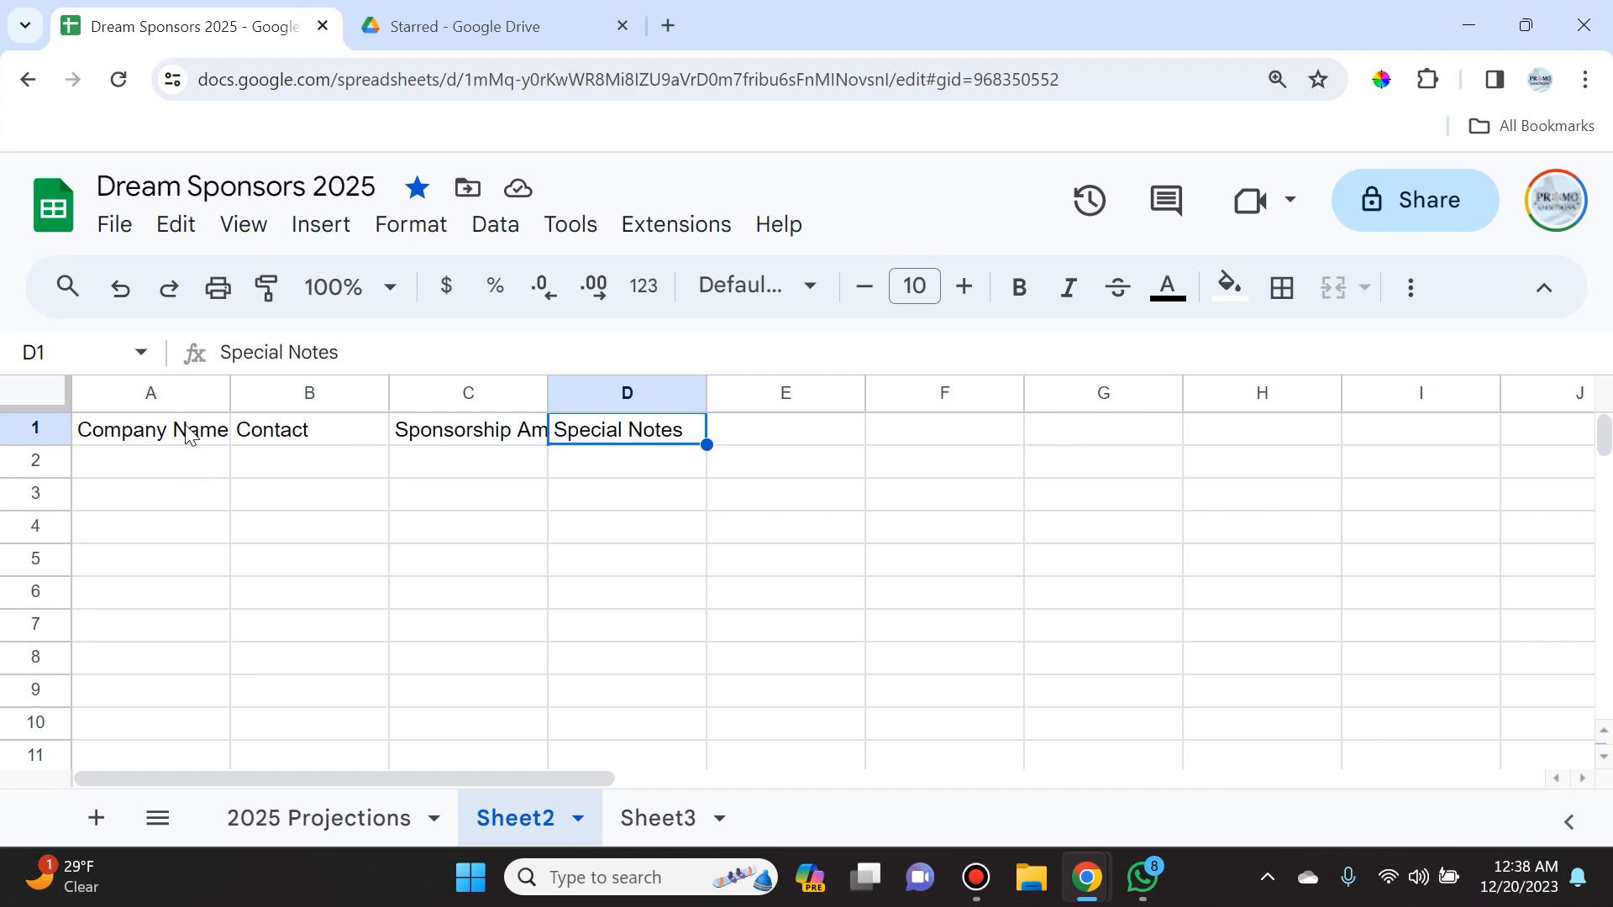
- Make the Sponsorship Amount header in cell C1 bold
left_click(445, 433)
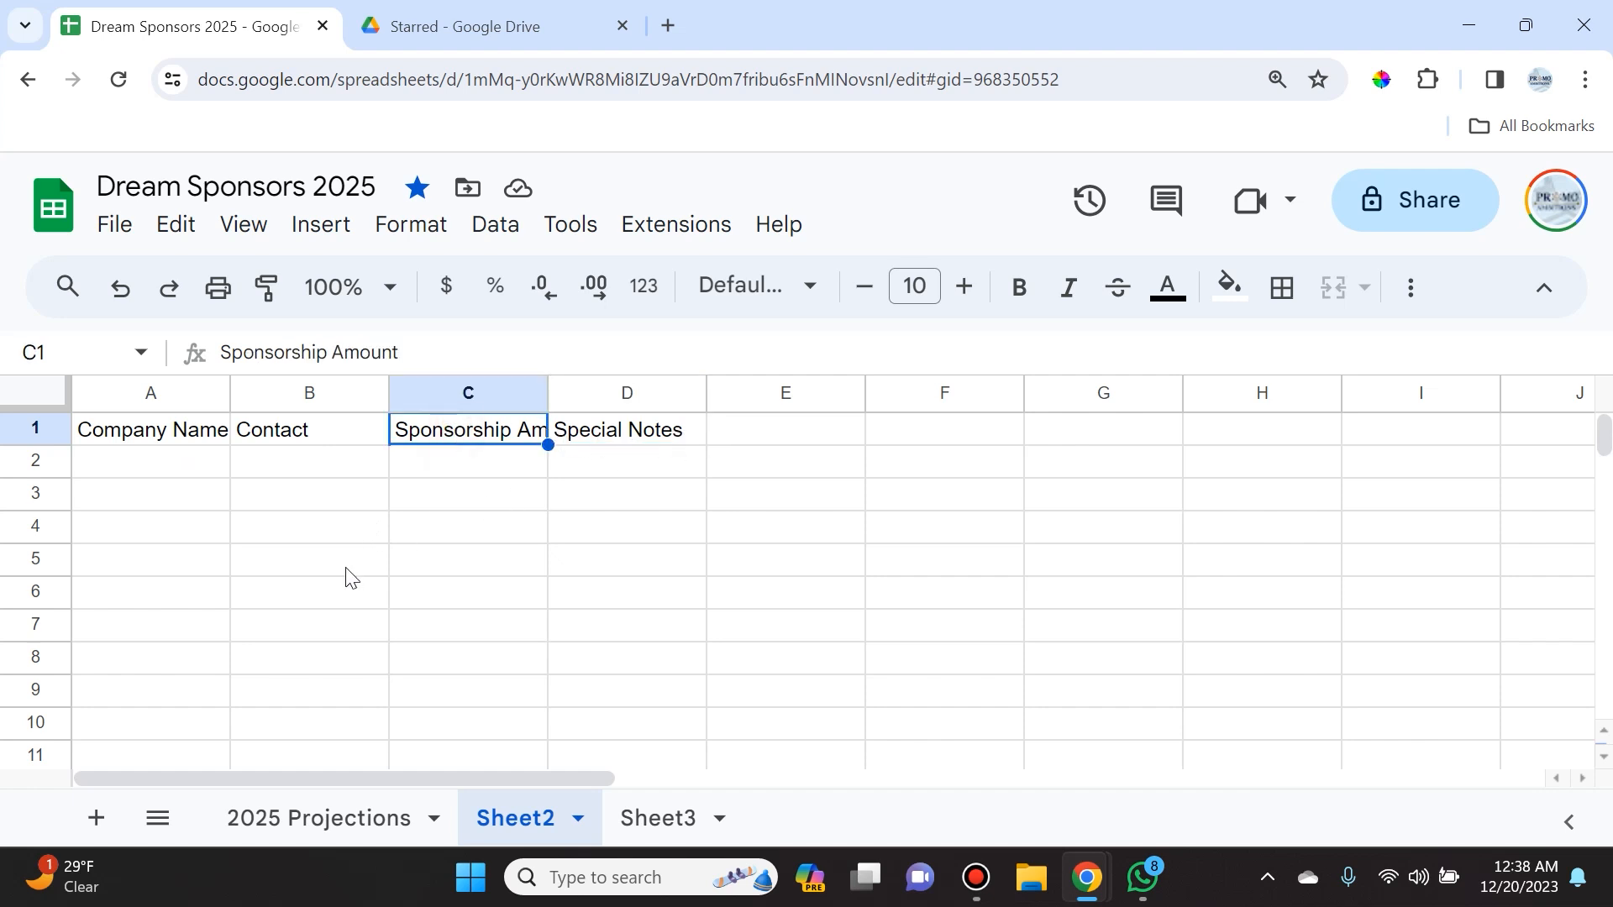
key("ctrl+minus")
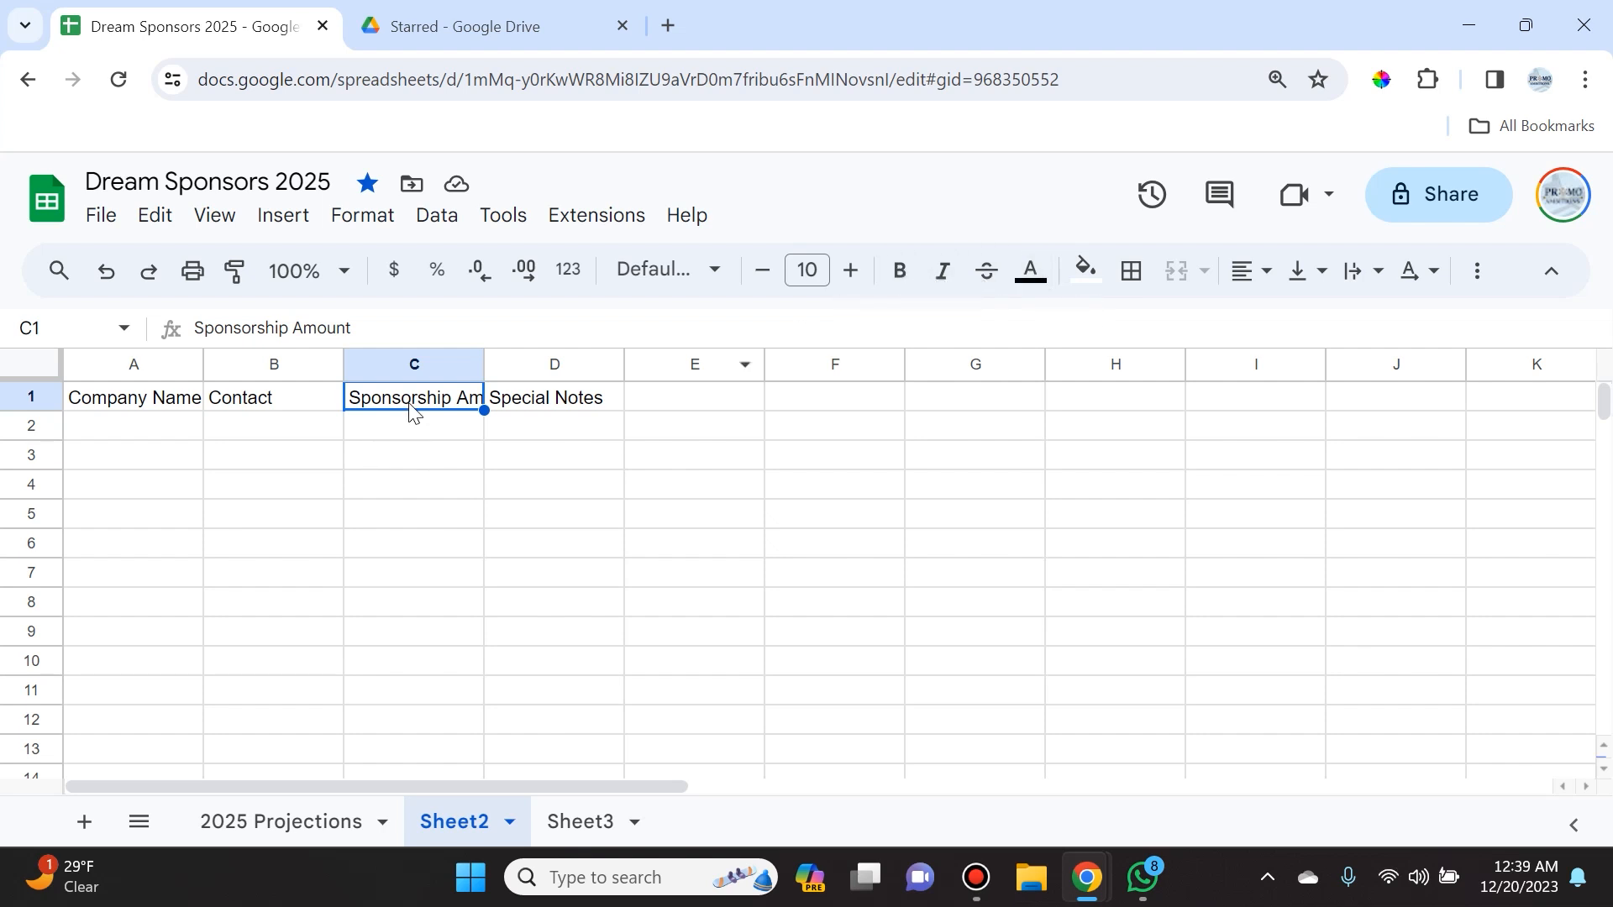
key("ctrl+b")
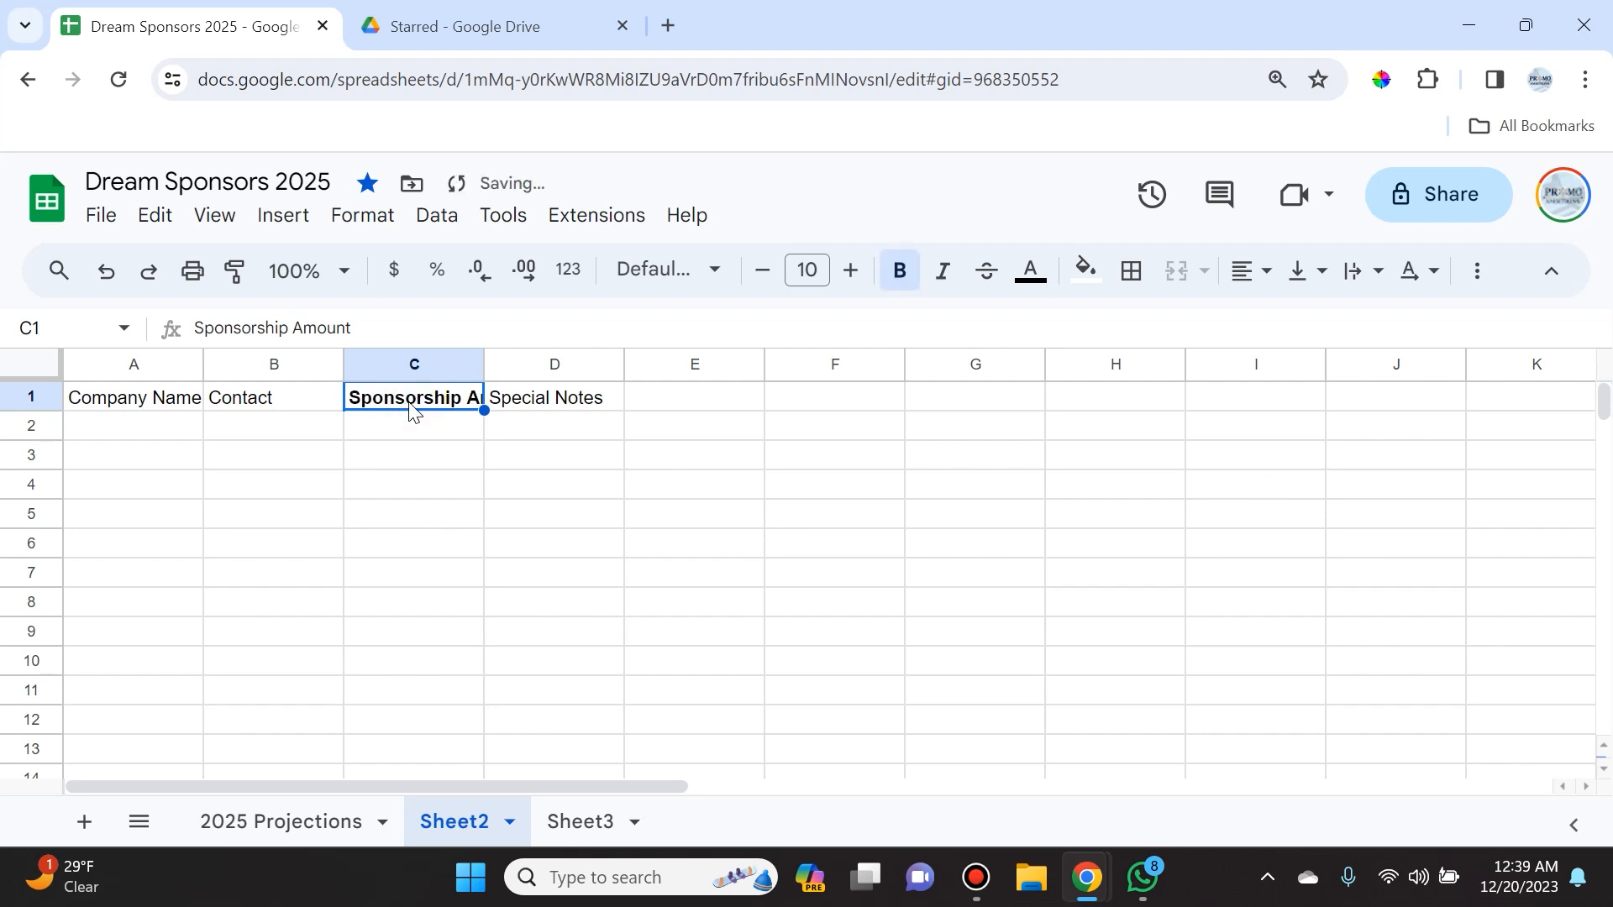
left_click(416, 429)
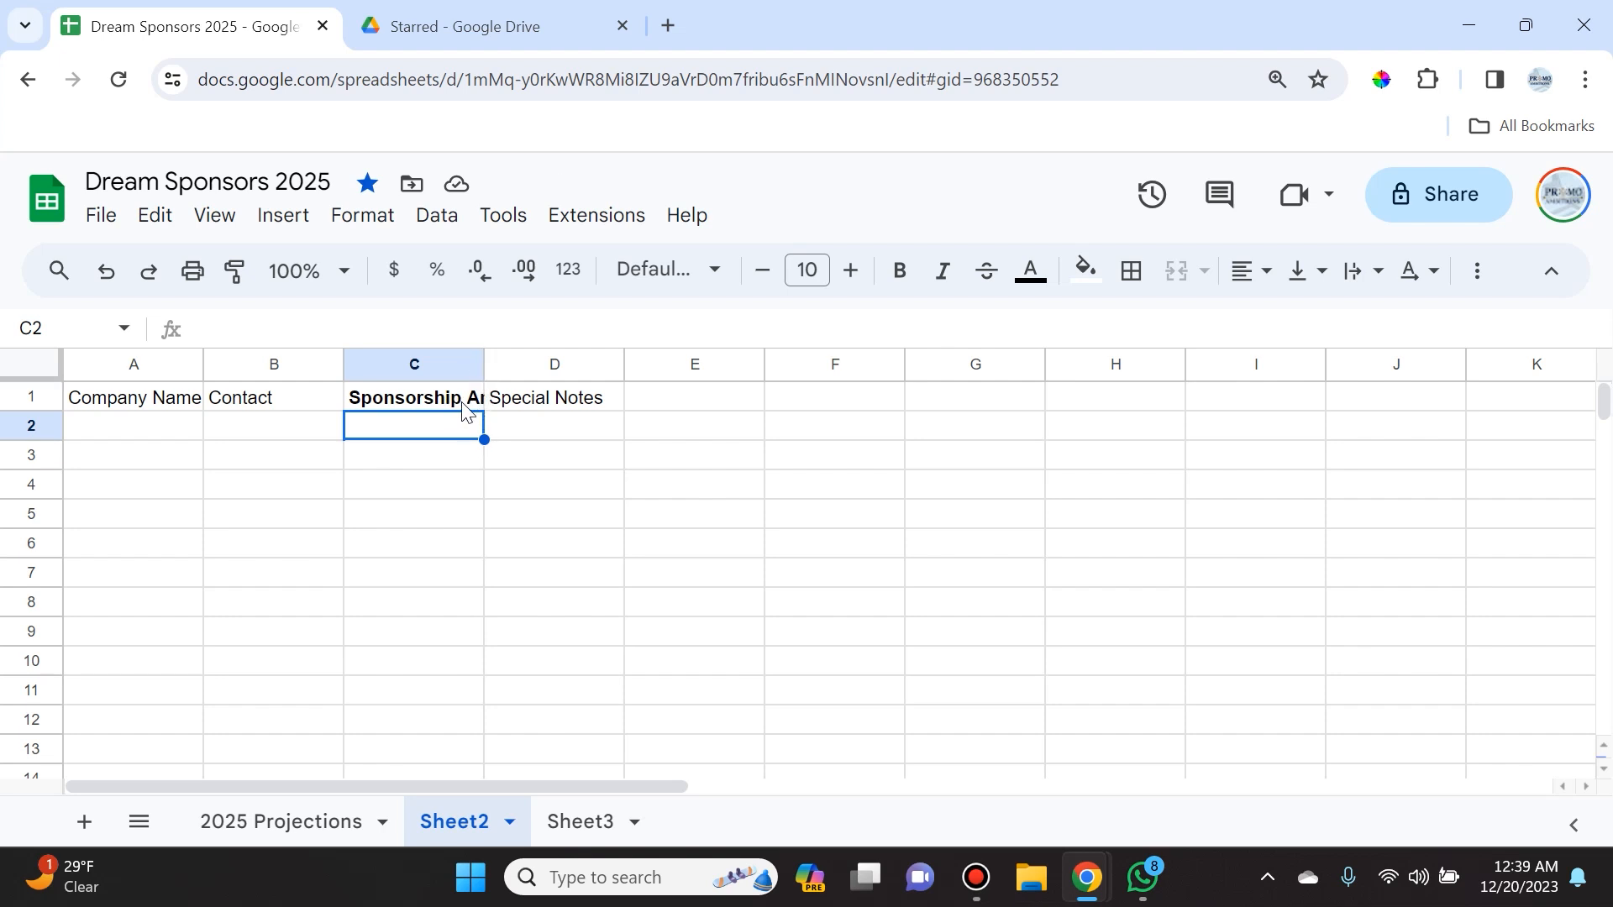
- Narrow the Sponsorship Amount column, and fit the widths of columns A to D to their header text
left_click(483, 362)
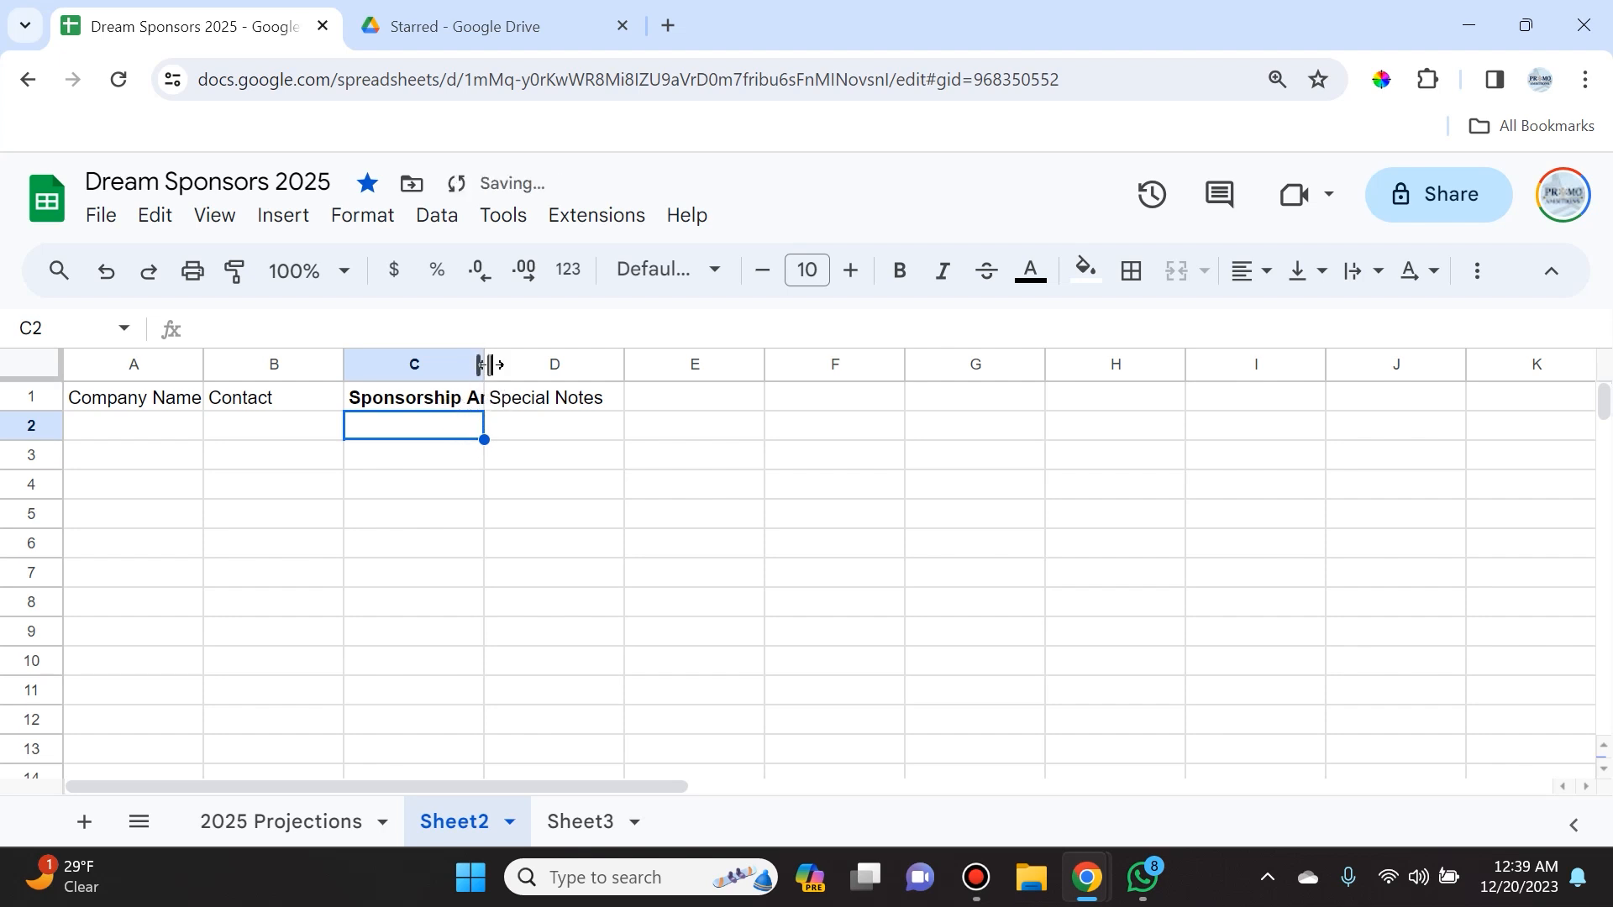
left_click_drag(483, 366, 447, 364)
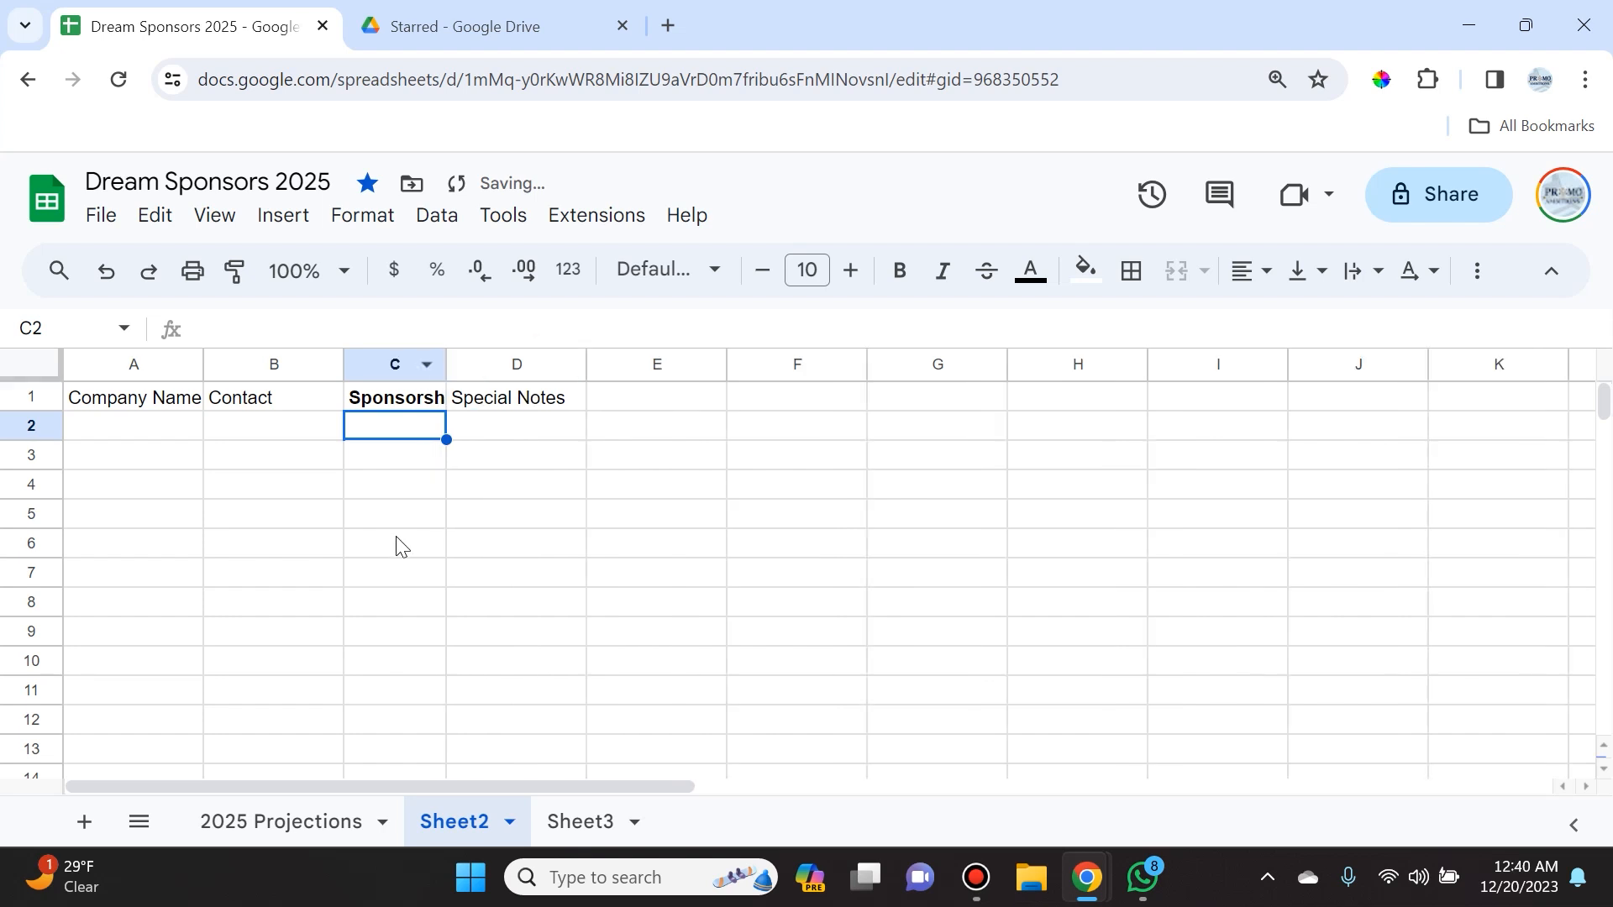
double_click(446, 364)
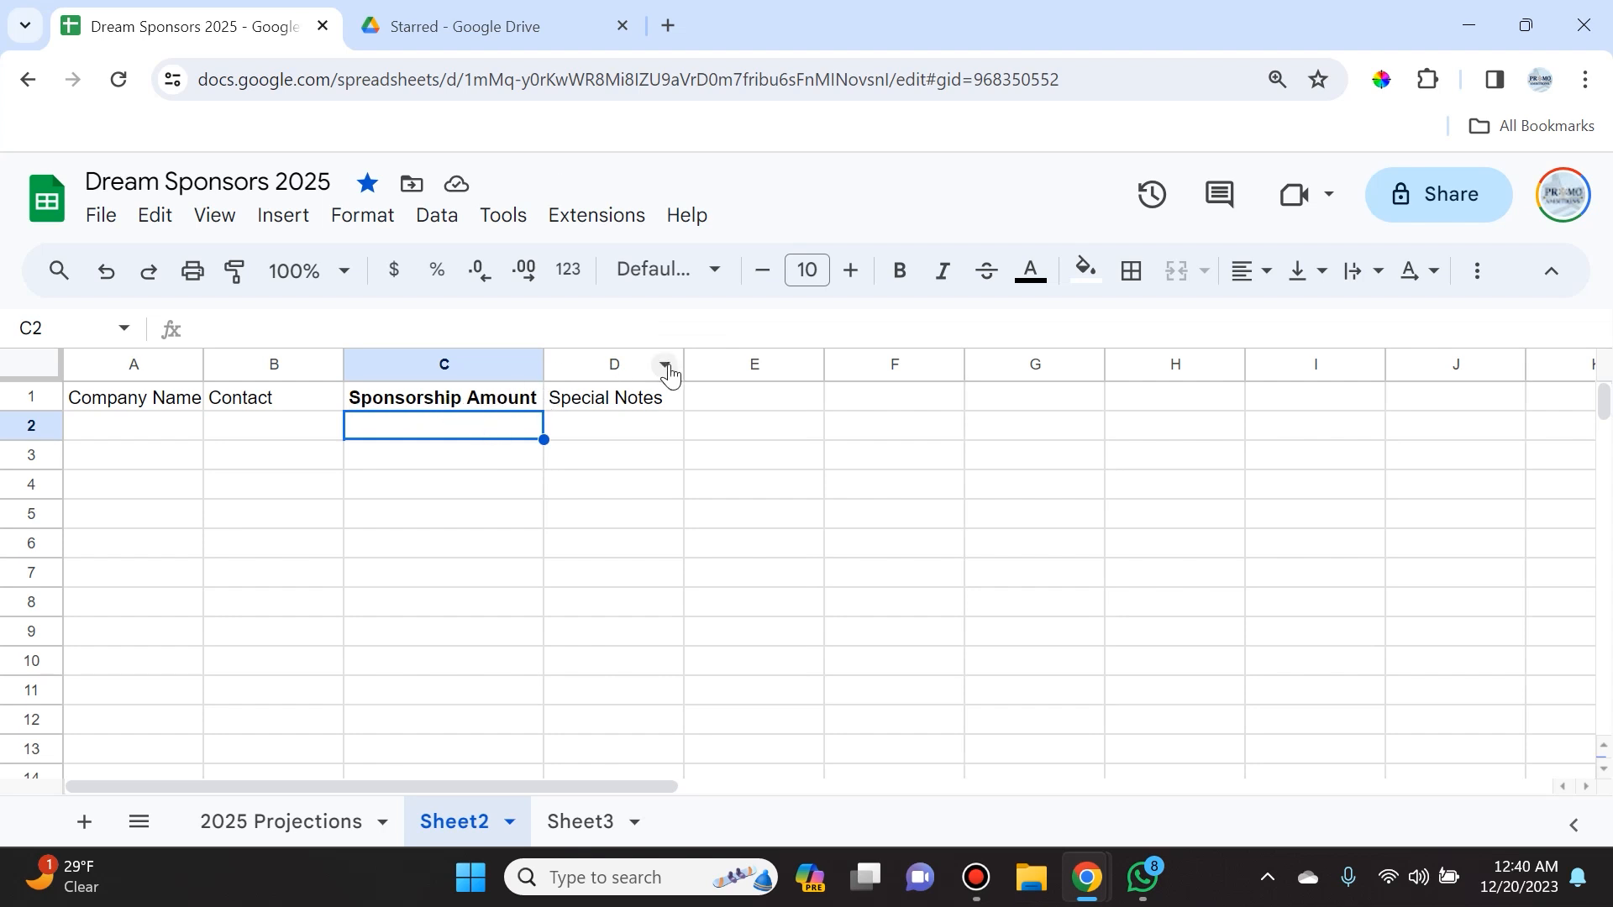
double_click(679, 363)
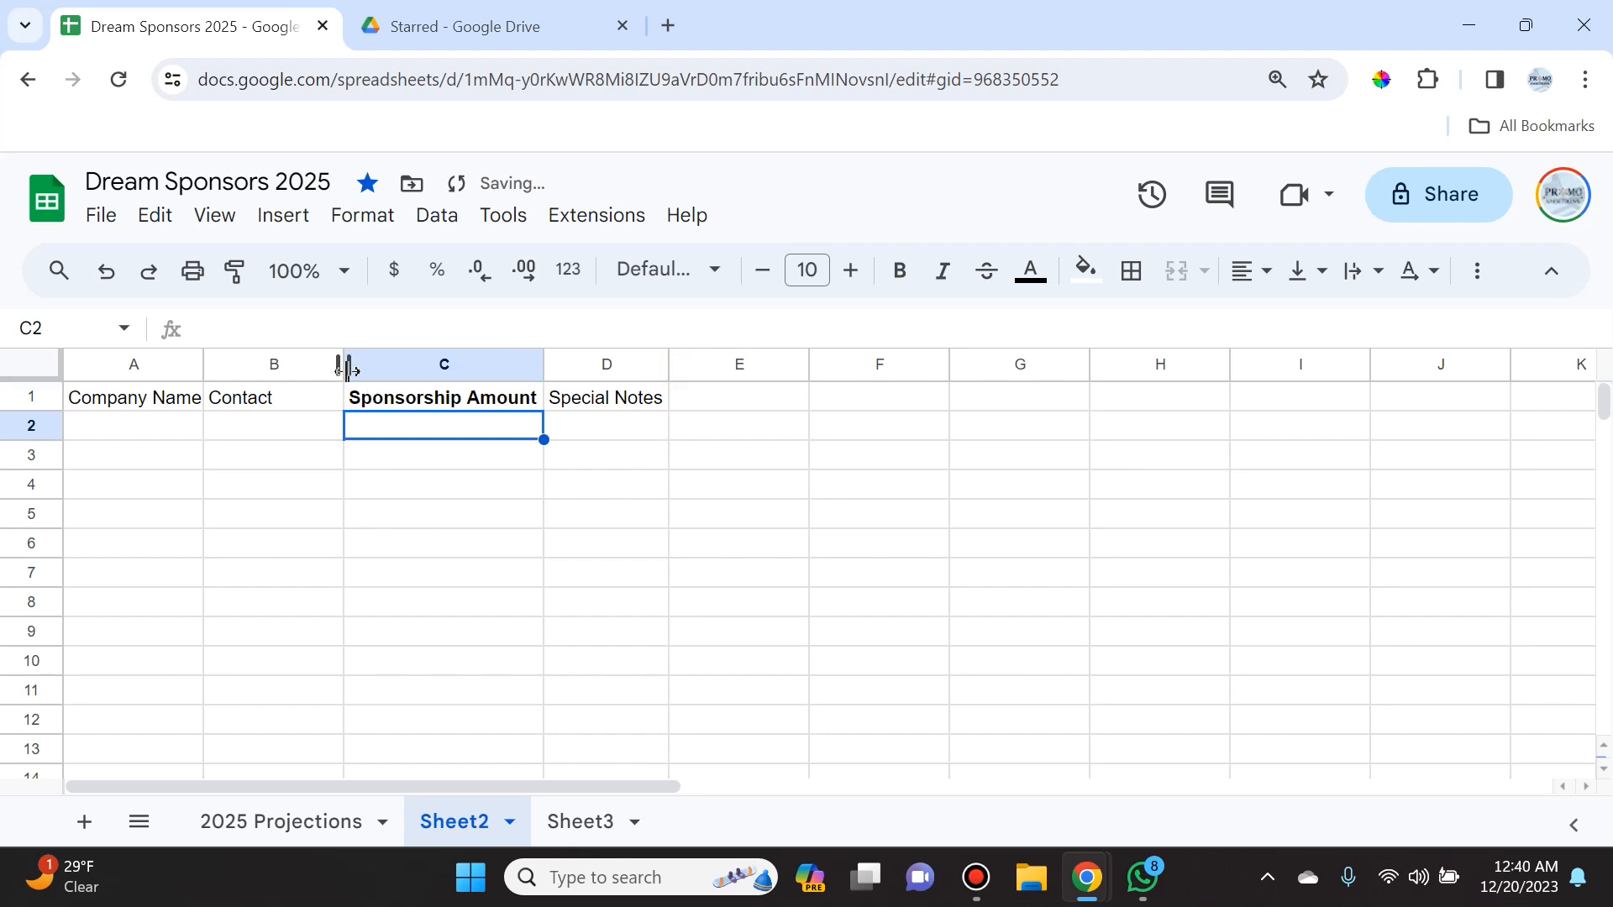
double_click(344, 364)
double_click(202, 365)
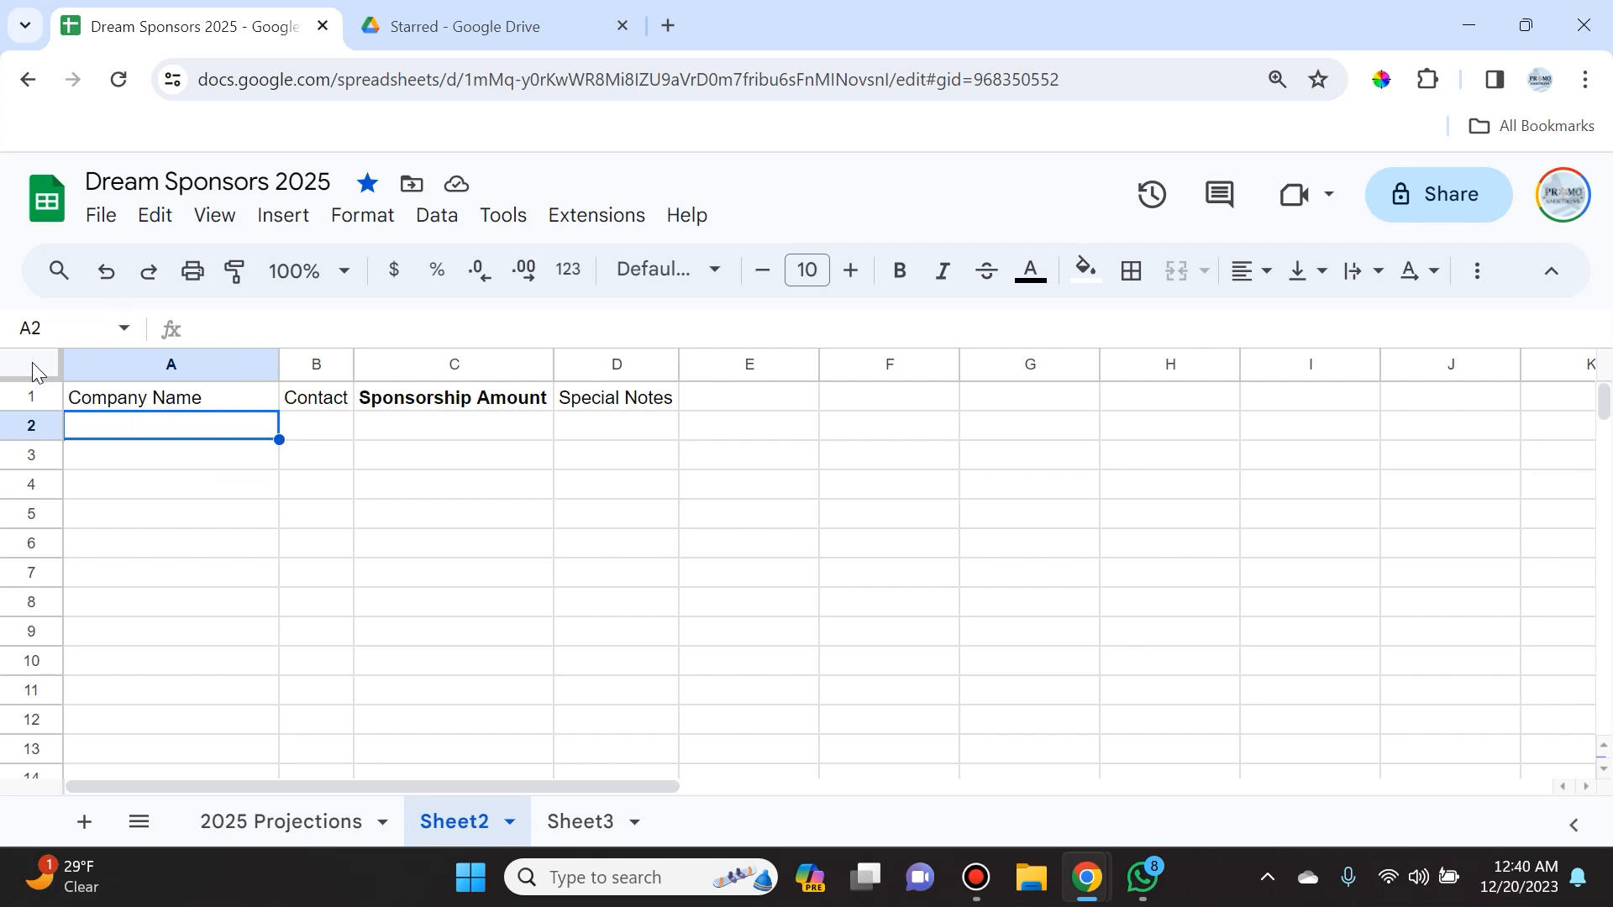
- Set all columns of Sheet2 to one equal width, just wide enough for the Sponsorship Amount header
left_click(32, 361)
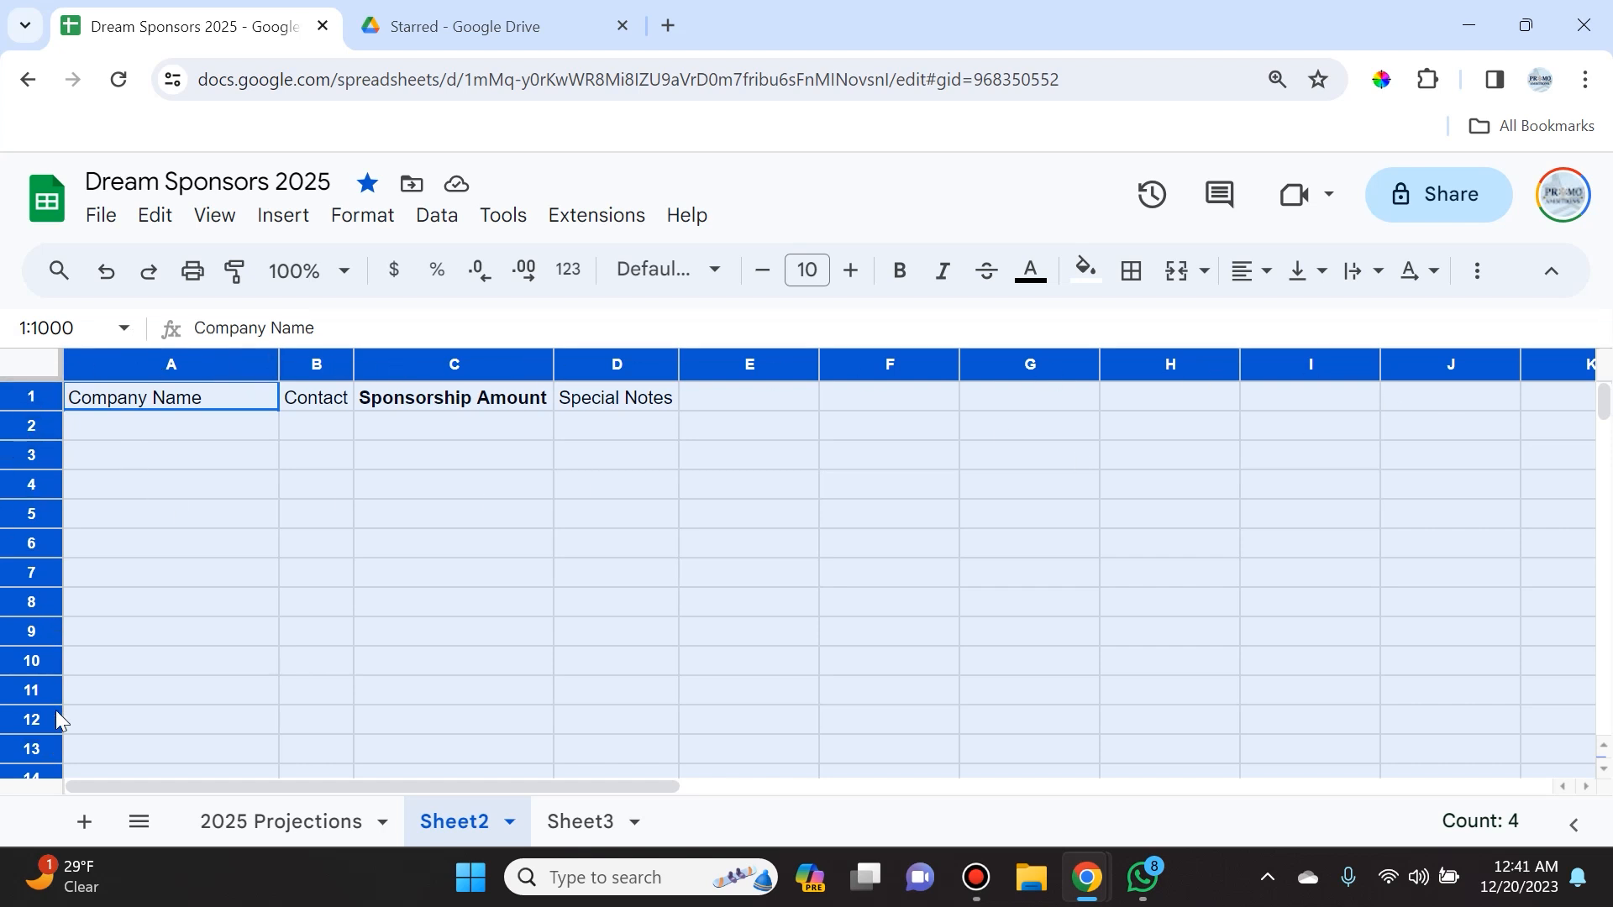
mouse_move(277, 361)
left_mouse_down()
mouse_move(242, 364)
mouse_move(274, 364)
left_mouse_up()
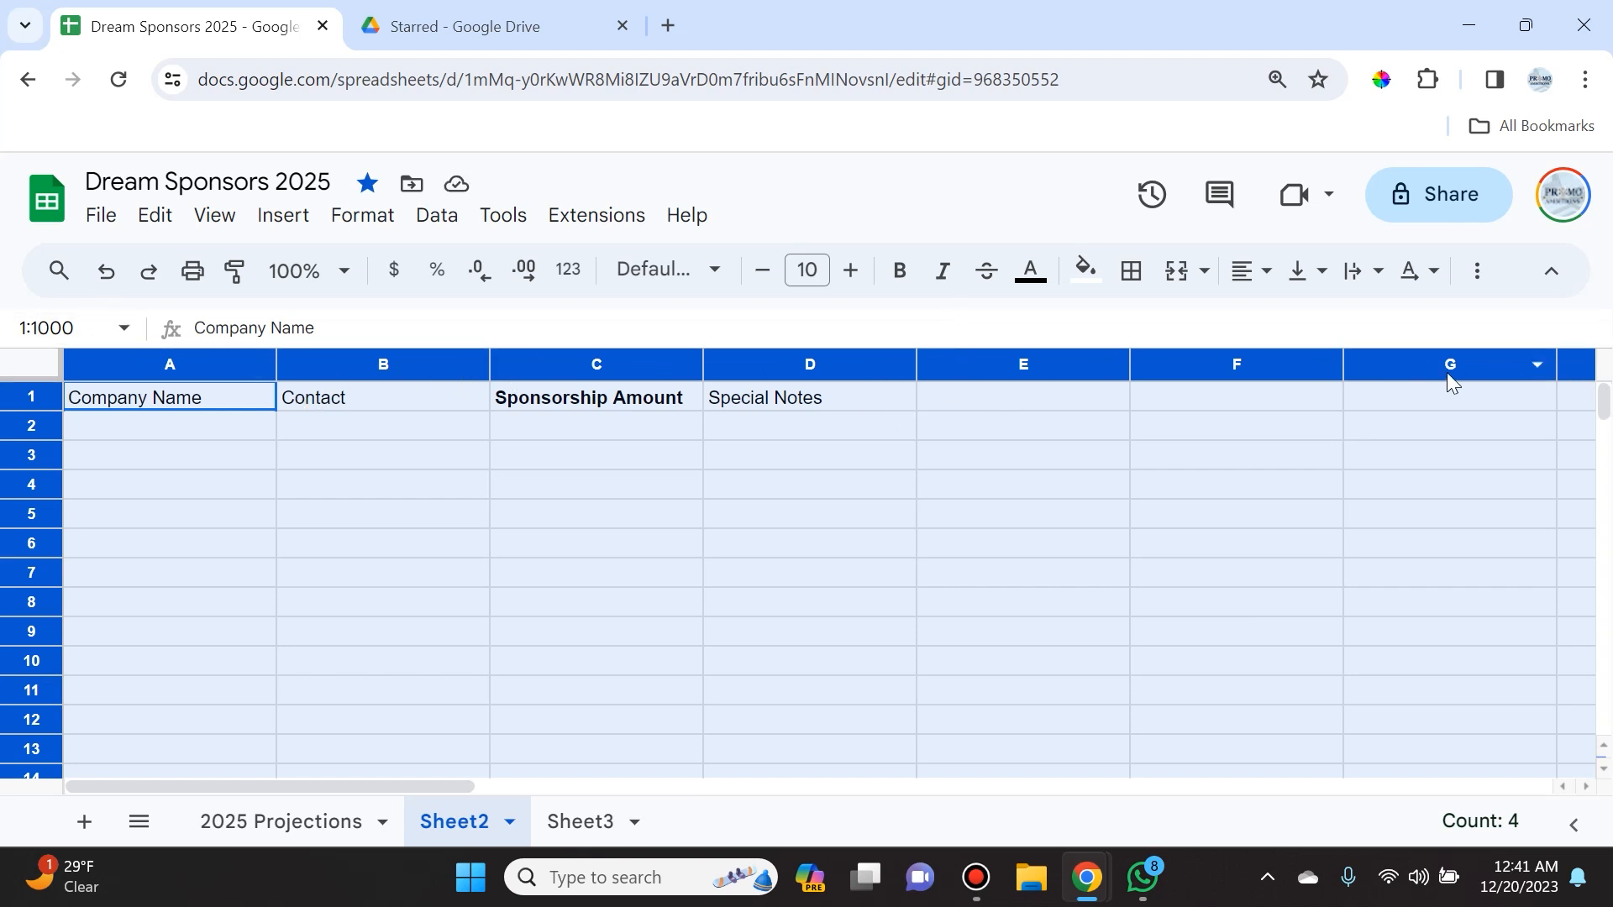
left_click(101, 458)
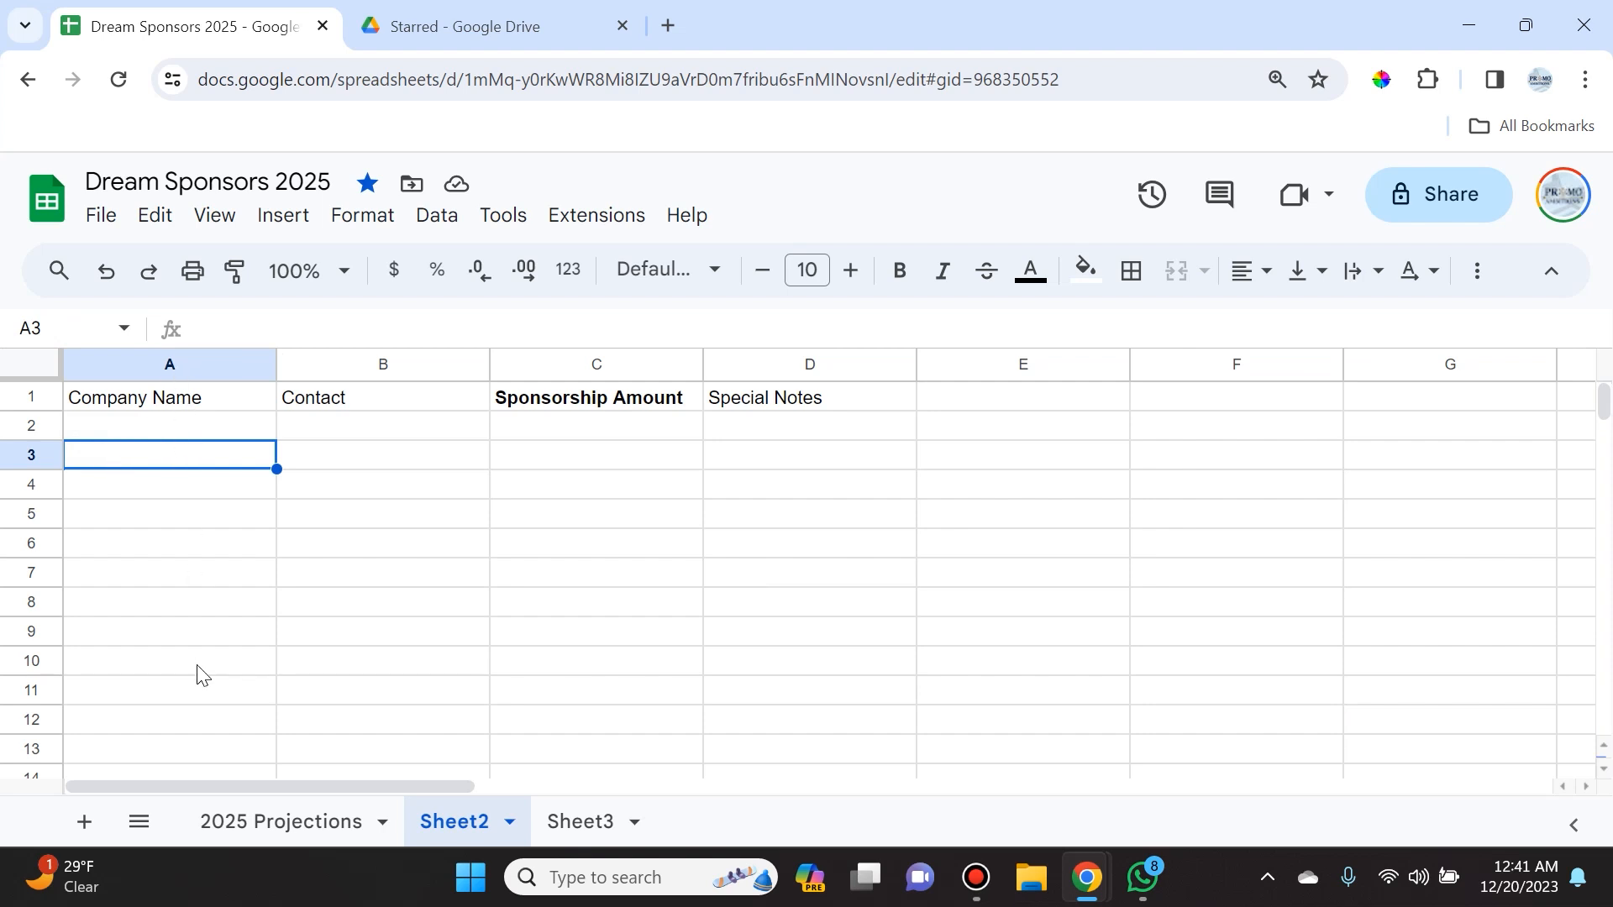
- Select the whole of column A and the whole of row 2, and examine how far each selection extends
left_click(167, 364)
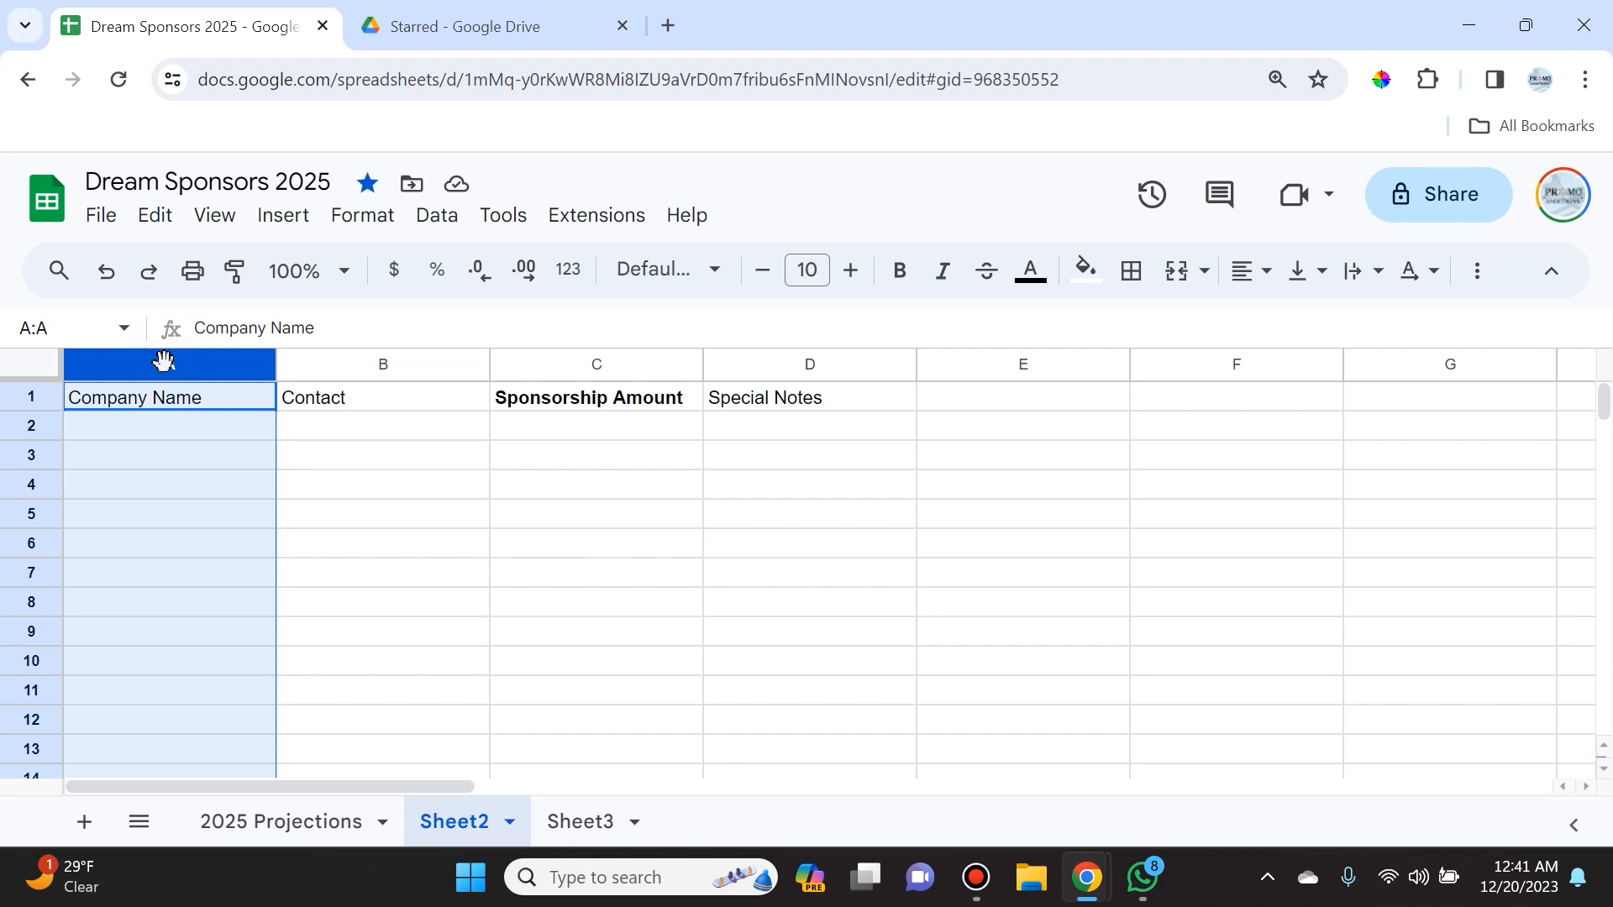
scroll(180, 579, "down", 5)
scroll(174, 585, "down", 20)
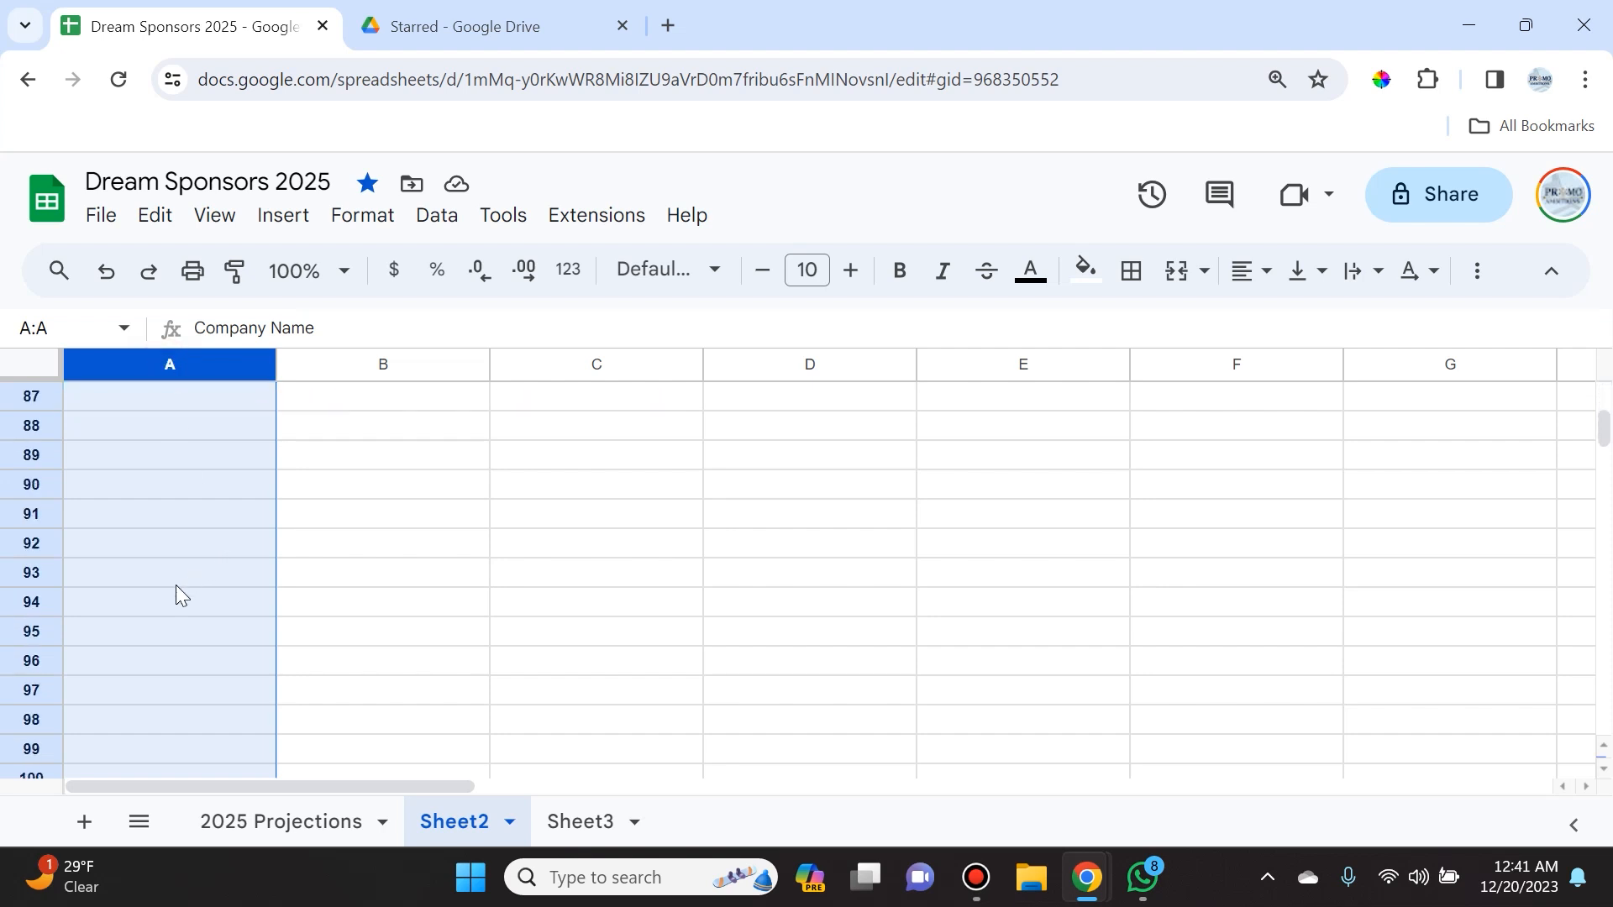
left_click_drag(1610, 452, 1609, 418)
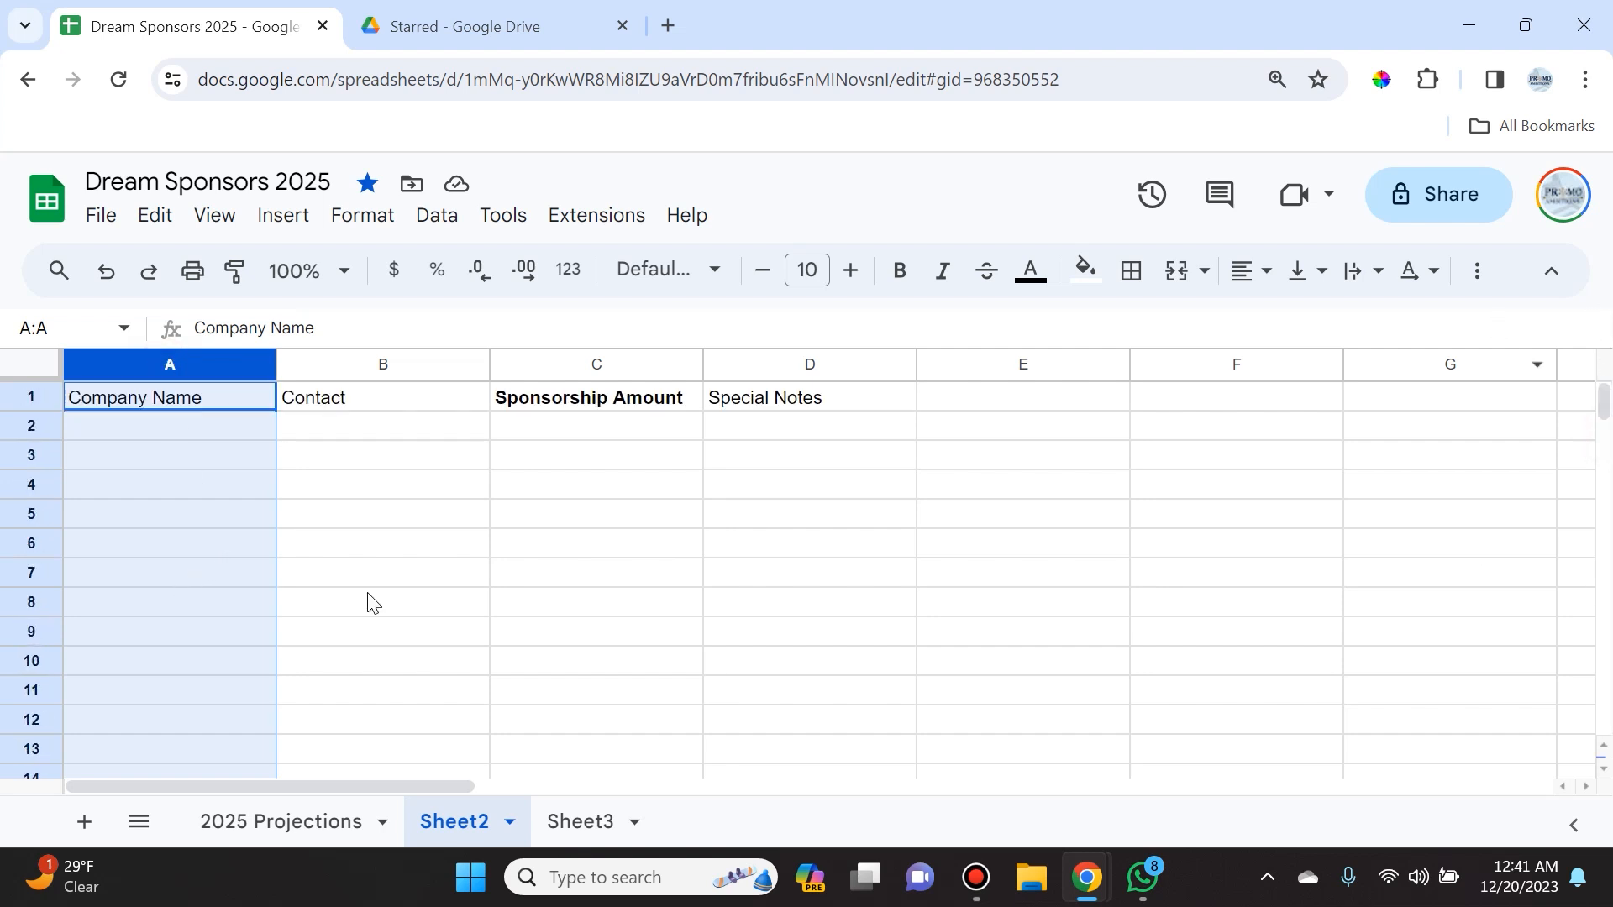
left_click(29, 427)
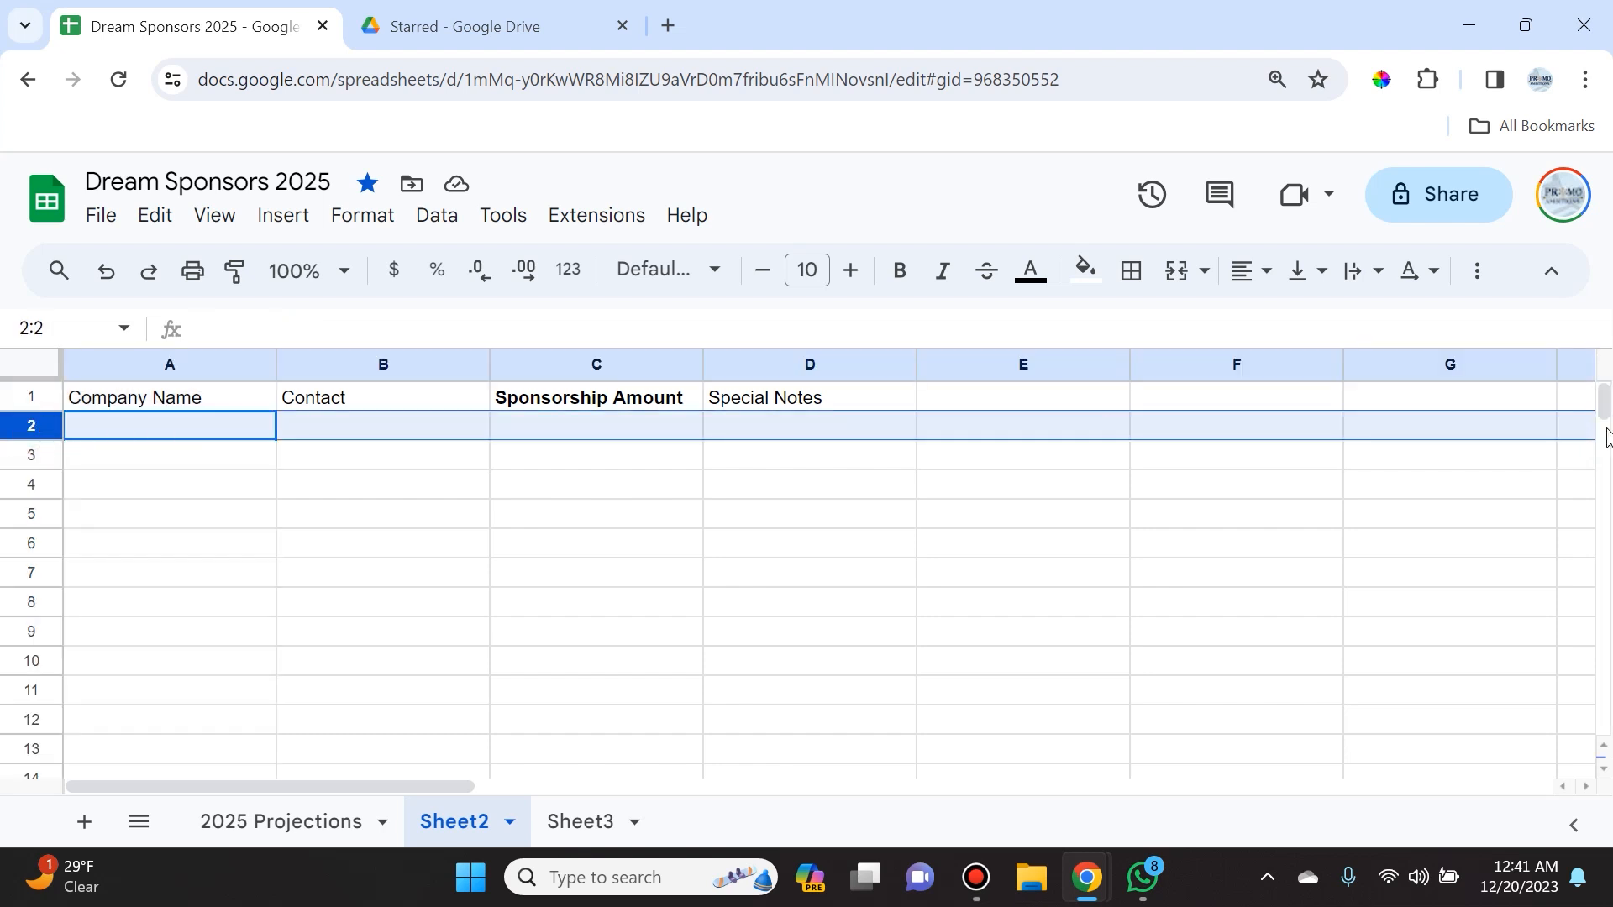
left_click_drag(430, 790, 294, 699)
- Make all headers in row 1 bold
left_click(145, 405)
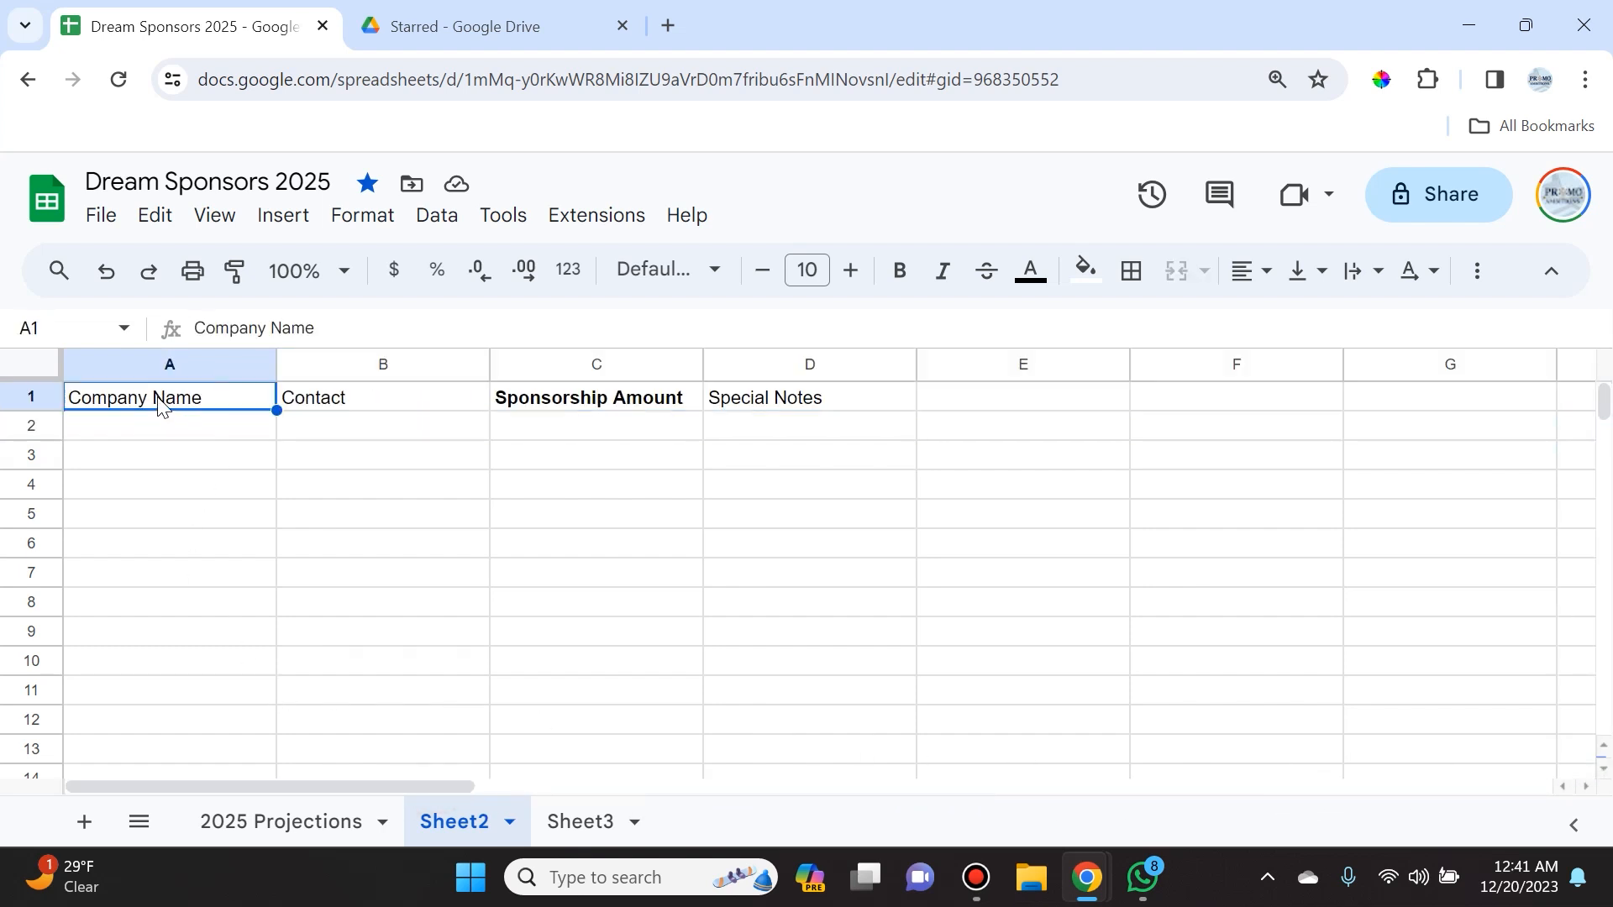
left_click(25, 399)
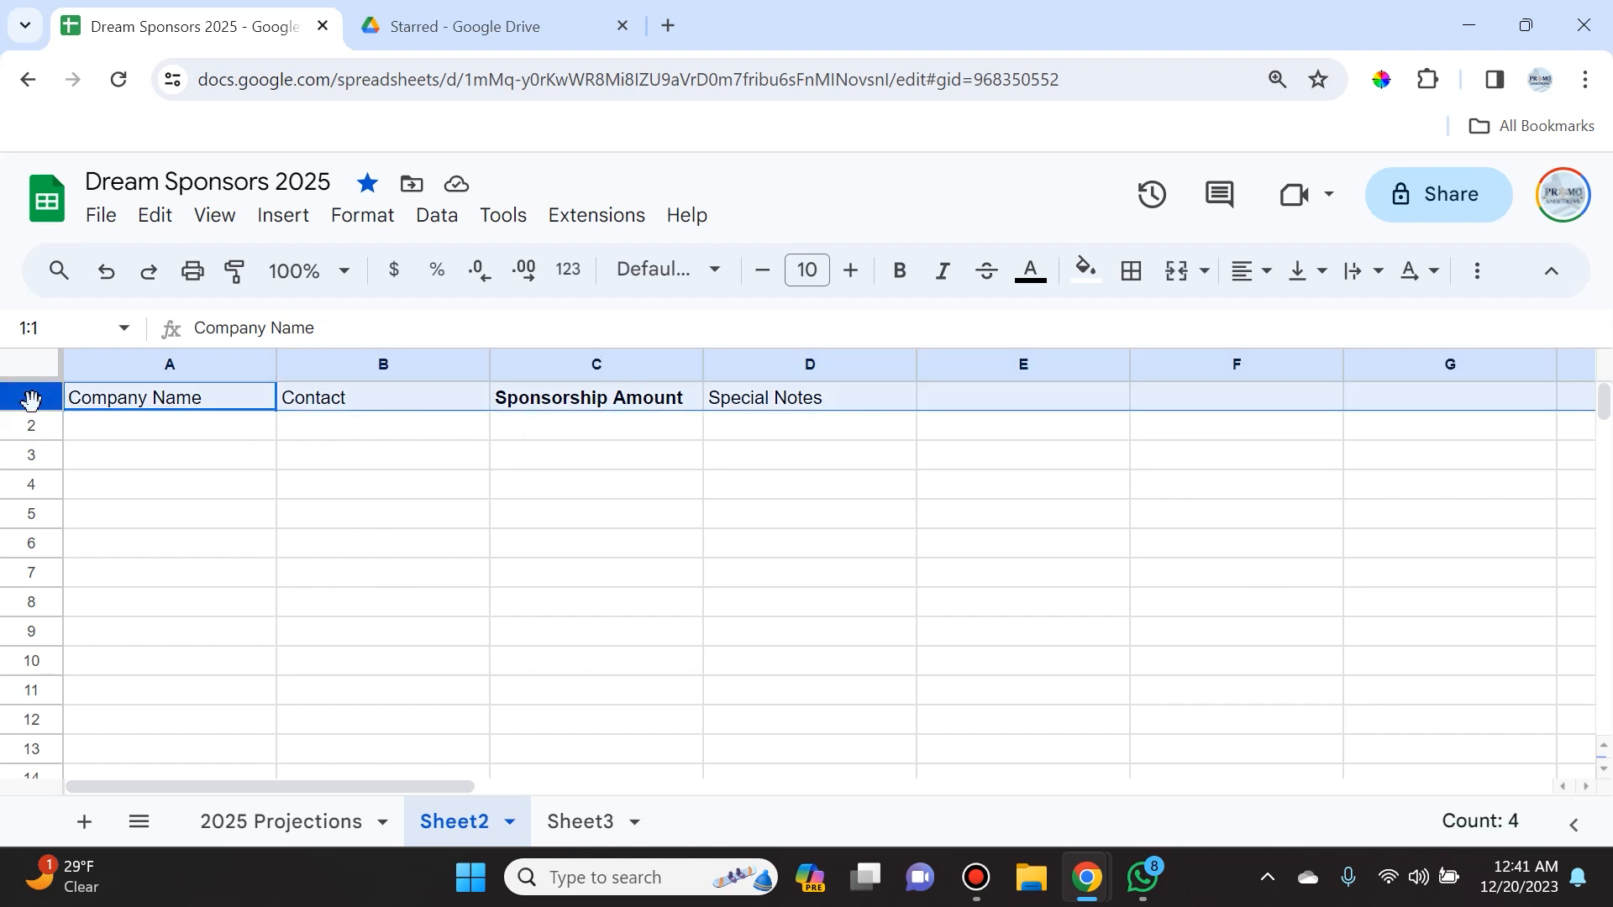
left_click(898, 288)
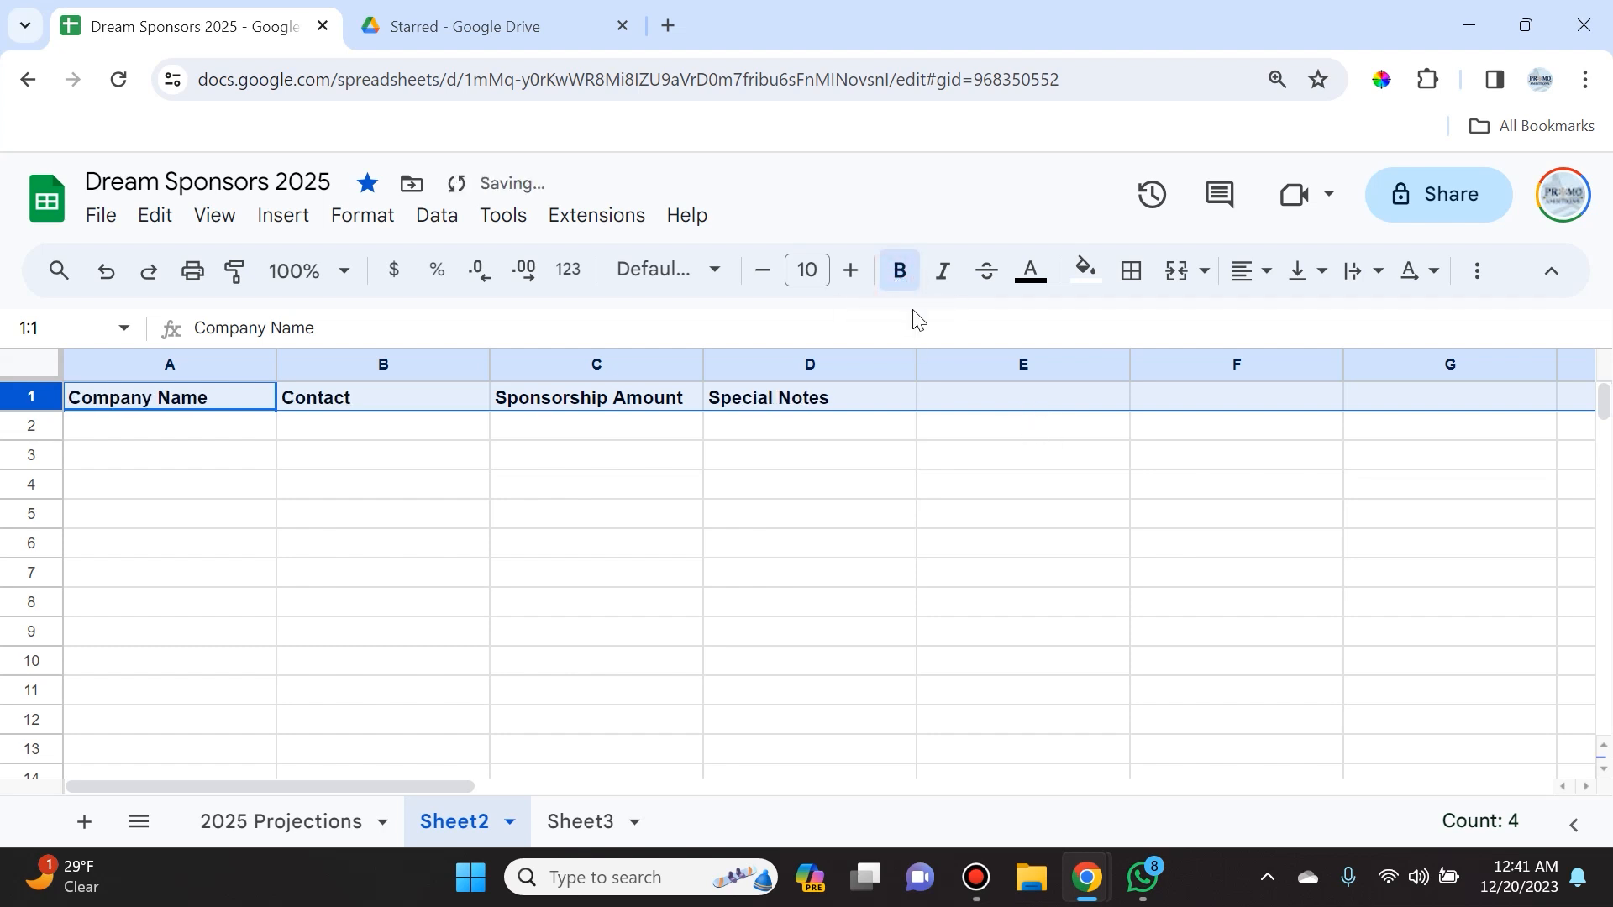
- Apply strikethrough to the headers in row 1 and remove it again
left_click(983, 280)
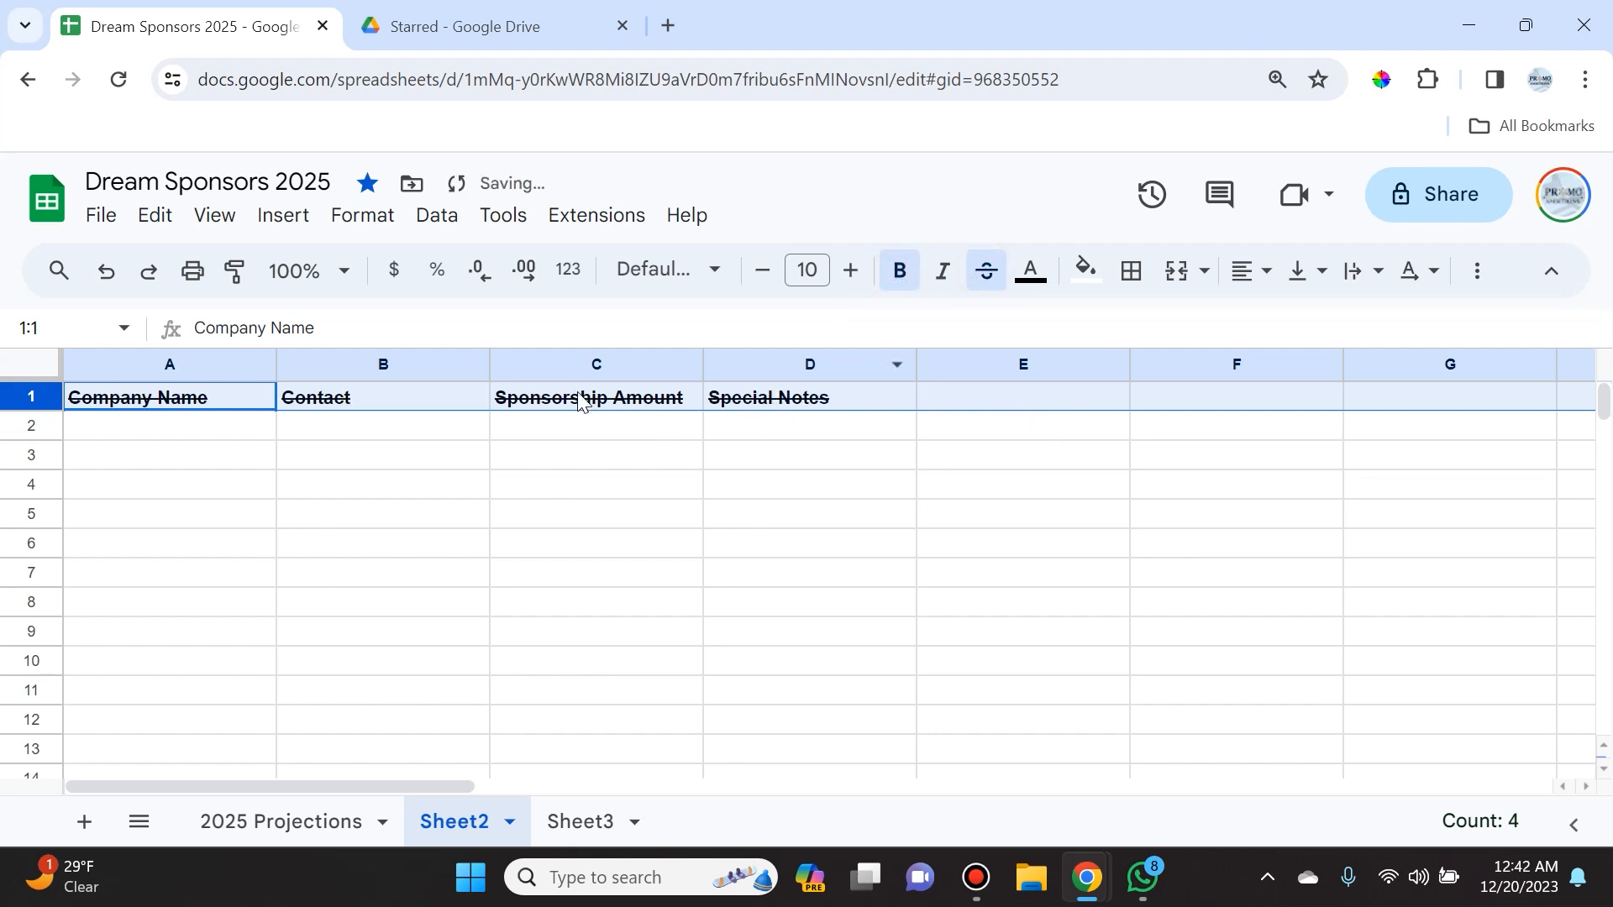
left_click(987, 271)
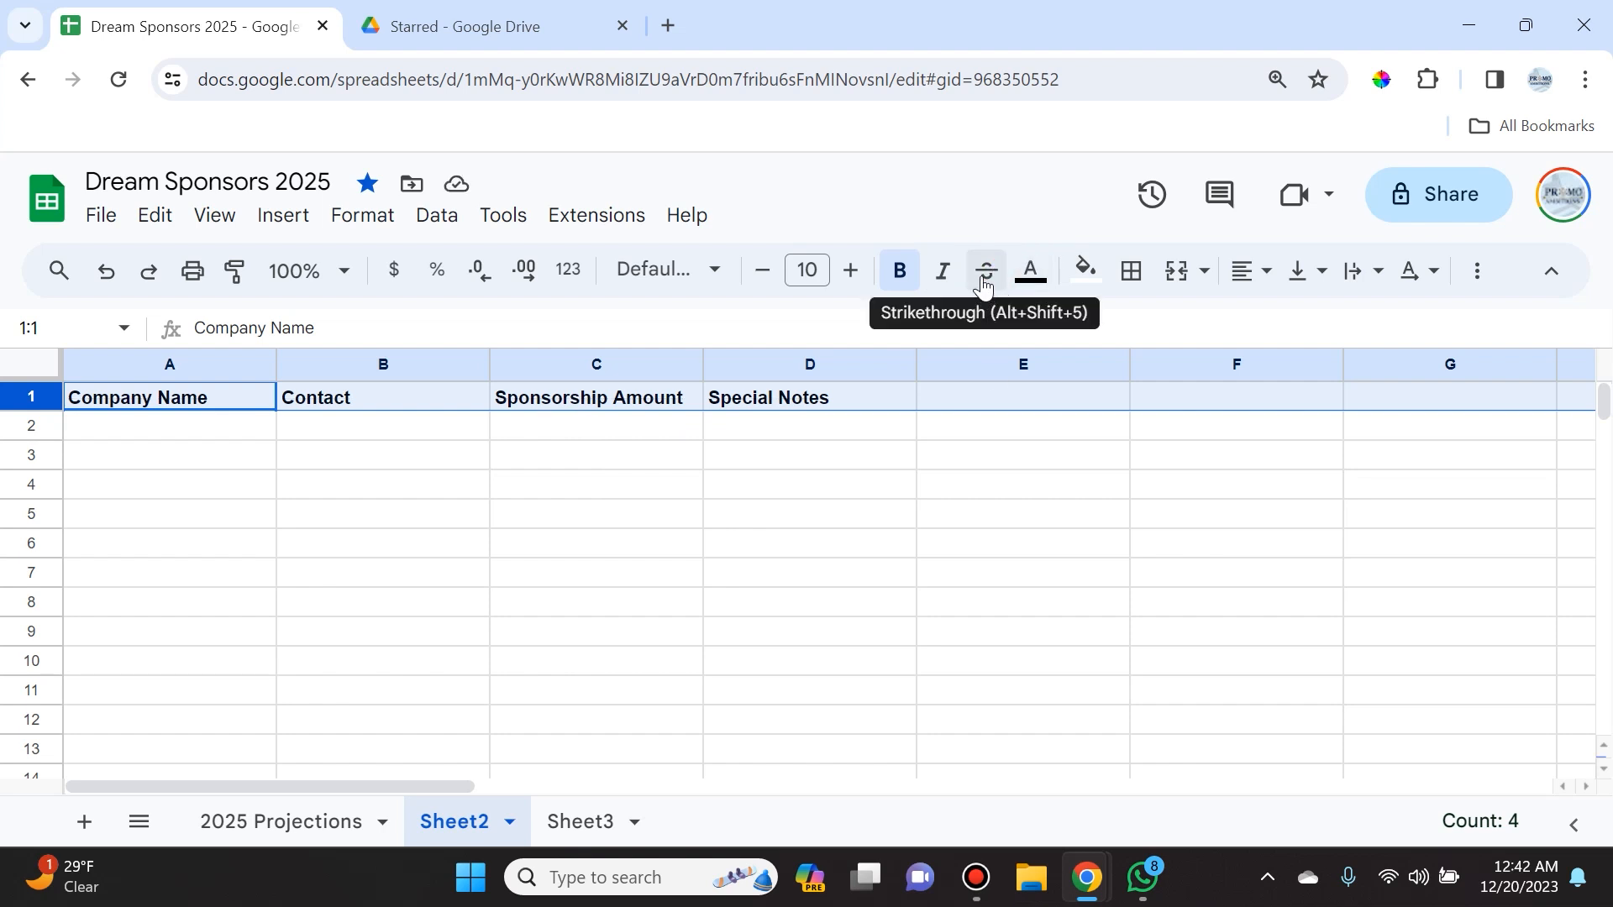
left_click(508, 517)
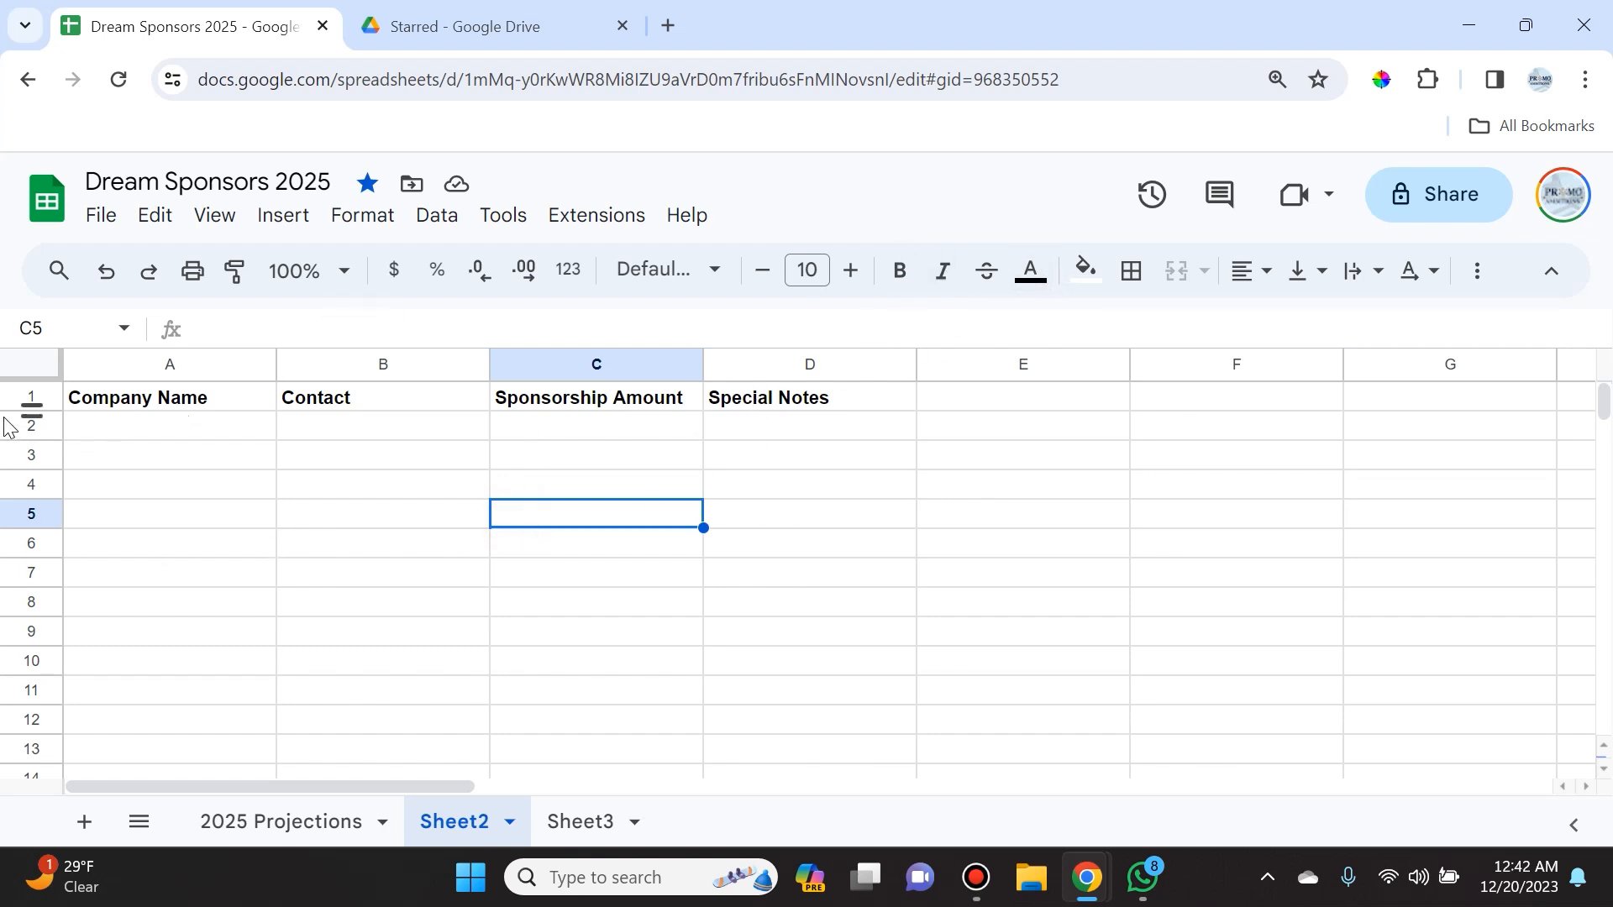
- Change the text color of the headers in row 1 to the darkest teal
left_click(27, 398)
left_click(1032, 272)
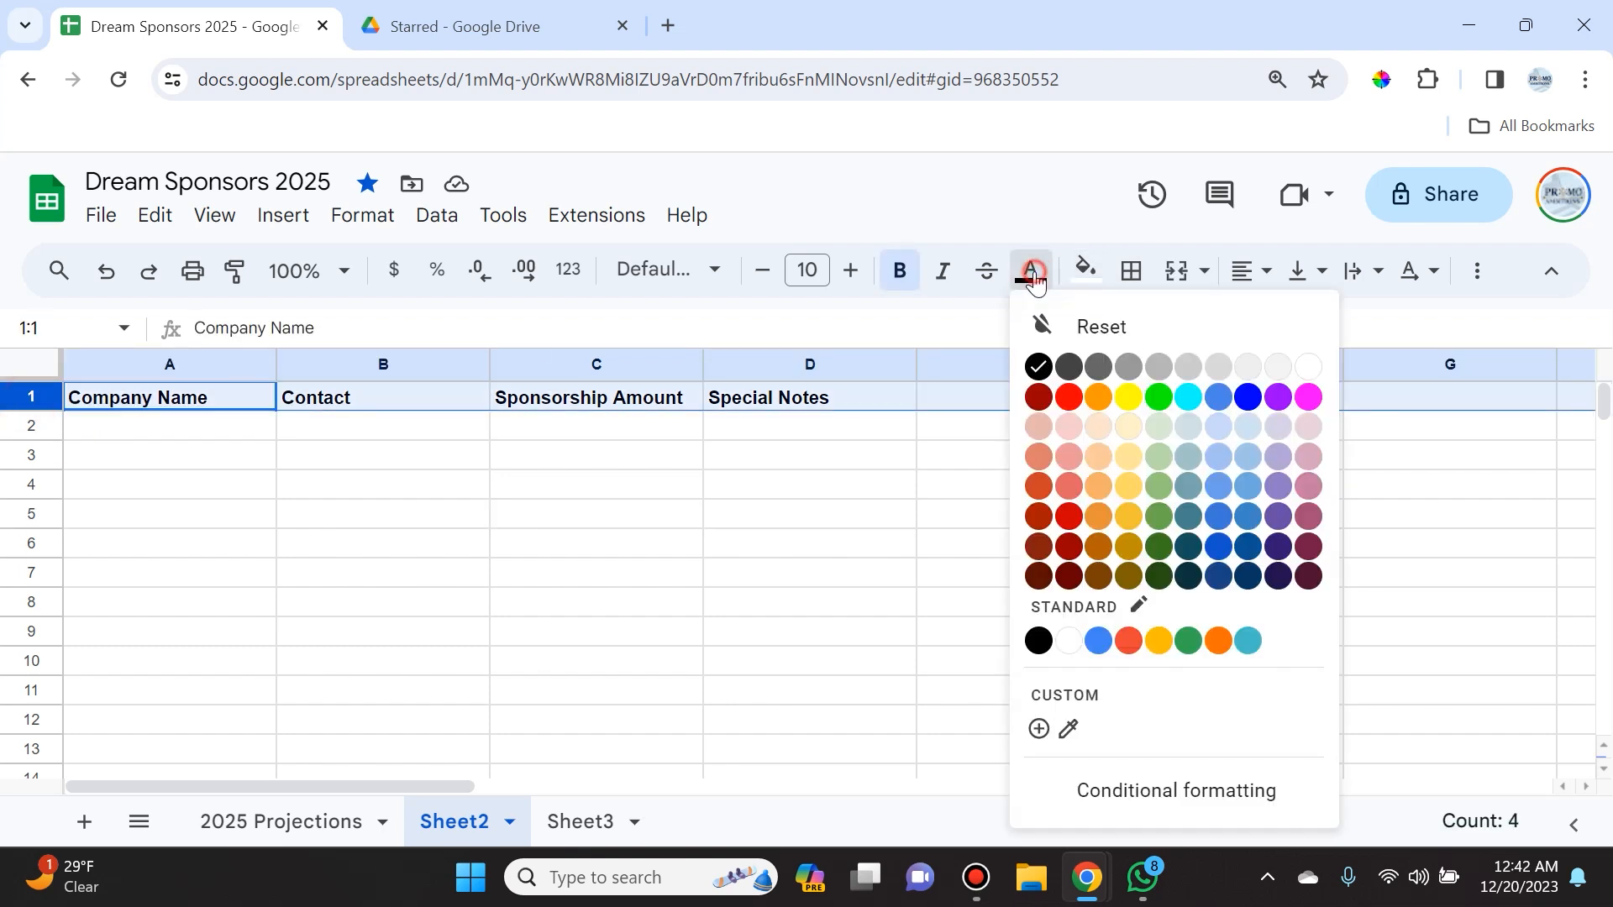
left_click(1192, 570)
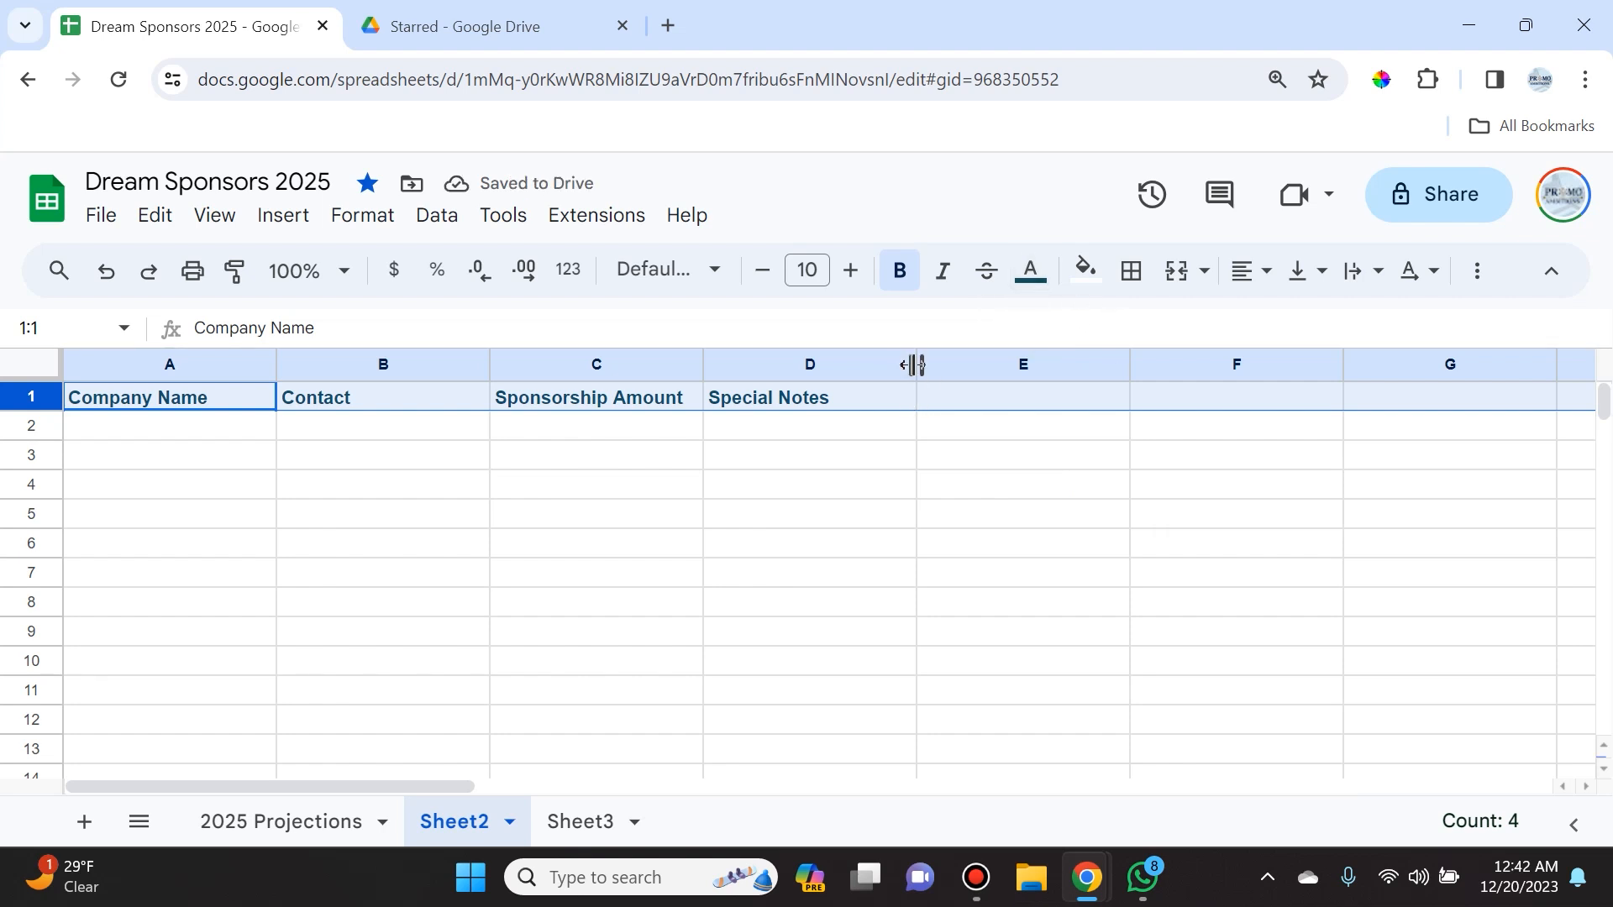
key("Down")
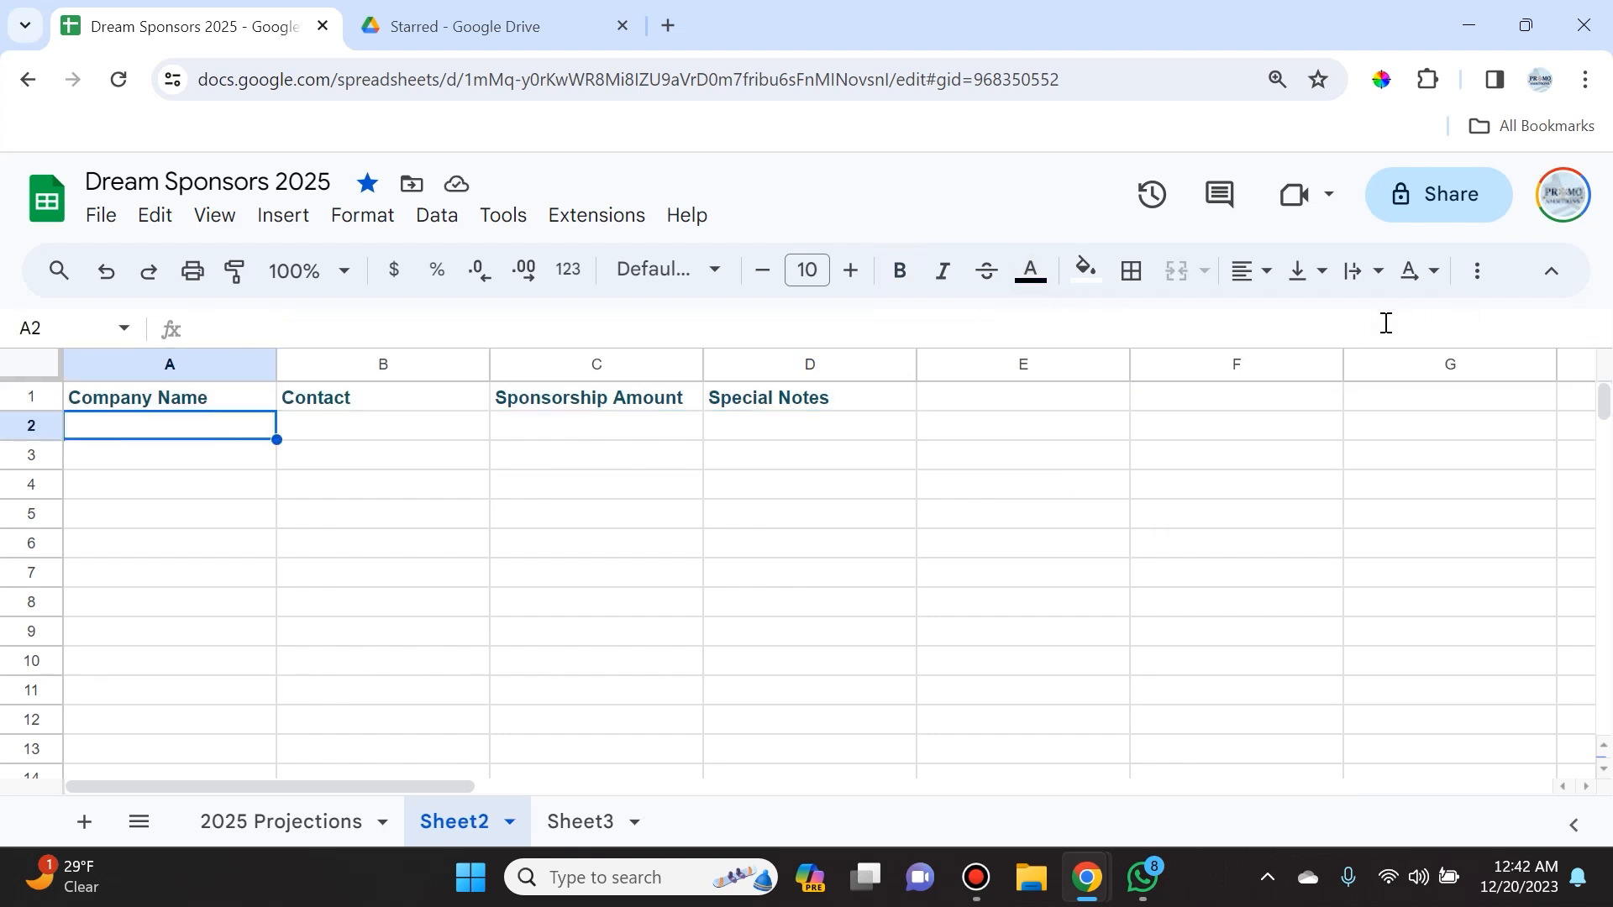
- Center the headers in row 1 horizontally
left_click(1246, 271)
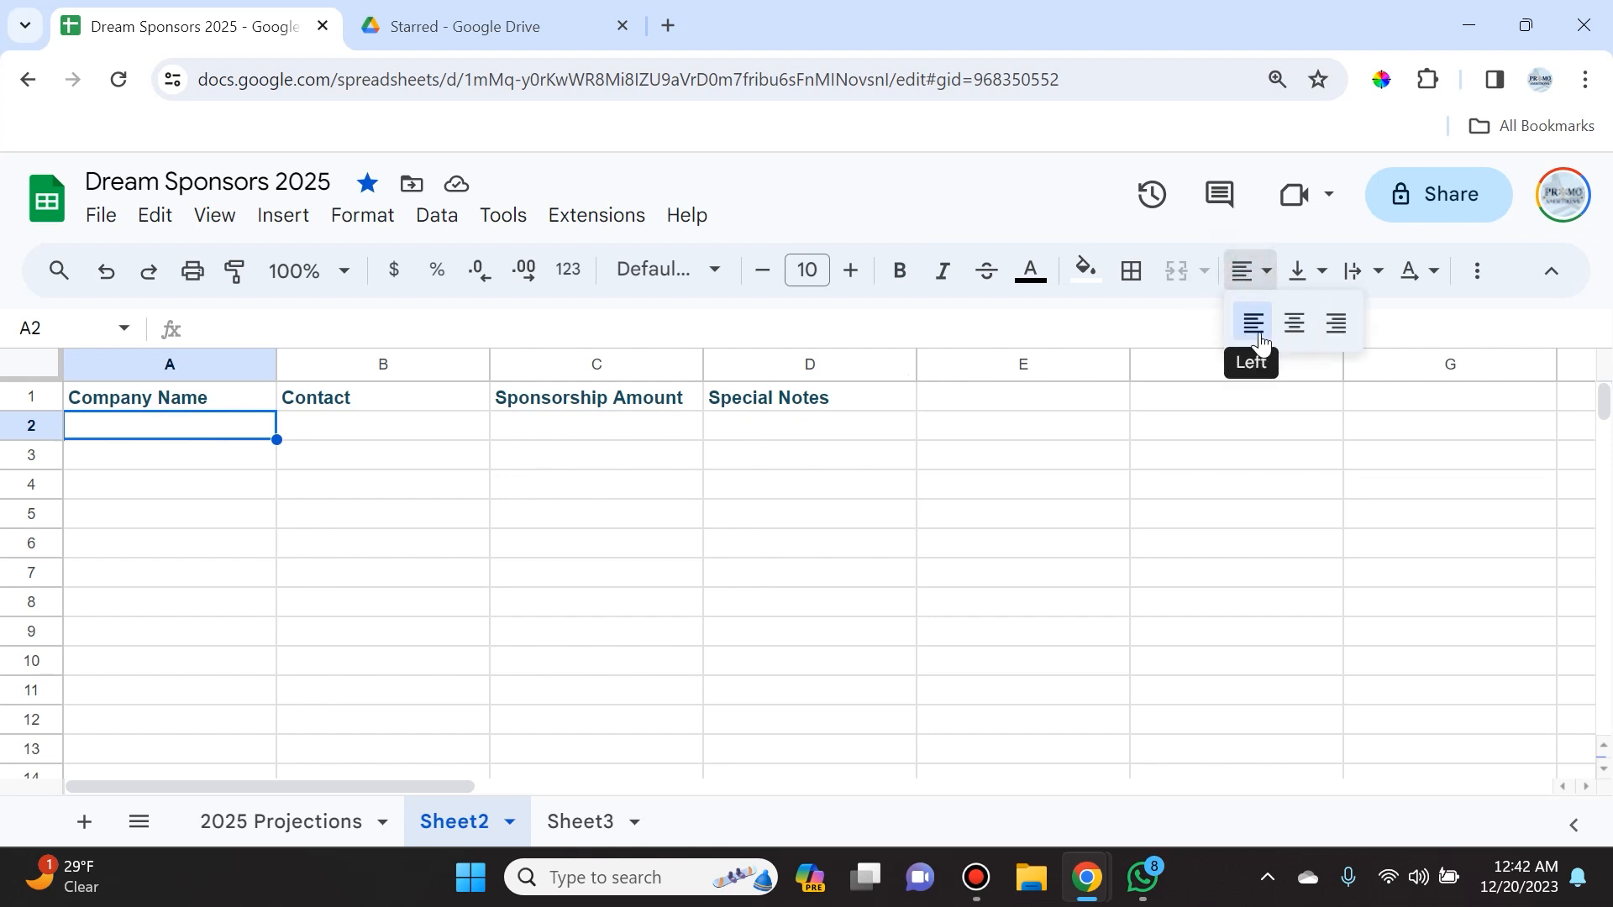
left_click(781, 486)
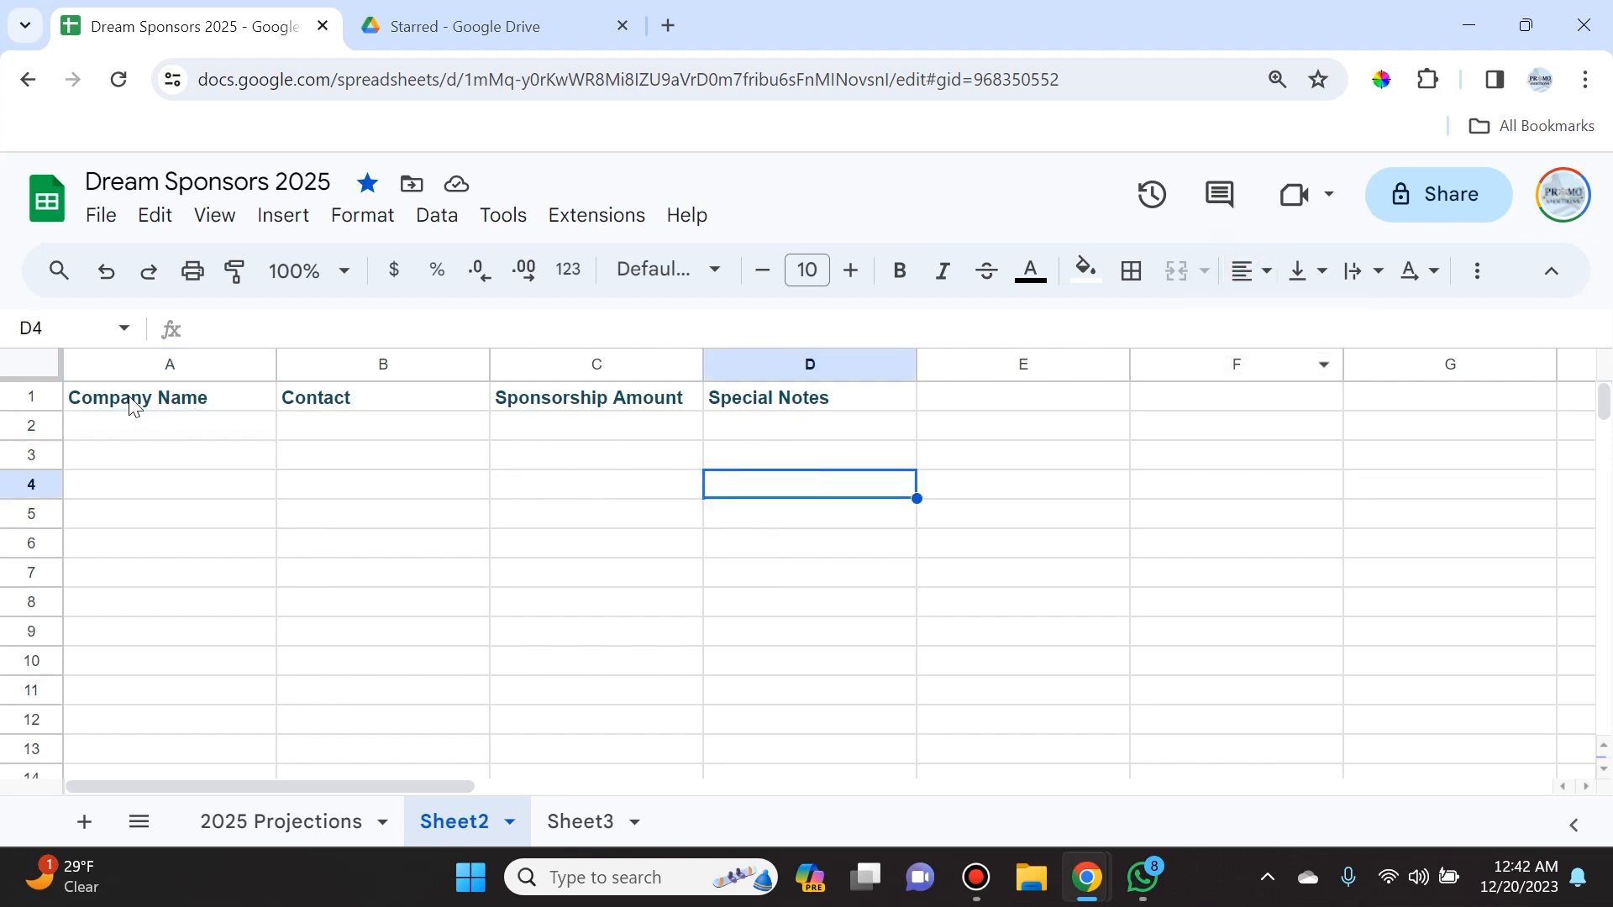
left_click(35, 407)
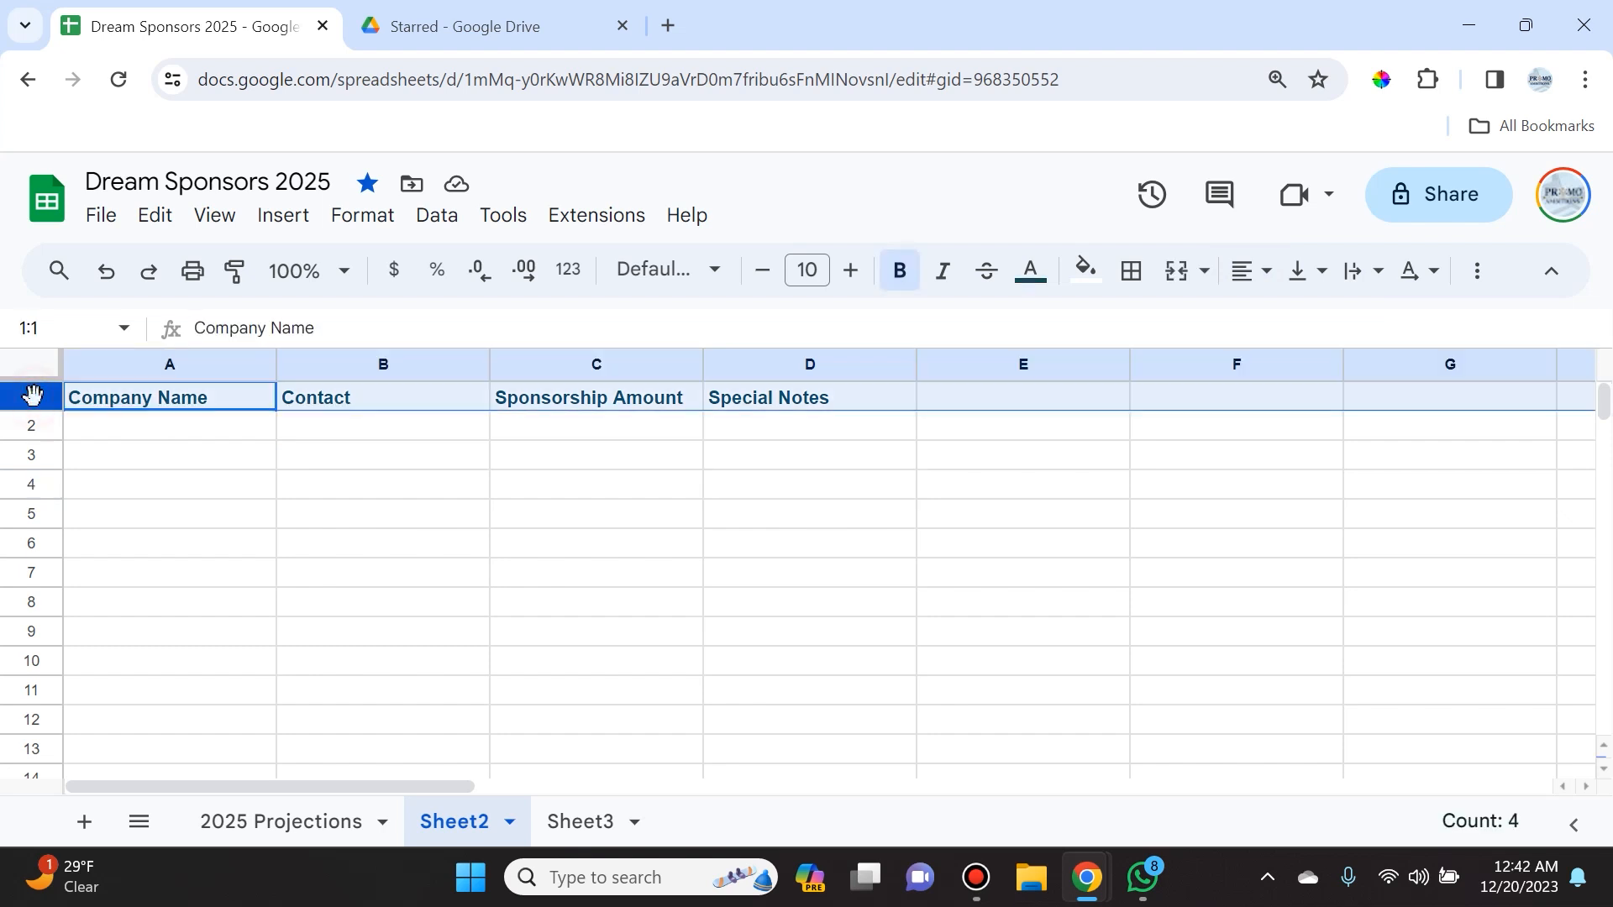
left_click(1248, 273)
left_click(1292, 324)
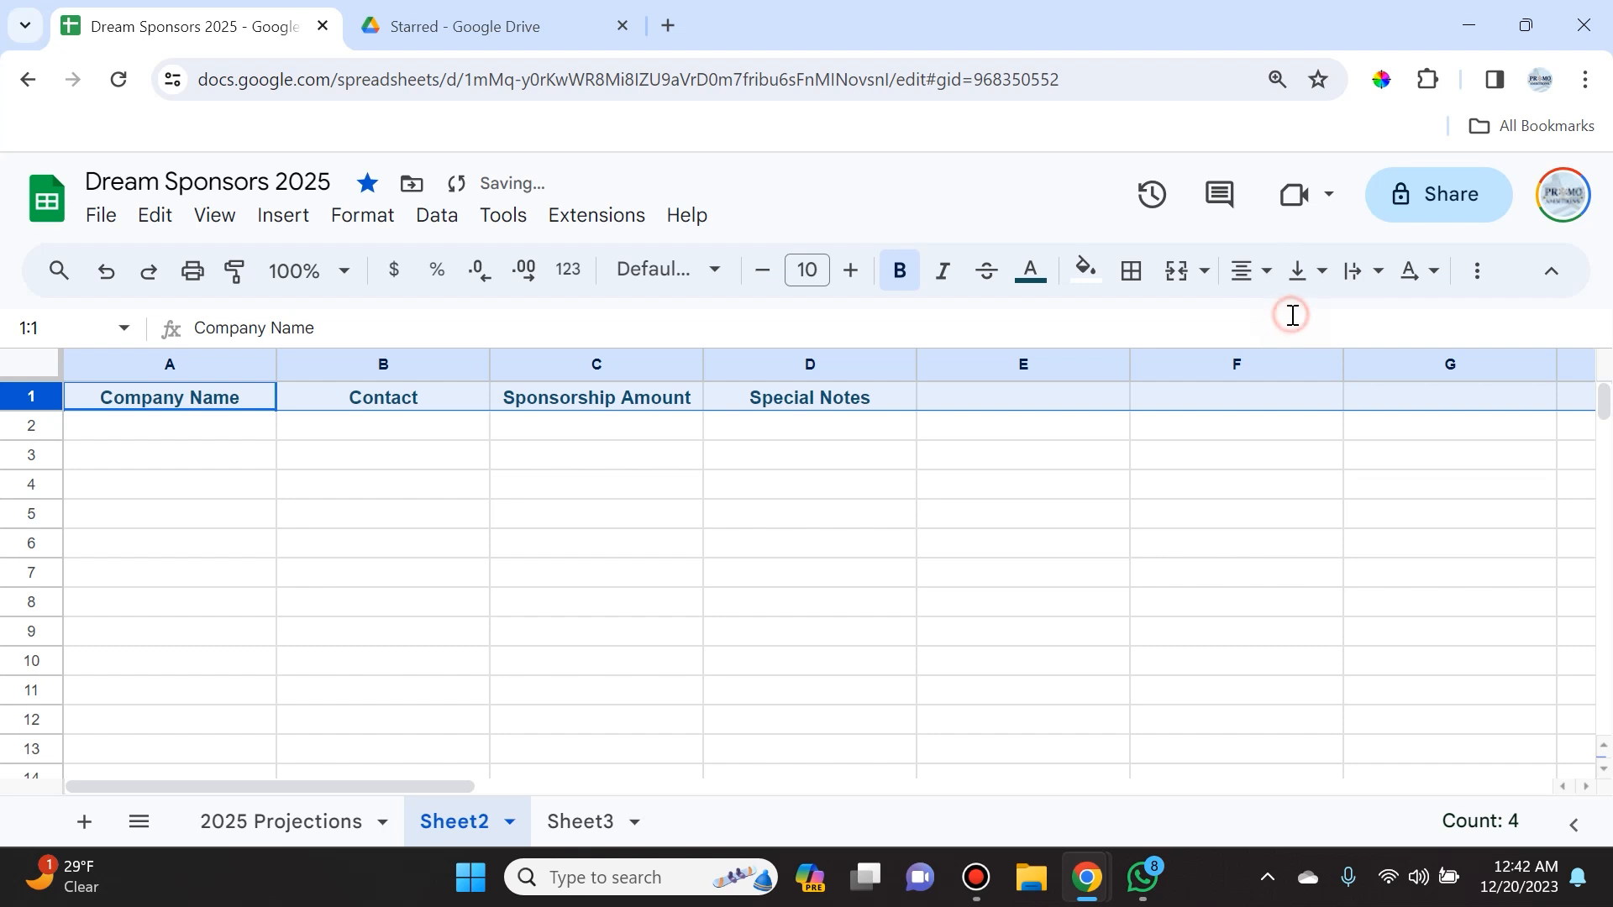
left_click(520, 485)
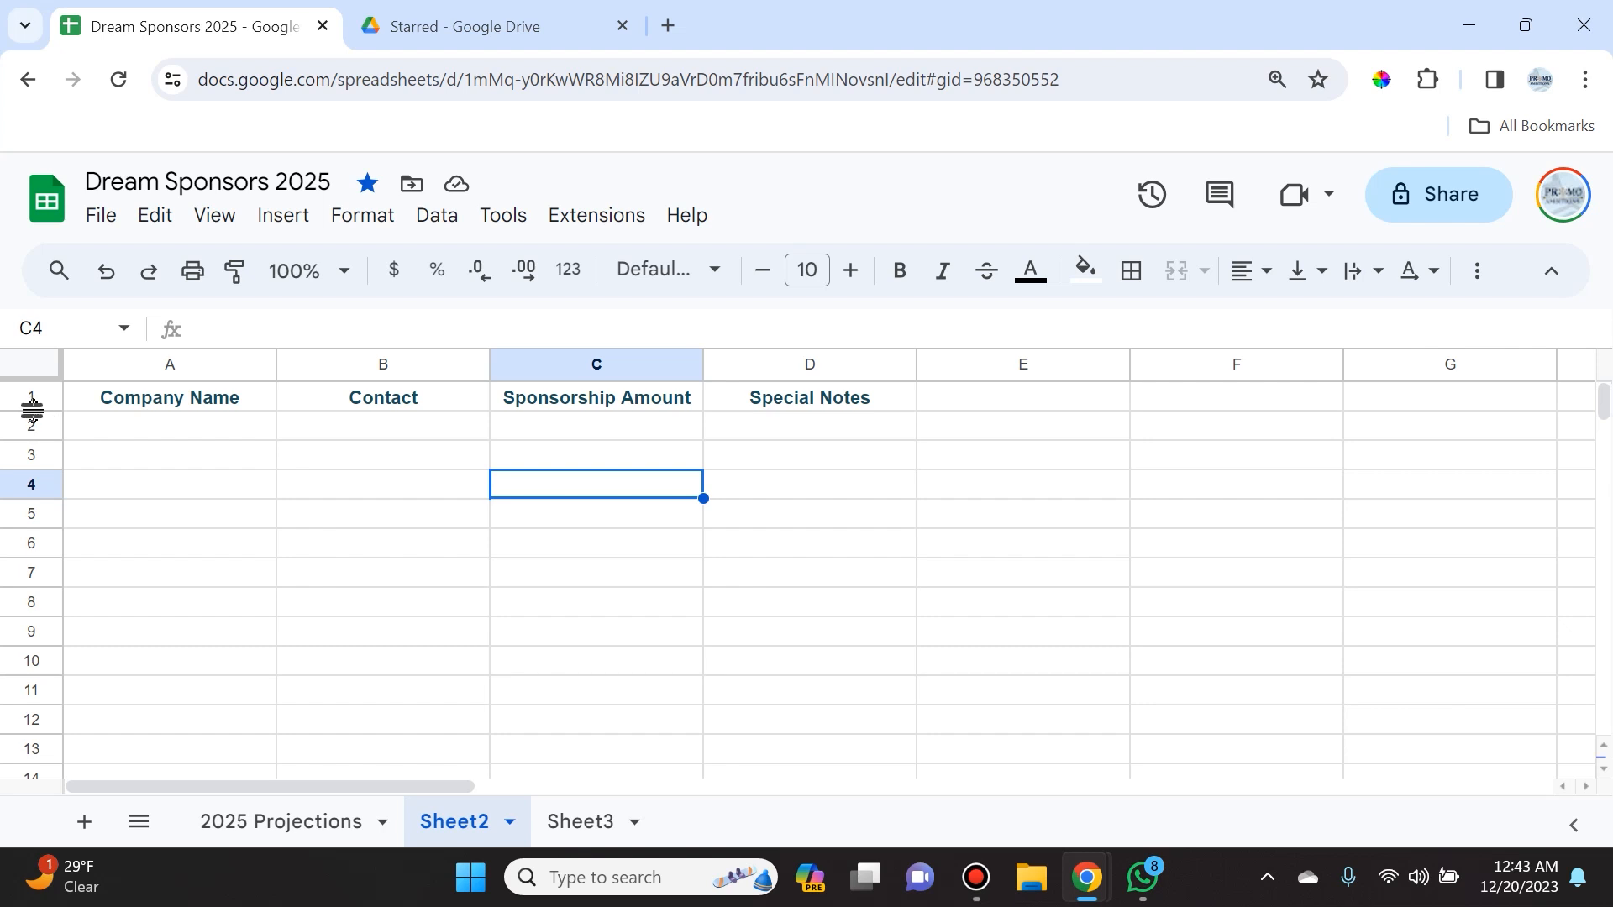
- Increase row 1 to about twice its height and align its headers vertically in the middle
left_click_drag(31, 411, 31, 444)
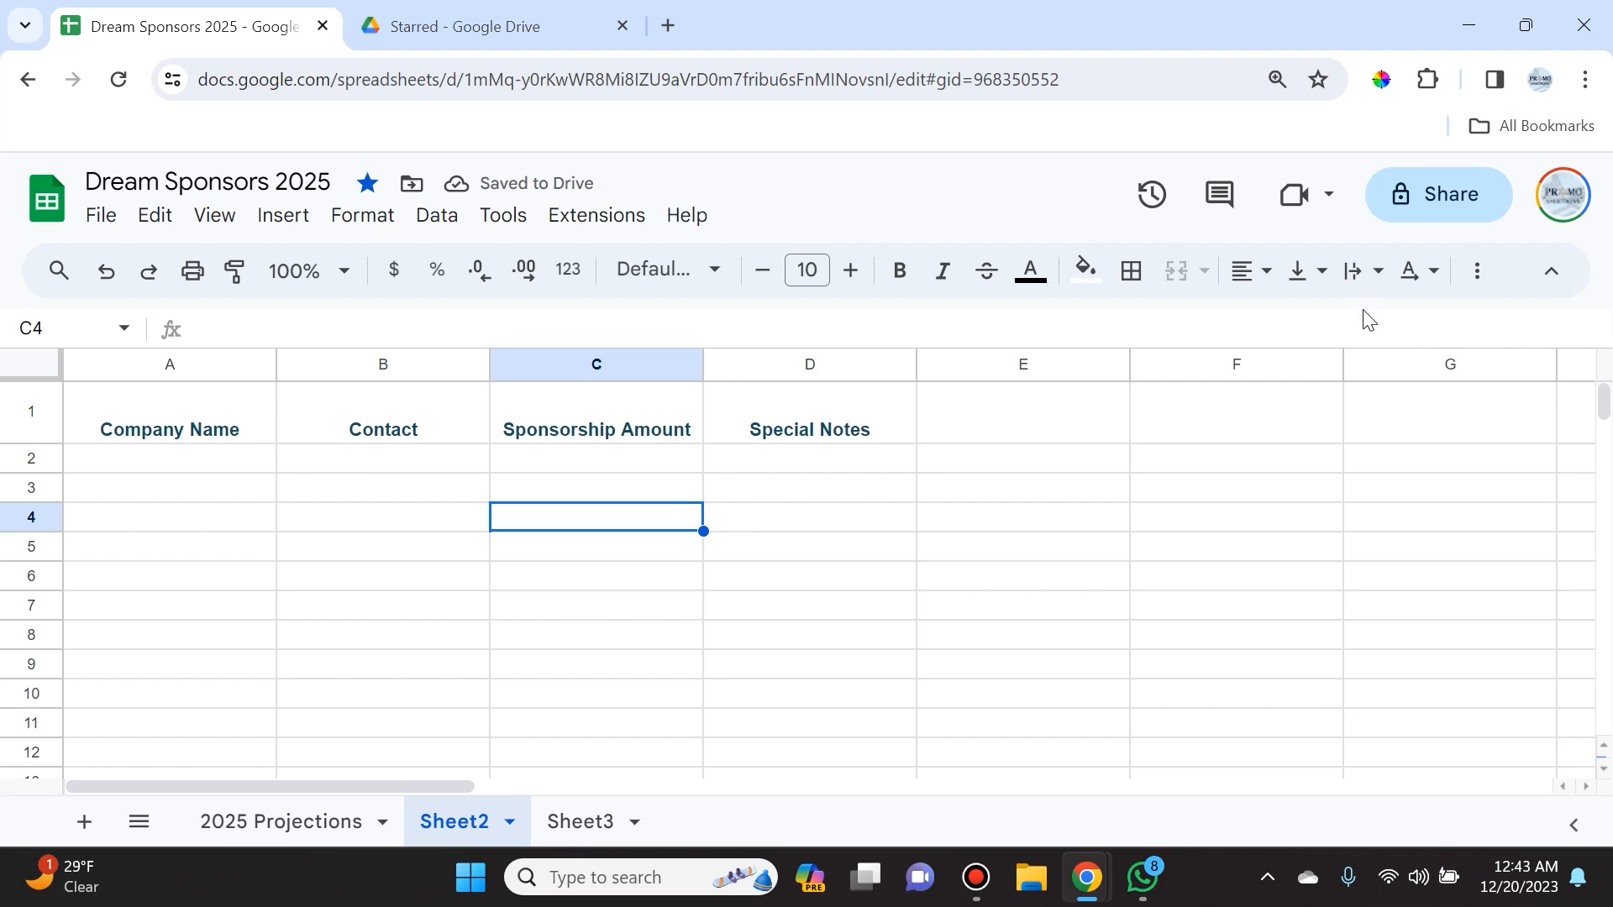
left_click(1298, 273)
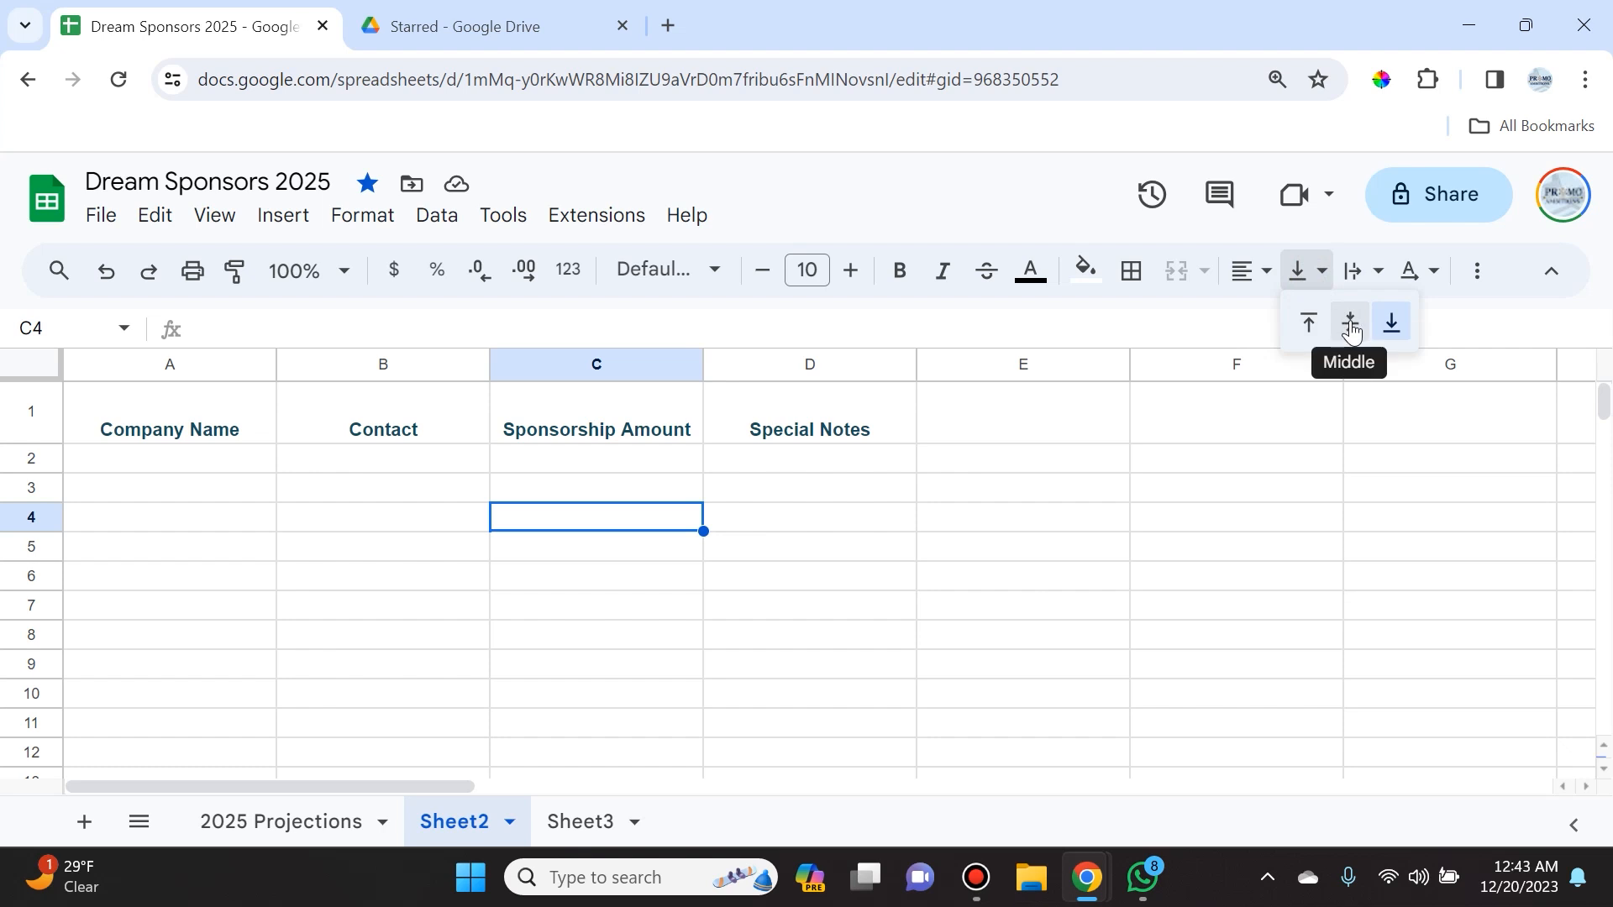
left_click(28, 411)
left_click(1298, 273)
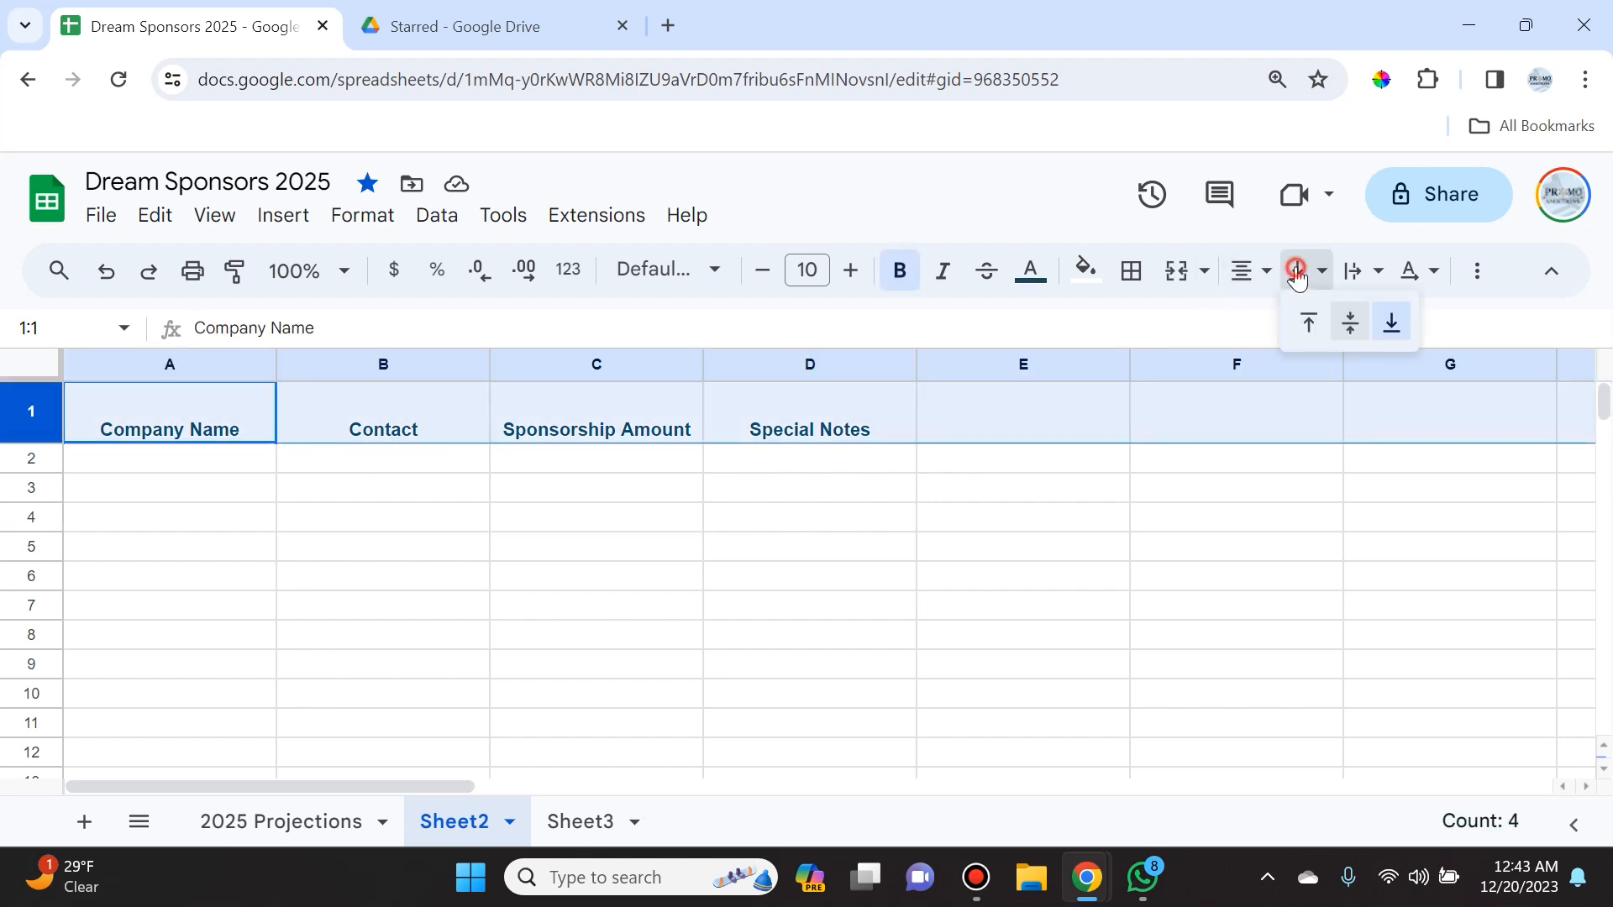
left_click(1349, 323)
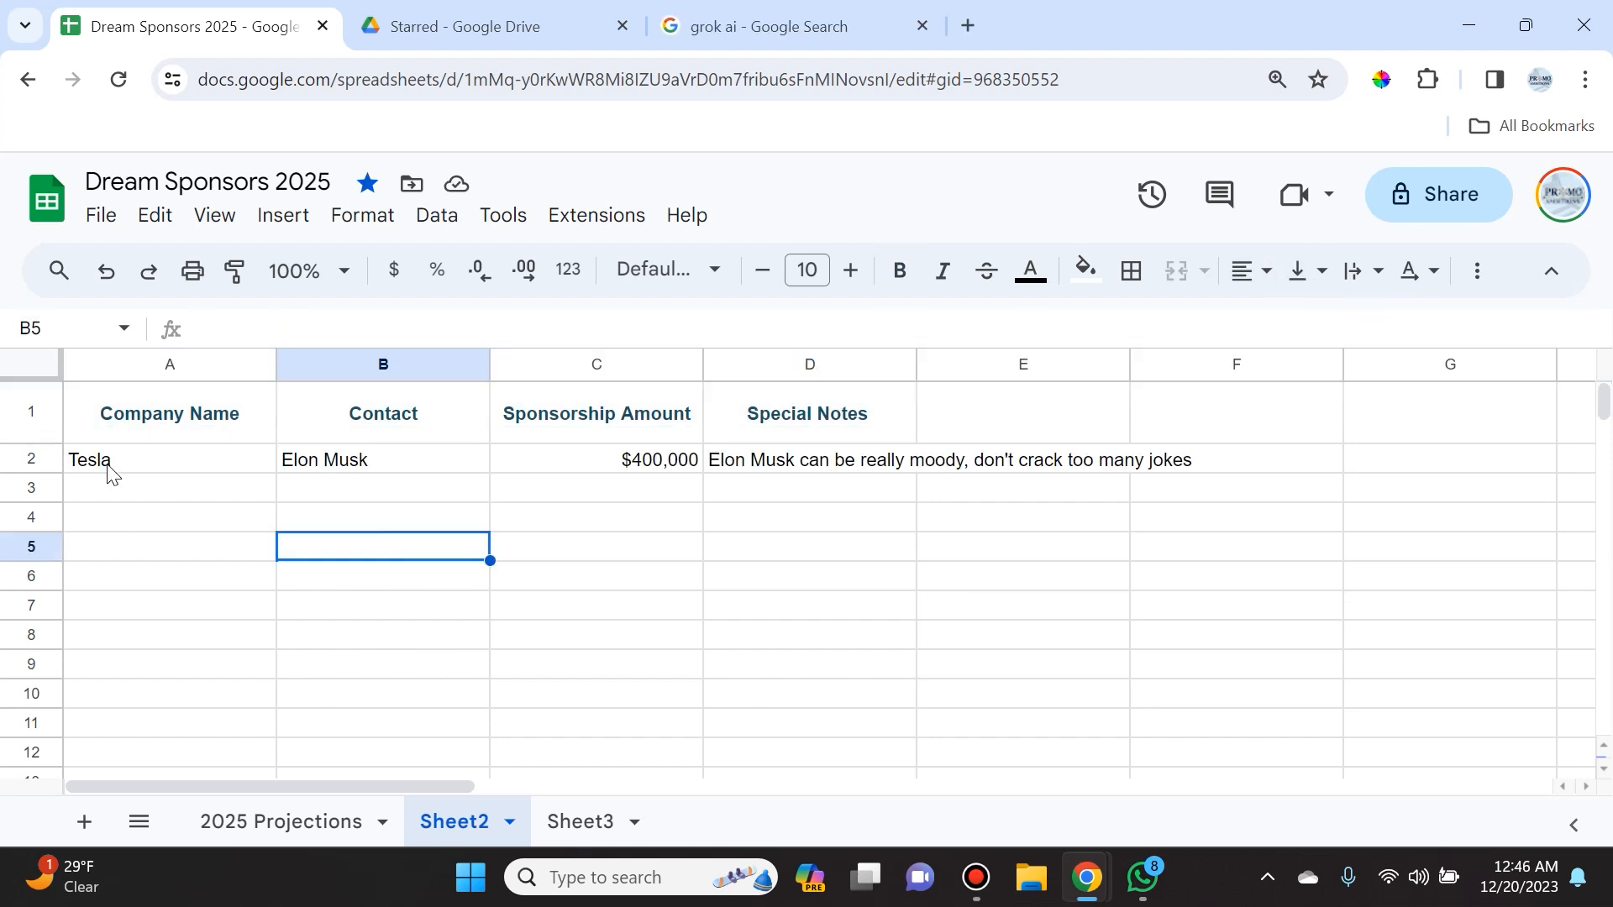
- Wrap the long note in cell D2 so it stays within the column's width
left_click(101, 471)
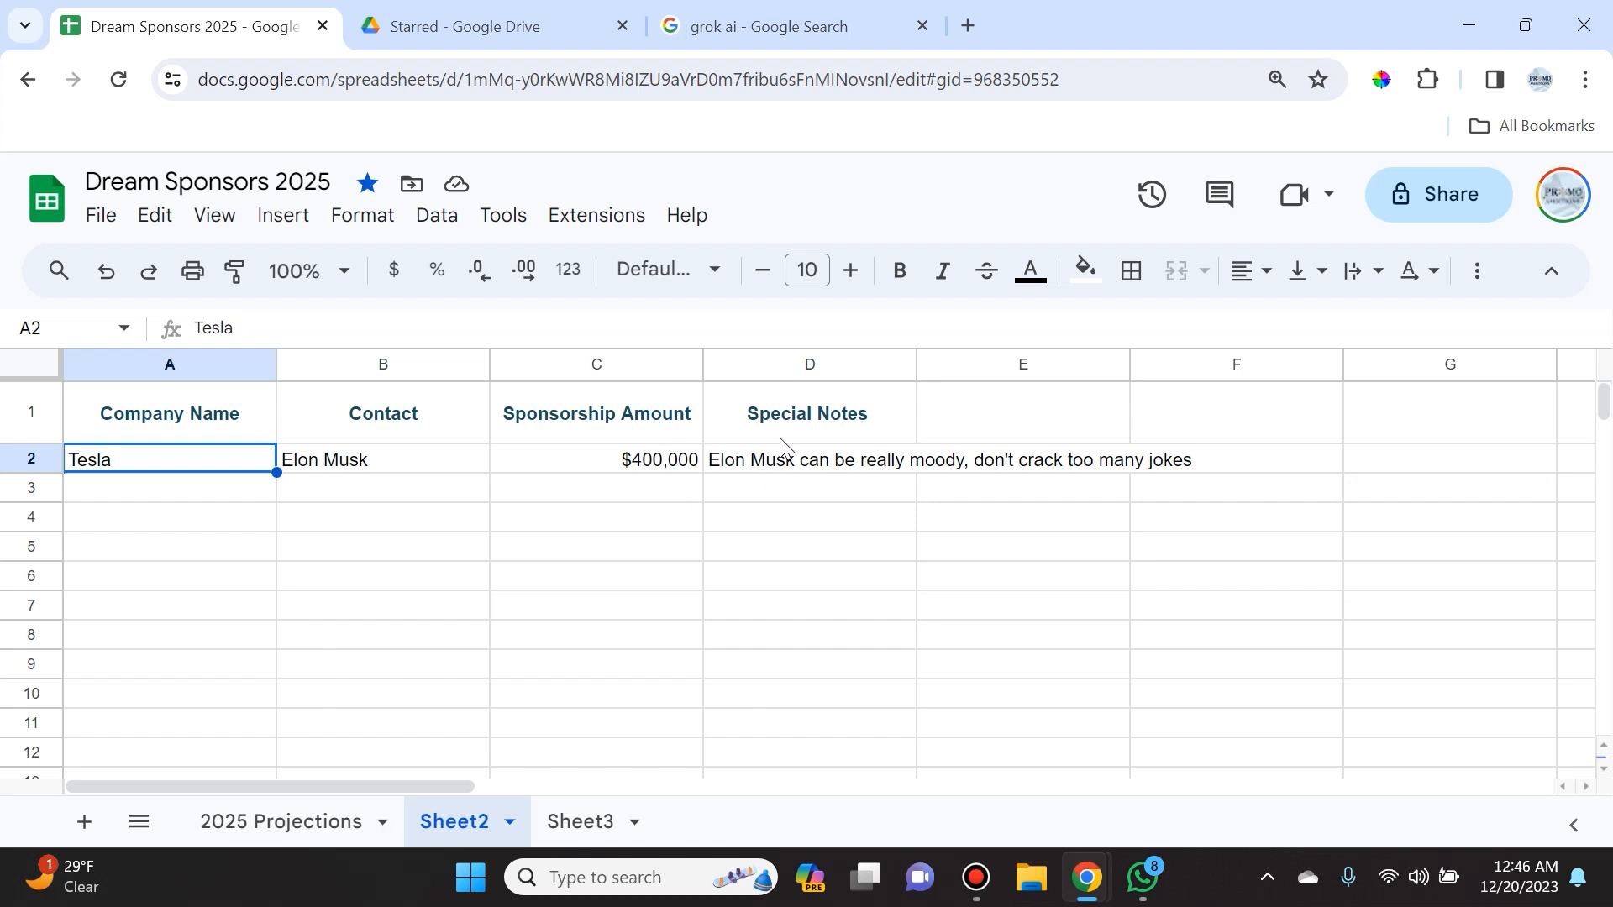
left_click(752, 467)
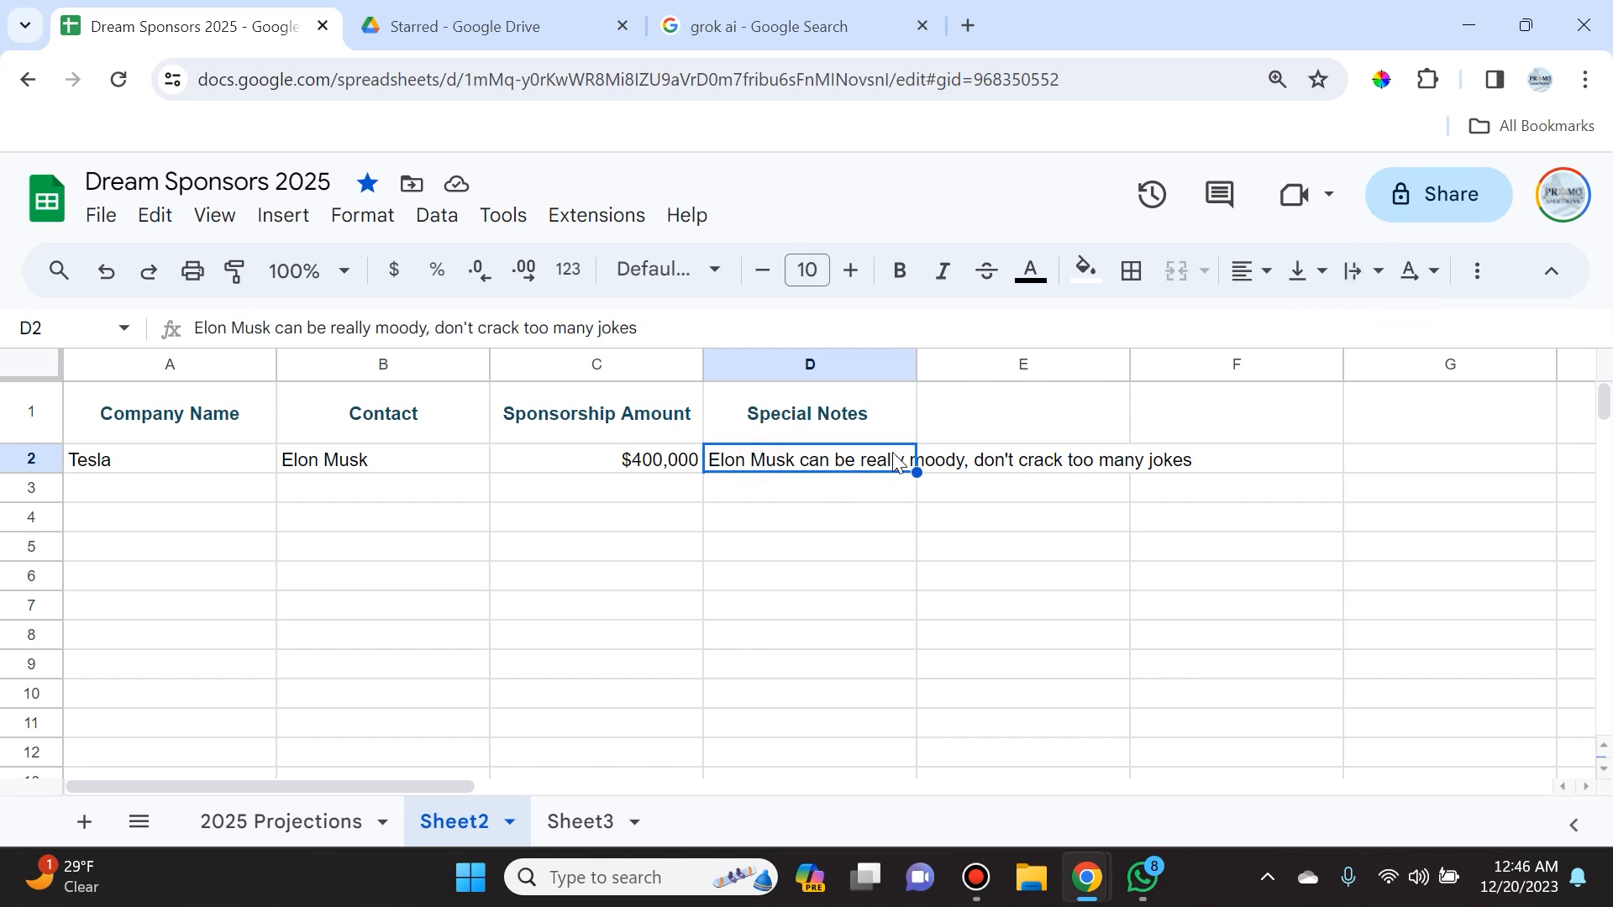
left_click(923, 451)
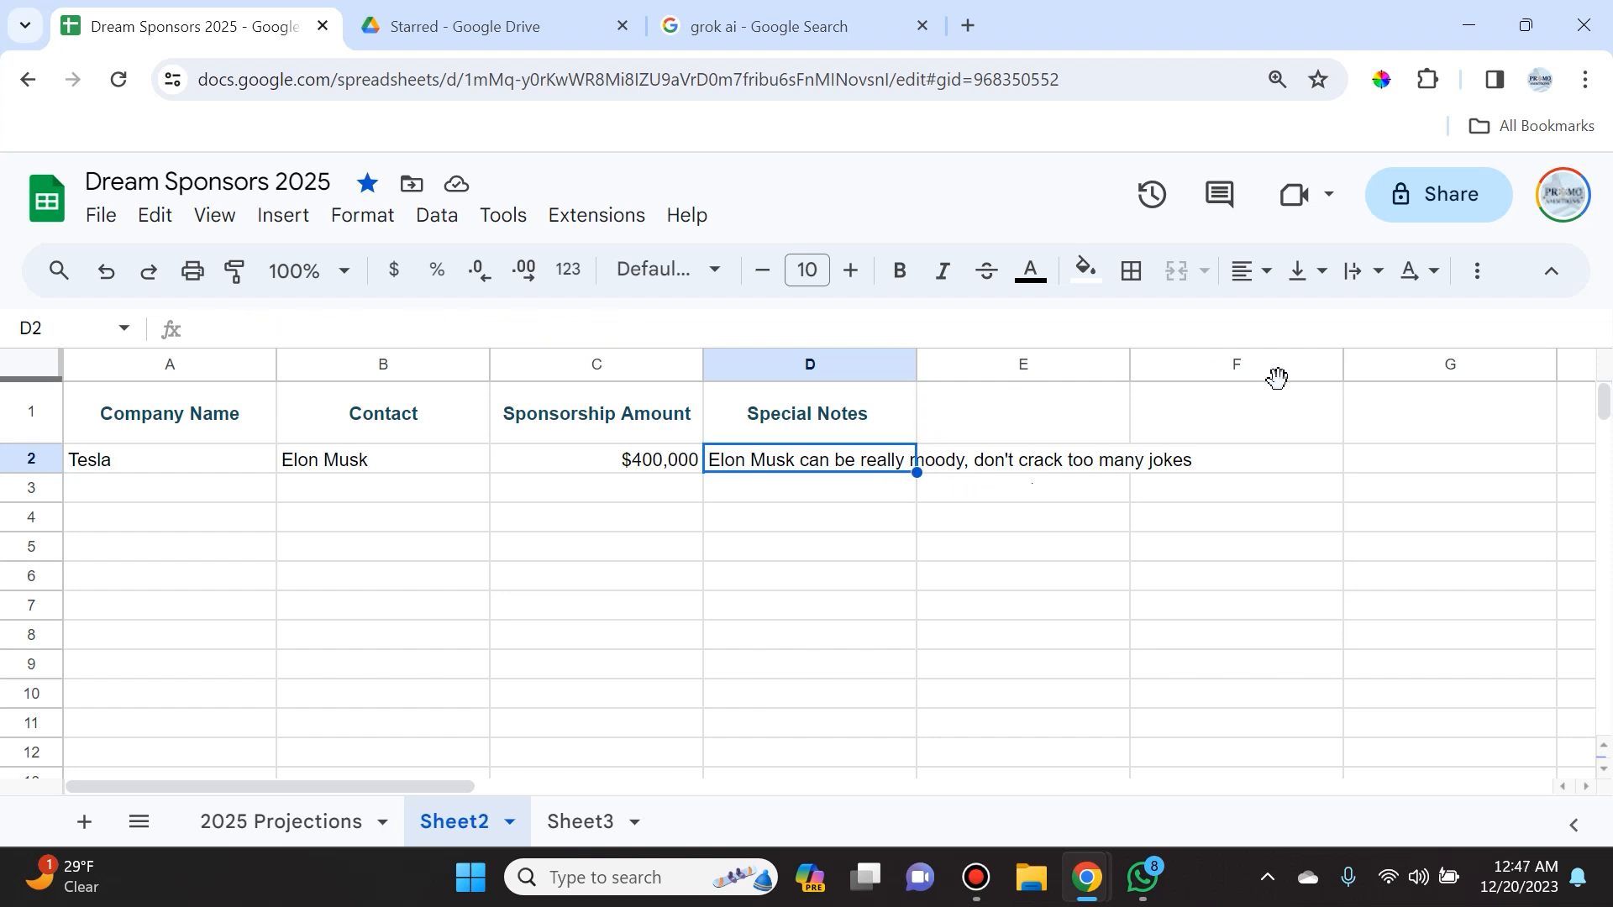
left_click(1294, 312)
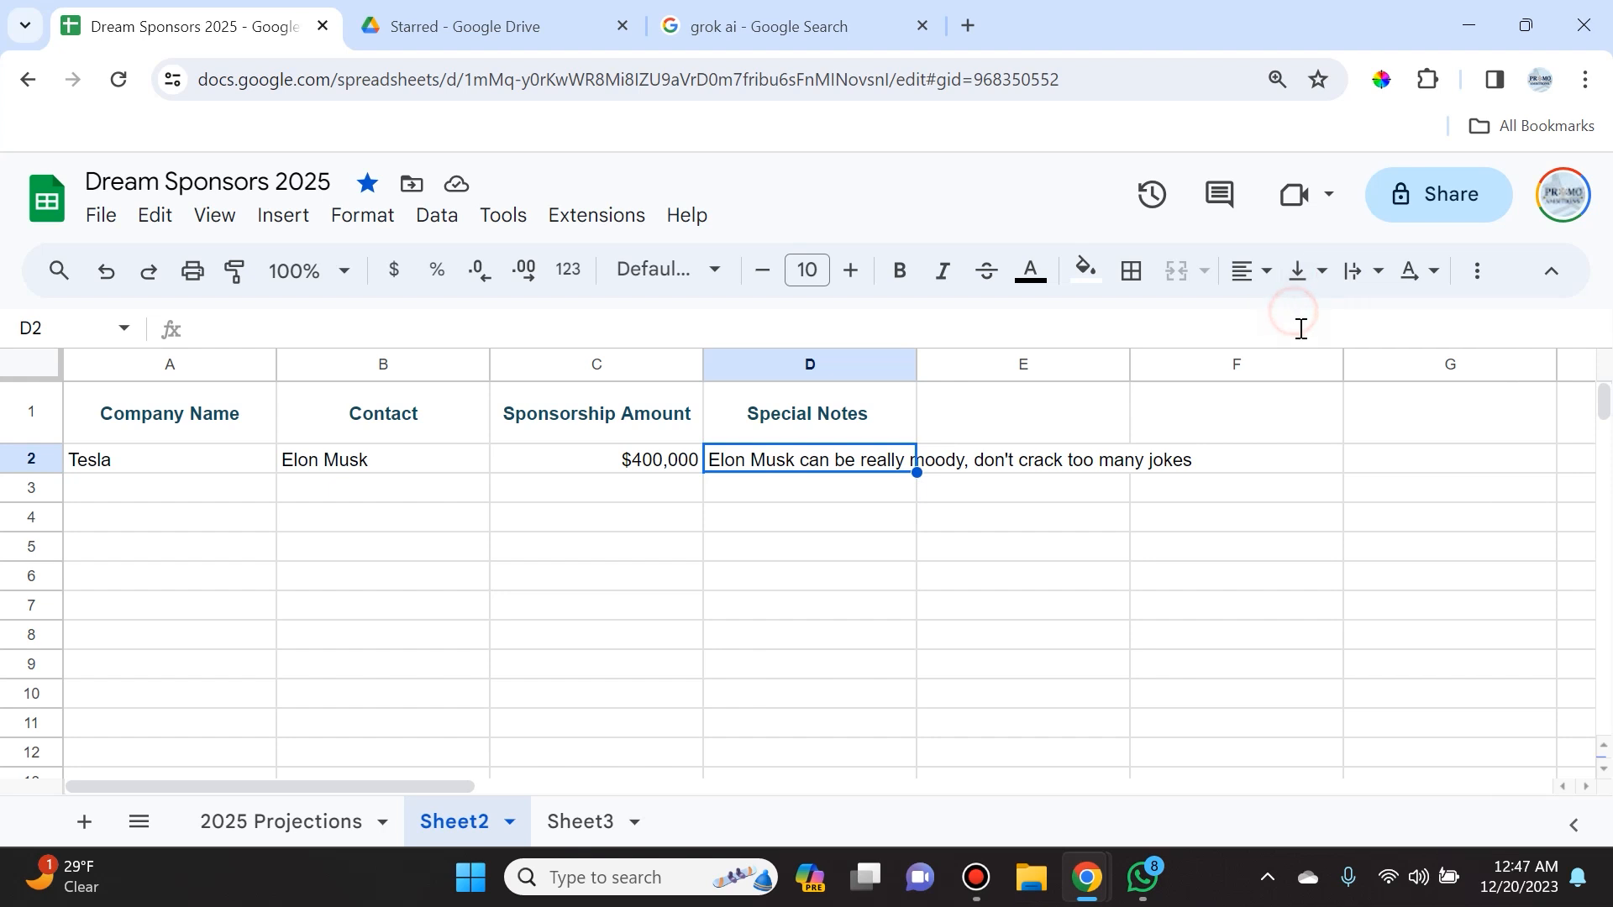
left_click(1361, 282)
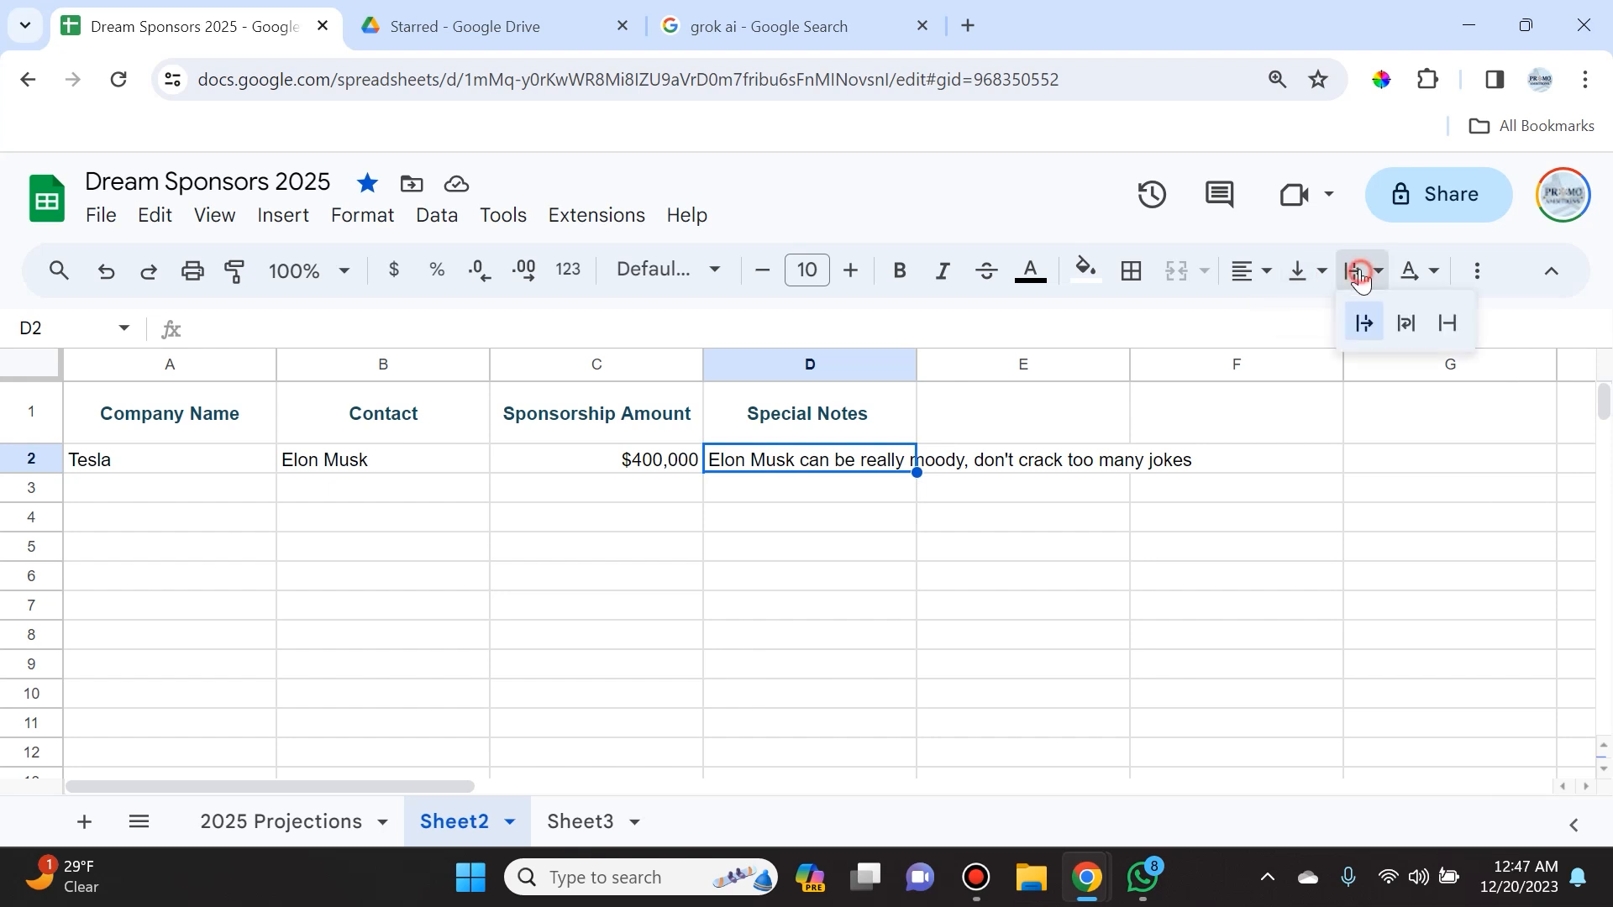
left_click(1404, 325)
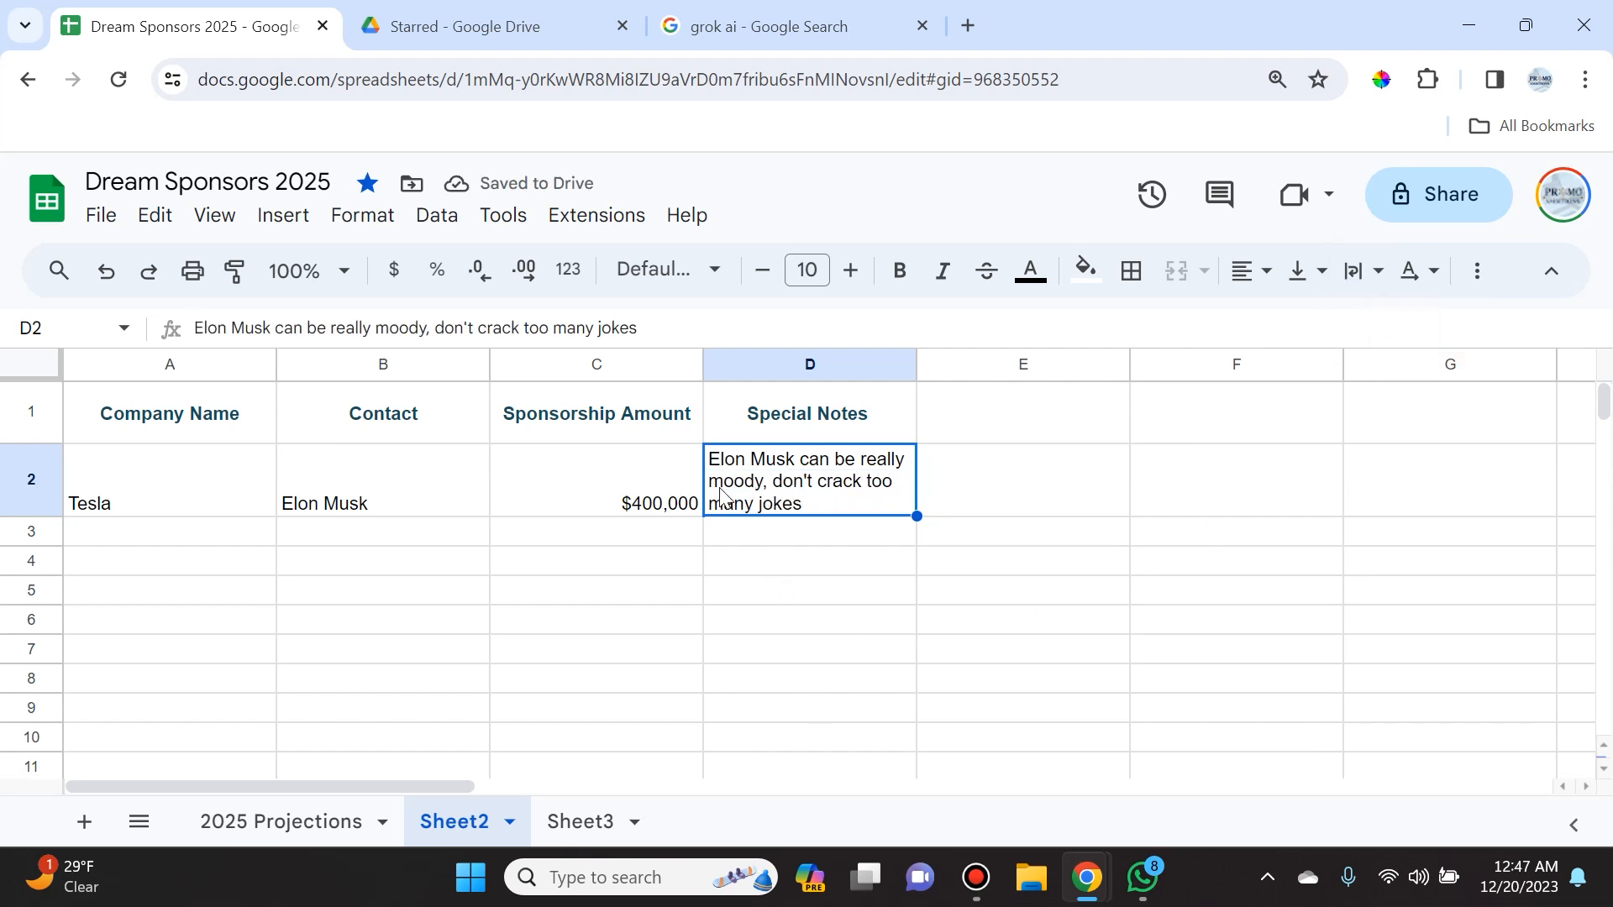
left_click(804, 543)
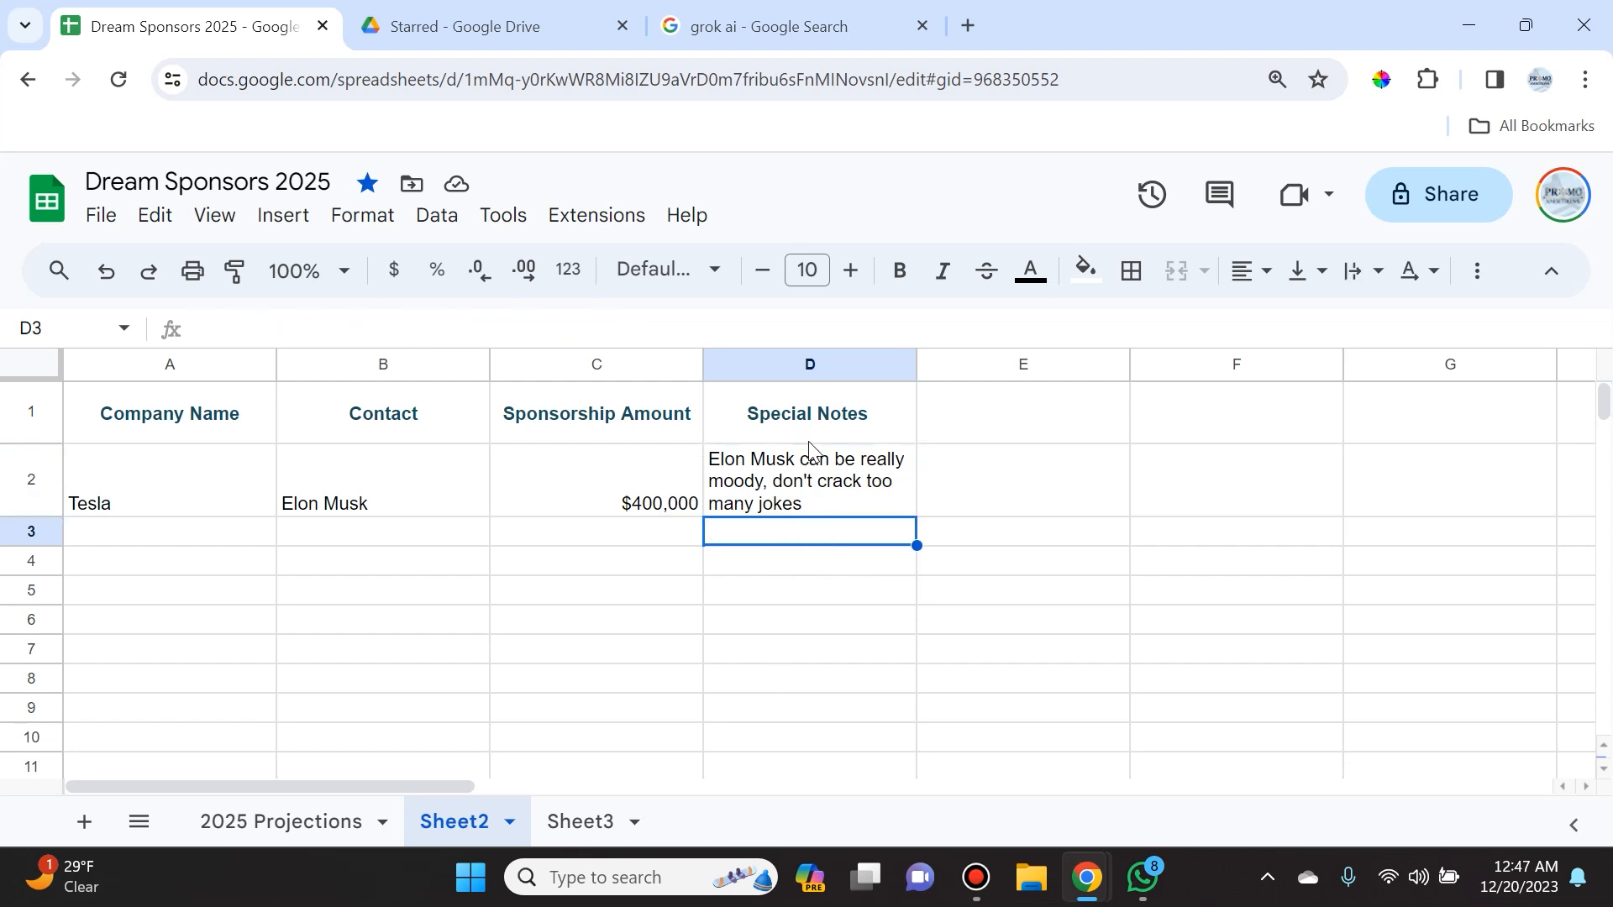
left_click(832, 496)
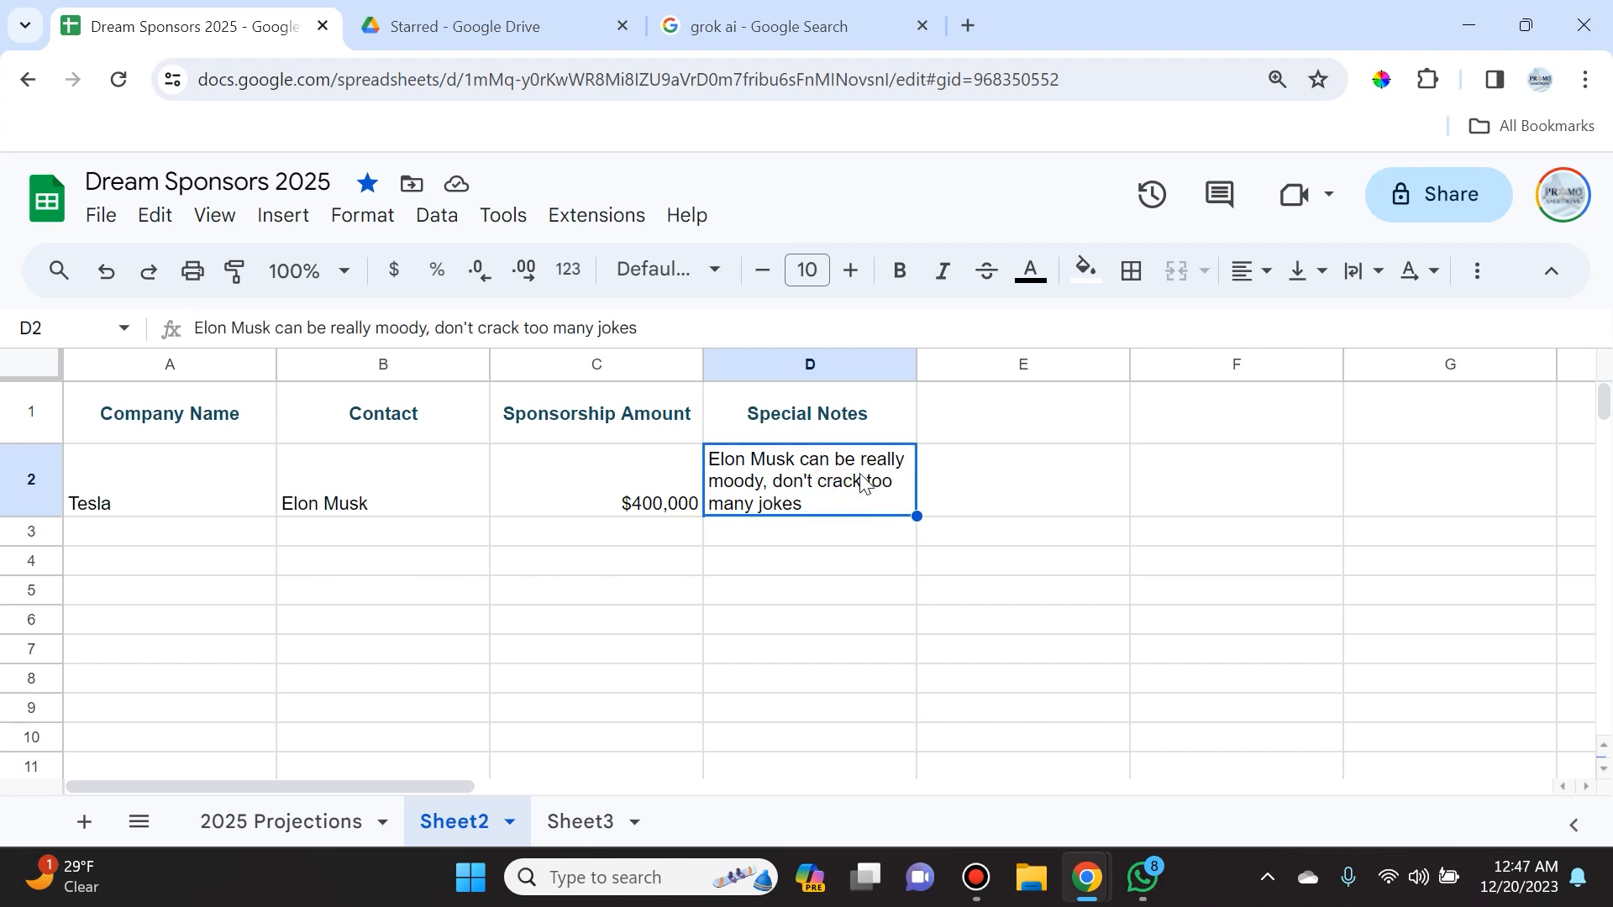
left_click(575, 497)
left_click(344, 489)
left_click(134, 477)
left_click(411, 480)
left_click(666, 493)
left_click(714, 475)
left_click(630, 475)
left_click(403, 481)
left_click(173, 492)
left_click(339, 488)
left_click(649, 480)
- Set the text wrapping of the note in cell D2 to clip
left_click(847, 492)
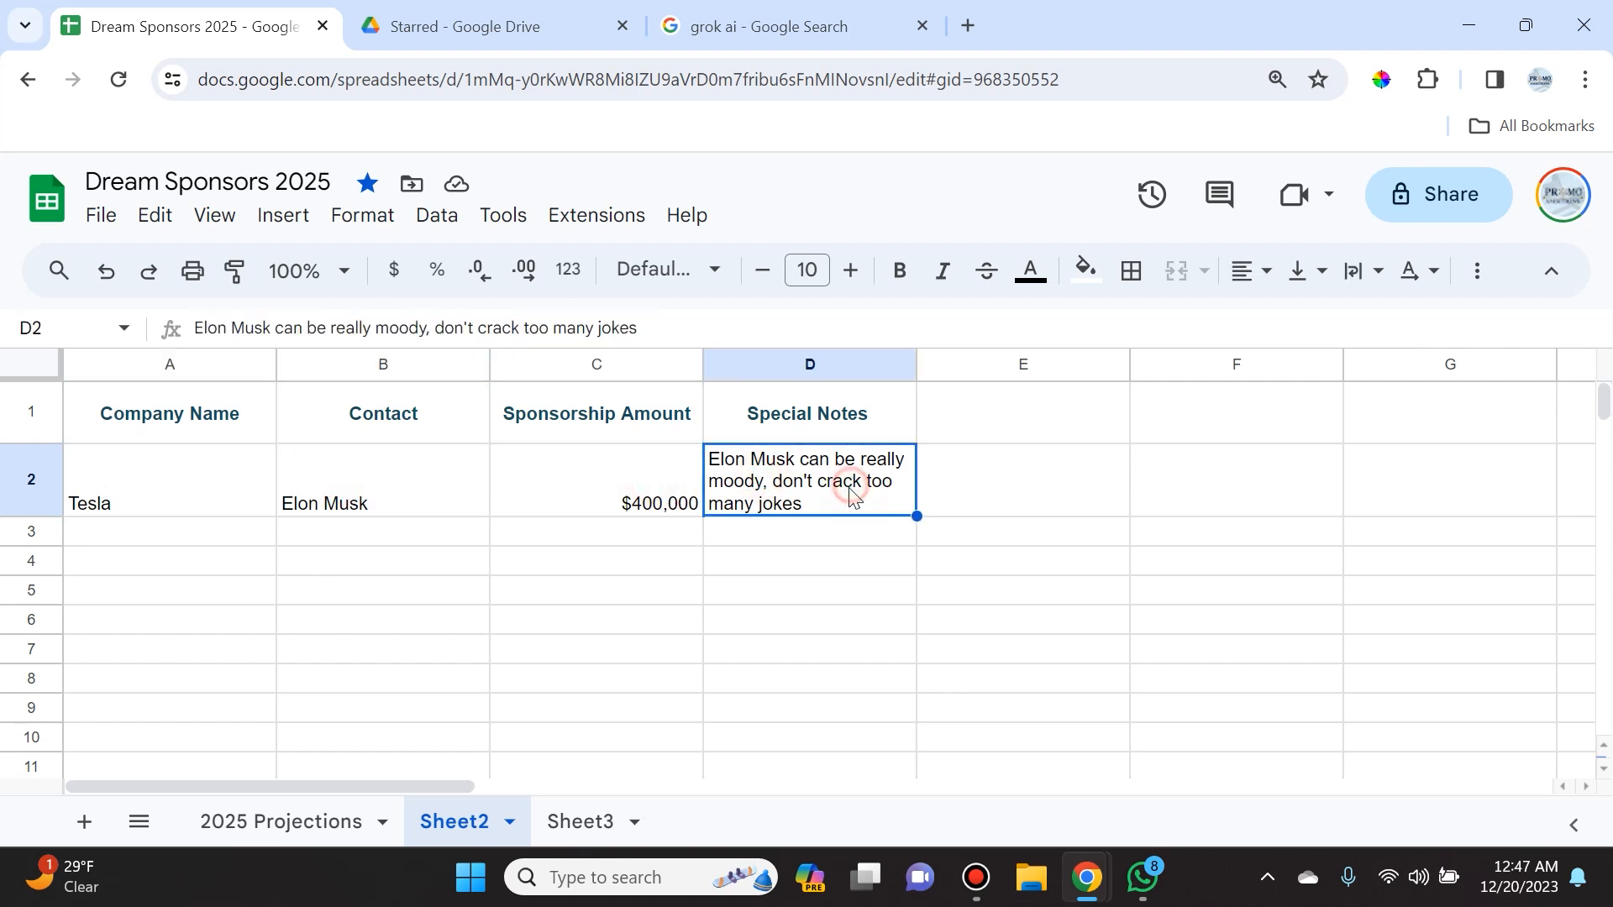
left_click(1376, 274)
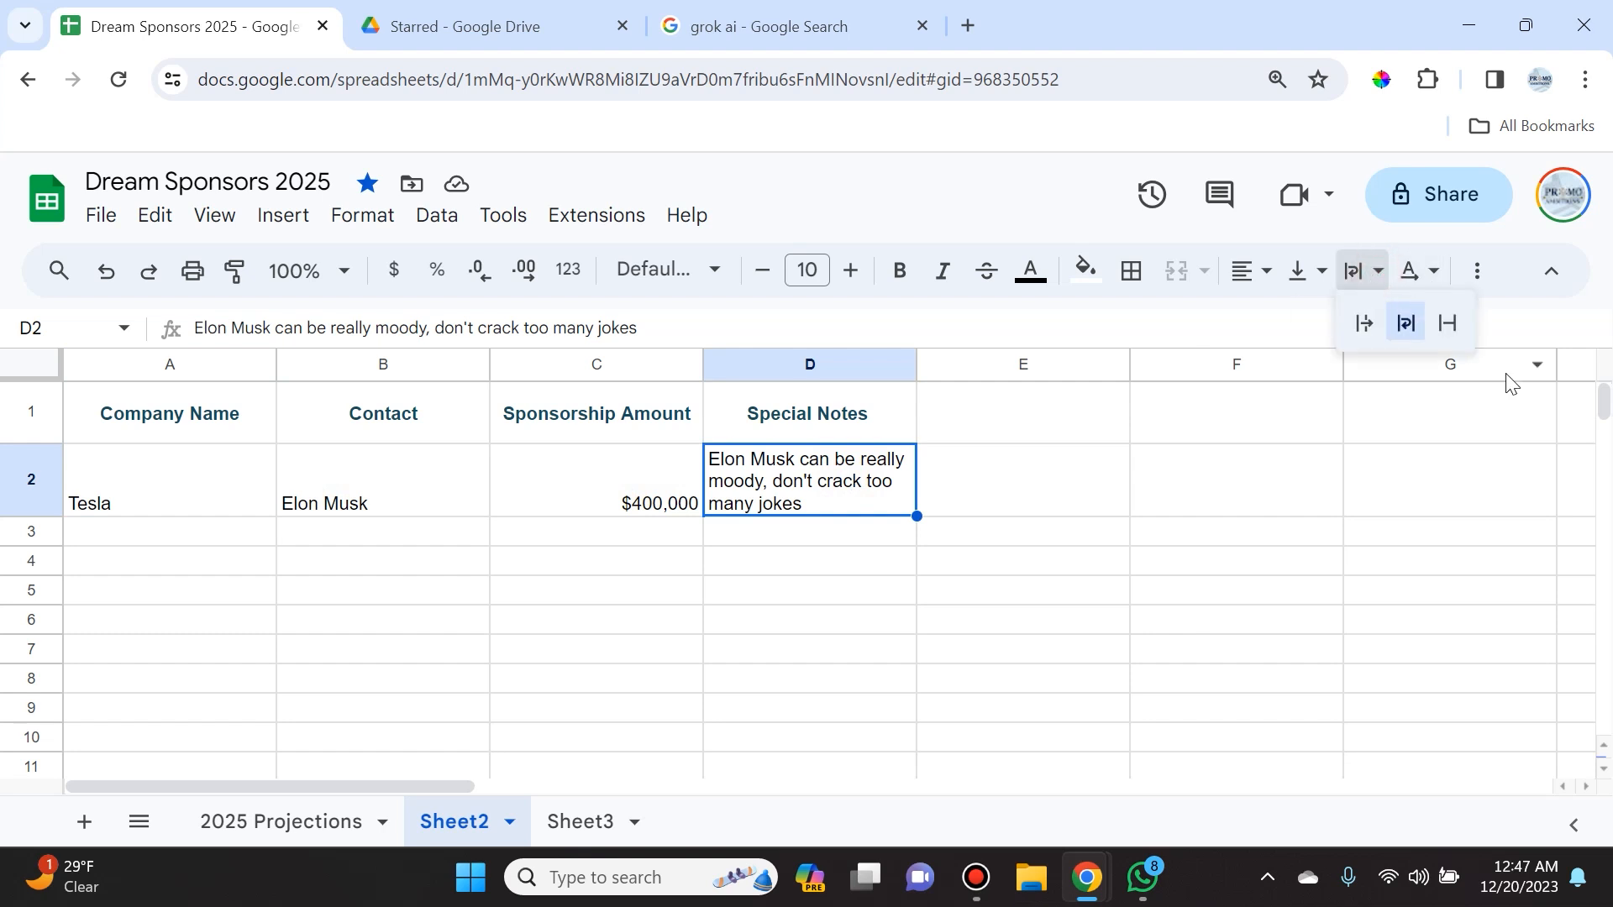
left_click(1447, 323)
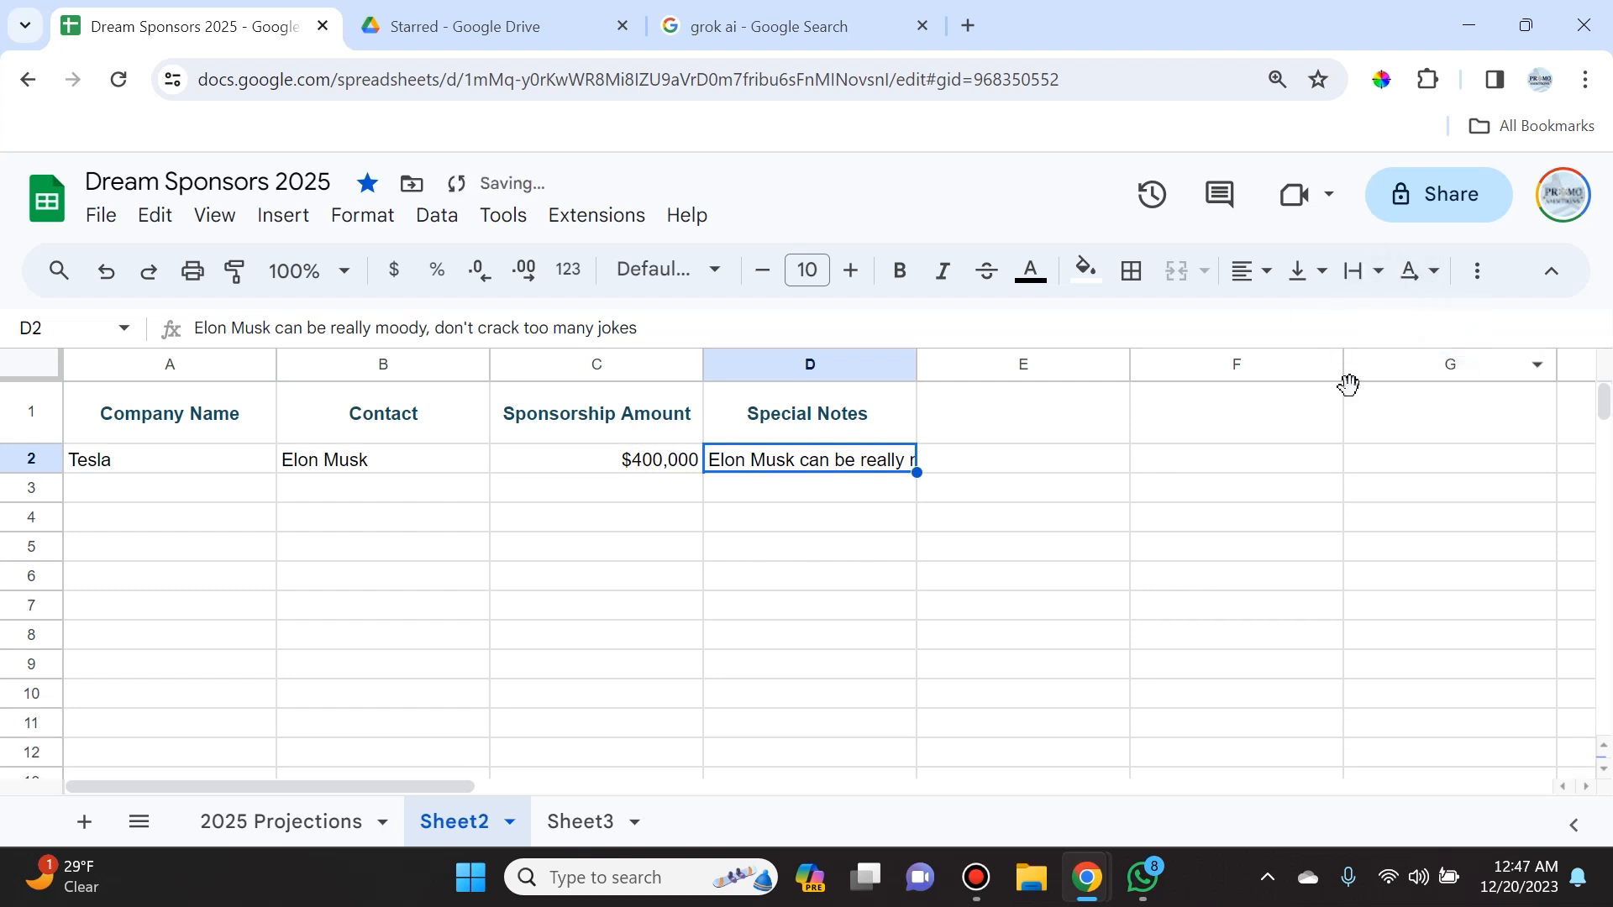
- Narrow column D to slightly wider than its Special Notes header
left_click(809, 490)
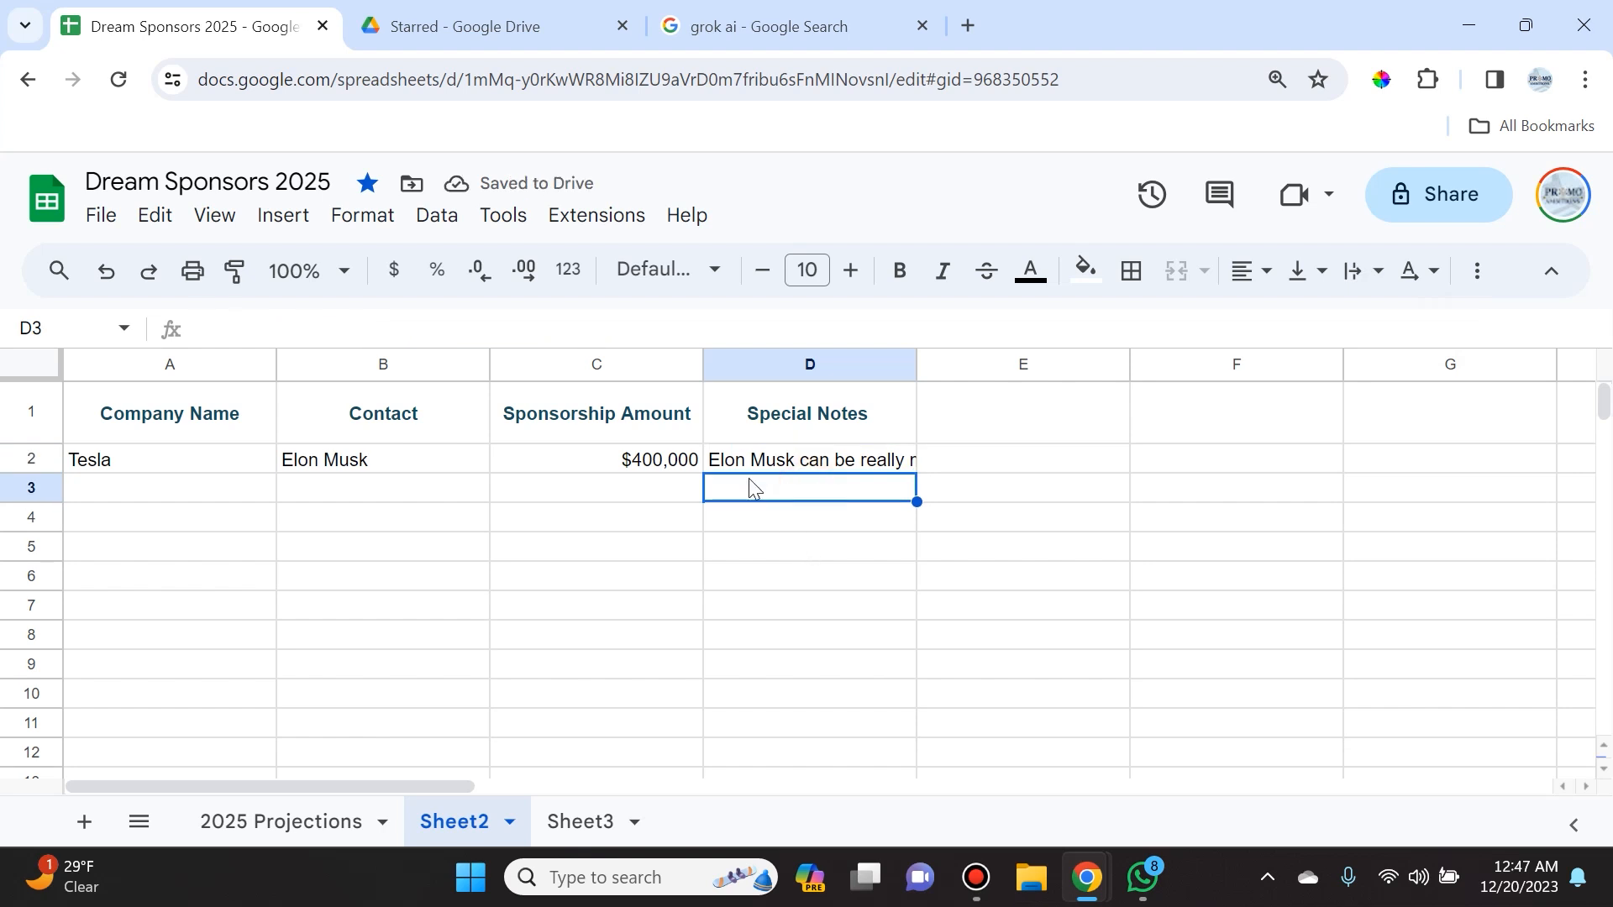
left_click(848, 464)
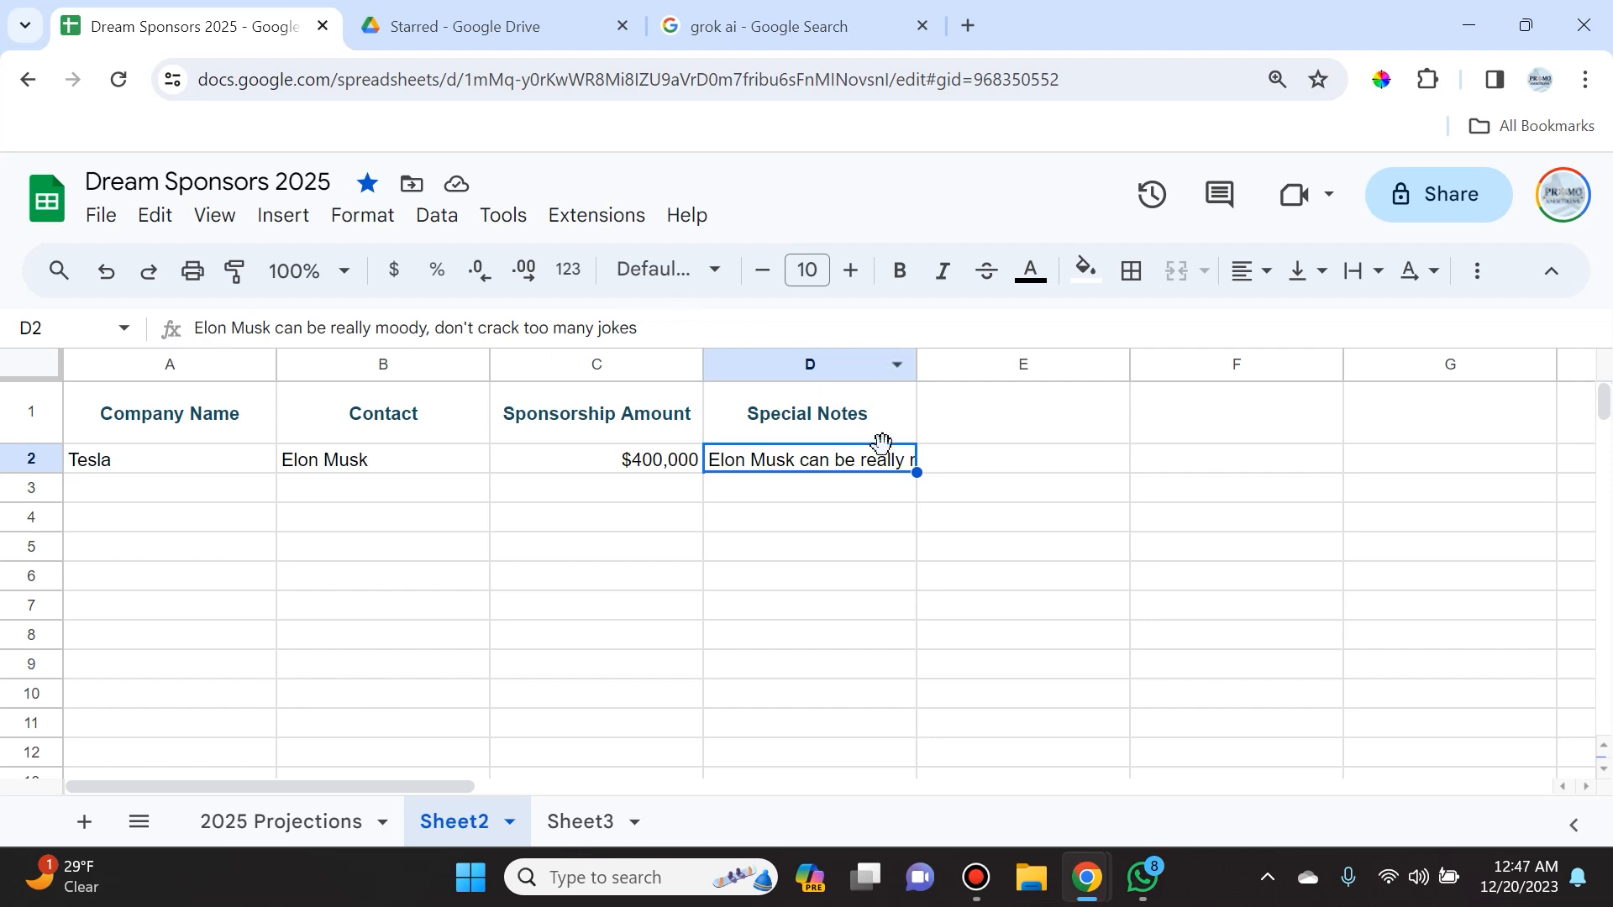
left_click_drag(916, 364, 857, 363)
- Try fitting column D's width to the full note in D2 and undo the widening
double_click(857, 364)
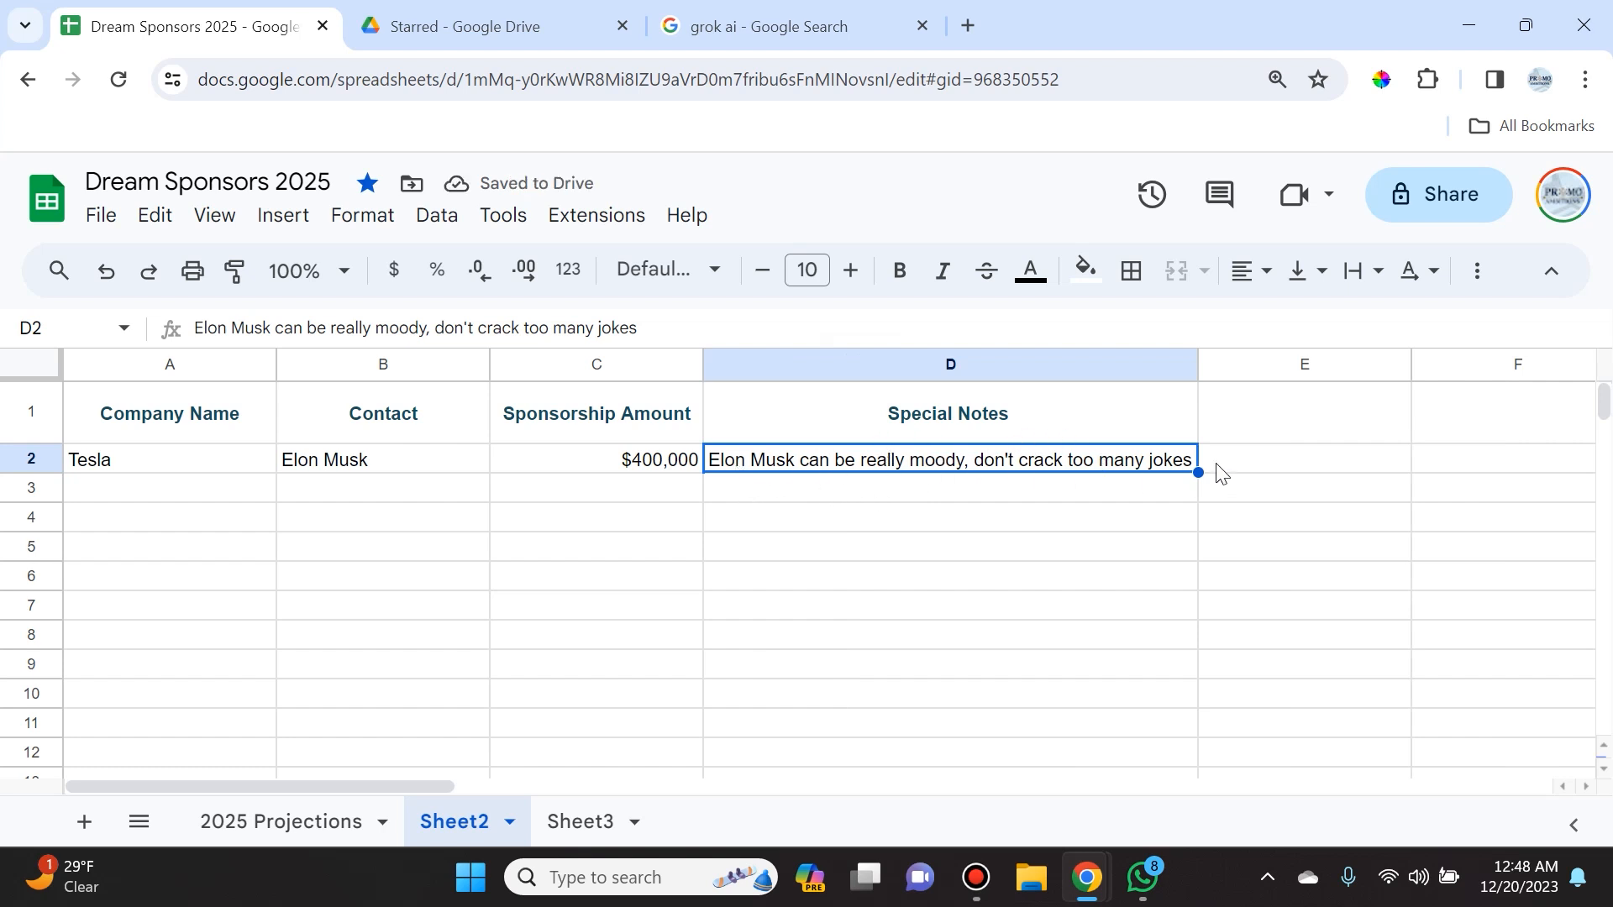
mouse_move(1199, 364)
left_mouse_down()
mouse_move(1284, 366)
mouse_move(1204, 365)
left_mouse_up()
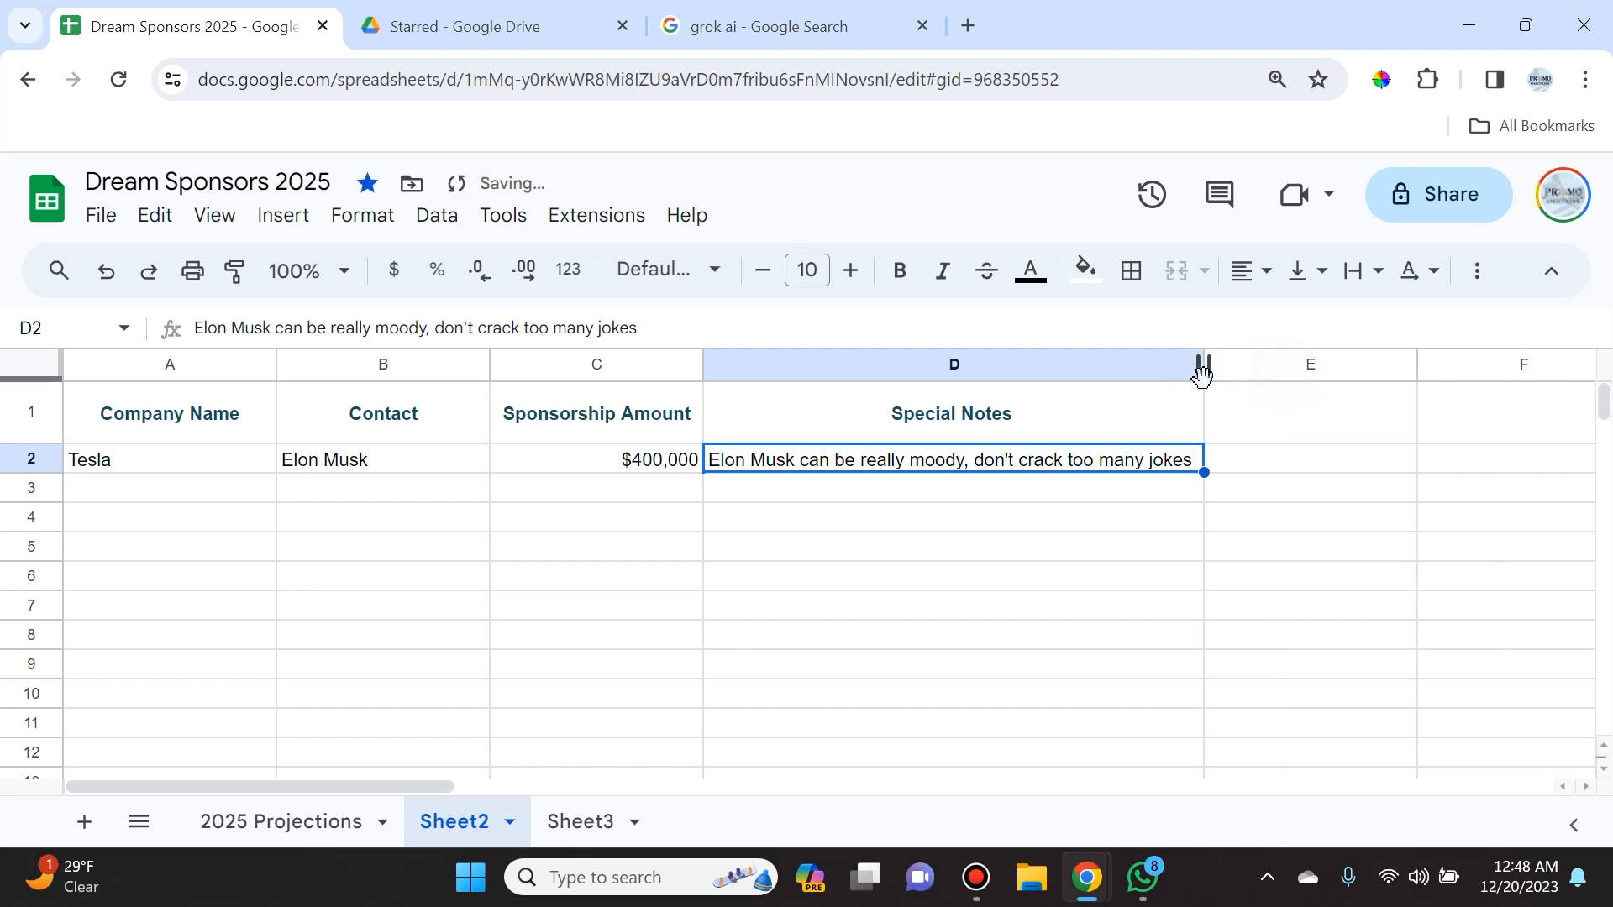
left_click(106, 272)
left_click(109, 276)
left_click(109, 277)
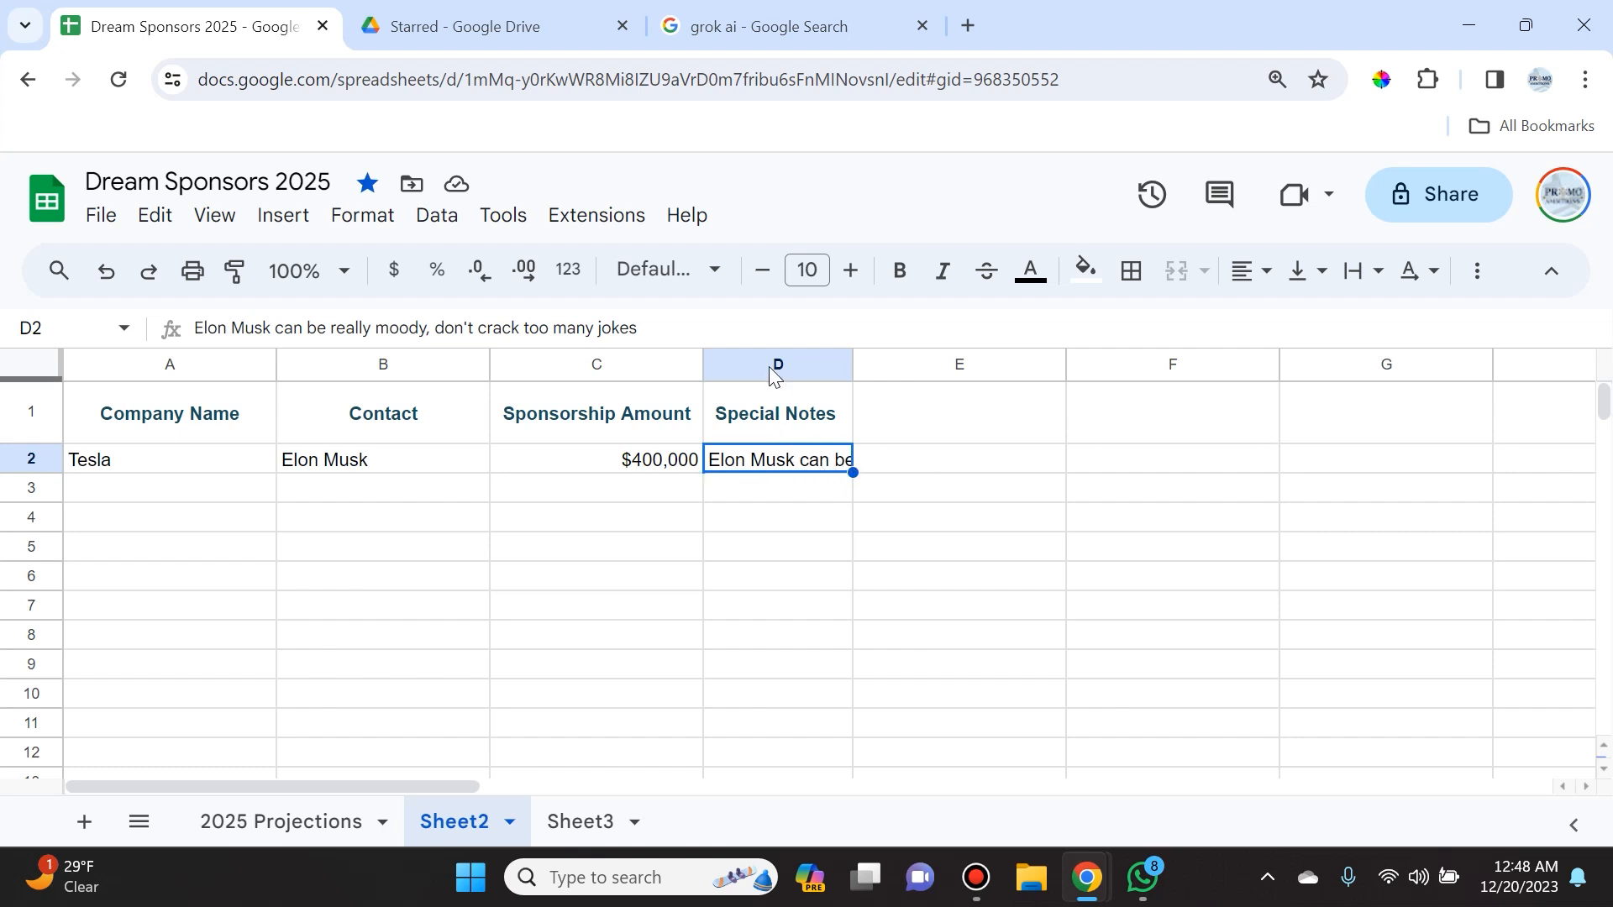
- Set the text wrapping of the note in cell D2 to overflow
left_click(1357, 269)
left_click(1364, 322)
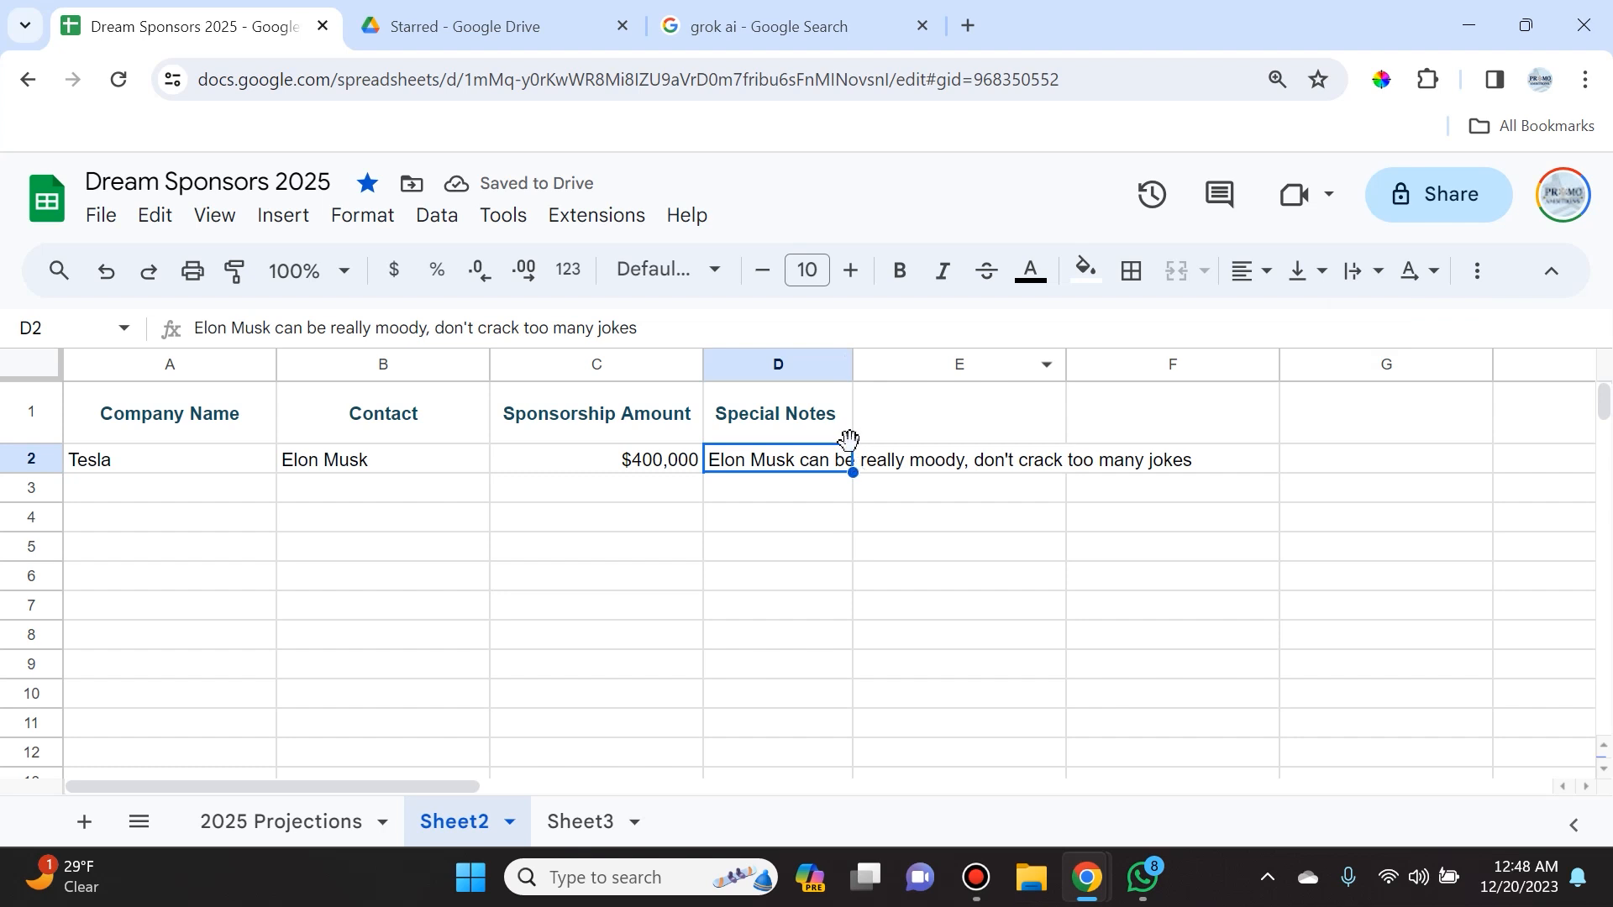
left_click(123, 521)
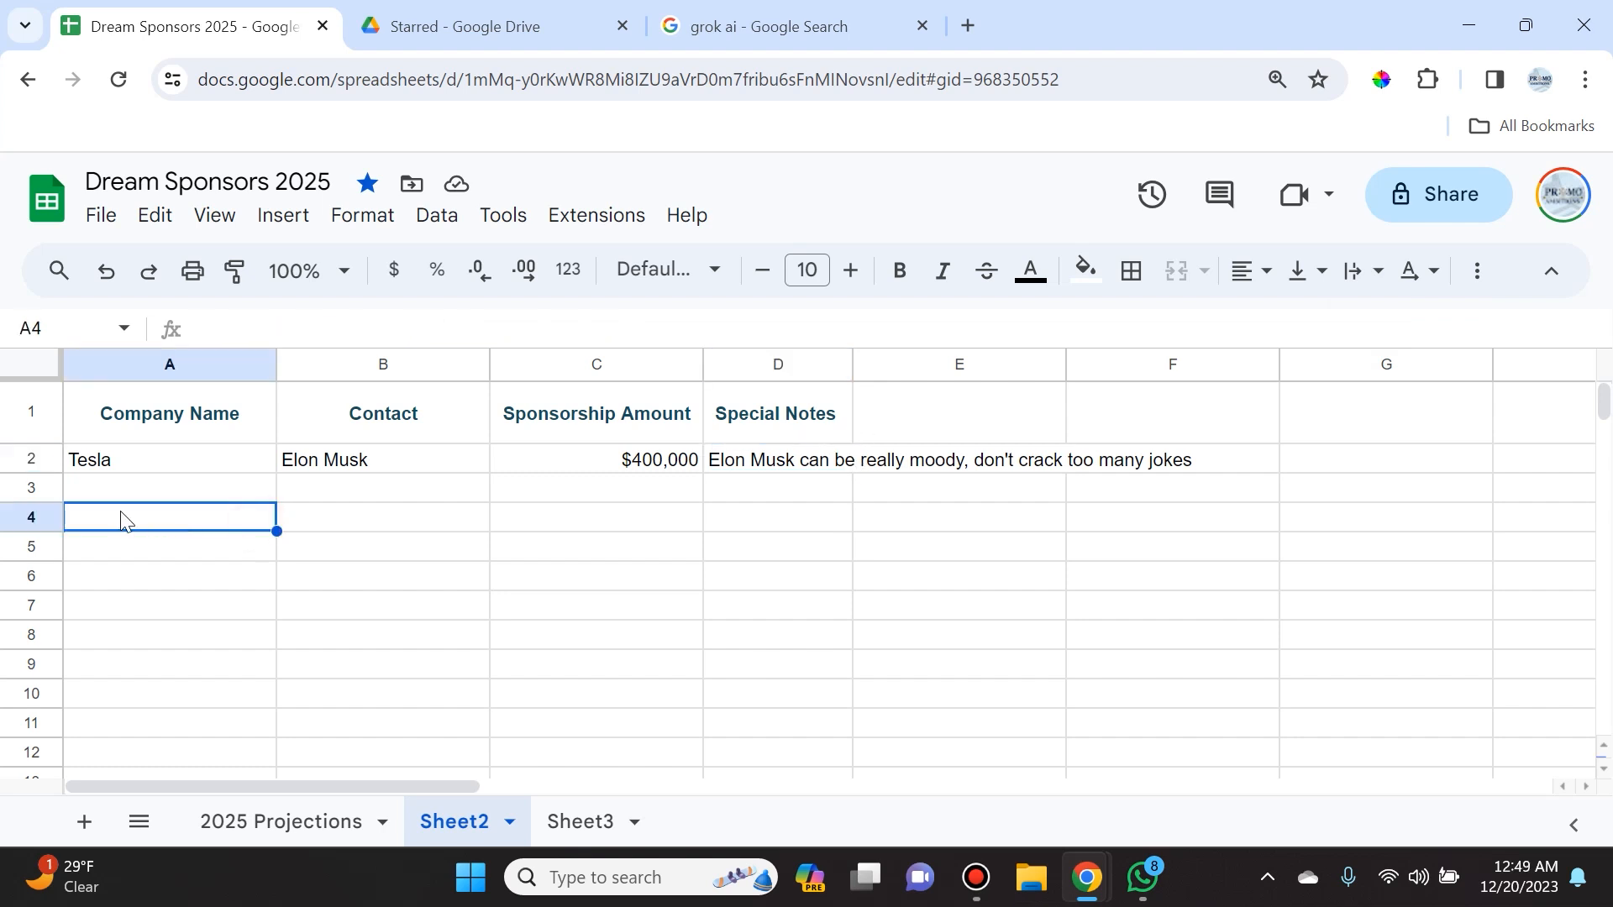
- Tilt the headers in row 1 upward by 45°
left_click(34, 414)
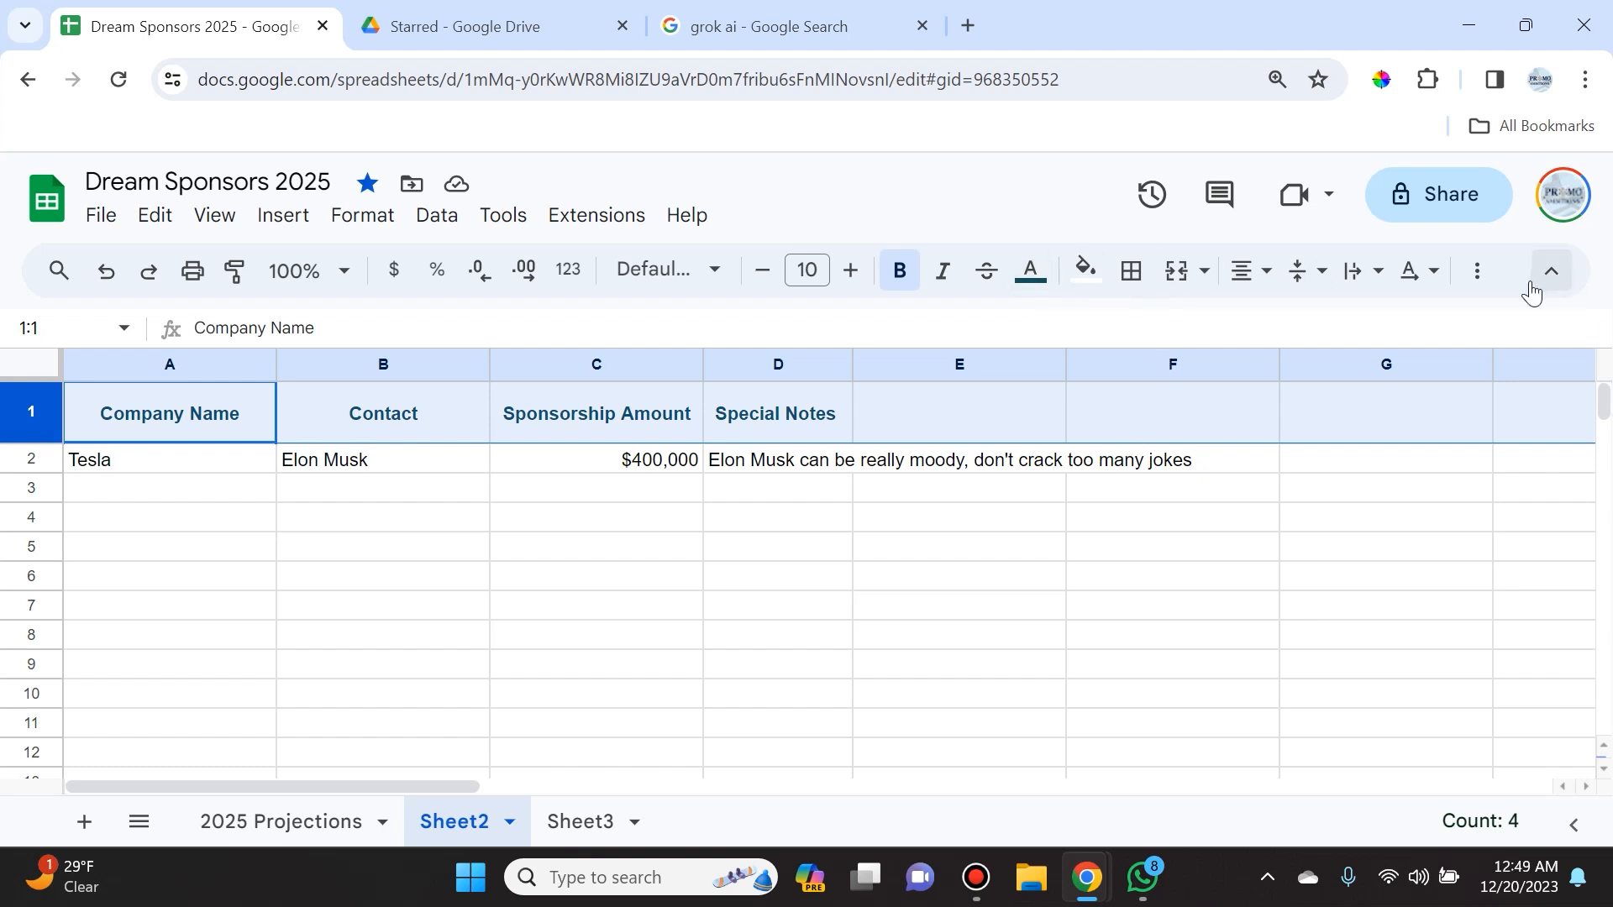
left_click(1414, 272)
left_click(1159, 325)
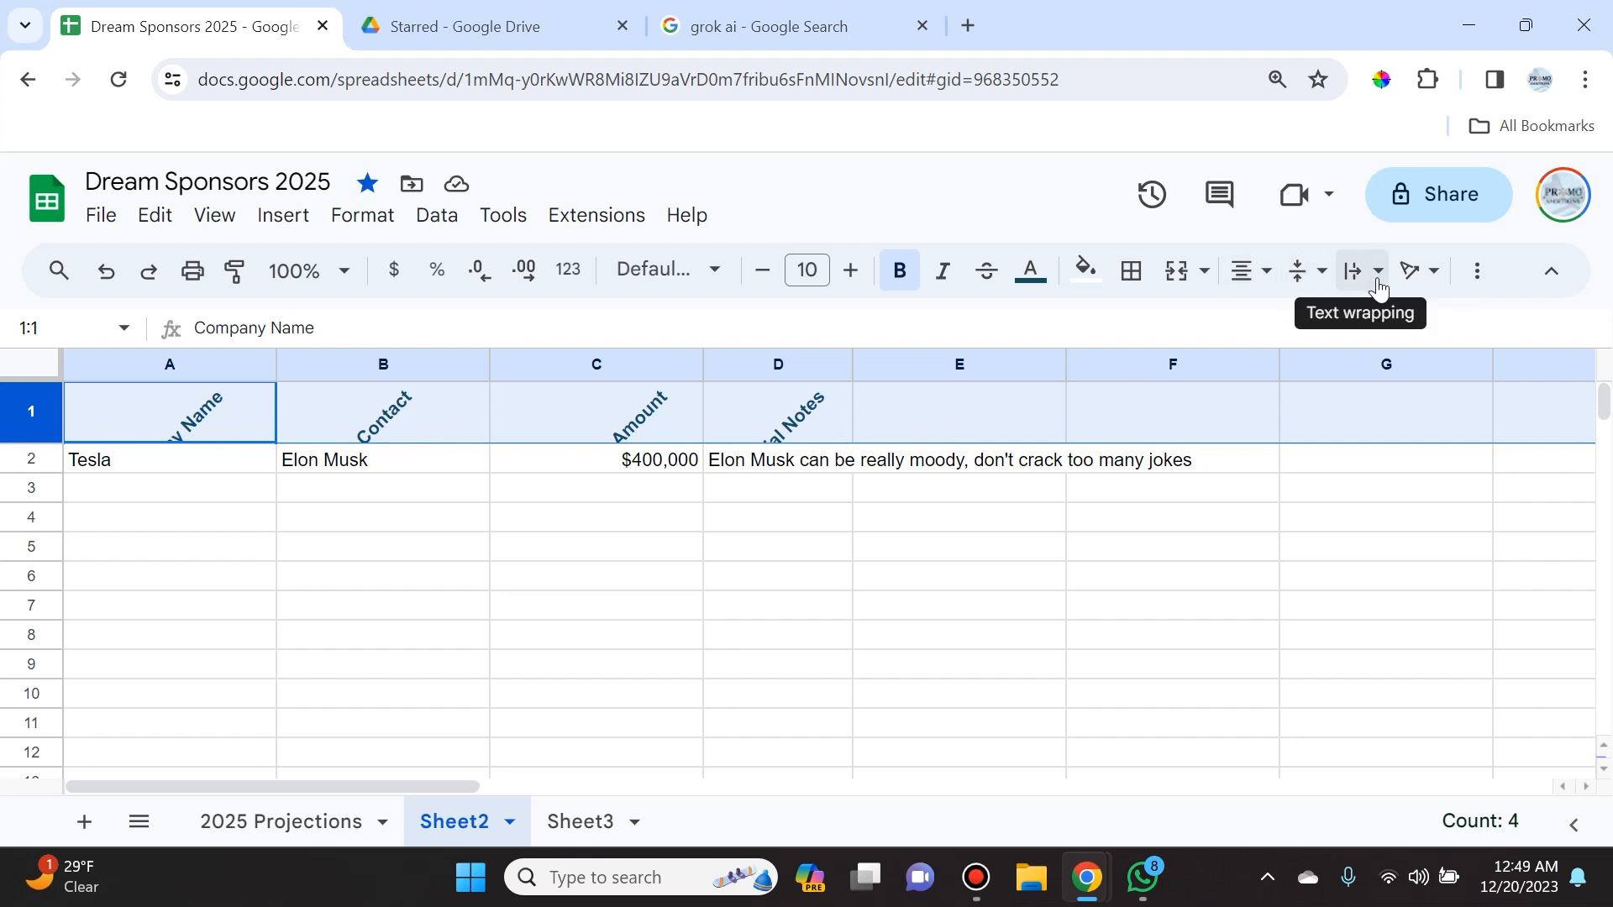
- Set a custom text rotation of 15° for the headers in row 1 and increase the row's height to fit them
left_click(1413, 271)
left_click(1368, 326)
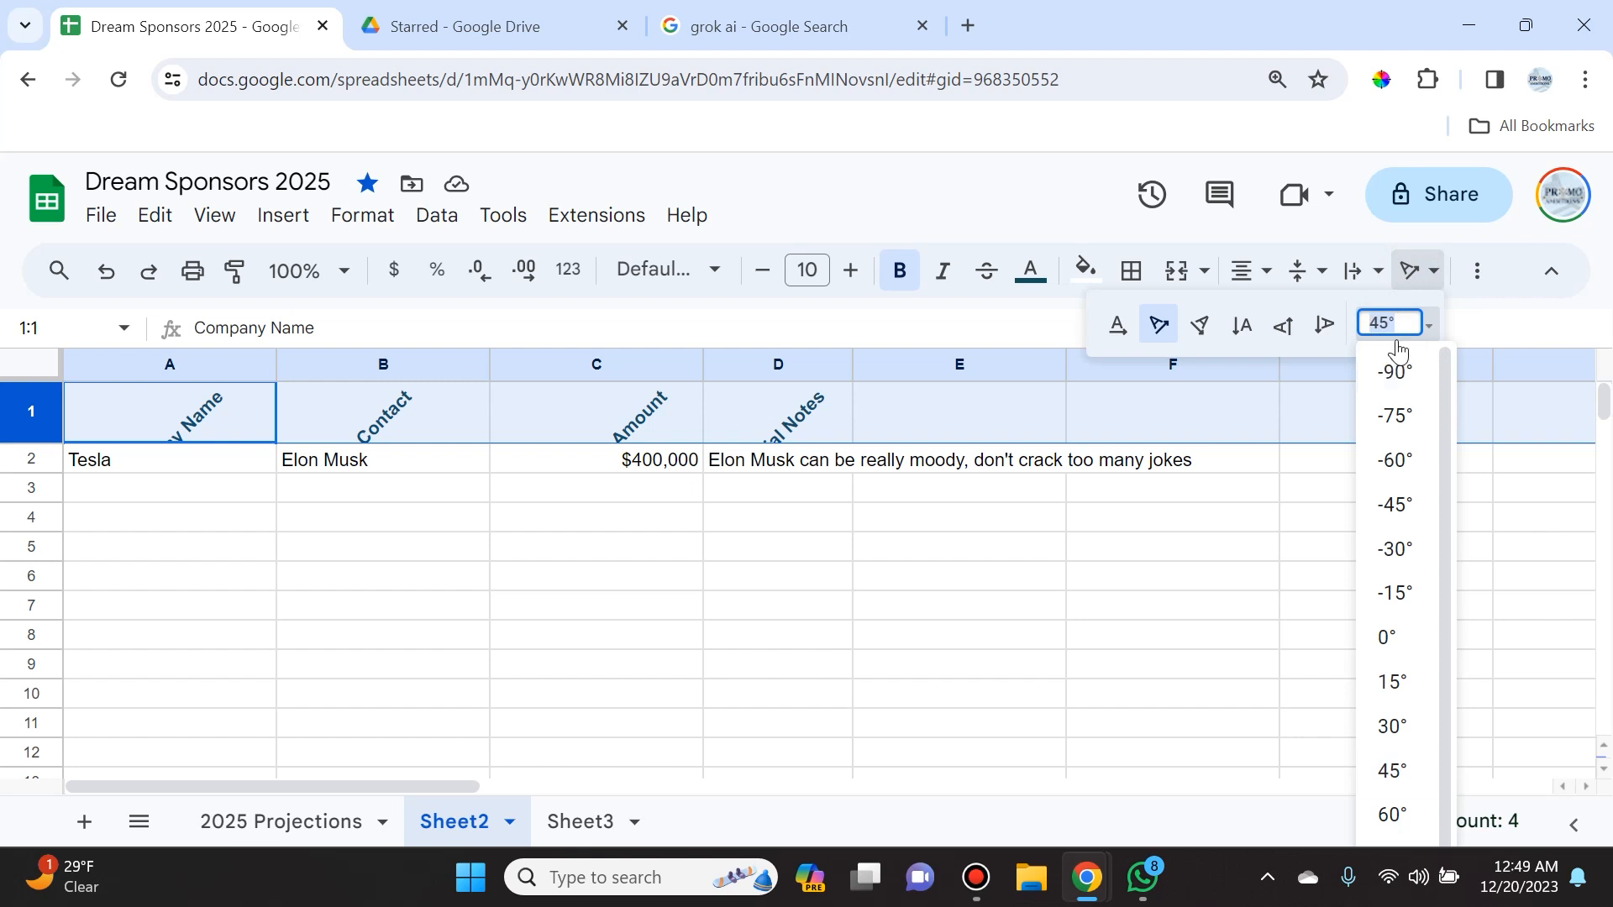
type("15")
key("Return")
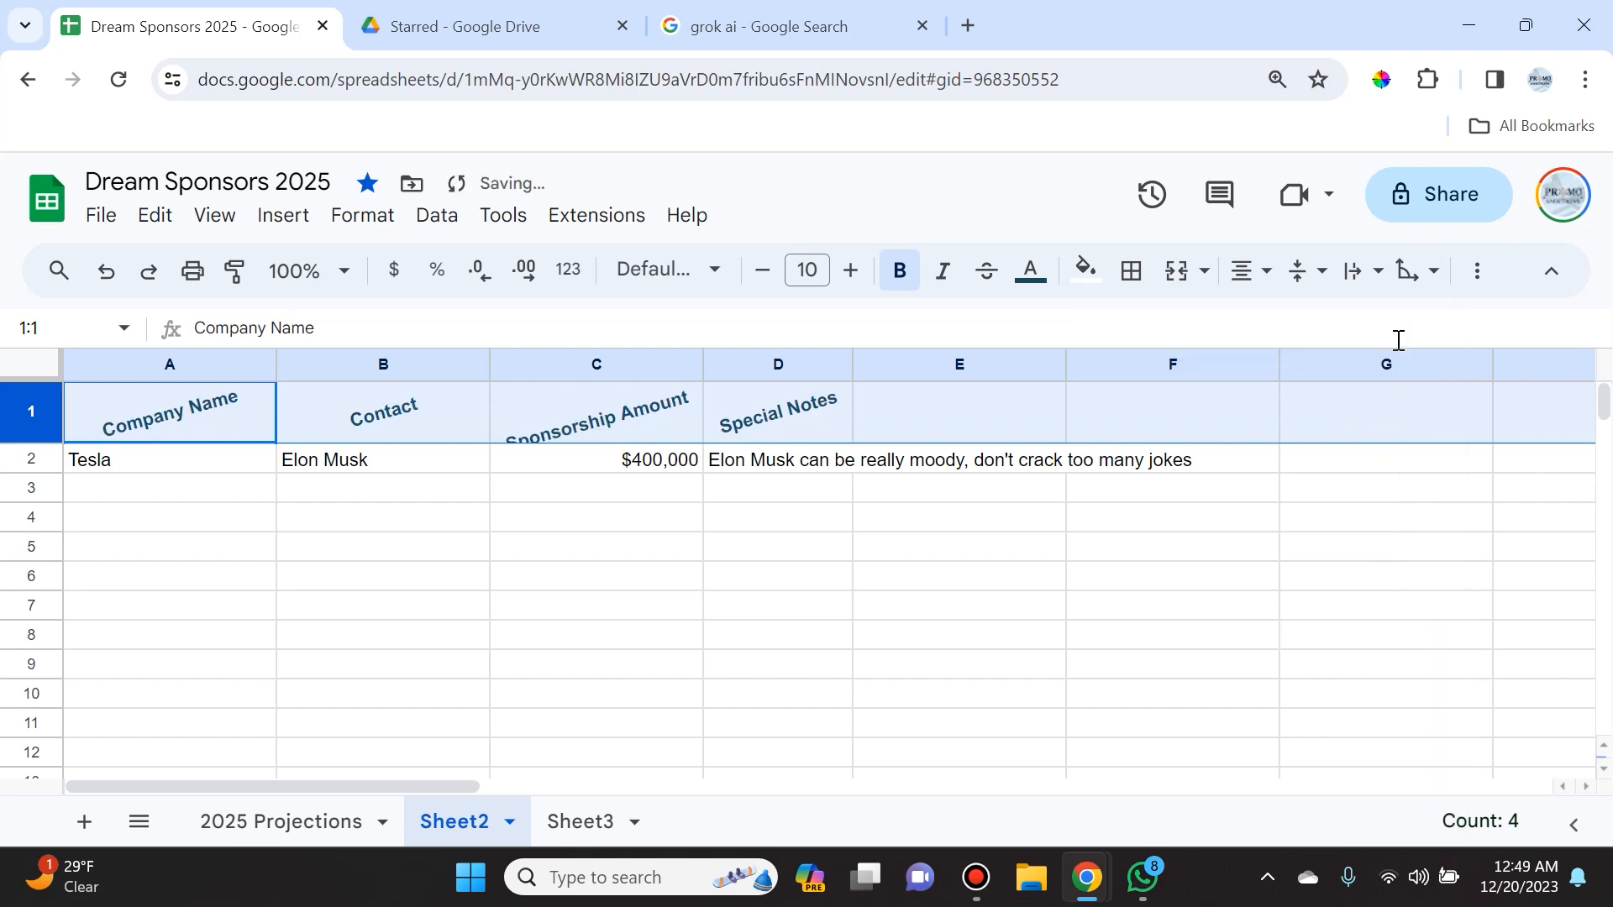
left_click_drag(29, 444, 29, 475)
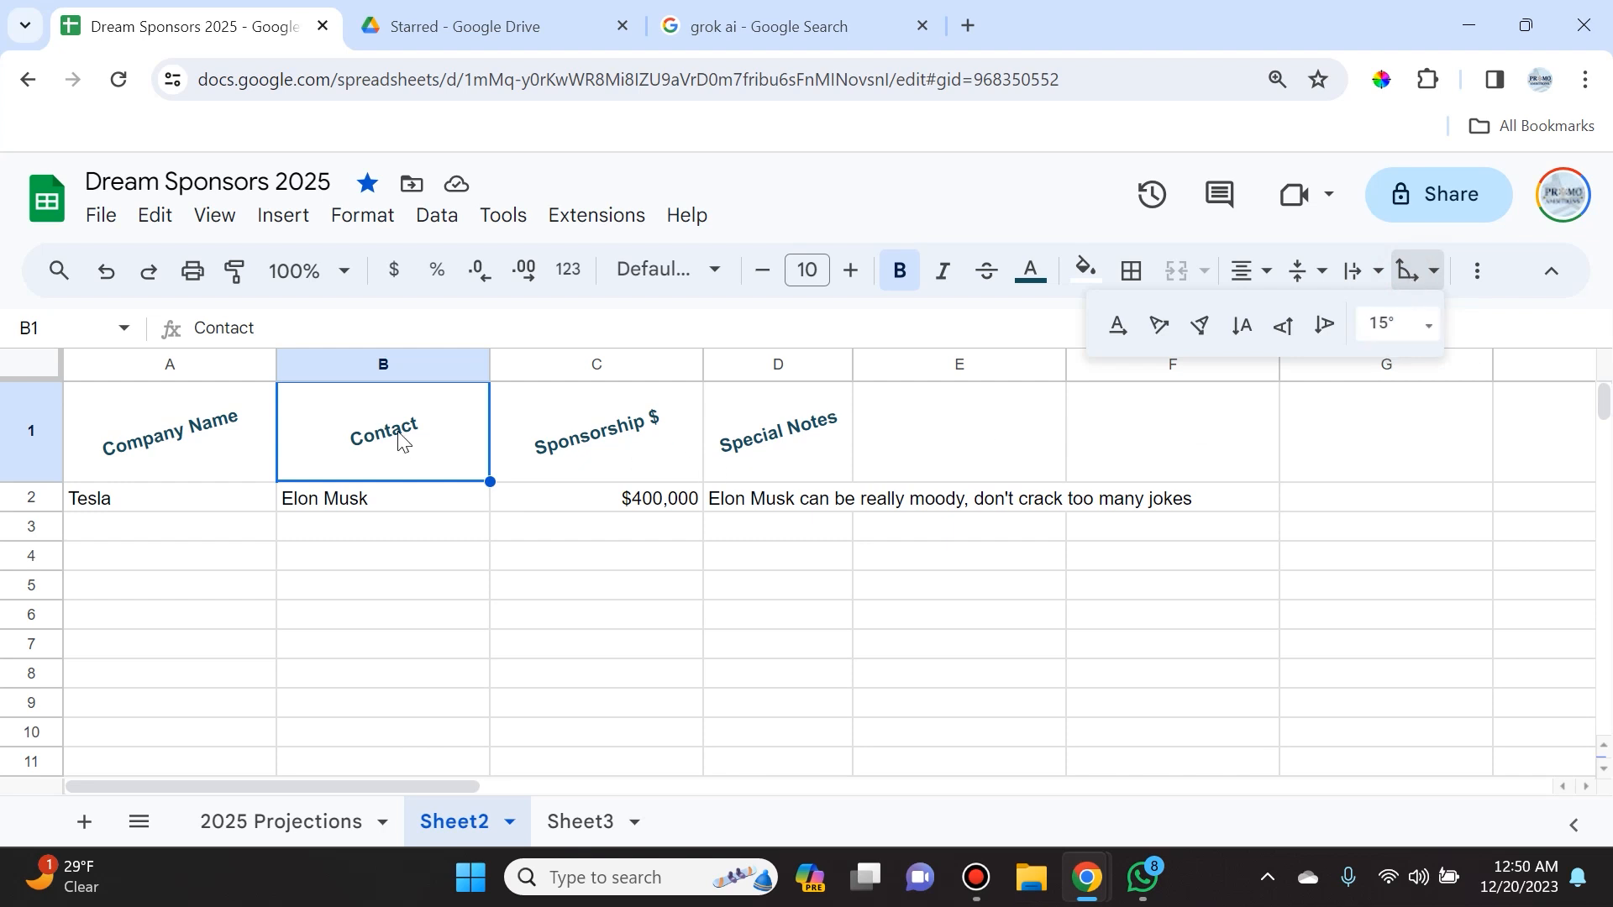
- Rotate the Contact and Special Notes headers in row 1 to -15°
left_click(1404, 321)
key("Up")
key("Up")
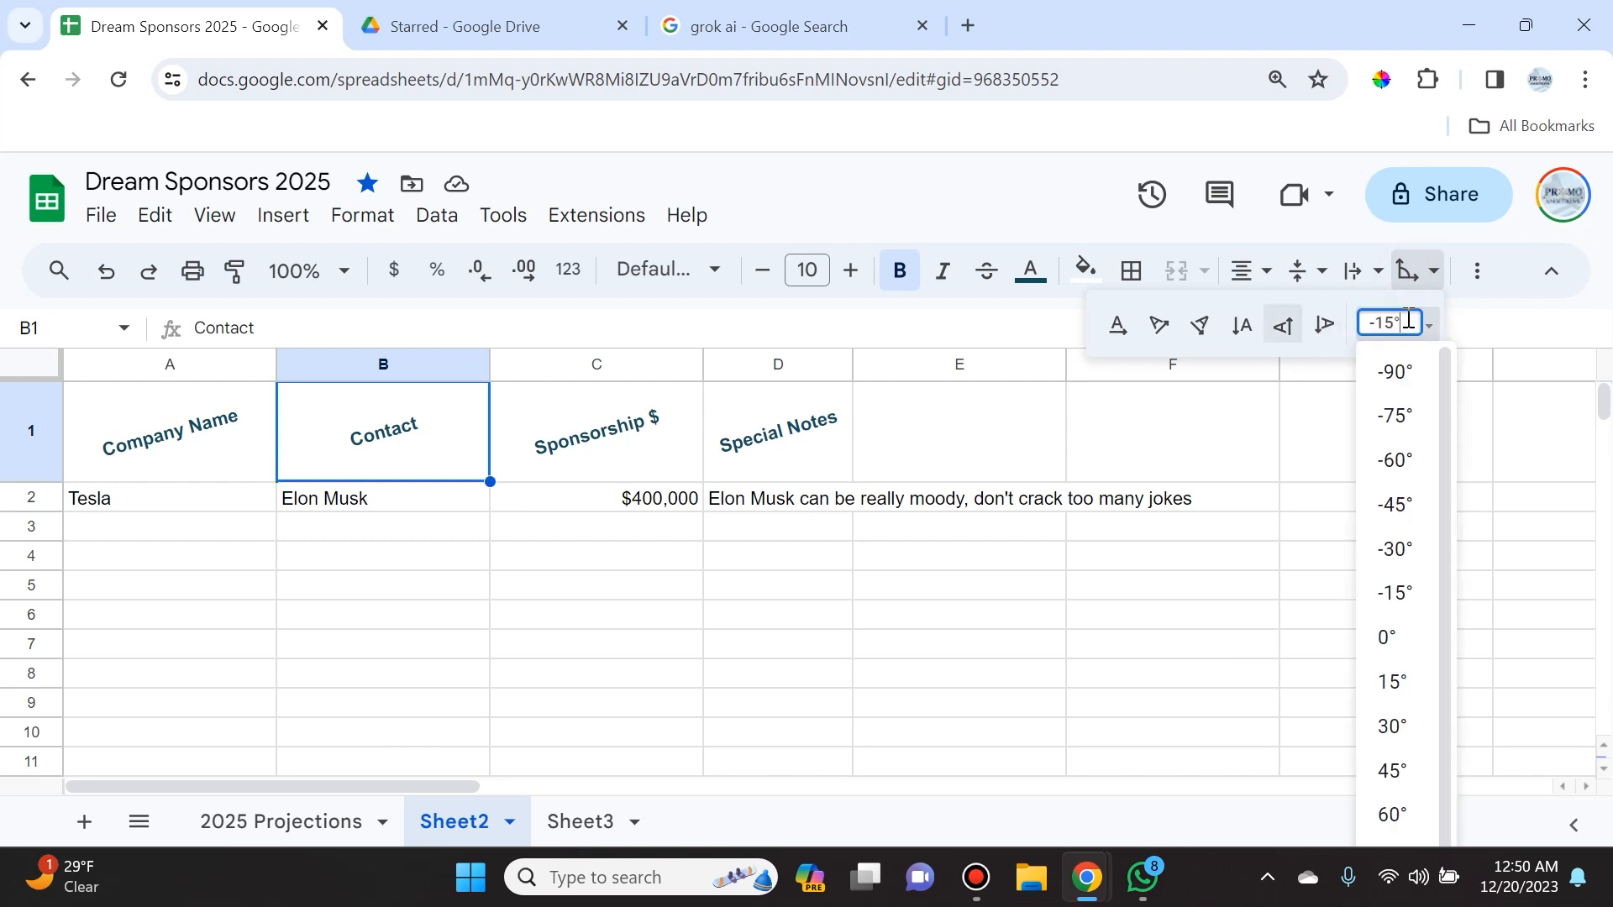
key("Return")
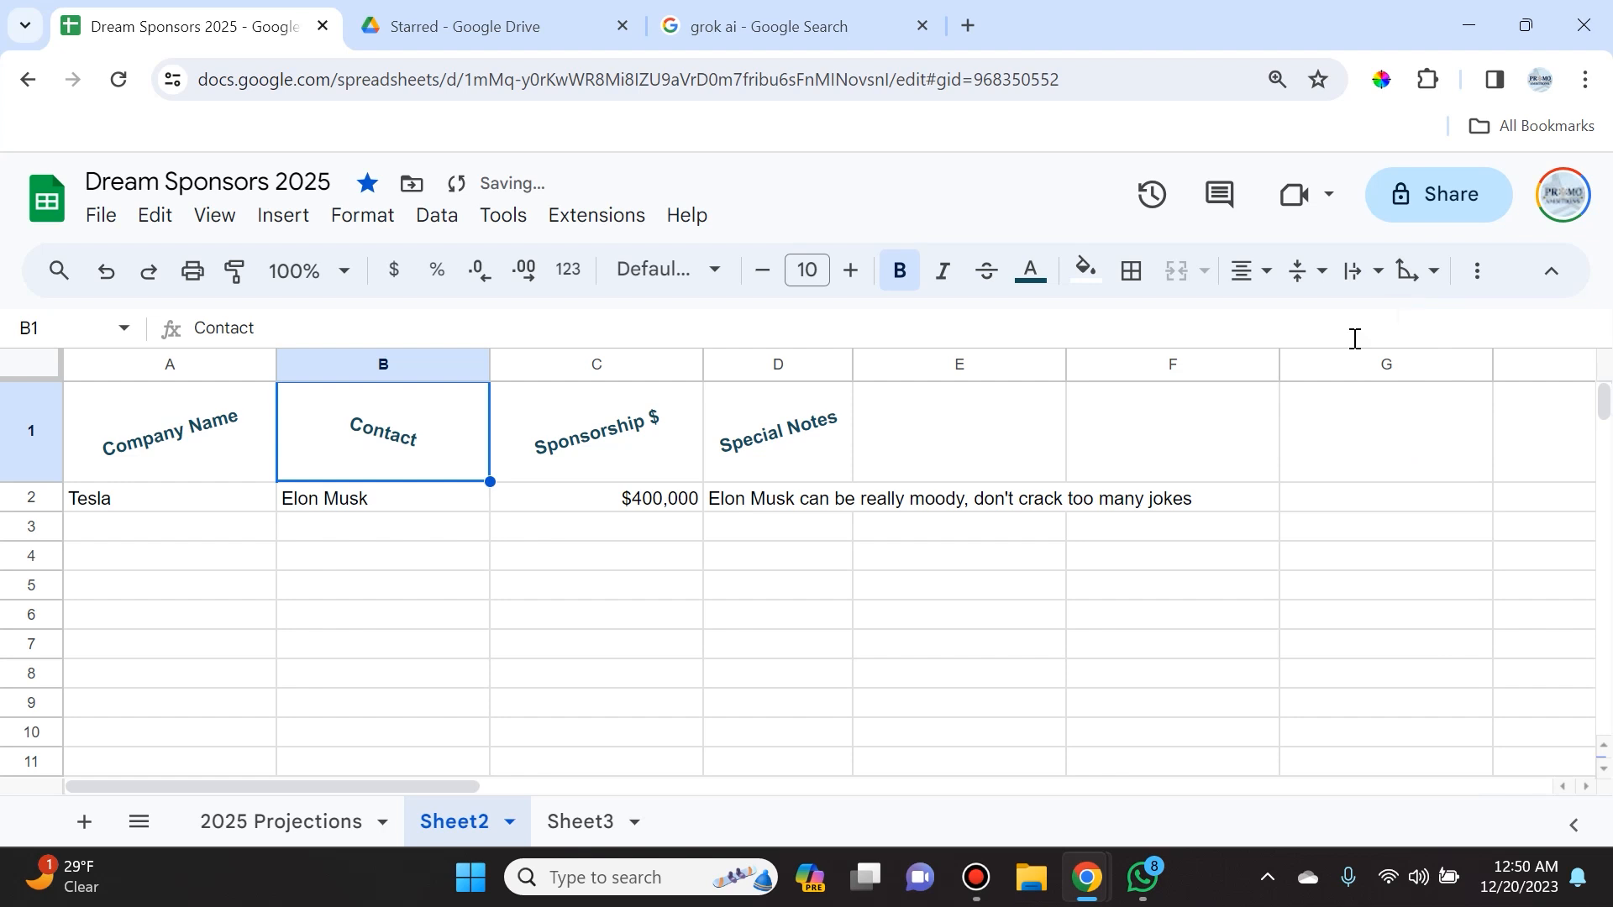
left_click(823, 442)
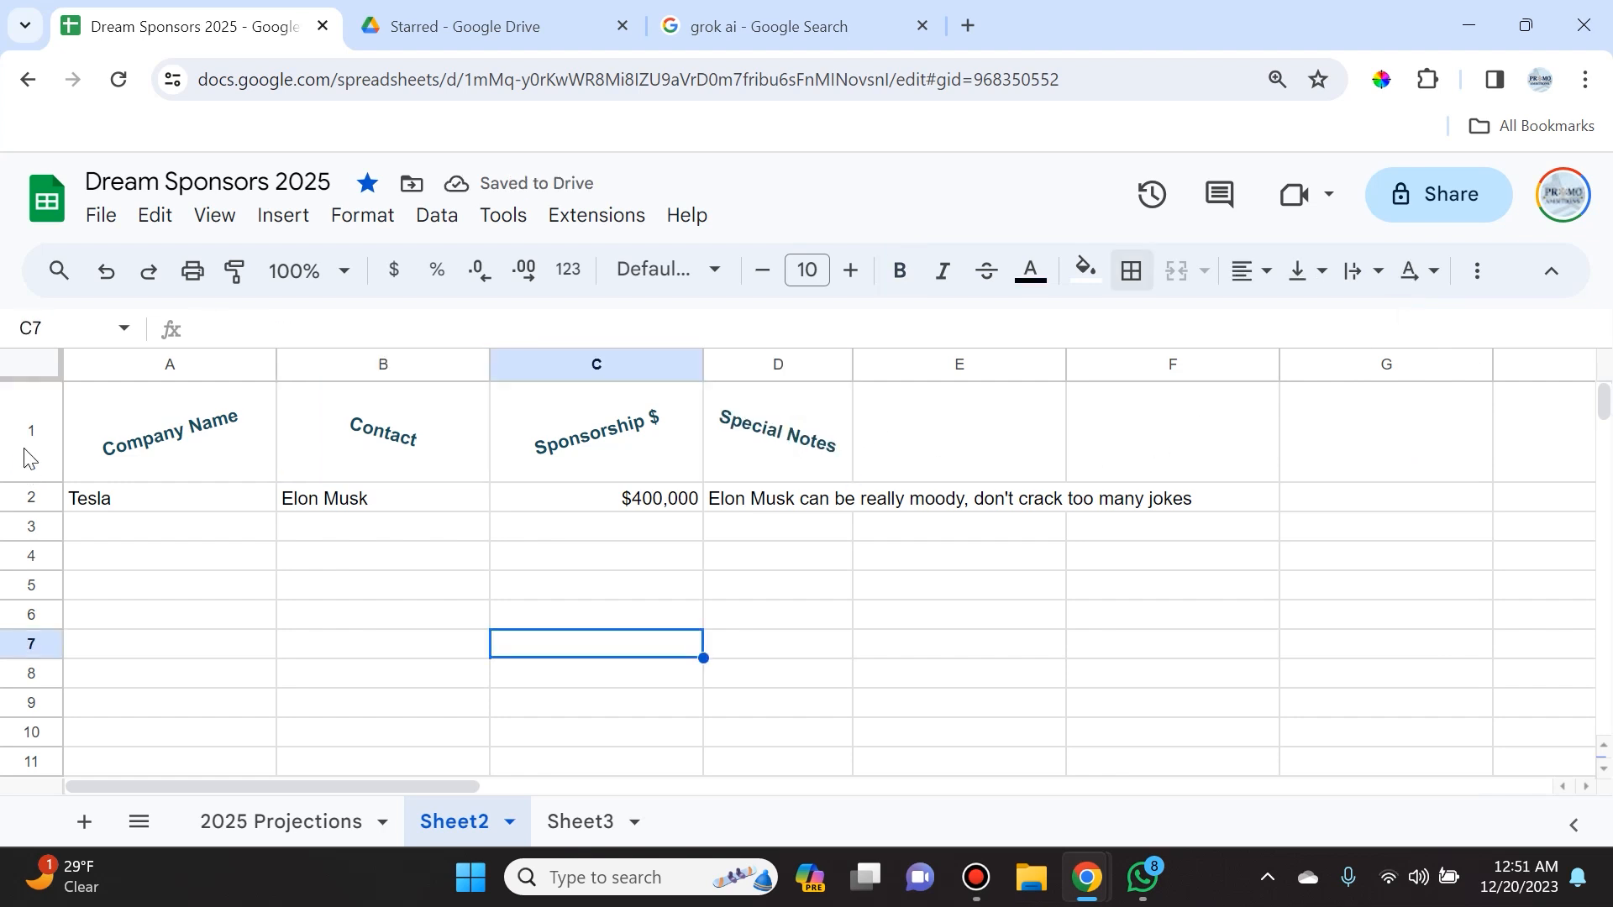
- Reset the text rotation of all headers in row 1 to horizontal
left_click(26, 447)
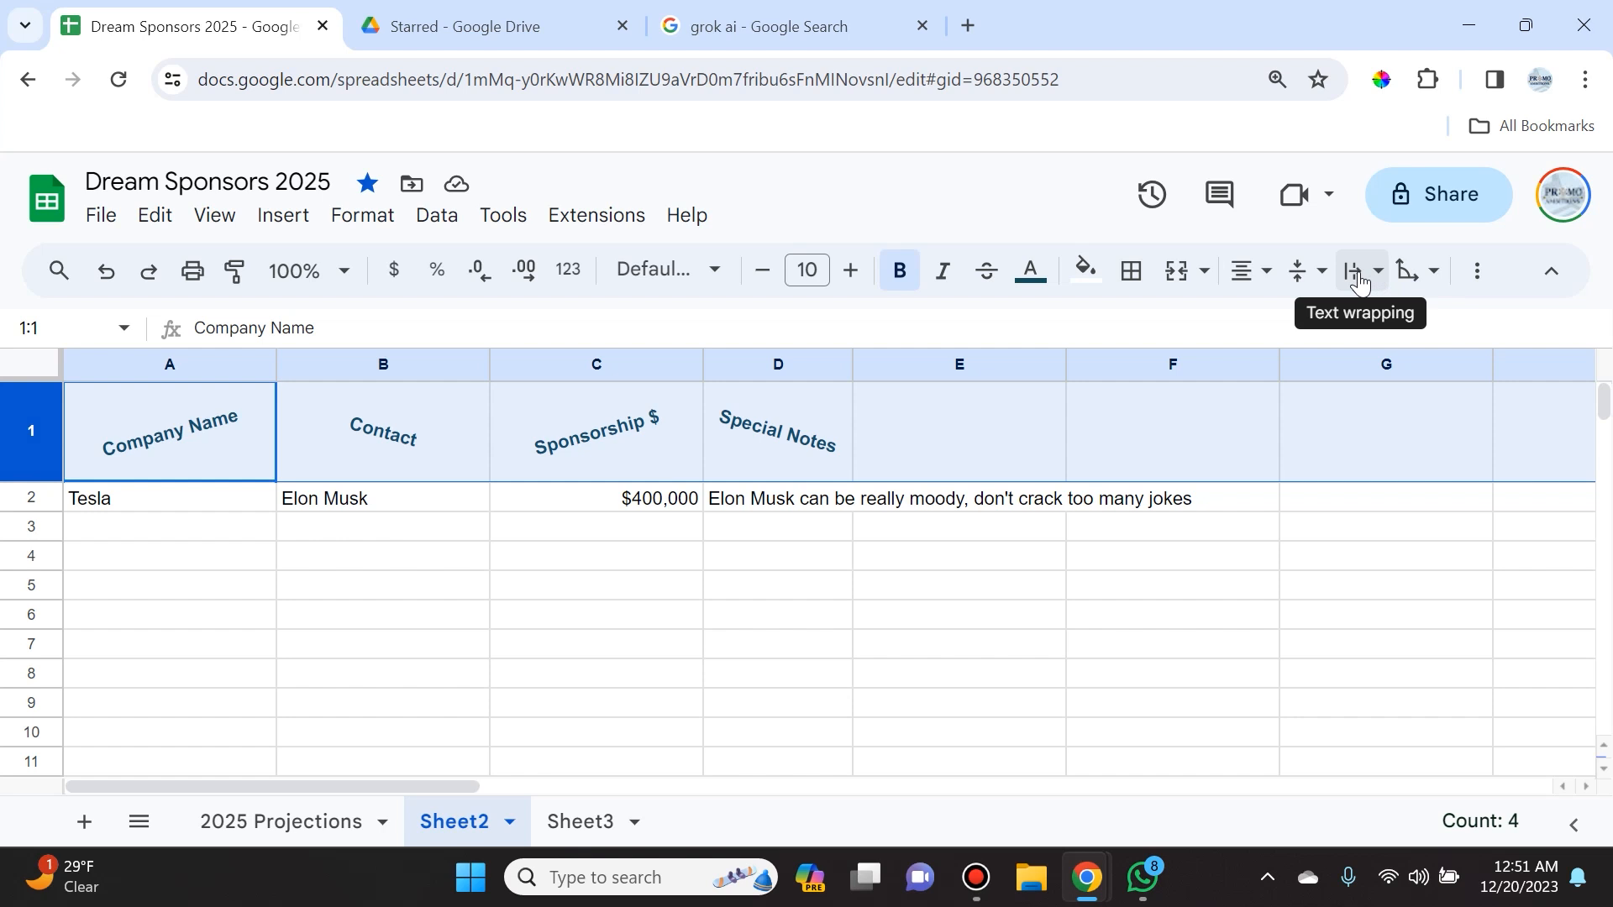
left_click(1407, 272)
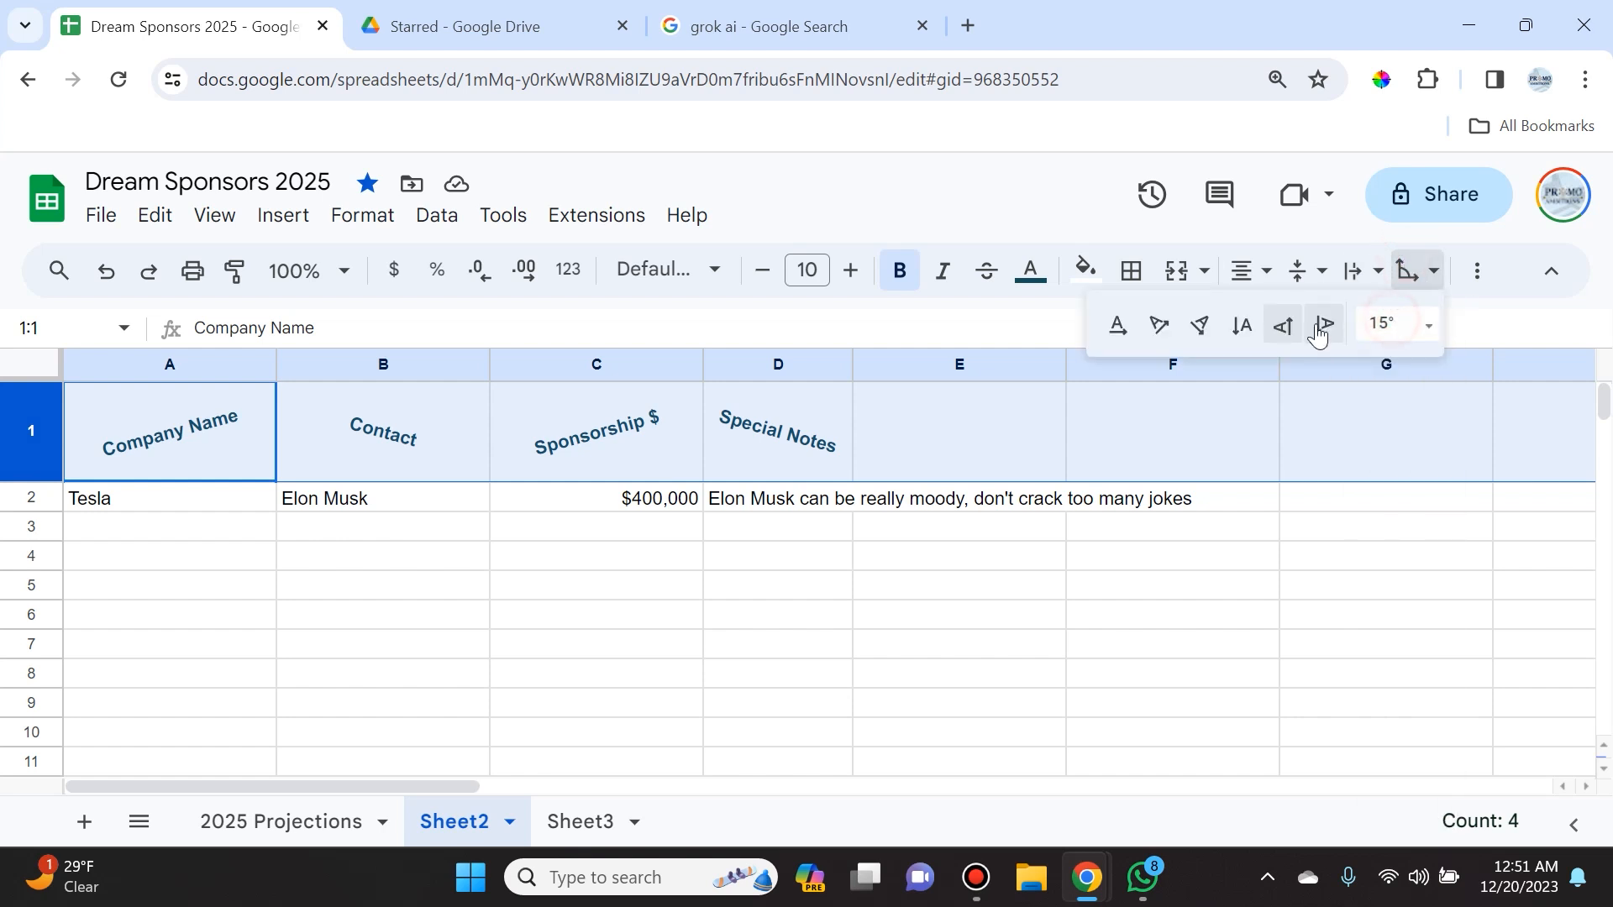
left_click(1386, 319)
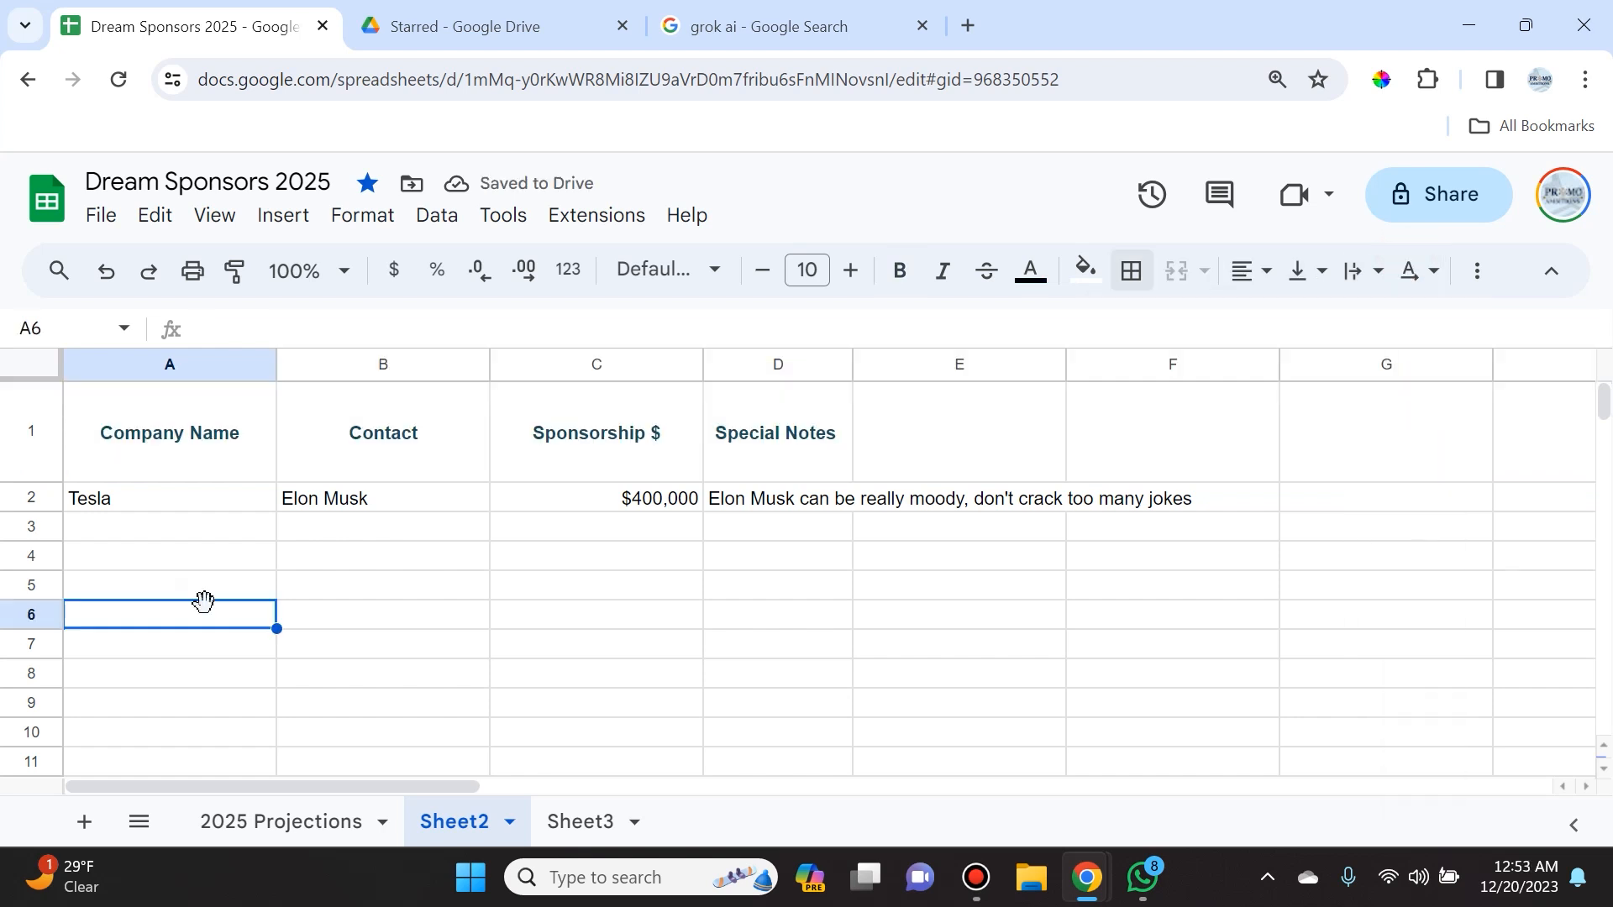
- Add inner borders between the headers in A1:D1, coloured purple with a thin solid line
left_click_drag(191, 438, 719, 408)
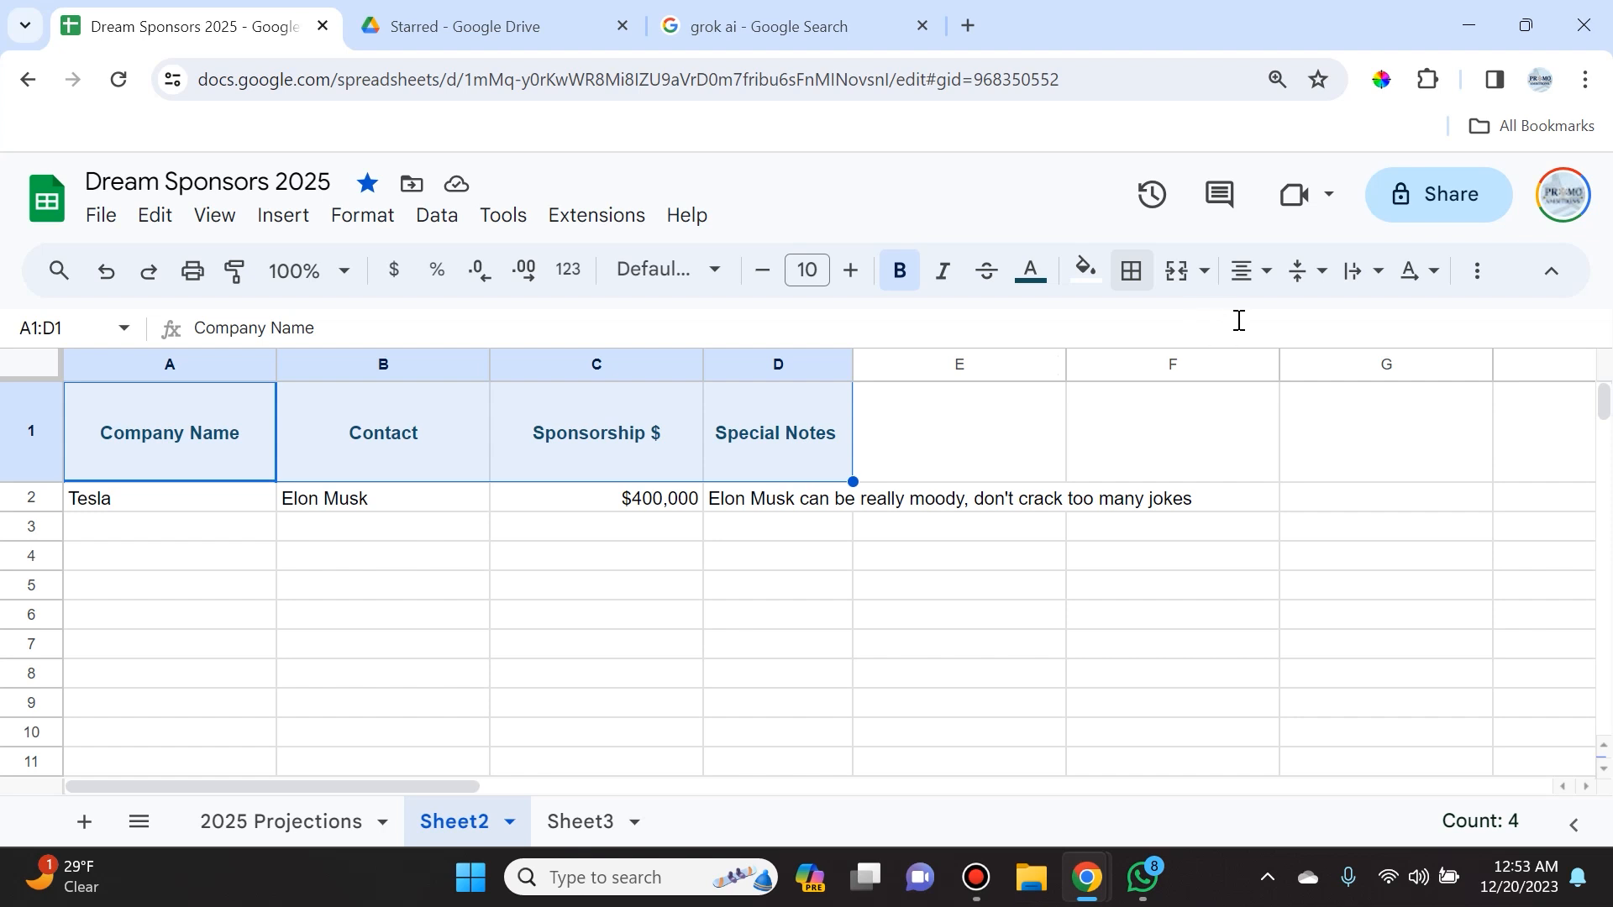
left_click(1141, 276)
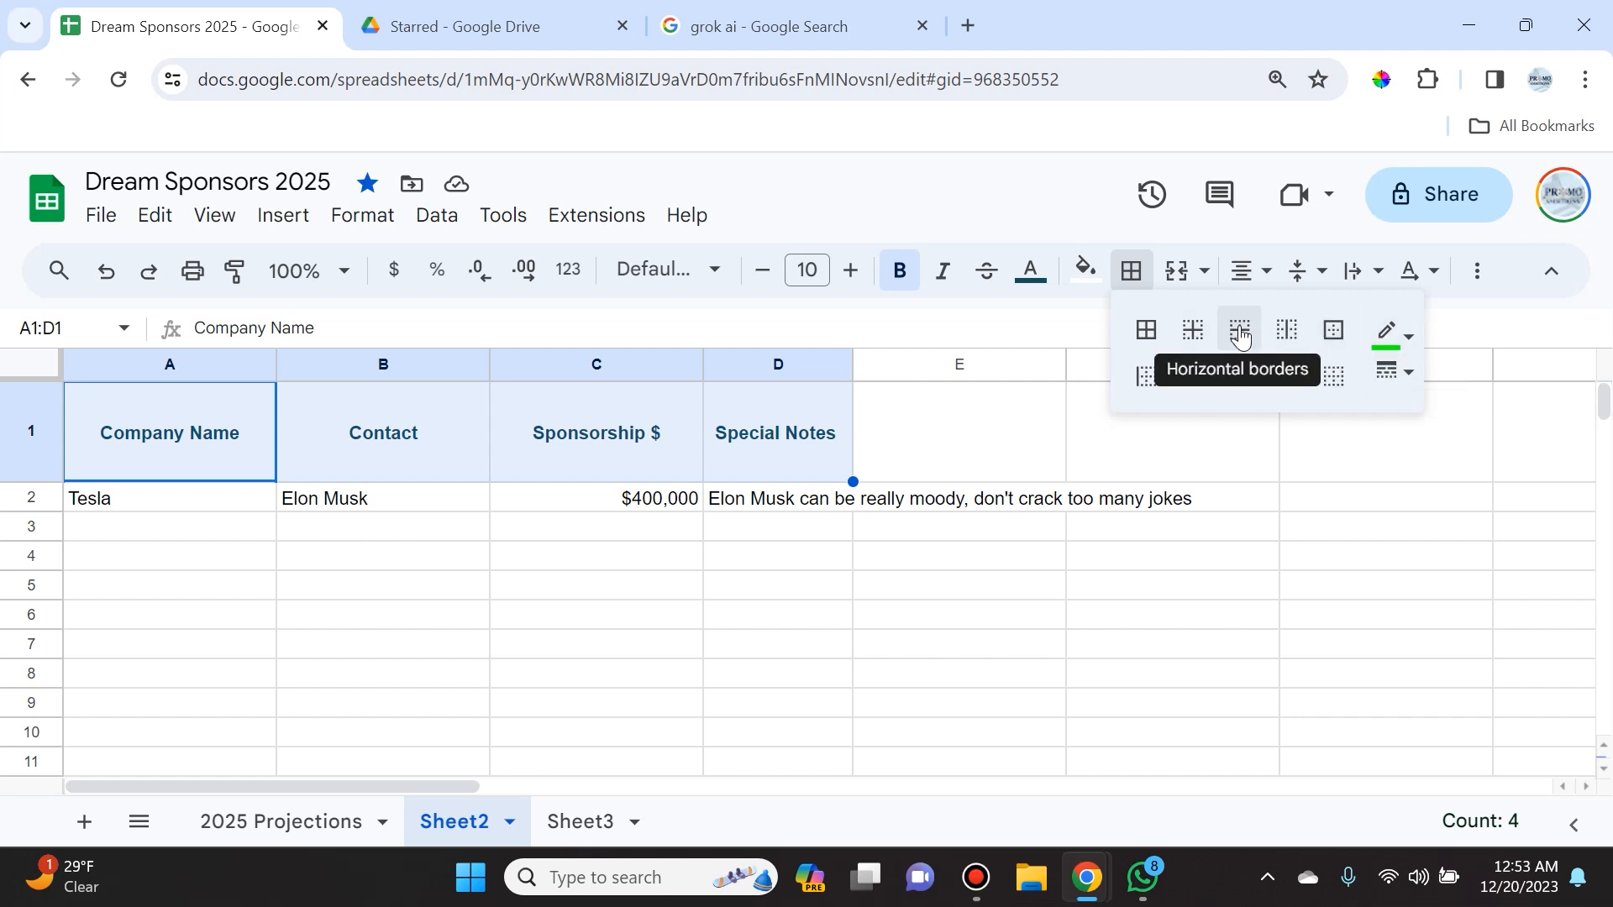
left_click(1197, 341)
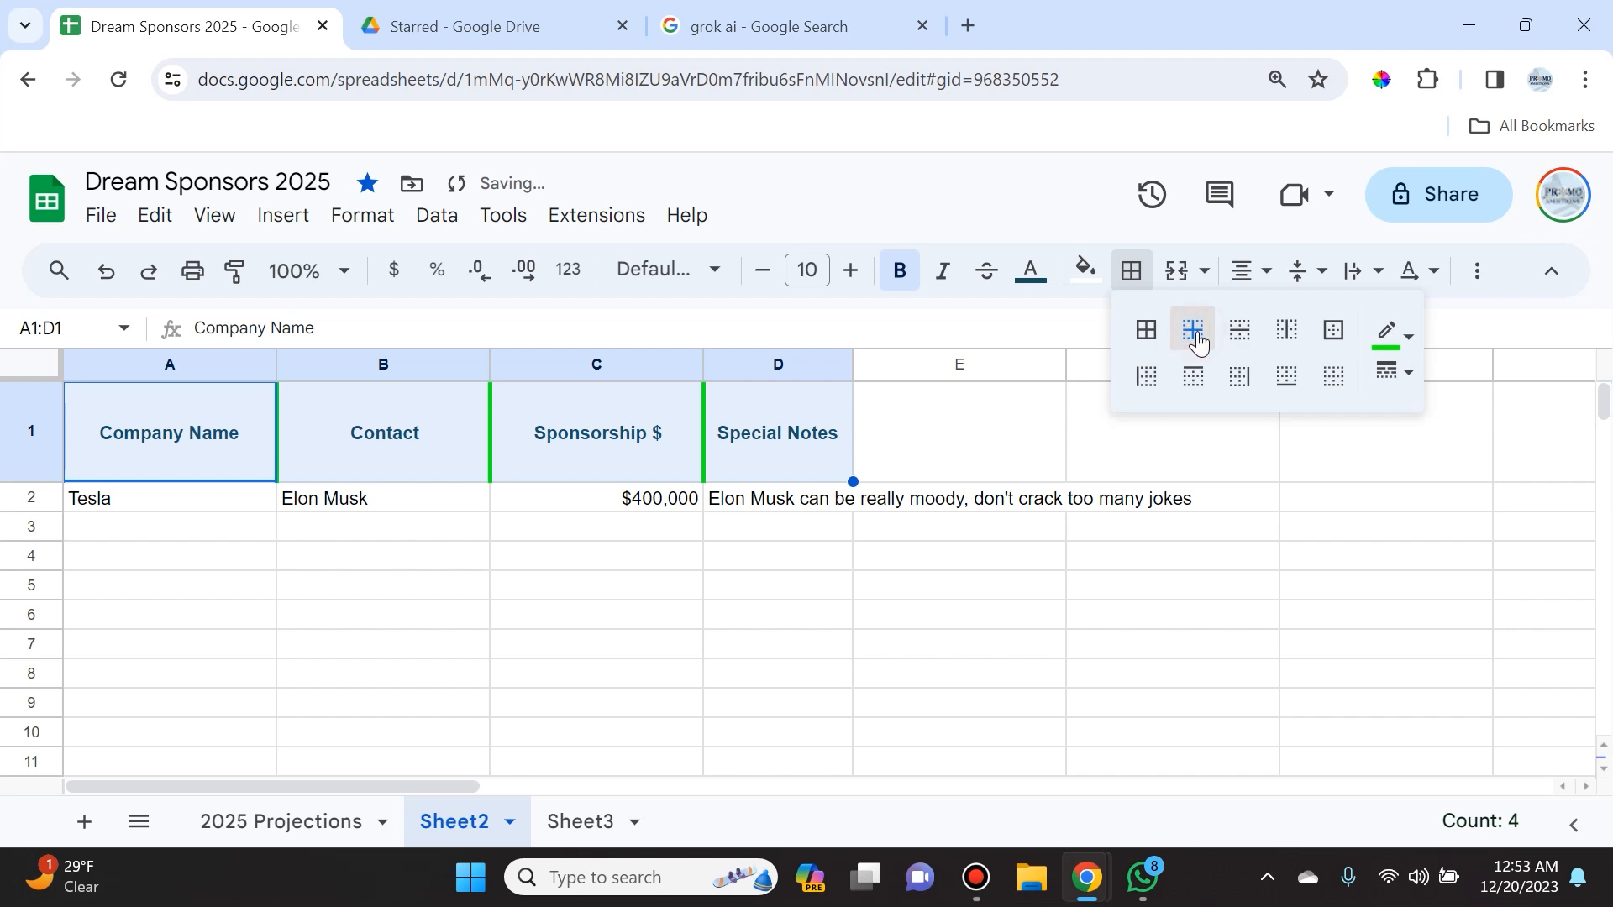
left_click(1391, 335)
left_click(1359, 460)
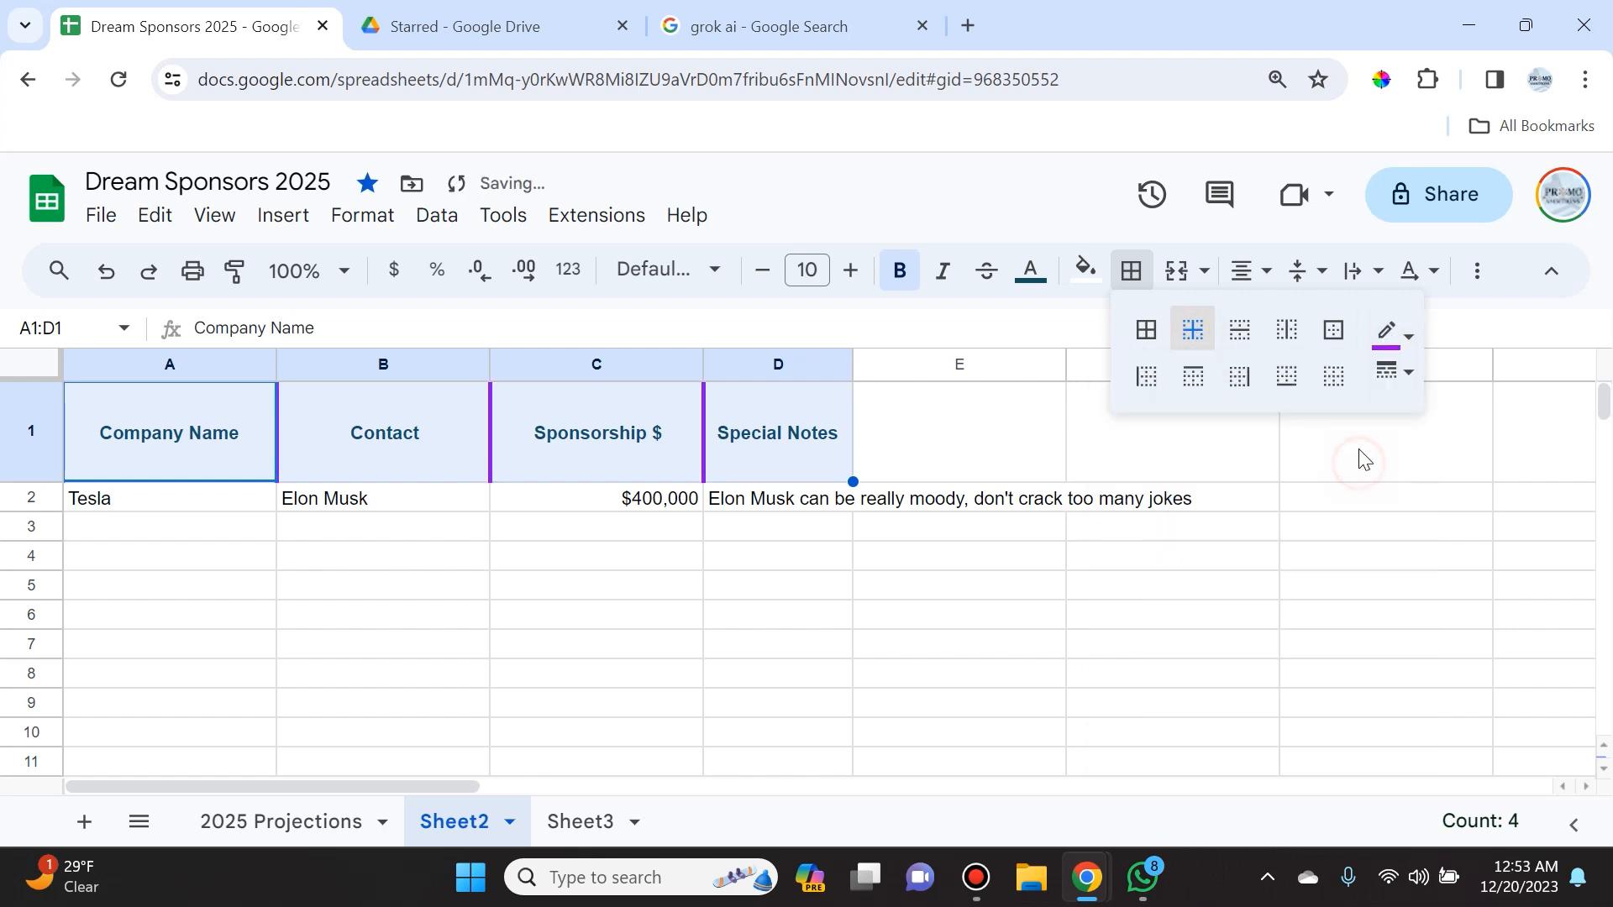
left_click(1397, 371)
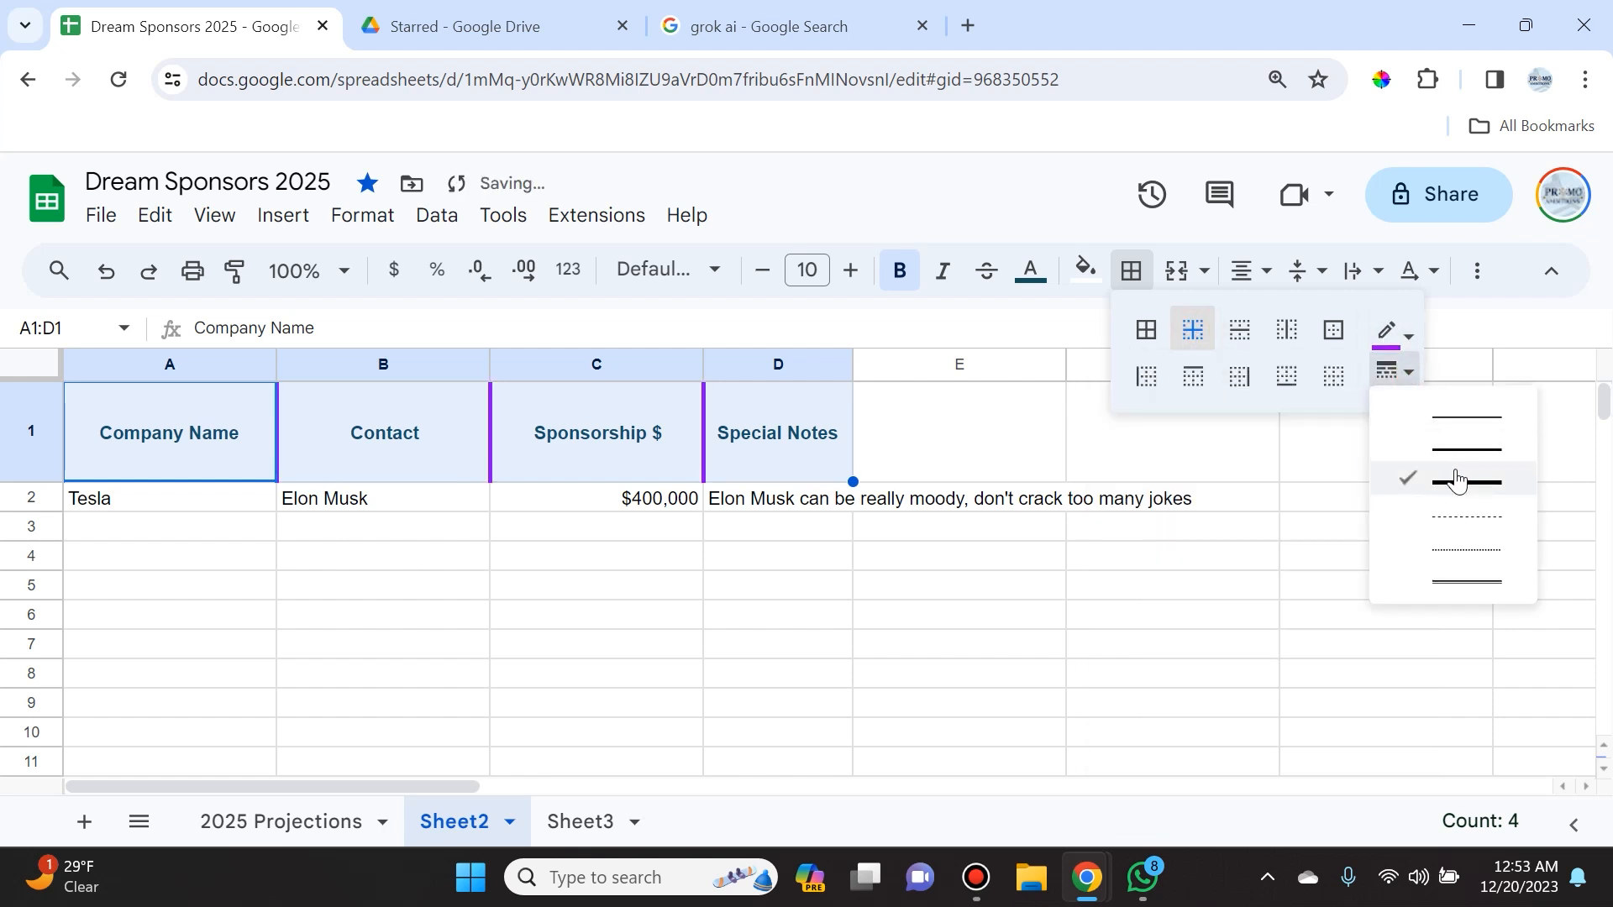
left_click(1454, 422)
left_click(589, 647)
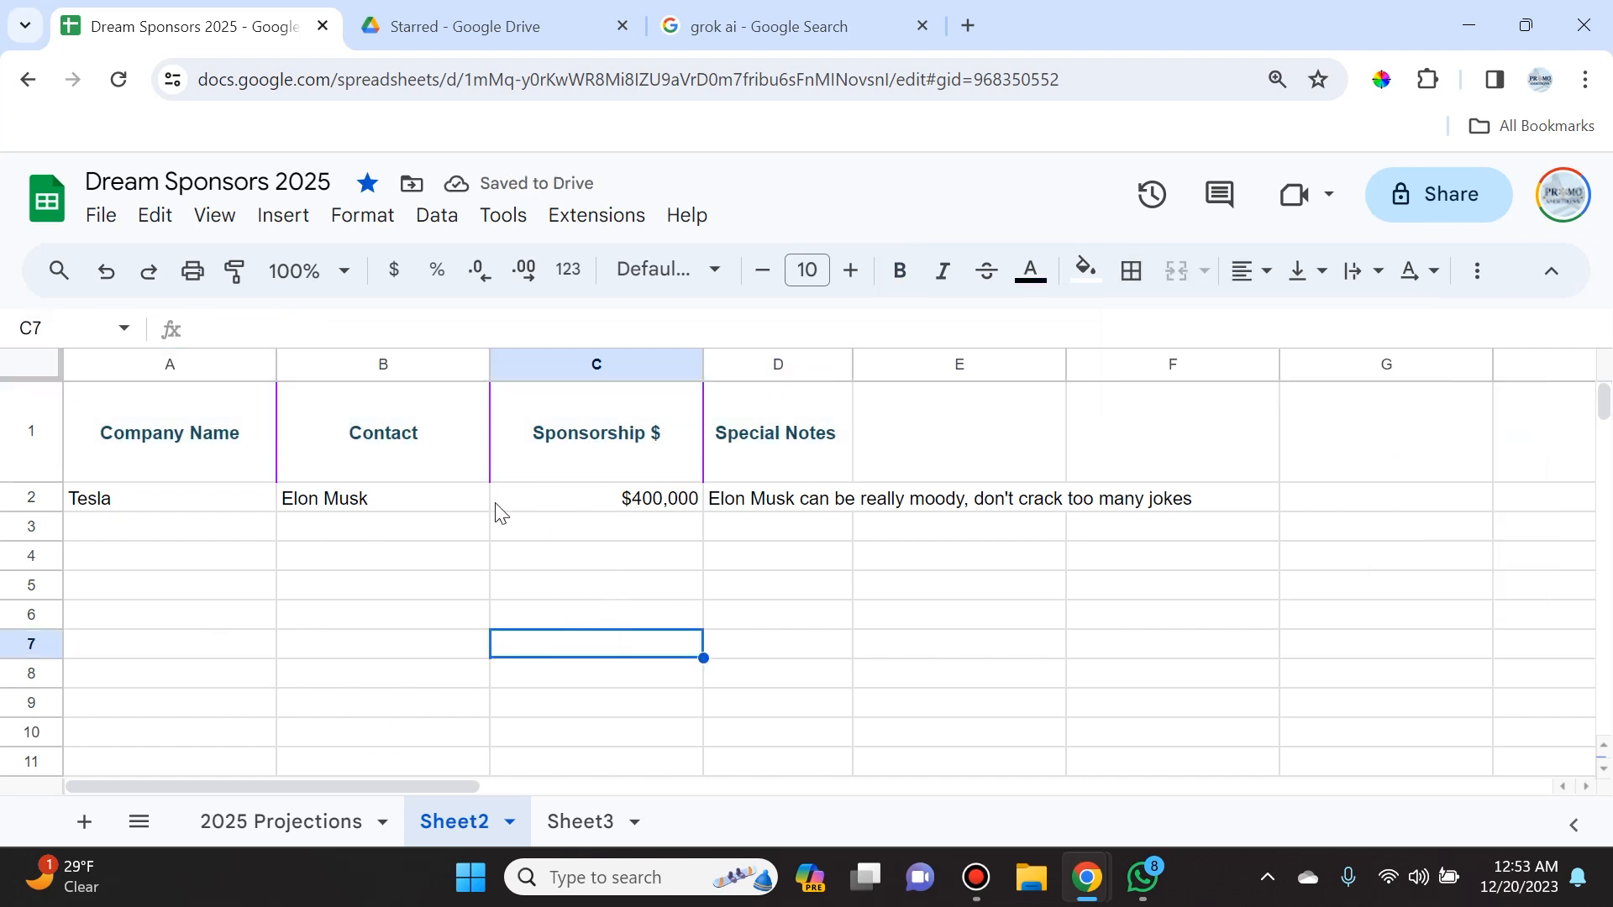
- Fill the Special Notes header cell with cyan and change its text colour to white
left_click_drag(183, 433, 777, 435)
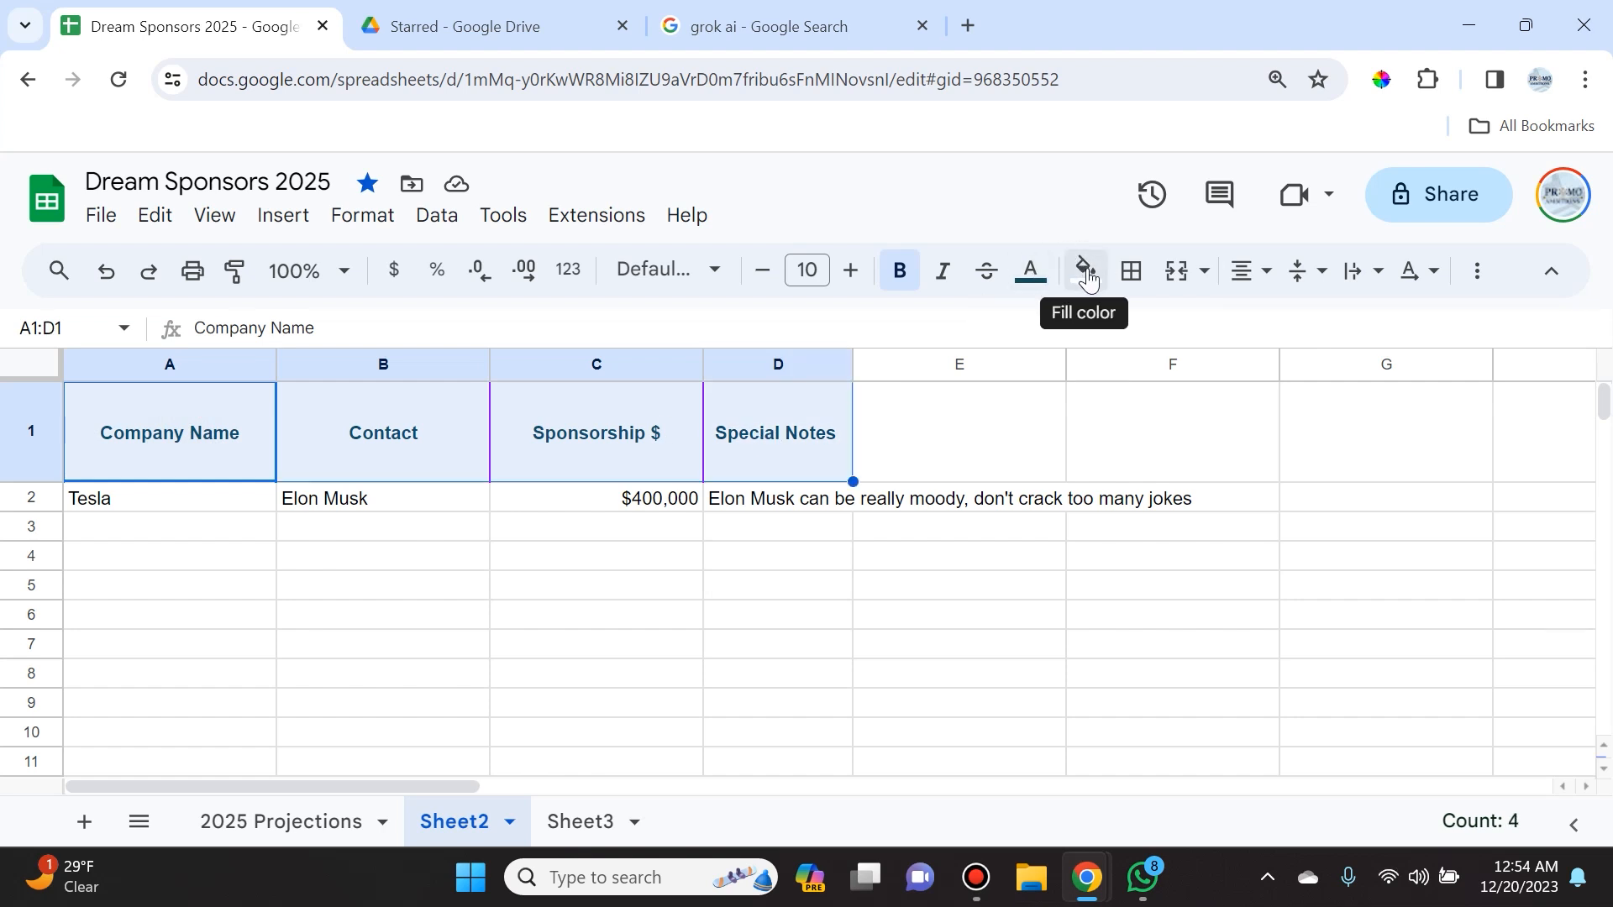
left_click(966, 611)
left_click(796, 446)
left_click(1089, 270)
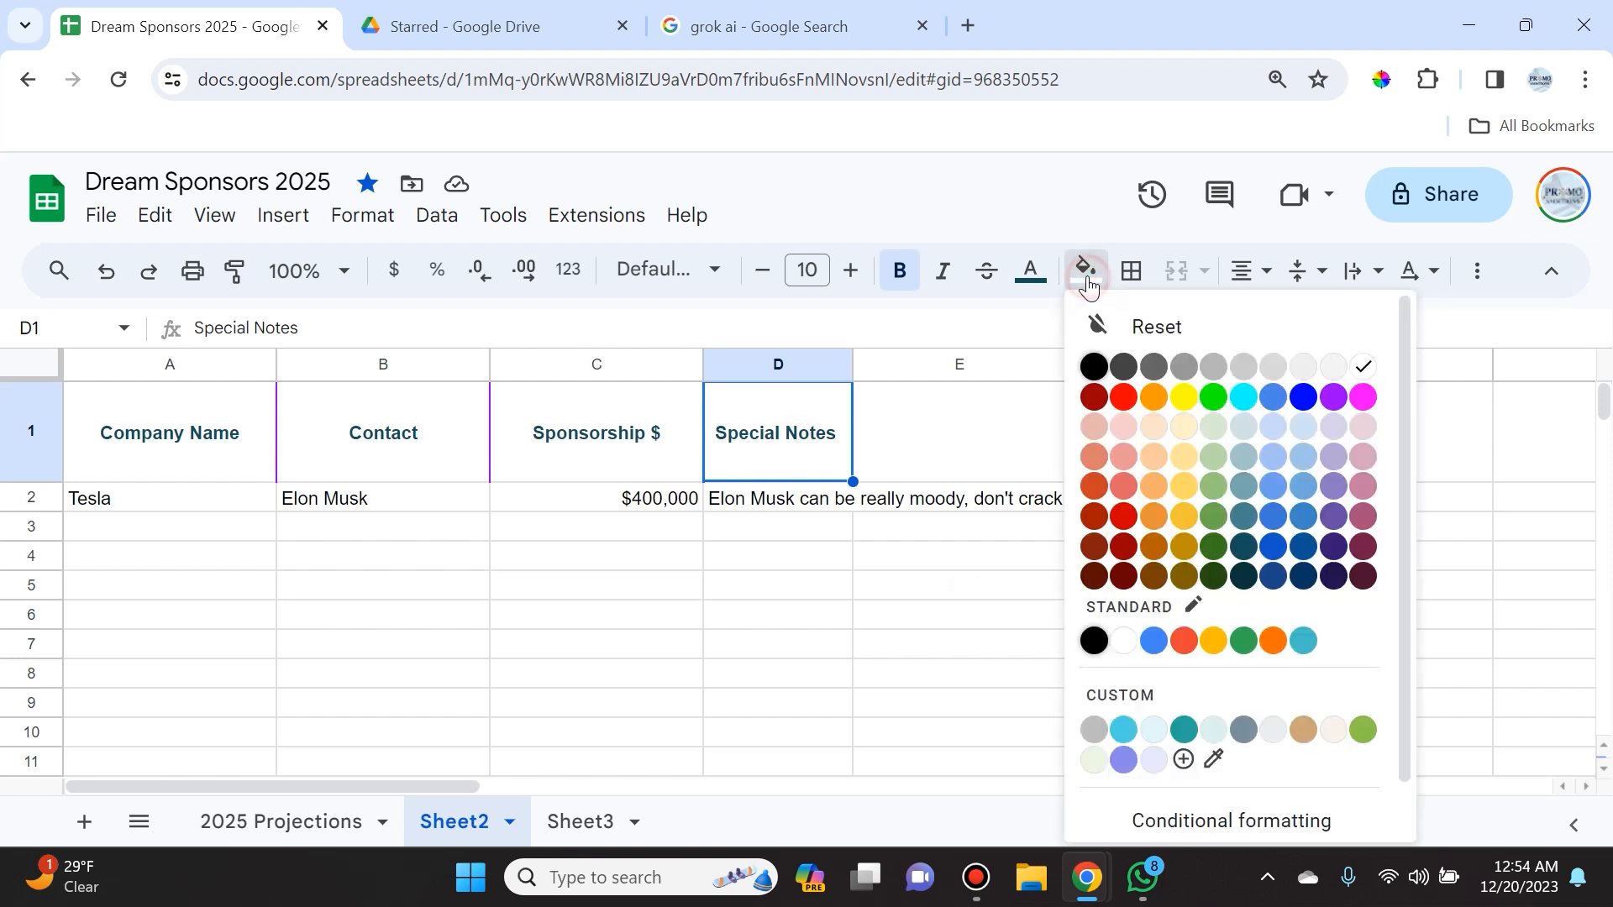
left_click(1240, 395)
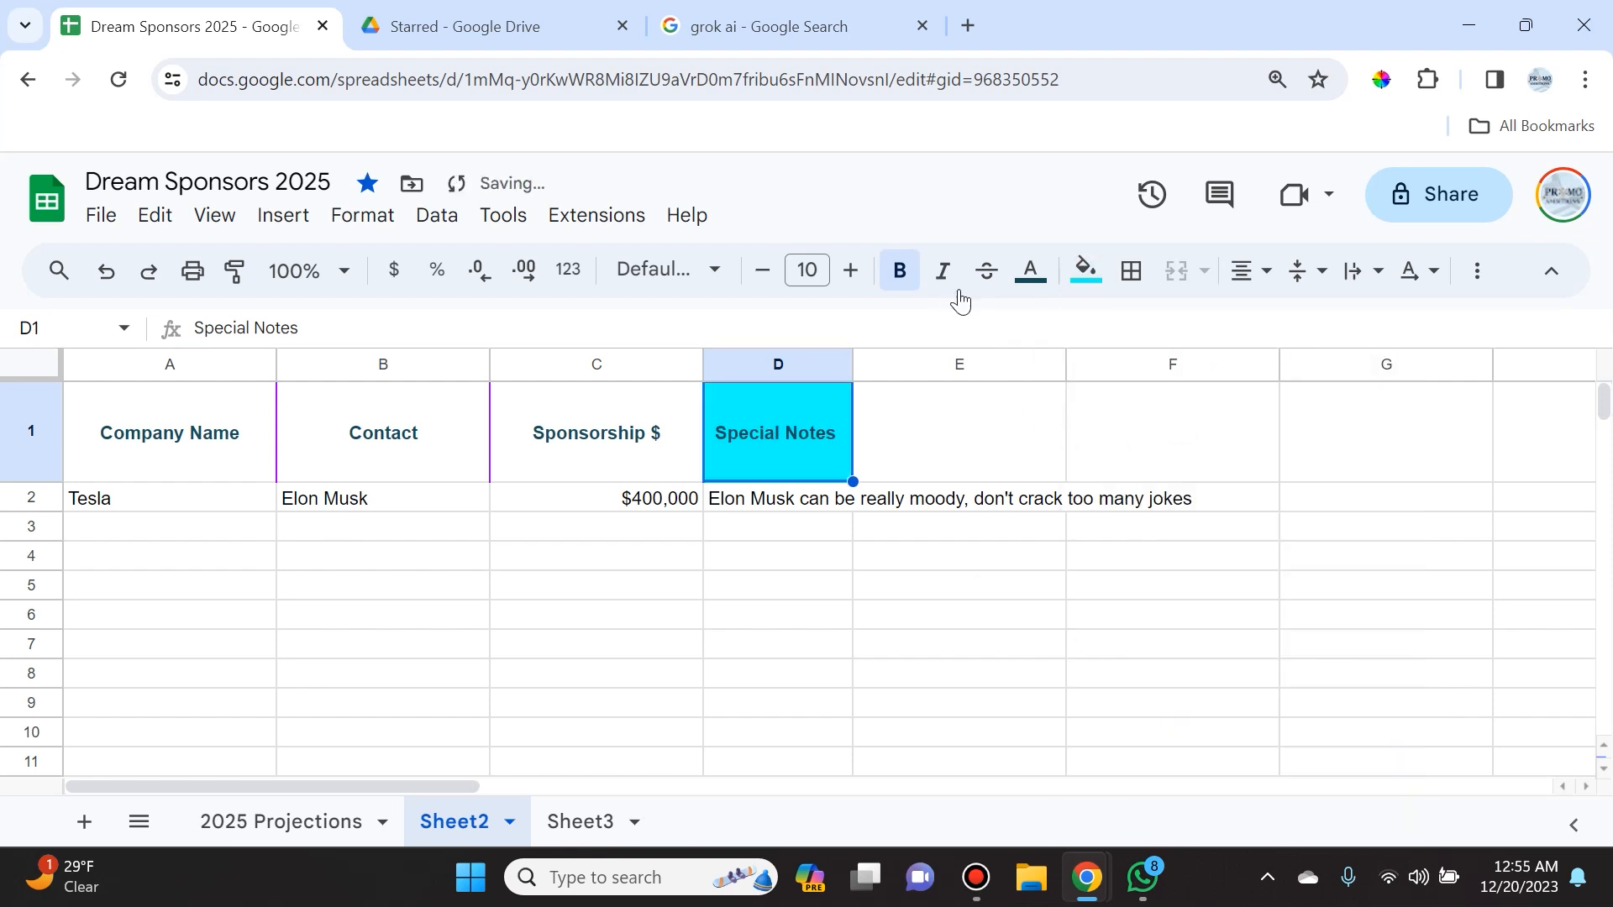
left_click(1031, 271)
left_click(1308, 366)
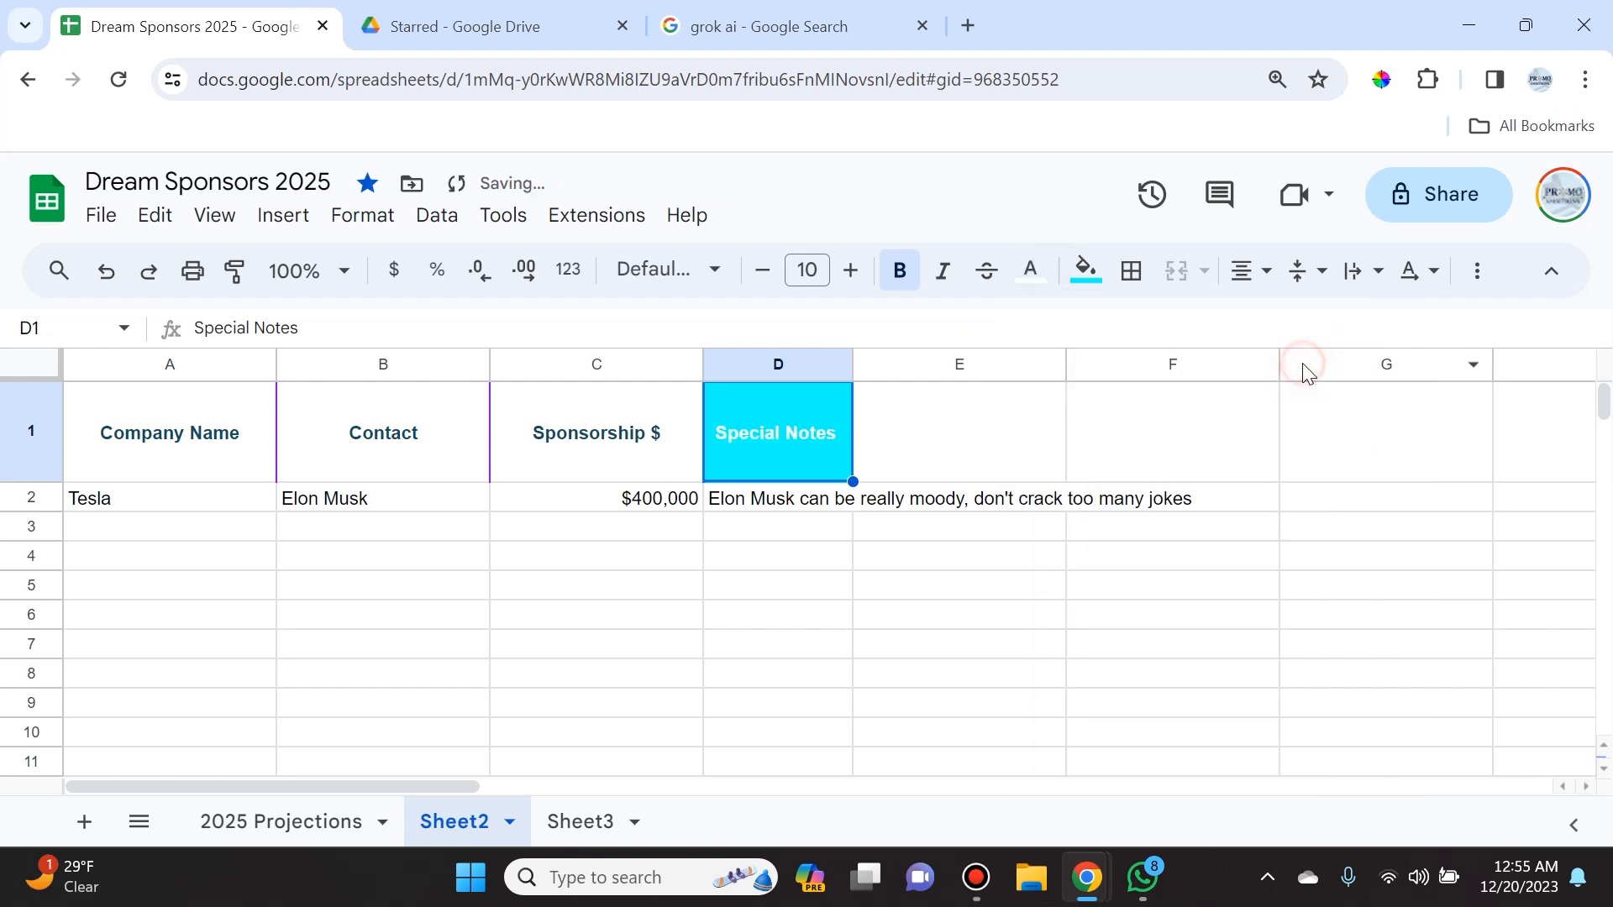
left_click(944, 435)
left_click(876, 672)
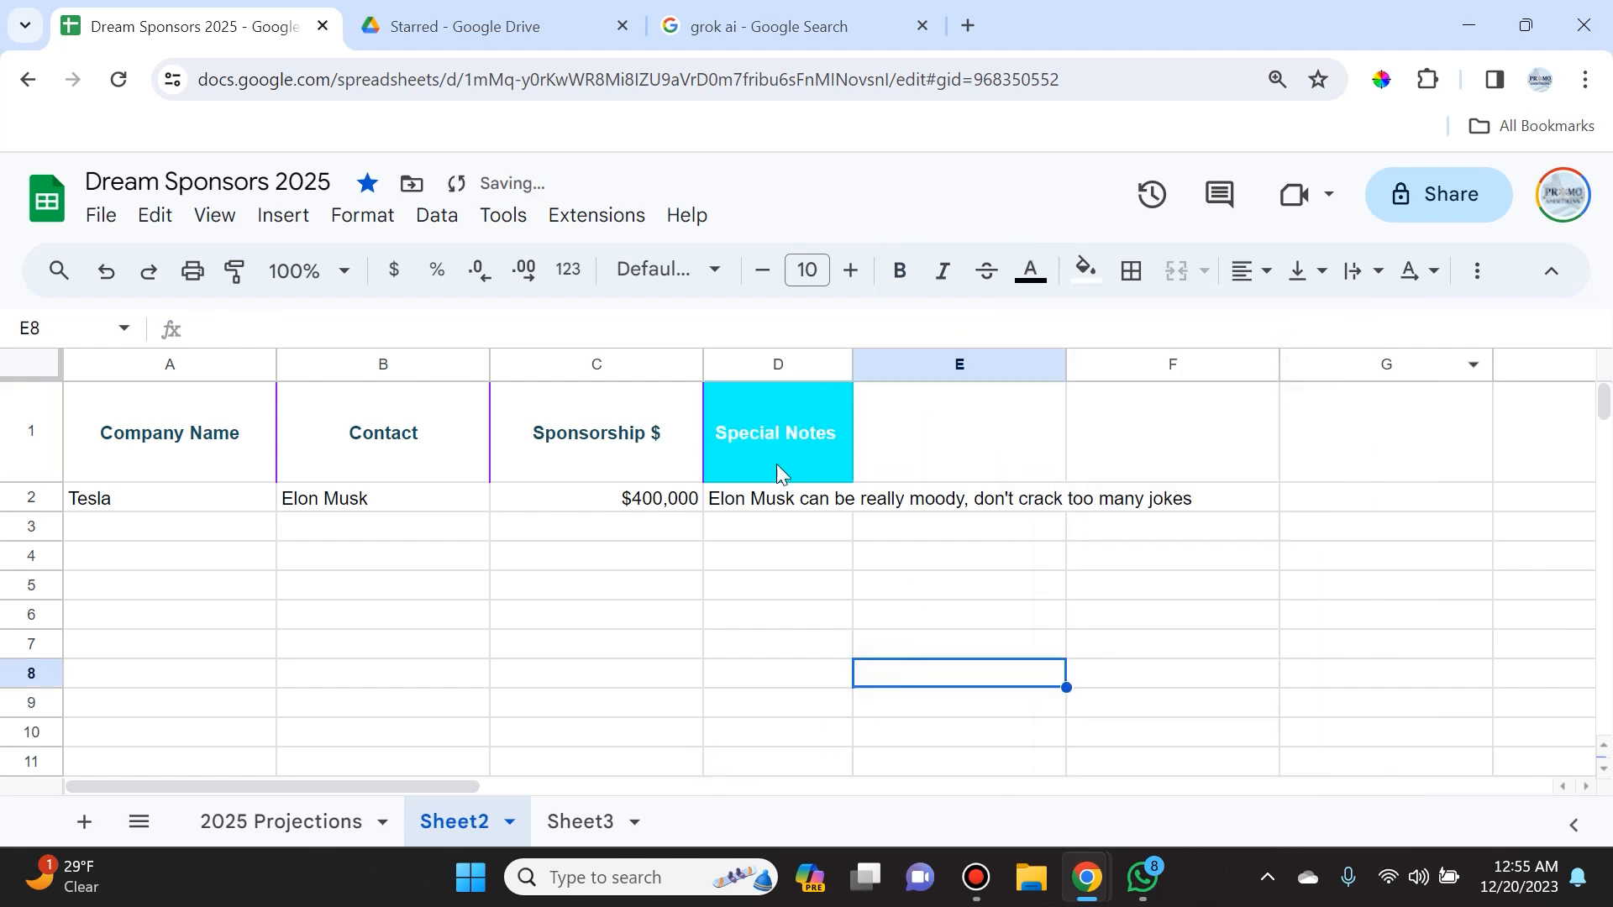
- Undo the text colour and fill changes on the Special Notes header
key("ctrl+z")
key("ctrl+z")
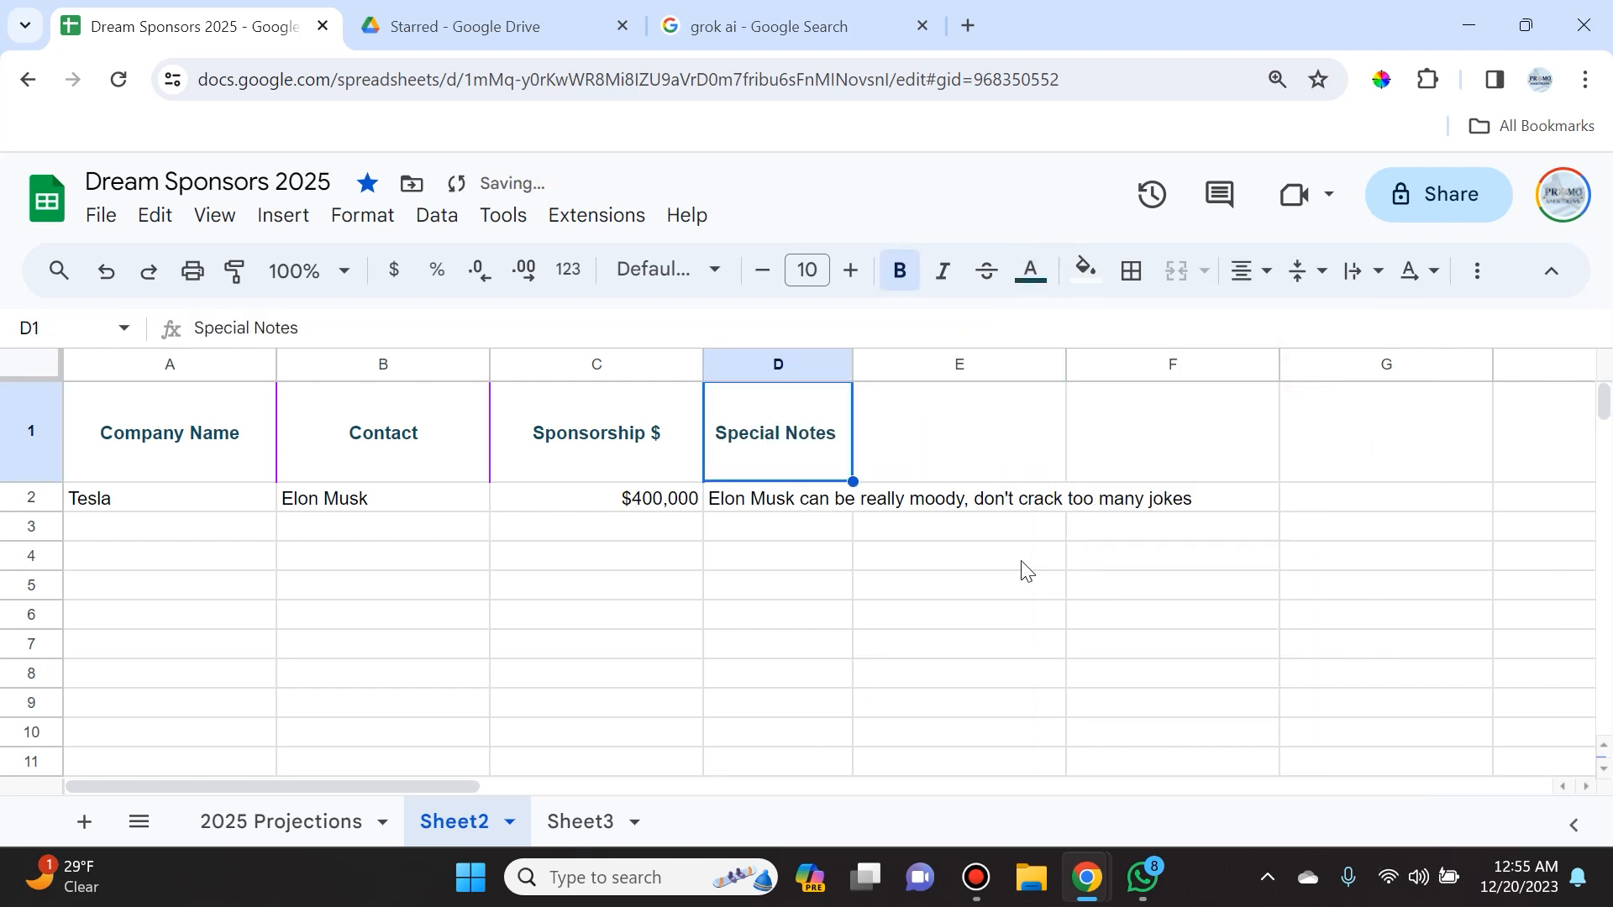
left_click(40, 430)
left_click(311, 580)
- Start a conditional formatting rule for the headers in A1:D1
left_click_drag(139, 435, 764, 415)
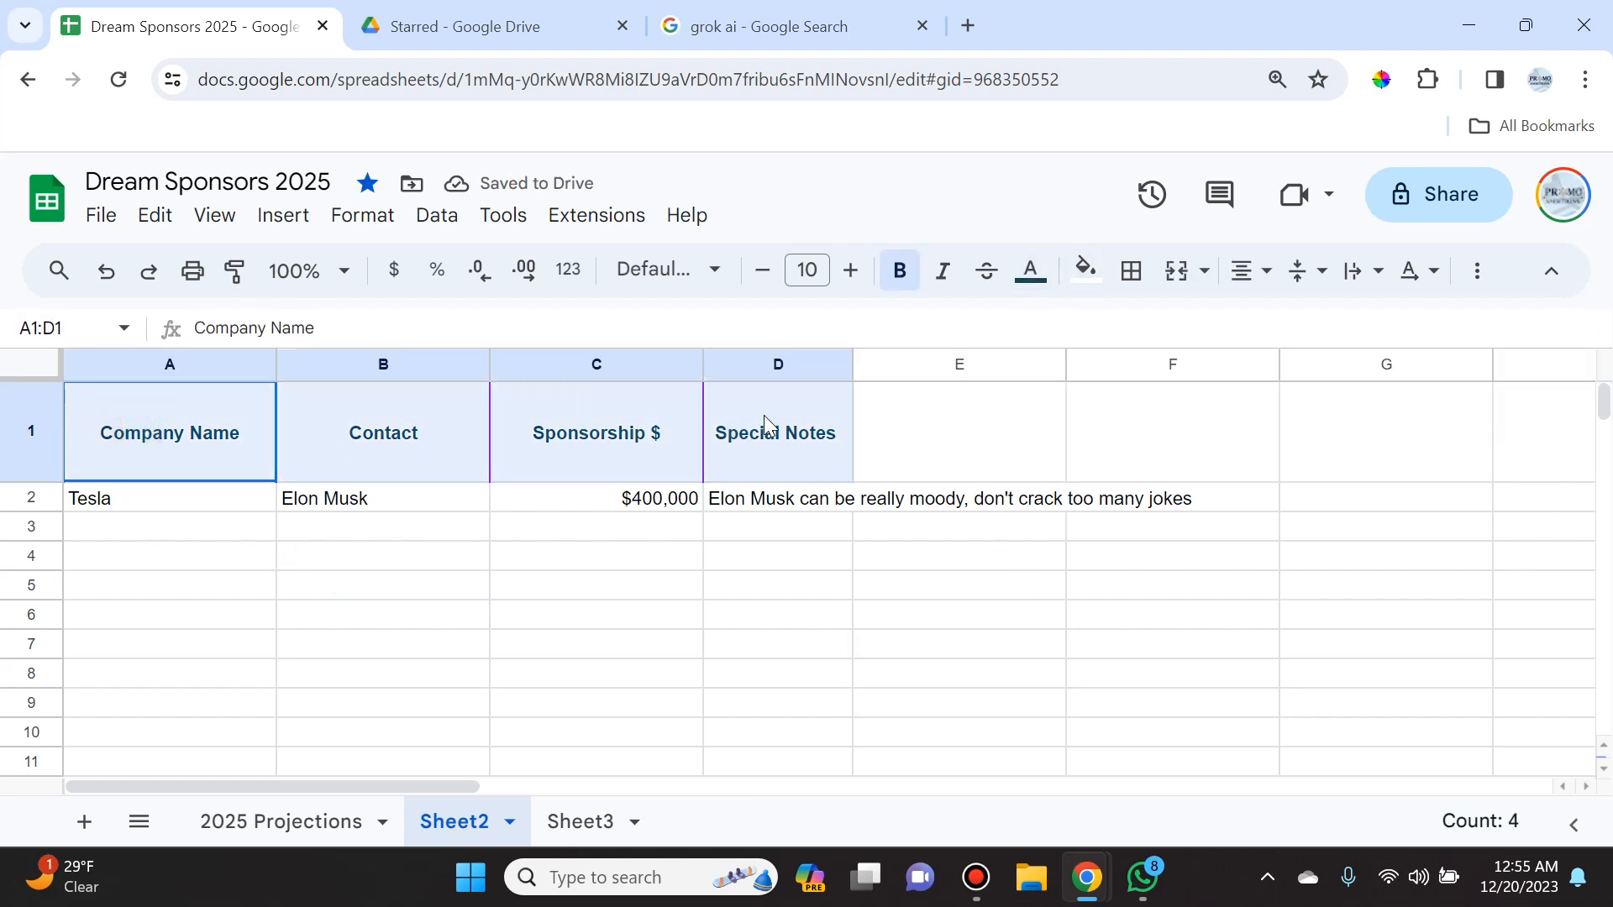
left_click(1081, 272)
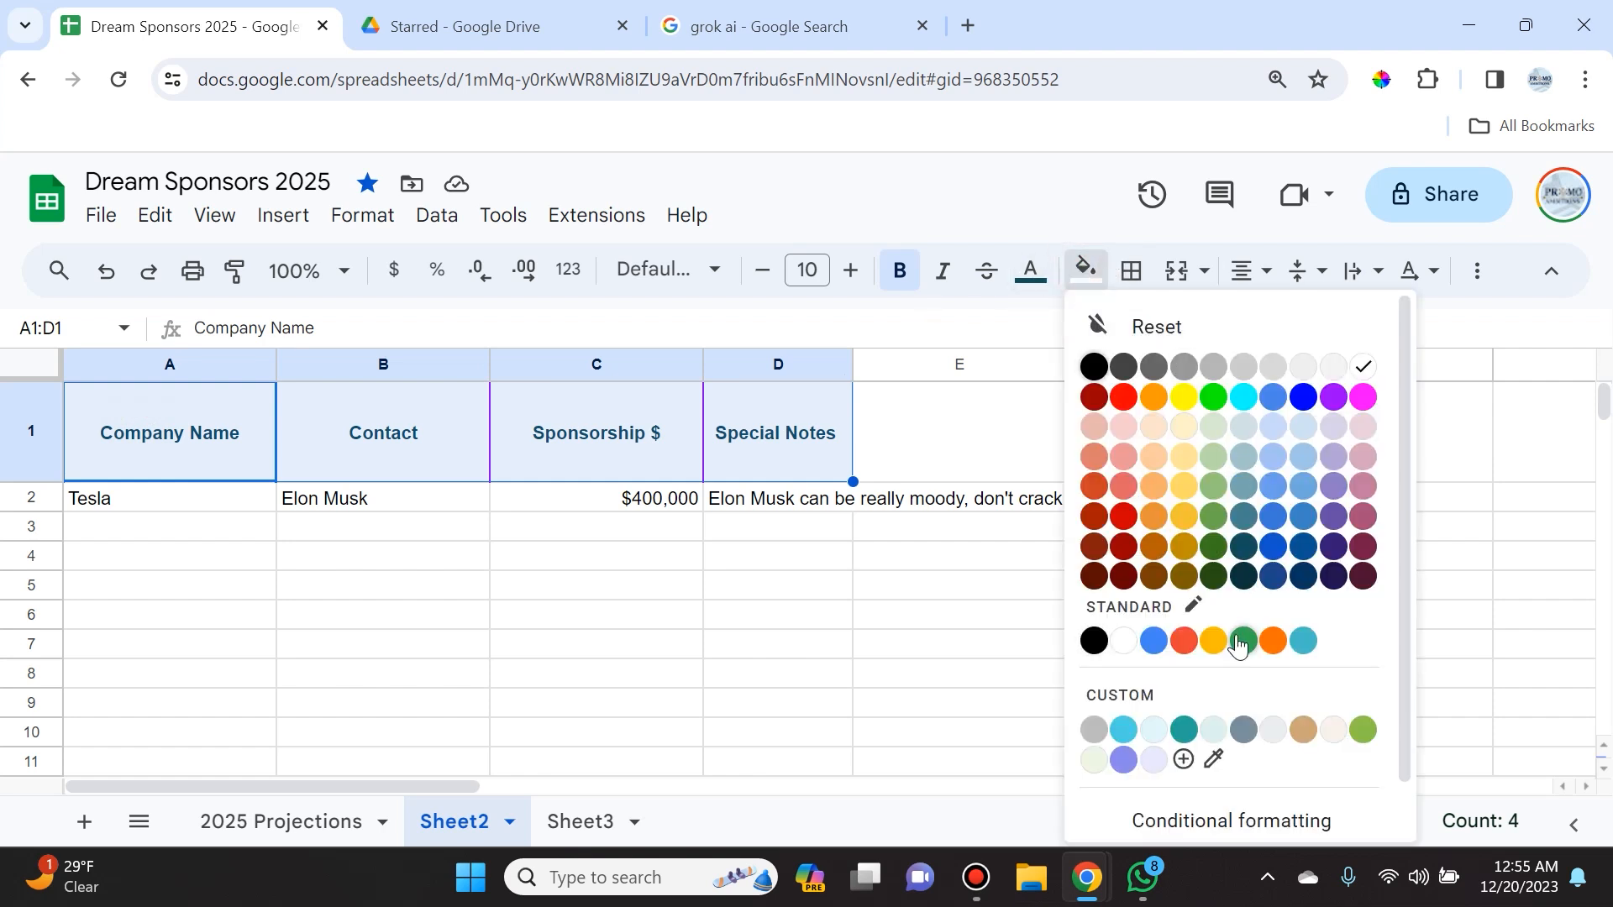
scroll(1257, 670, "down", 1)
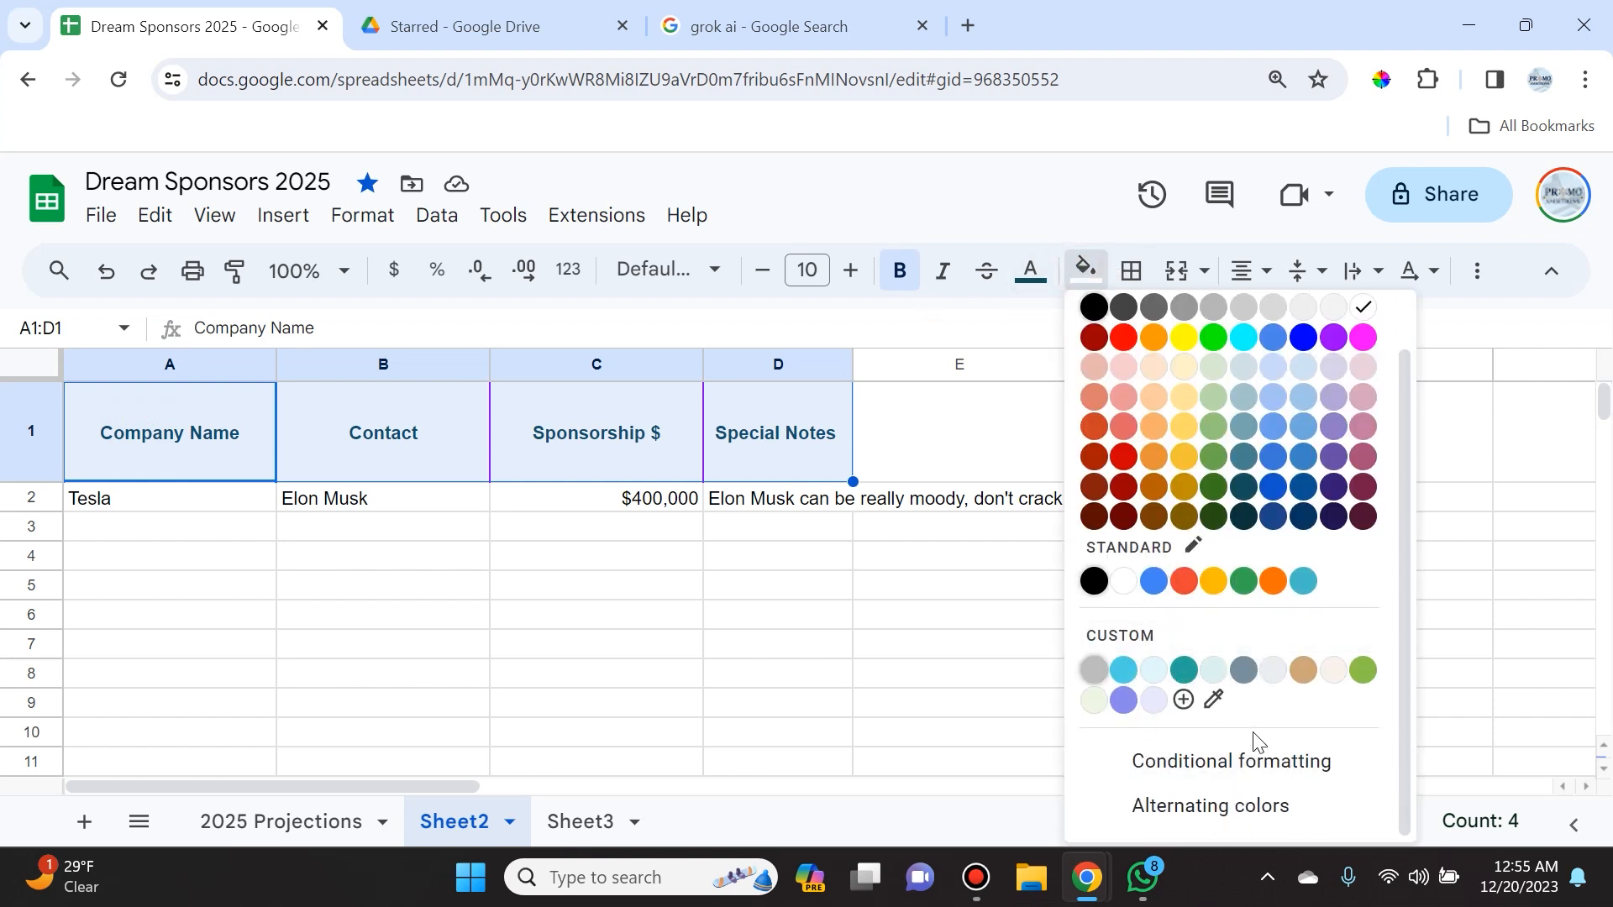
left_click(1193, 761)
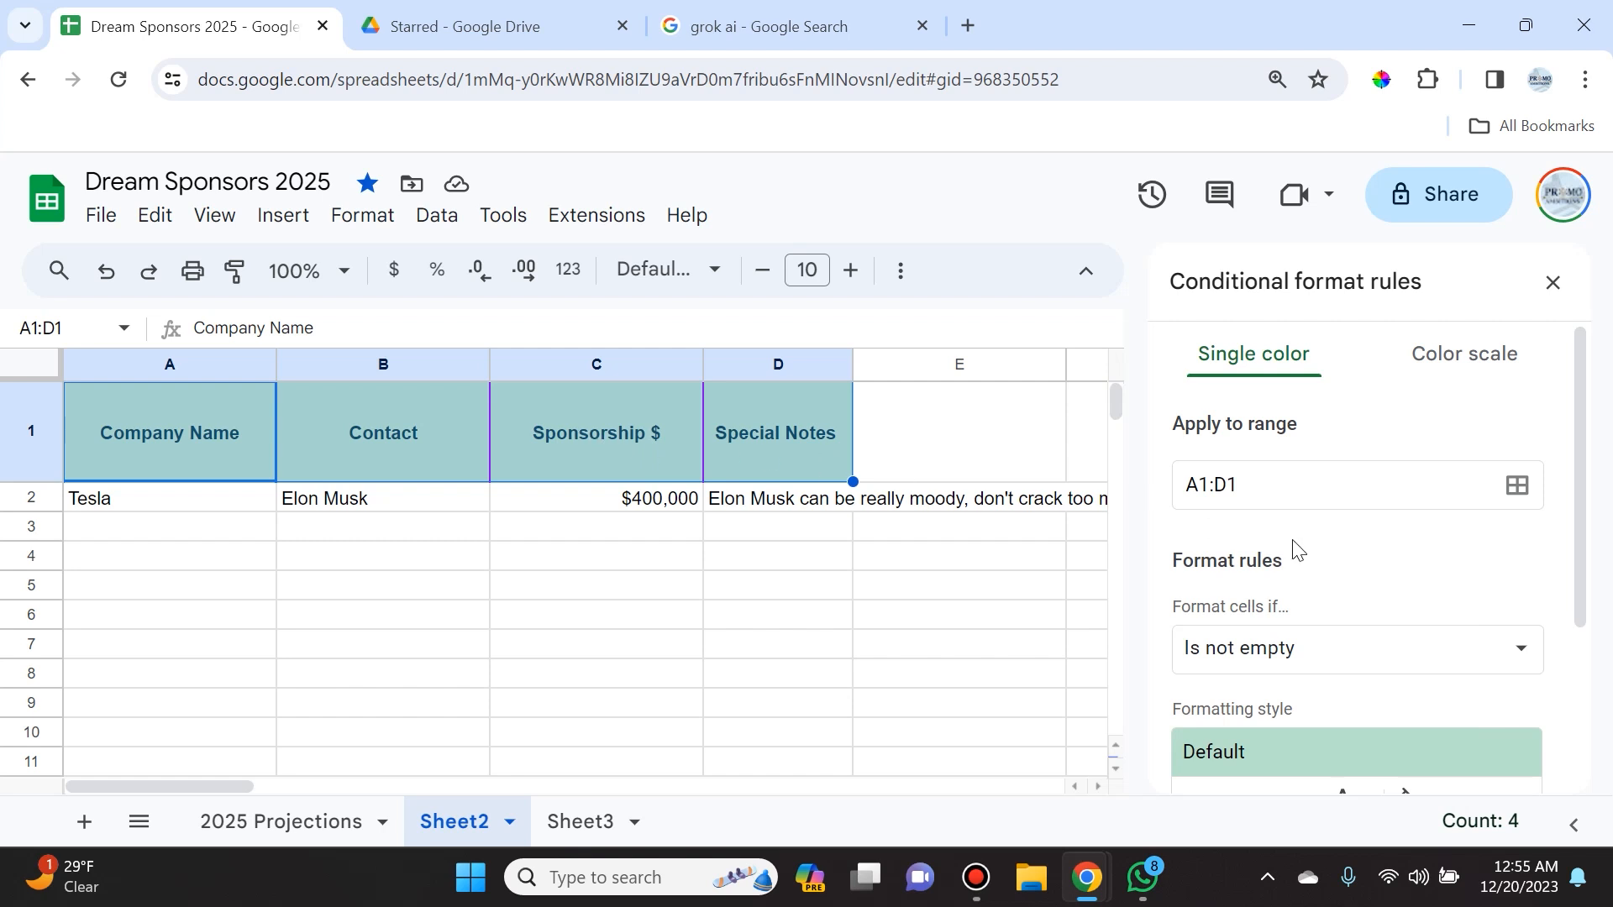
- Set the rule for A1:D1 to format cells whose text contains "Contact", using the default green style
left_click(1359, 649)
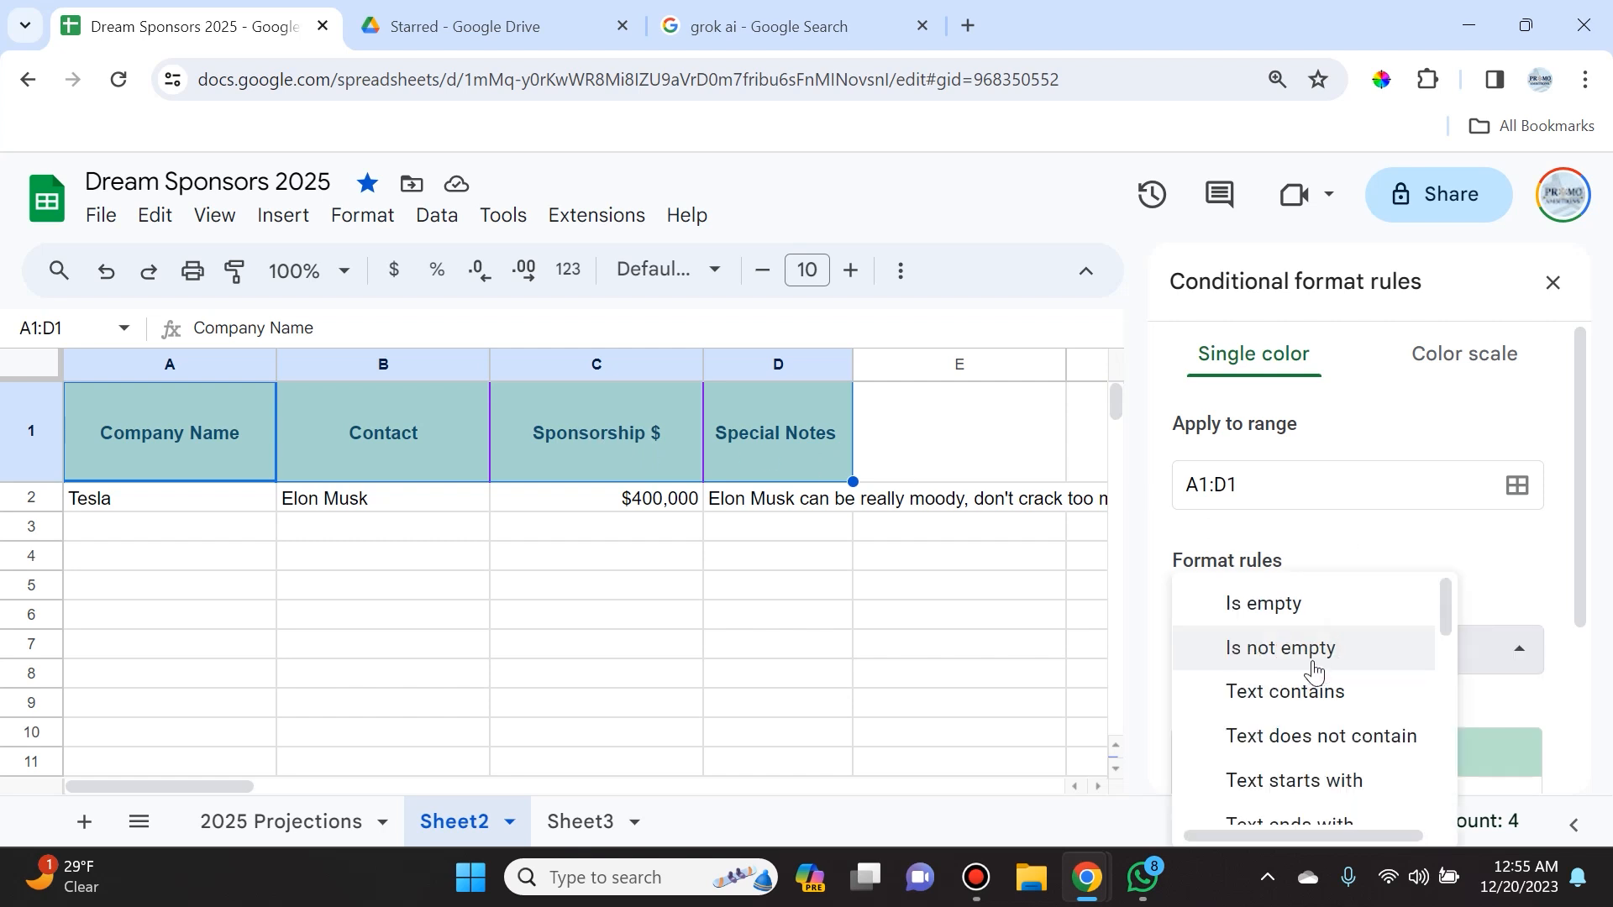
scroll(1372, 720, "down", 2)
scroll(1325, 684, "up", 2)
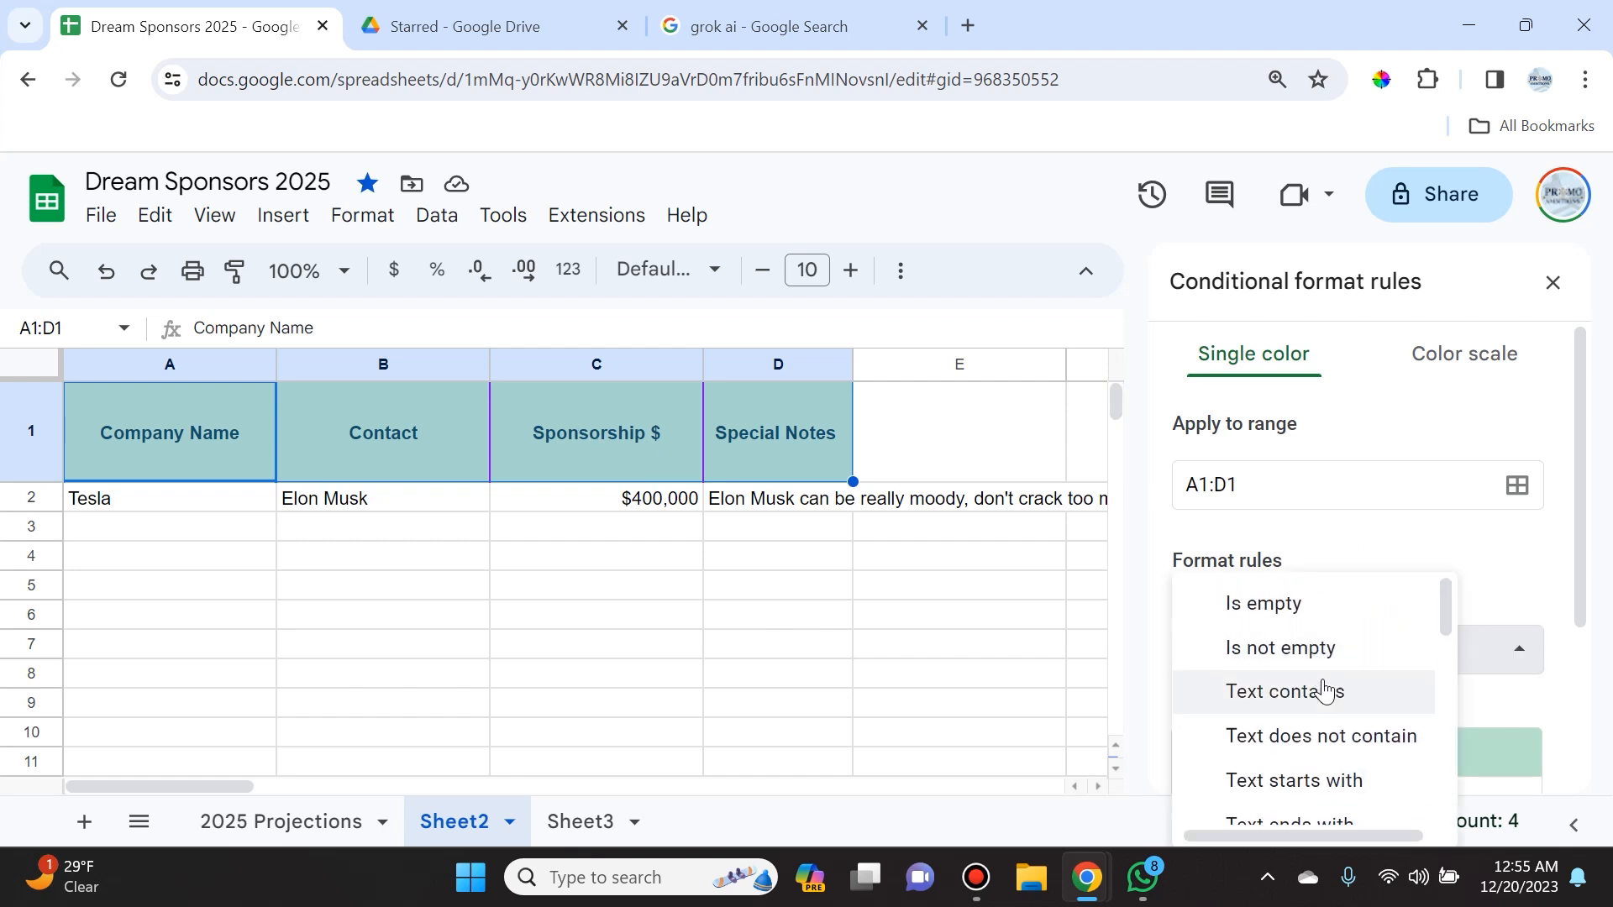
left_click(1320, 689)
scroll(1311, 688, "down", 3)
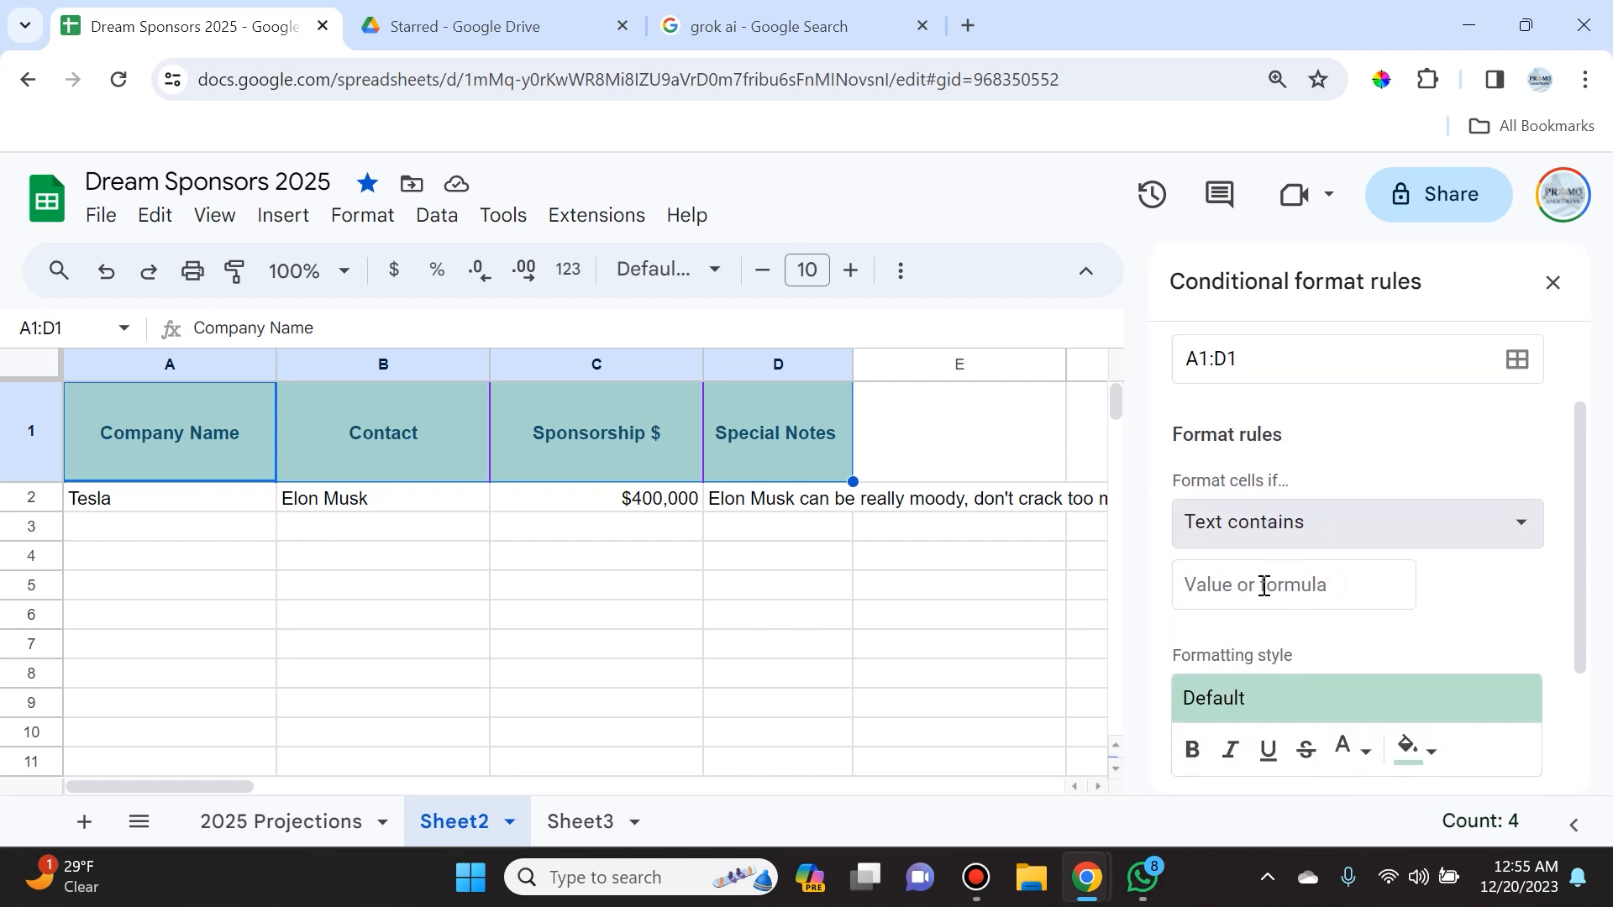
left_click(1264, 586)
type("Contact")
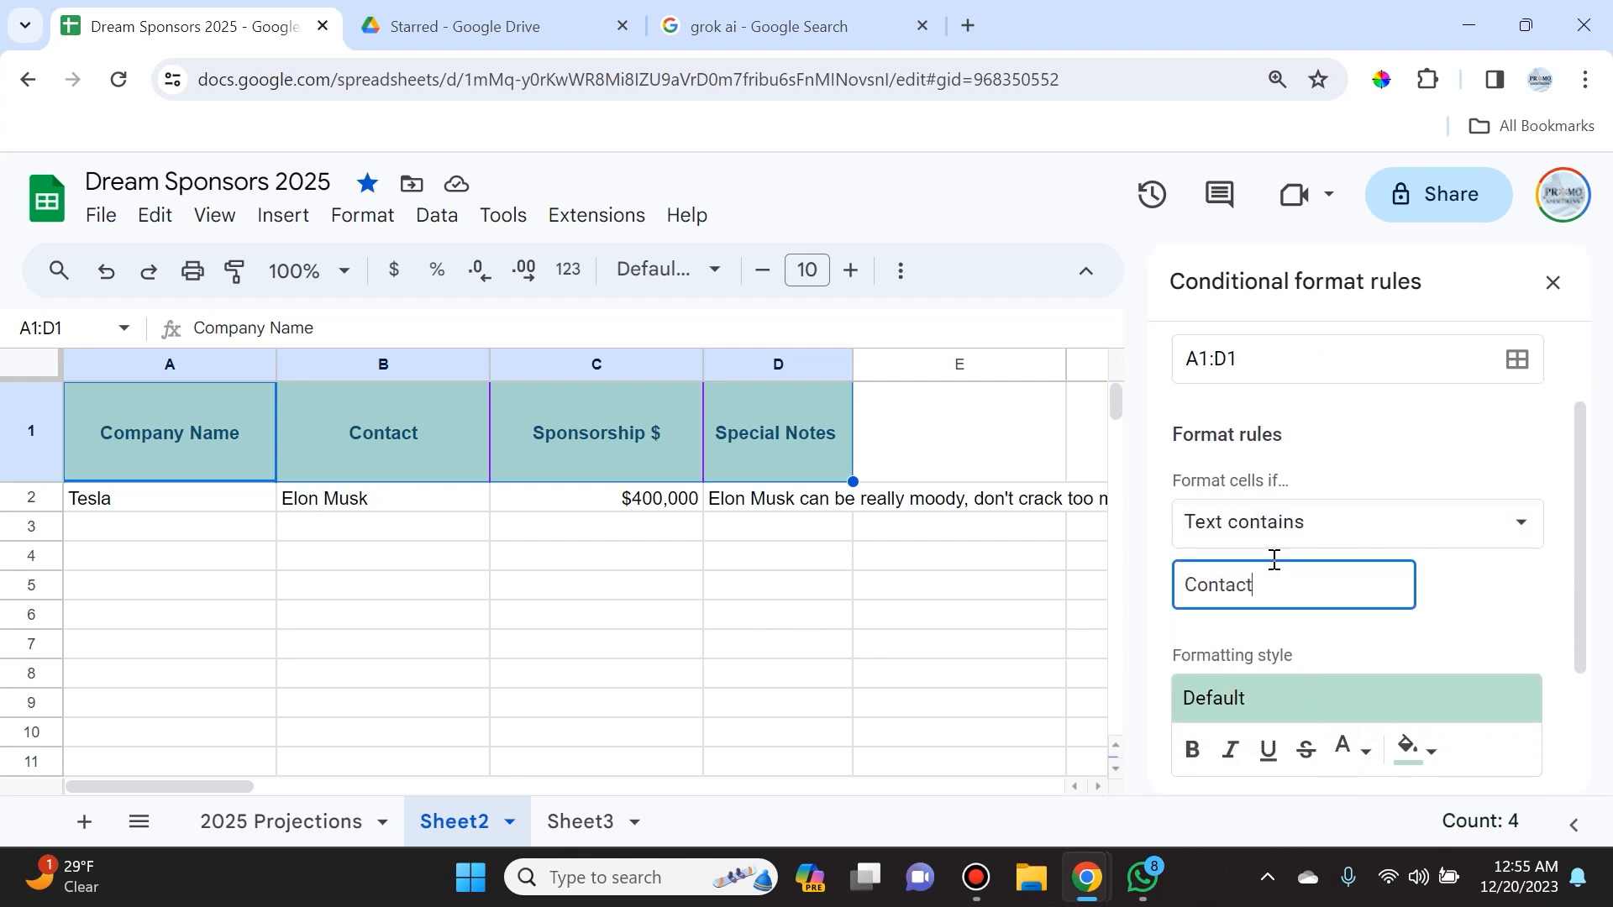
key("Return")
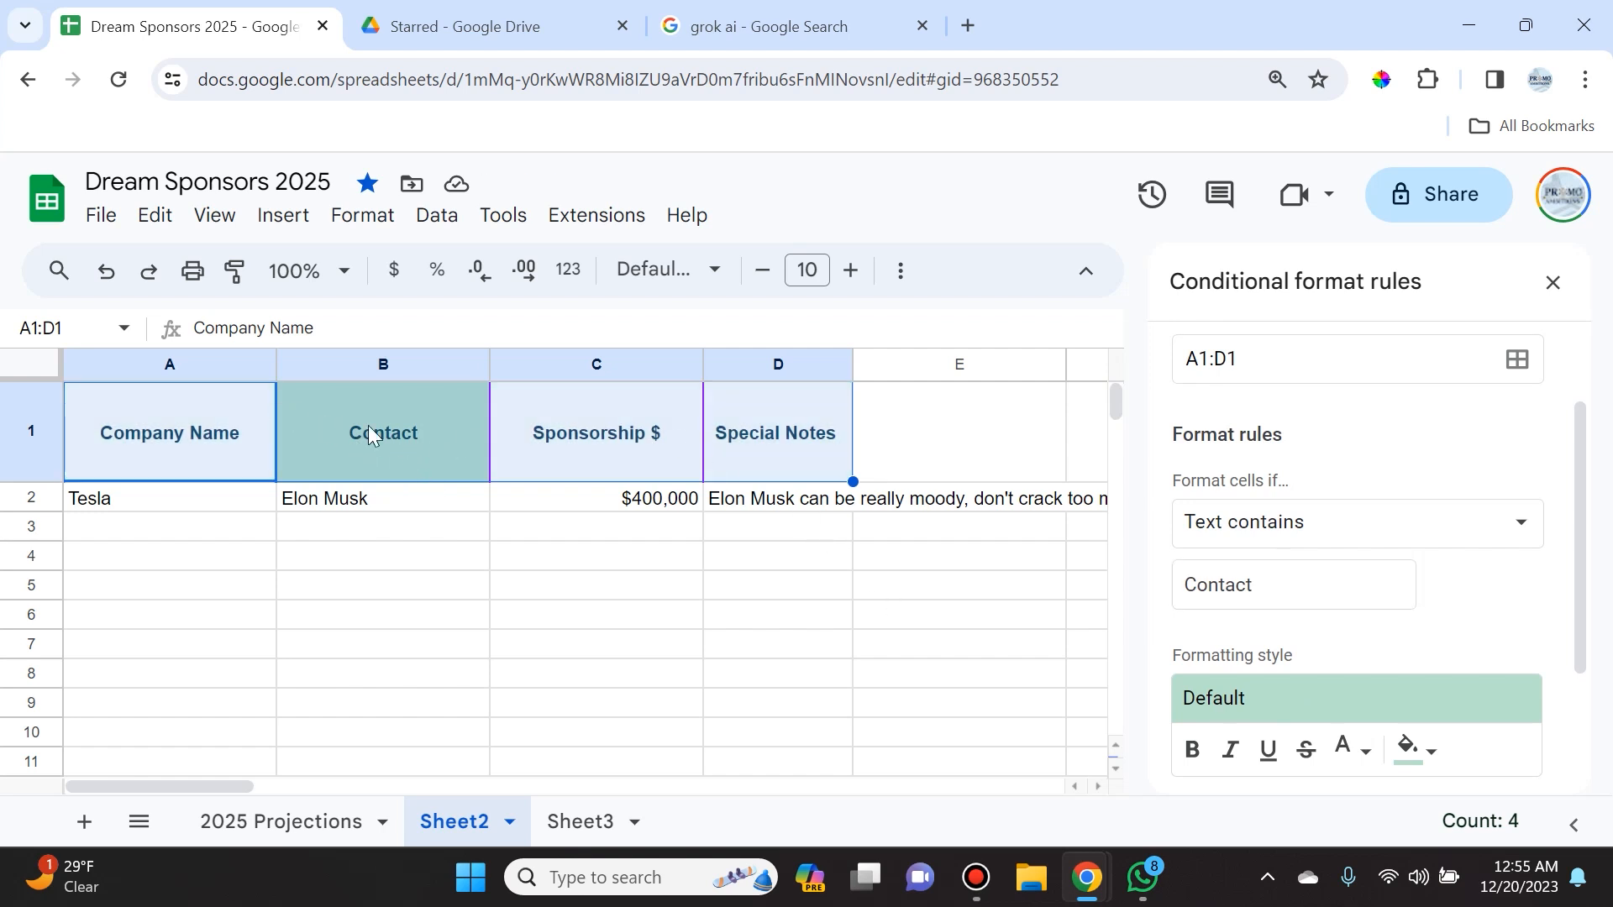
left_click(843, 670)
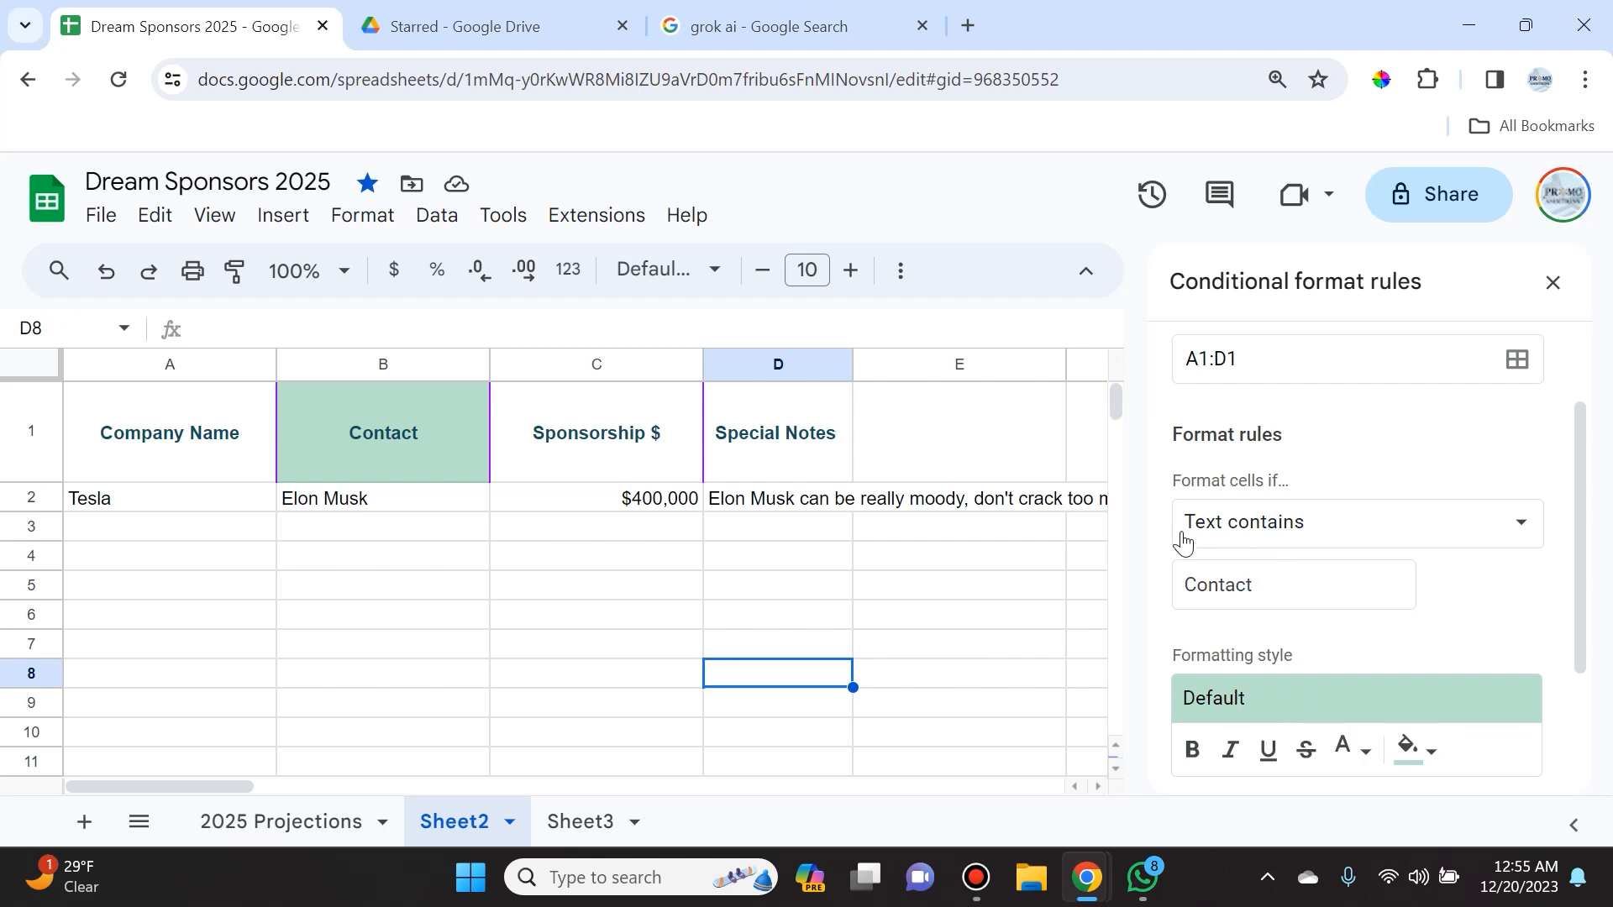
- Undo the conditional formatting rule on the headers and close the rule settings
key("ctrl+z")
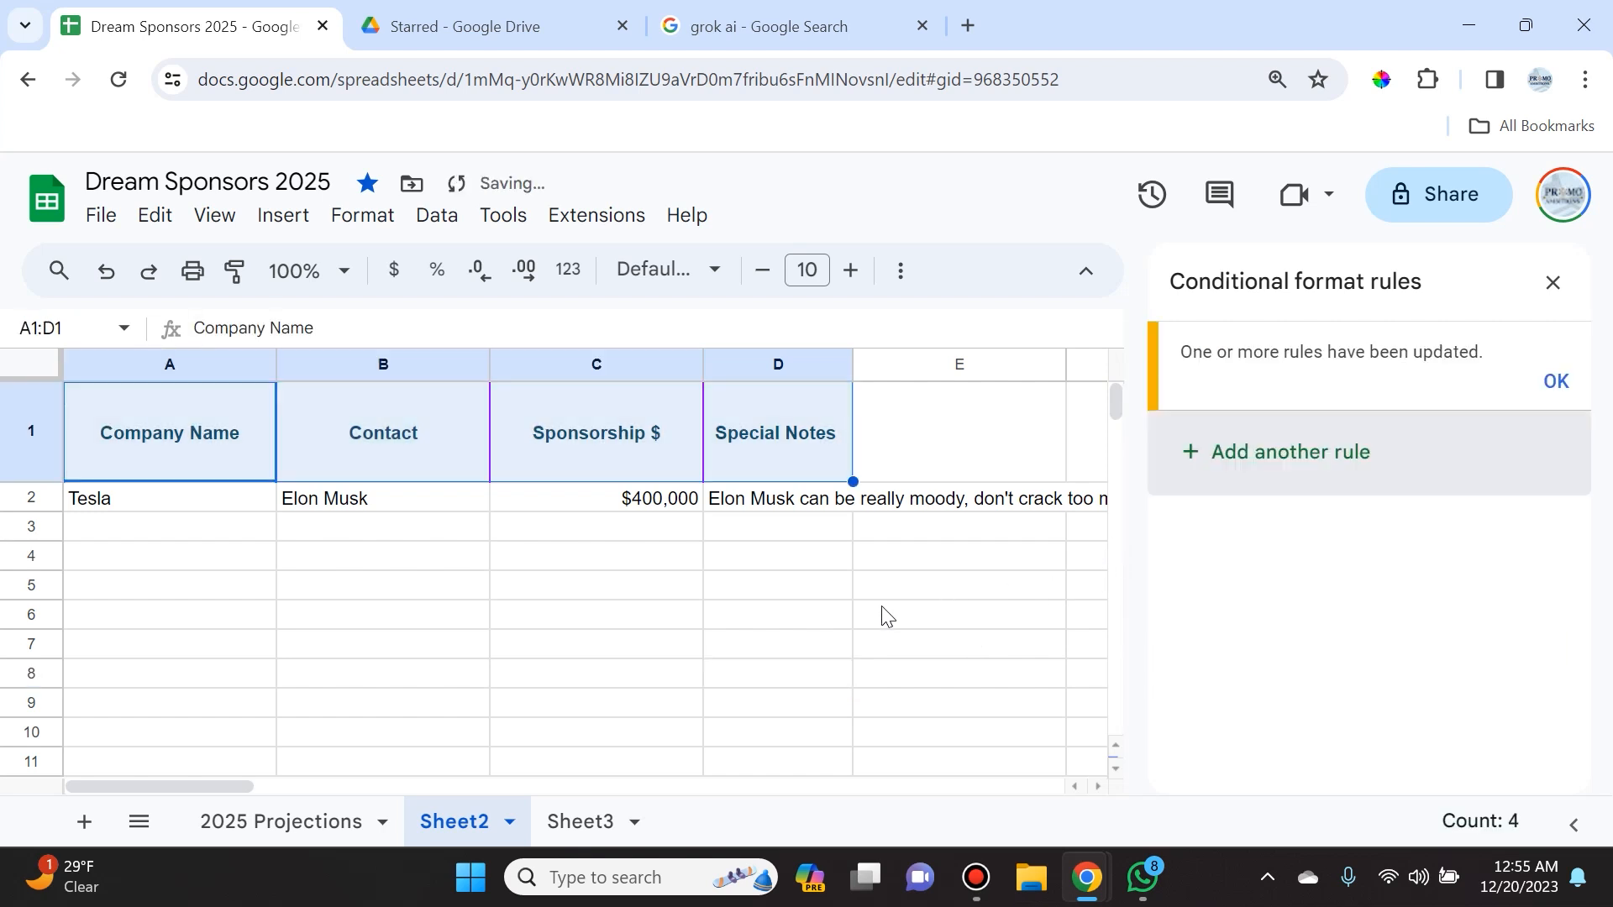
key("Escape")
- Apply alternating colors to A1:D1 using the default style with the blue header
left_click(1083, 271)
scroll(1231, 693, "down", 1)
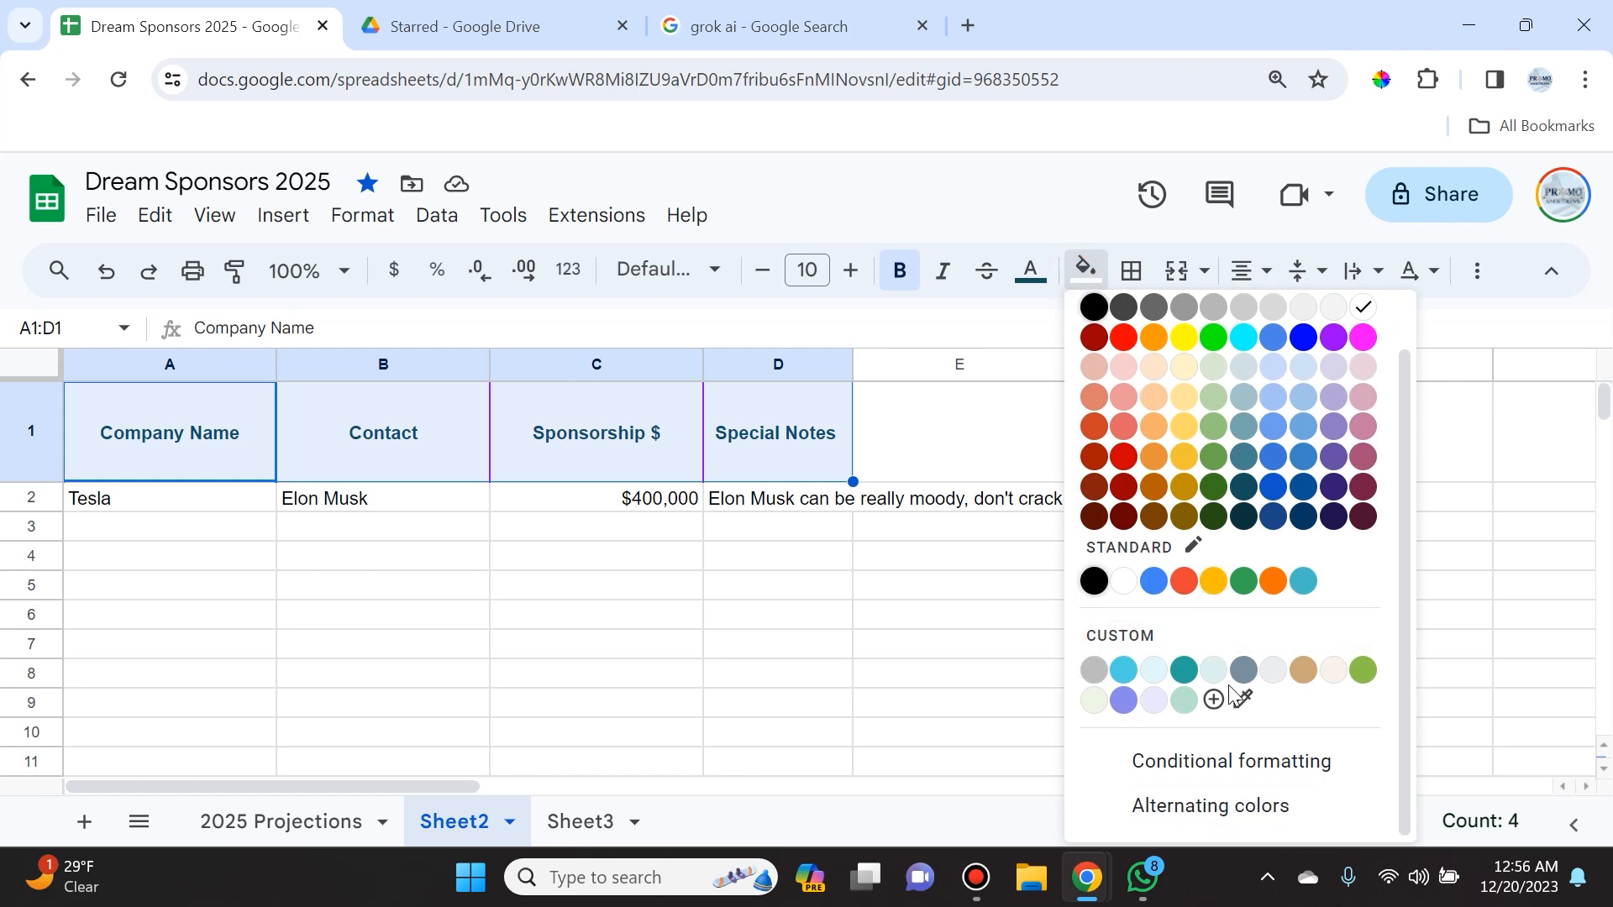
left_click(1239, 804)
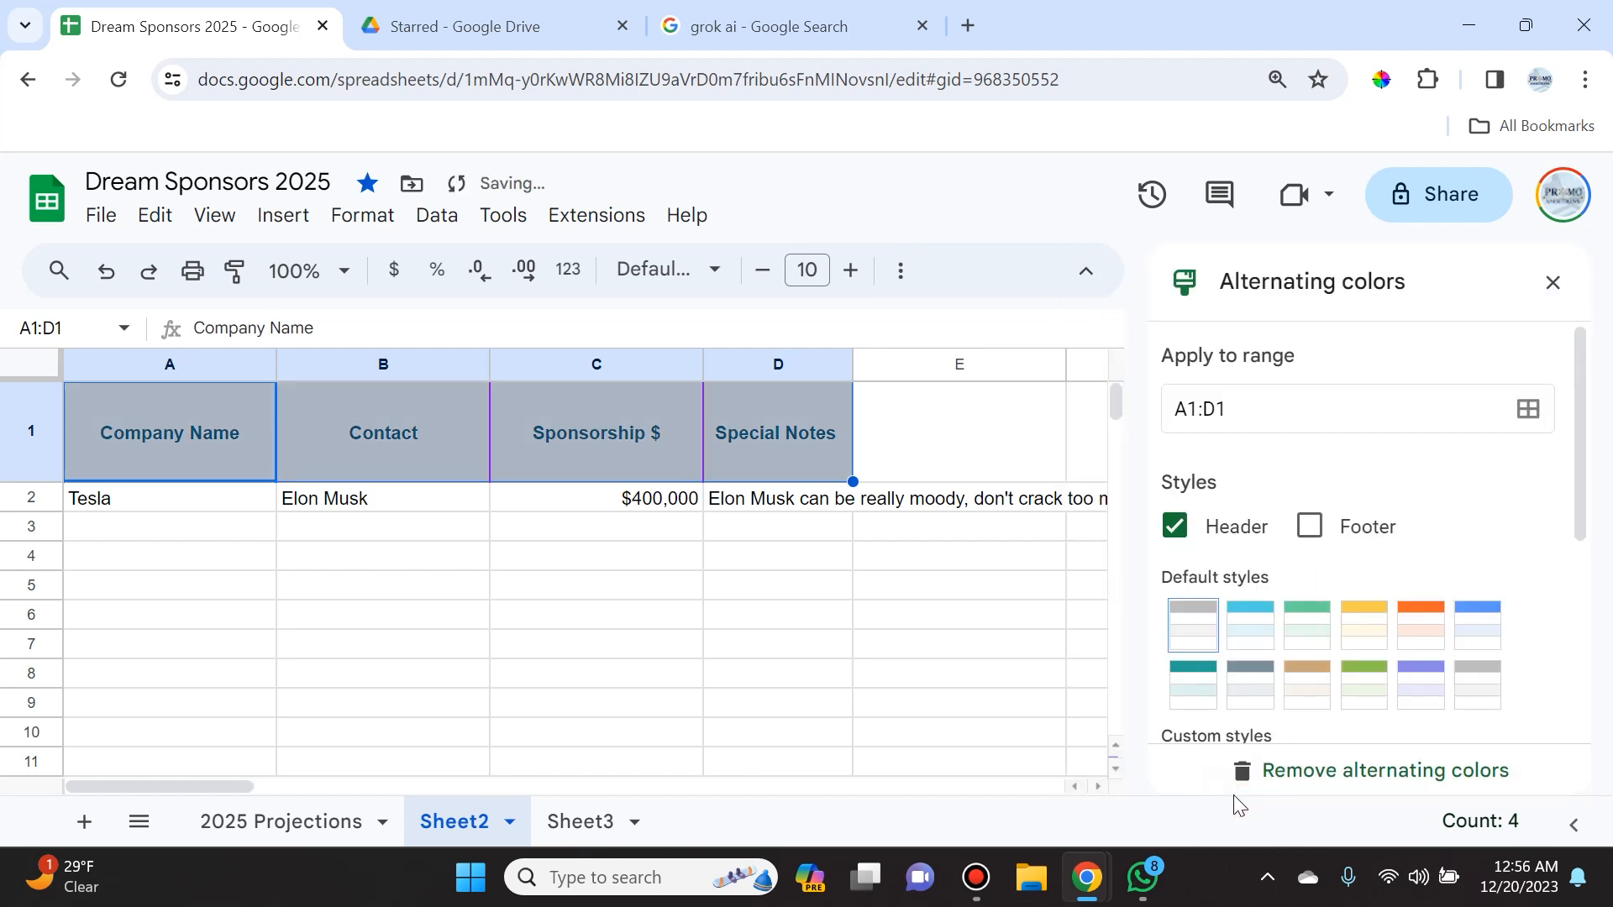
scroll(1410, 588, "down", 1)
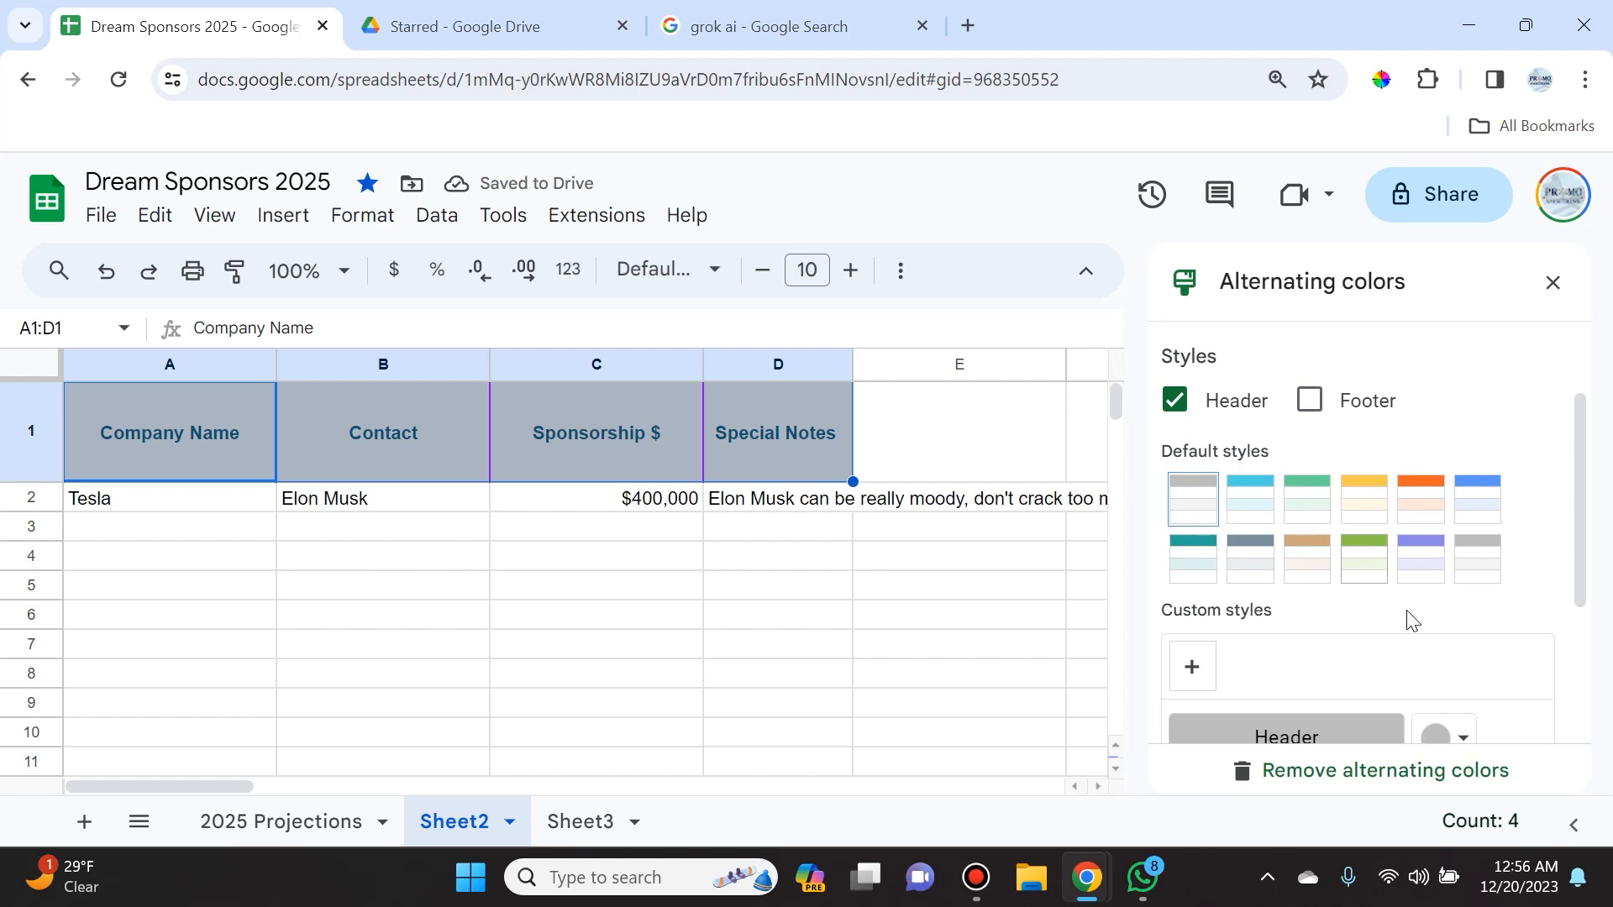
left_click(1479, 507)
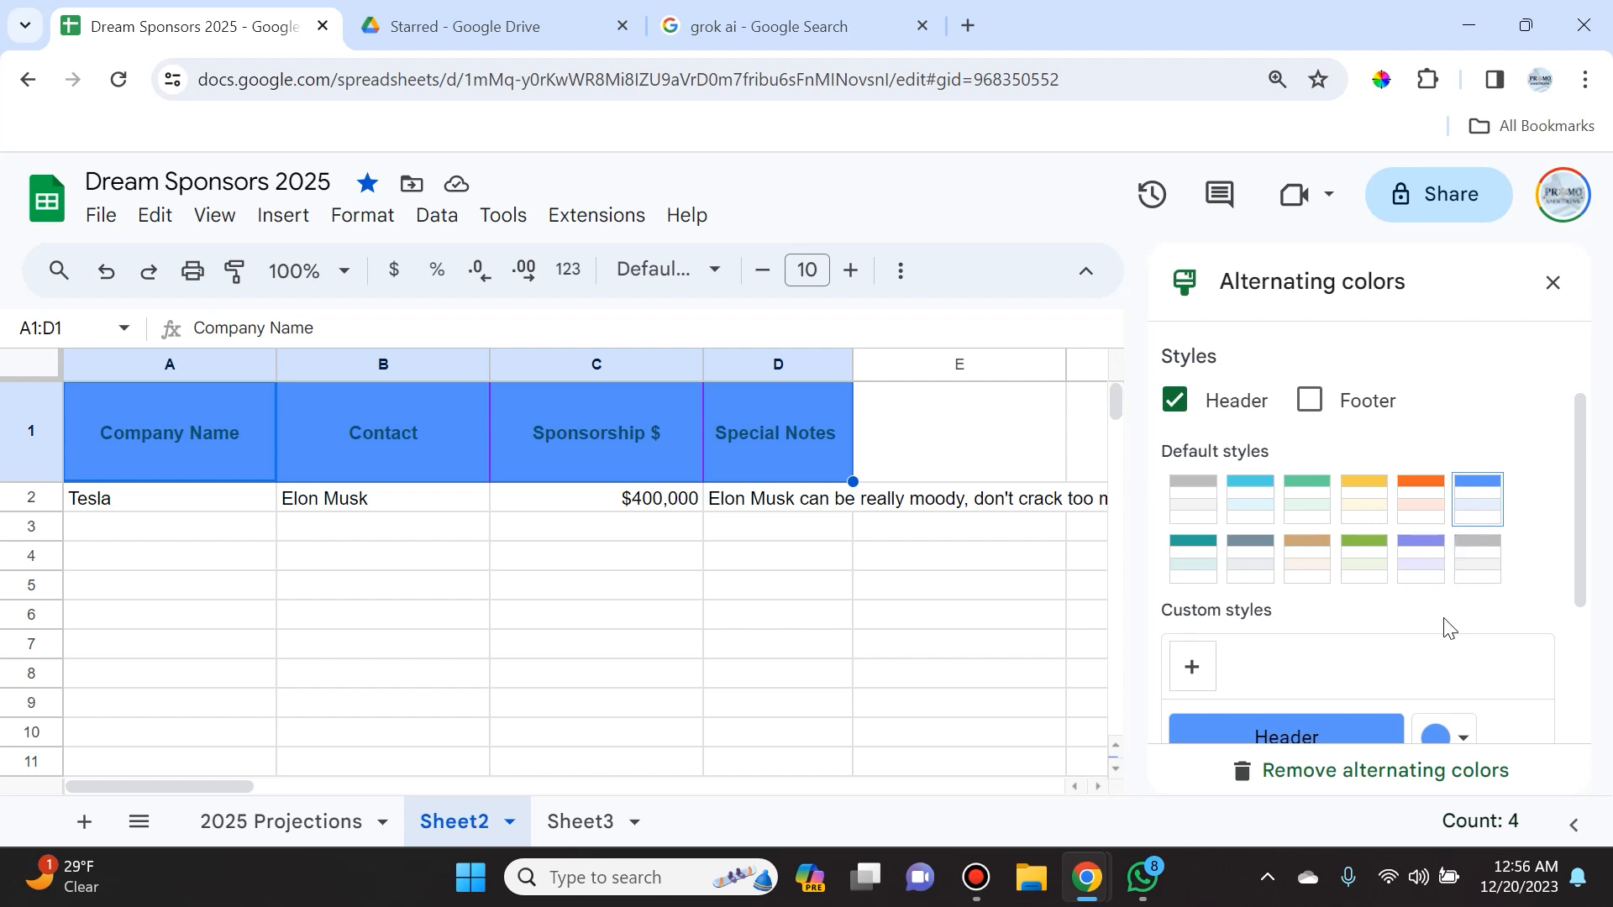
scroll(1445, 622, "down", 3)
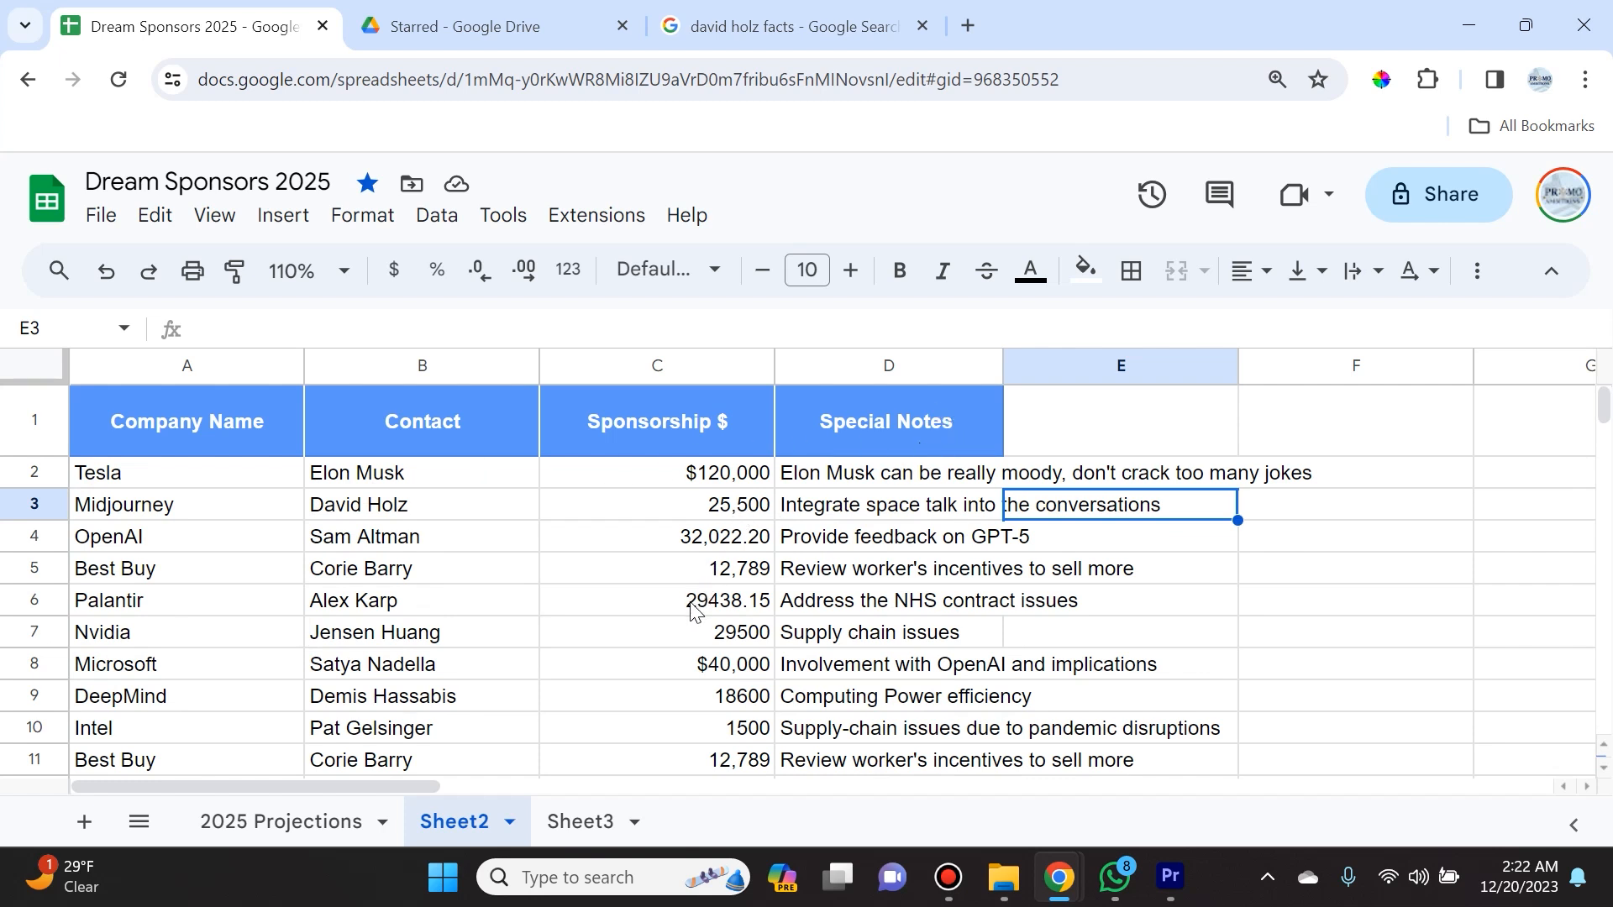
- Change the font of the sponsor data in A2:E27 to Roboto
key("Right")
left_click_drag(151, 476, 1157, 737)
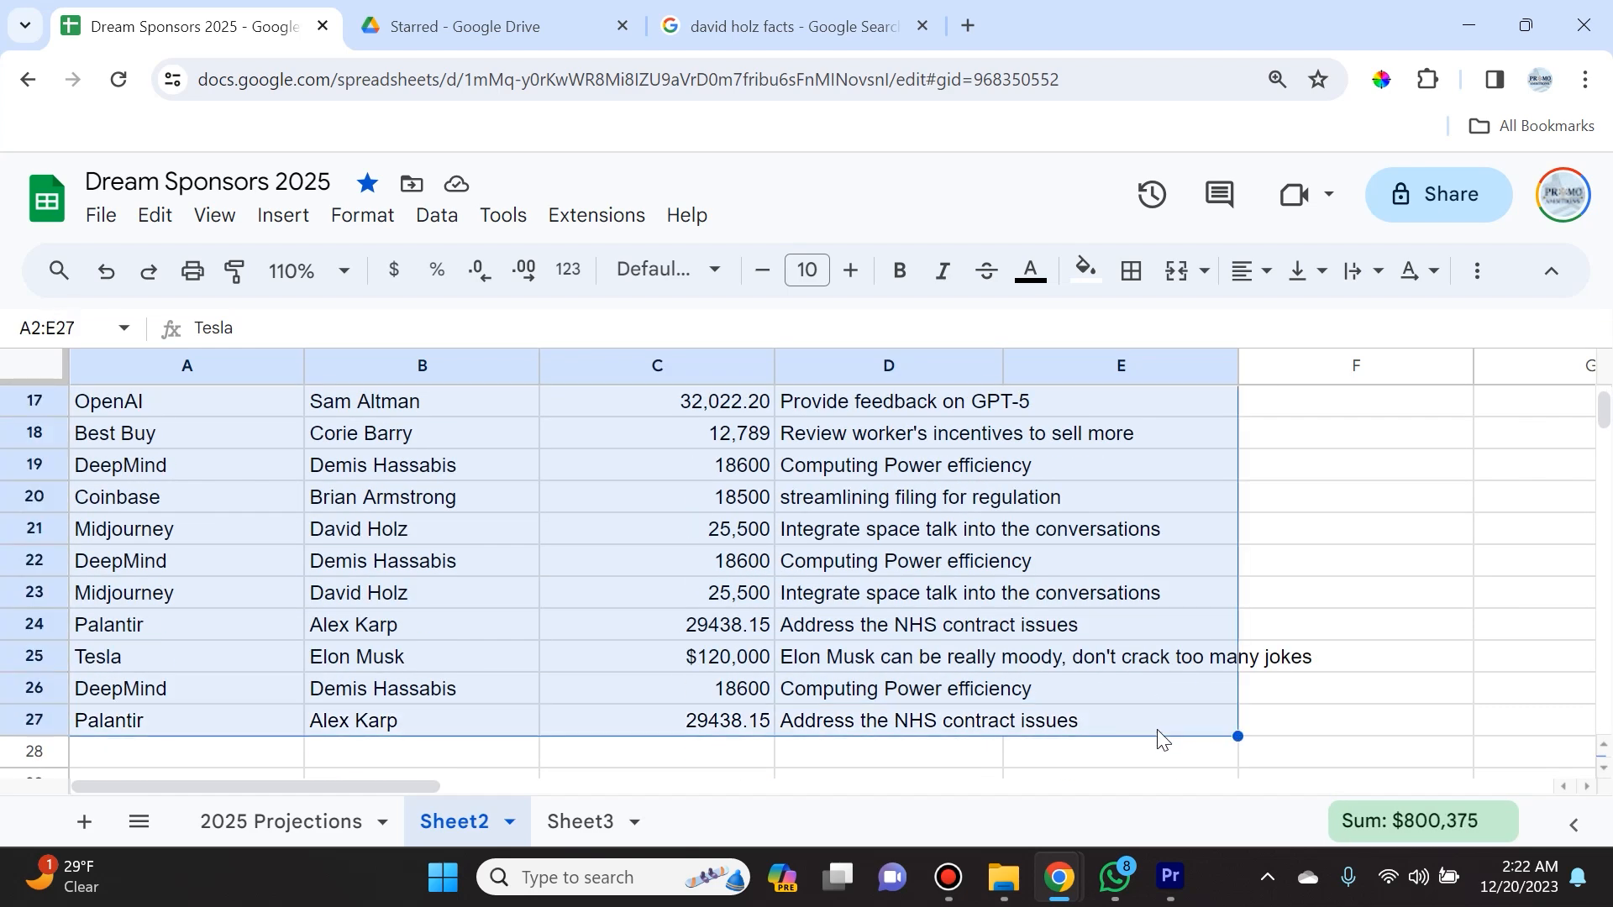
left_click(671, 290)
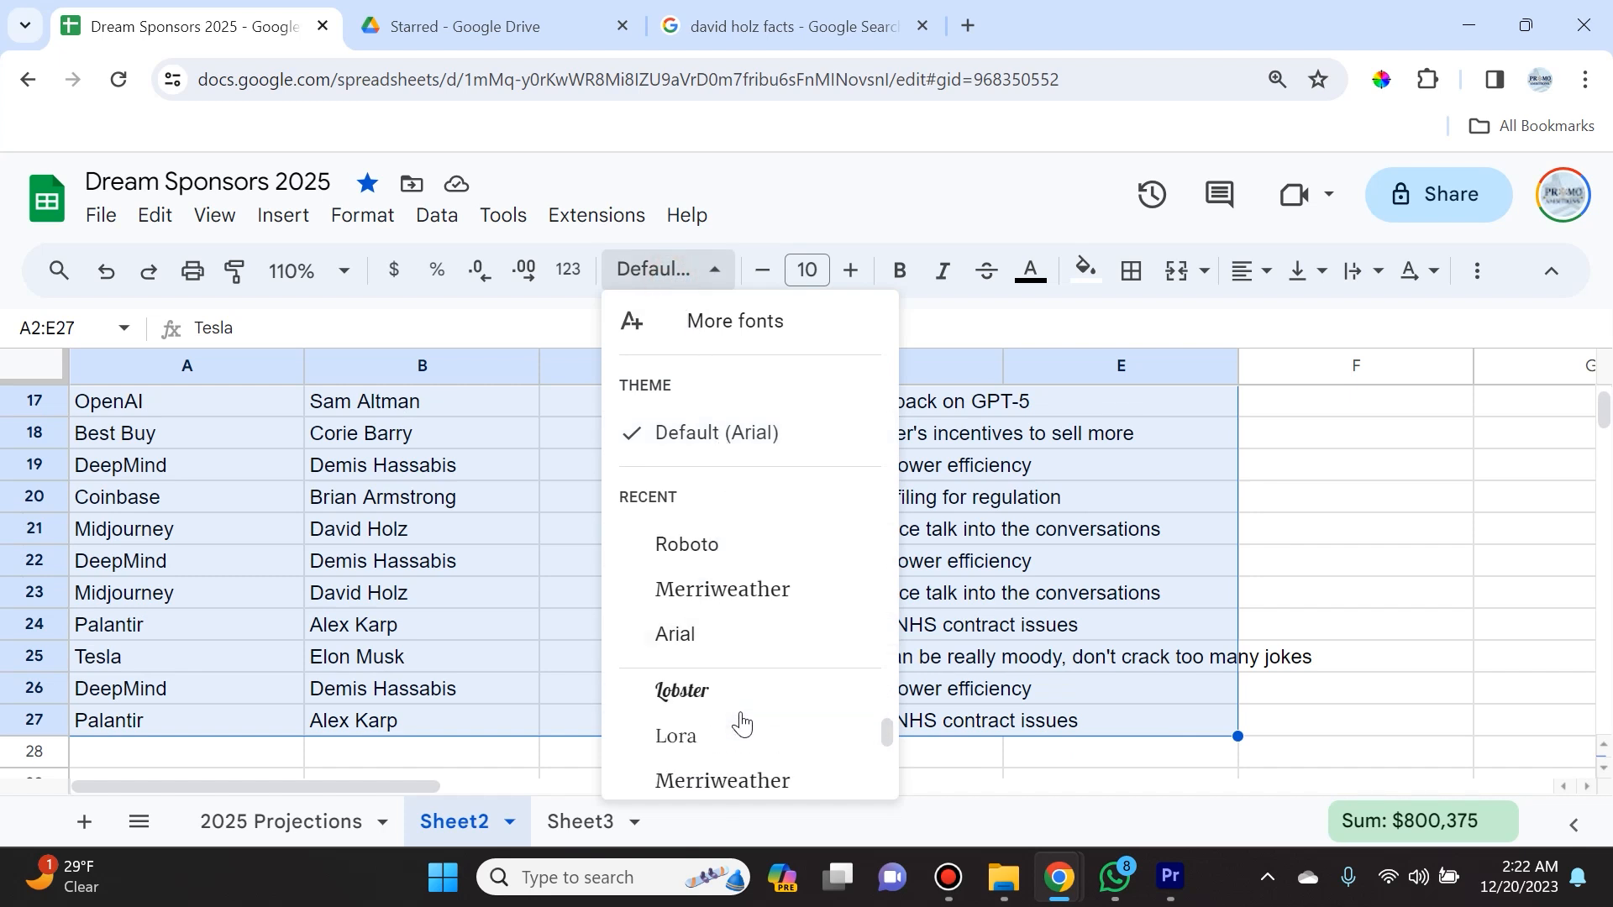
left_click(687, 545)
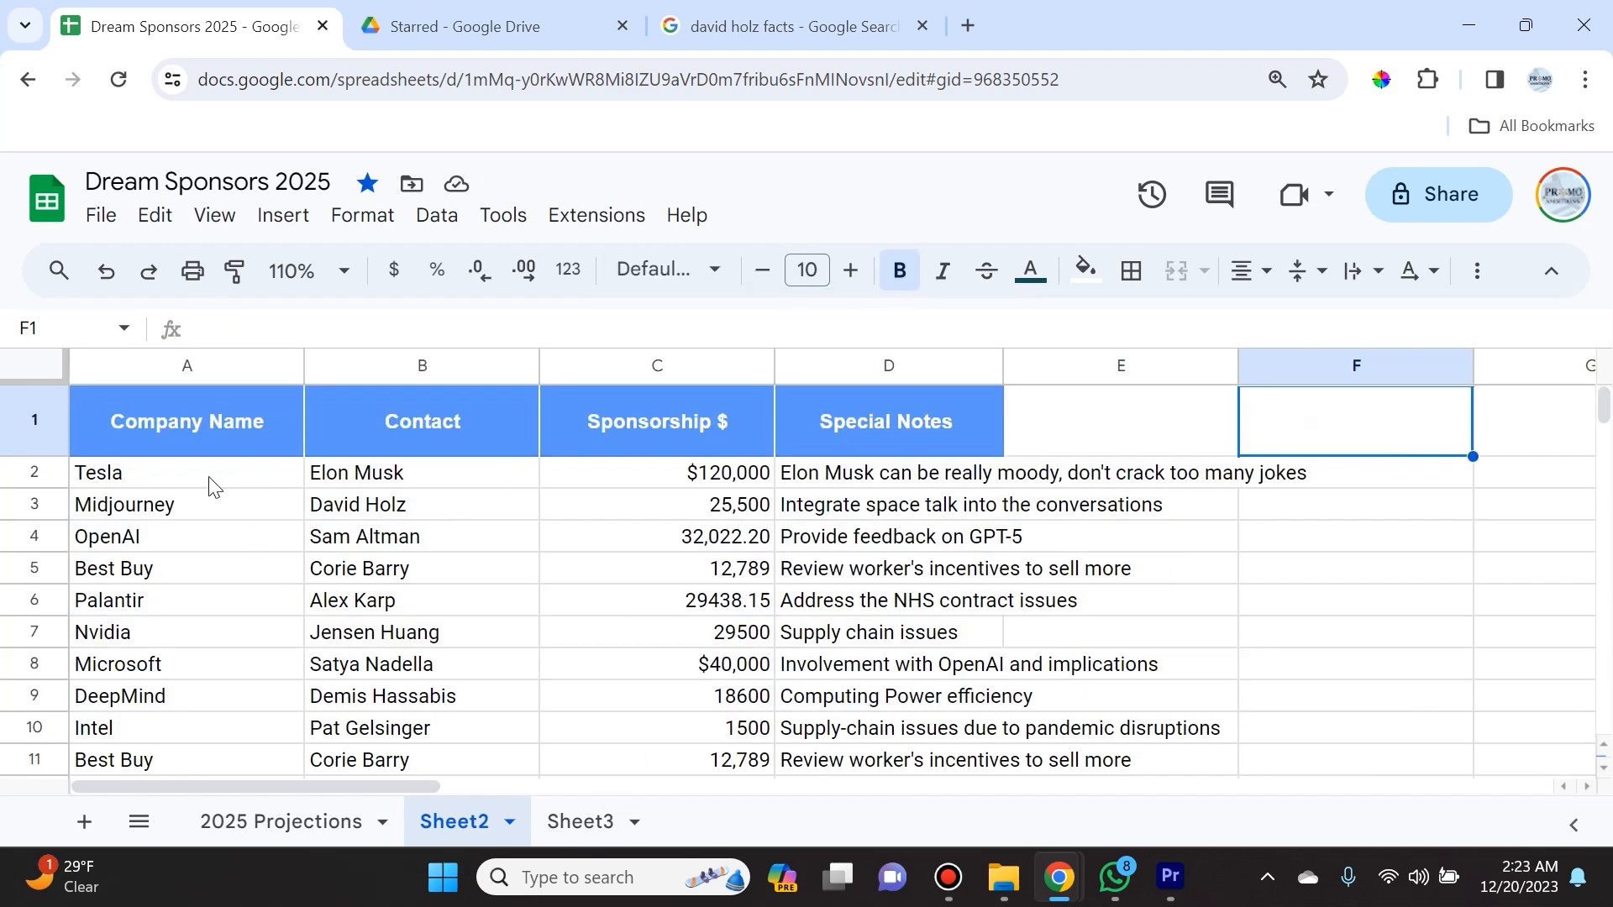
- Narrow column A so it just fits the Company Name header
scroll(437, 554, "down", 8)
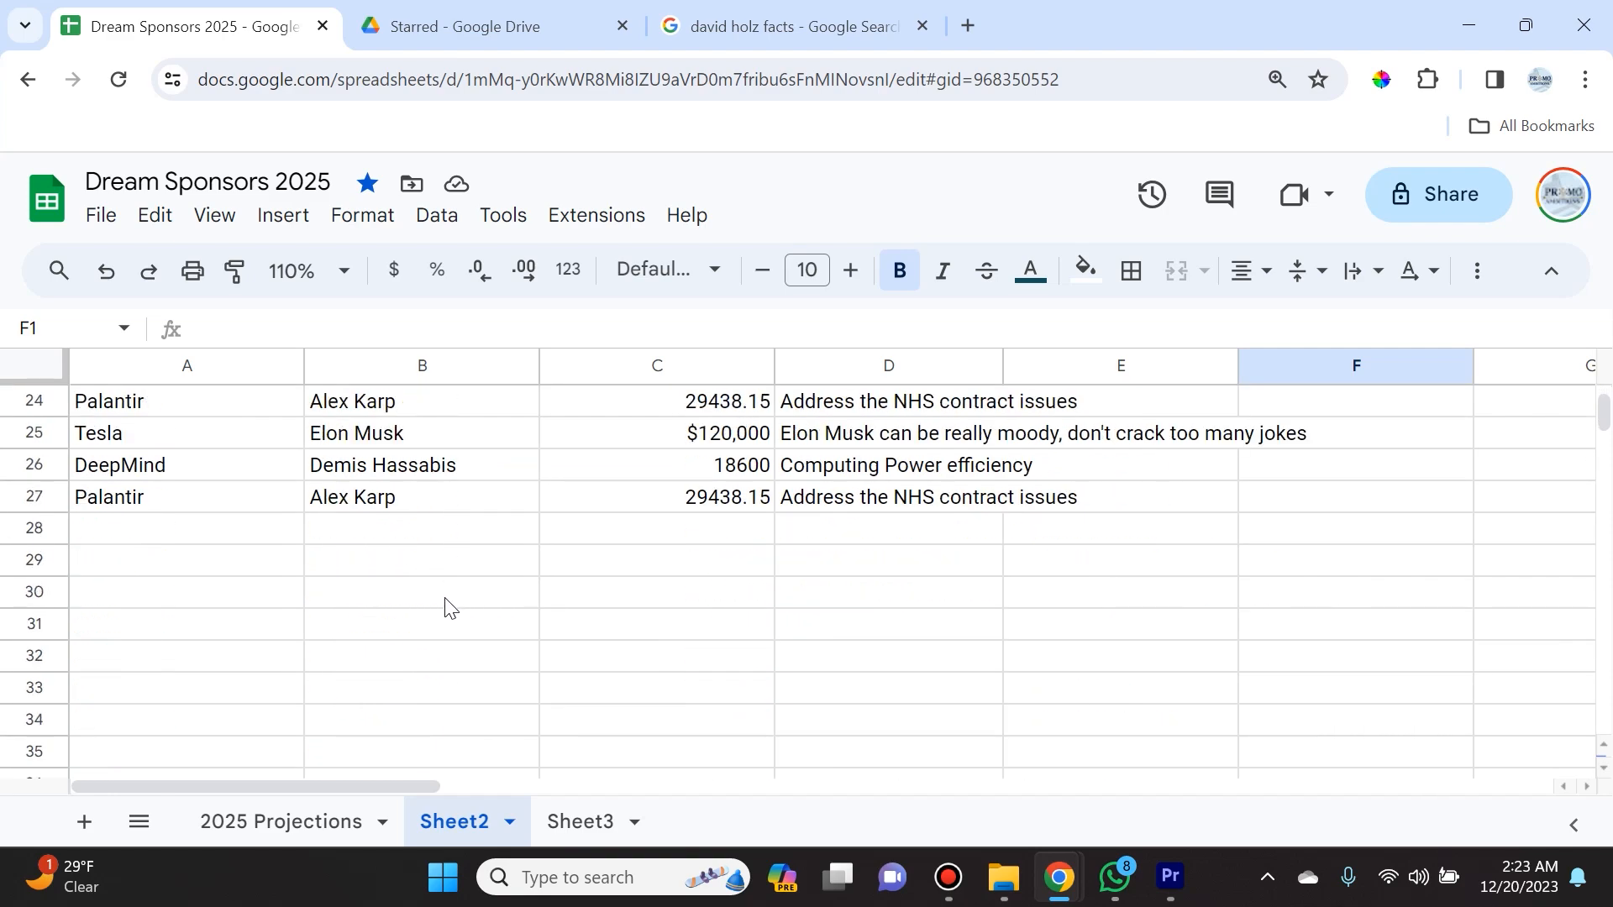
scroll(428, 607, "up", 8)
scroll(194, 574, "down", 9)
scroll(194, 601, "up", 9)
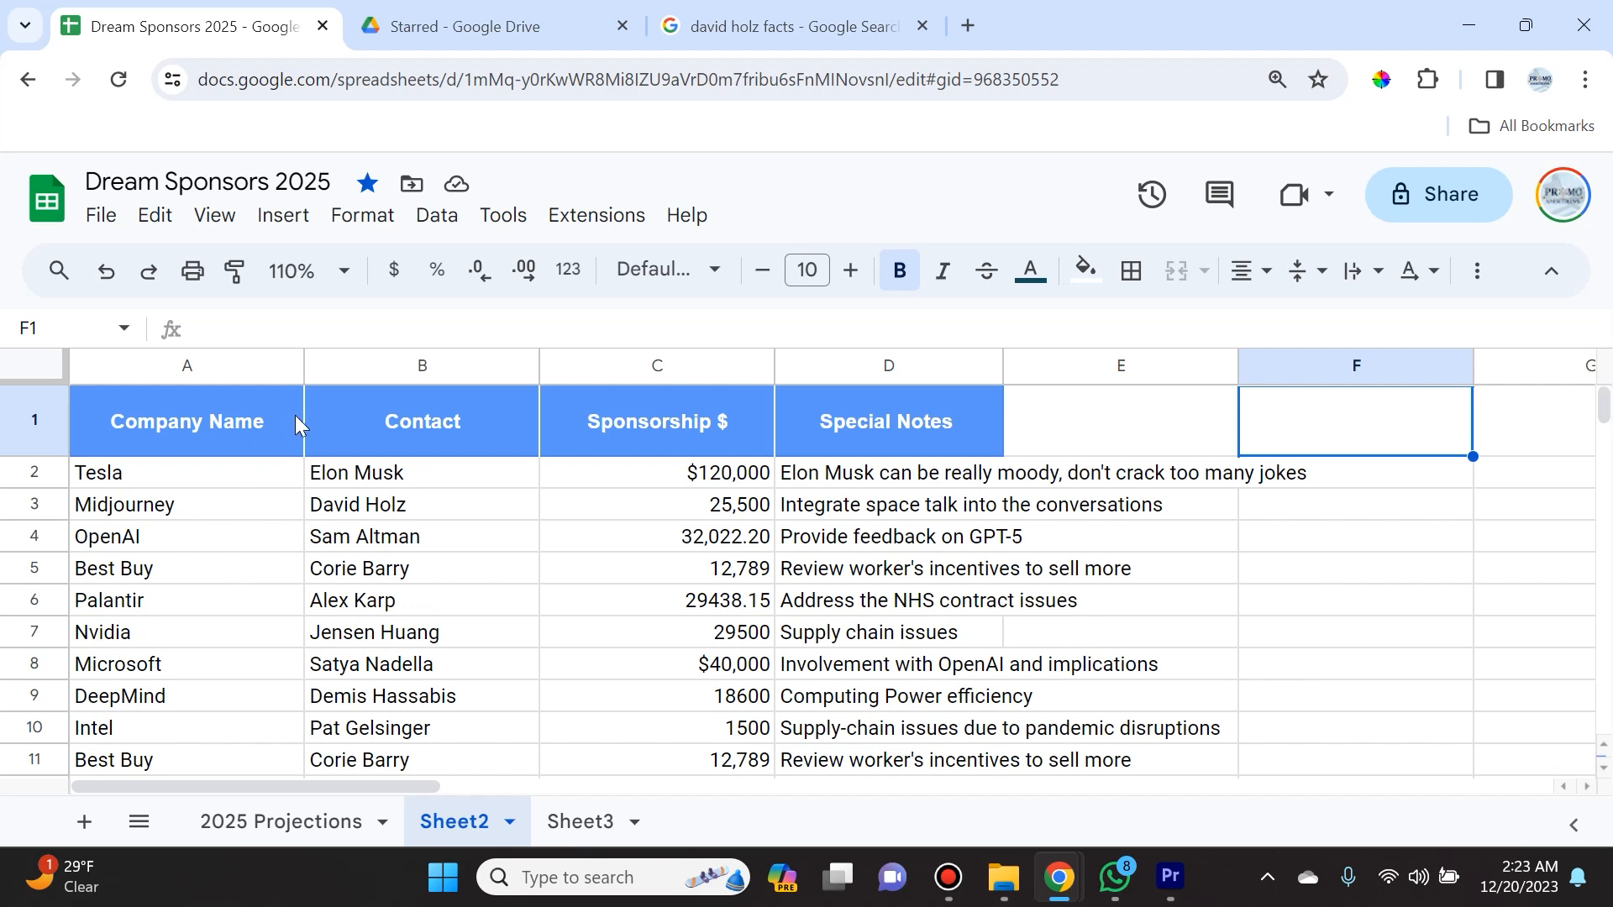
left_click(307, 412)
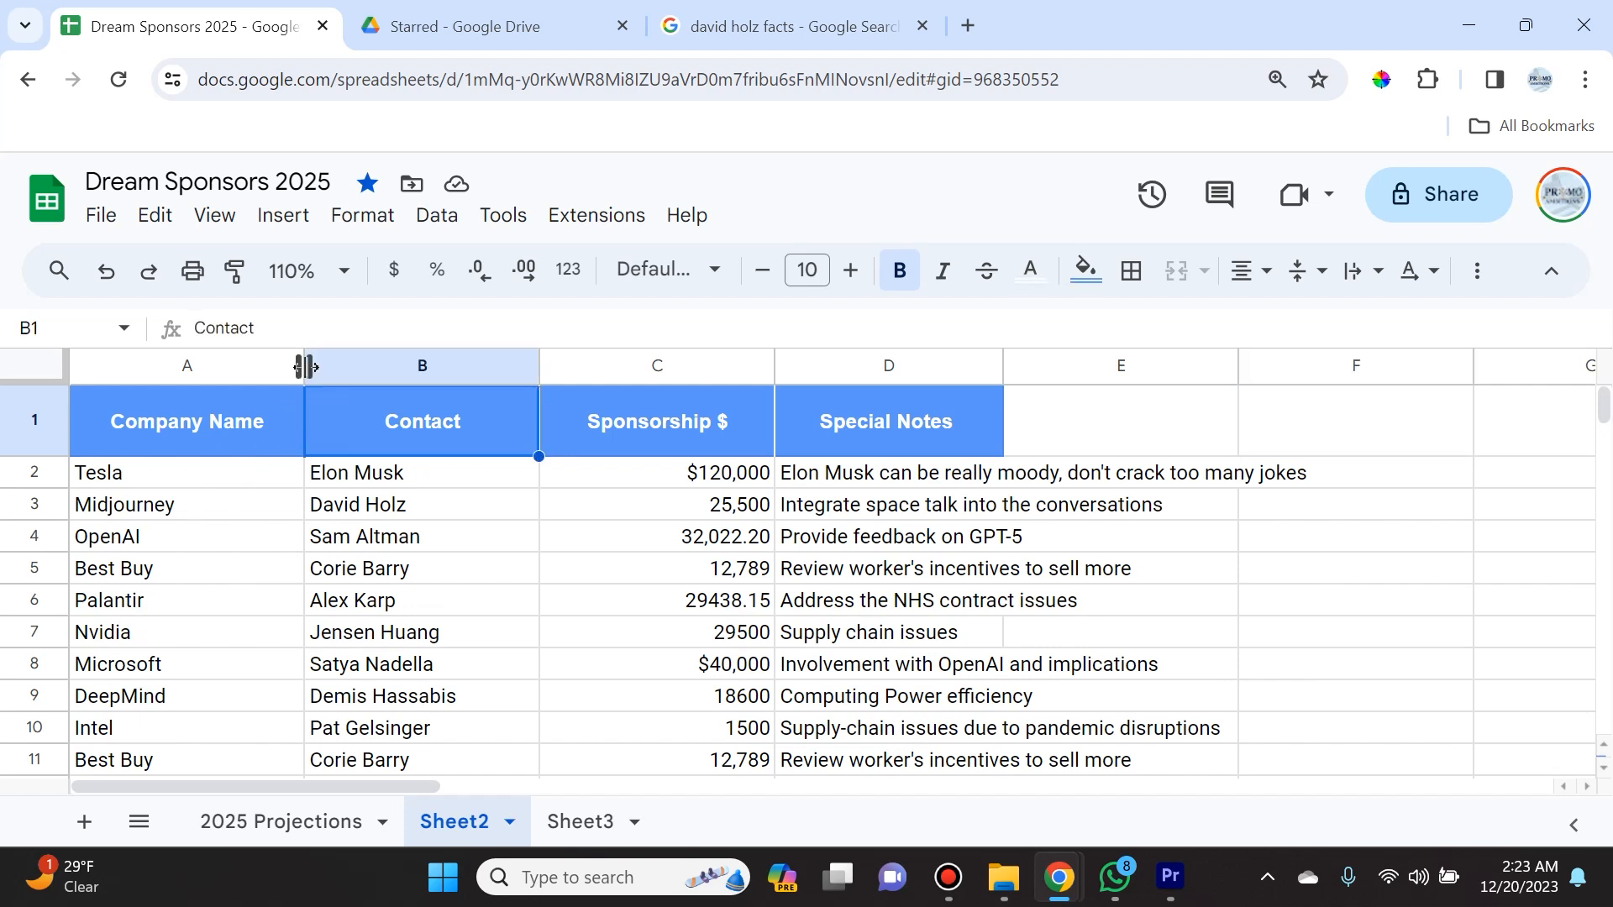
left_click_drag(304, 367, 236, 367)
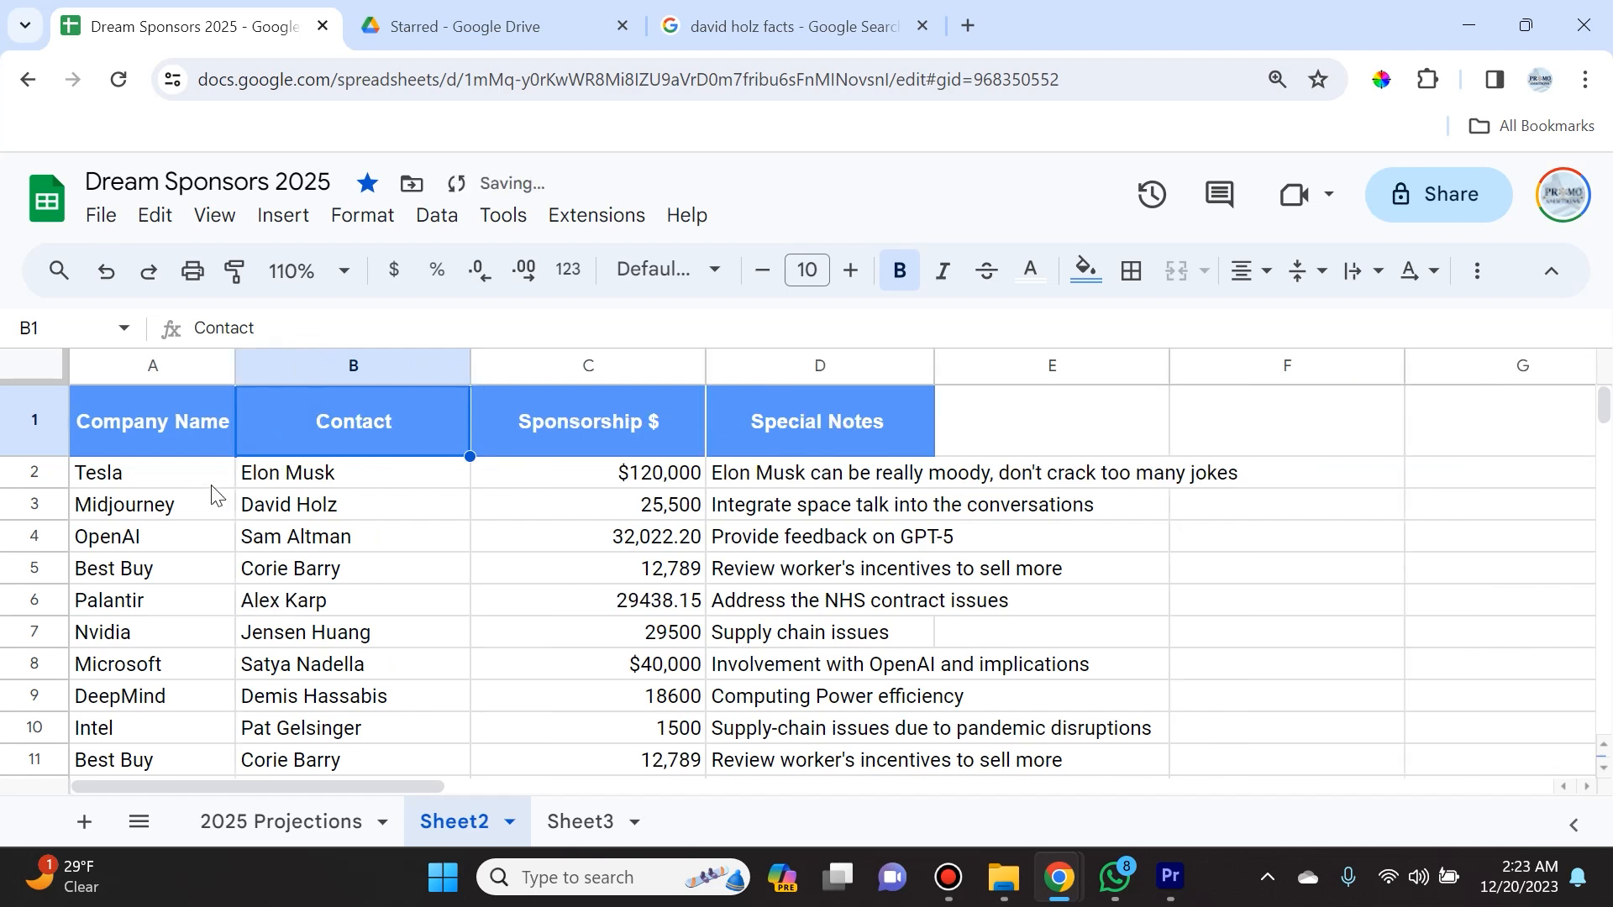
- Fit the widths of the Contact, Sponsorship $ and Special Notes columns to their contents
scroll(156, 569, "down", 10)
scroll(156, 588, "up", 10)
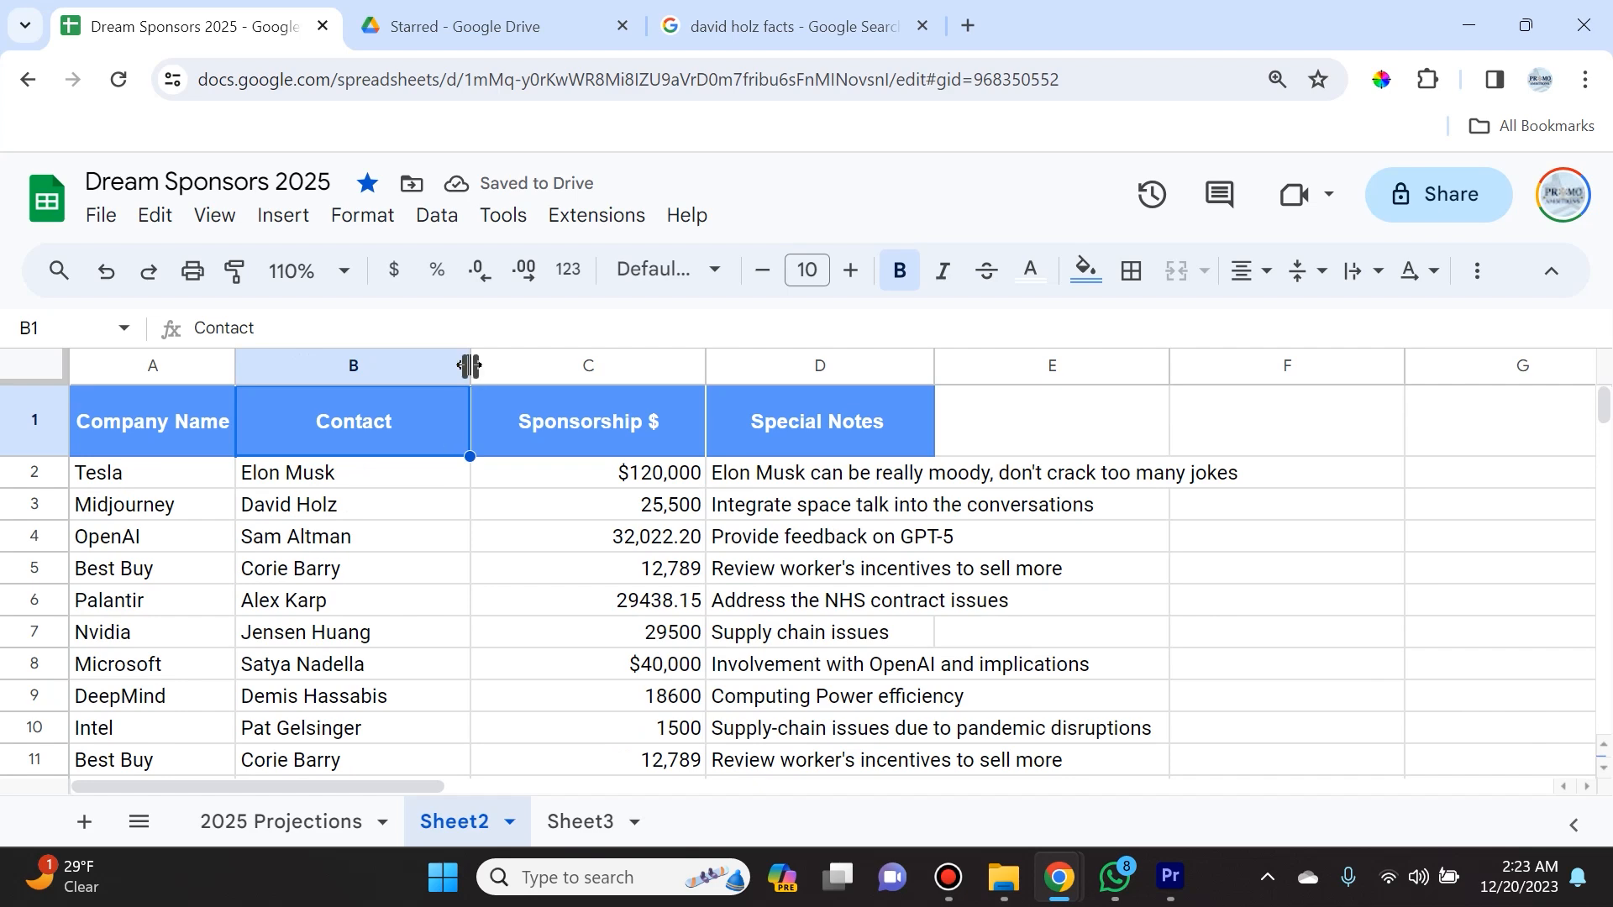
double_click(469, 366)
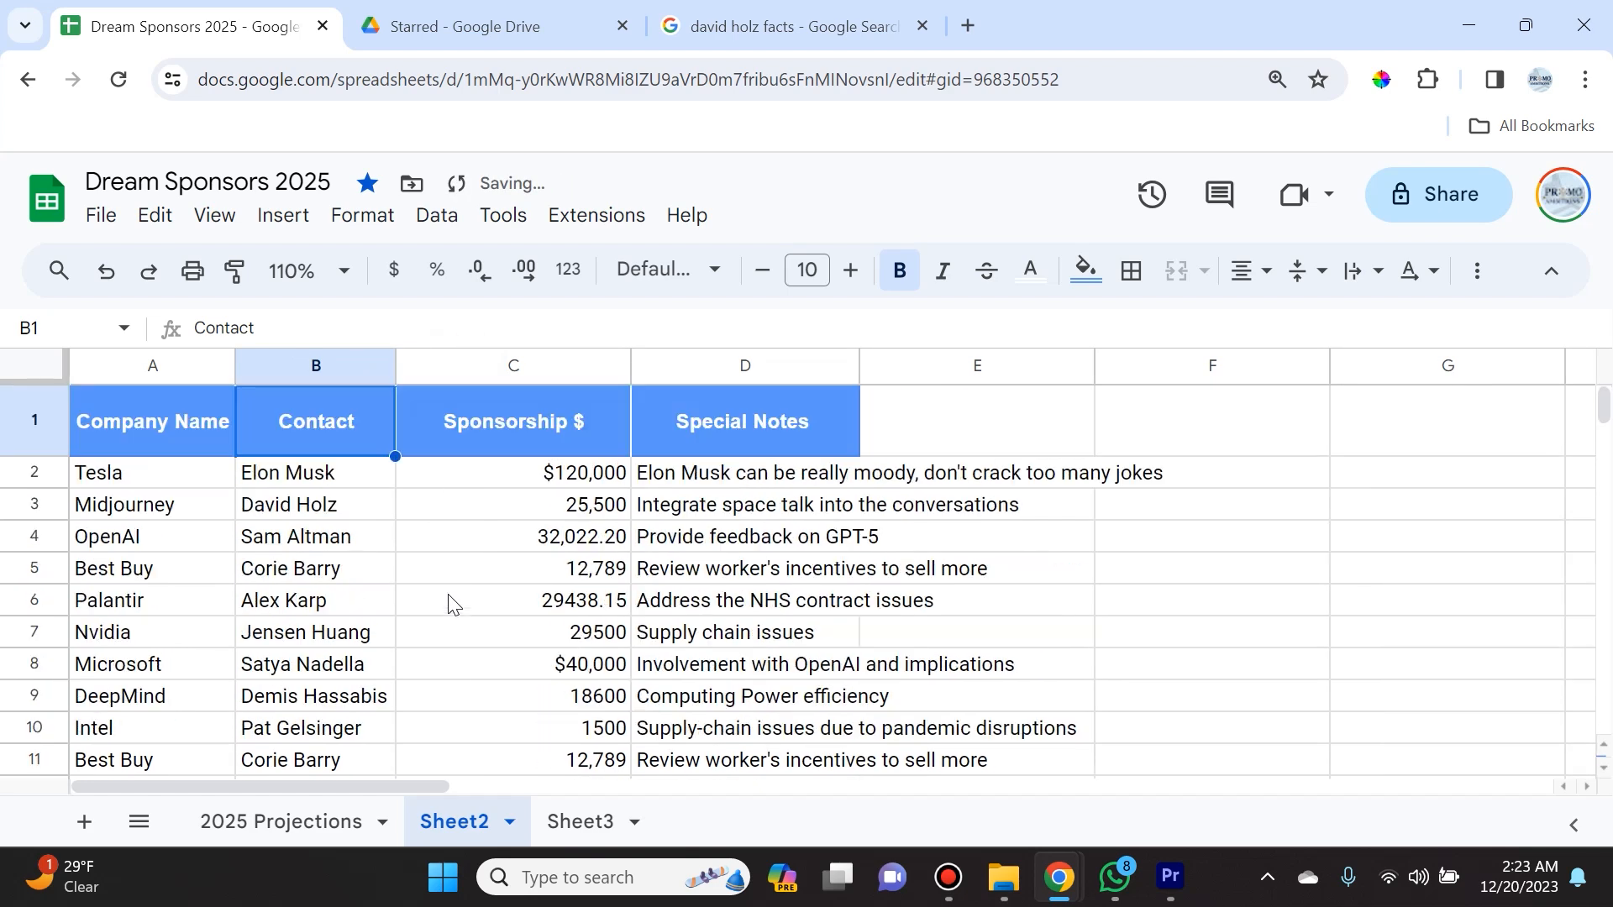
double_click(631, 366)
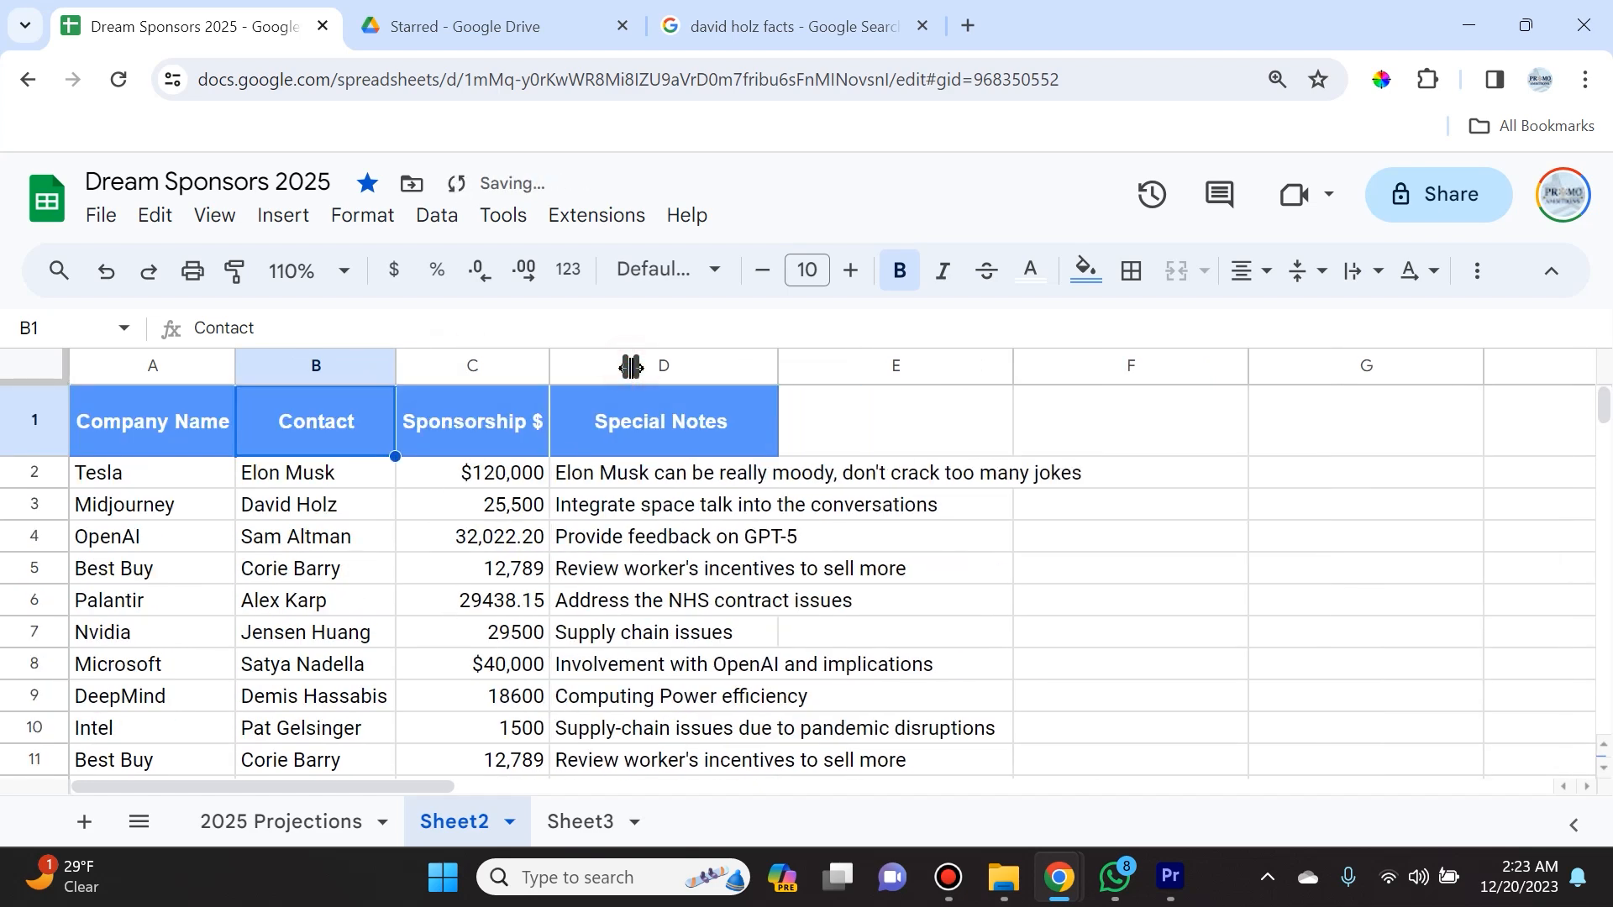
double_click(776, 370)
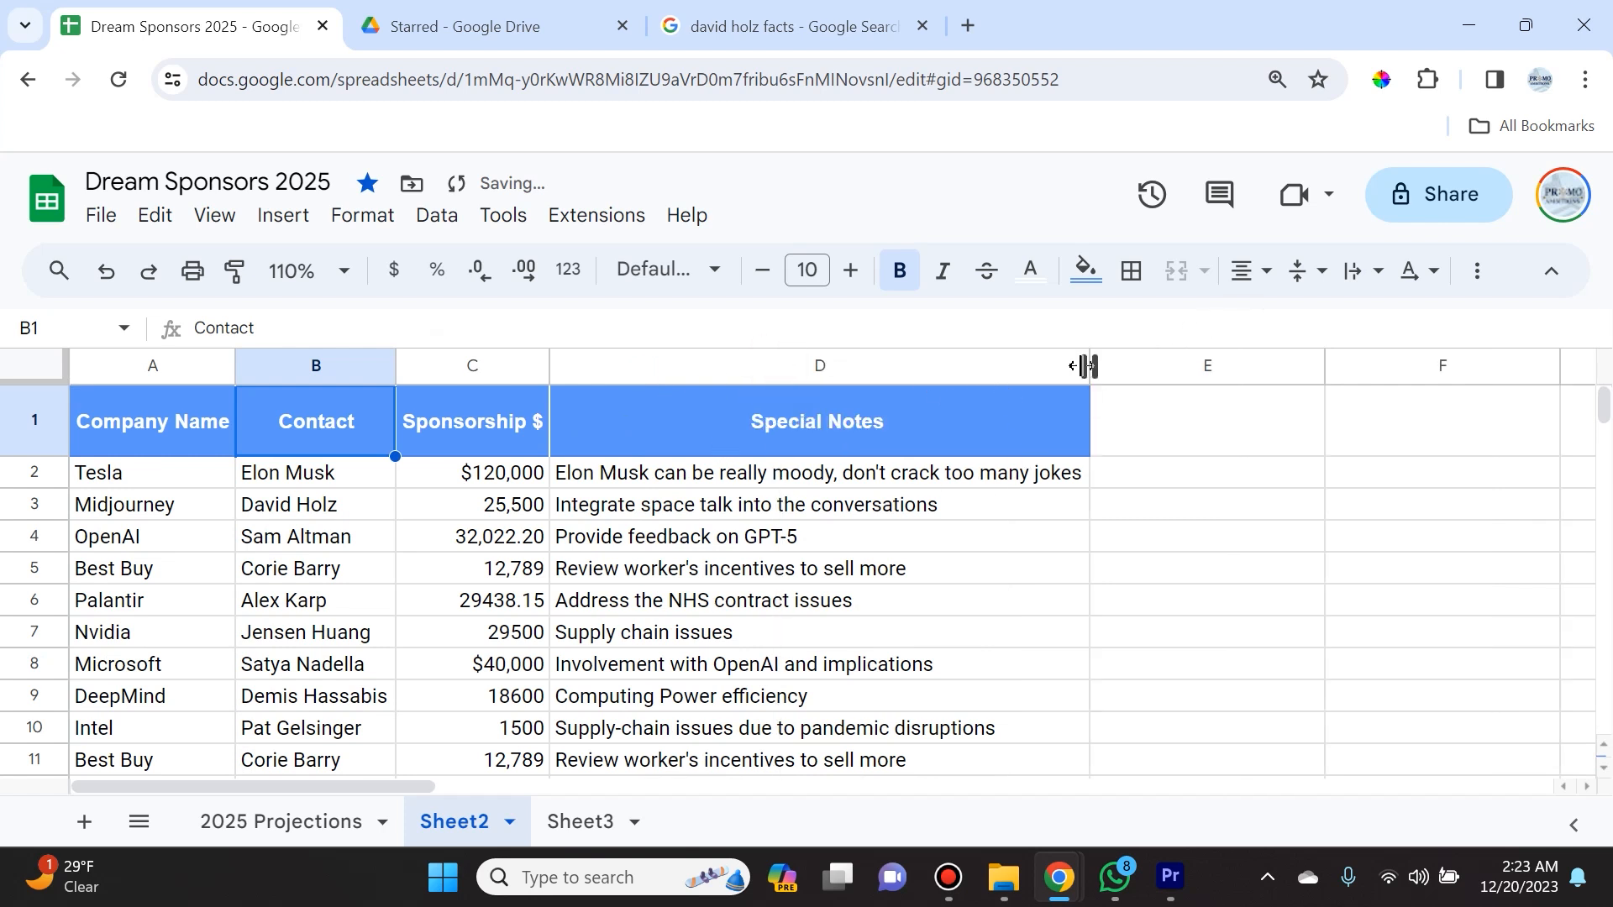
- Look over the resized sponsor table from the headers down to the last entry in row 27
scroll(965, 576, "down", 2)
scroll(924, 537, "up", 2)
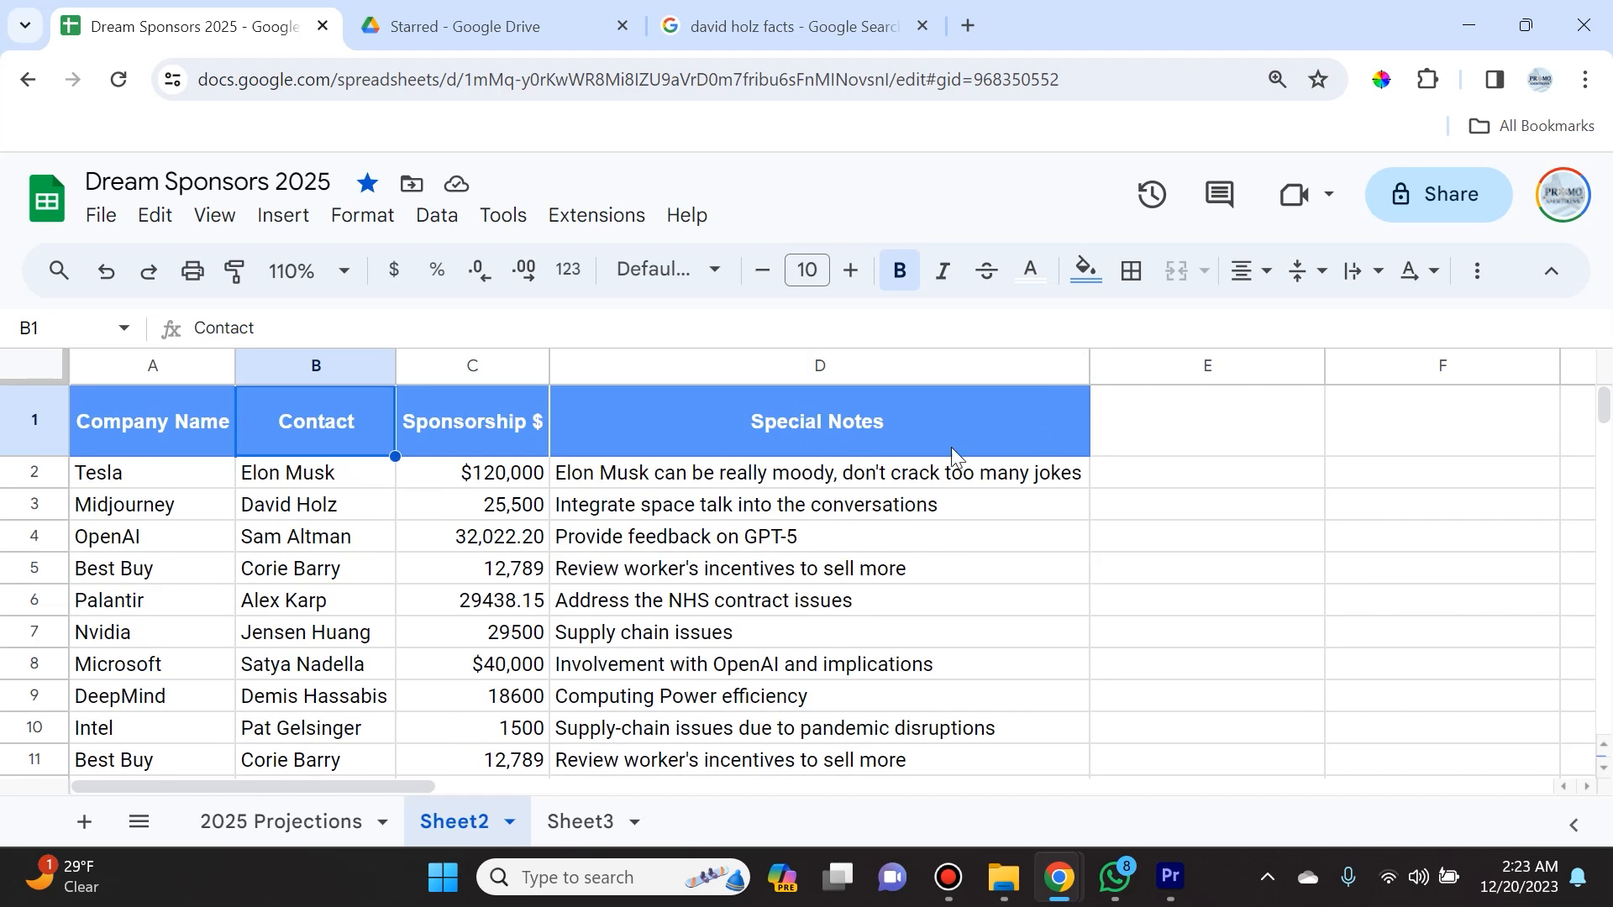
scroll(834, 550, "down", 5)
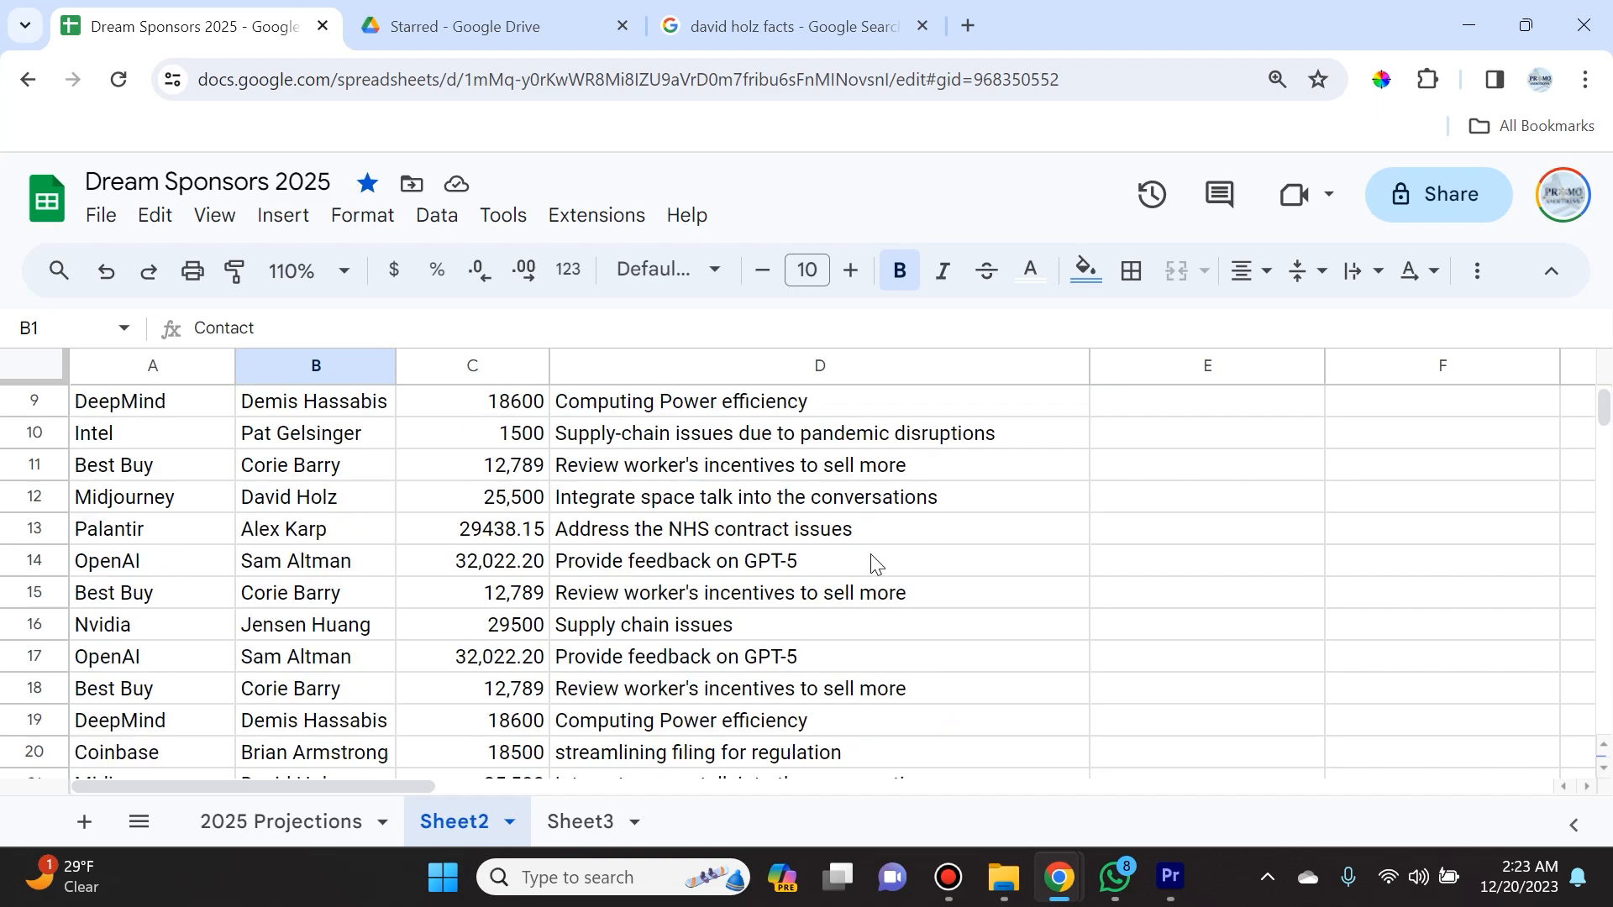
scroll(864, 697, "down", 3)
scroll(713, 695, "up", 6)
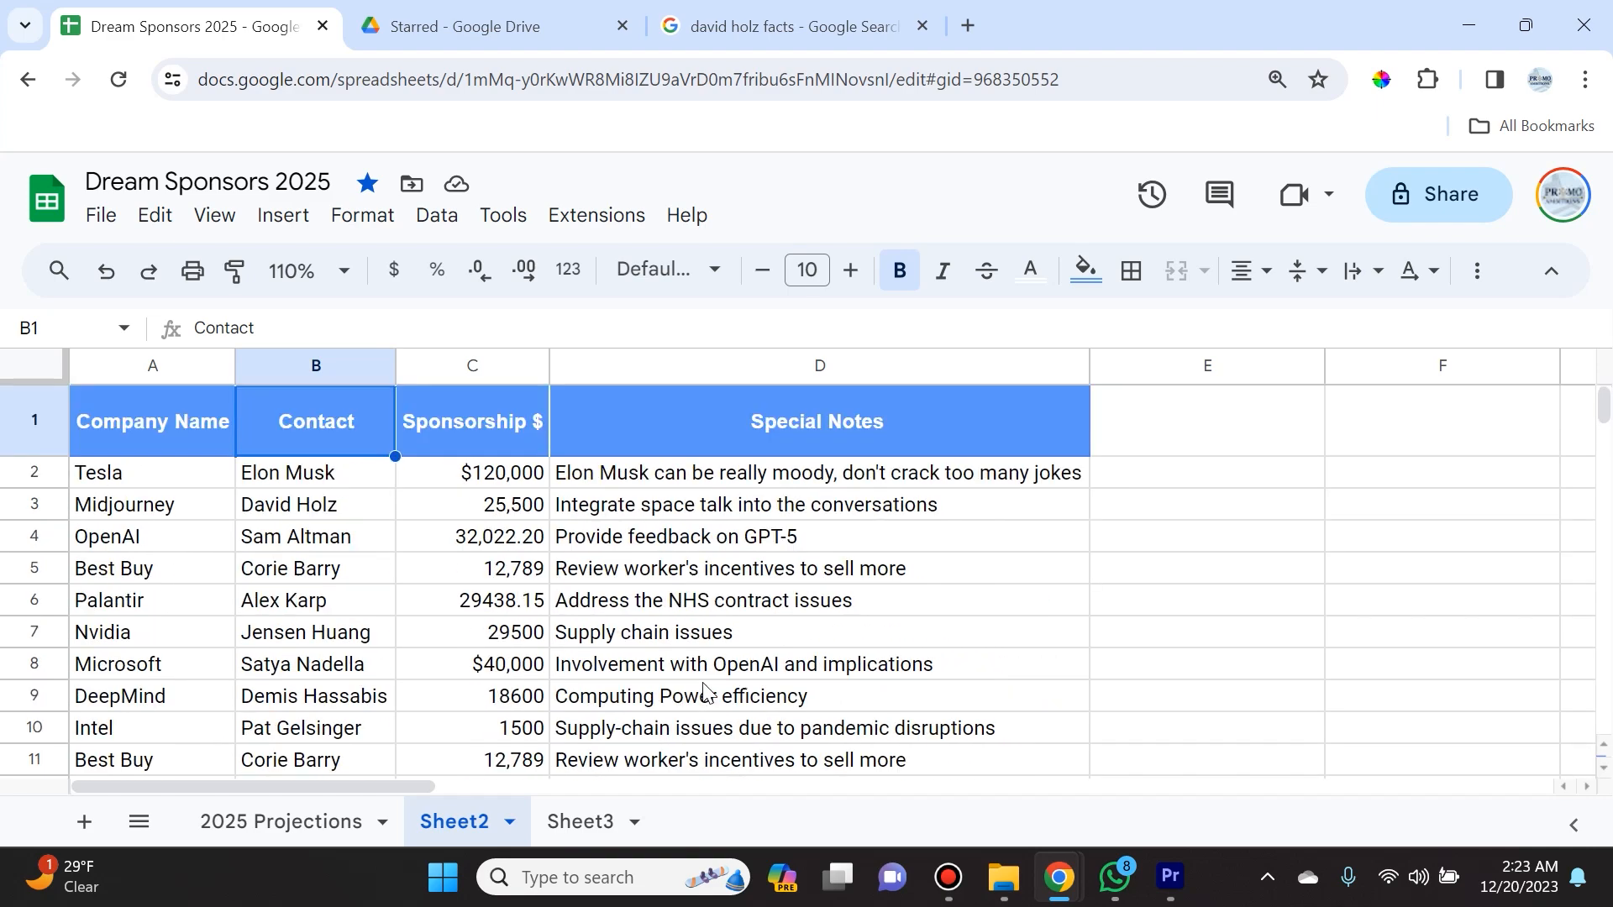
scroll(370, 588, "down", 7)
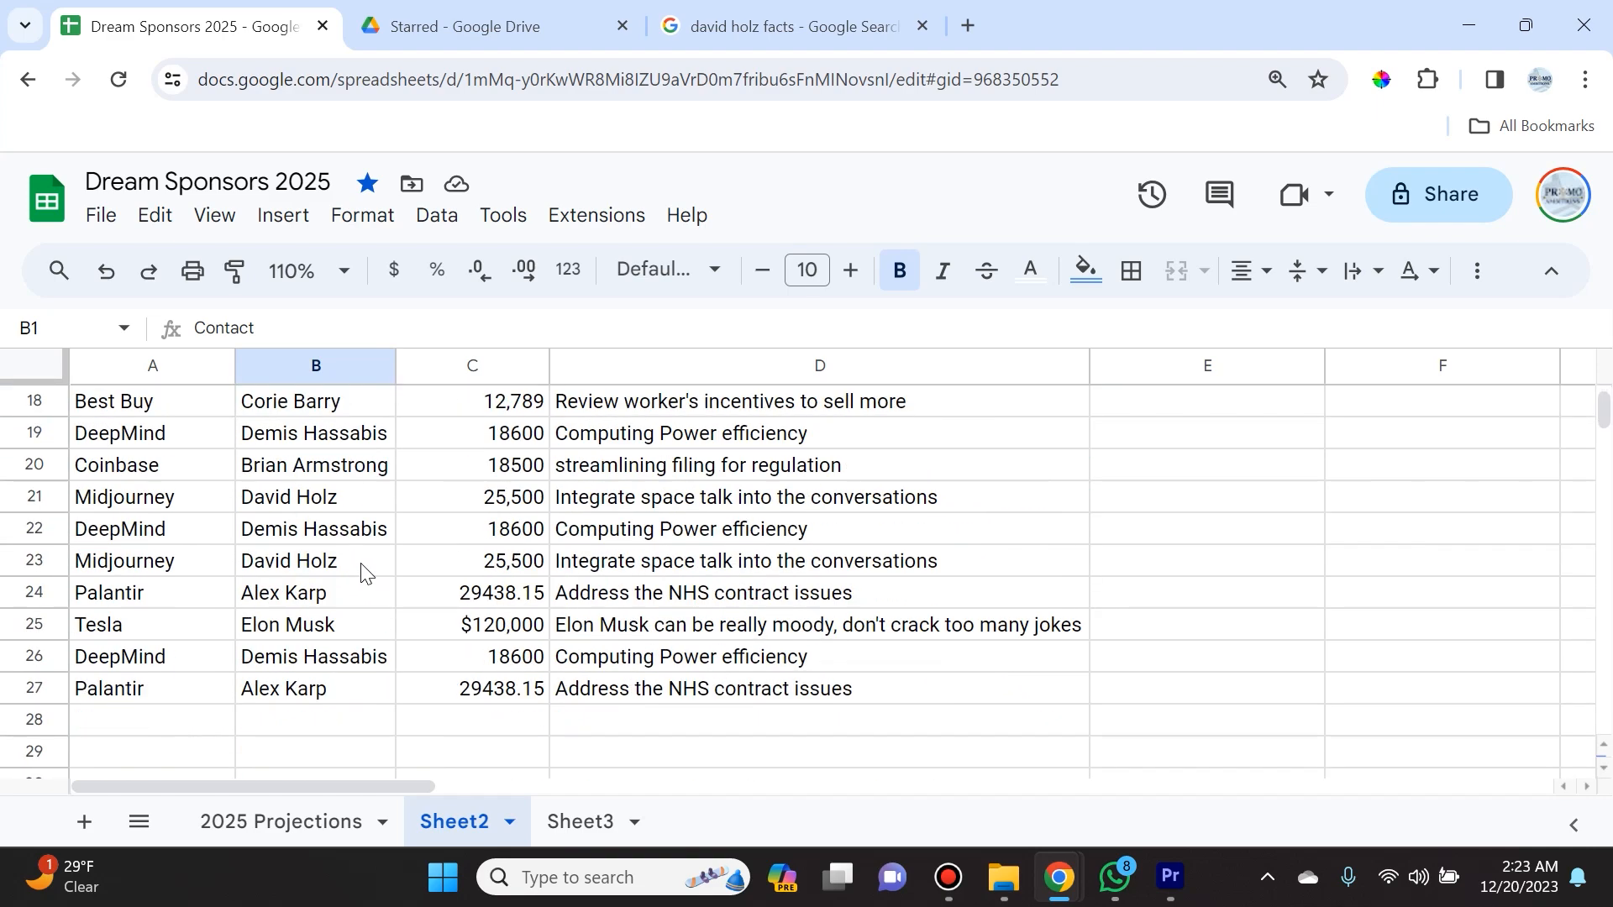
scroll(339, 612, "up", 7)
scroll(334, 630, "up", 1)
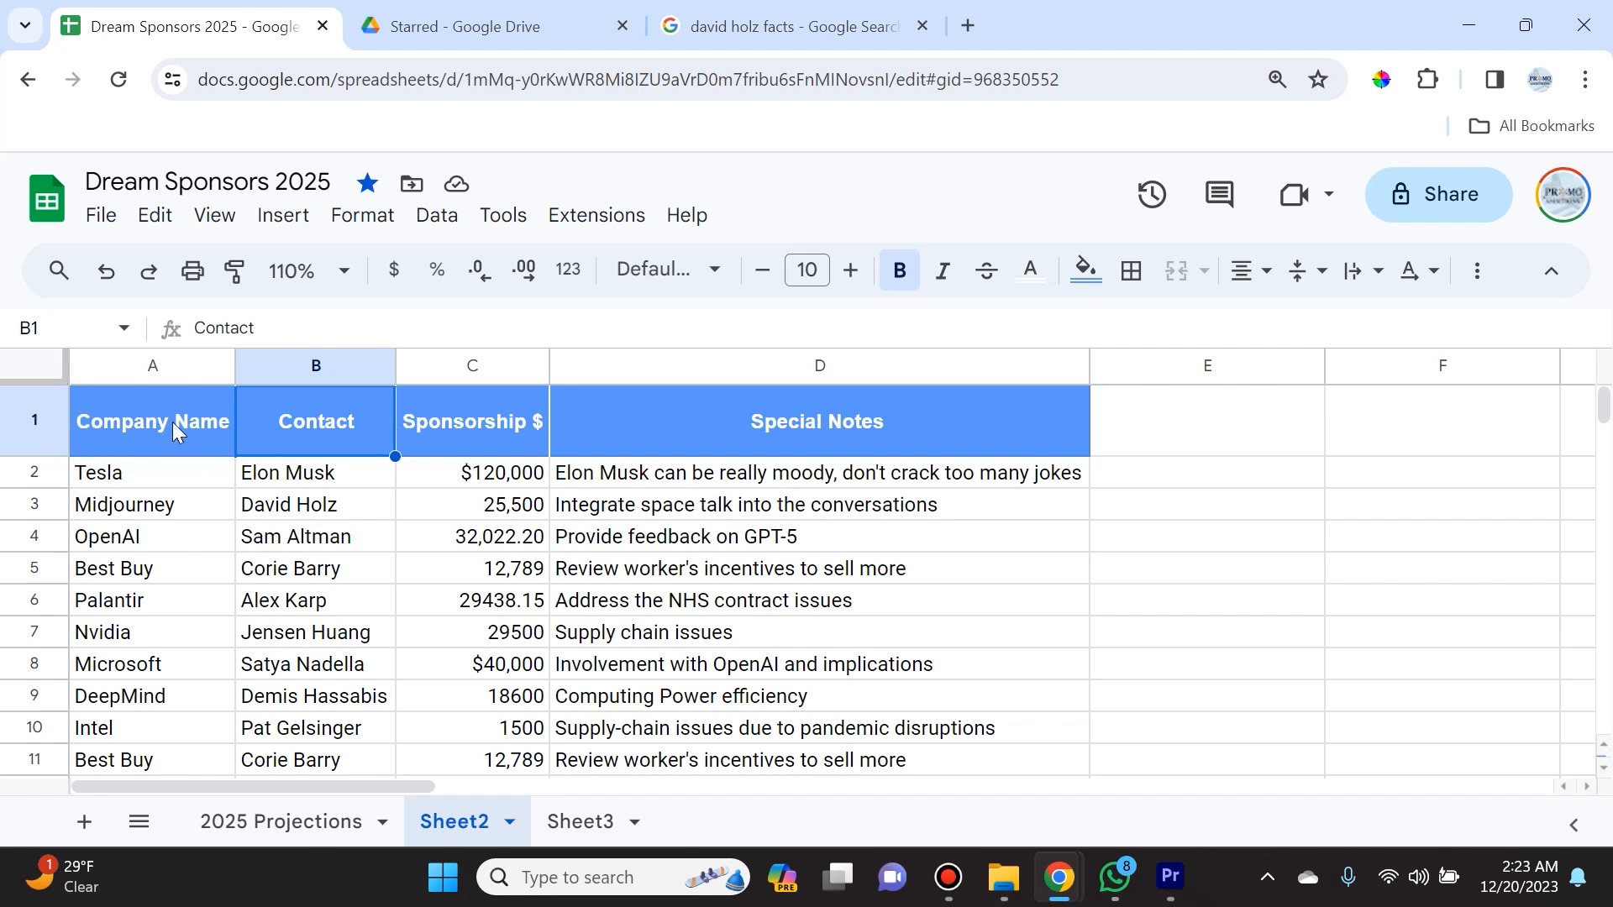
- Insert a column before Company Name, give it the header "Date Received" and fit its width to the header
right_click(147, 366)
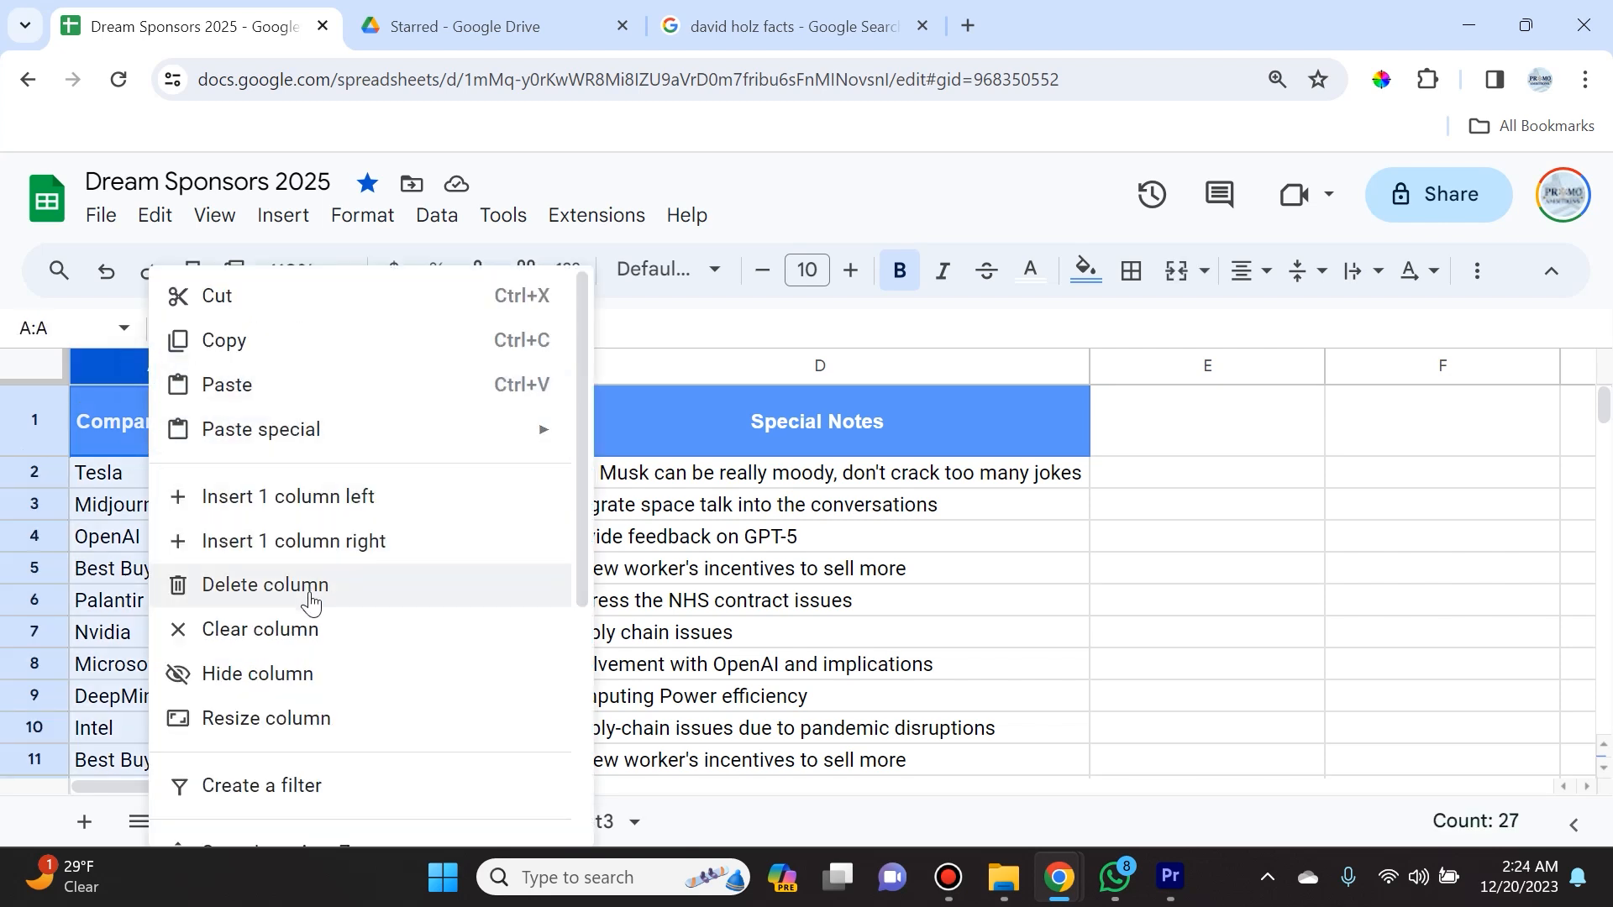
left_click(267, 515)
left_click(205, 421)
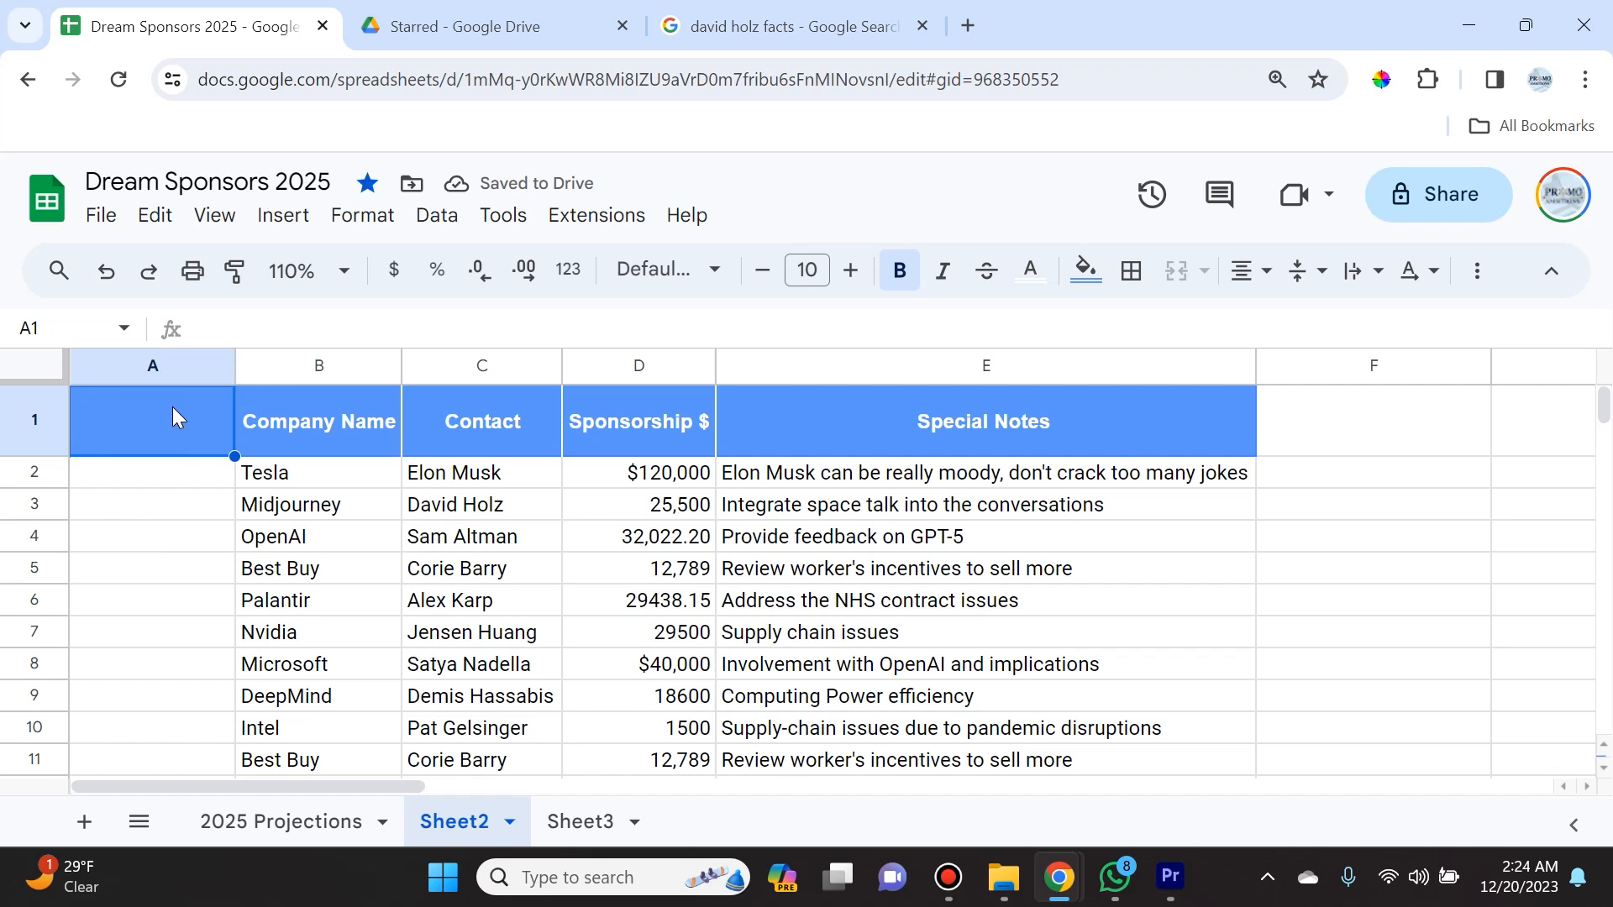
left_click(285, 324)
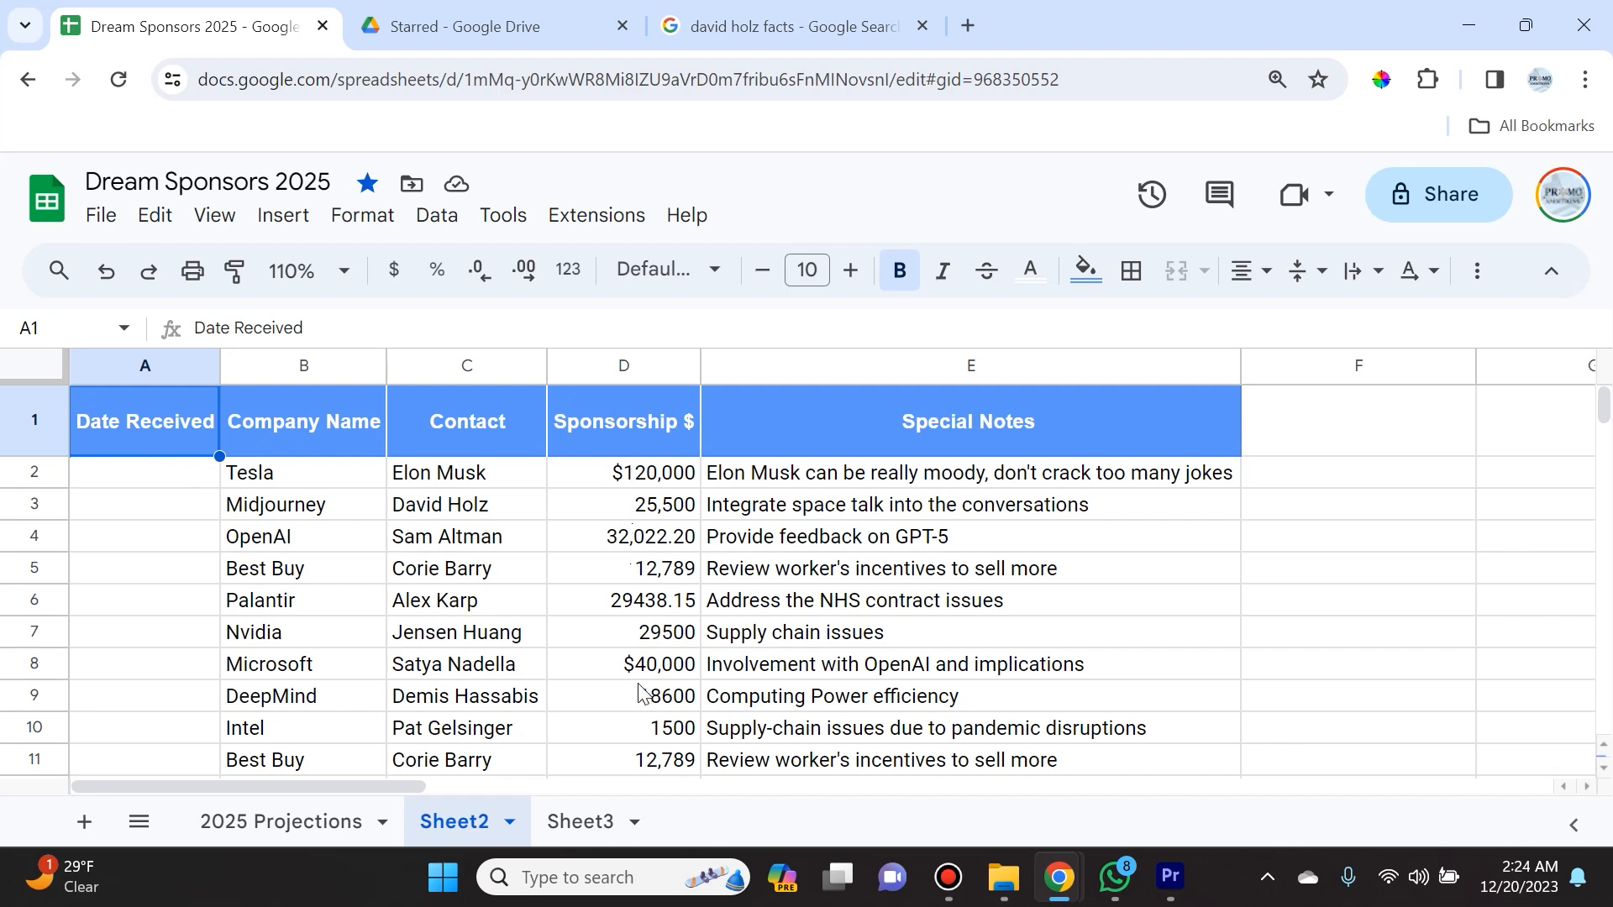
- Enter the received dates in A2:A27 in chronological order, from 1/6 for the first sponsor to 12/2 for the last
left_click(160, 477)
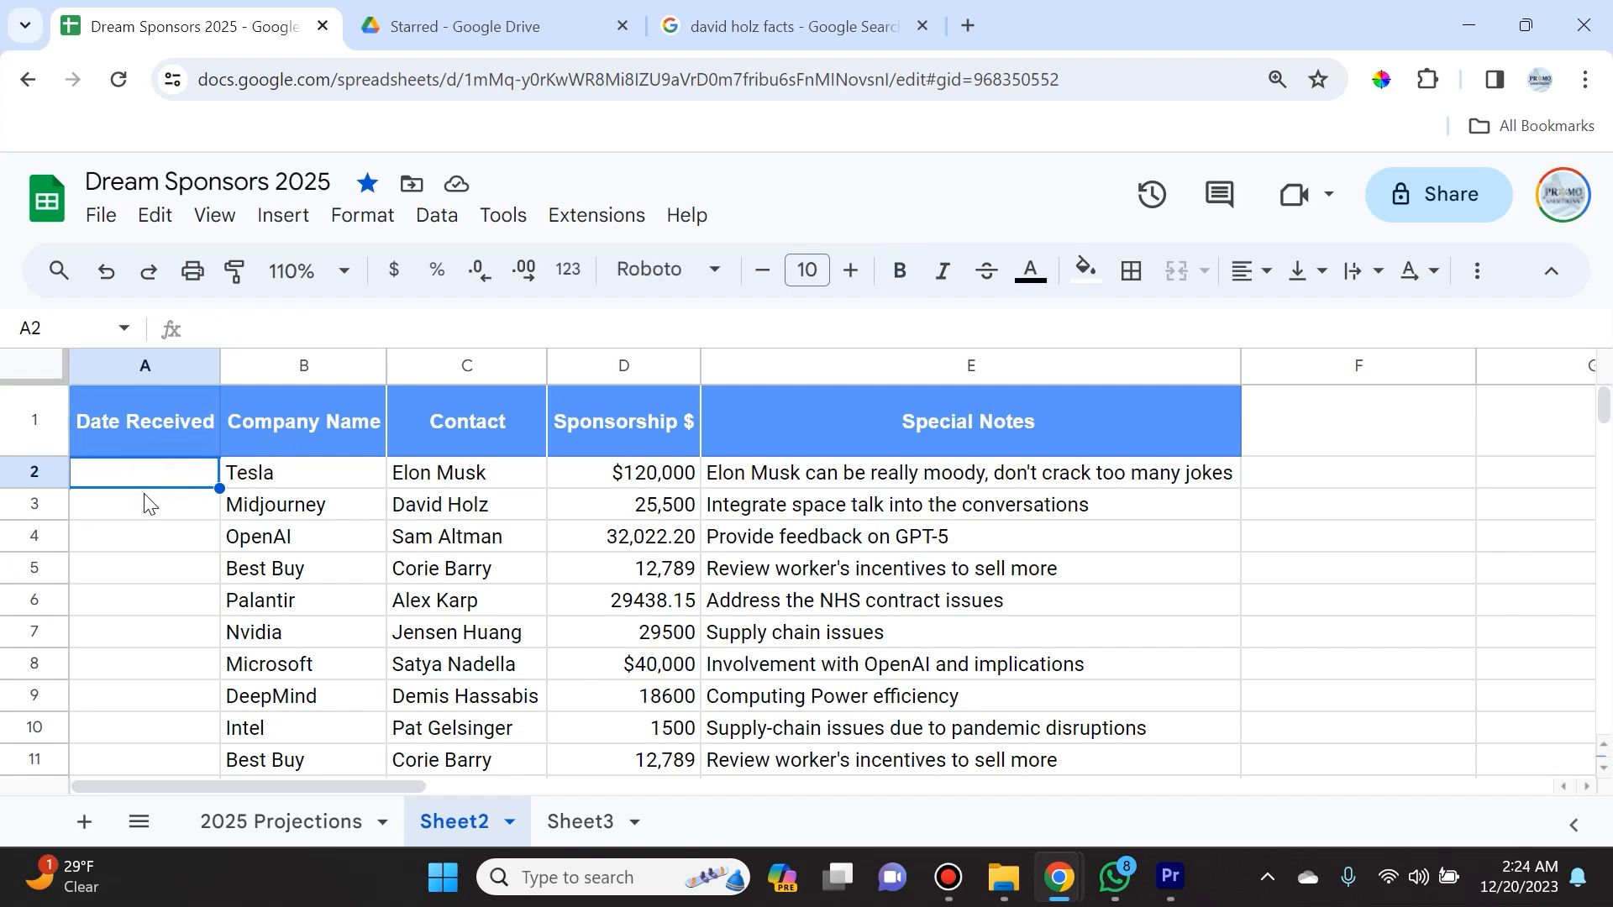
scroll(144, 503, "down", 3)
scroll(145, 502, "up", 3)
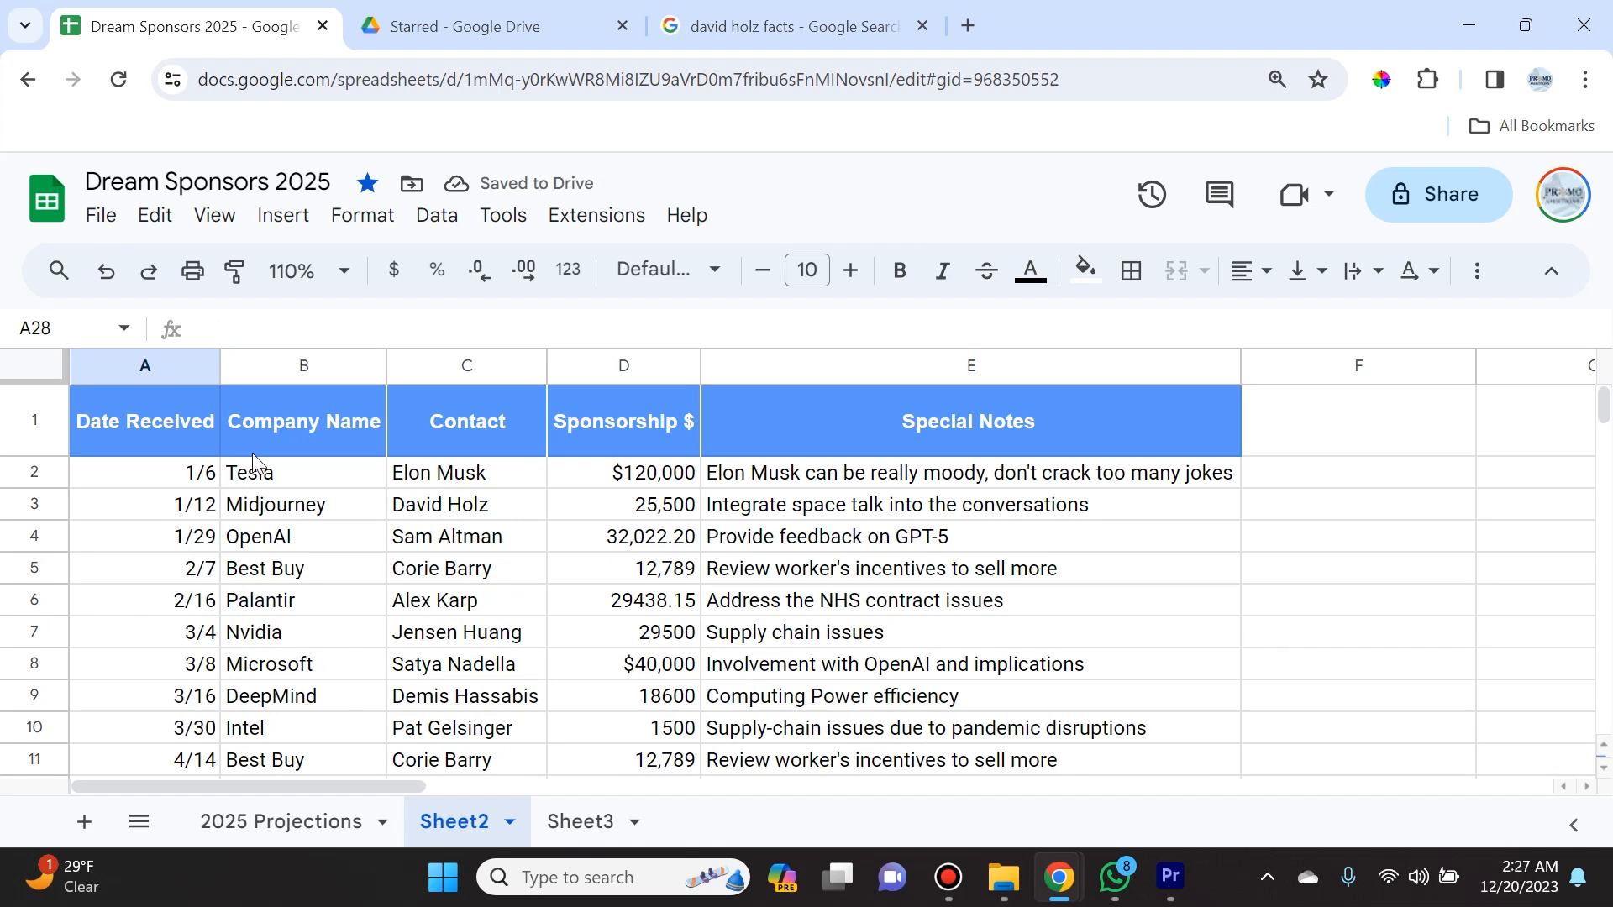
scroll(170, 504, "down", 5)
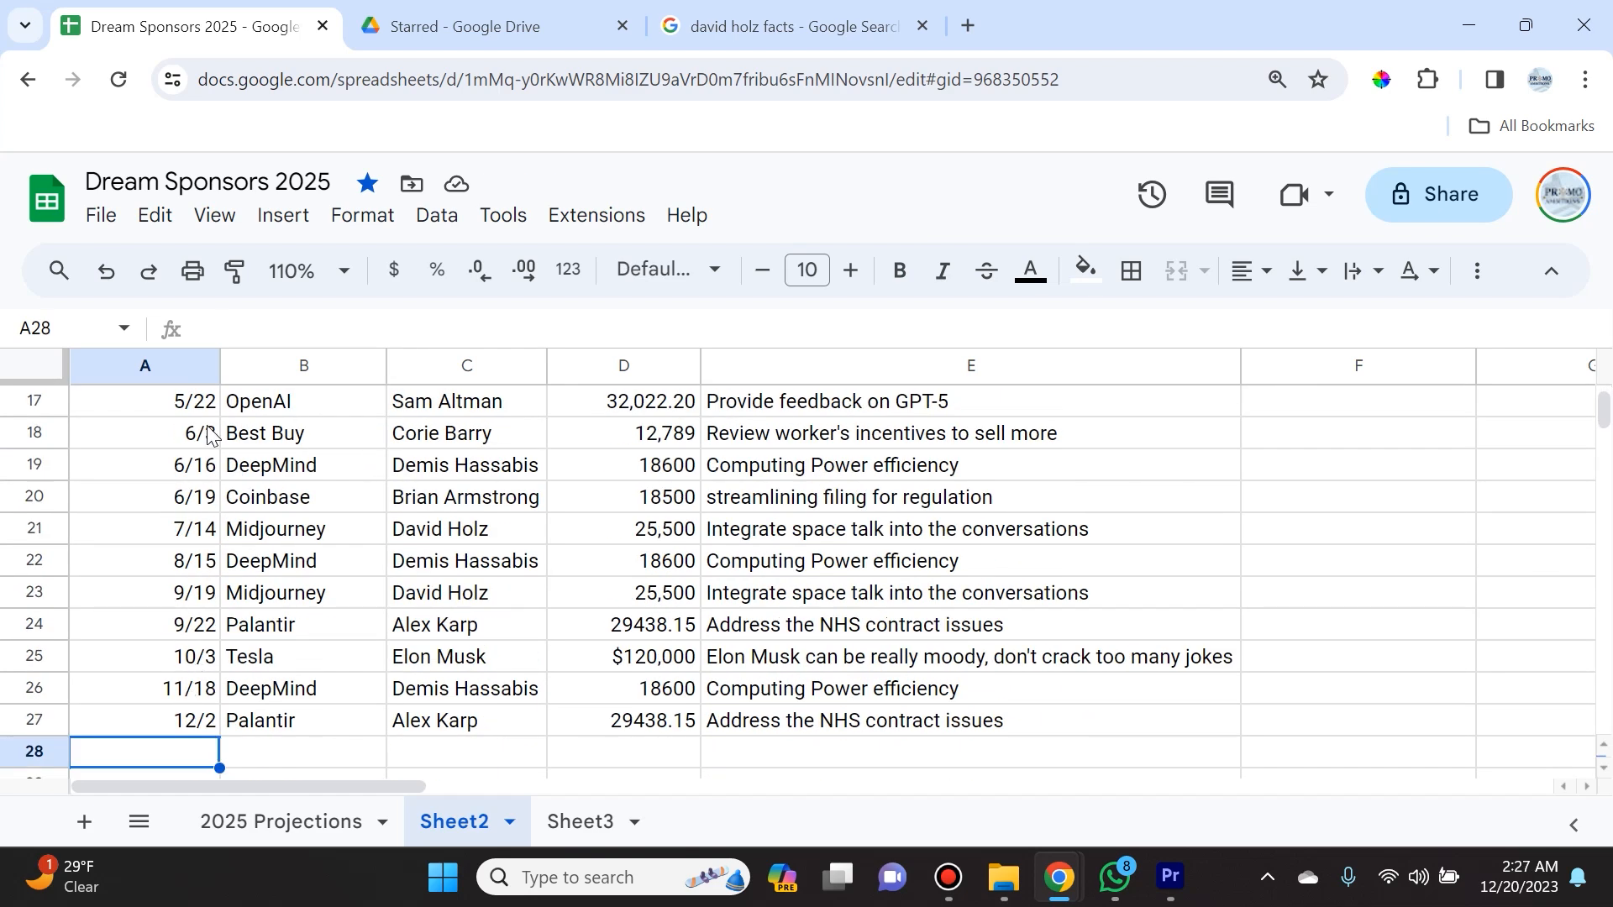
scroll(173, 689, "up", 5)
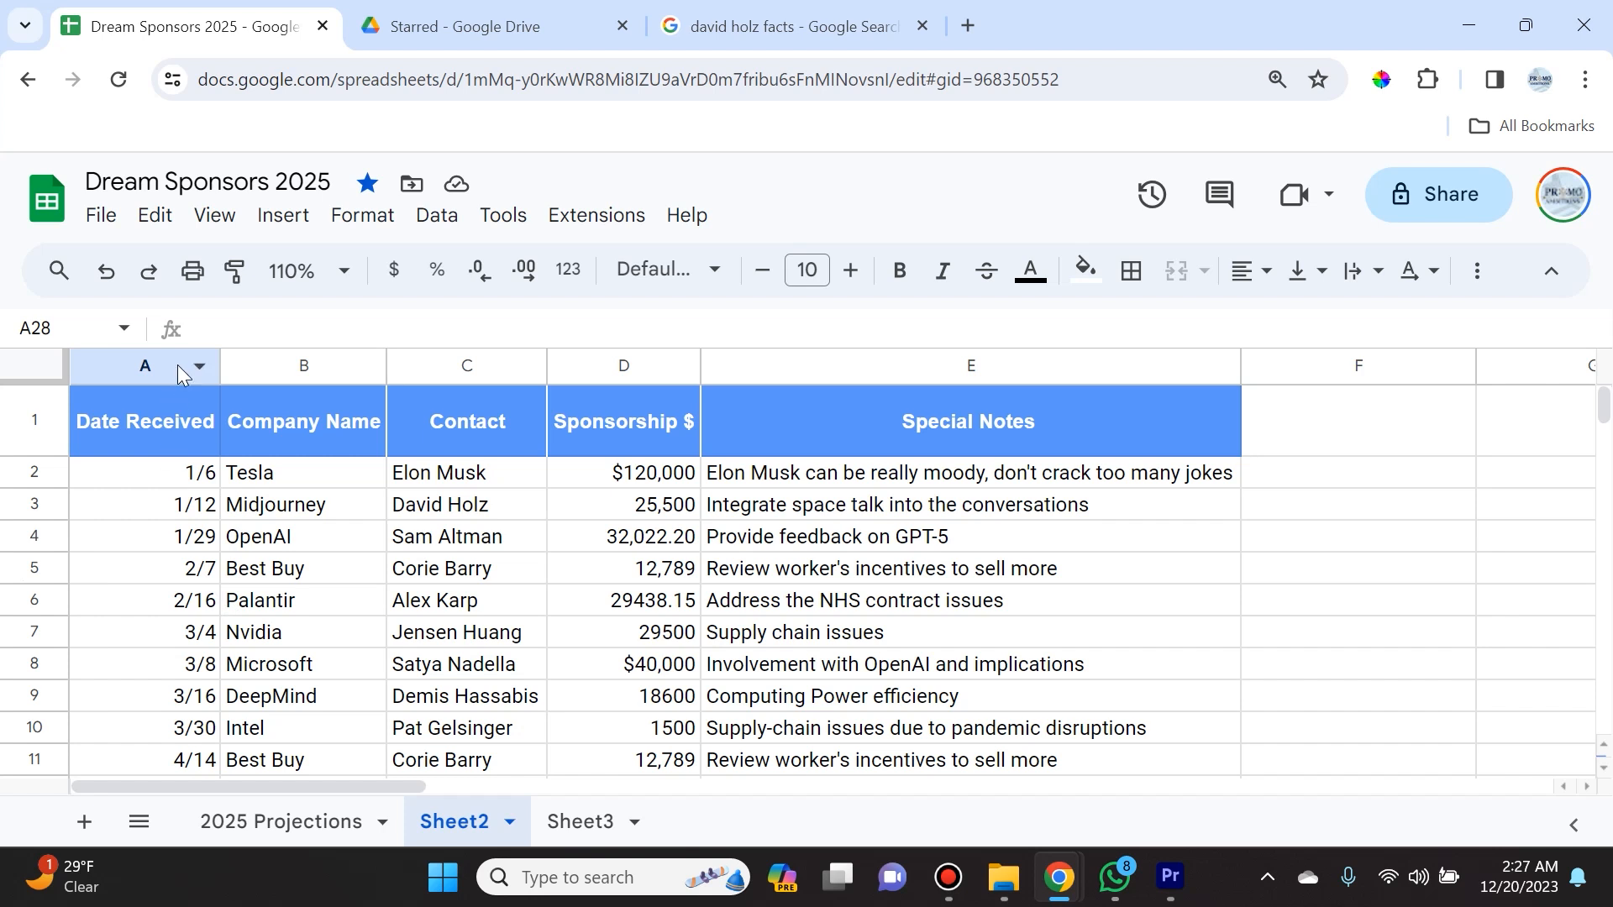
- Apply the Date number format to the whole Date Received column and check the dates down to row 27
left_click(155, 366)
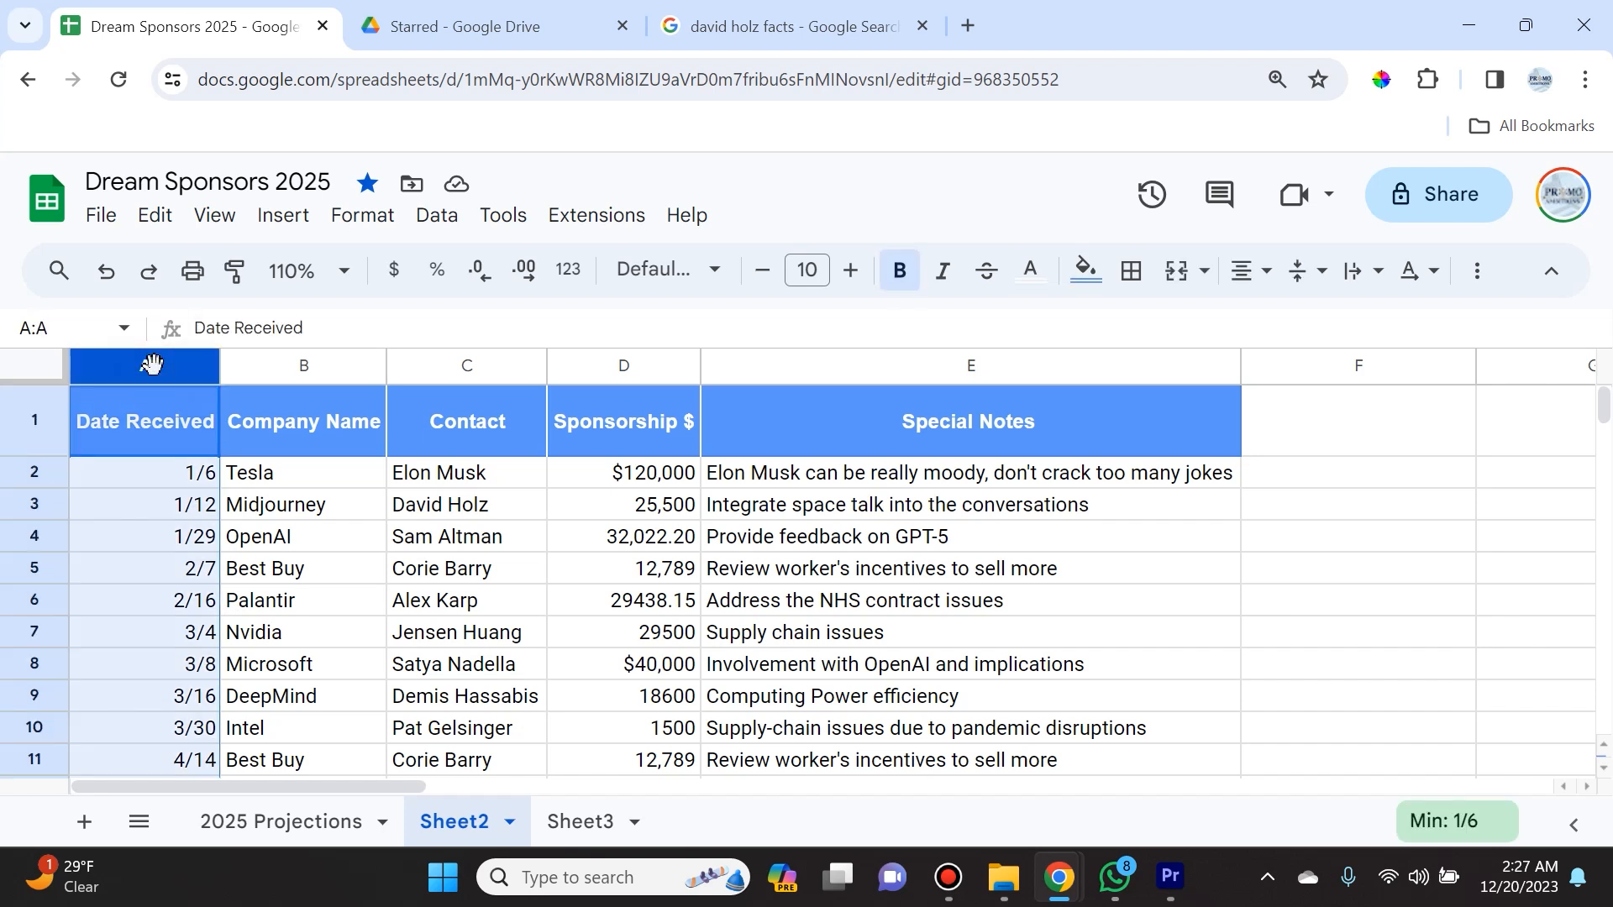
left_click(358, 220)
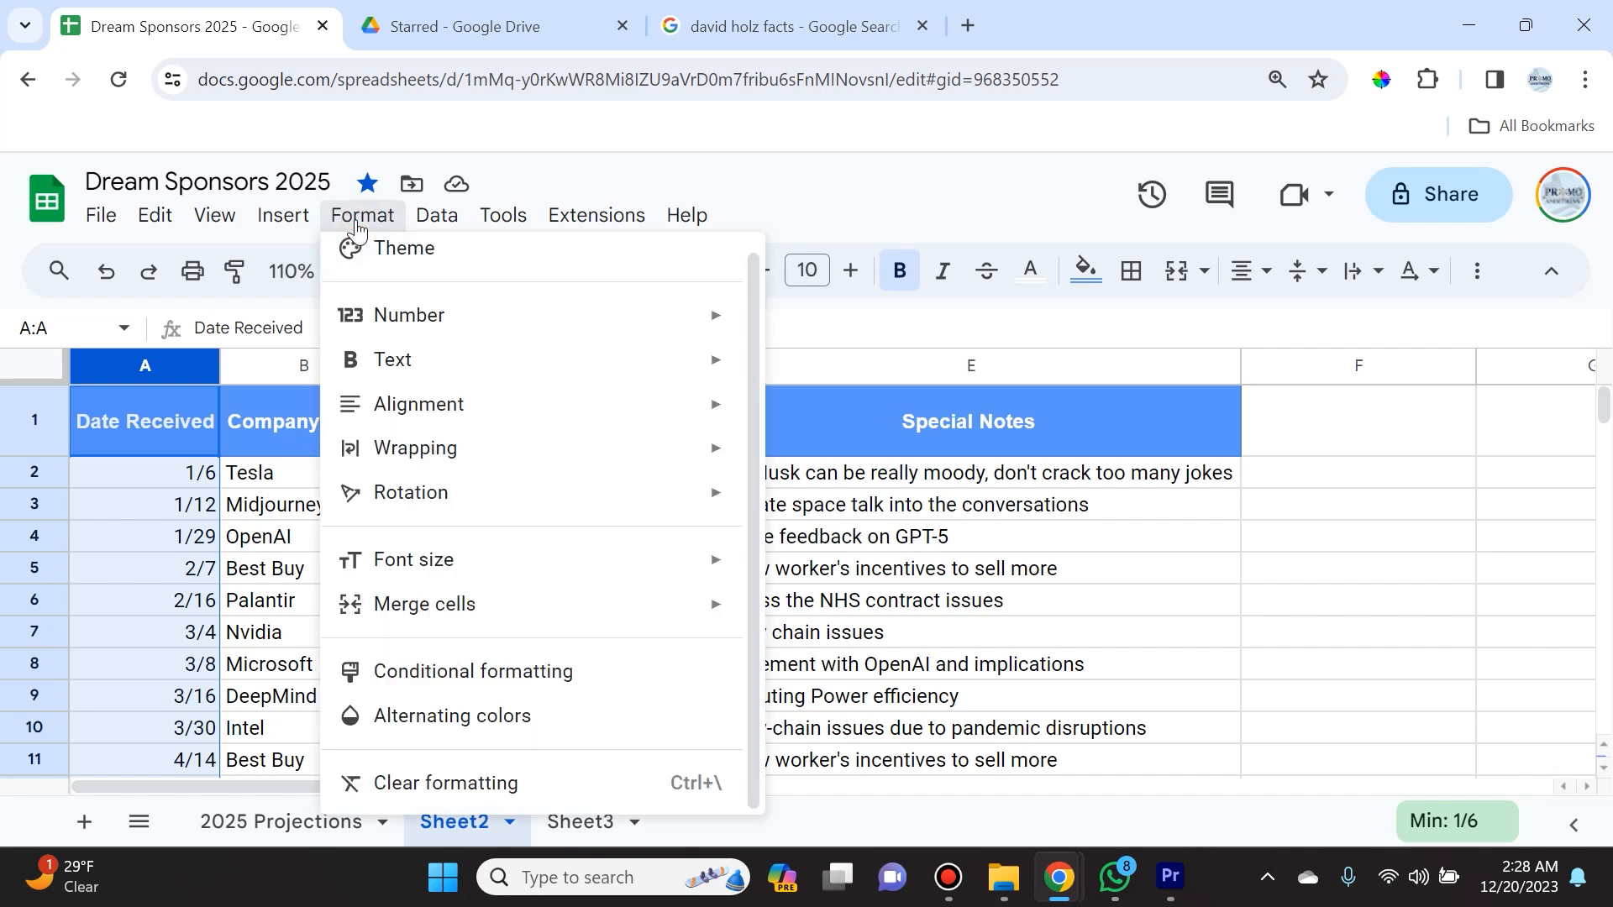
mouse_move(497, 325)
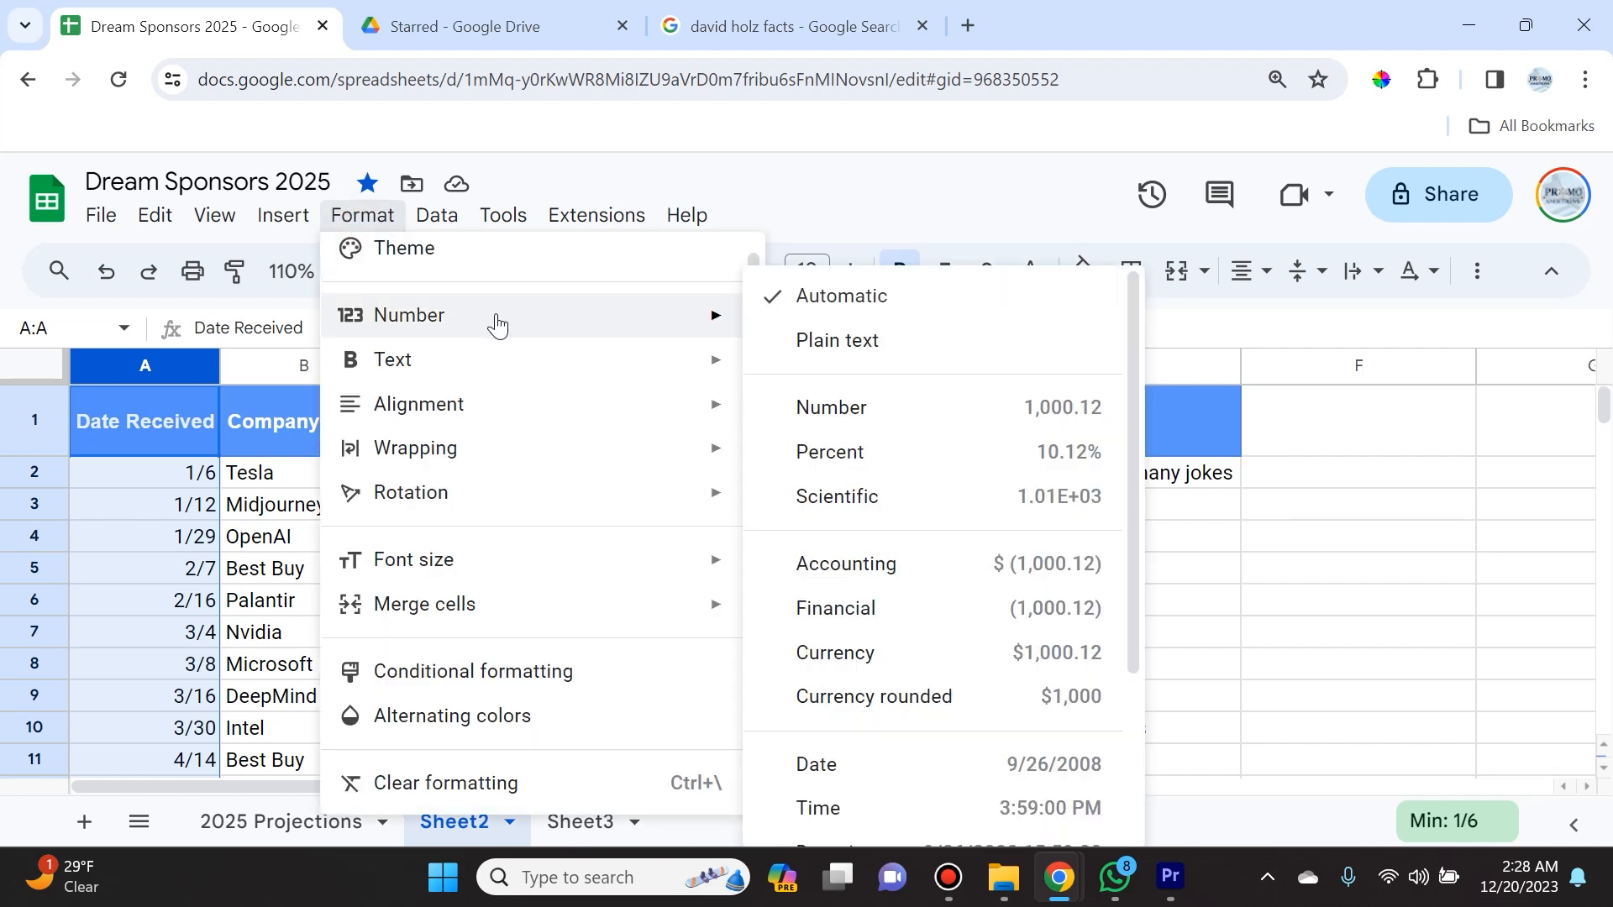
left_click(978, 779)
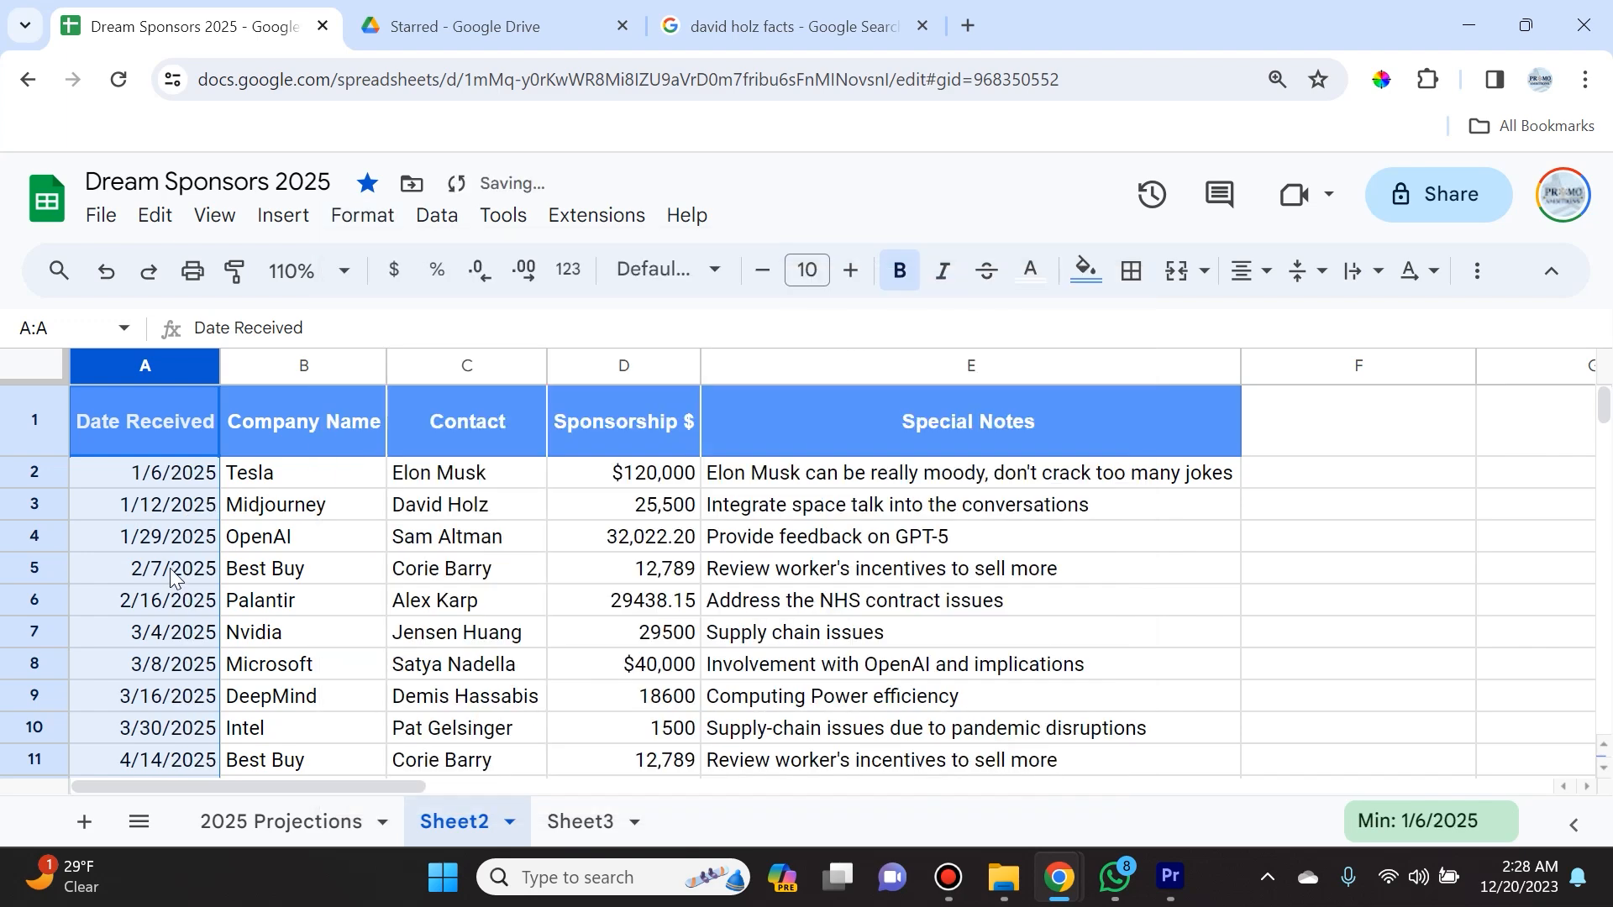
scroll(159, 526, "down", 5)
scroll(157, 528, "down", 2)
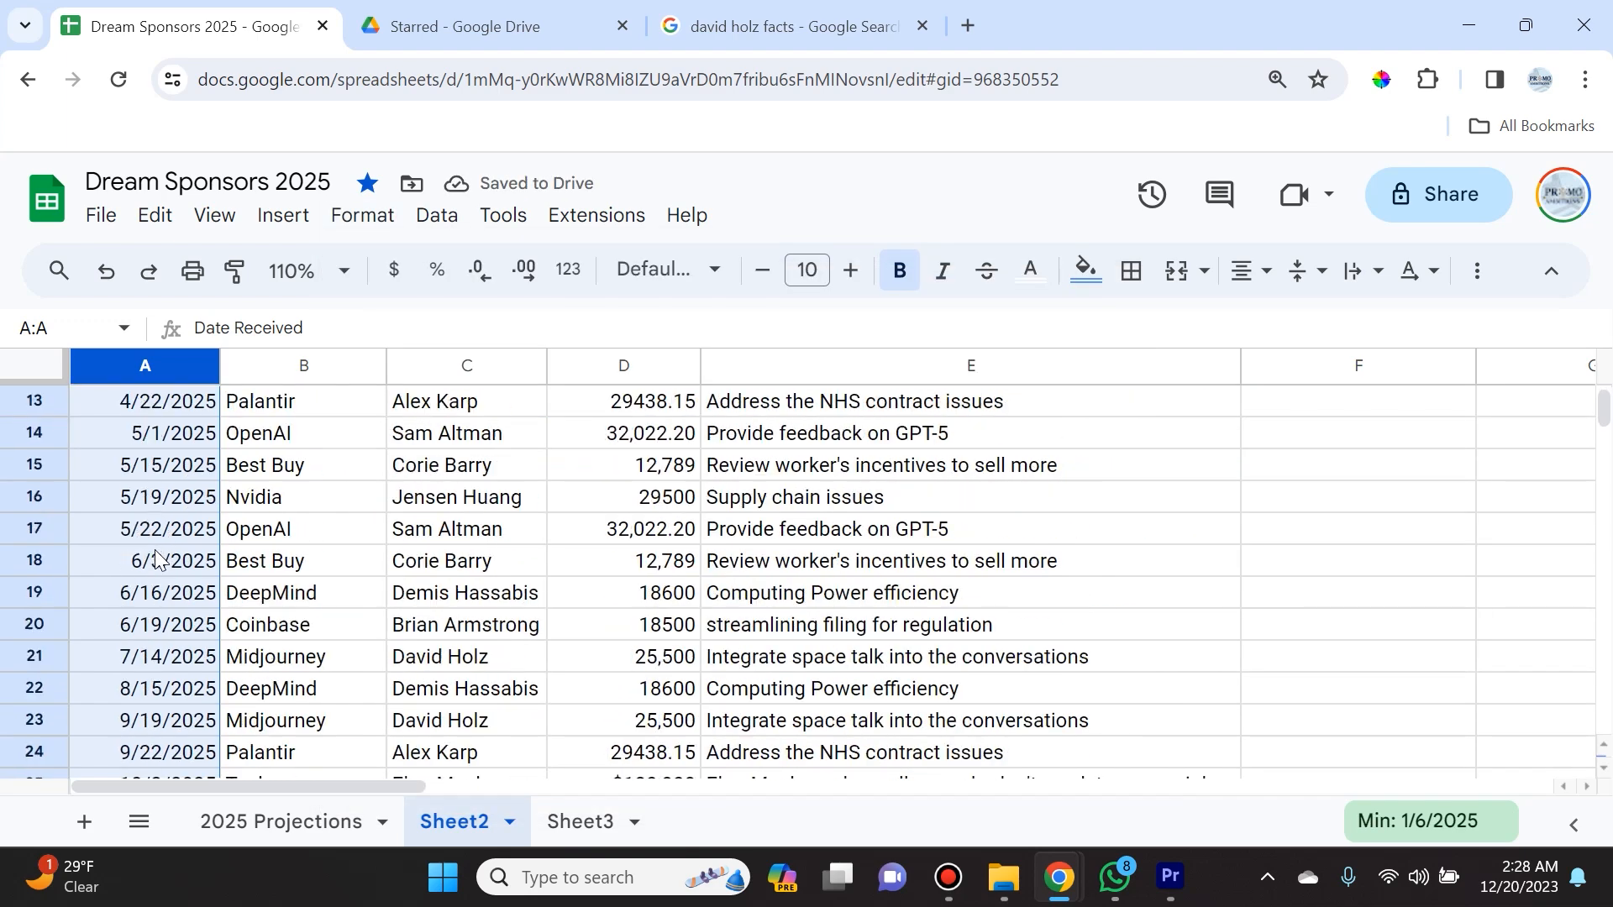
left_click(134, 624)
scroll(163, 580, "down", 2)
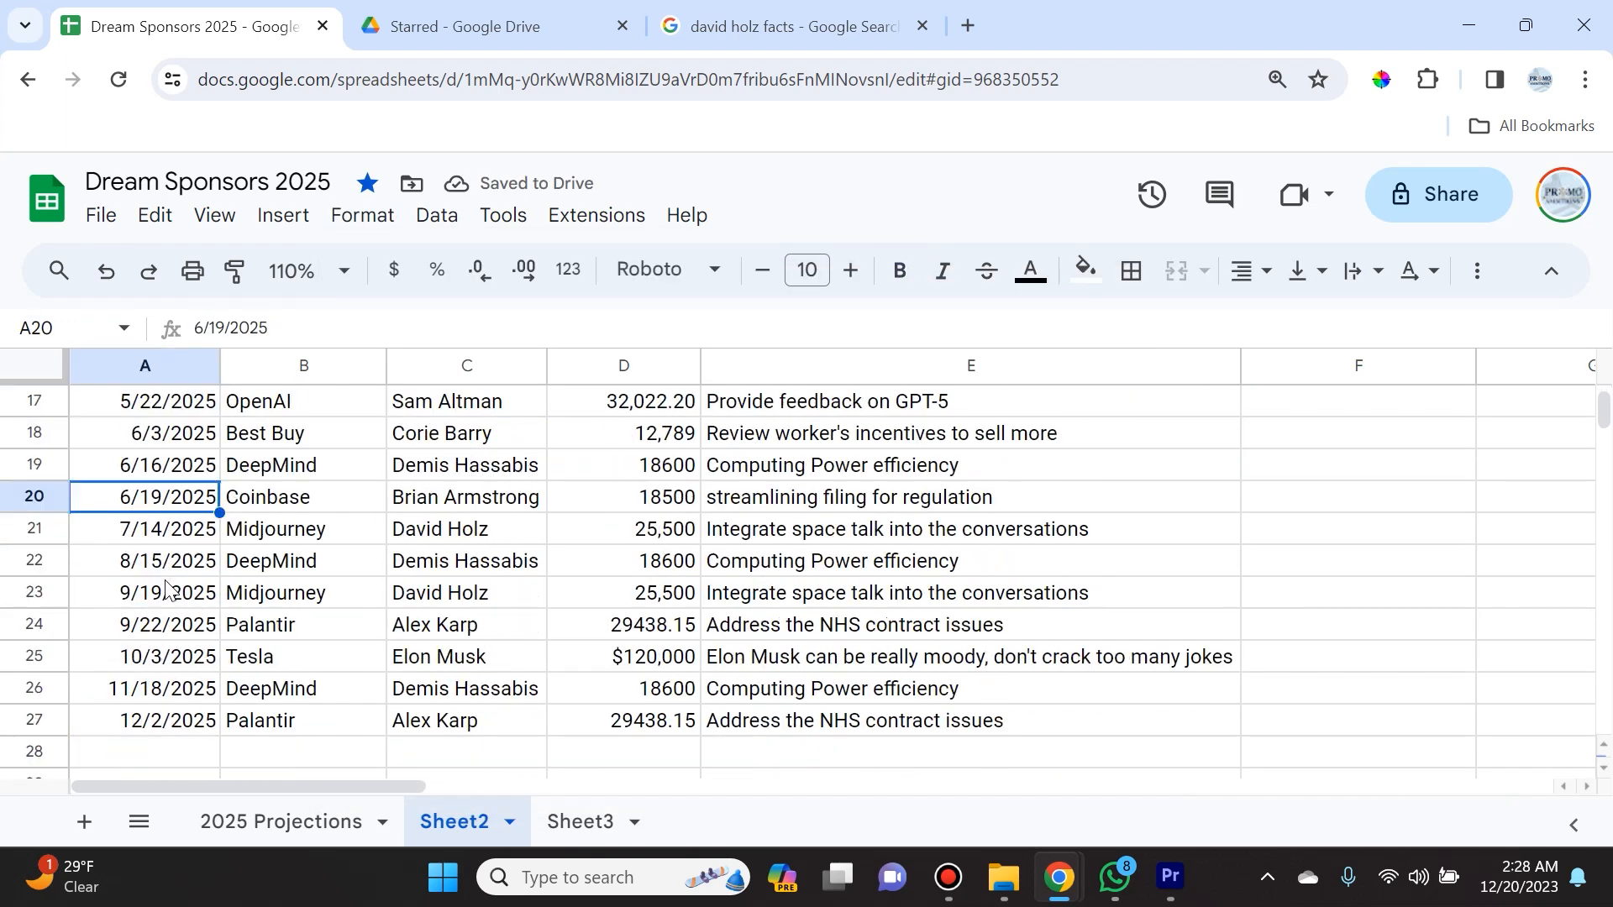
scroll(162, 722, "up", 2)
scroll(162, 720, "up", 4)
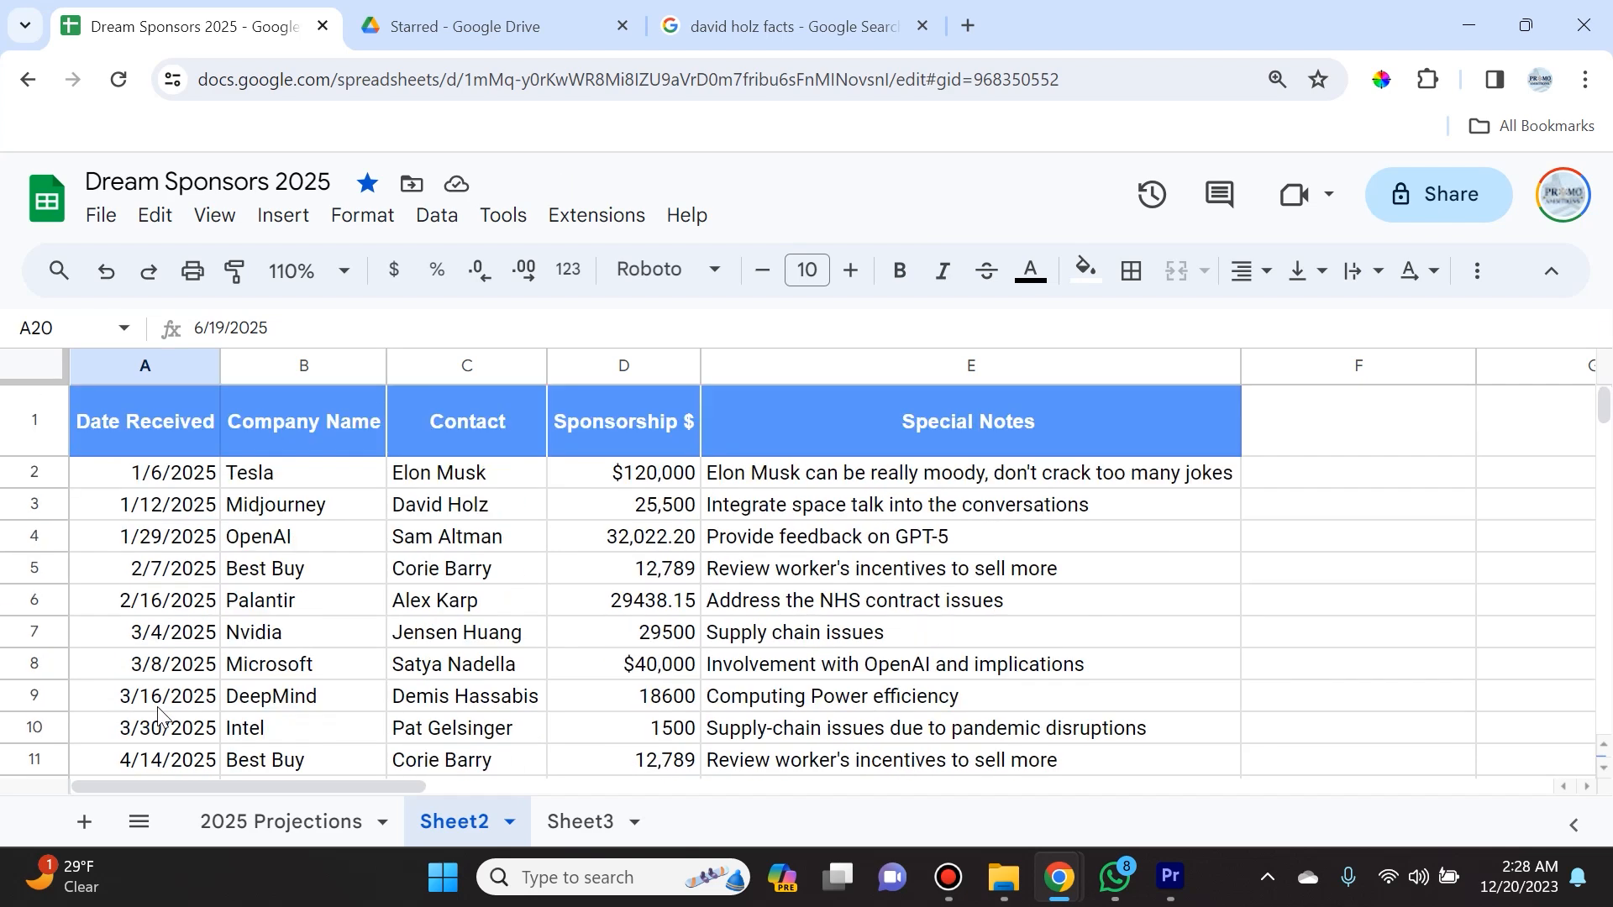
- Center the contents of the Company Name column horizontally and widen the column slightly
left_click(304, 366)
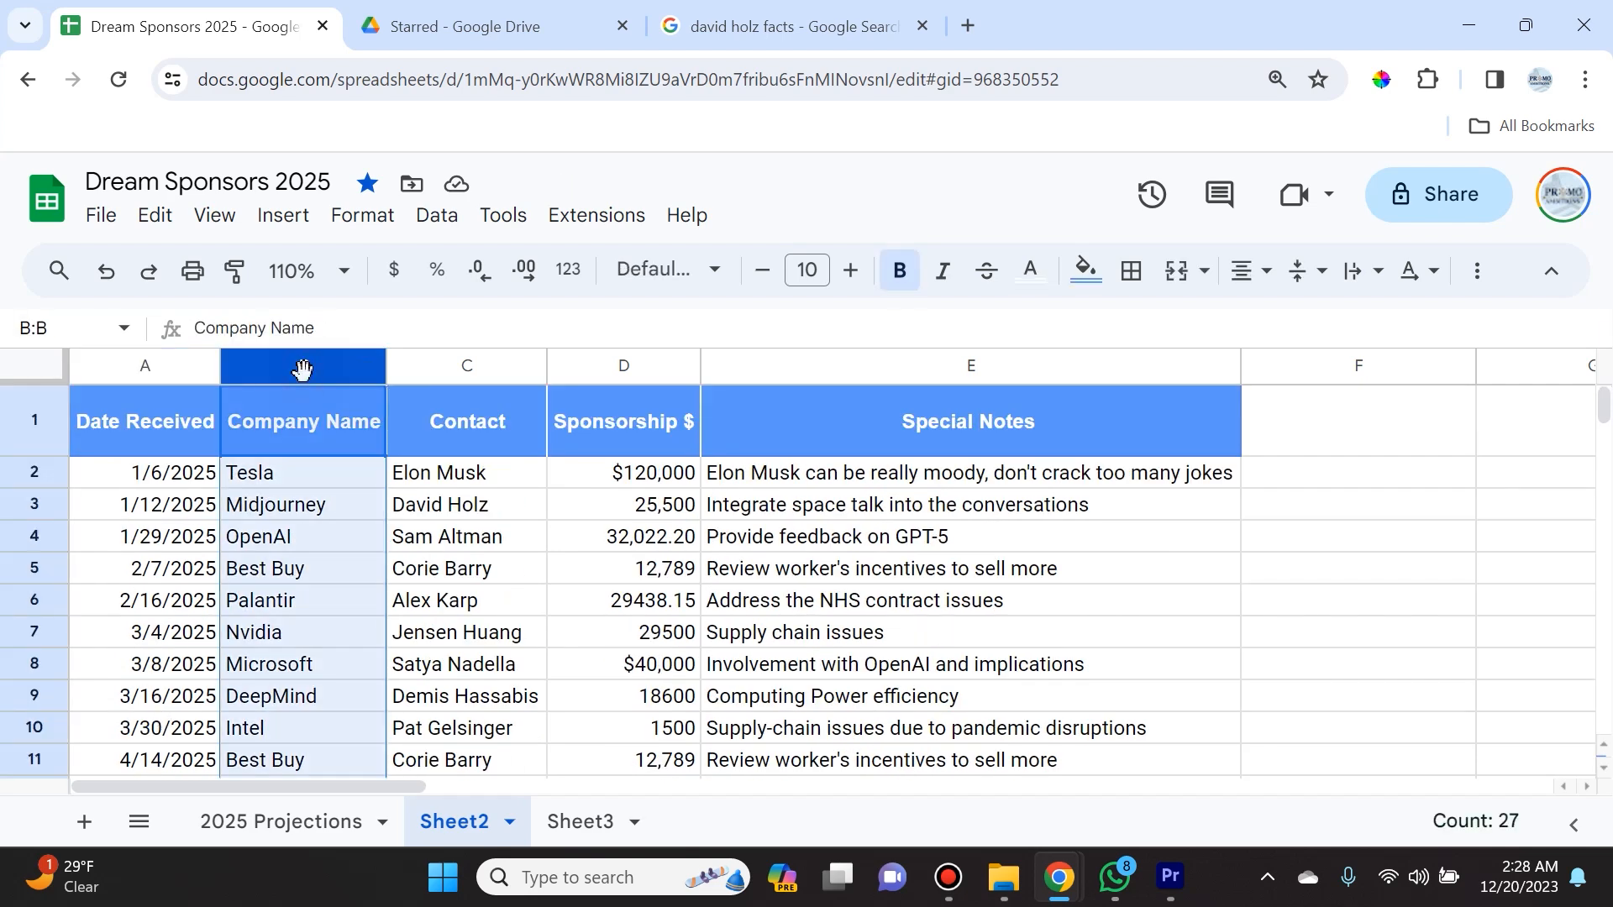
left_click(1244, 273)
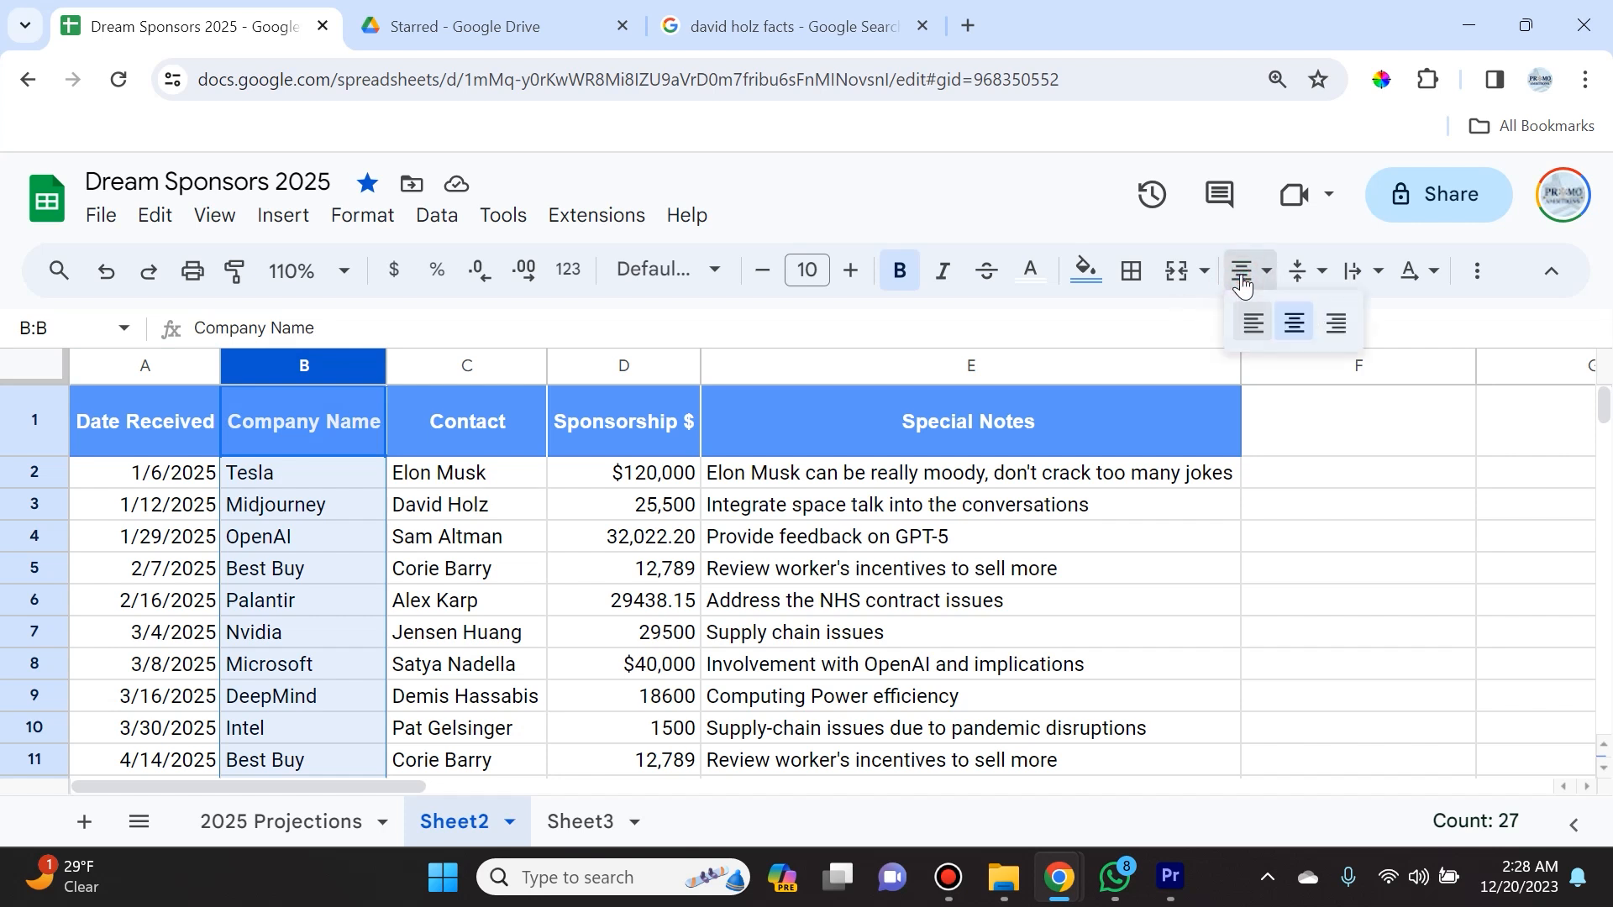
left_click(1294, 324)
left_click(311, 568)
left_click_drag(385, 365, 403, 365)
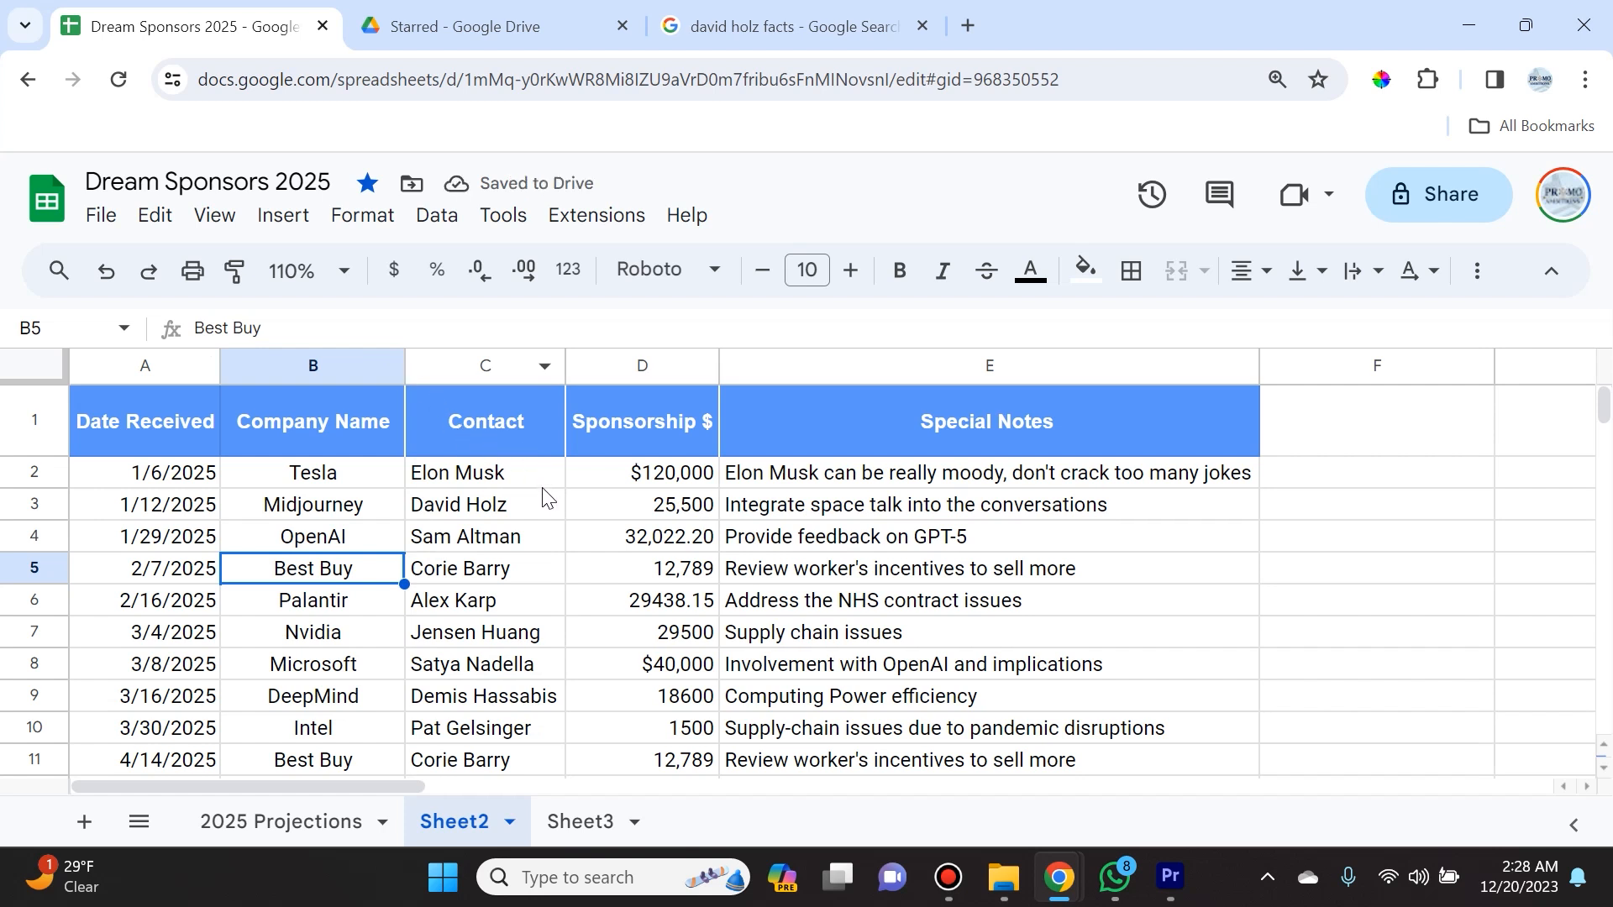
- Widen the Contact column slightly and center its contents horizontally
left_click_drag(566, 365, 575, 365)
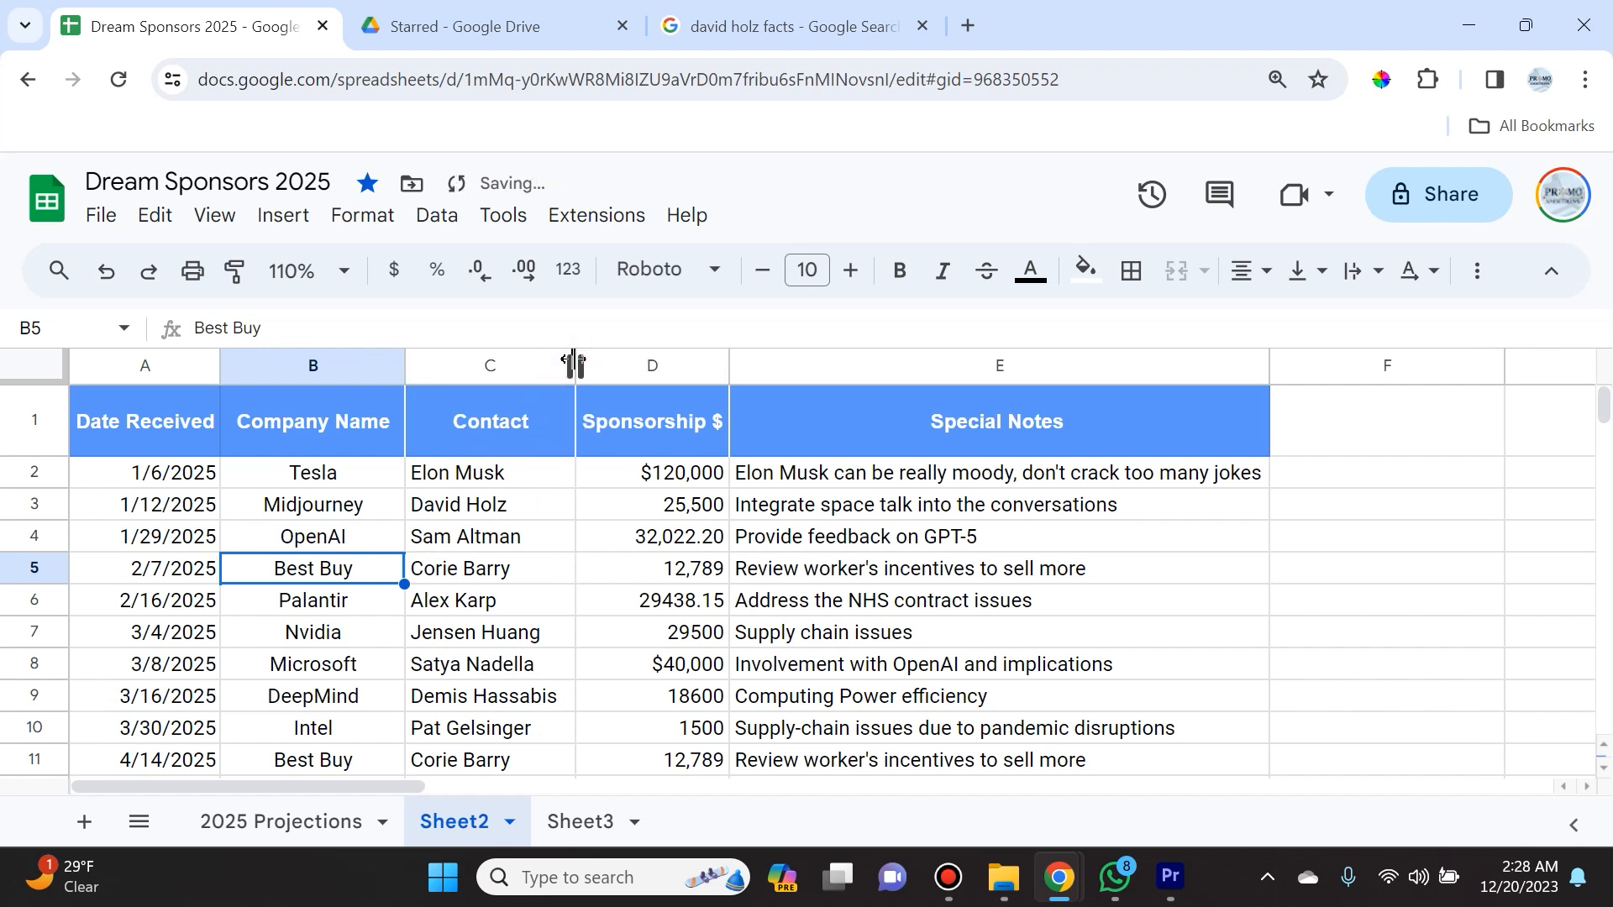
left_click(486, 370)
left_click(1247, 272)
left_click(1294, 324)
left_click(679, 536)
- Apply the Accounting number format to the whole Sponsorship $ column and check the amounts down to row 27
scroll(676, 579, "down", 1)
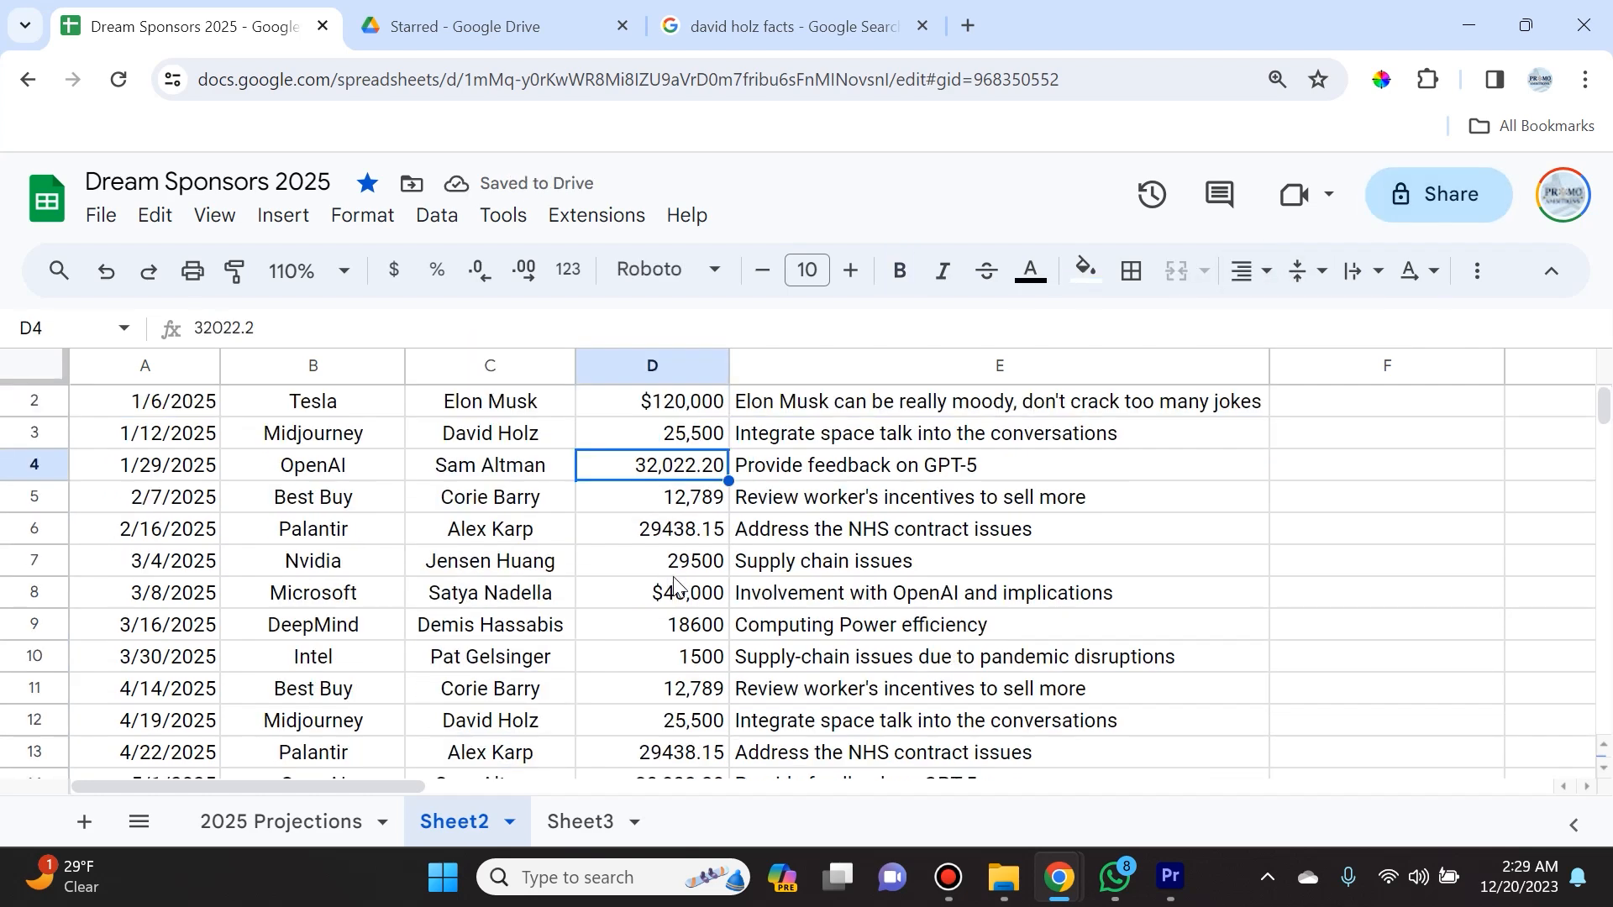
scroll(693, 655, "down", 4)
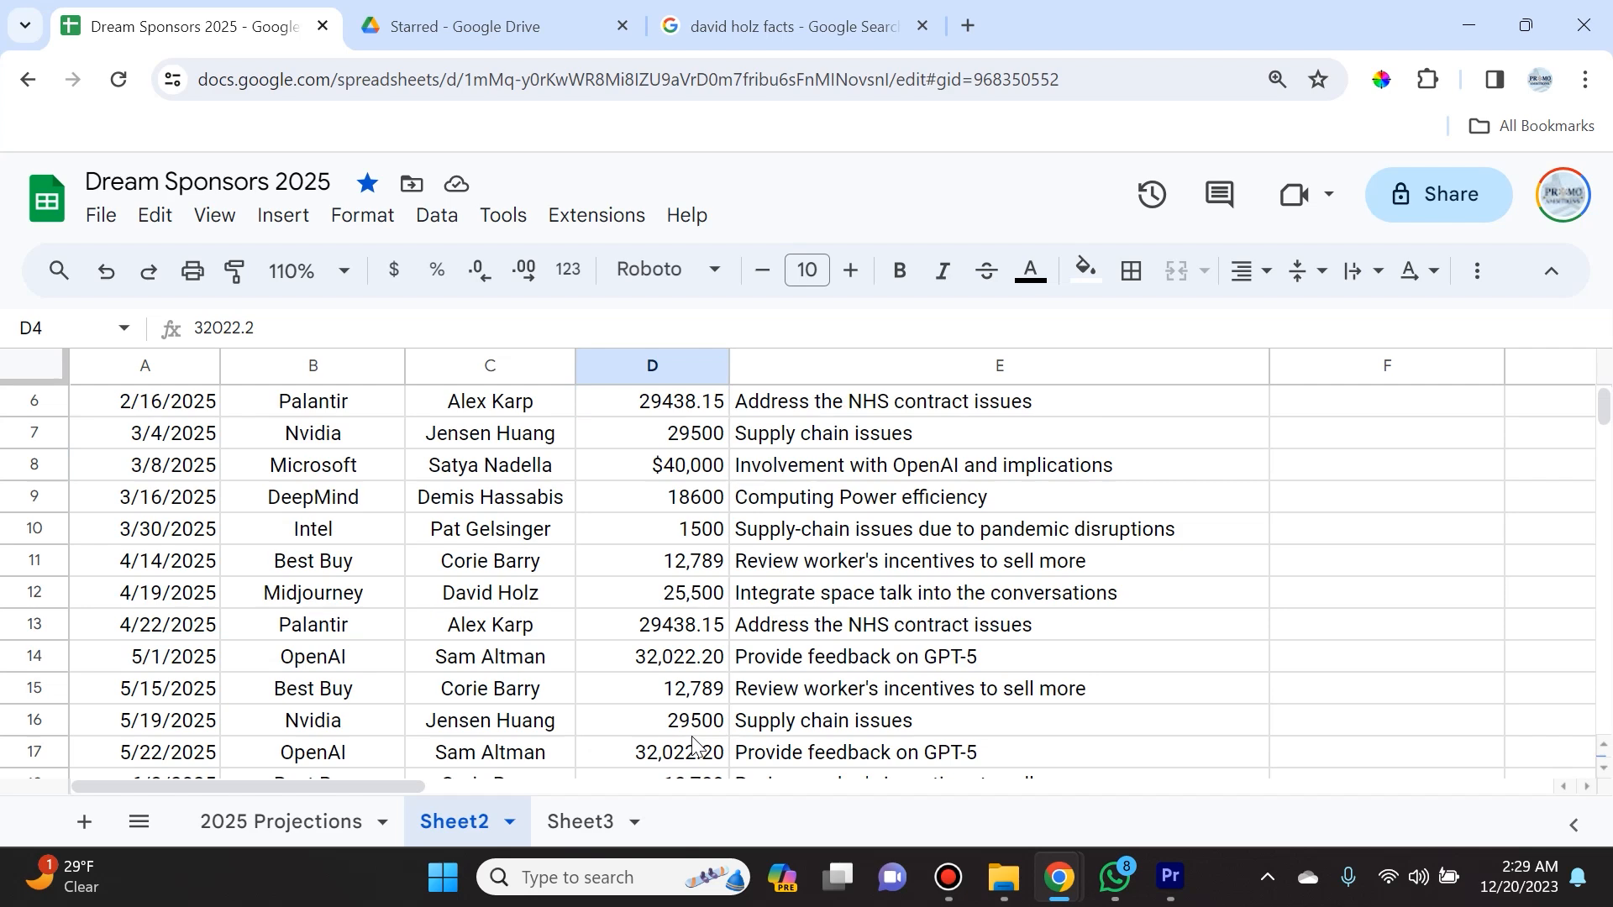
scroll(693, 743, "down", 3)
left_click(672, 366)
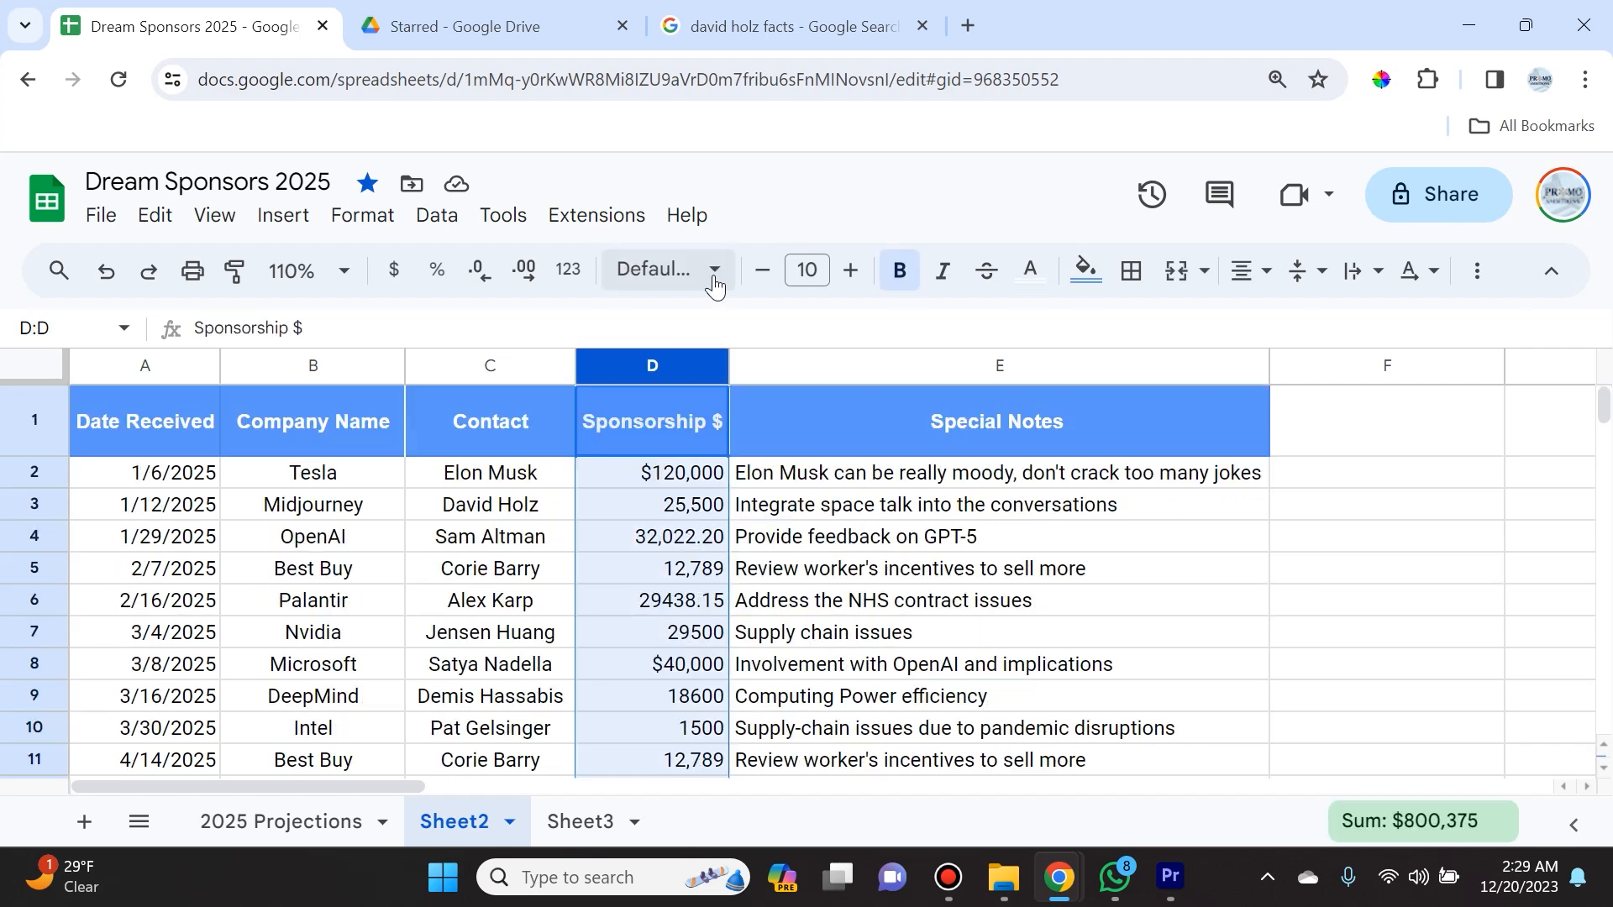
left_click(716, 267)
left_click(716, 267)
left_click(362, 217)
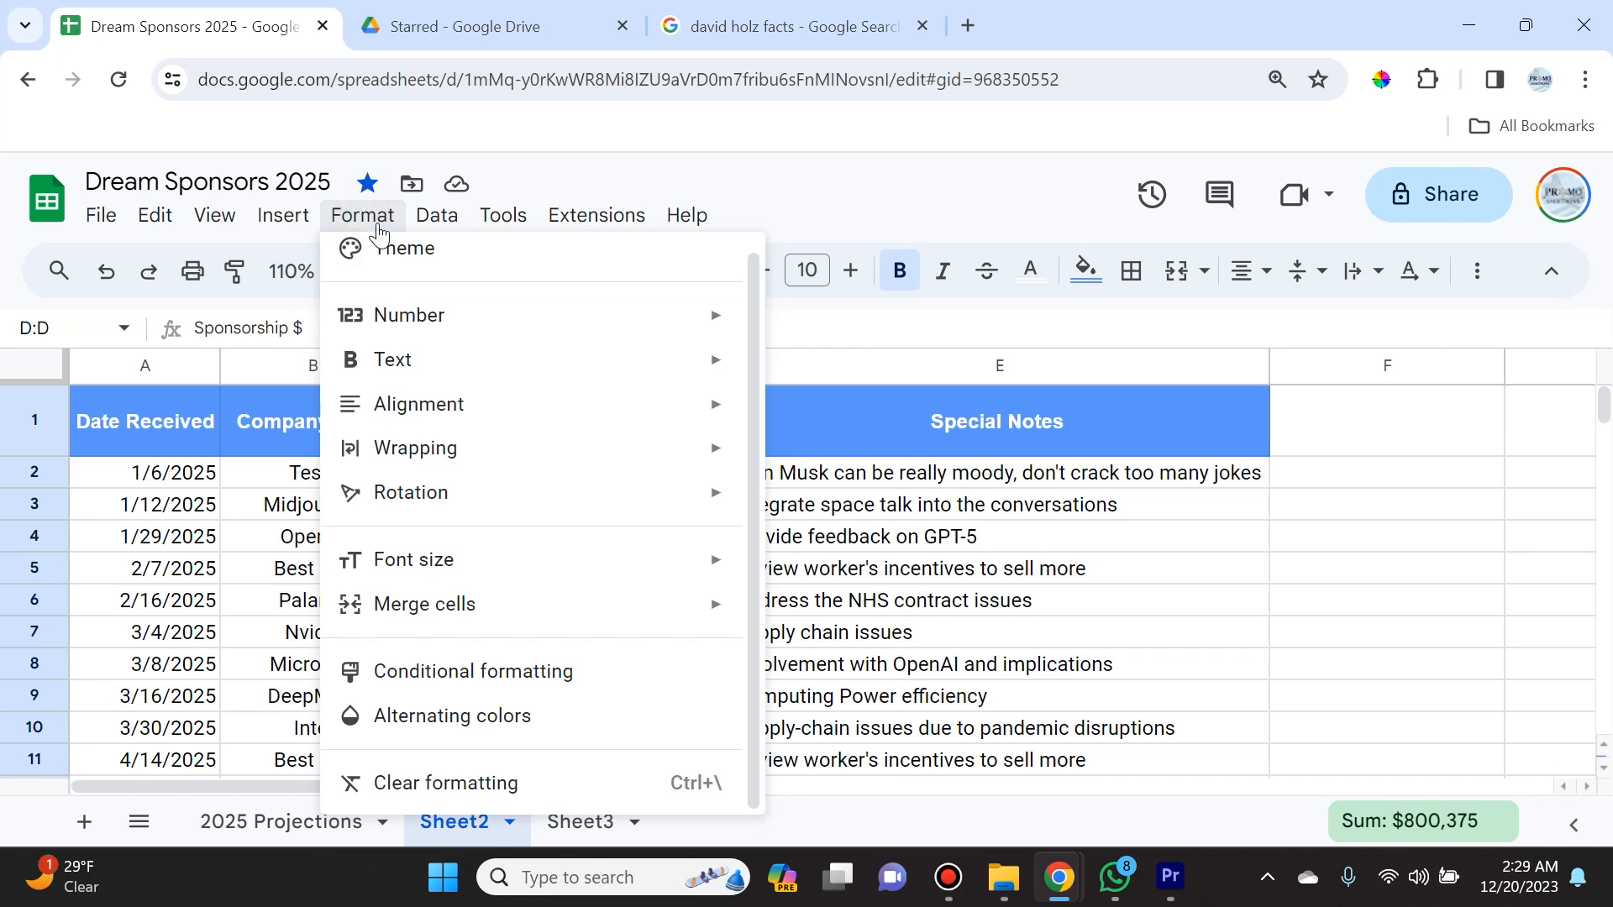
mouse_move(470, 335)
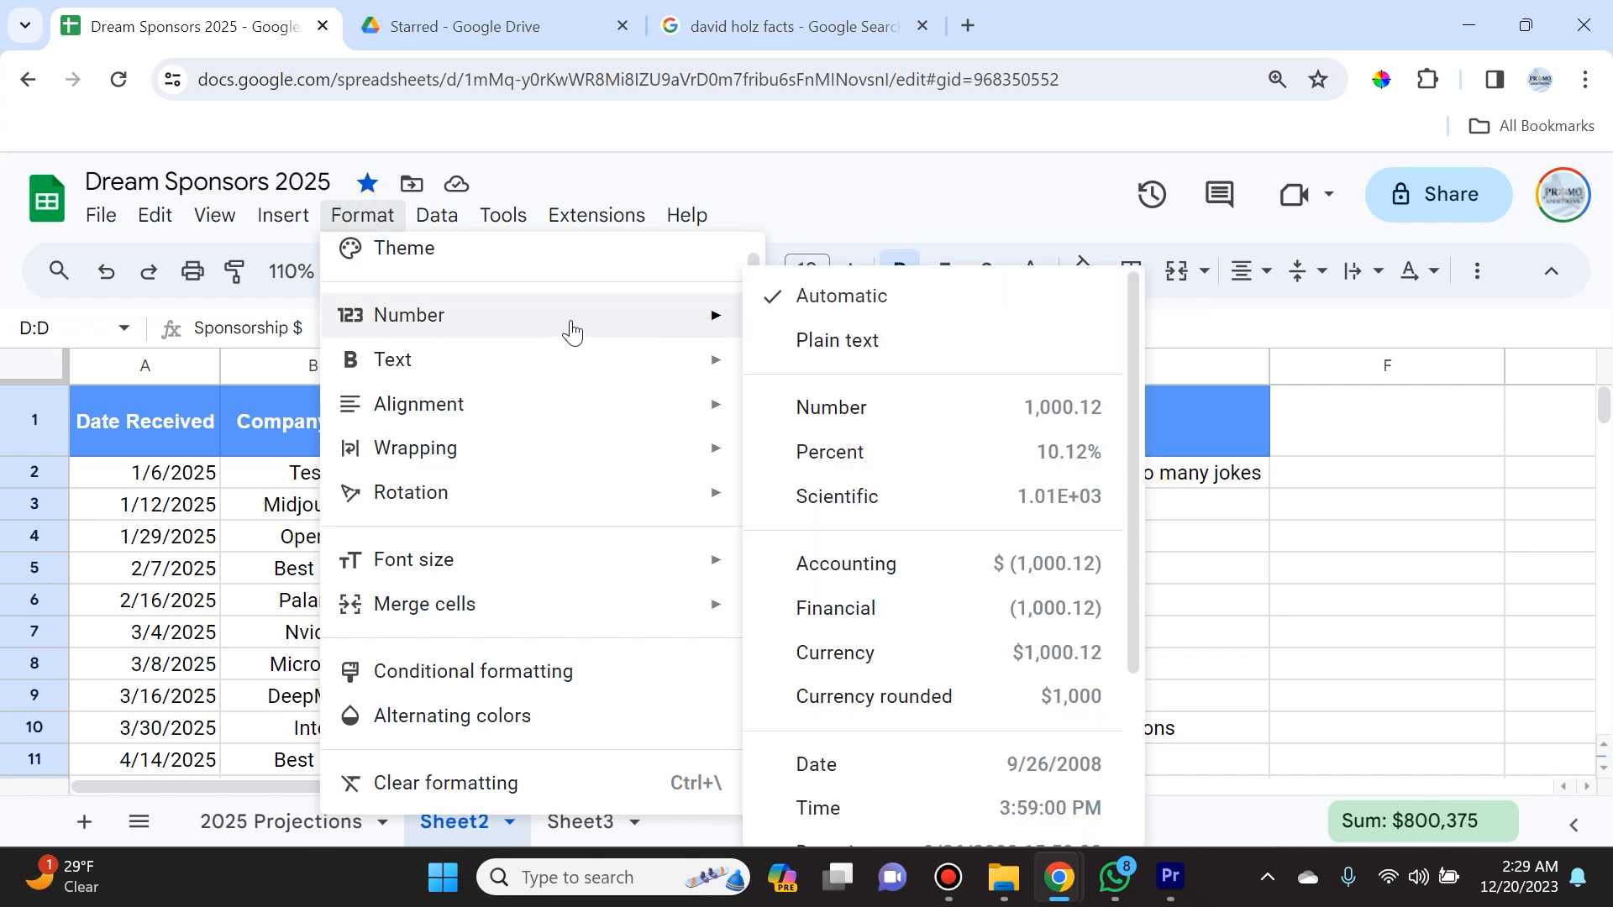
left_click(922, 574)
scroll(647, 496, "down", 7)
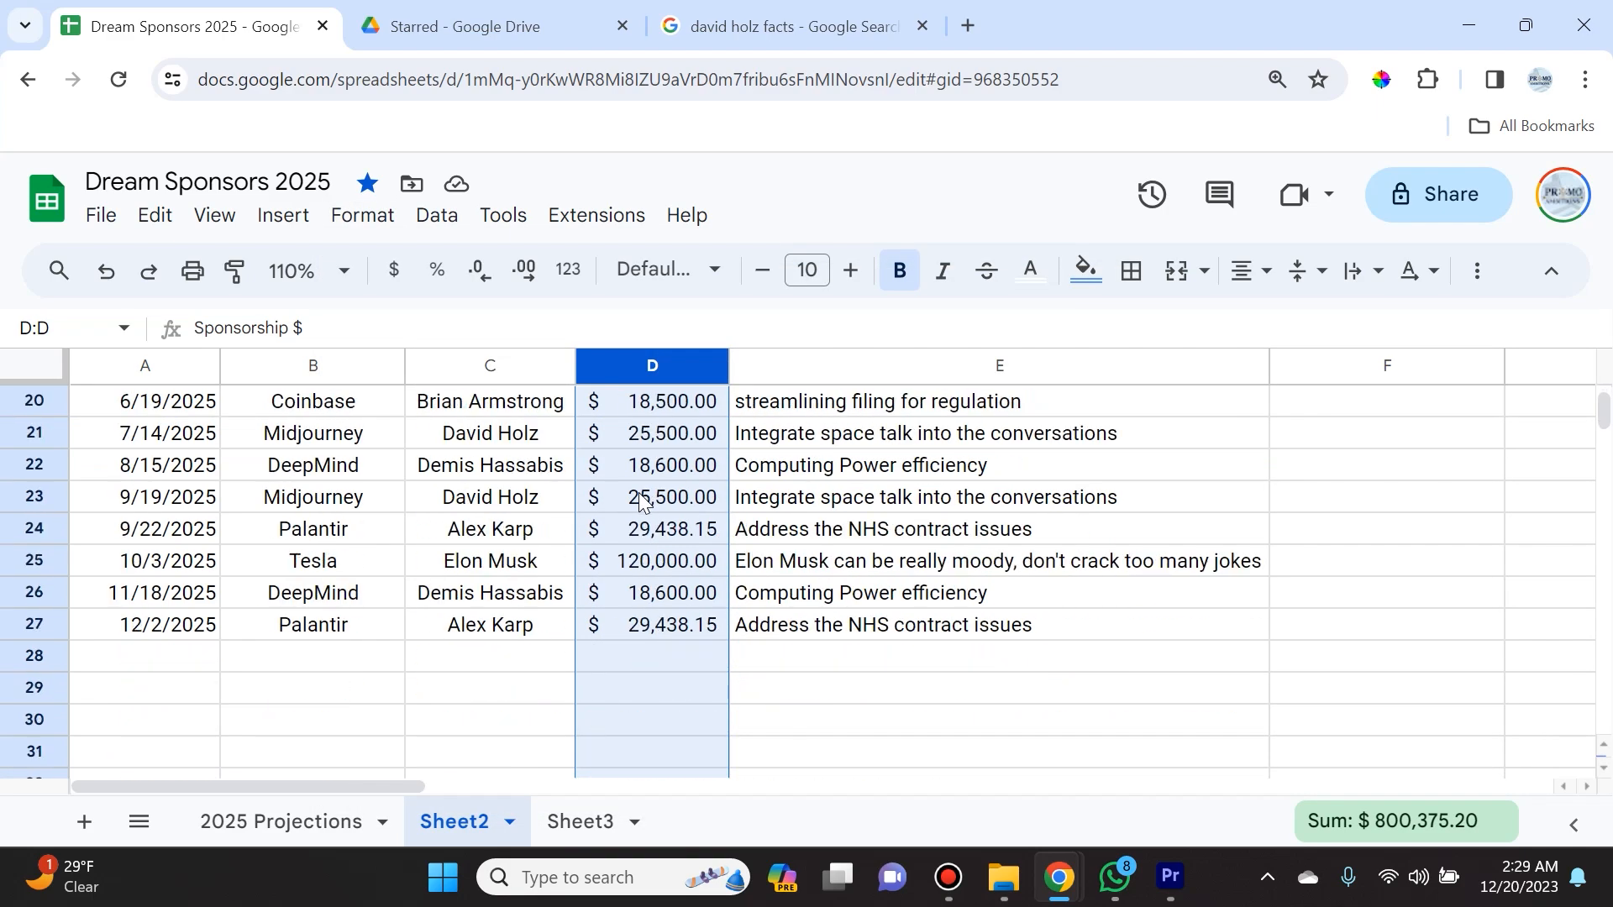
scroll(641, 555, "up", 5)
scroll(640, 559, "up", 3)
left_click(644, 535)
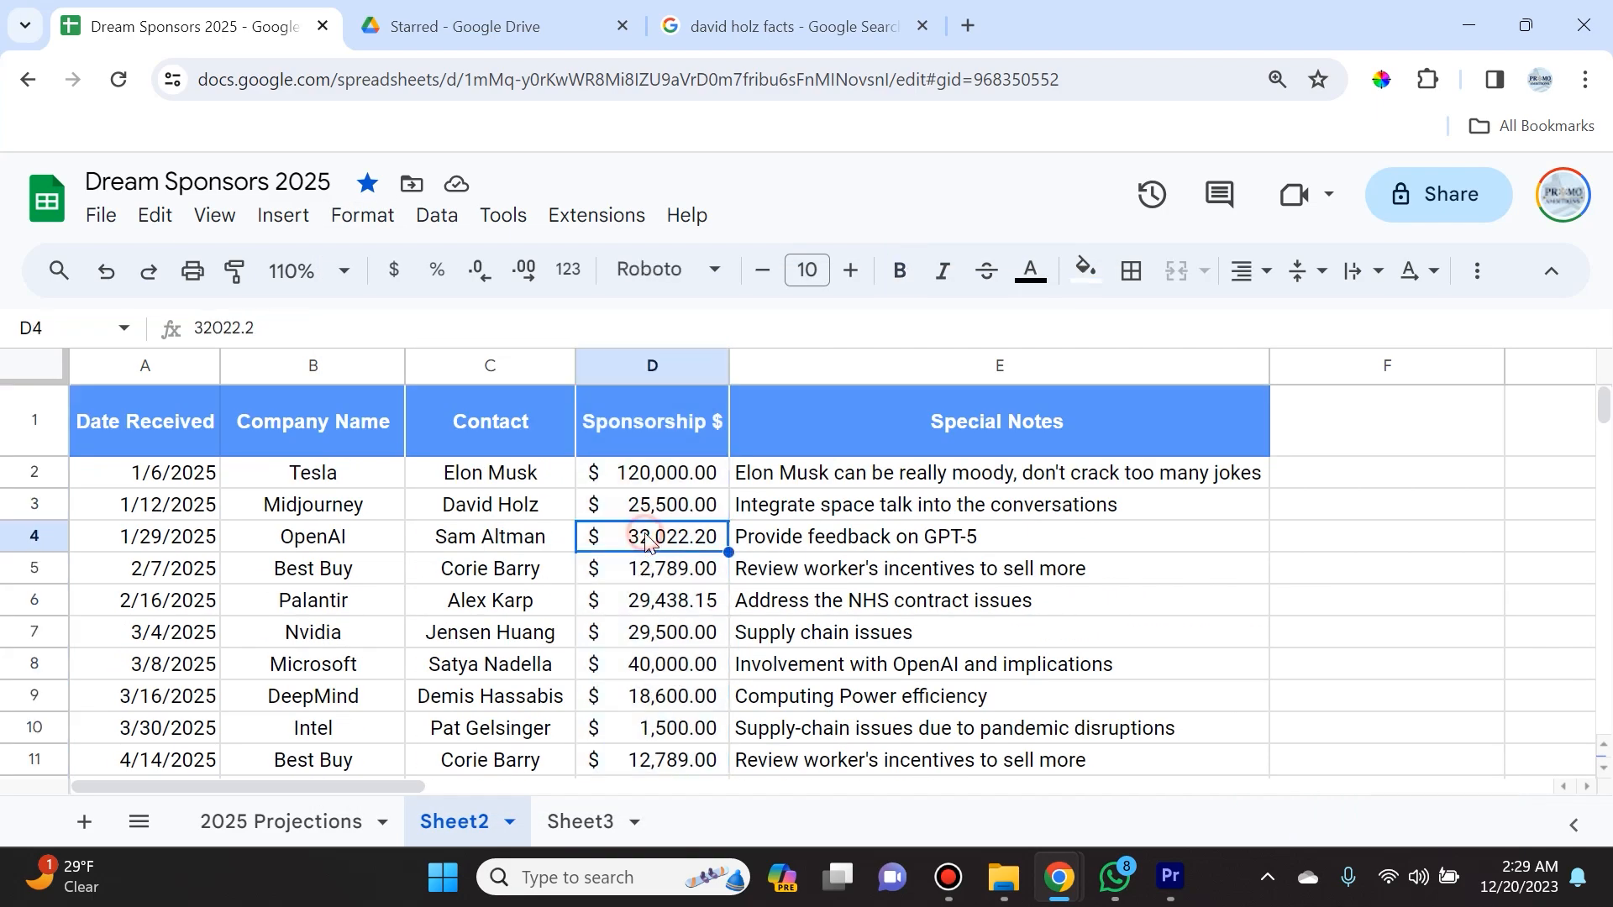
left_click(652, 366)
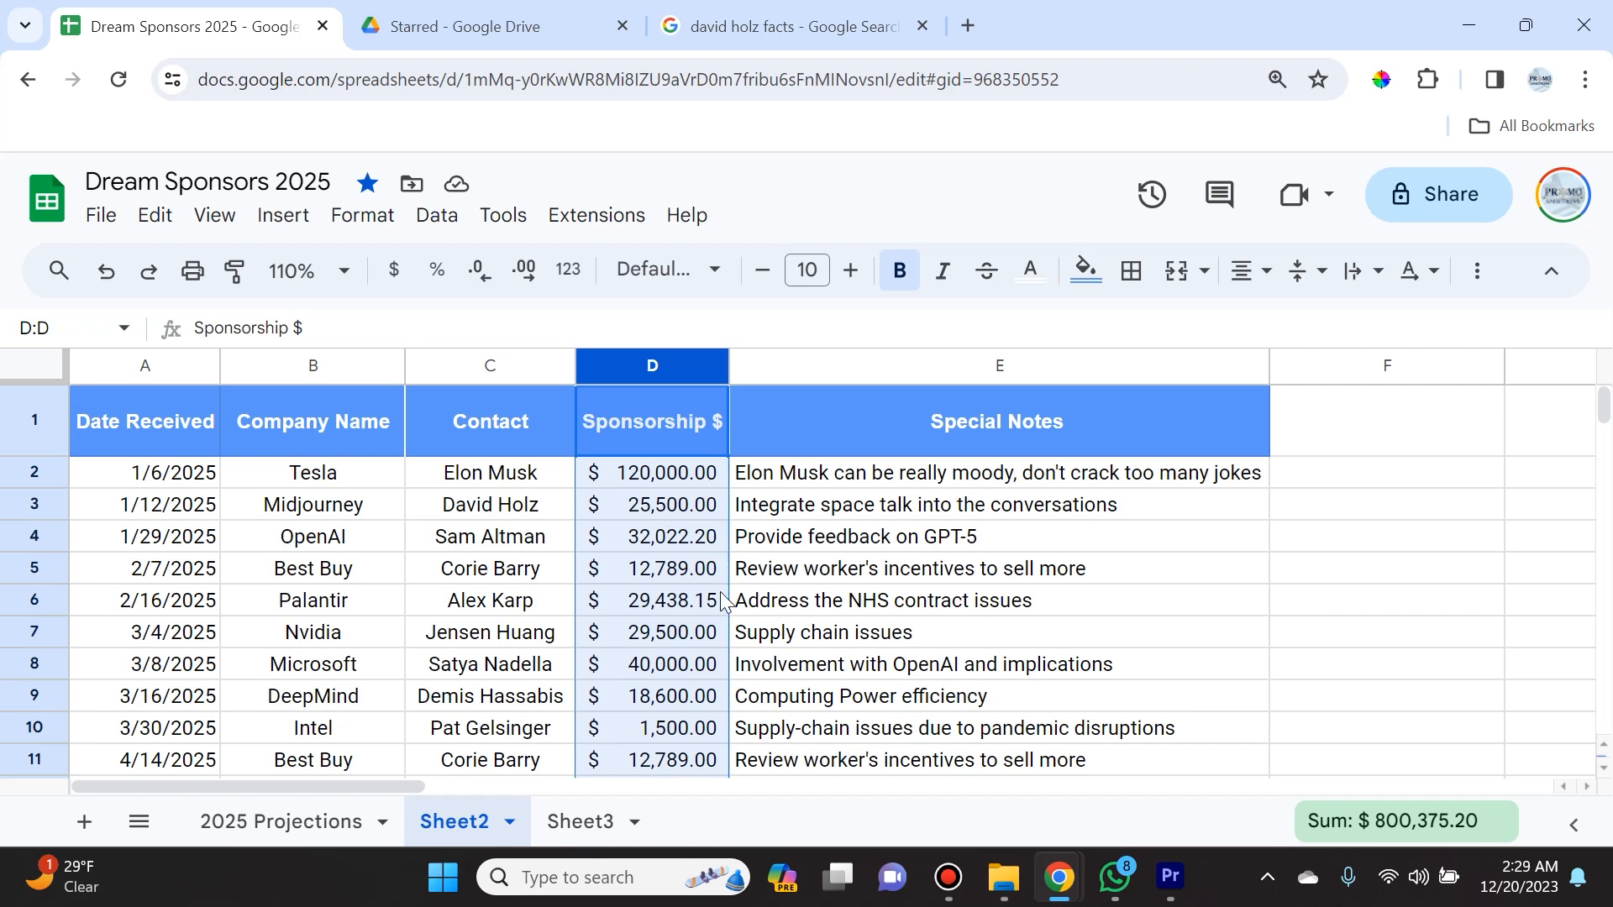
- Remove both decimal places from all amounts in the Sponsorship $ column
scroll(725, 592, "down", 2)
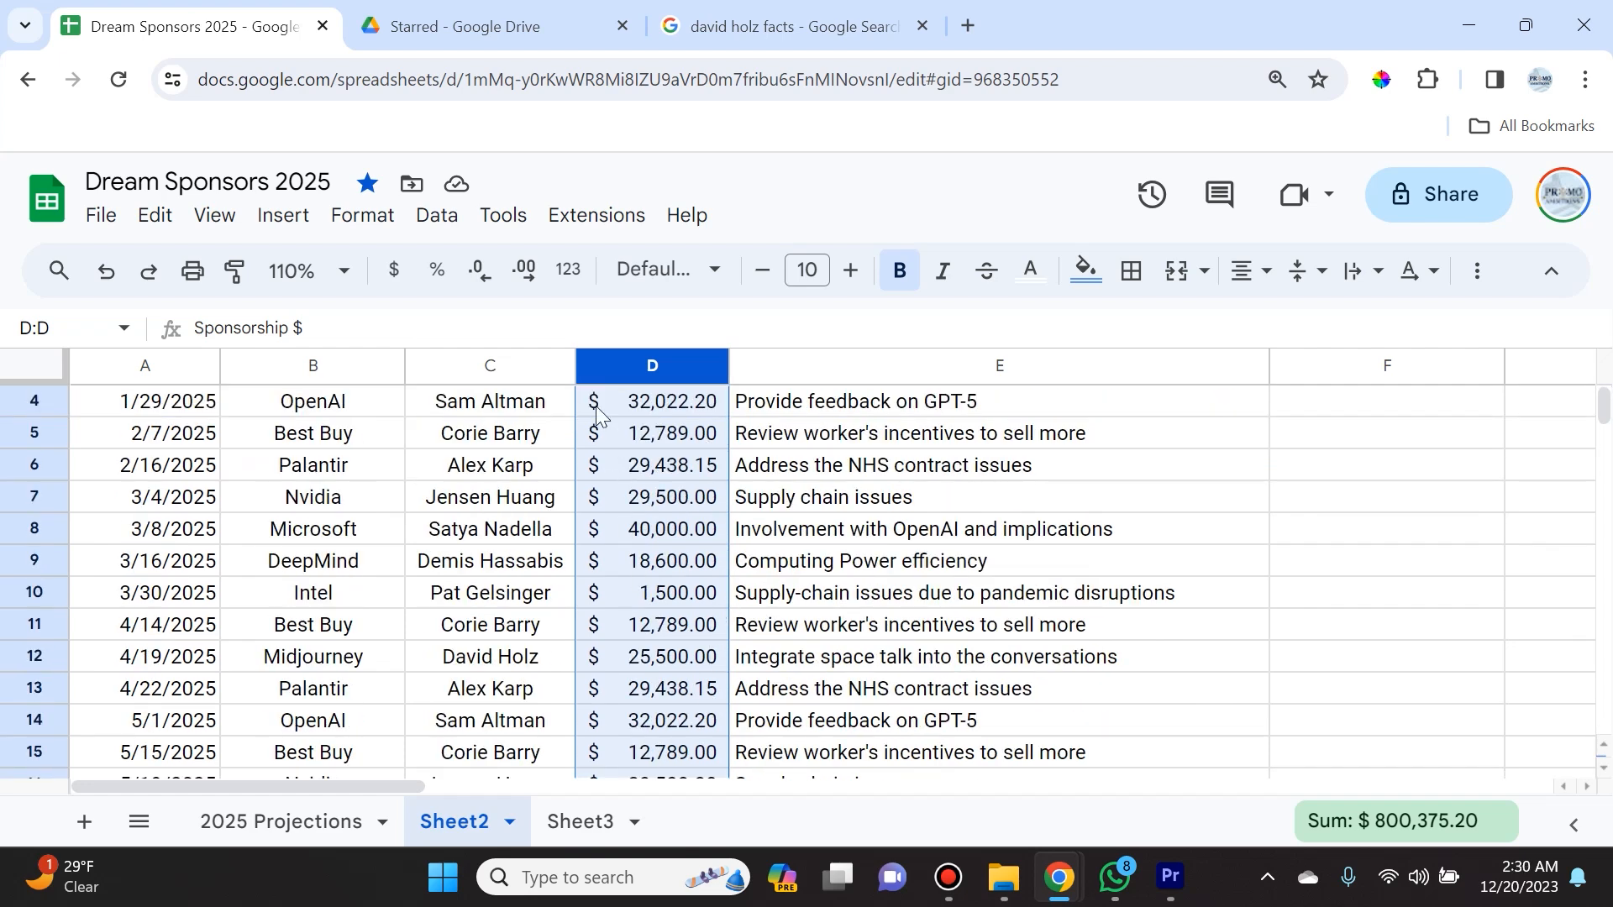
scroll(651, 428, "up", 1)
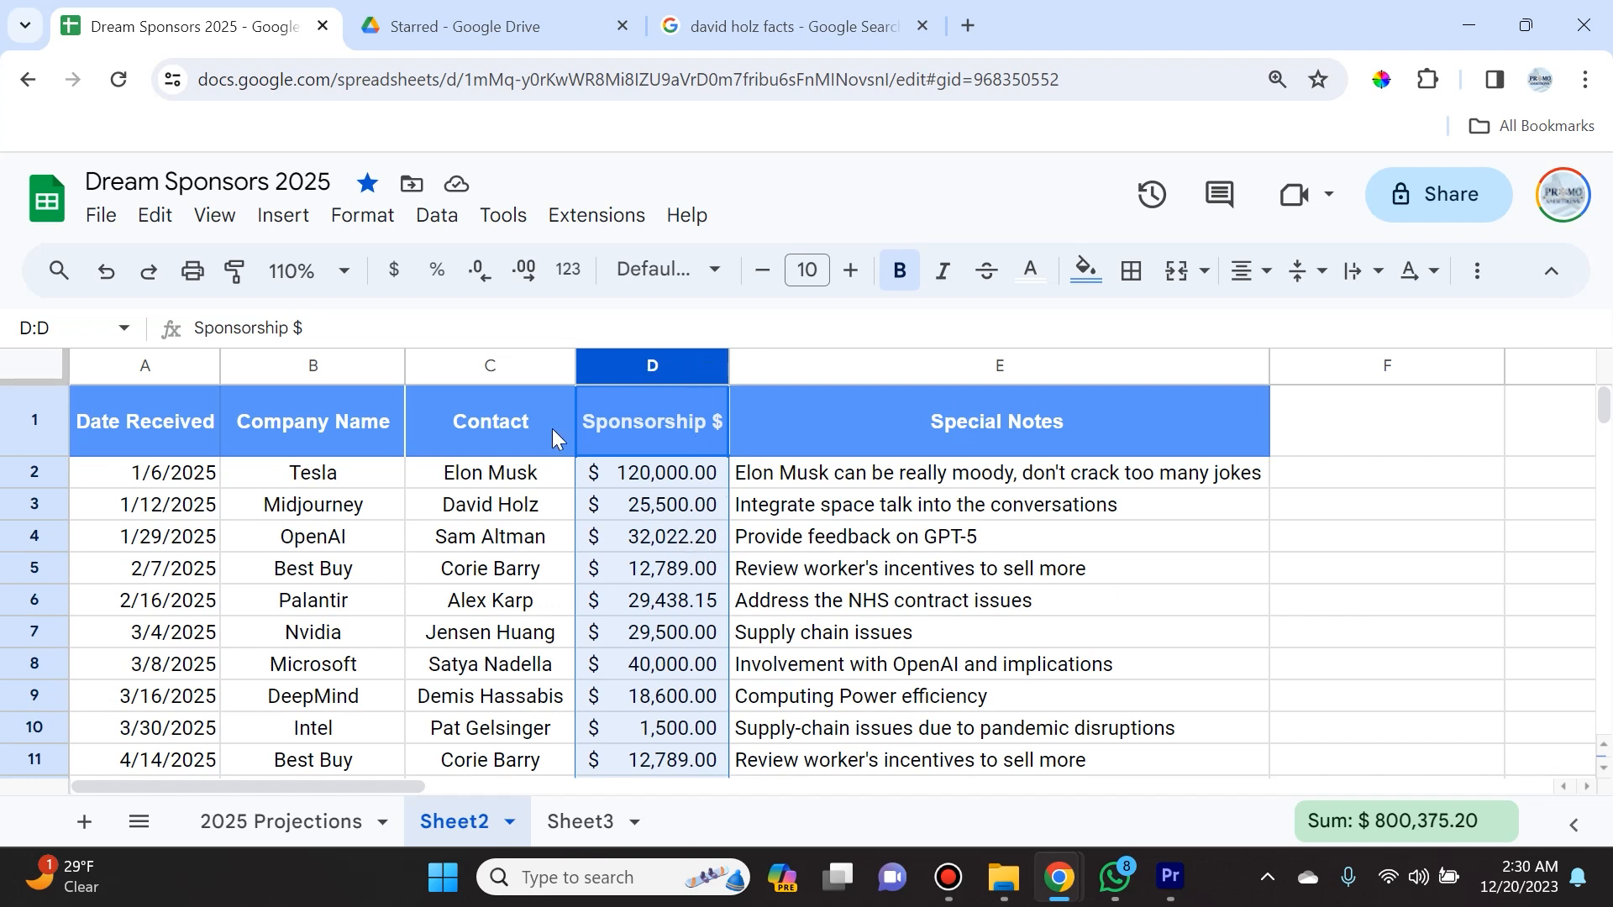
left_click(481, 286)
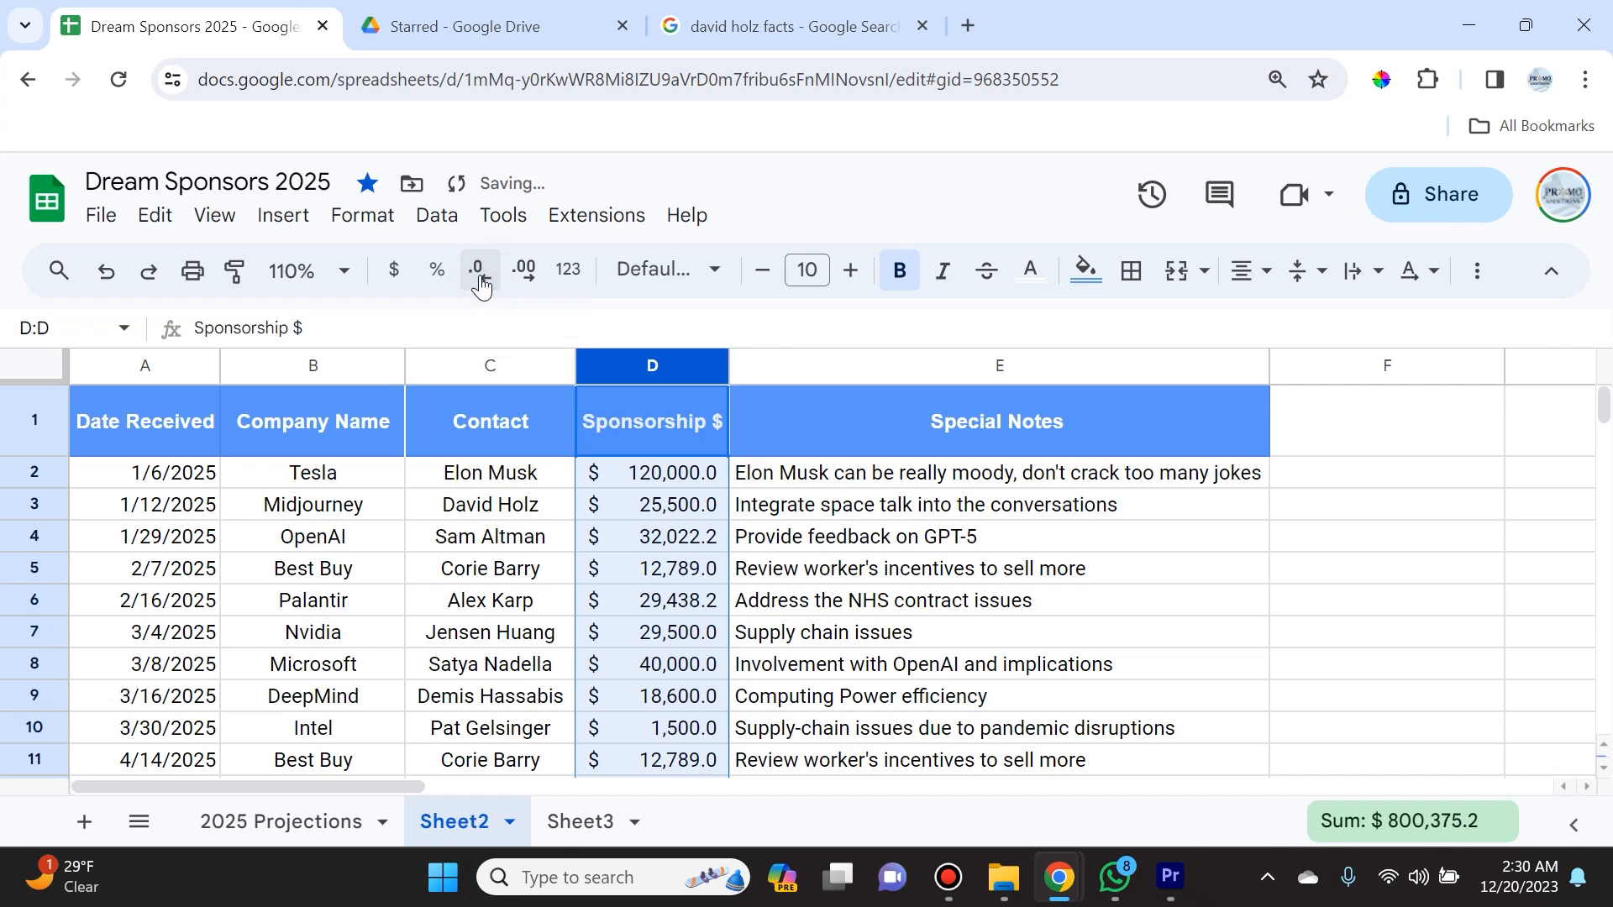
left_click(480, 285)
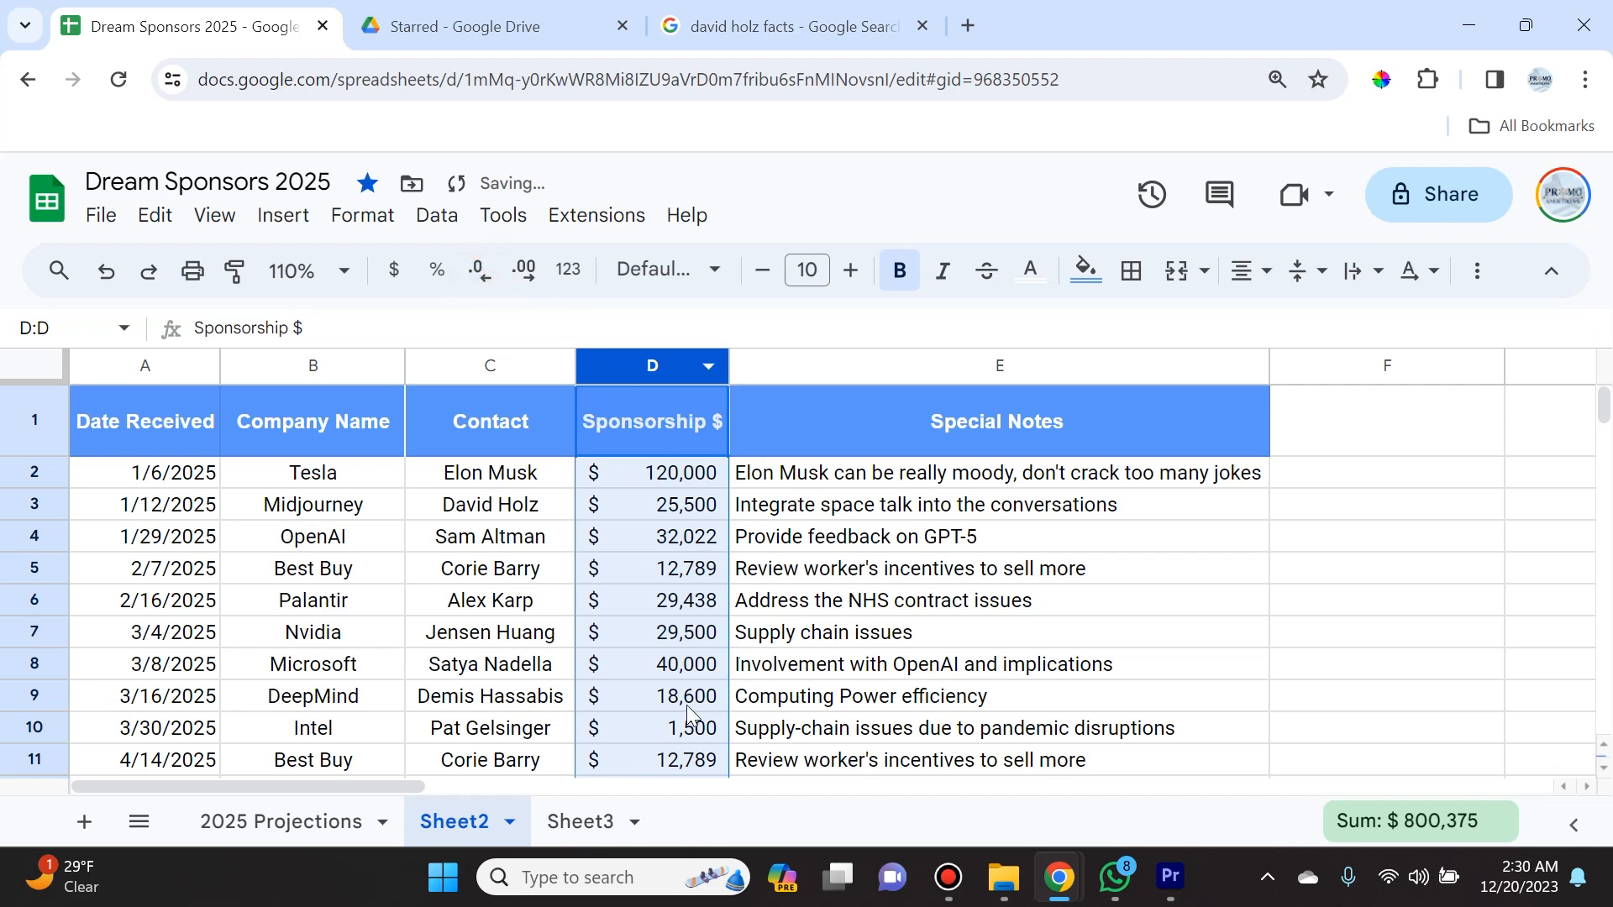
scroll(687, 712, "down", 4)
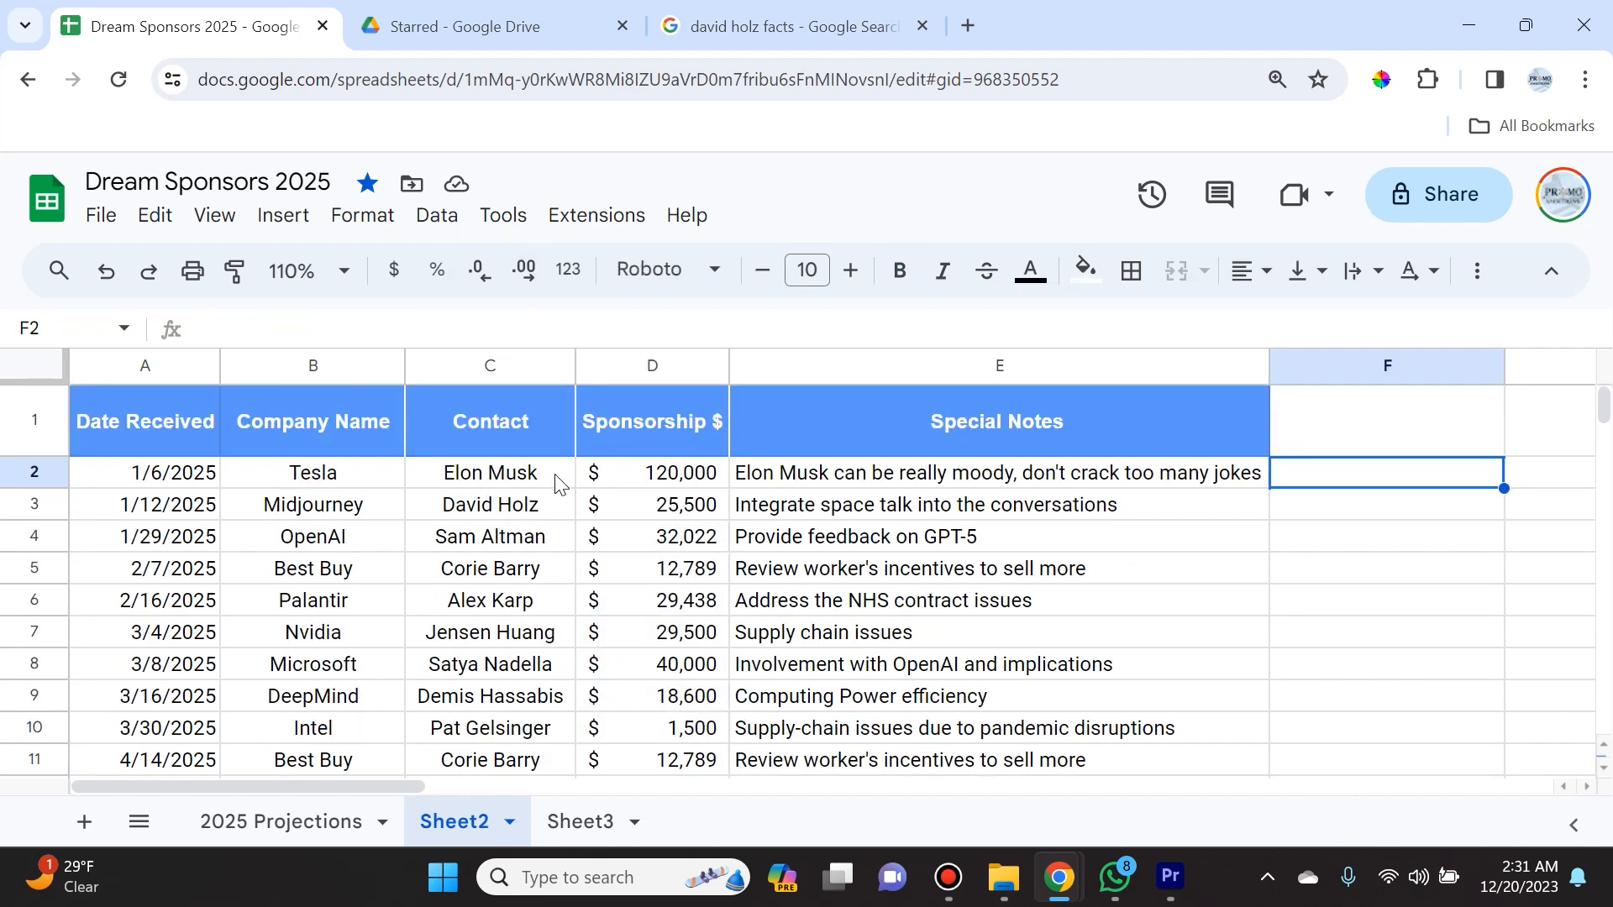
- Freeze the first row so the column headers stay in place above the sponsor list
scroll(530, 437, "down", 7)
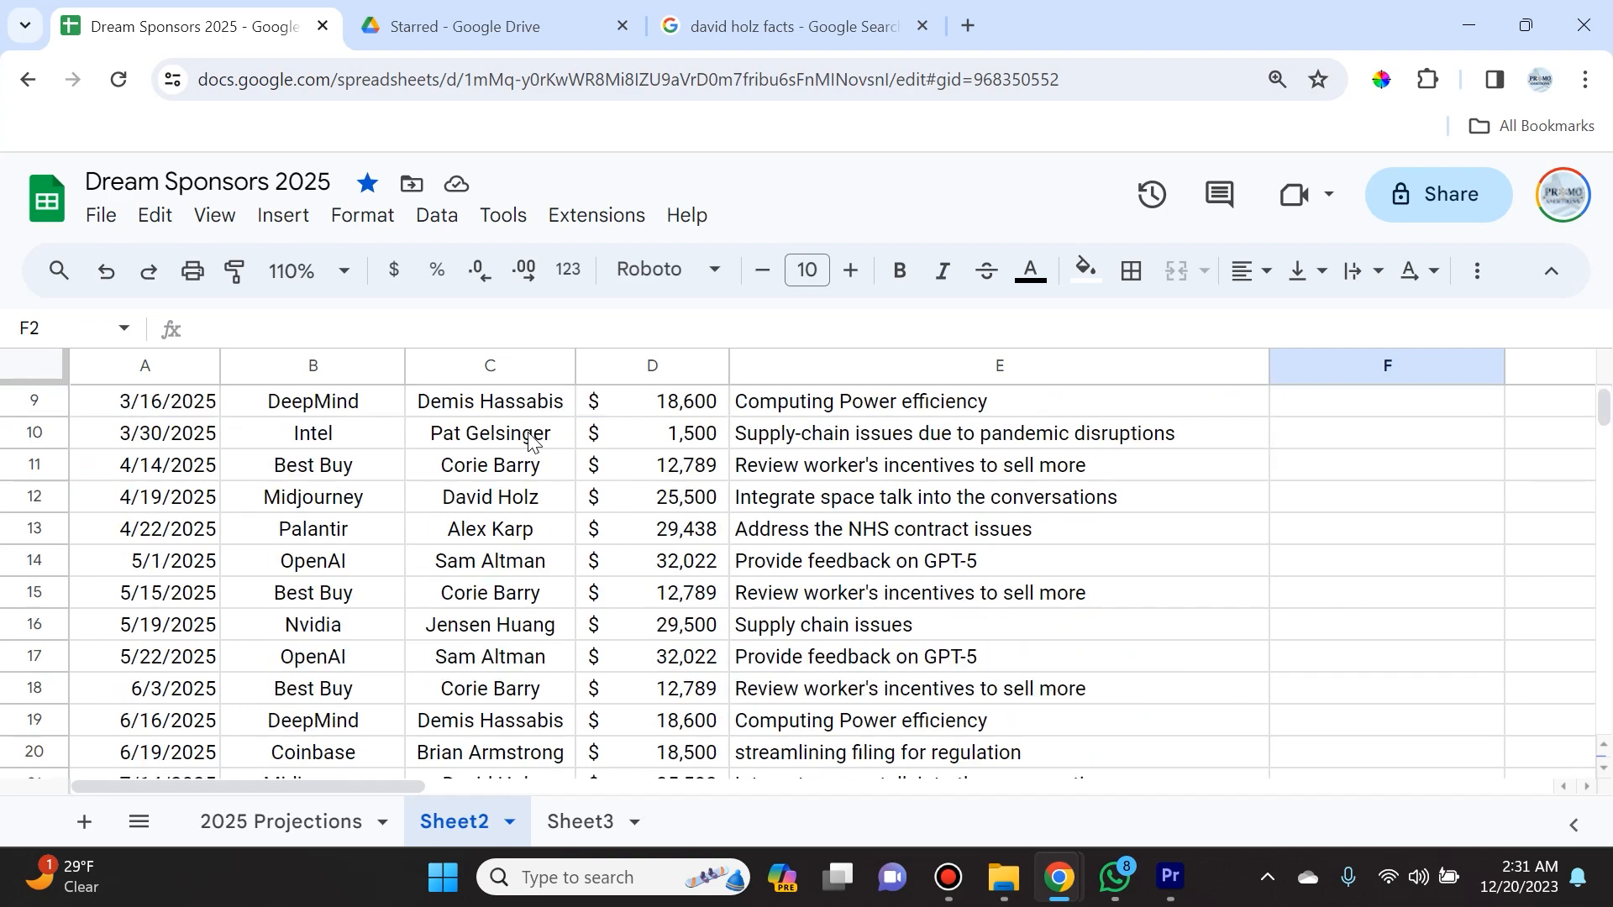
scroll(483, 664, "up", 7)
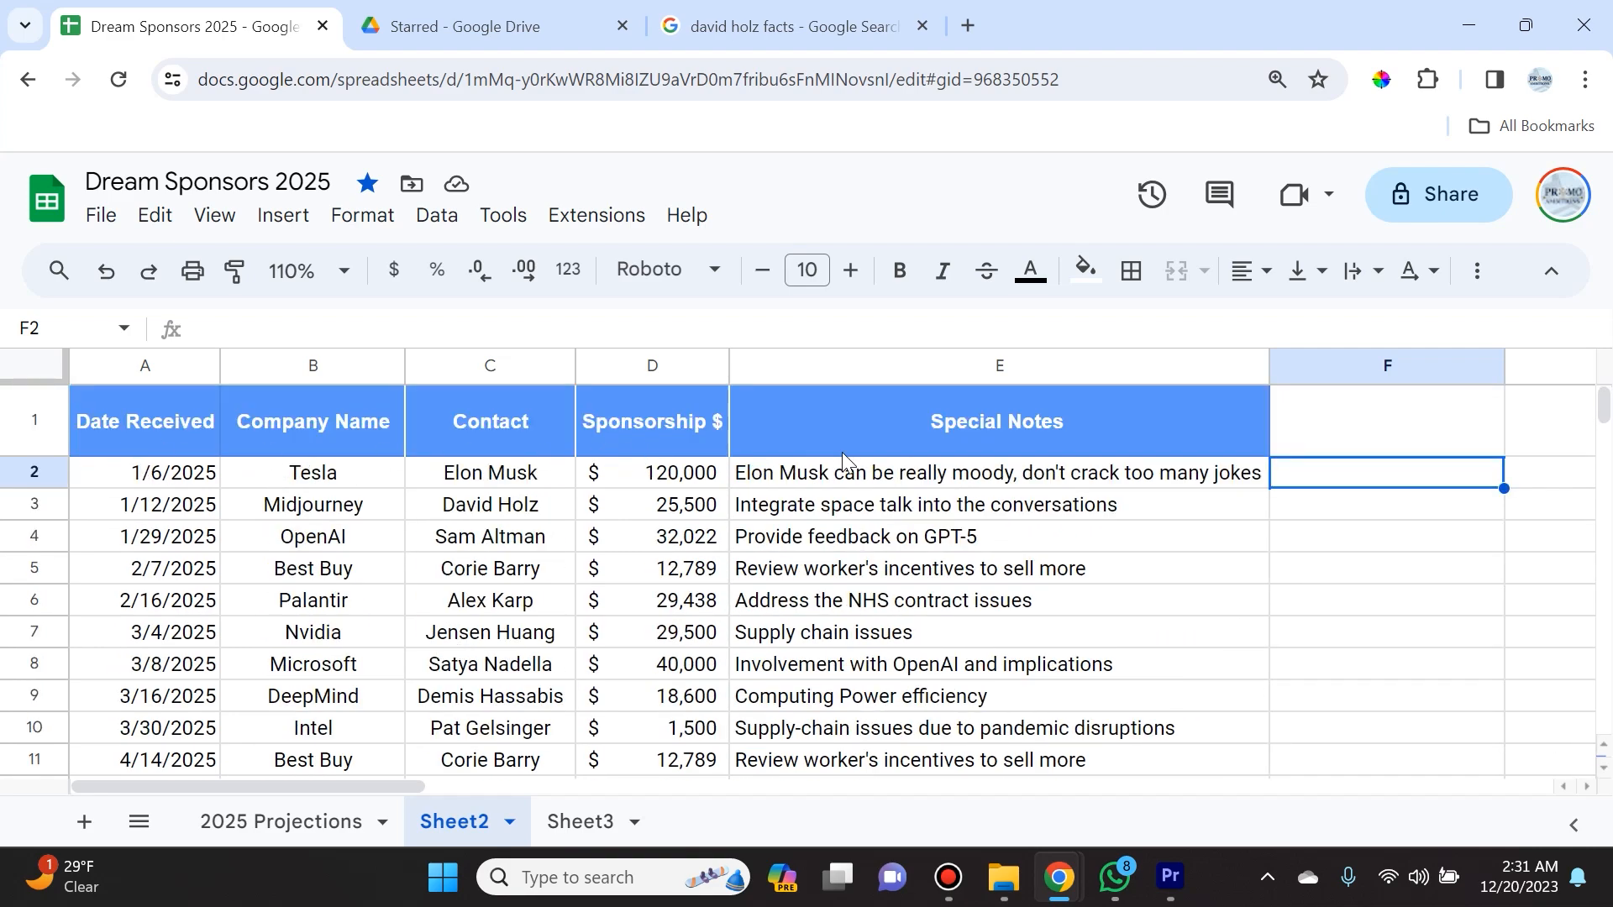
scroll(683, 514, "down", 3)
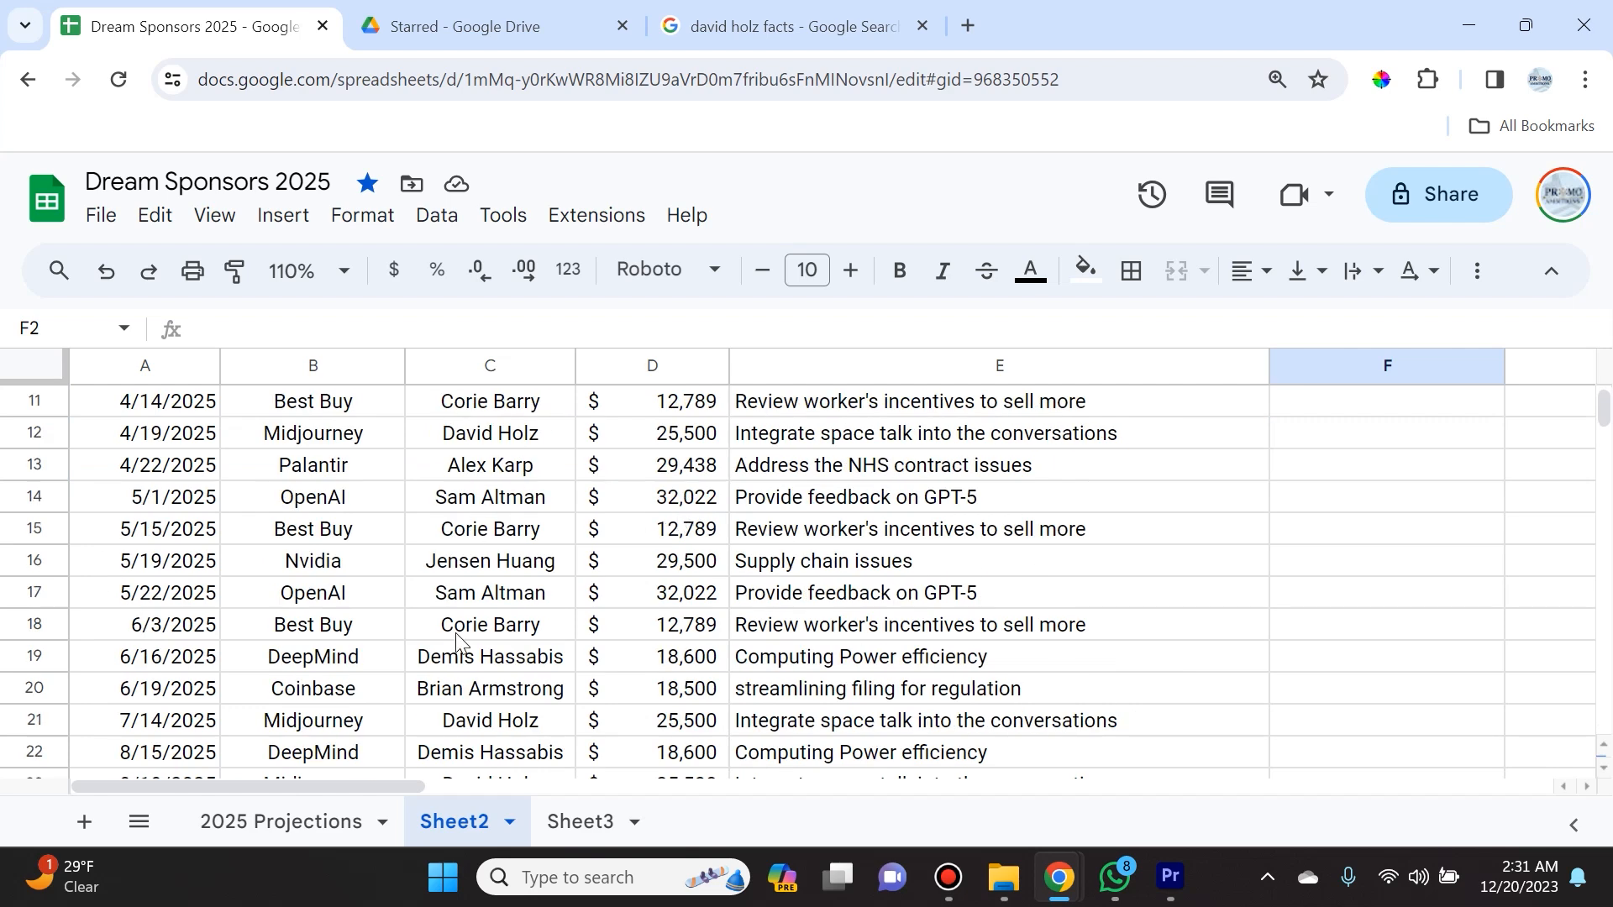
scroll(463, 645, "up", 3)
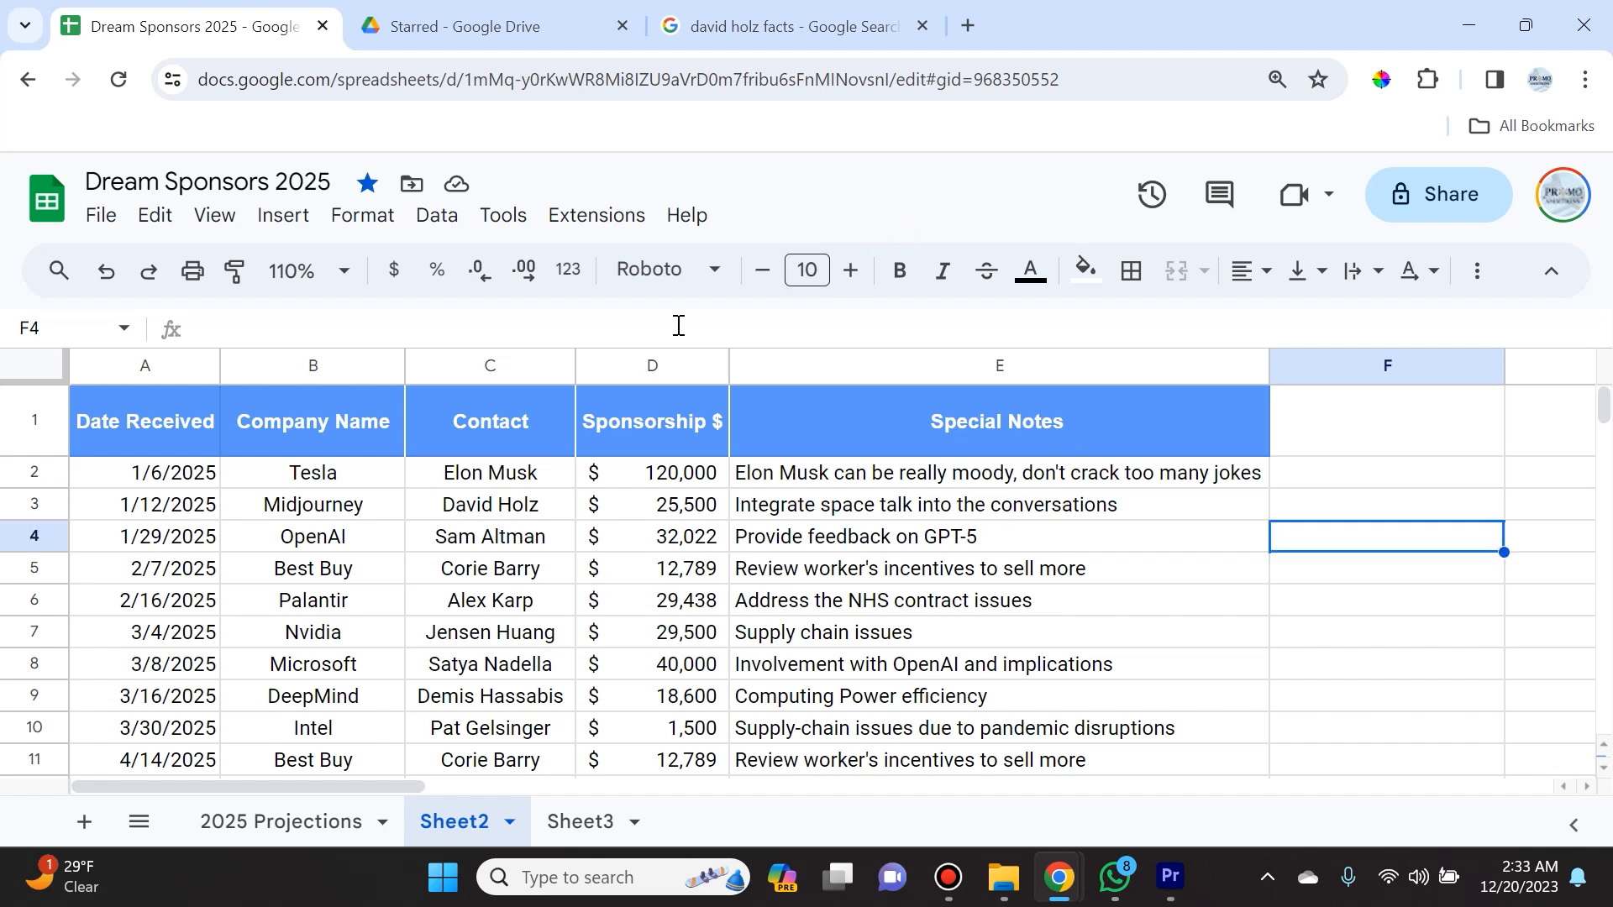
left_click(216, 217)
mouse_move(286, 309)
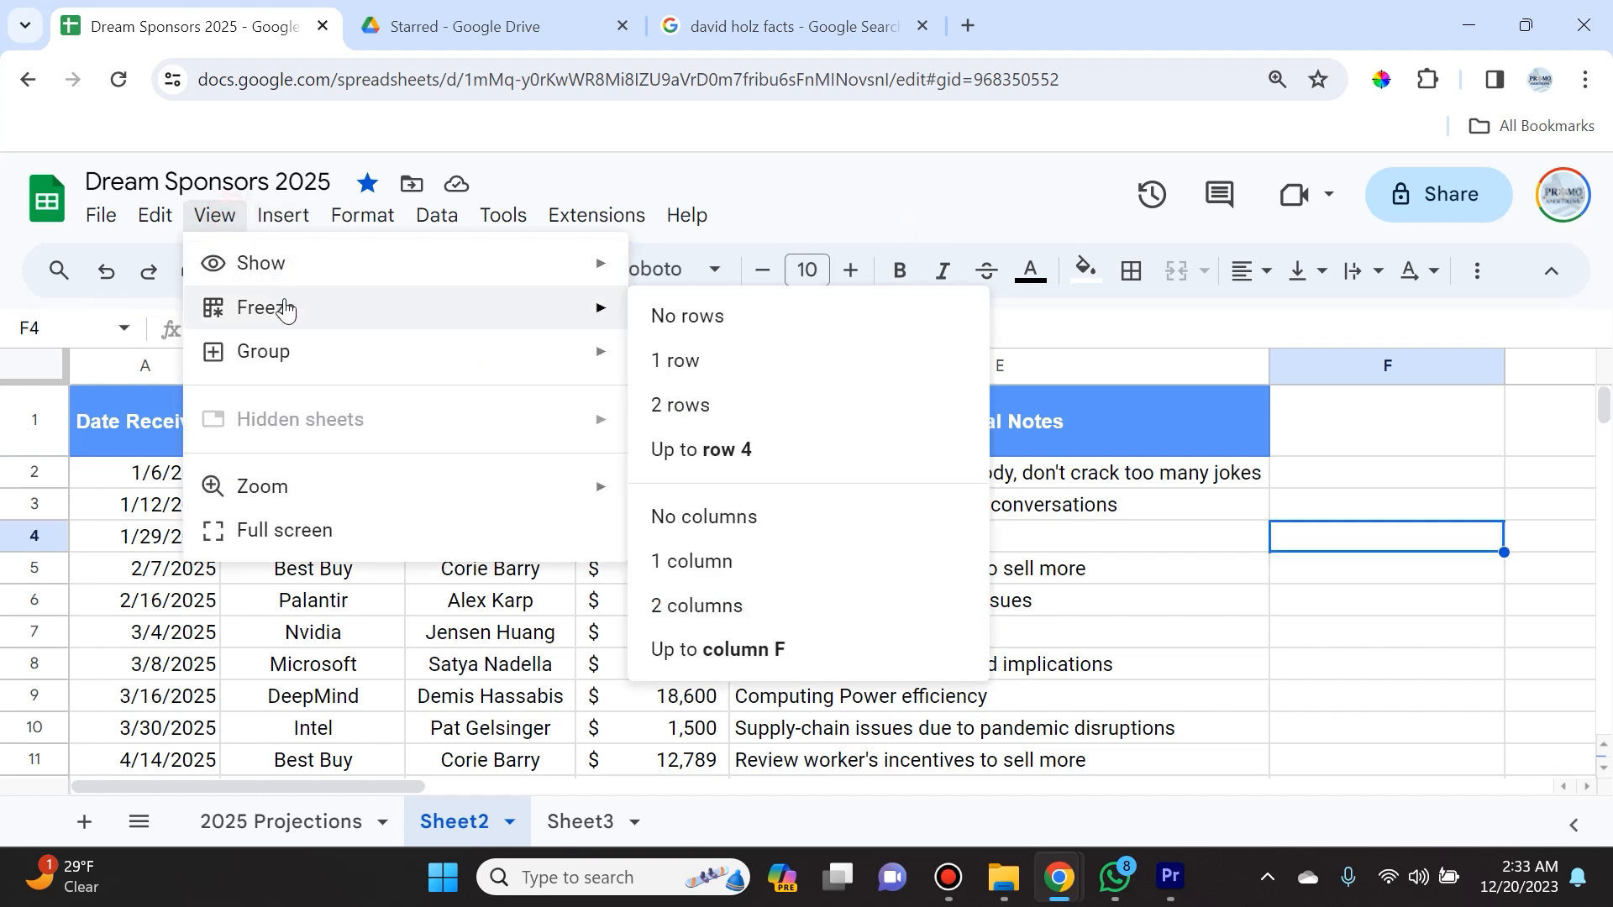
left_click(741, 373)
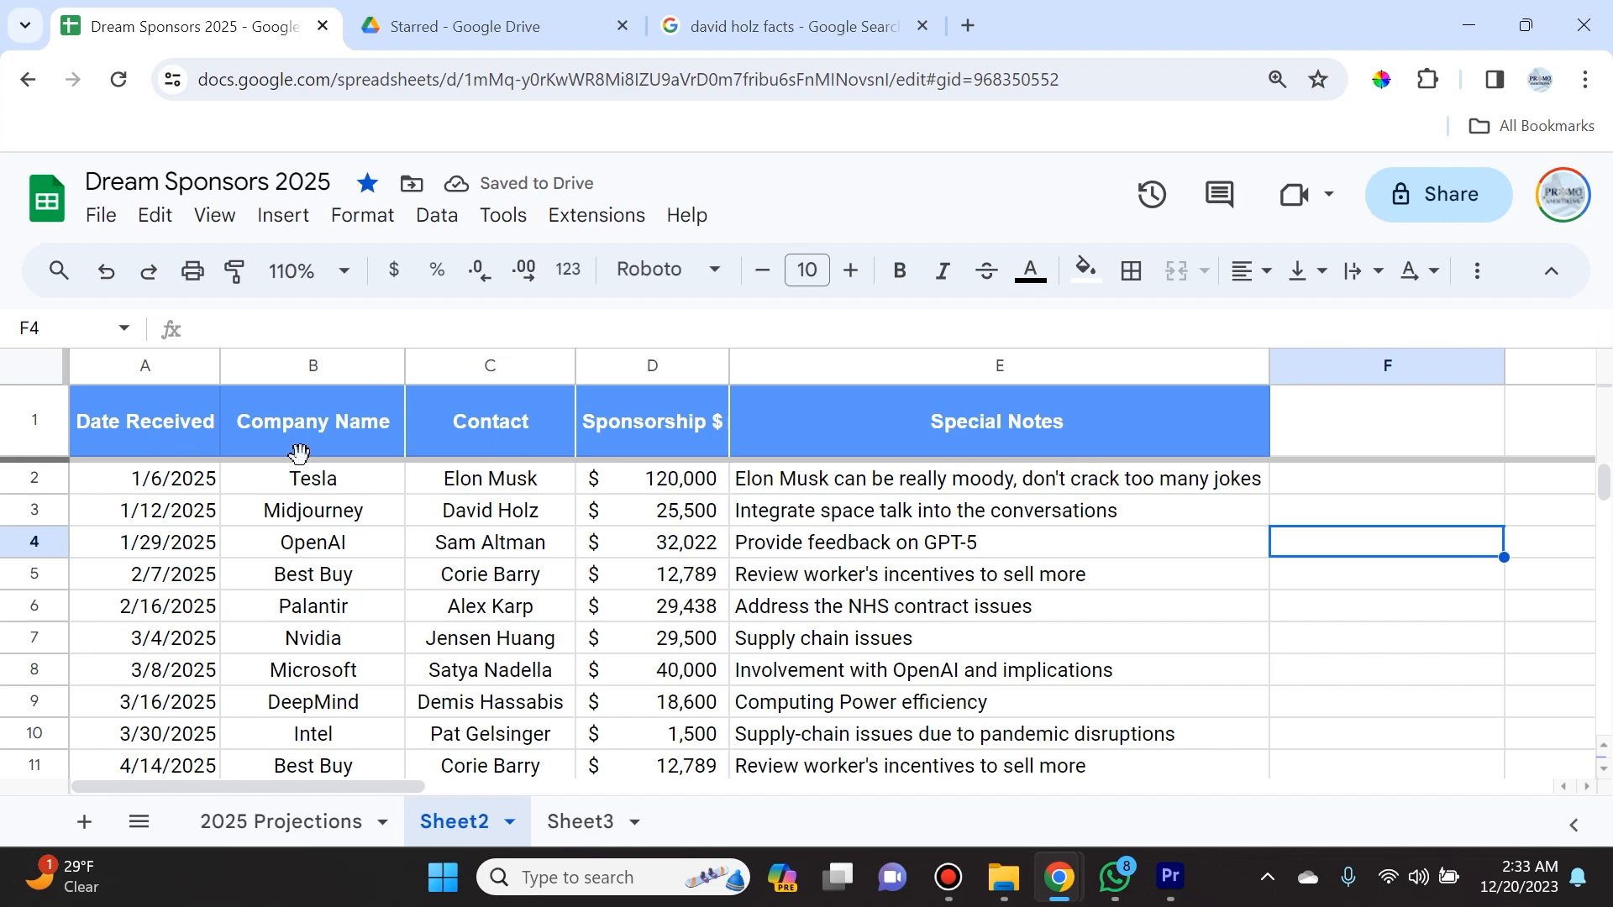
- Check the frozen header row against the sponsor entries all the way down the list
scroll(294, 453, "down", 3)
scroll(237, 564, "down", 3)
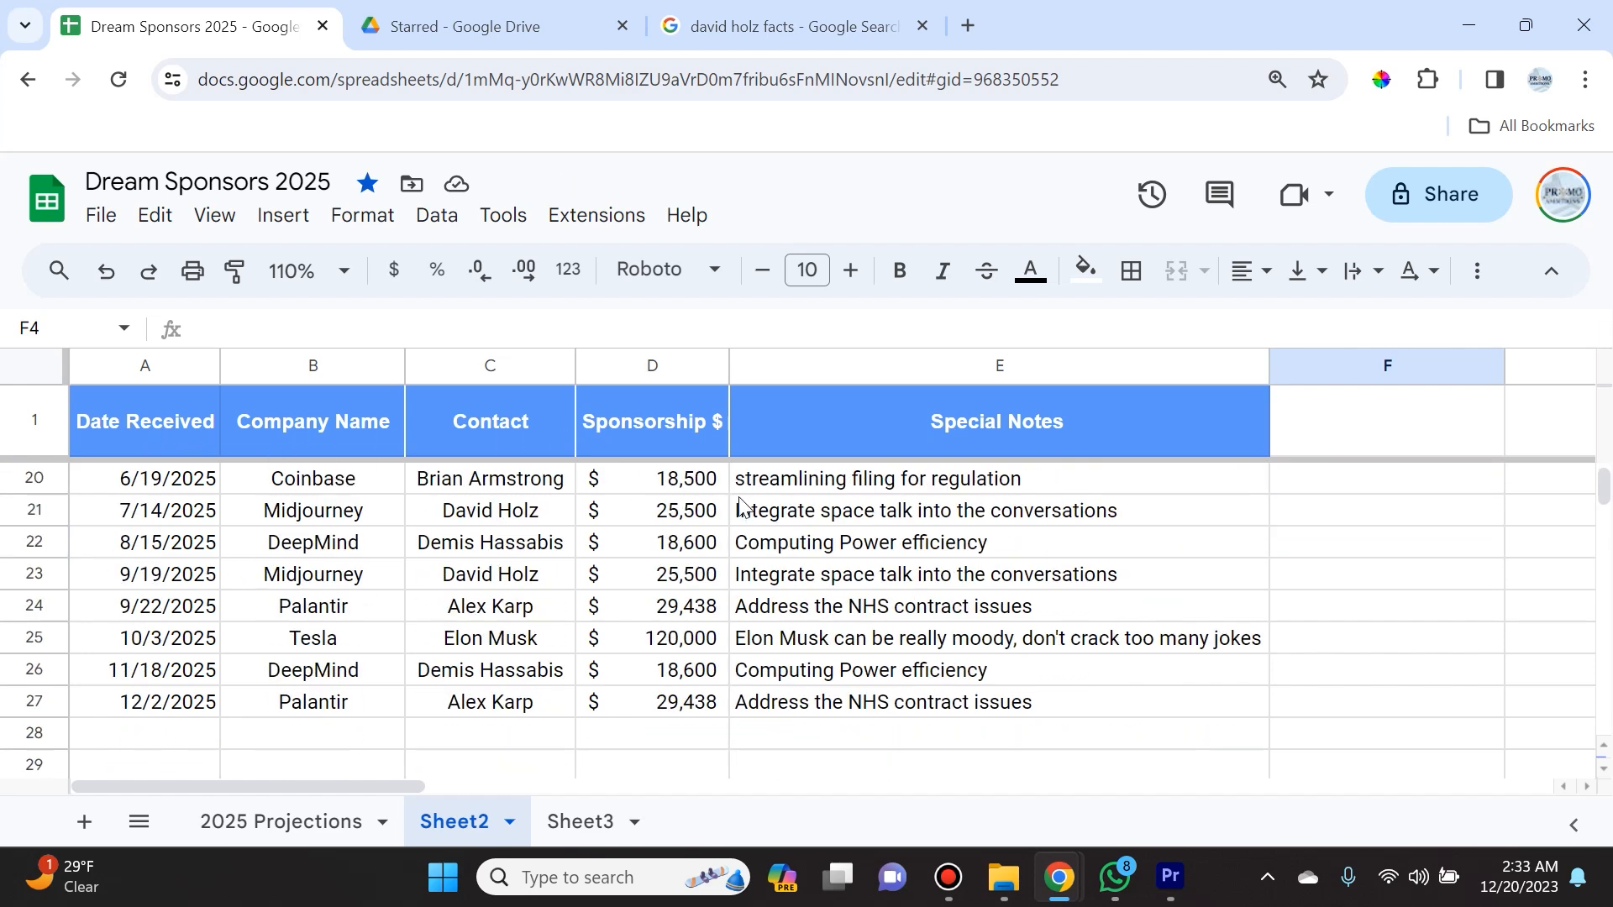
scroll(682, 565, "down", 1)
scroll(626, 622, "up", 5)
scroll(626, 622, "up", 3)
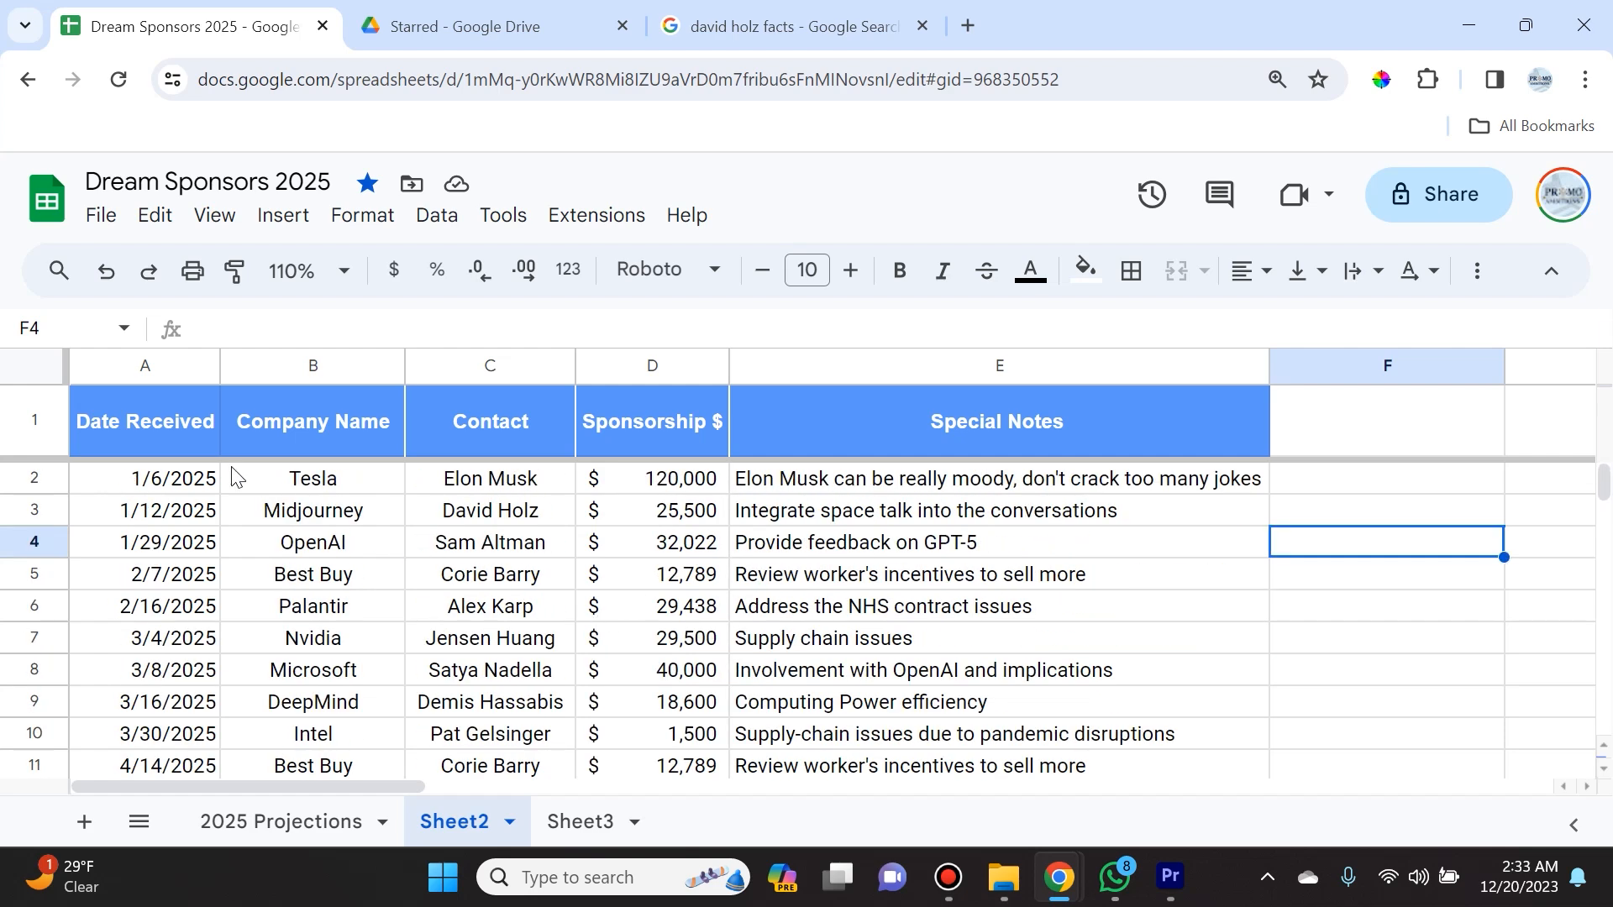
scroll(858, 520, "down", 1)
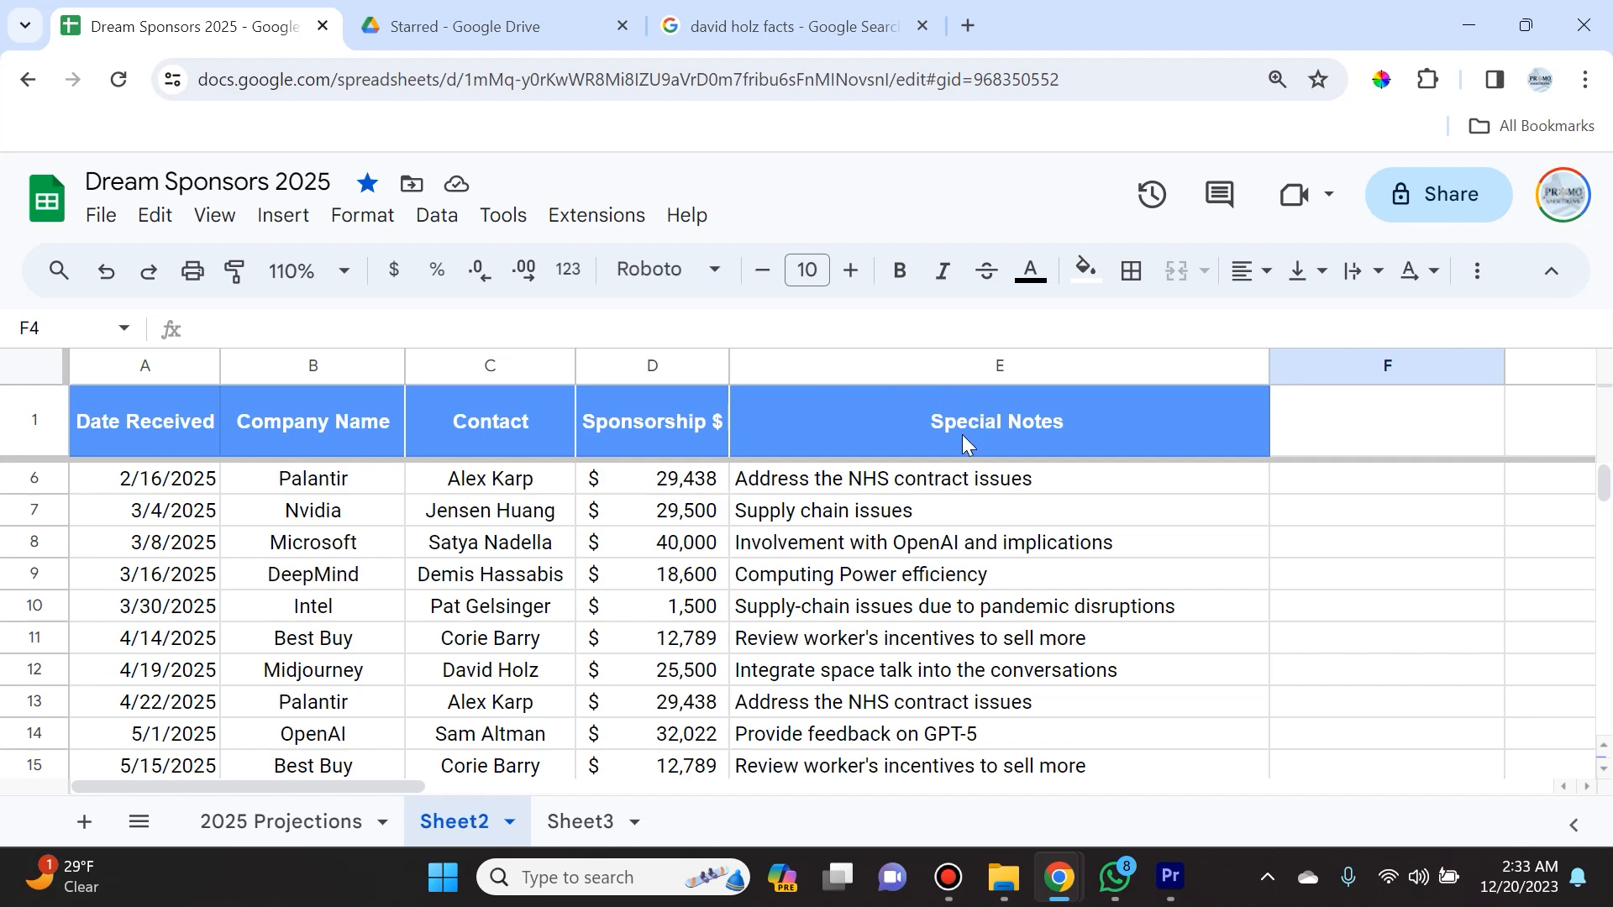
scroll(341, 529, "down", 2)
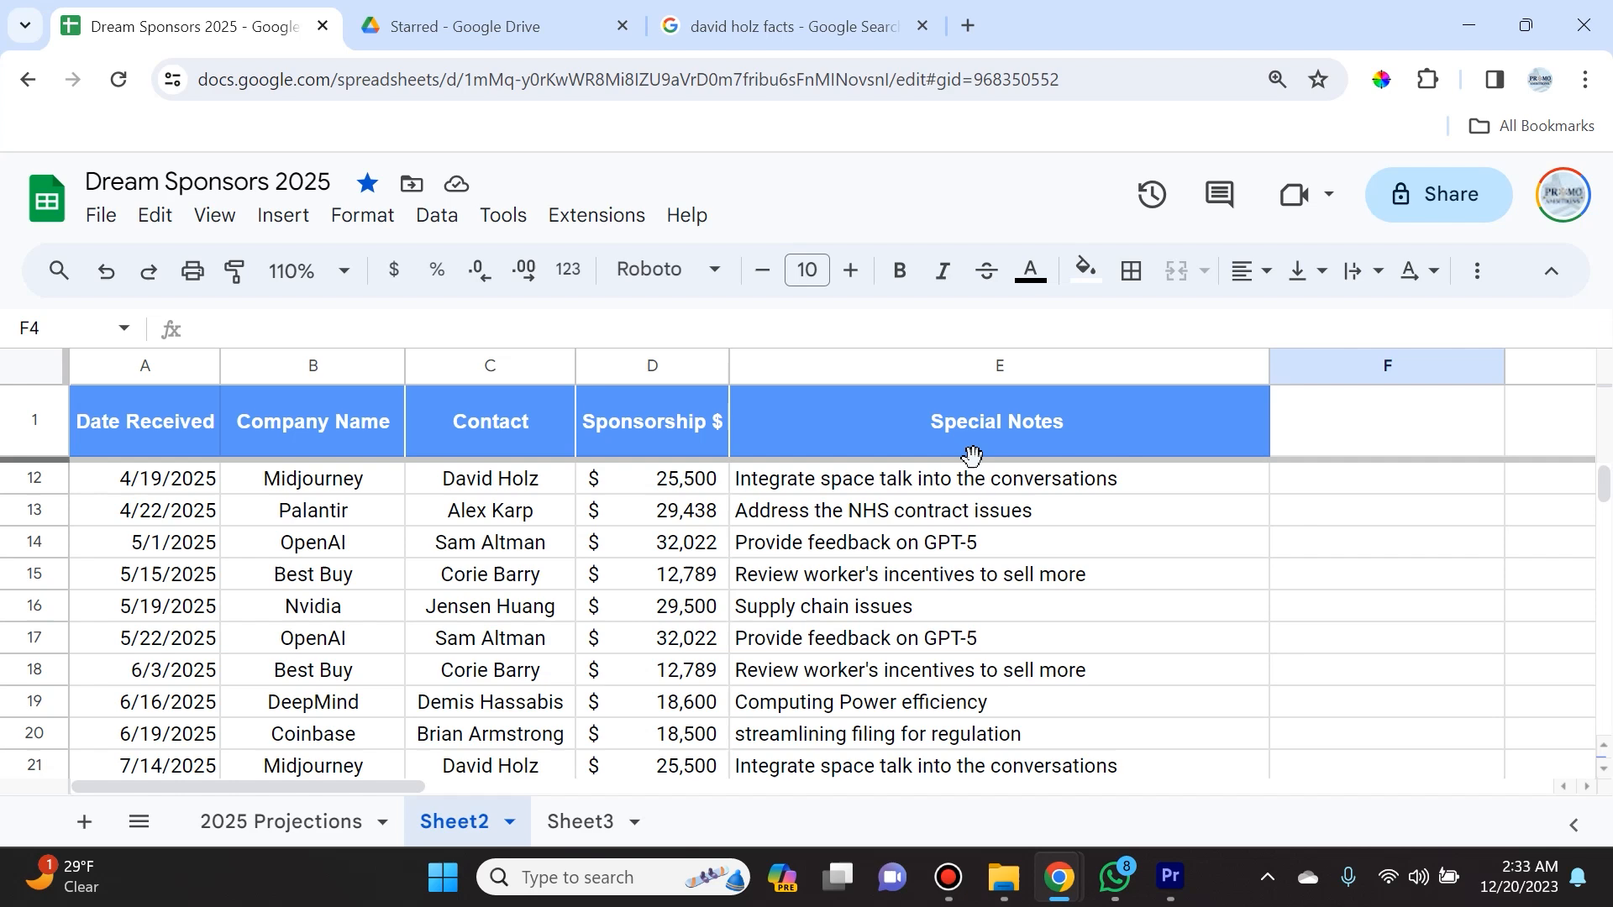
scroll(619, 588, "down", 3)
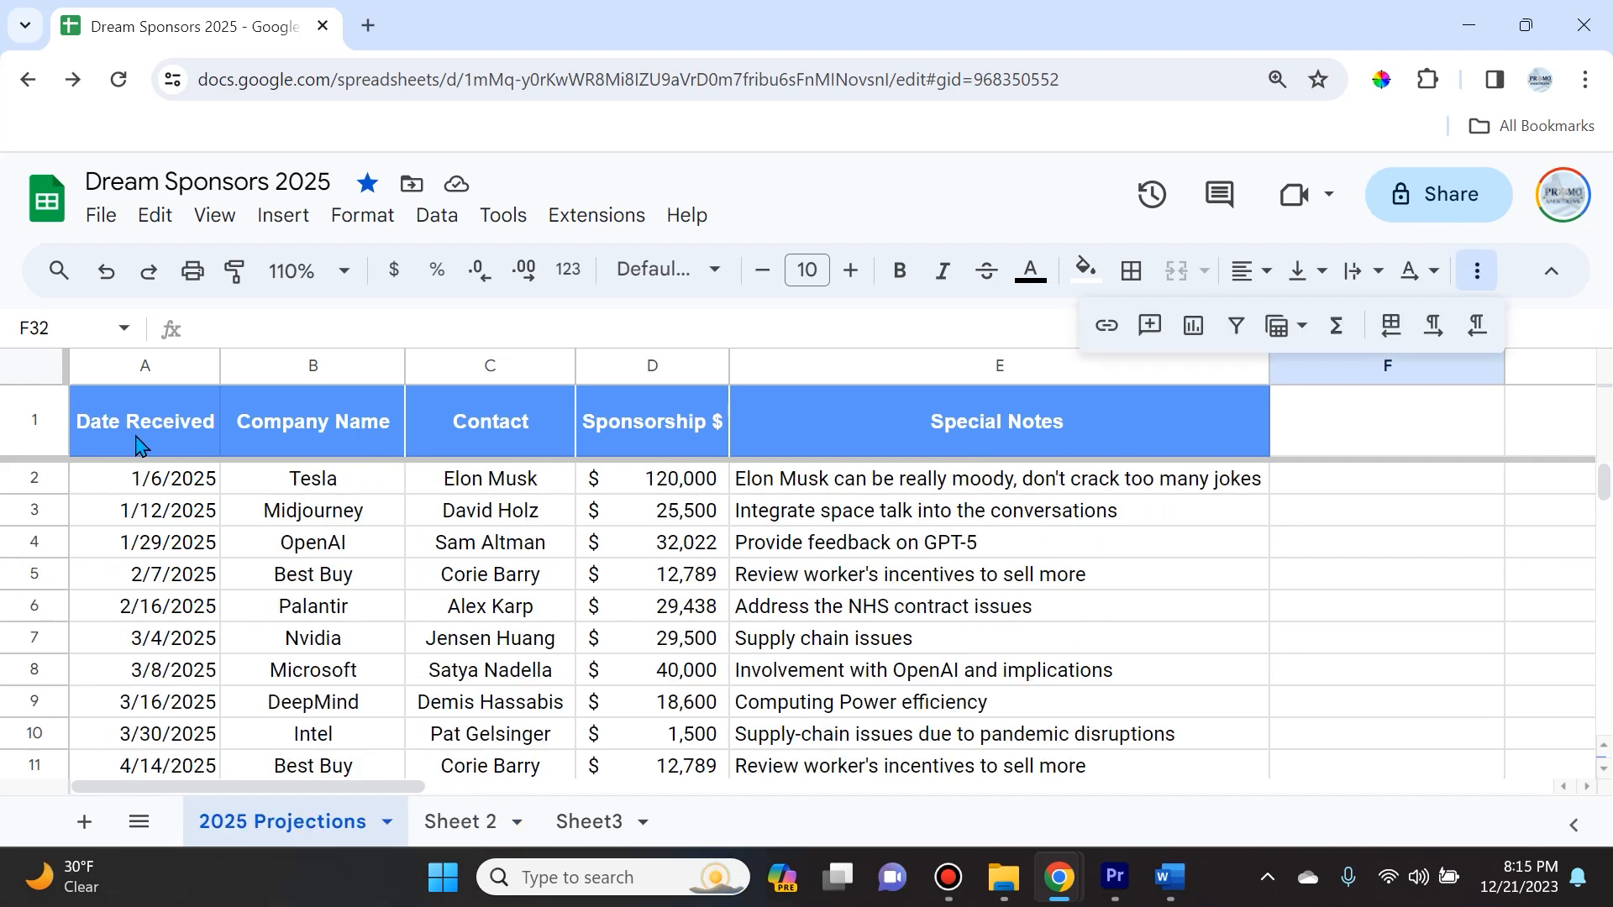
scroll(290, 626, "down", 6)
scroll(289, 664, "up", 6)
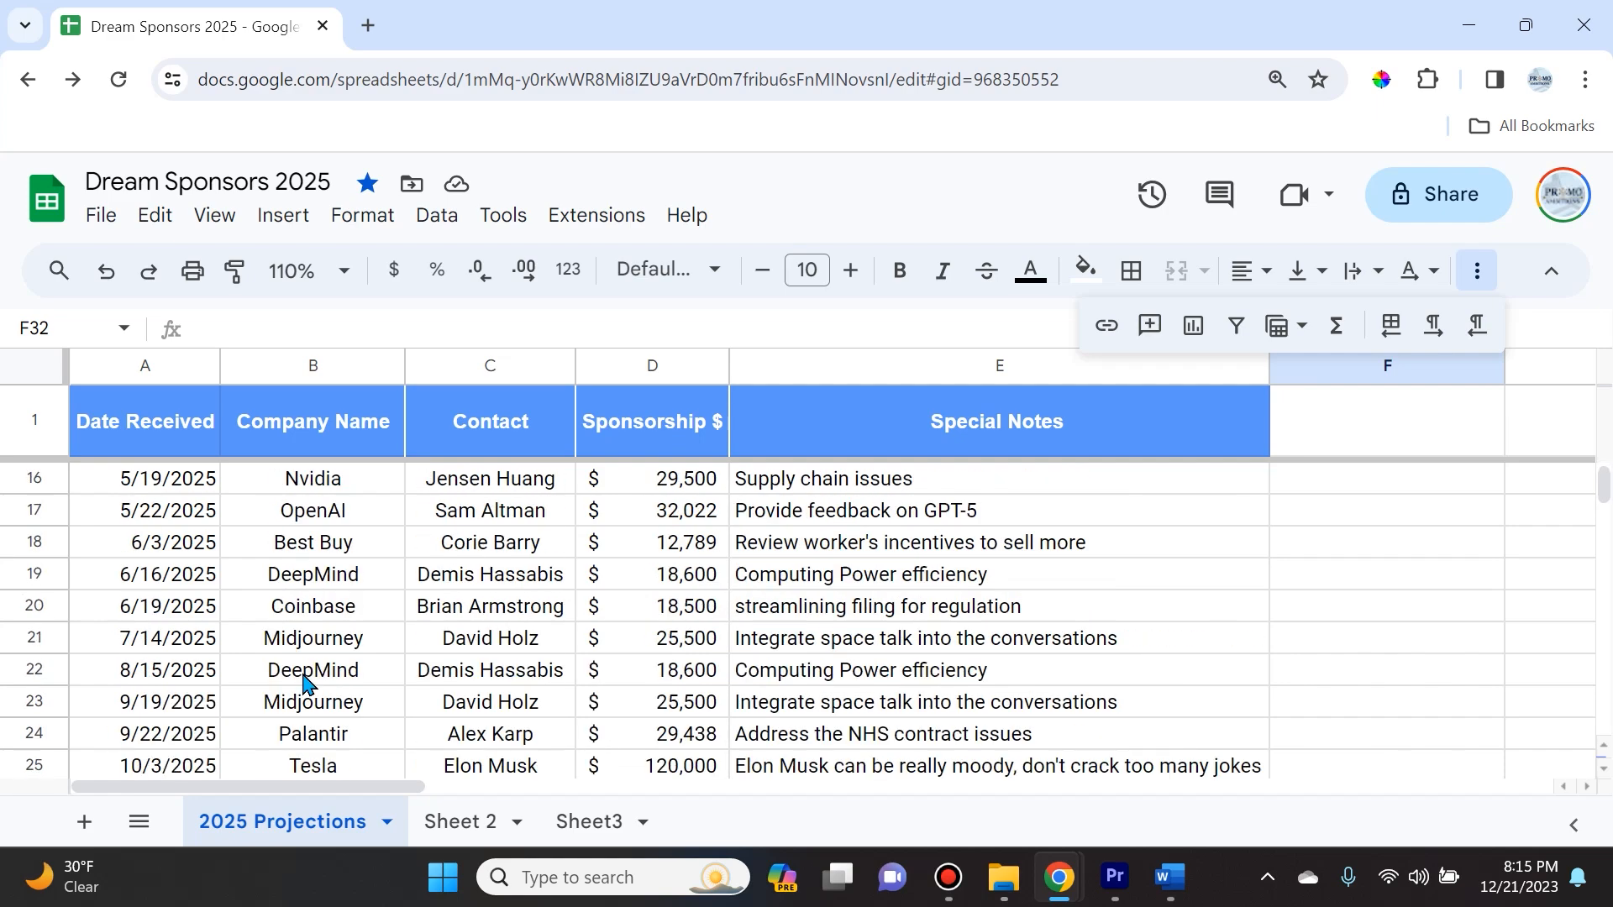
scroll(328, 588, "down", 5)
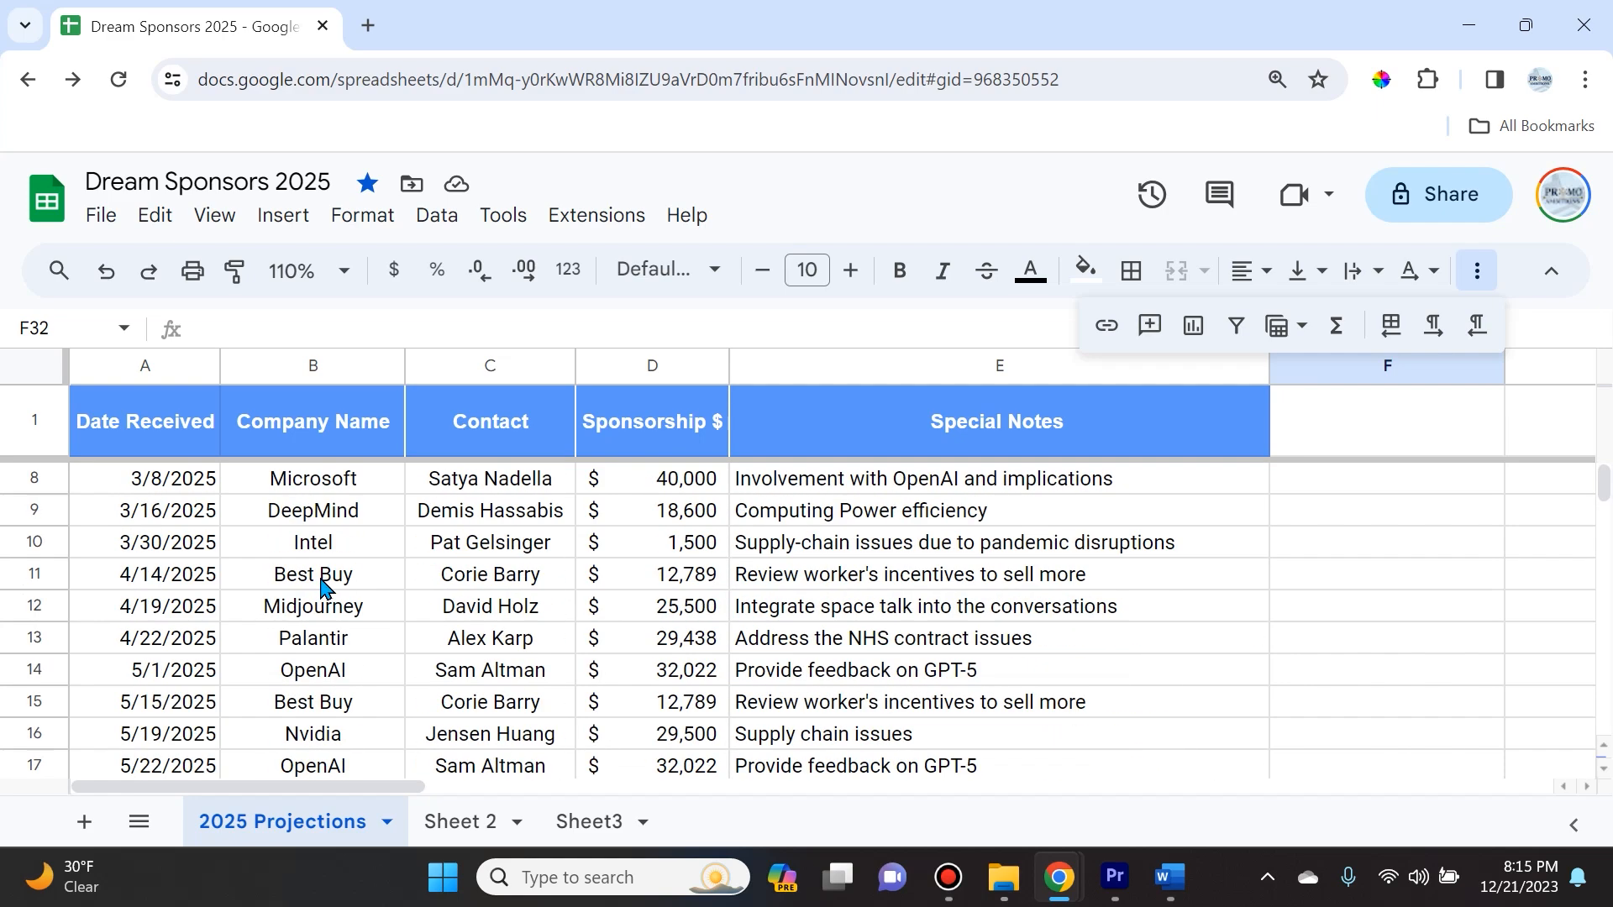
scroll(252, 634, "up", 5)
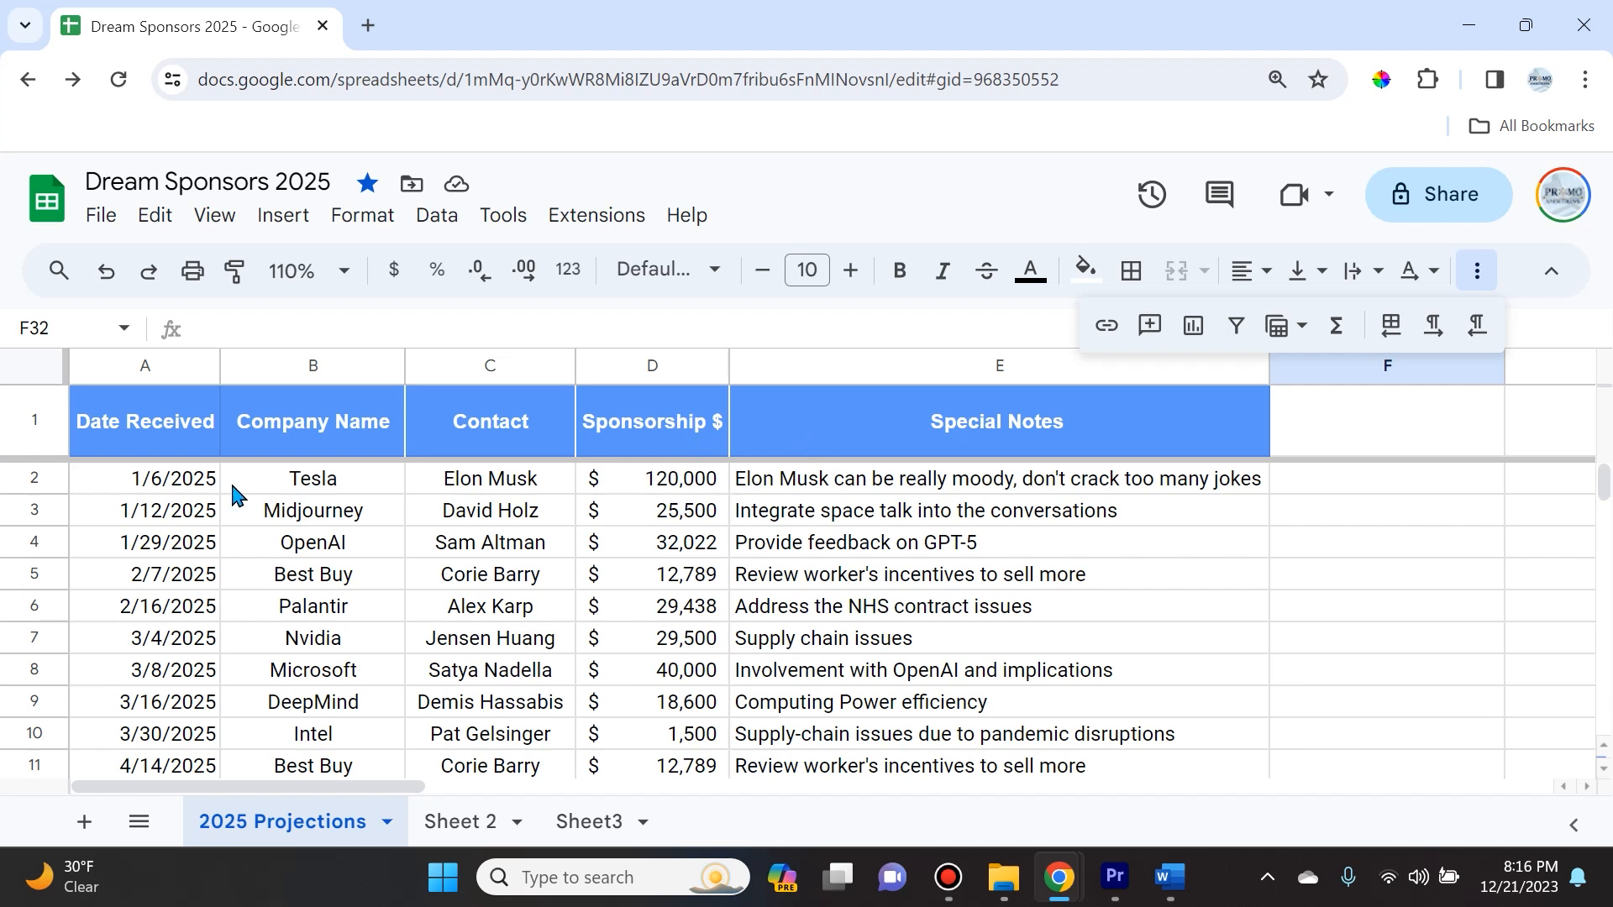
- Create a filter on the header row and sort the table by Date Received from A to Z
left_click(38, 425)
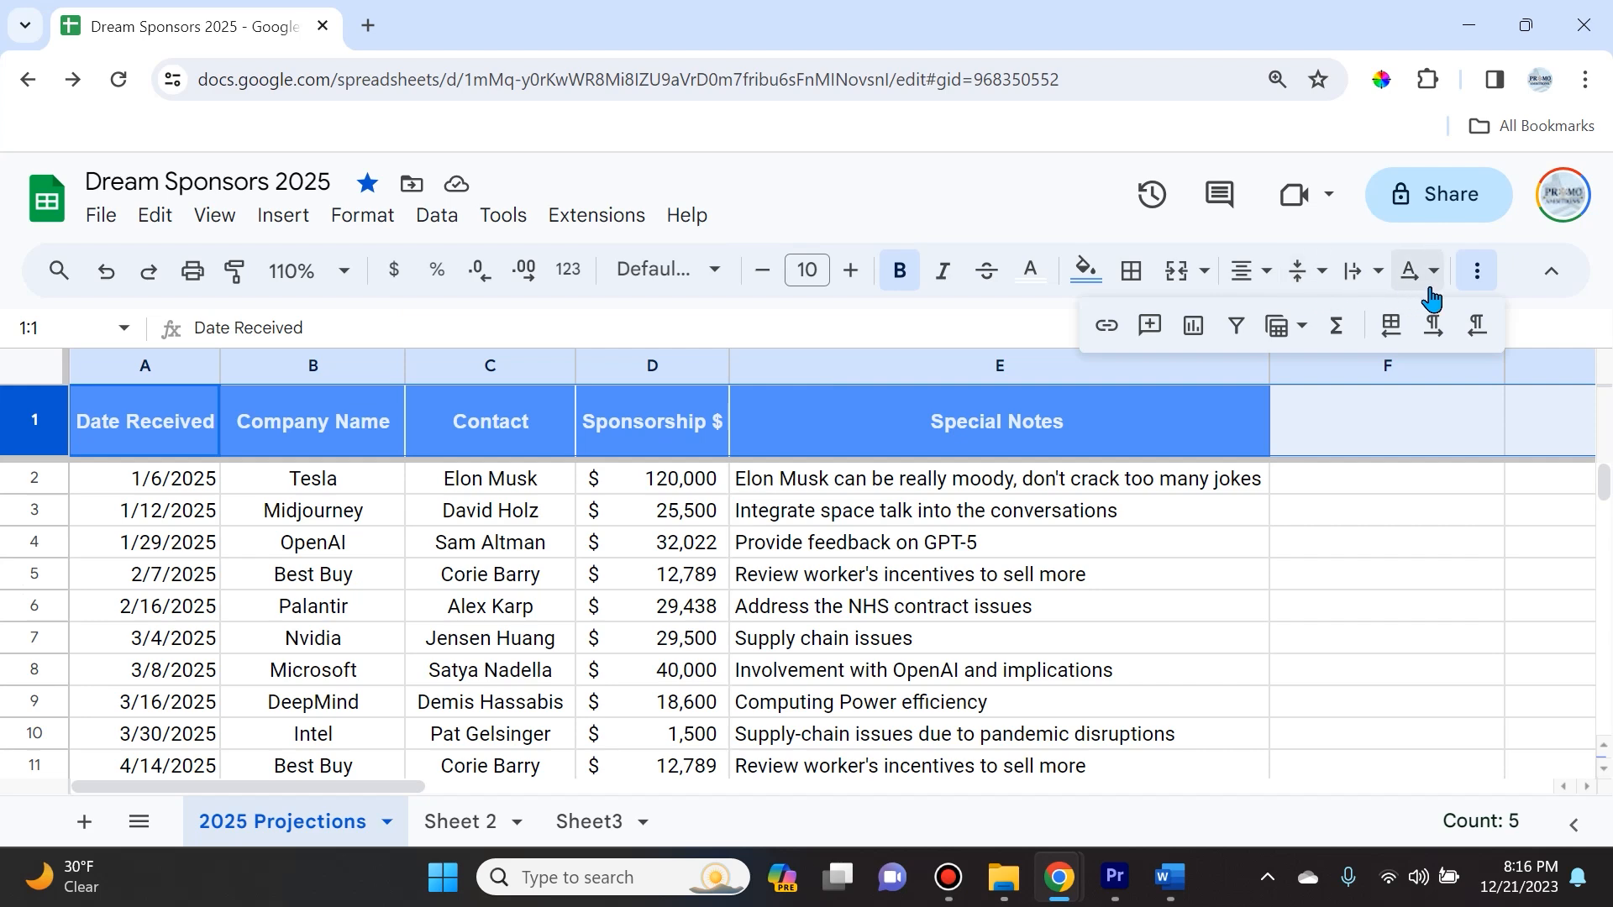
left_click(1234, 344)
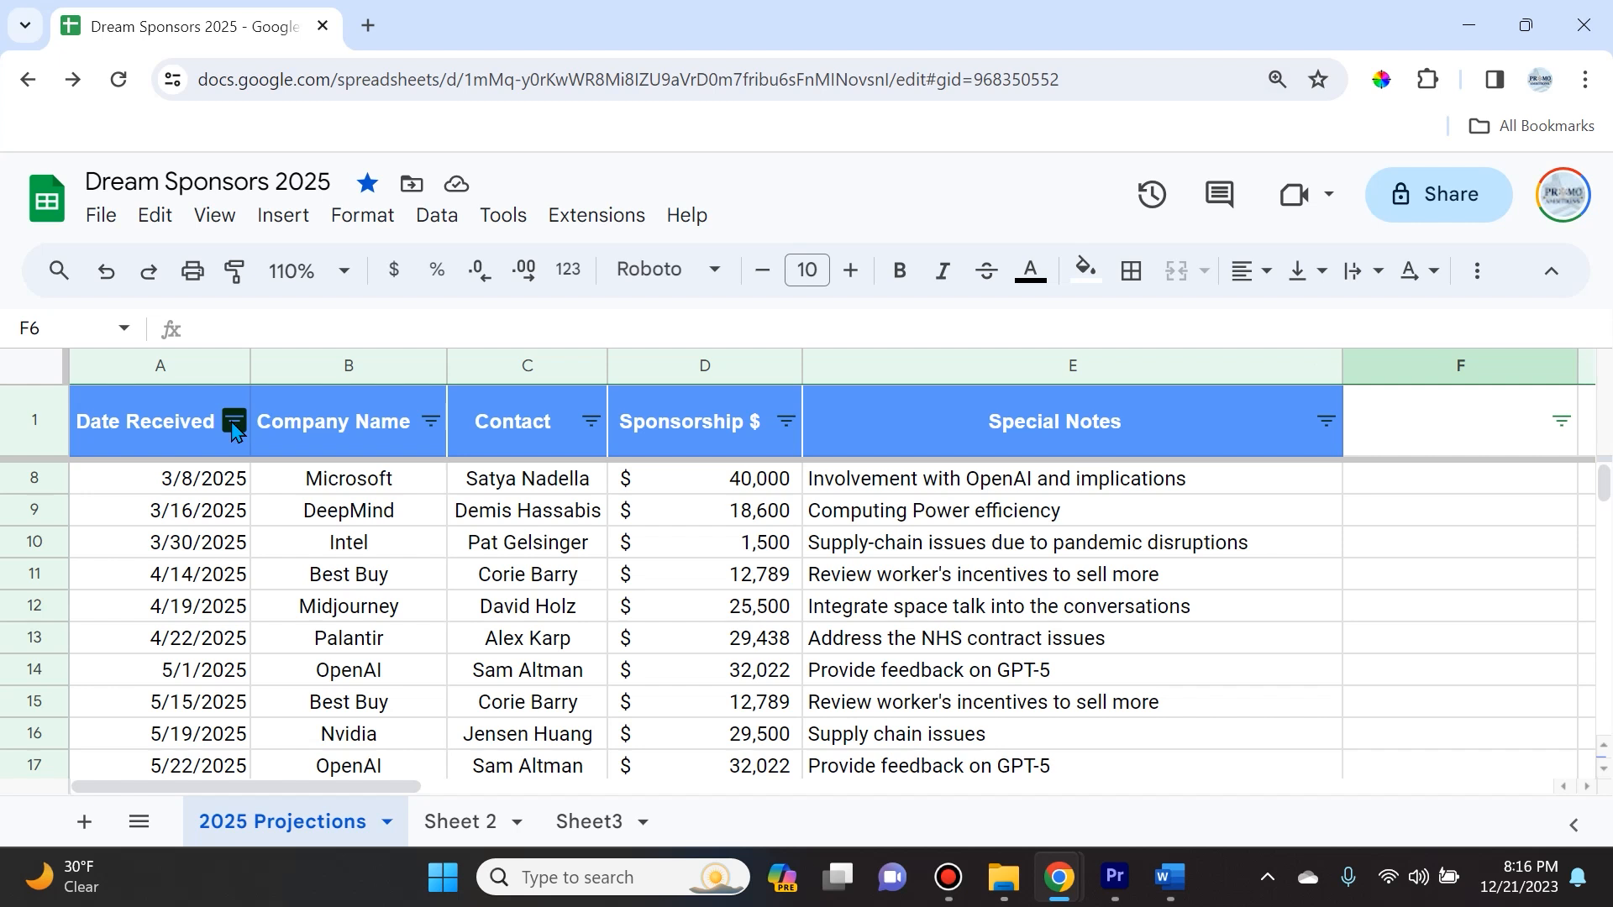
left_click(234, 423)
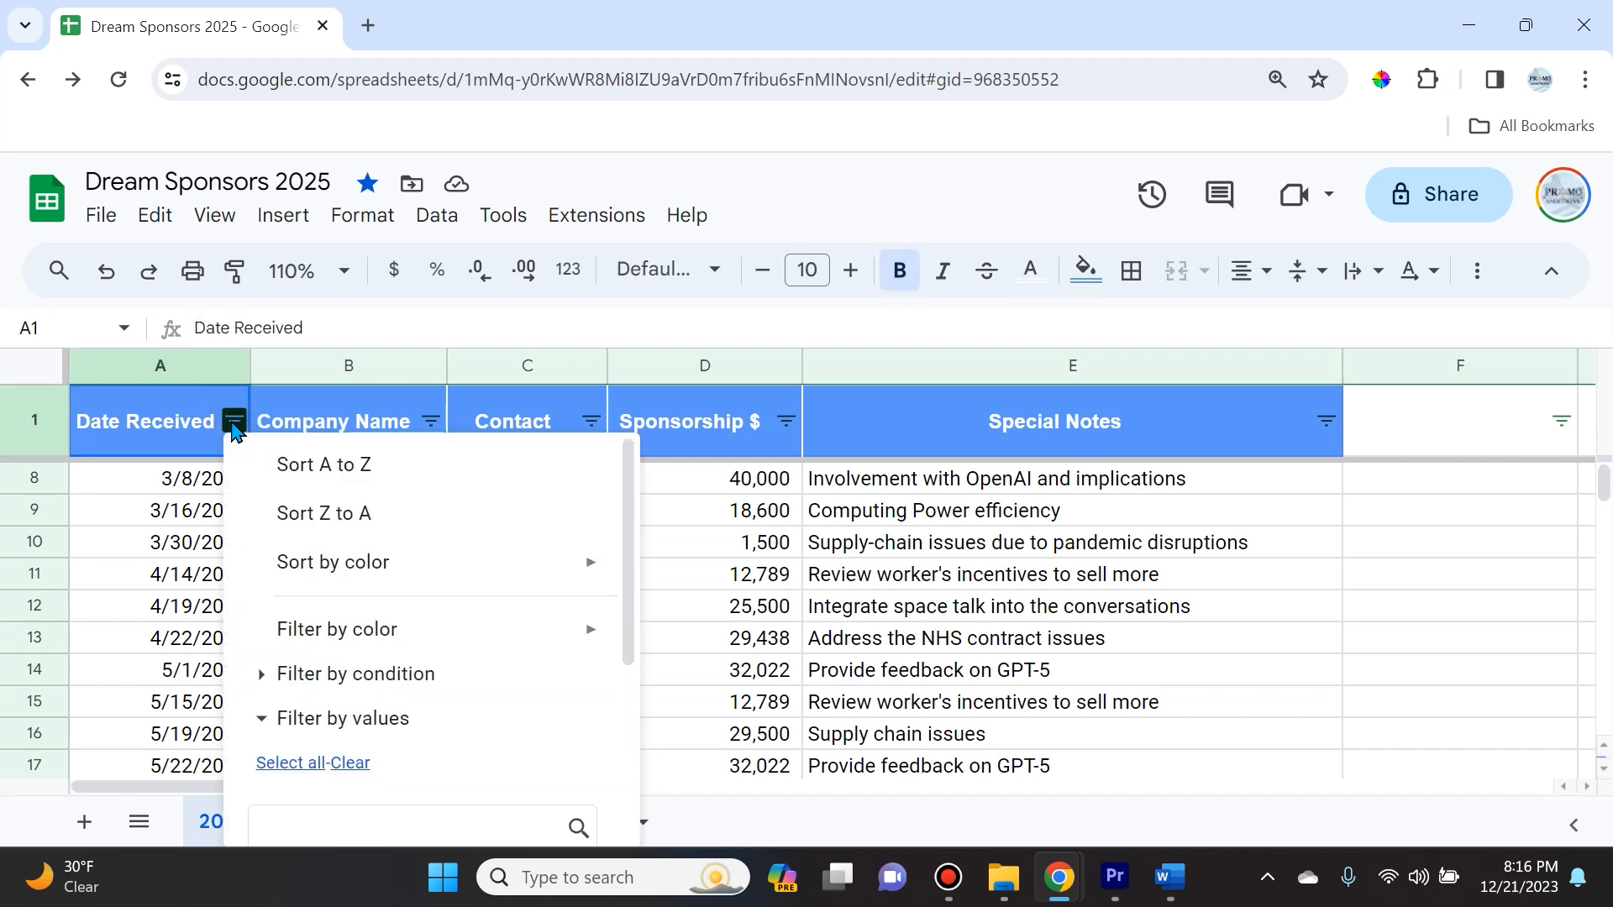
left_click(357, 463)
scroll(206, 527, "down", 5)
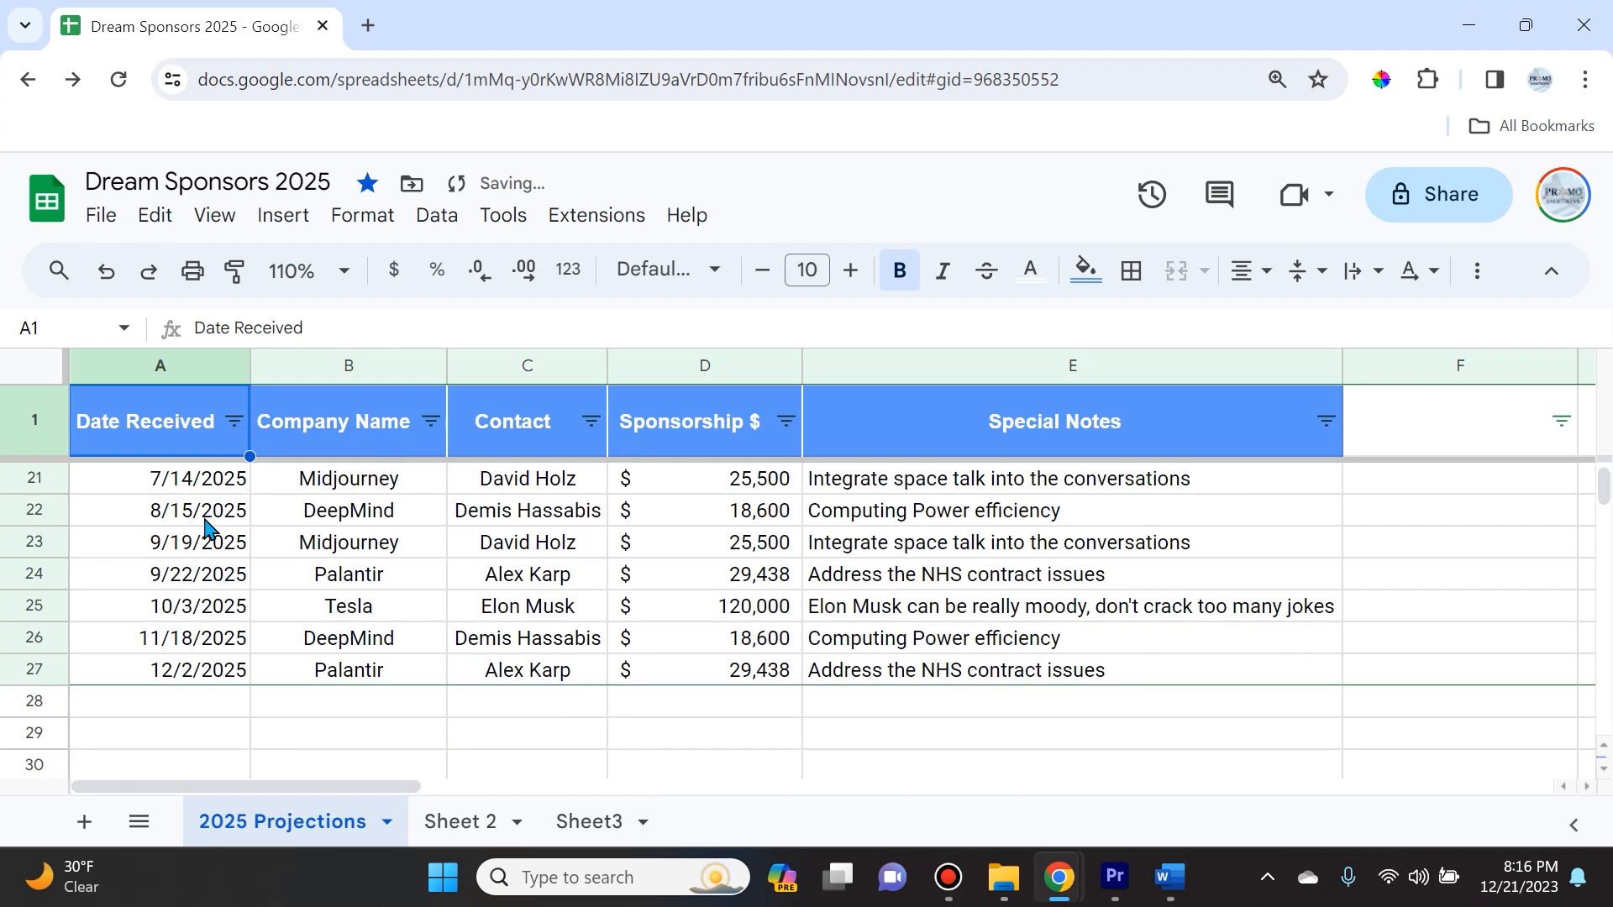
scroll(210, 685, "up", 8)
scroll(220, 521, "down", 5)
scroll(187, 547, "up", 5)
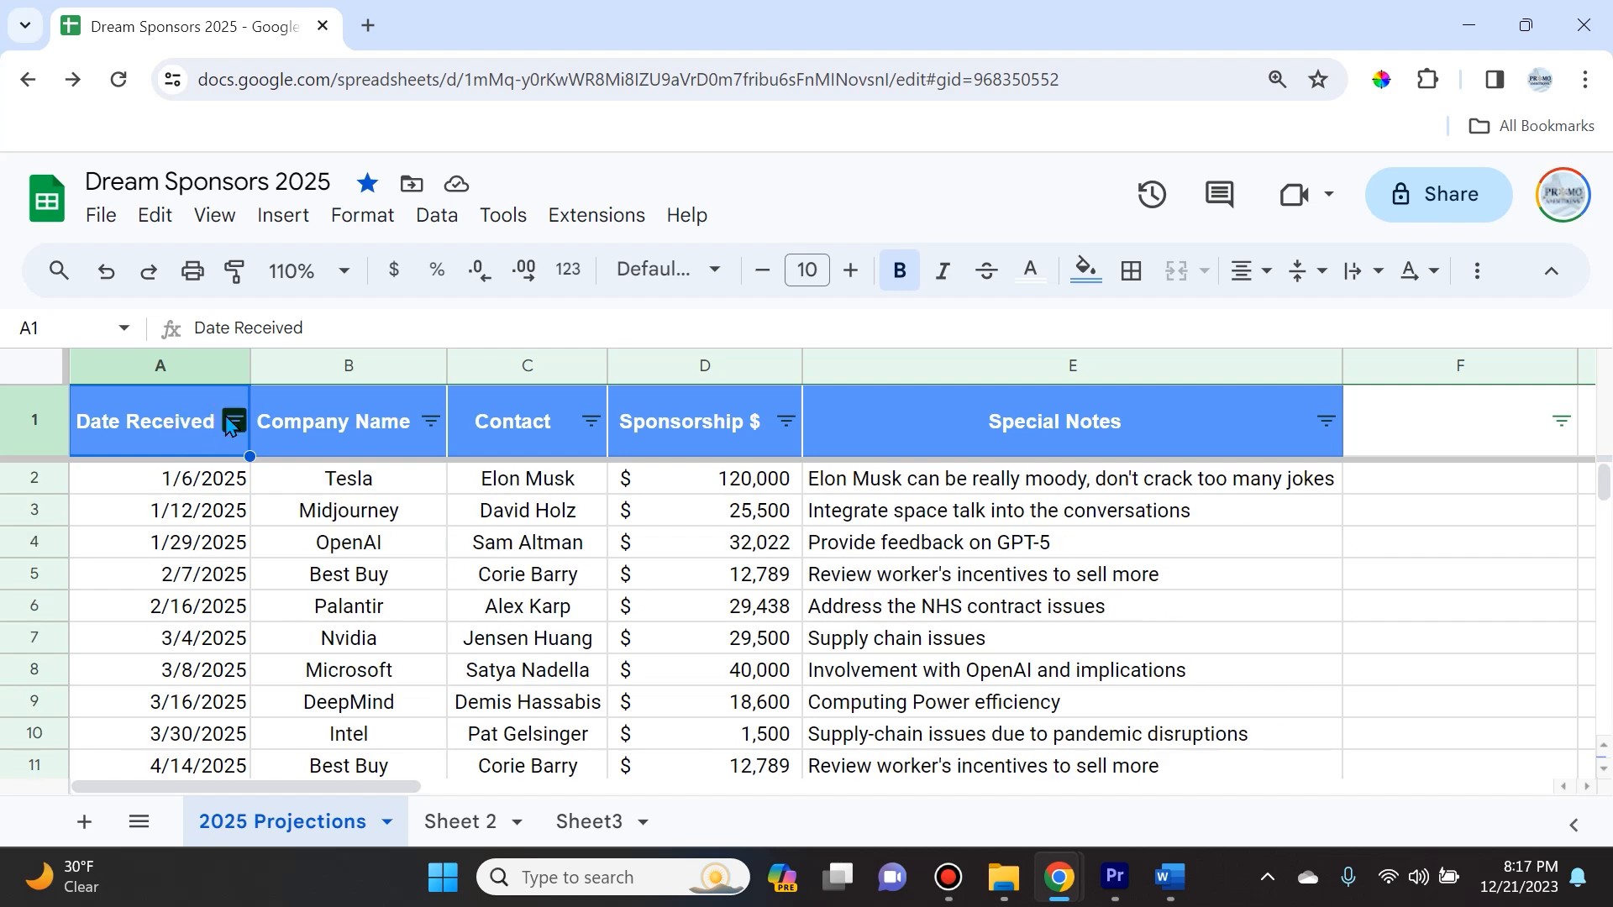
- Sort the table by Date Received from Z to A, and after that by Company Name from A to Z
left_click(228, 425)
left_click(302, 509)
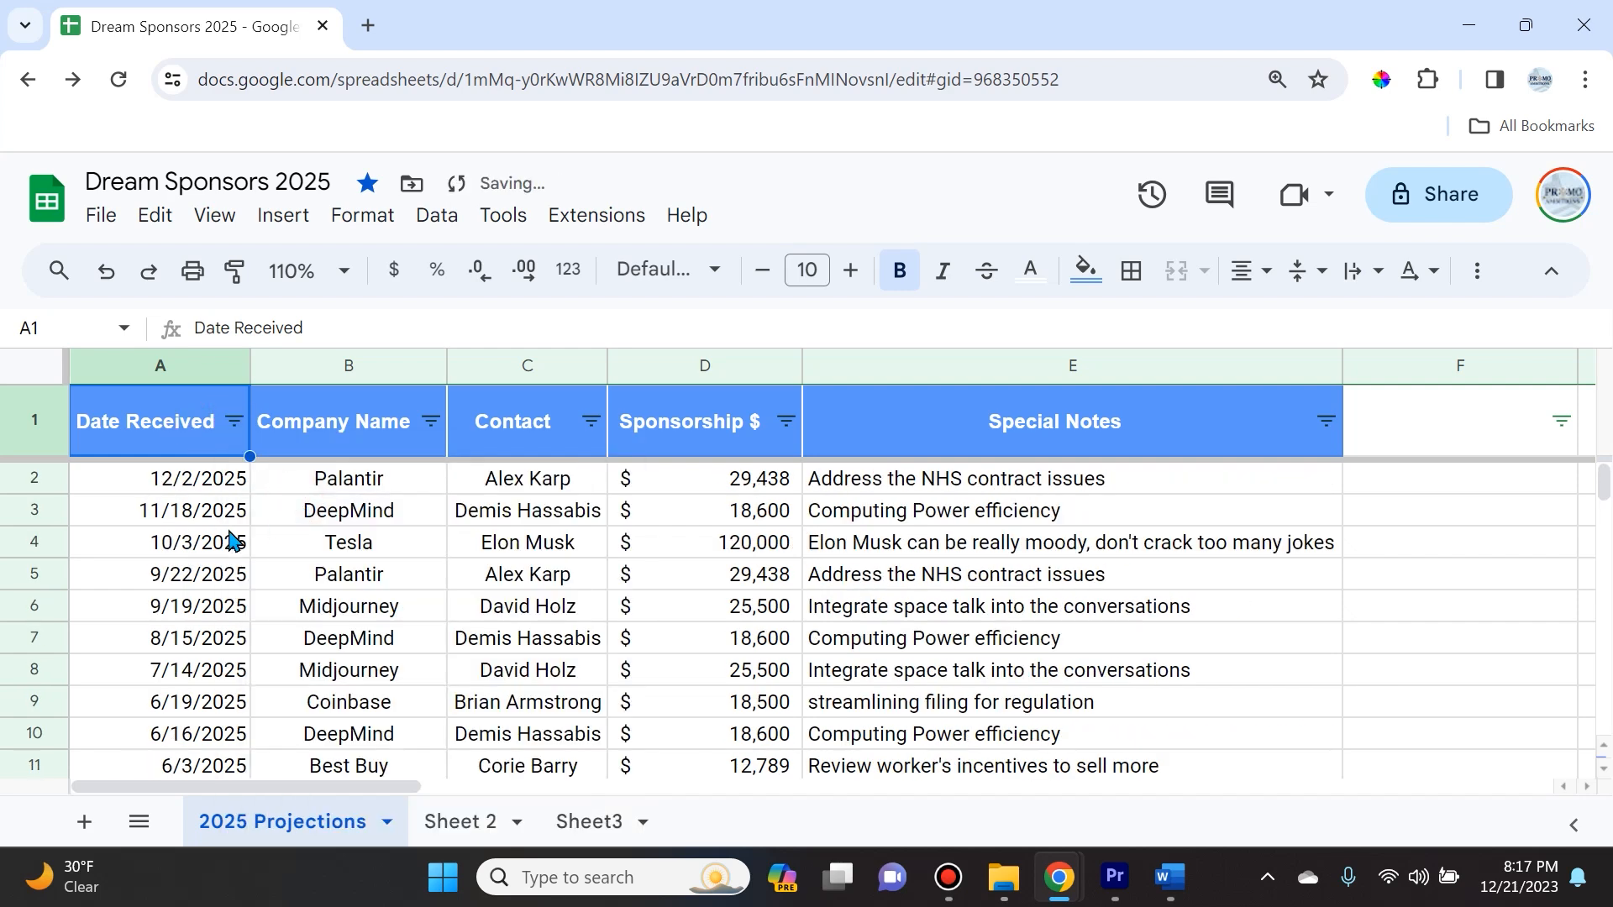
left_click(429, 421)
left_click(344, 462)
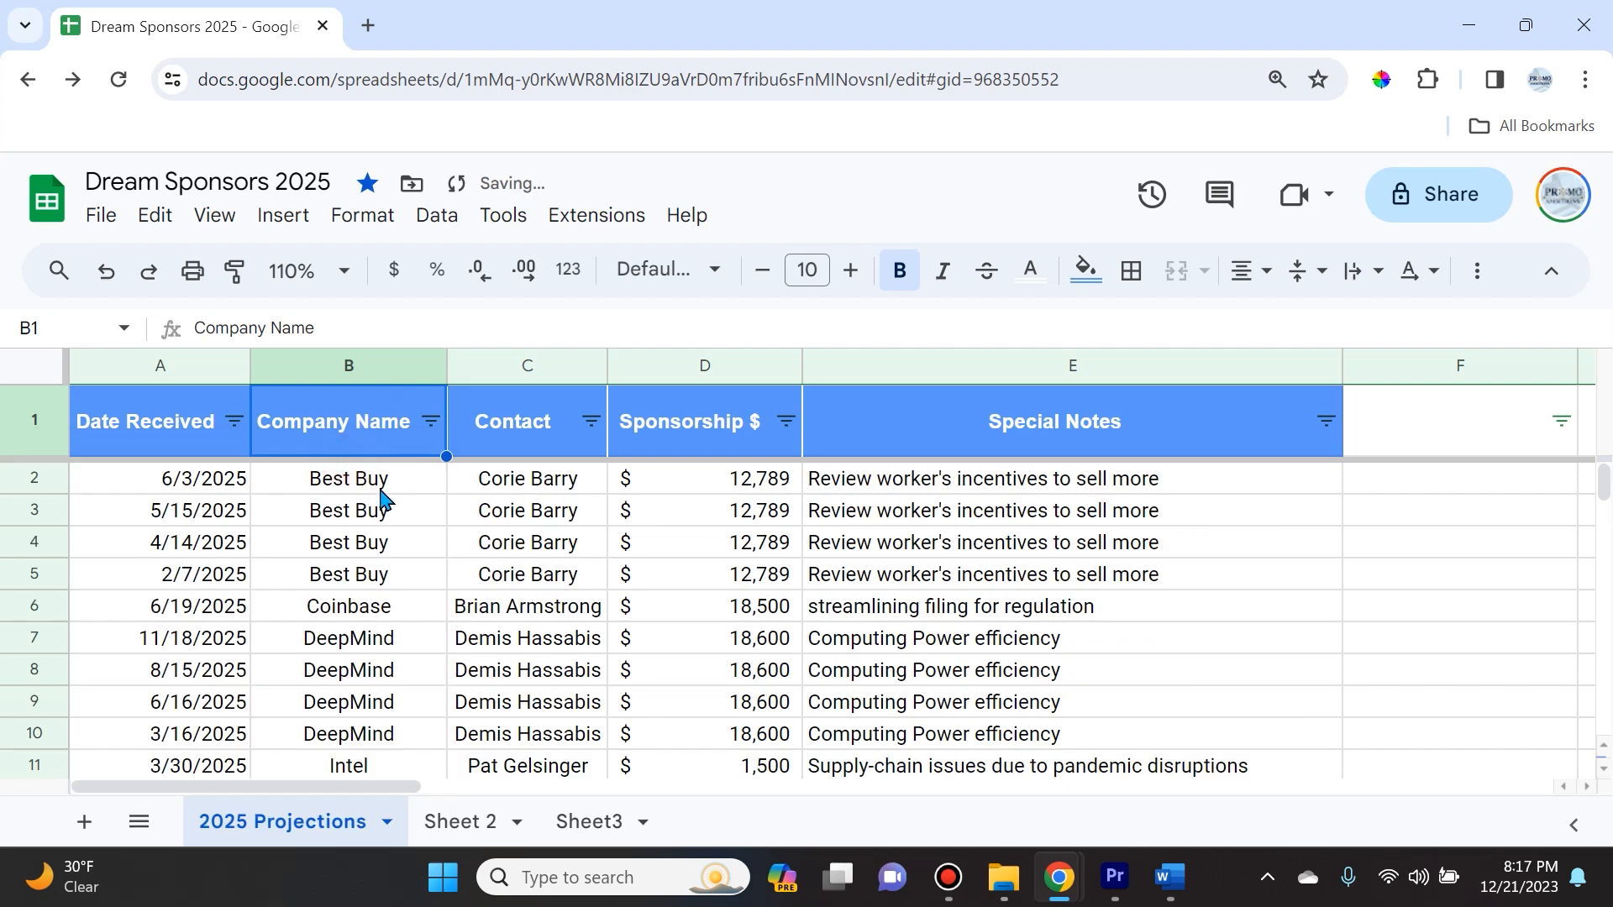
scroll(391, 579, "down", 6)
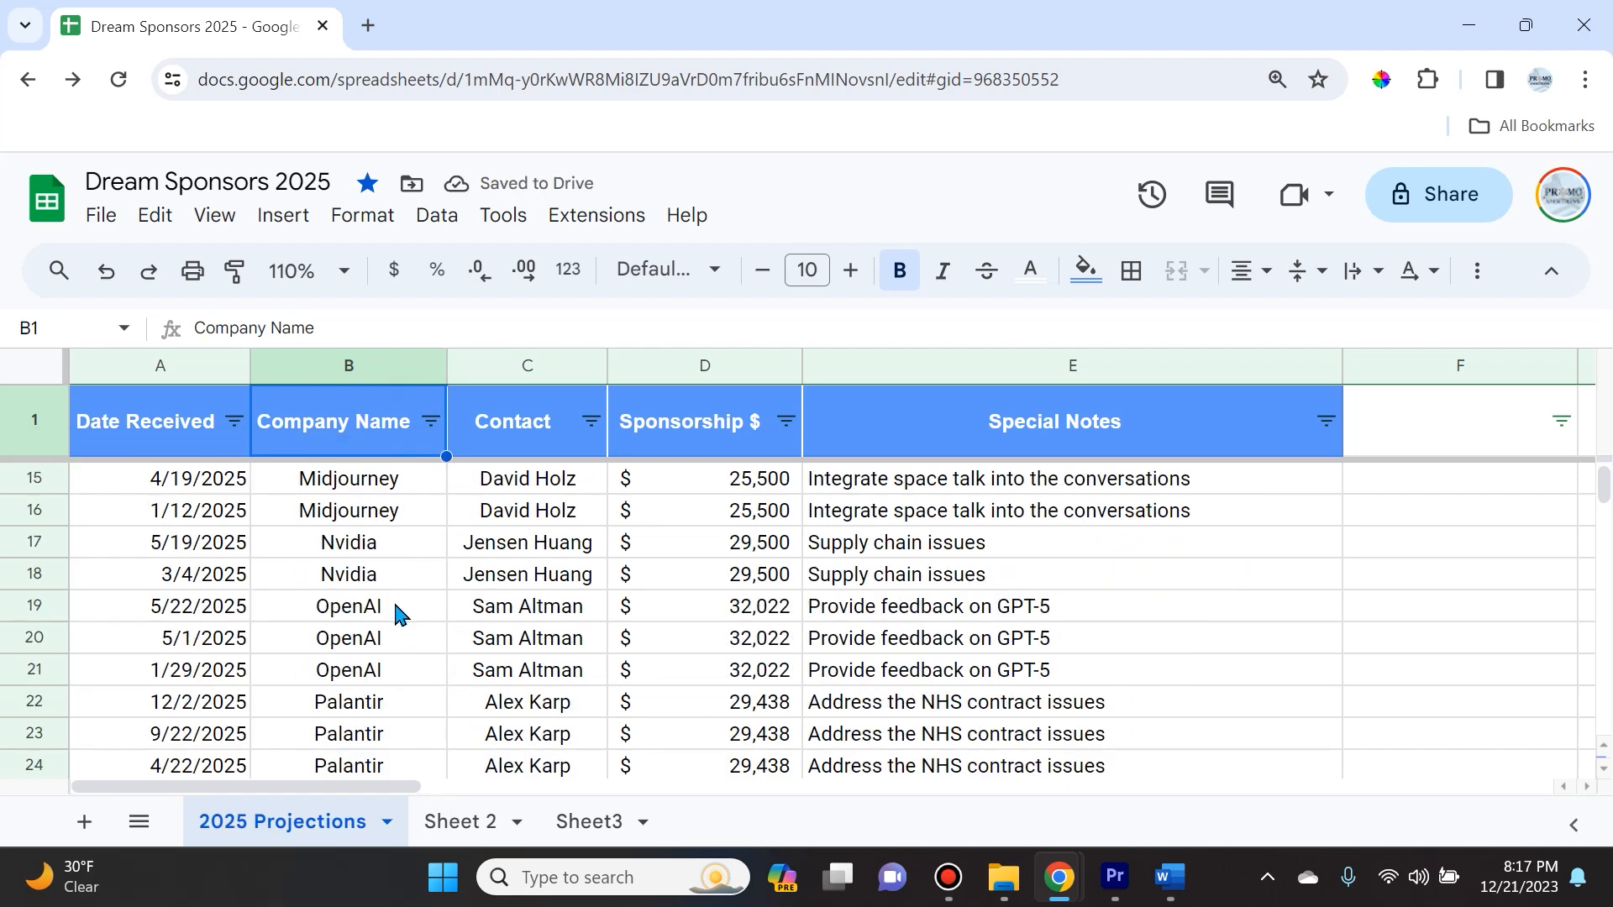
scroll(371, 704, "up", 6)
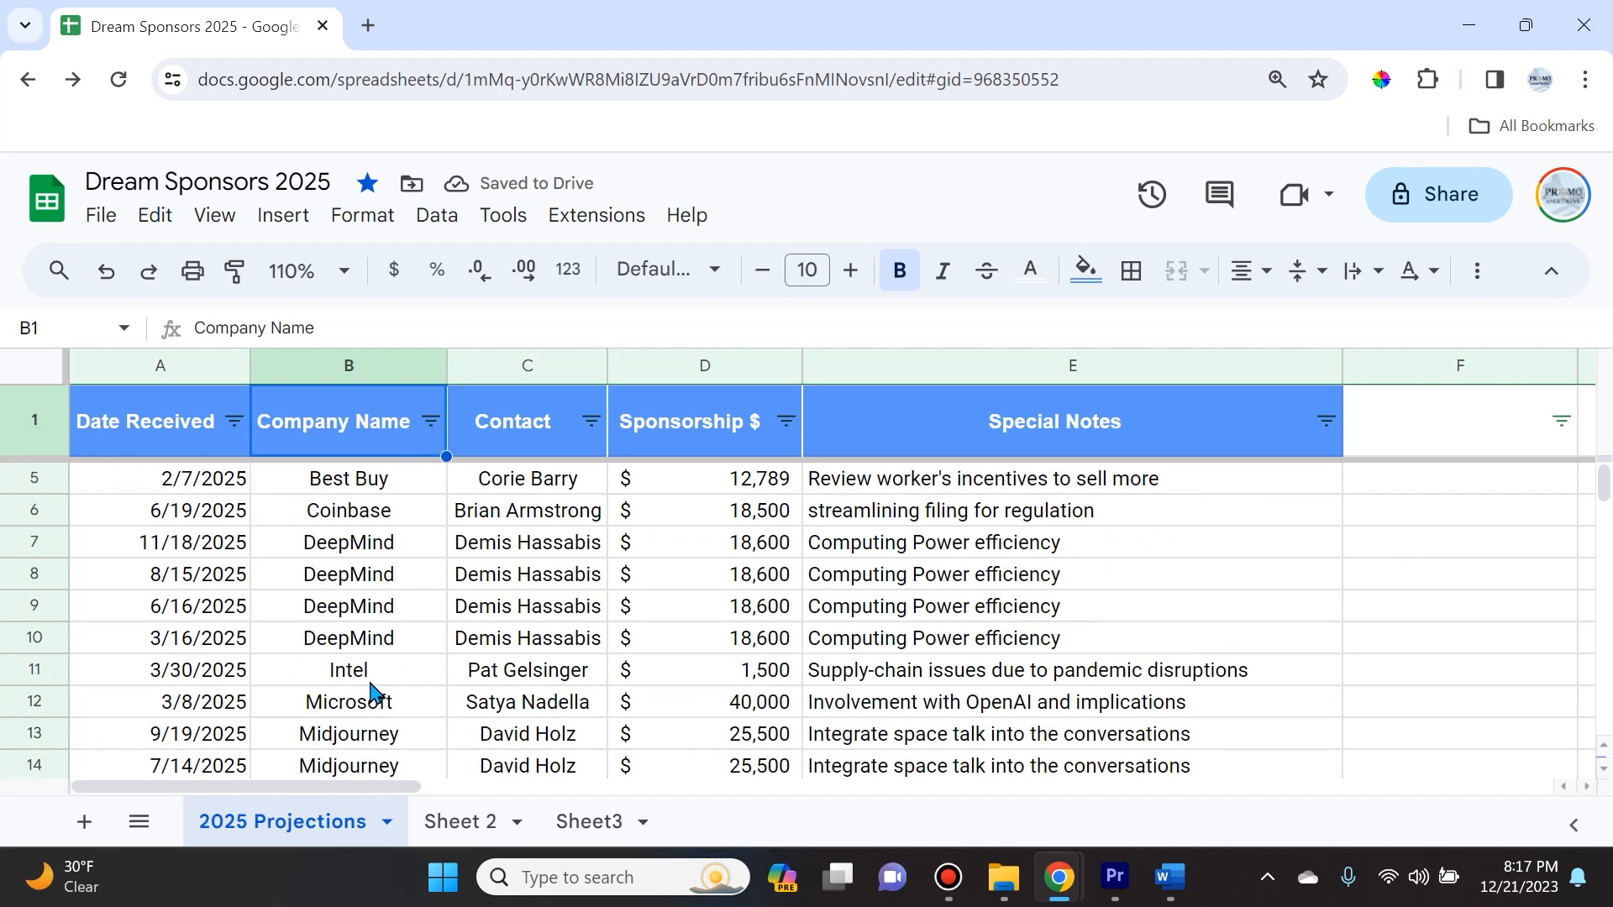
- Sort the table by Sponsorship $ from A to Z and check the order of the amounts
left_click(786, 421)
left_click(697, 463)
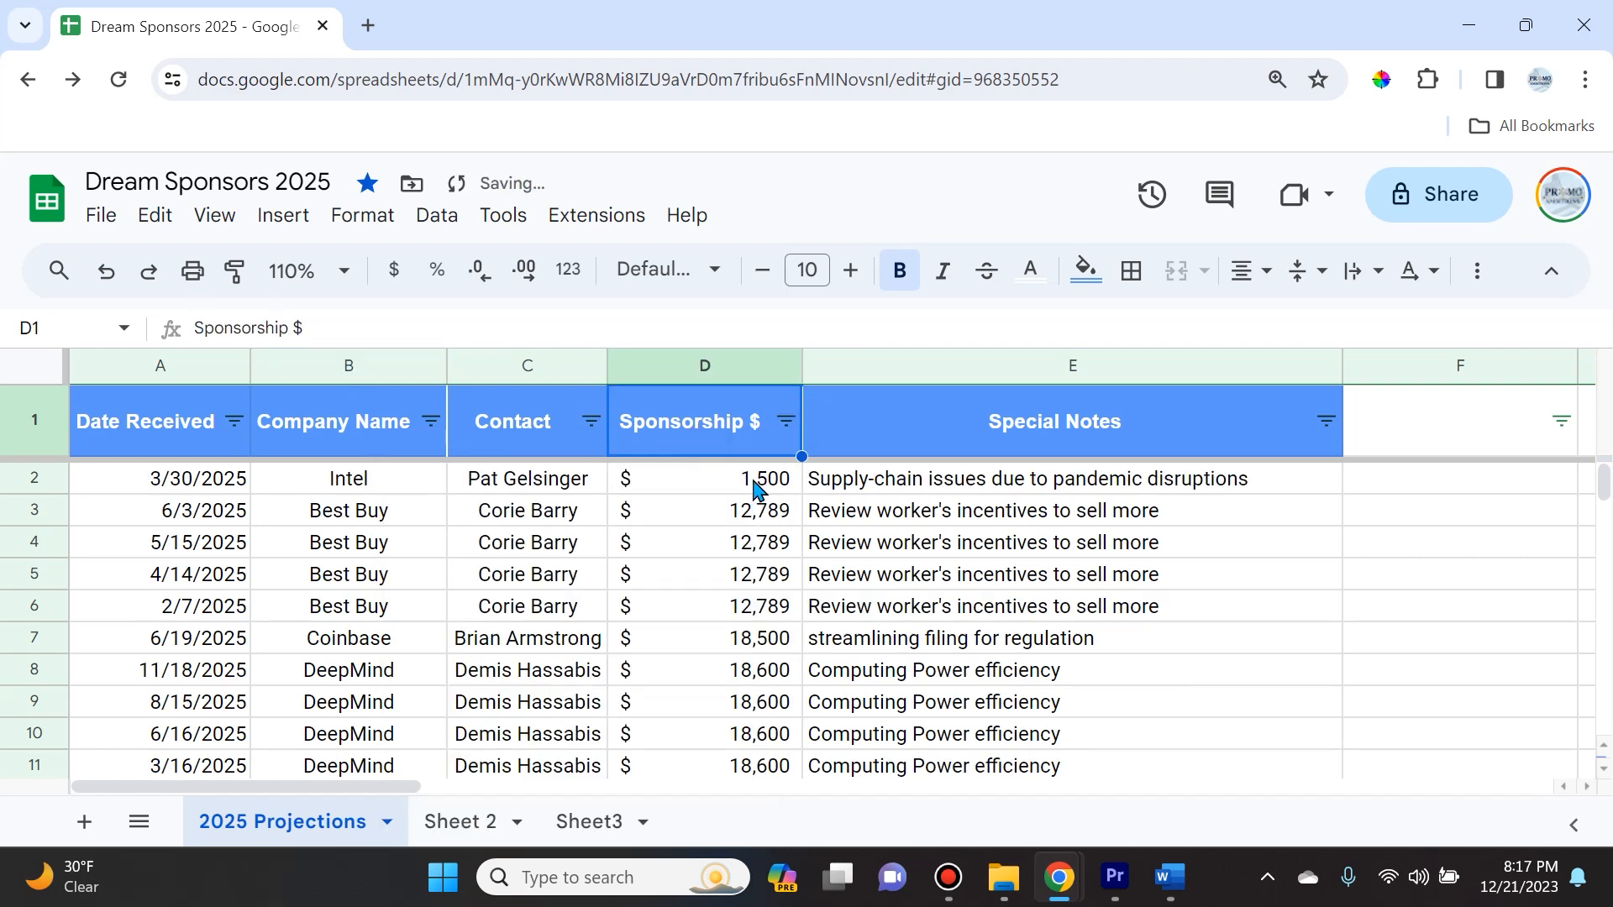
scroll(739, 613, "down", 8)
scroll(766, 682, "up", 8)
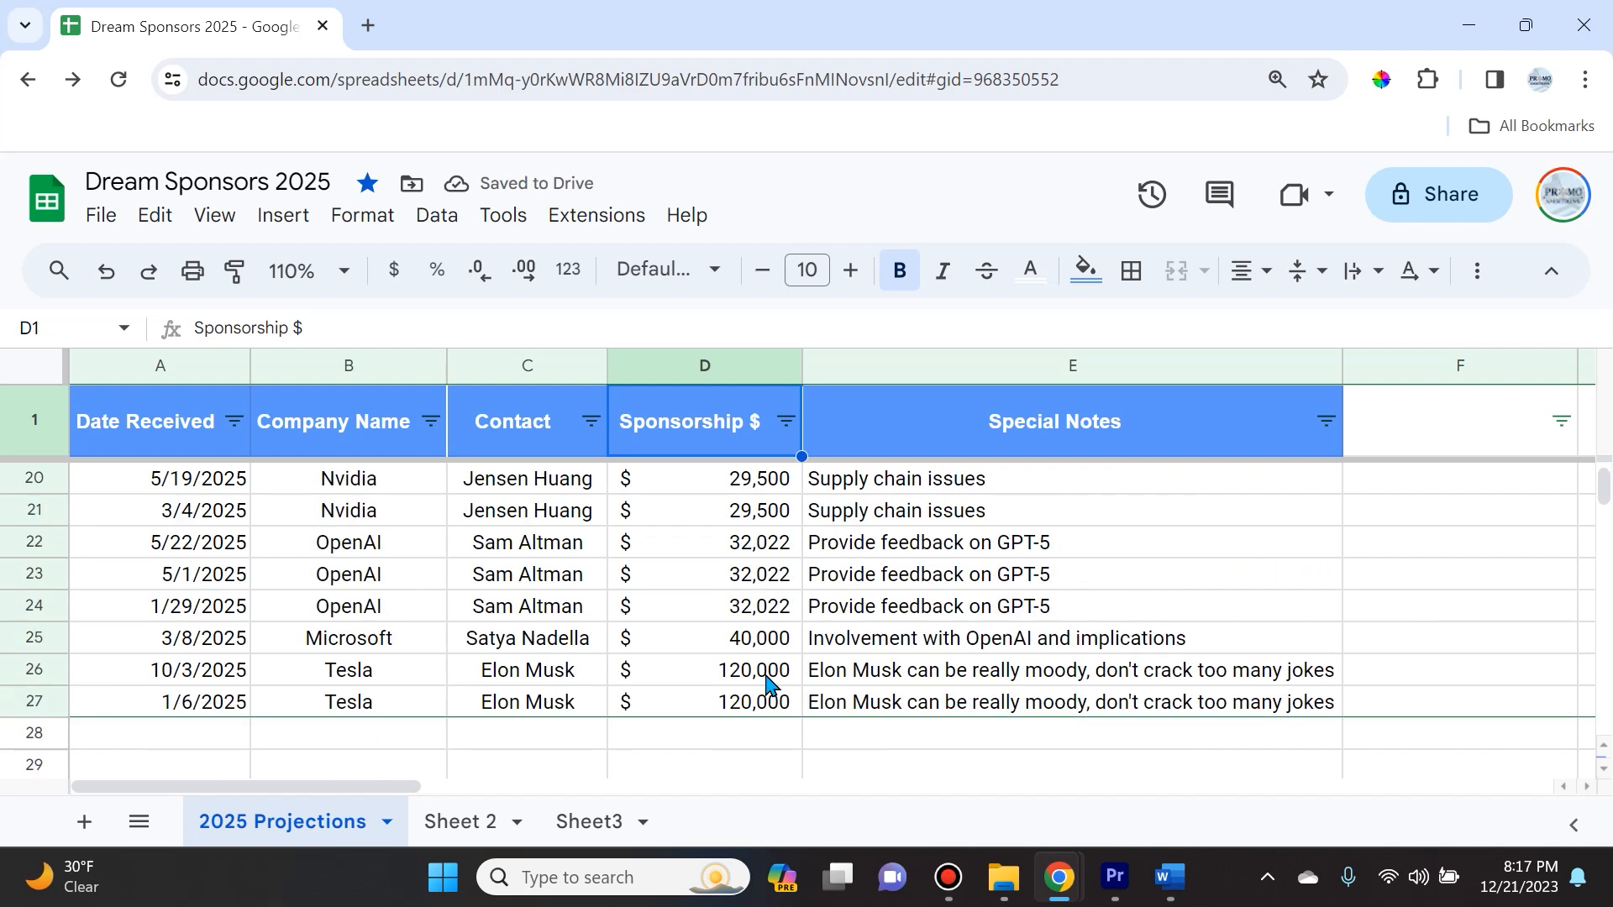
- Sort the table by Sponsorship $ from Z to A so the largest amounts come first
left_click(786, 421)
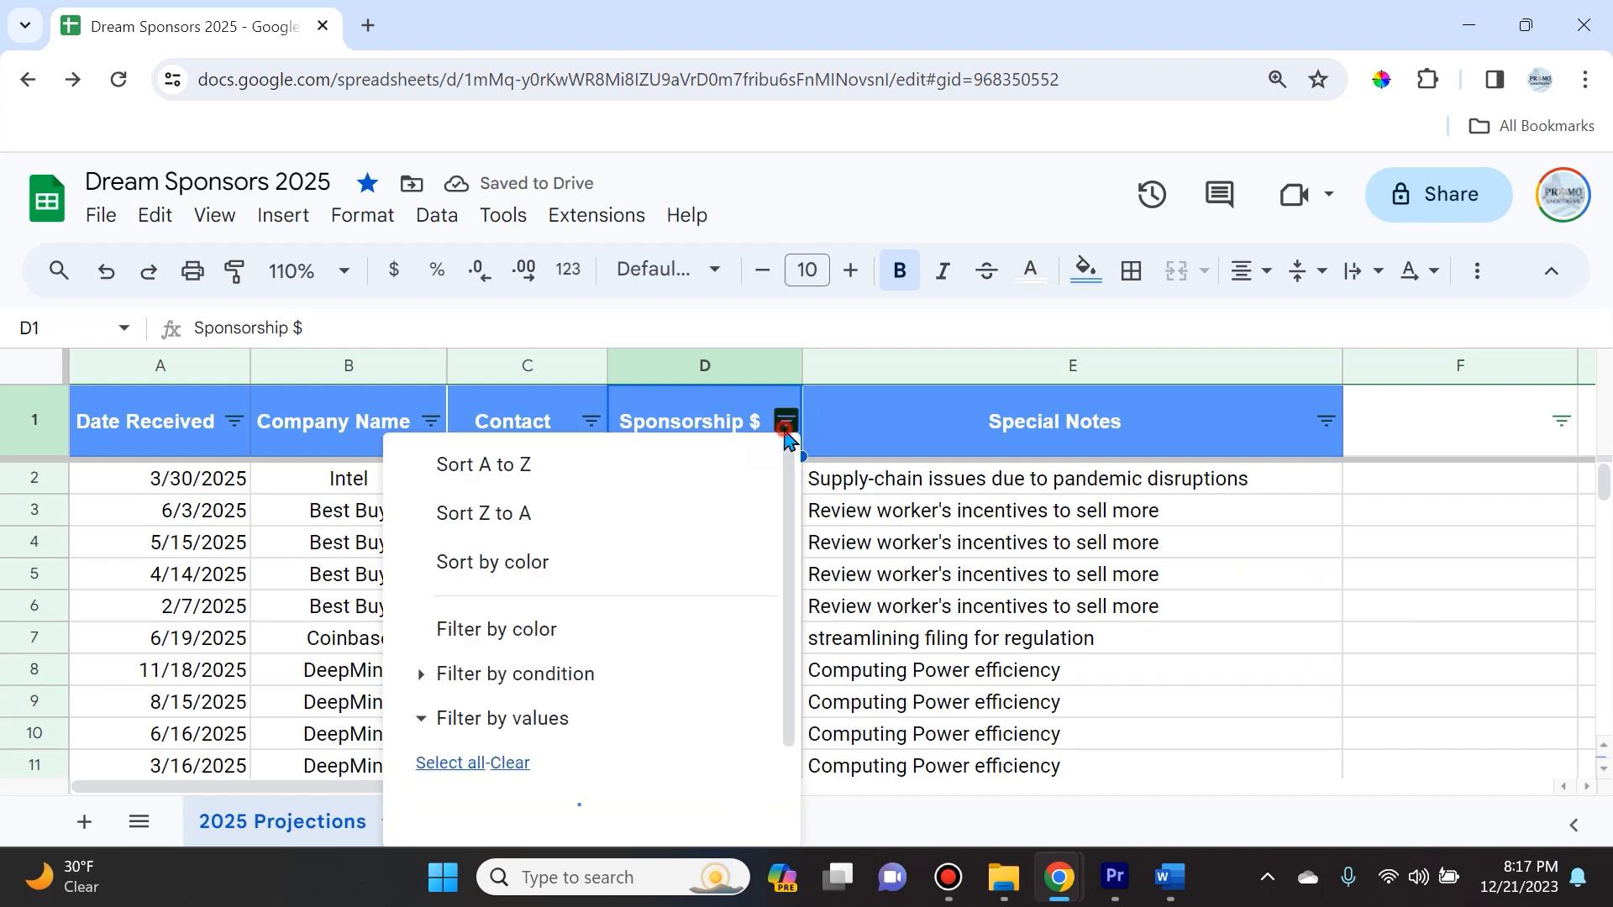
left_click(637, 516)
scroll(1007, 528, "down", 1)
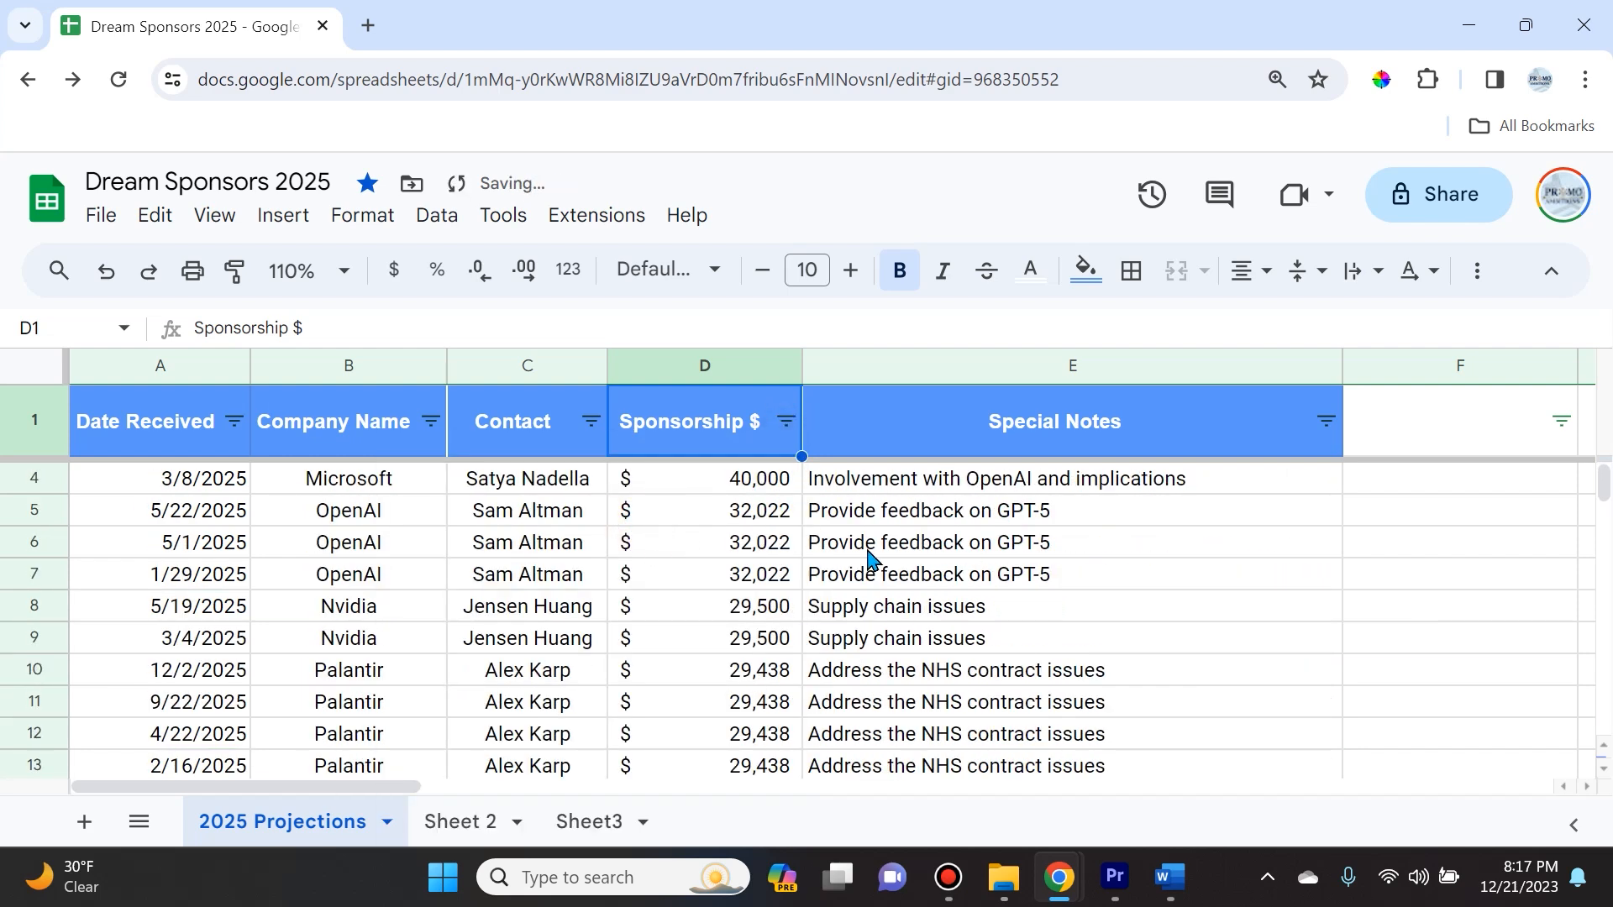
scroll(870, 558, "up", 1)
- Select D2:D28, switch the quick summary to Count Numbers, review the other summary options and select the whole Sponsorship $ column
left_click_drag(748, 492, 715, 758)
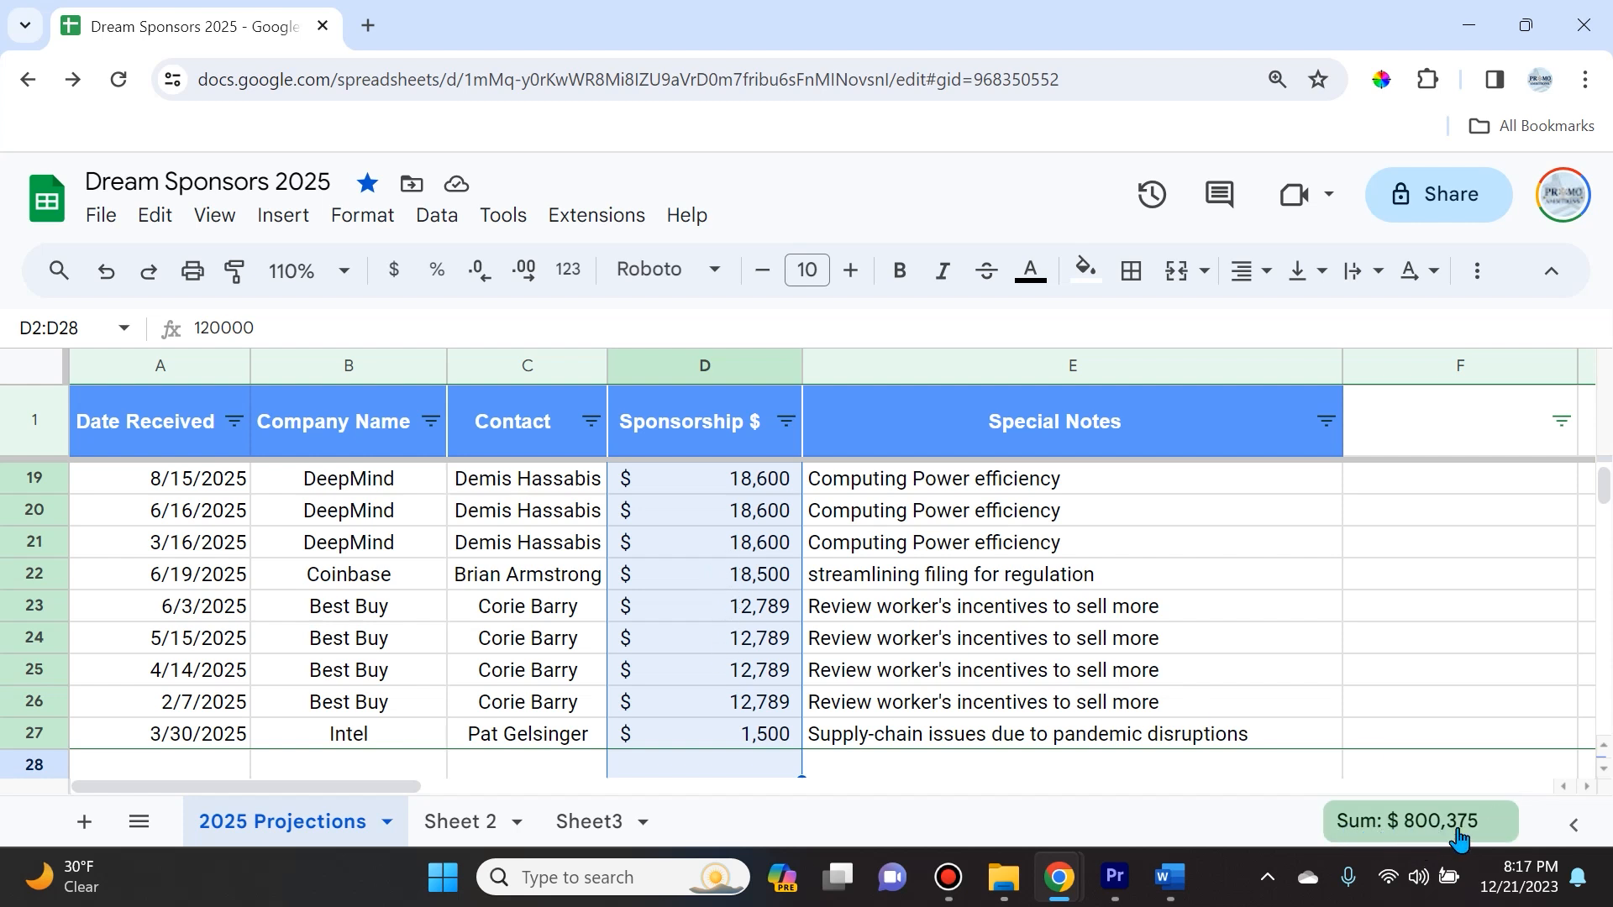
left_click(1409, 829)
left_click(1409, 829)
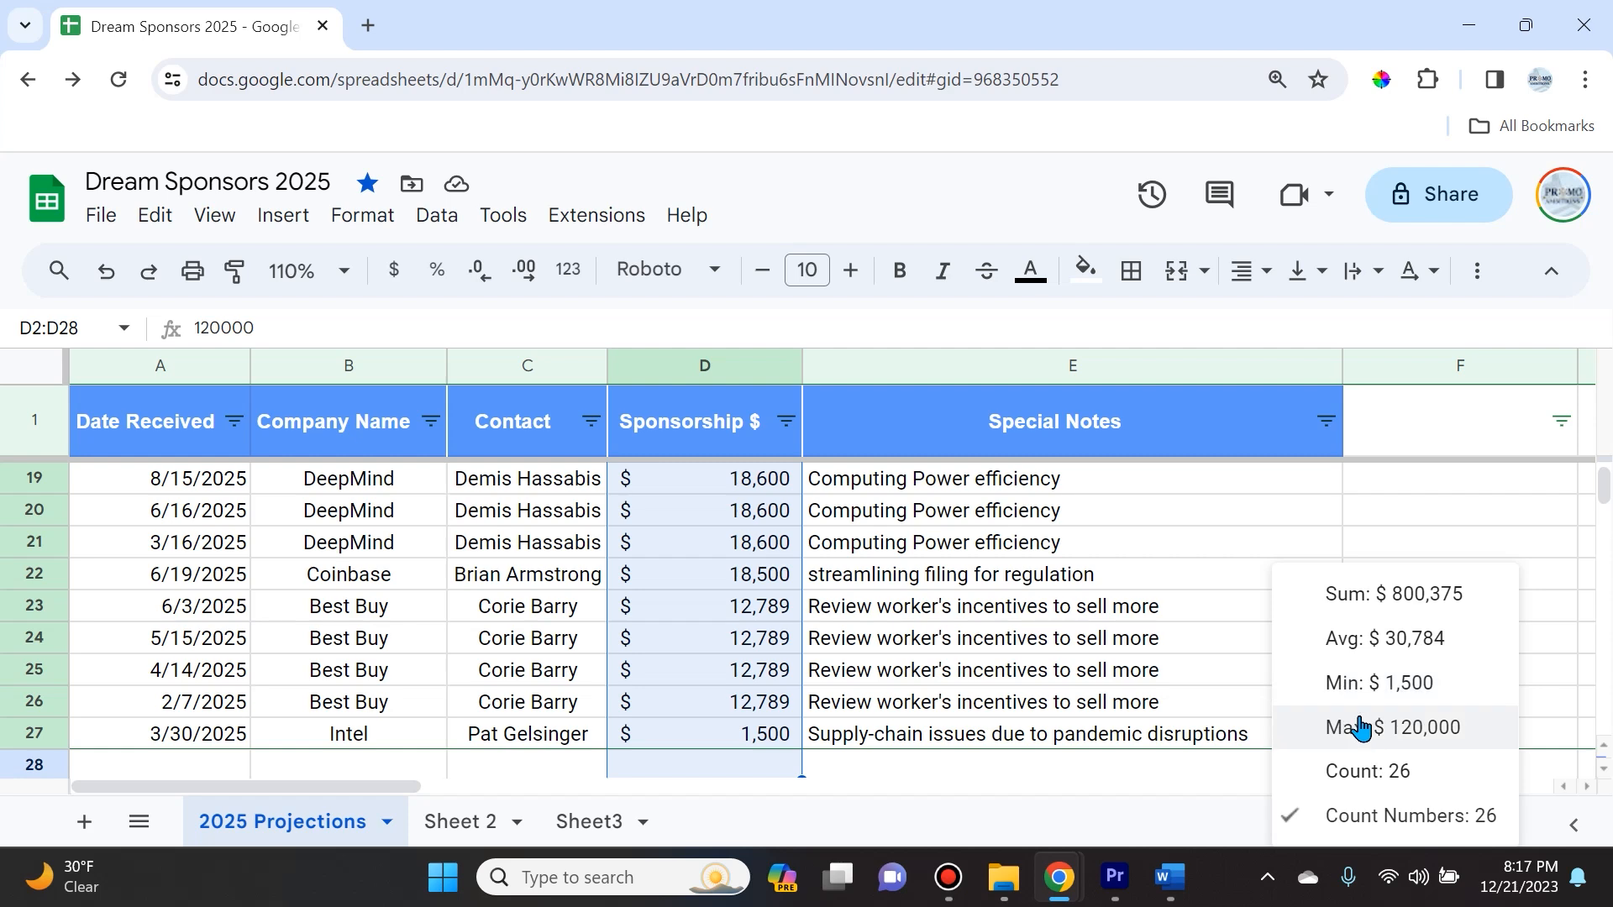
left_click(745, 370)
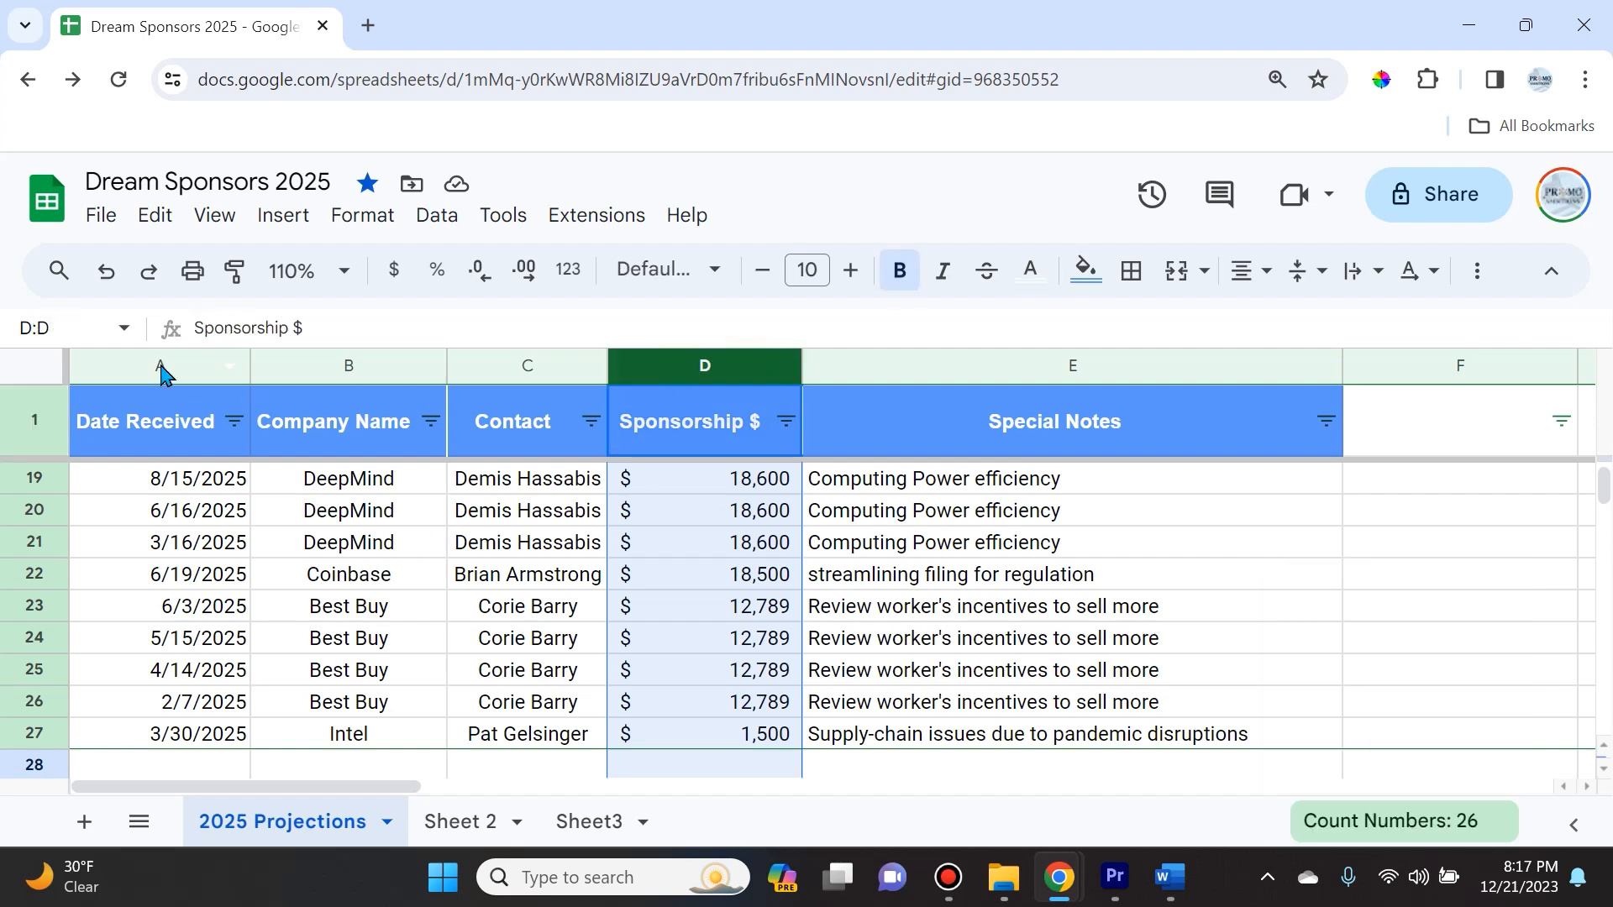
- Sort the table by Date Received from A to Z and reduce the page zoom to 100%
left_click(234, 421)
left_click(312, 467)
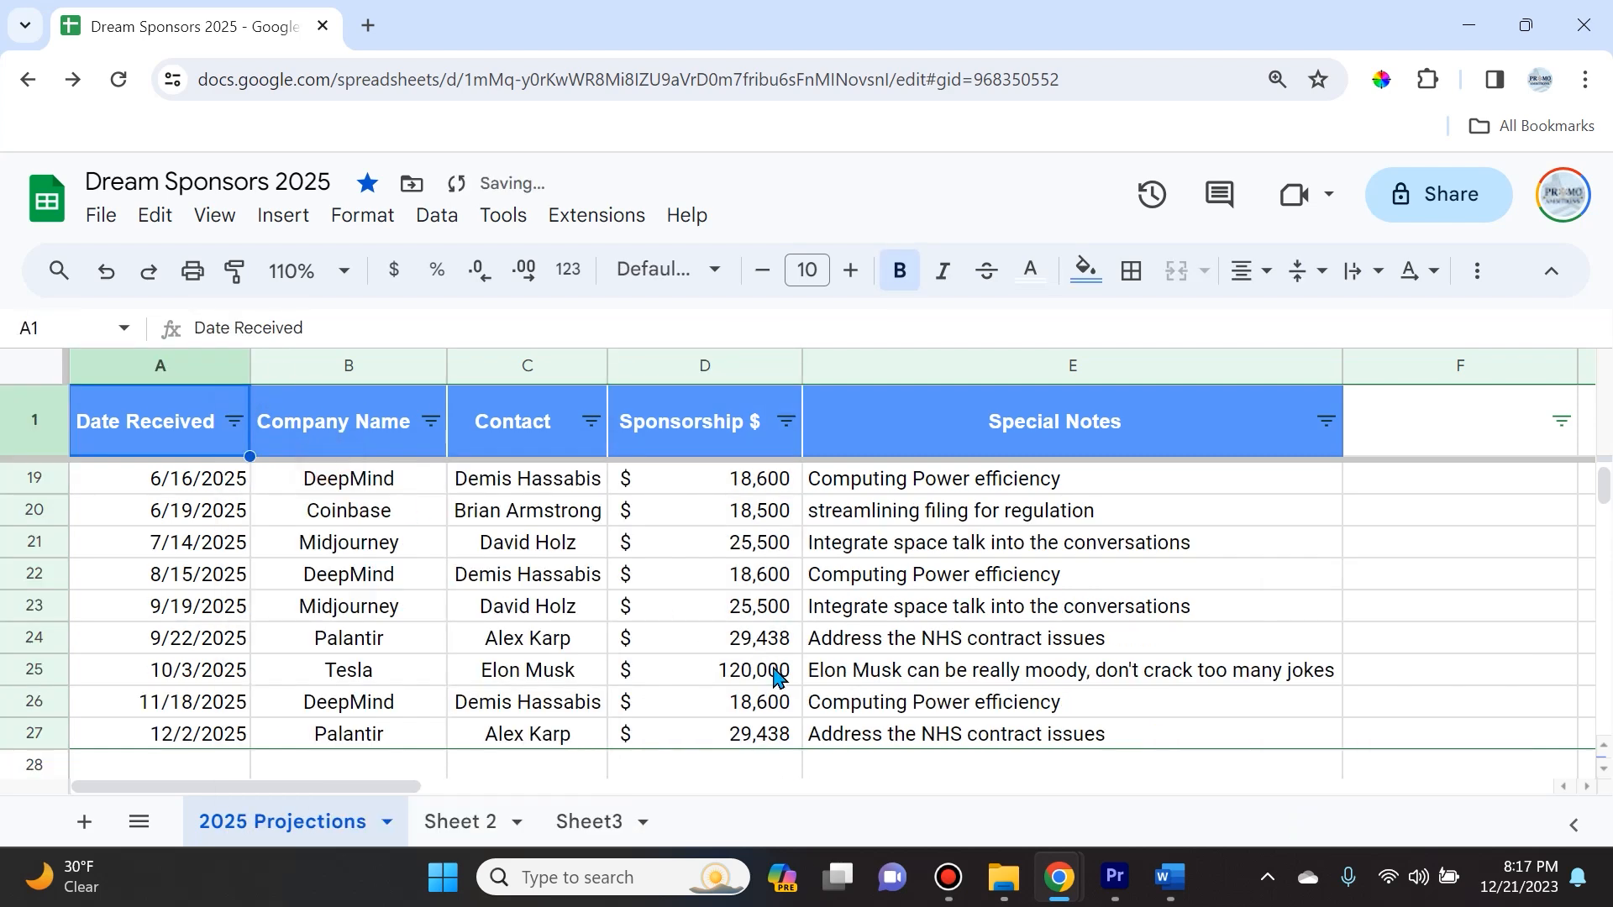
scroll(777, 647, "up", 4)
scroll(780, 638, "down", 2)
scroll(780, 638, "down", 2)
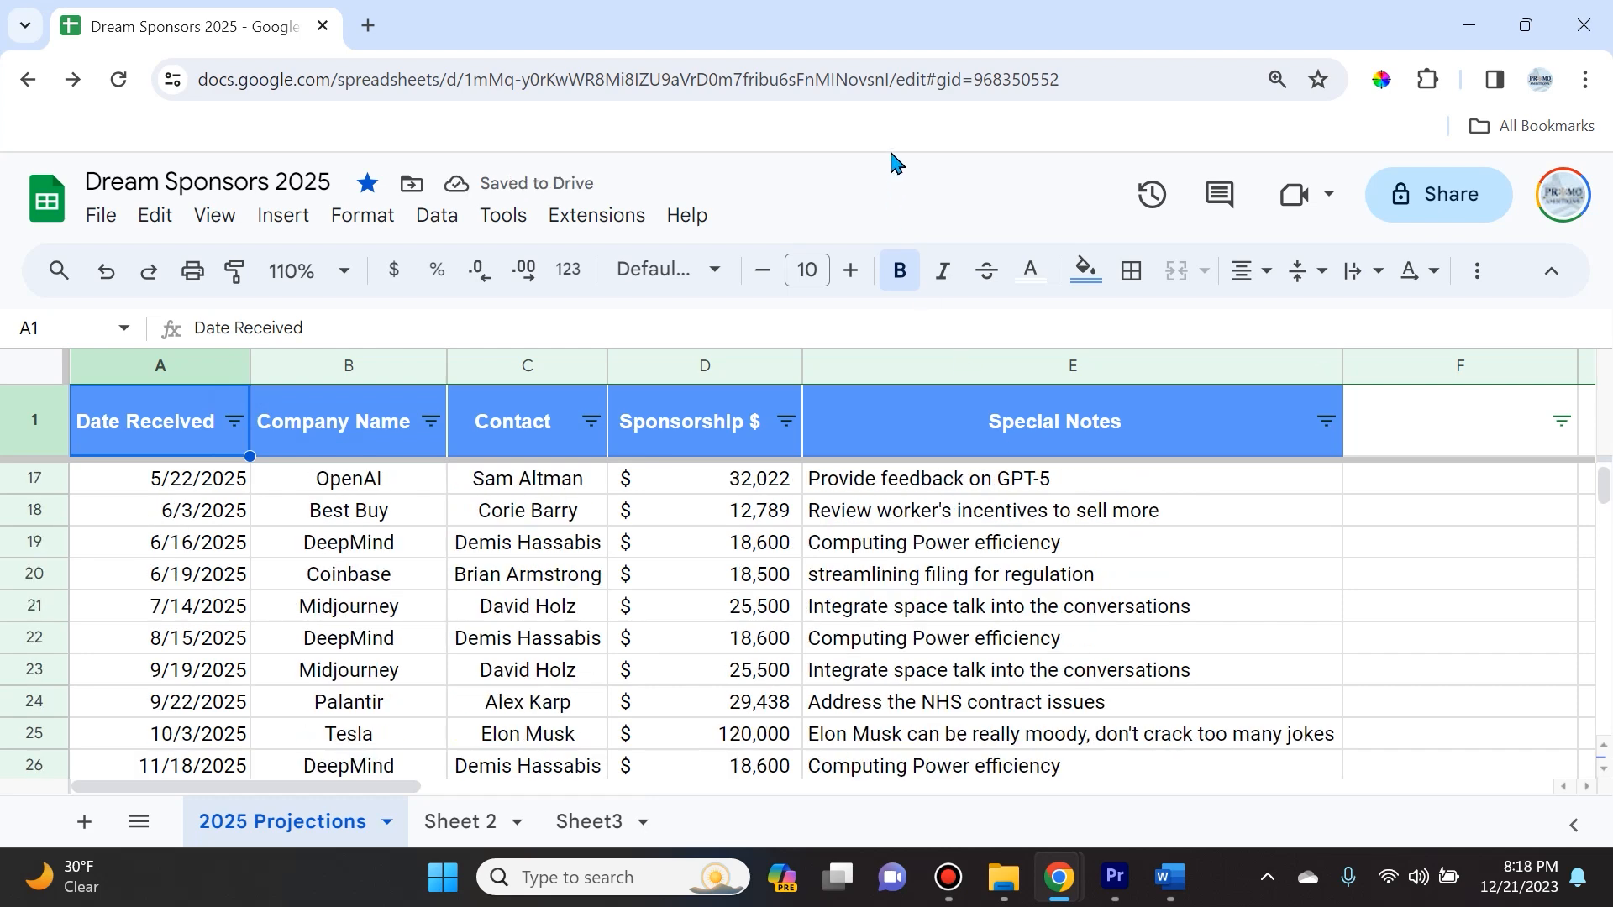
key("ctrl+minus")
scroll(673, 569, "down", 2)
scroll(659, 625, "up", 7)
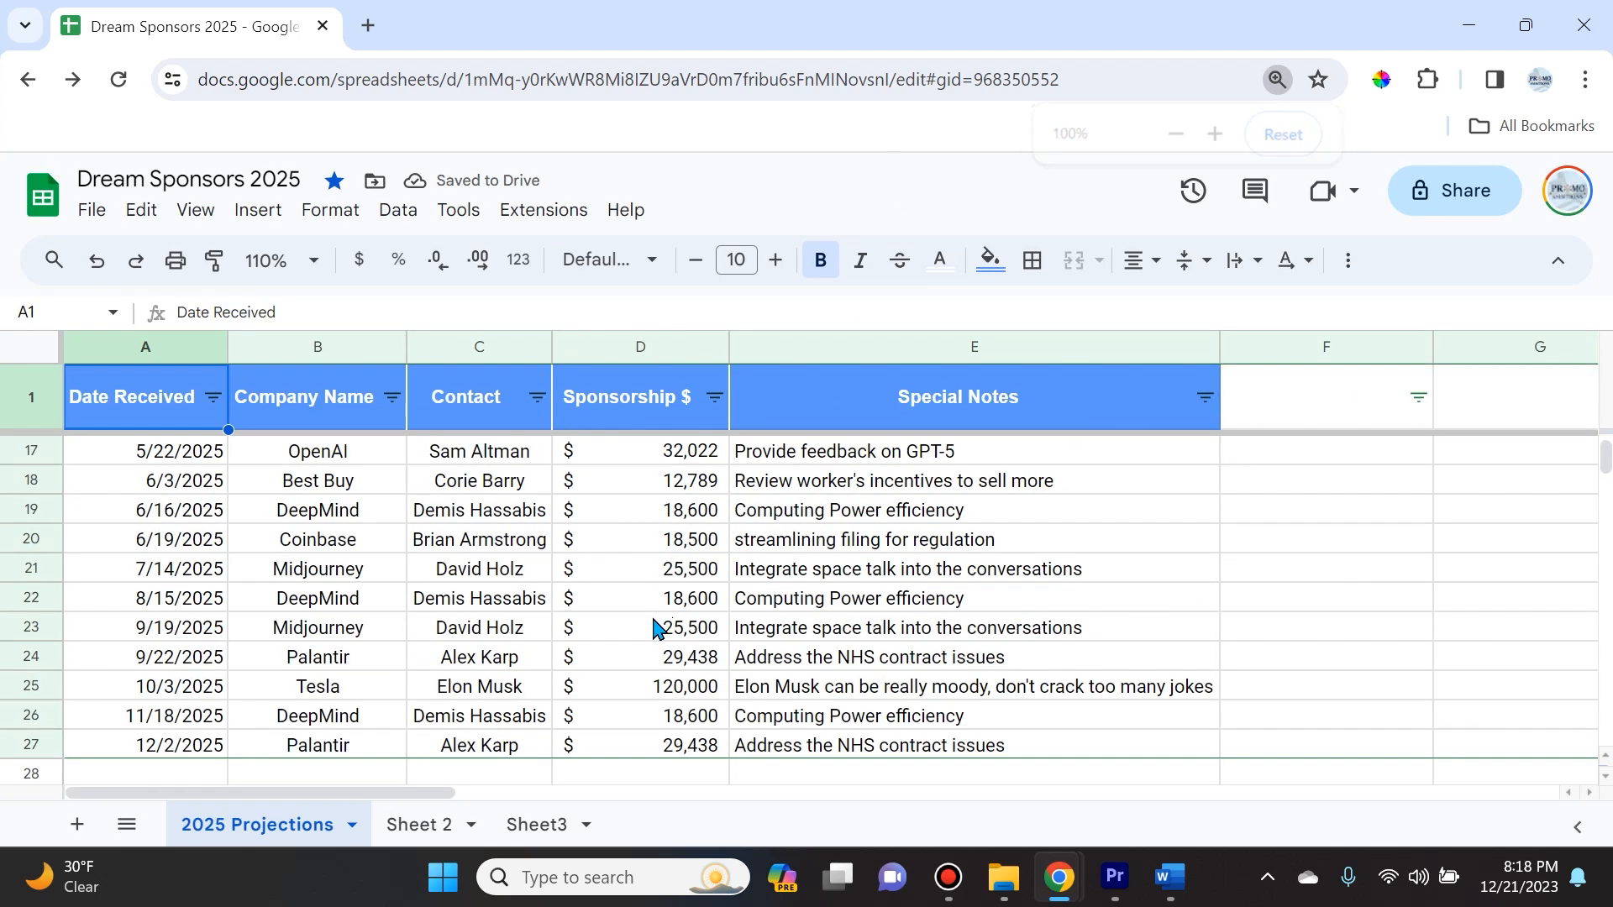
scroll(658, 605, "up", 1)
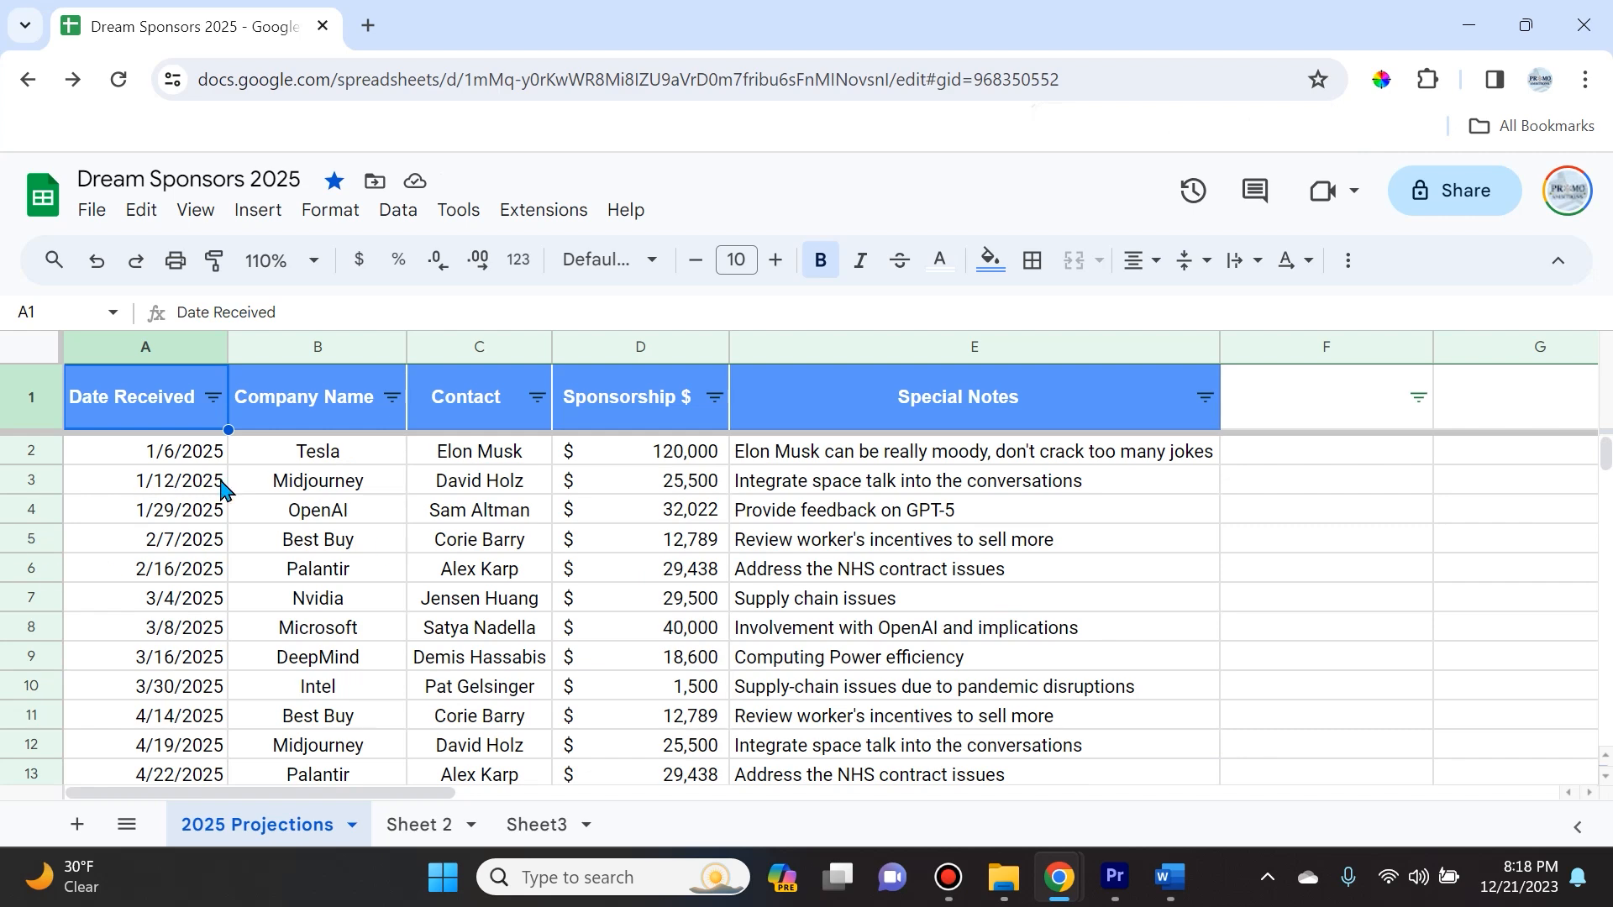
- Select the sponsorship amounts in D2:D27 and start a conditional formatting rule for them
scroll(647, 487, "down", 7)
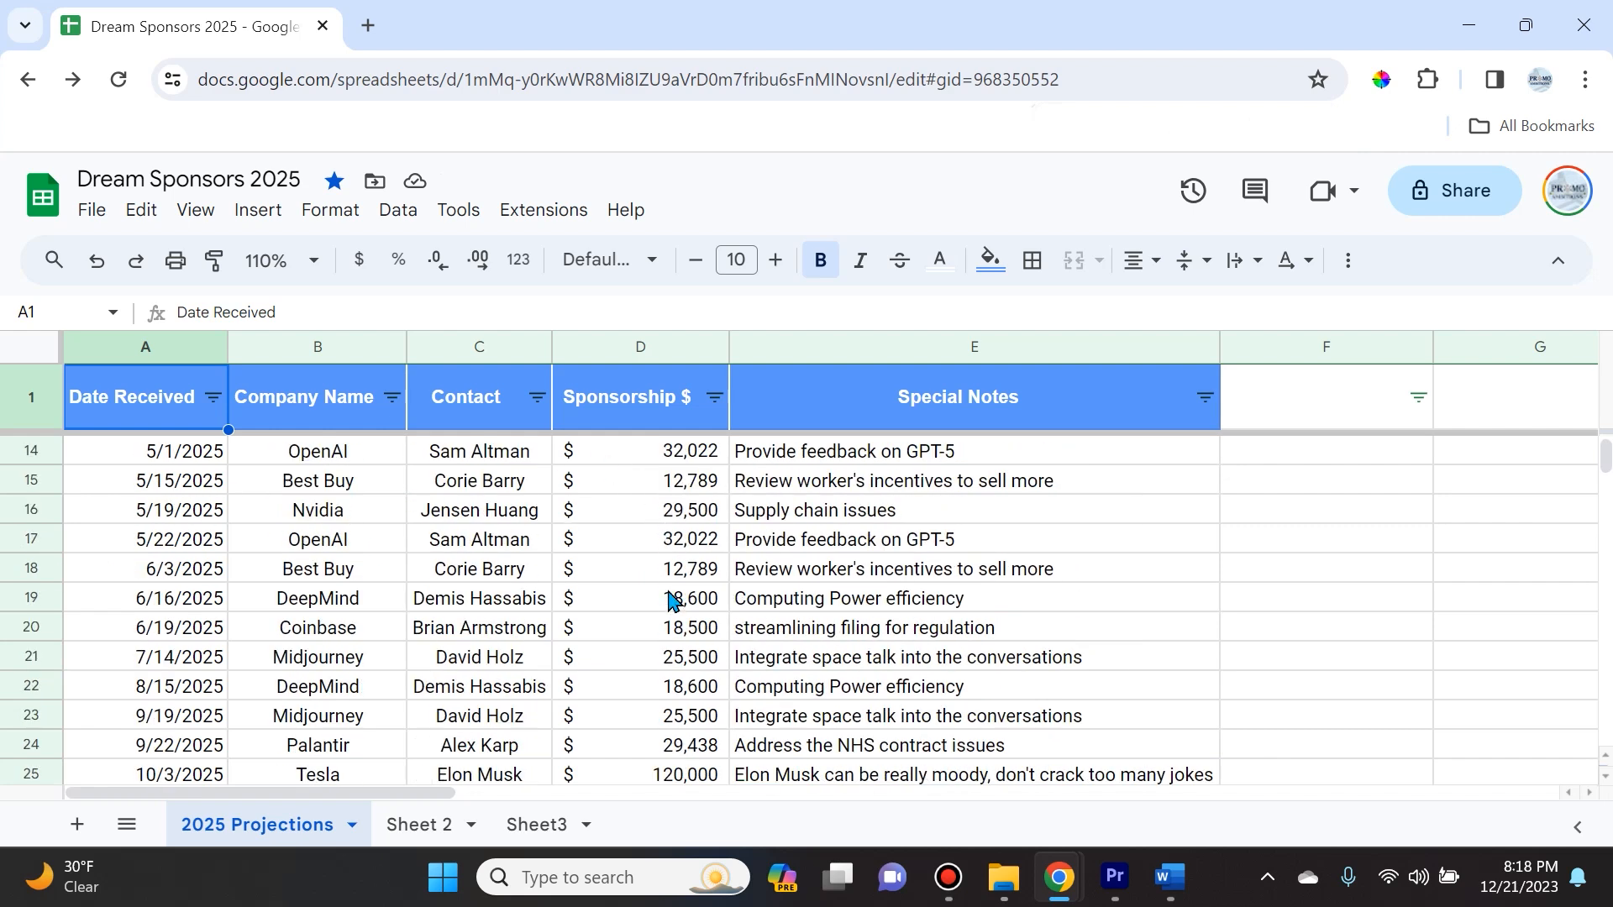
scroll(679, 711, "up", 6)
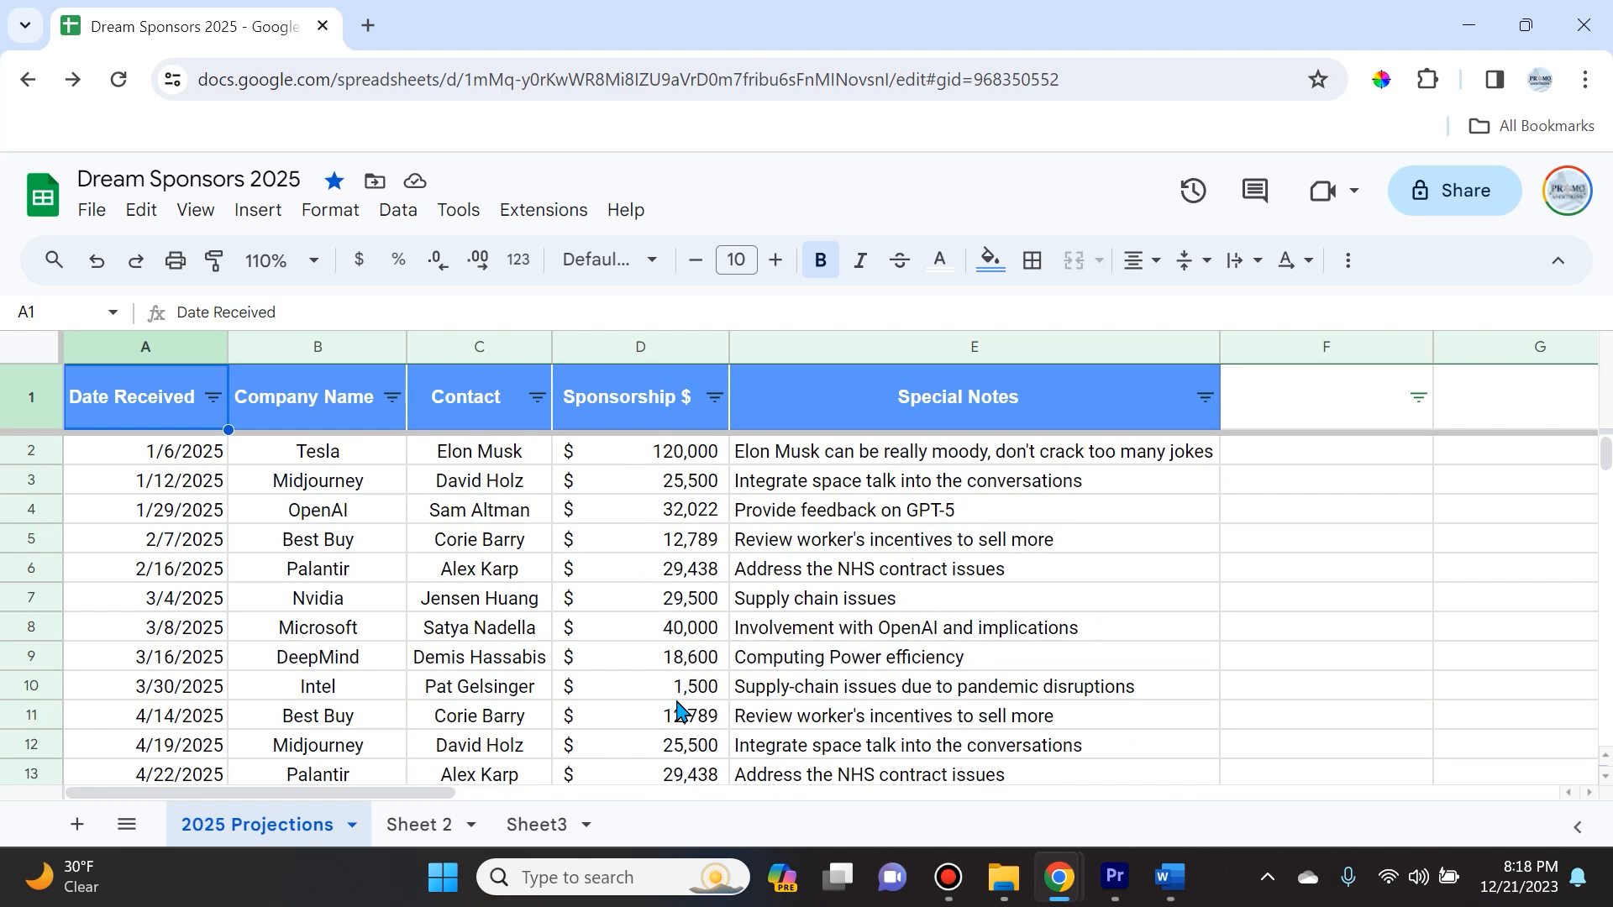
scroll(683, 711, "down", 3)
scroll(684, 656, "up", 3)
left_click_drag(685, 463, 669, 638)
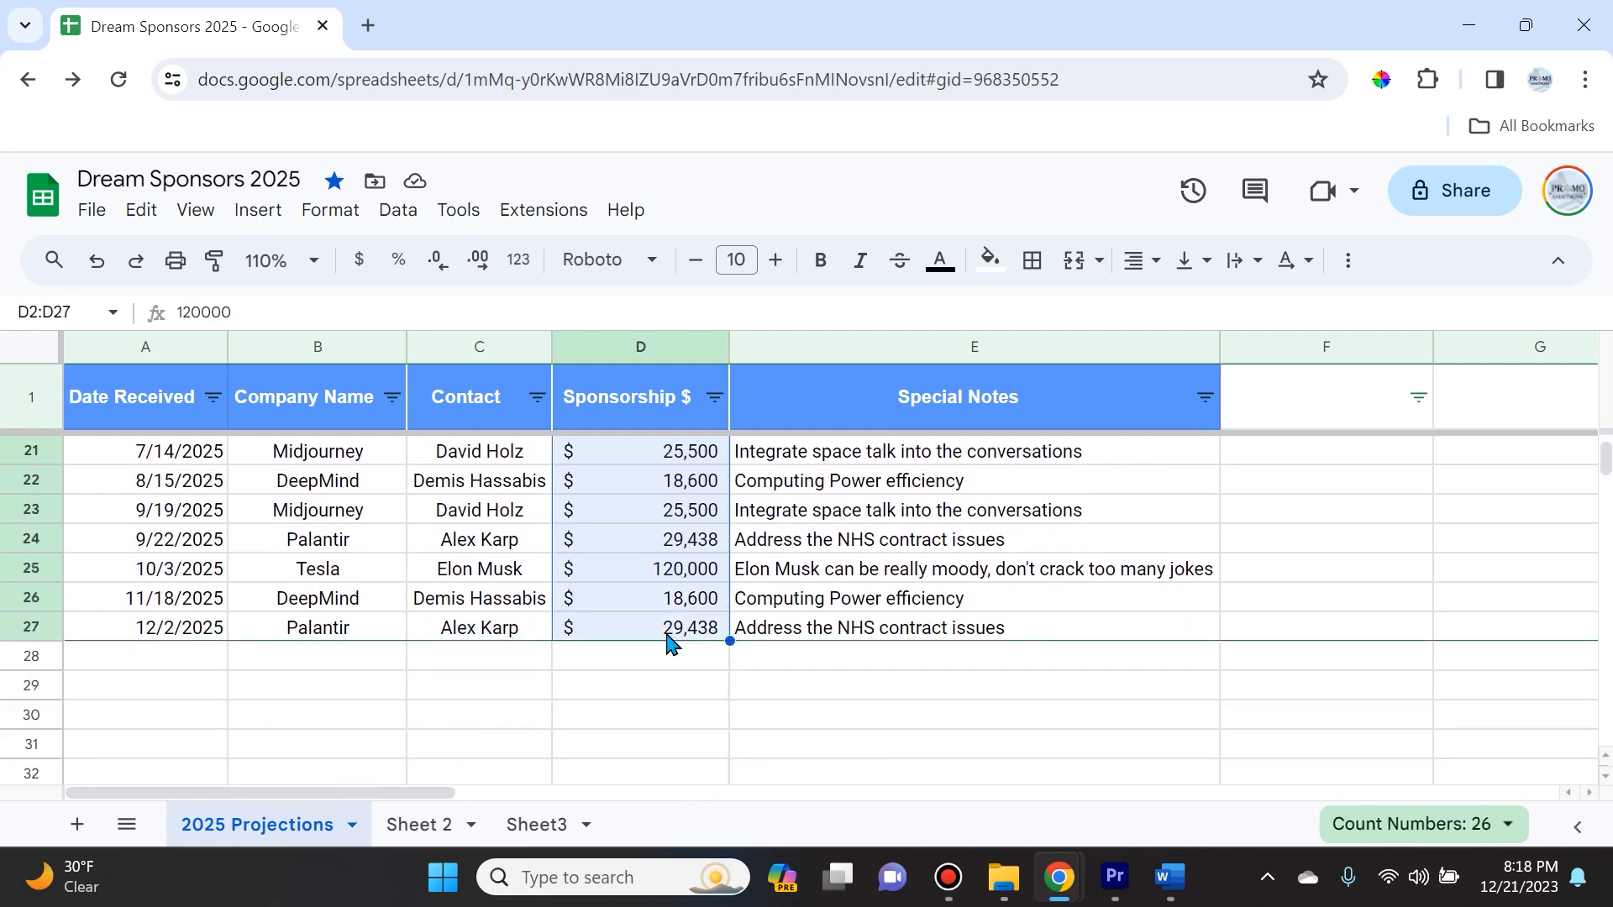
left_click(333, 220)
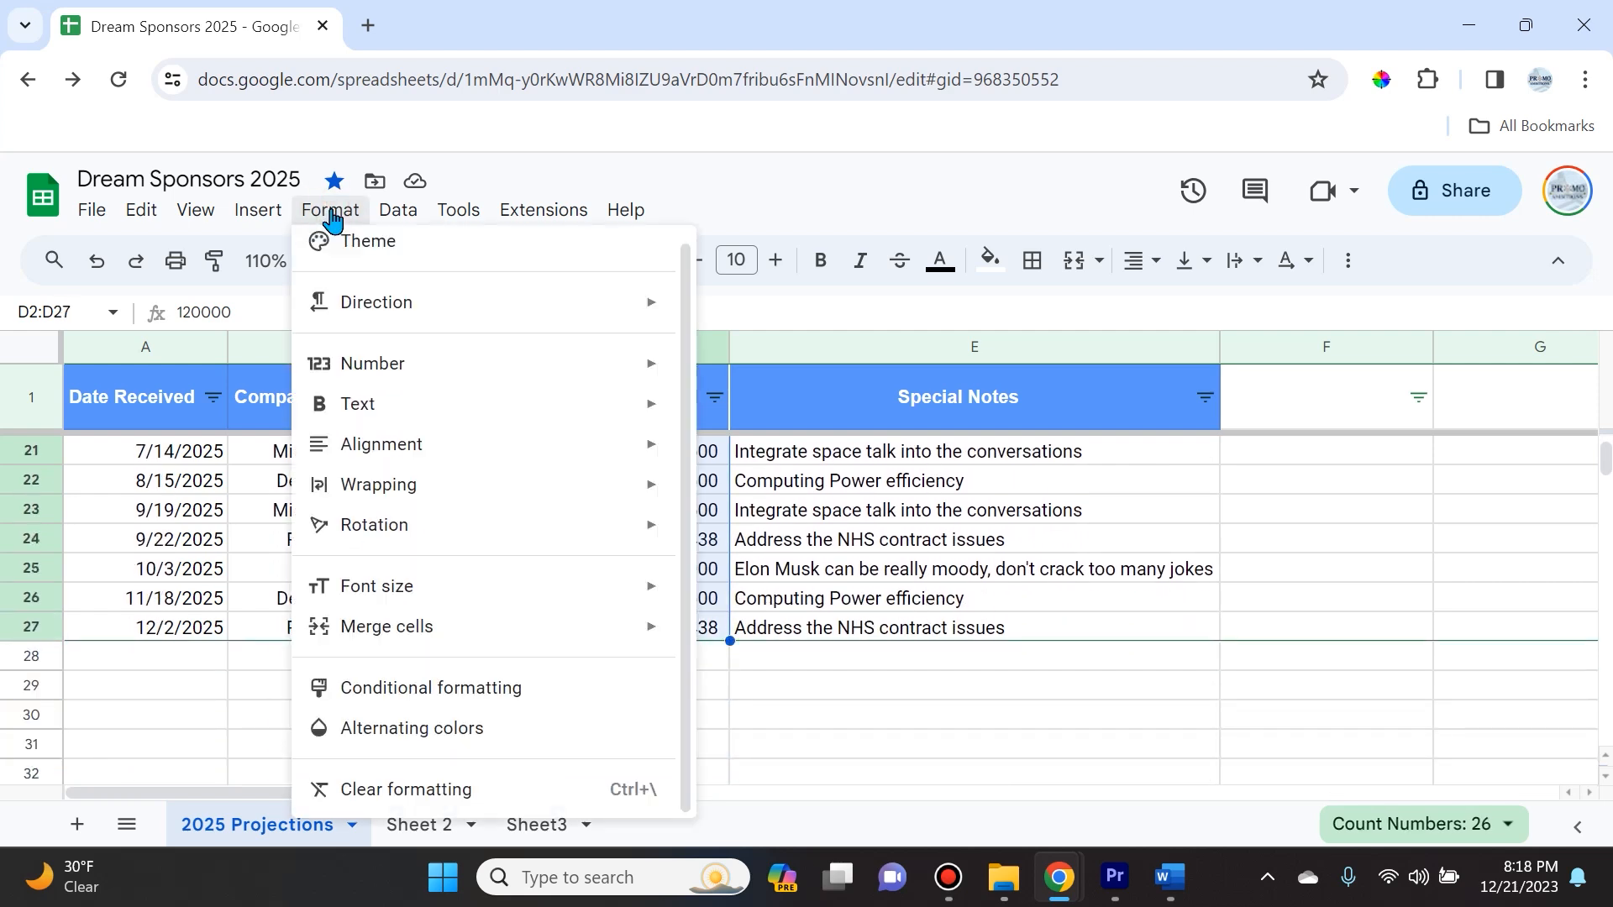
left_click(486, 688)
scroll(1517, 618, "down", 3)
scroll(1435, 551, "up", 2)
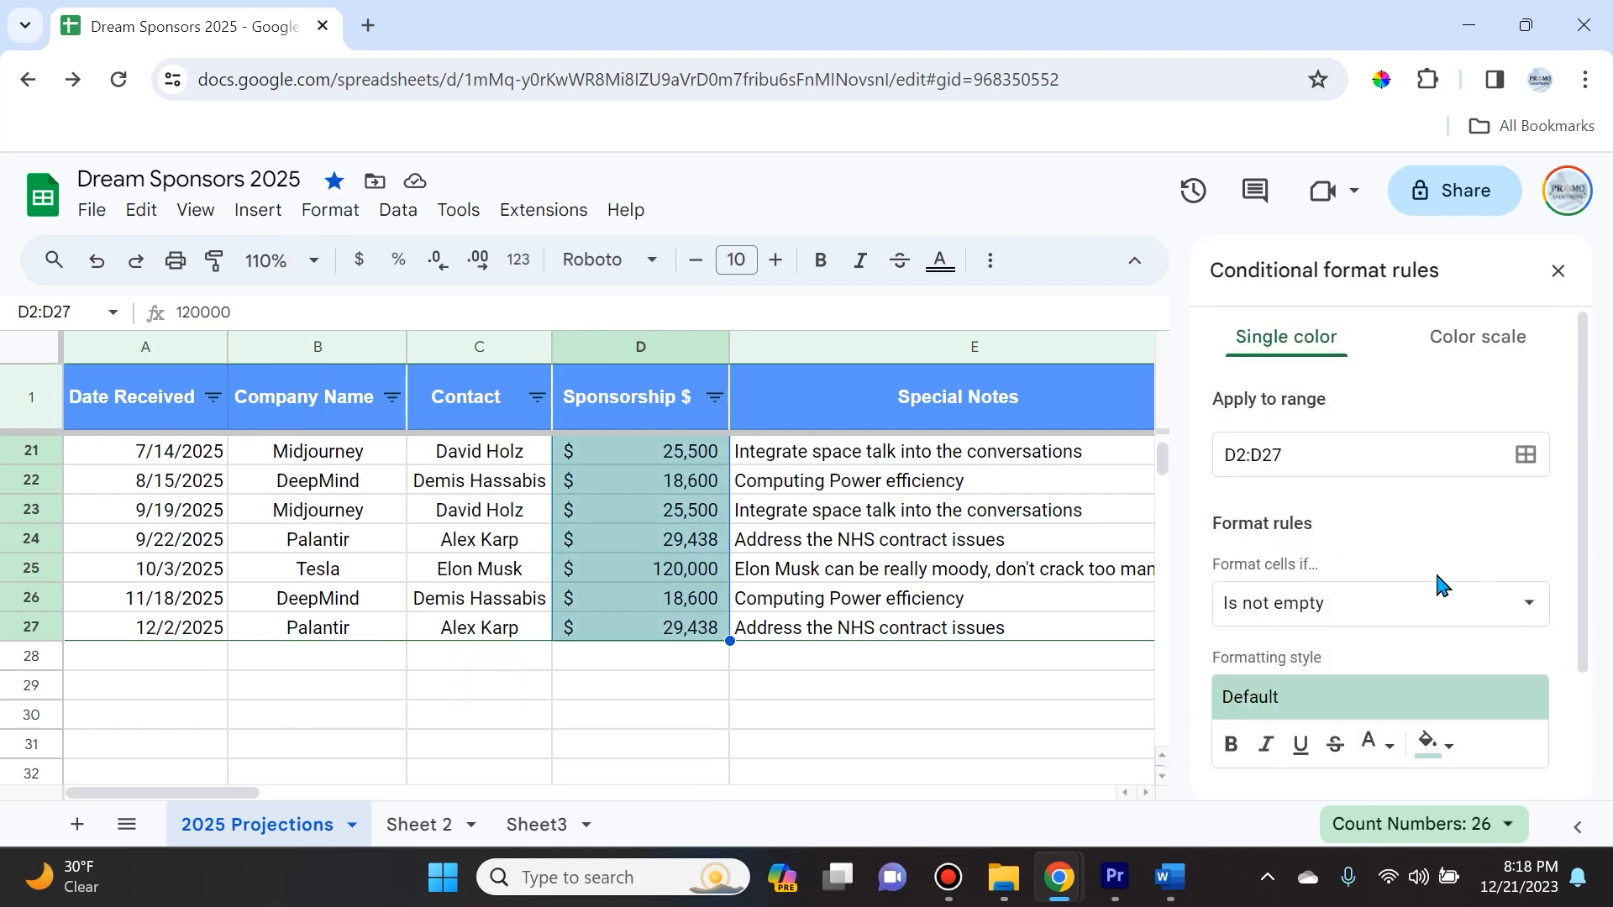
- Try the Greater than condition for the single-color rule and look over its value and formatting style options
left_click(1516, 614)
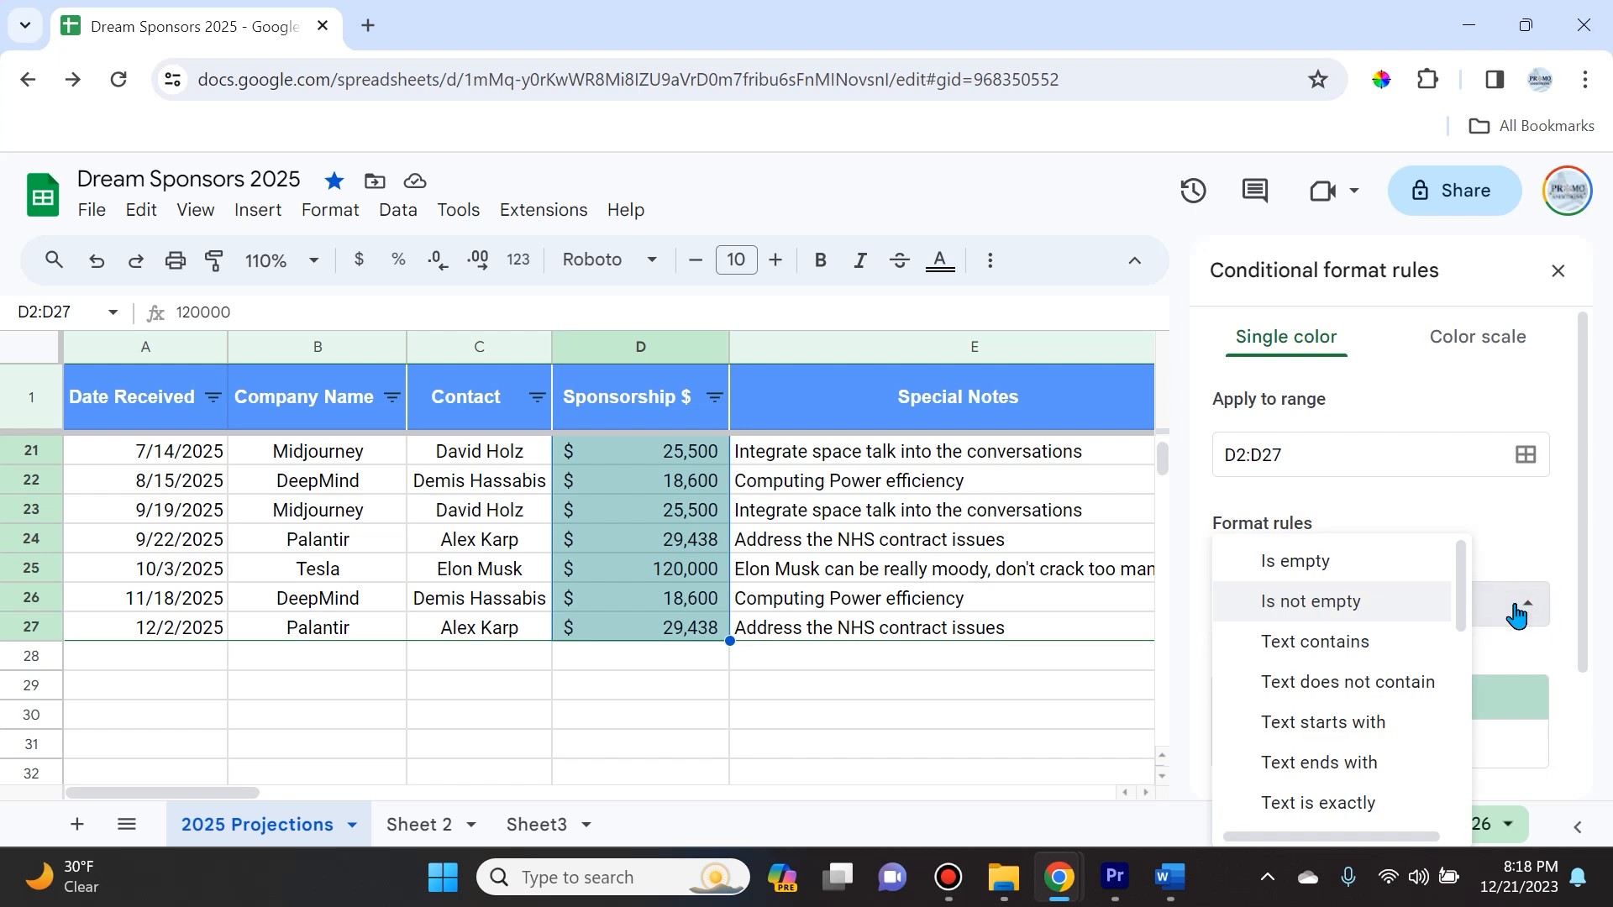
scroll(1394, 641, "down", 5)
scroll(1386, 756, "up", 3)
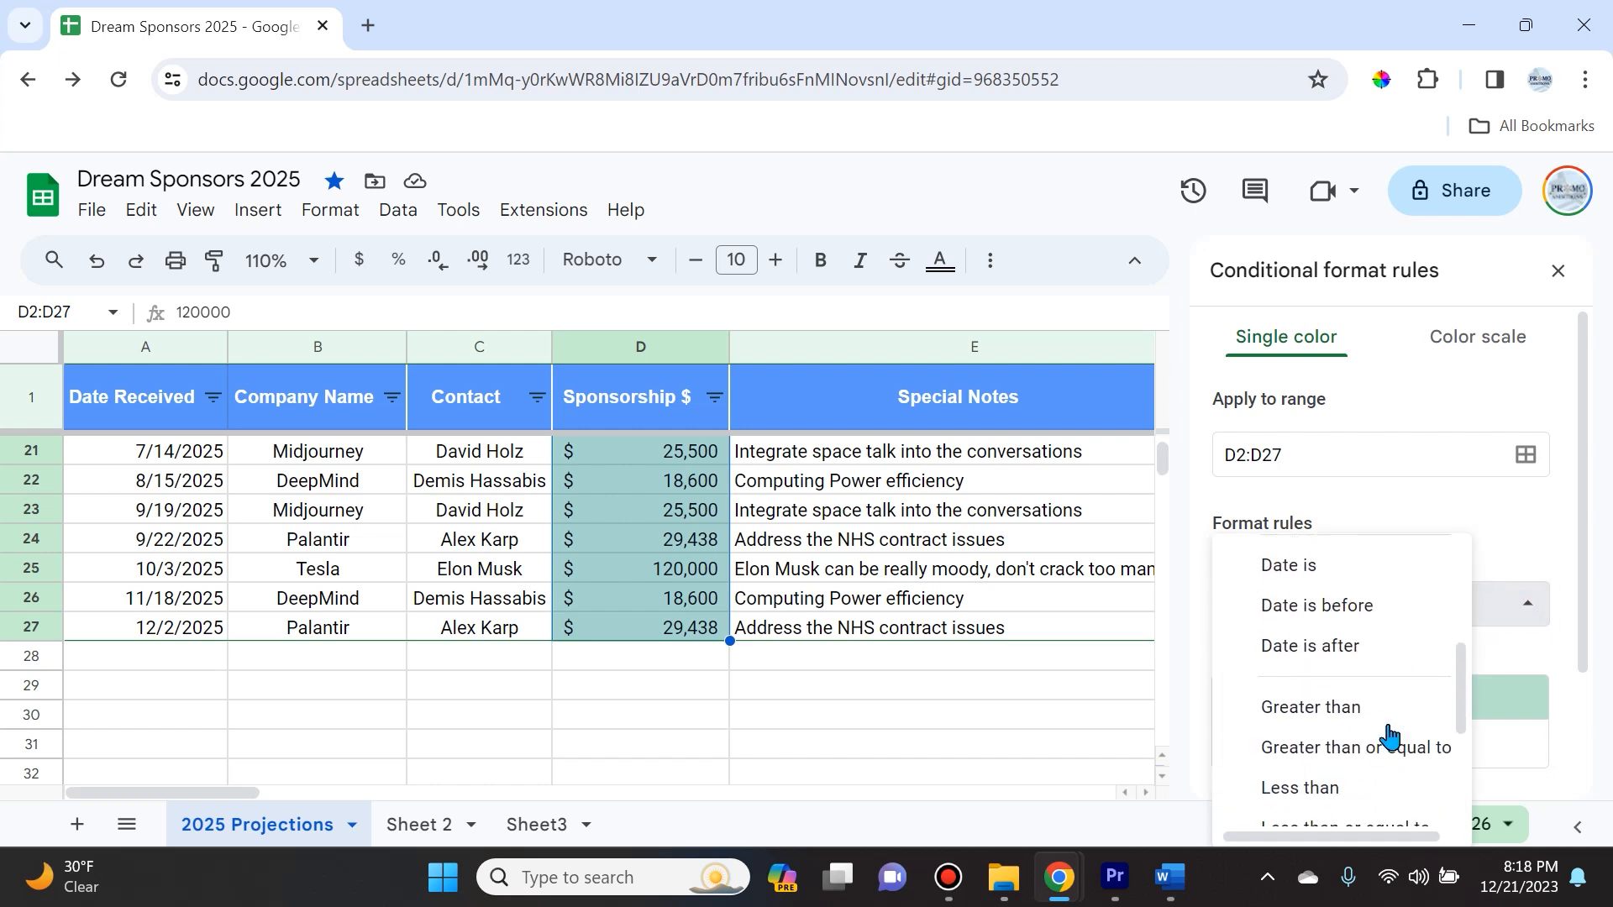
left_click(1380, 713)
scroll(1368, 622, "down", 2)
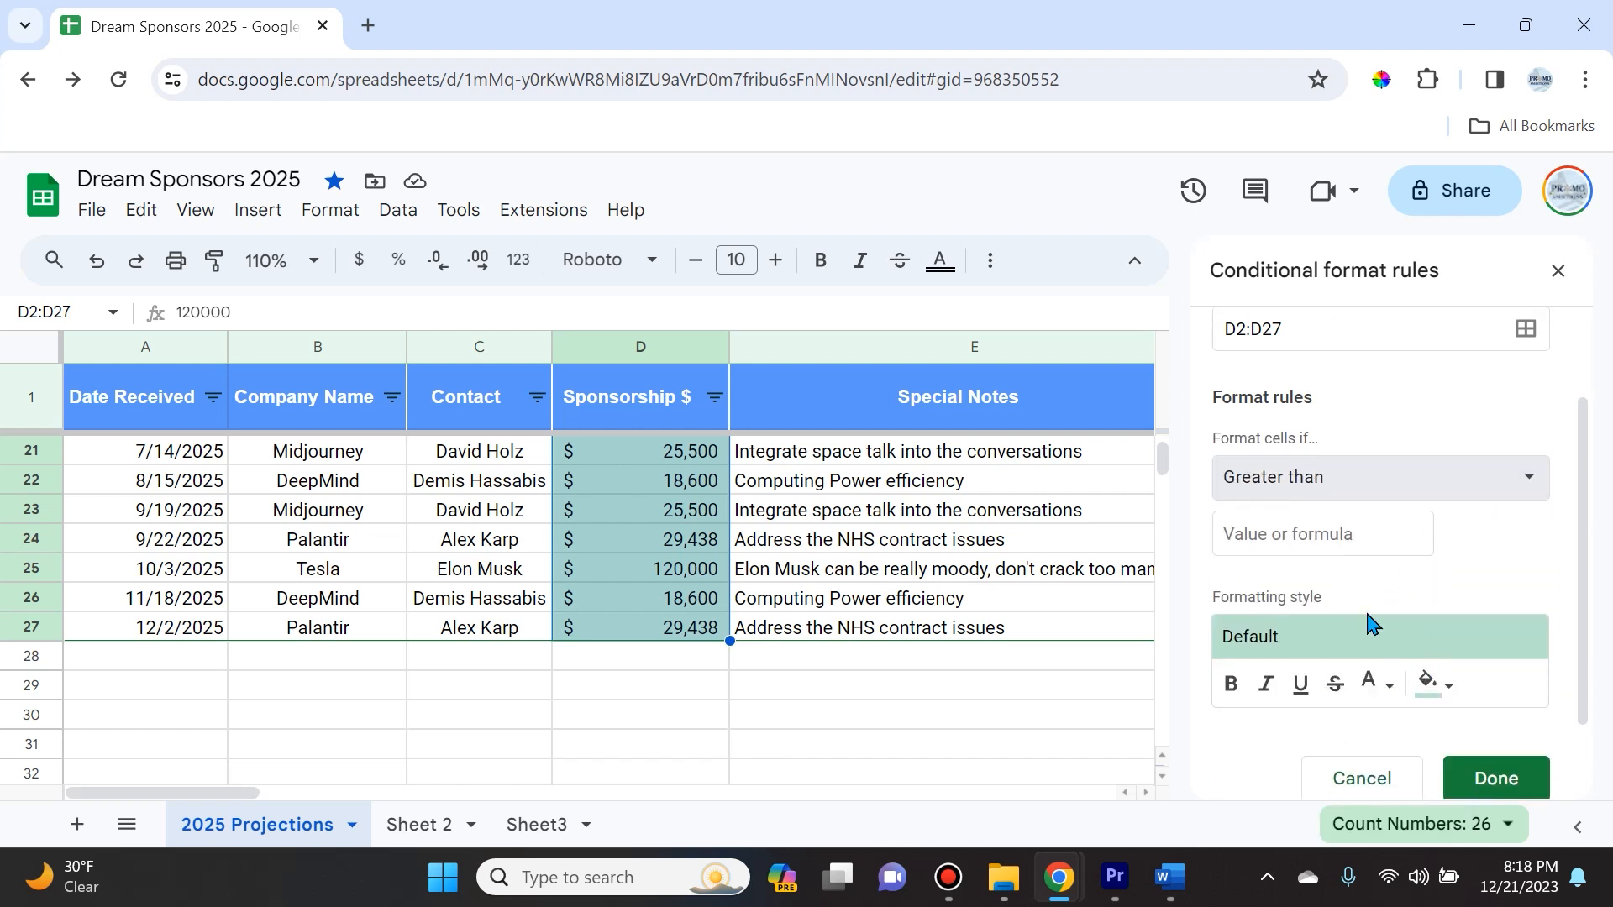
left_click(1339, 536)
scroll(1487, 673, "down", 2)
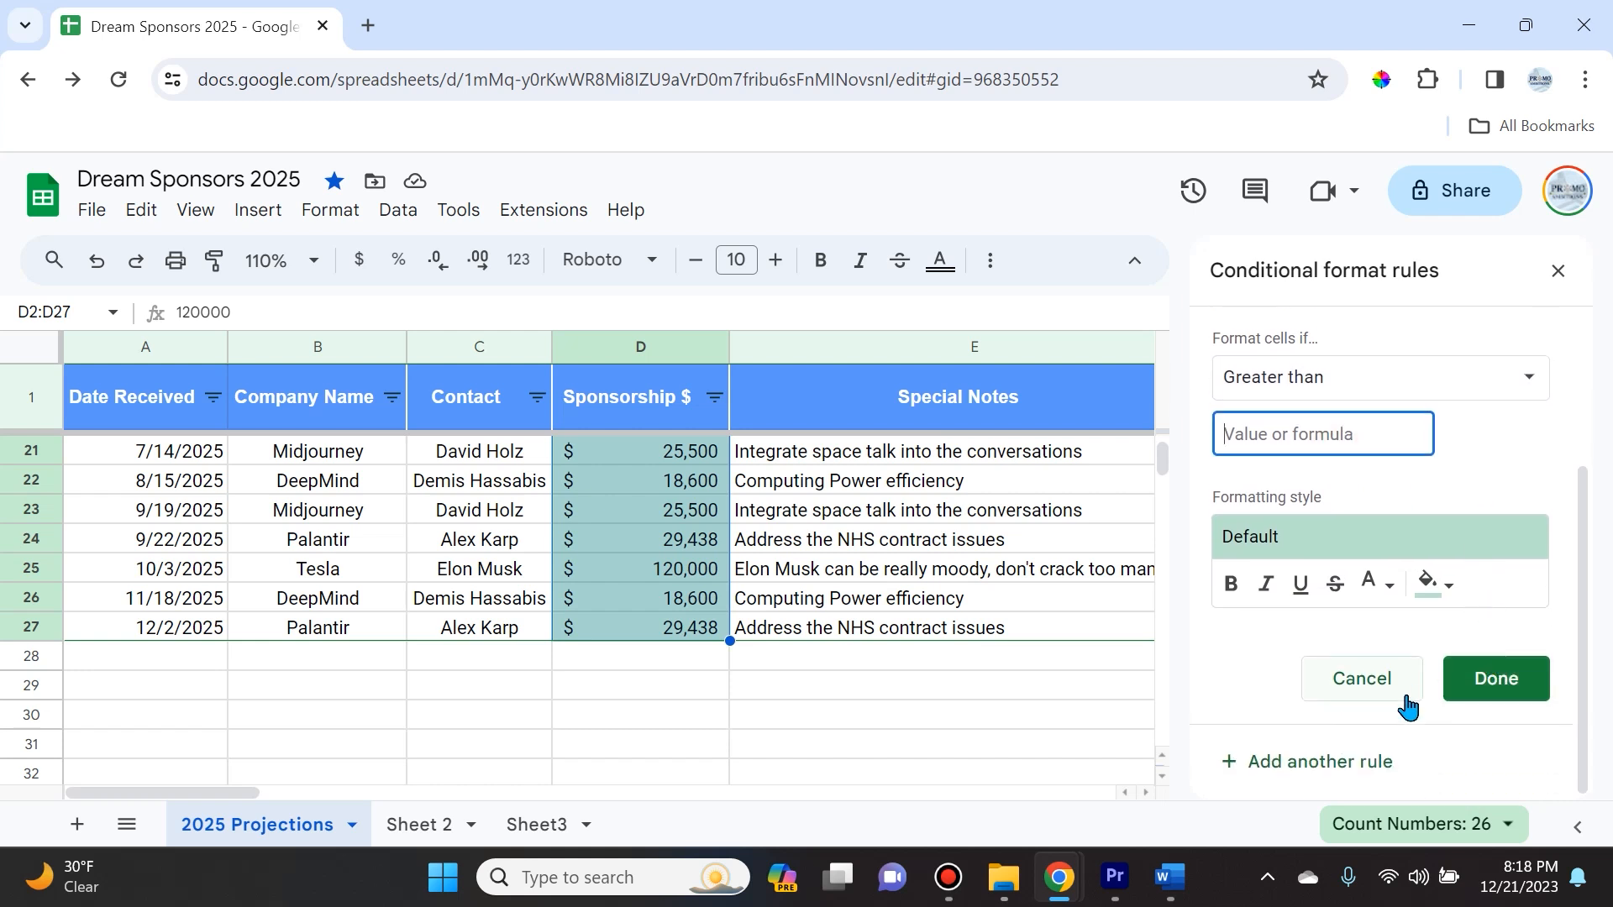
scroll(1408, 710, "up", 3)
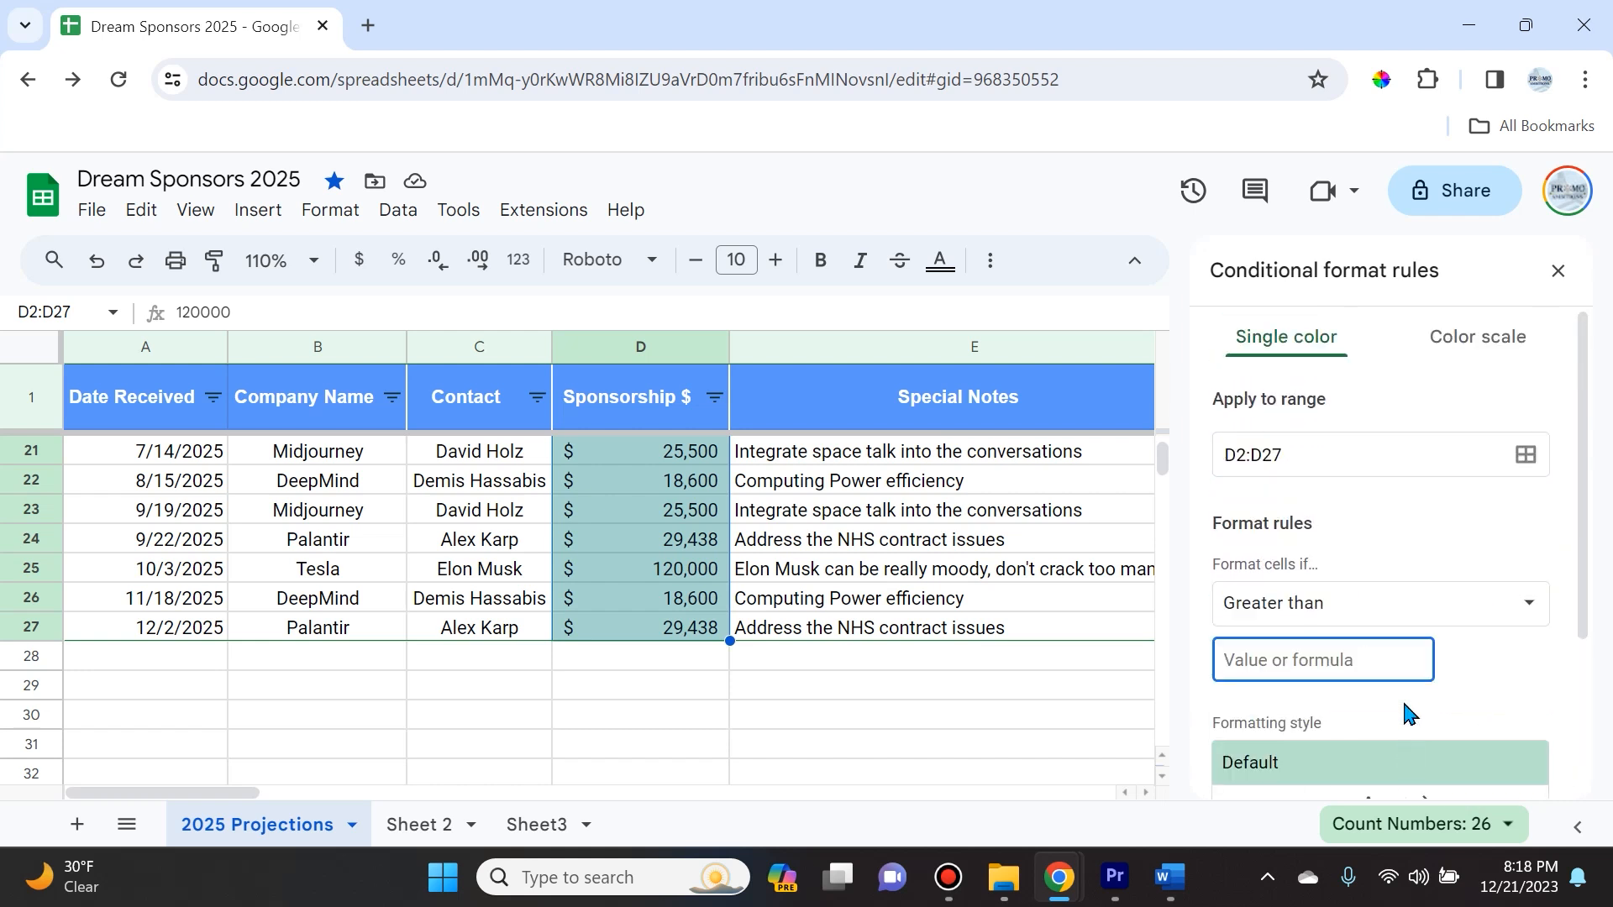
- Switch the rule for D2:D27 to a color scale and apply the green-yellow-red preset
left_click(1466, 351)
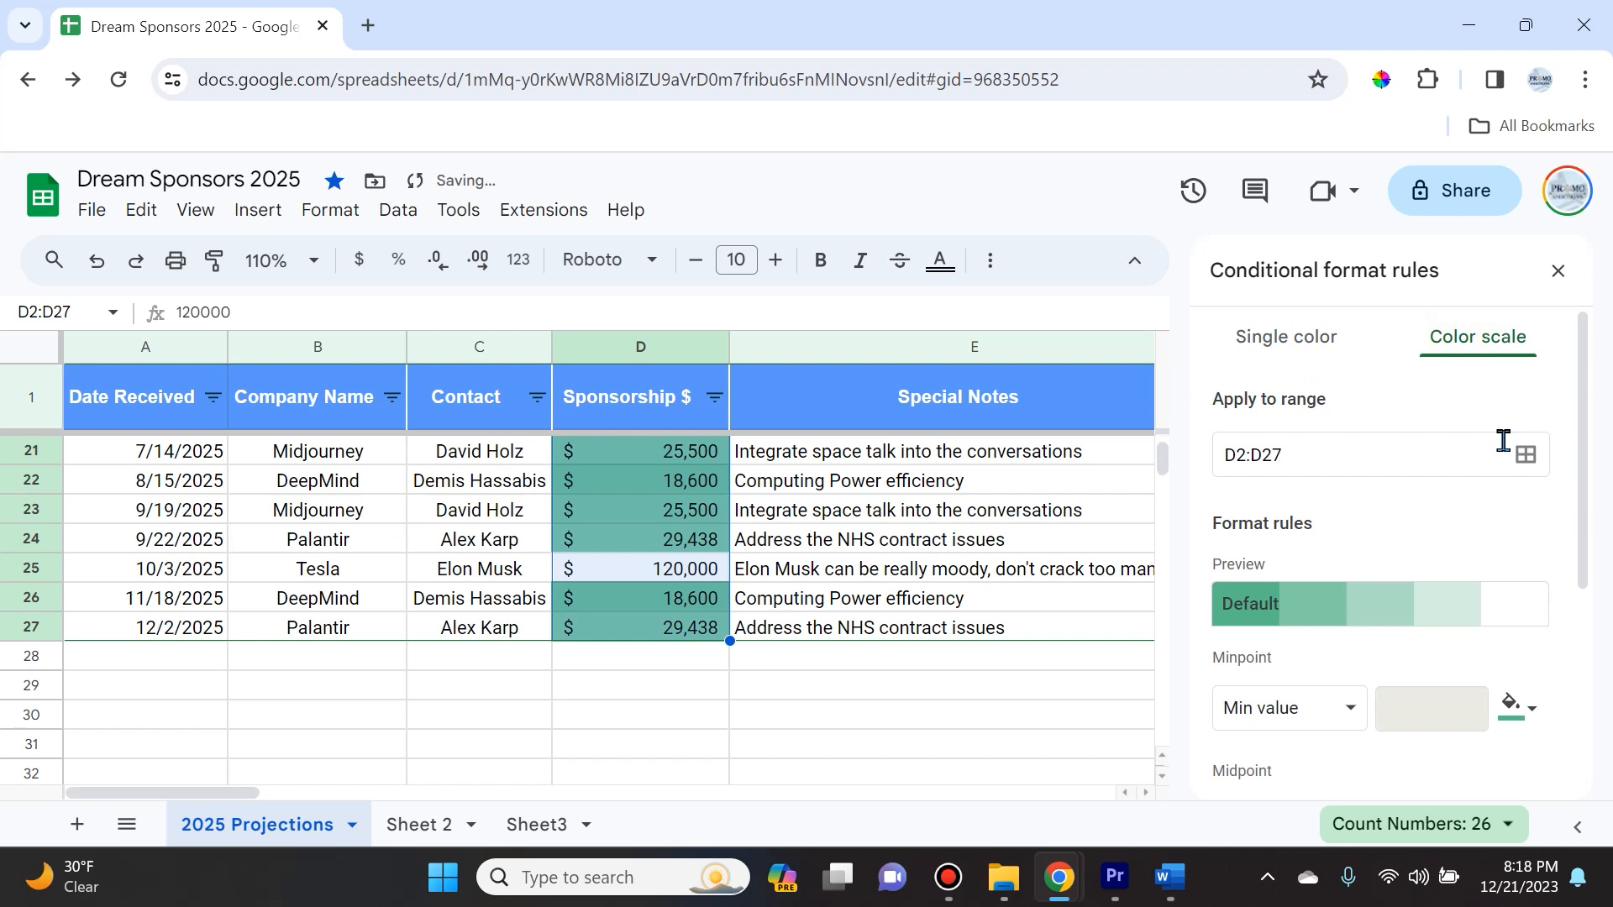
scroll(1459, 518, "down", 3)
left_click(1341, 378)
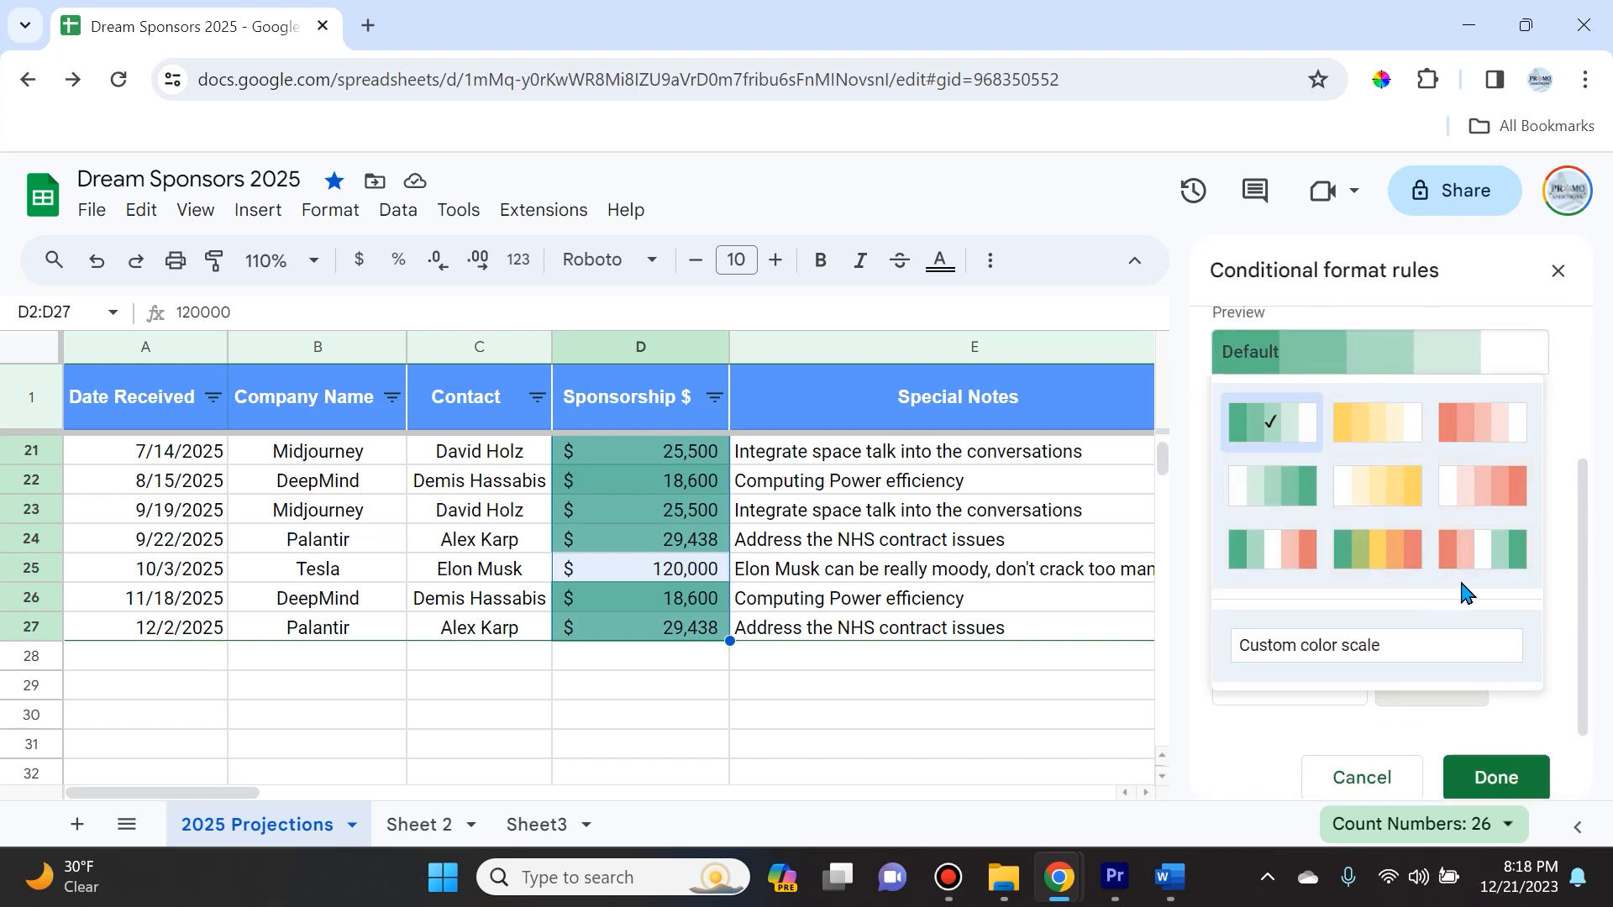
left_click(1375, 564)
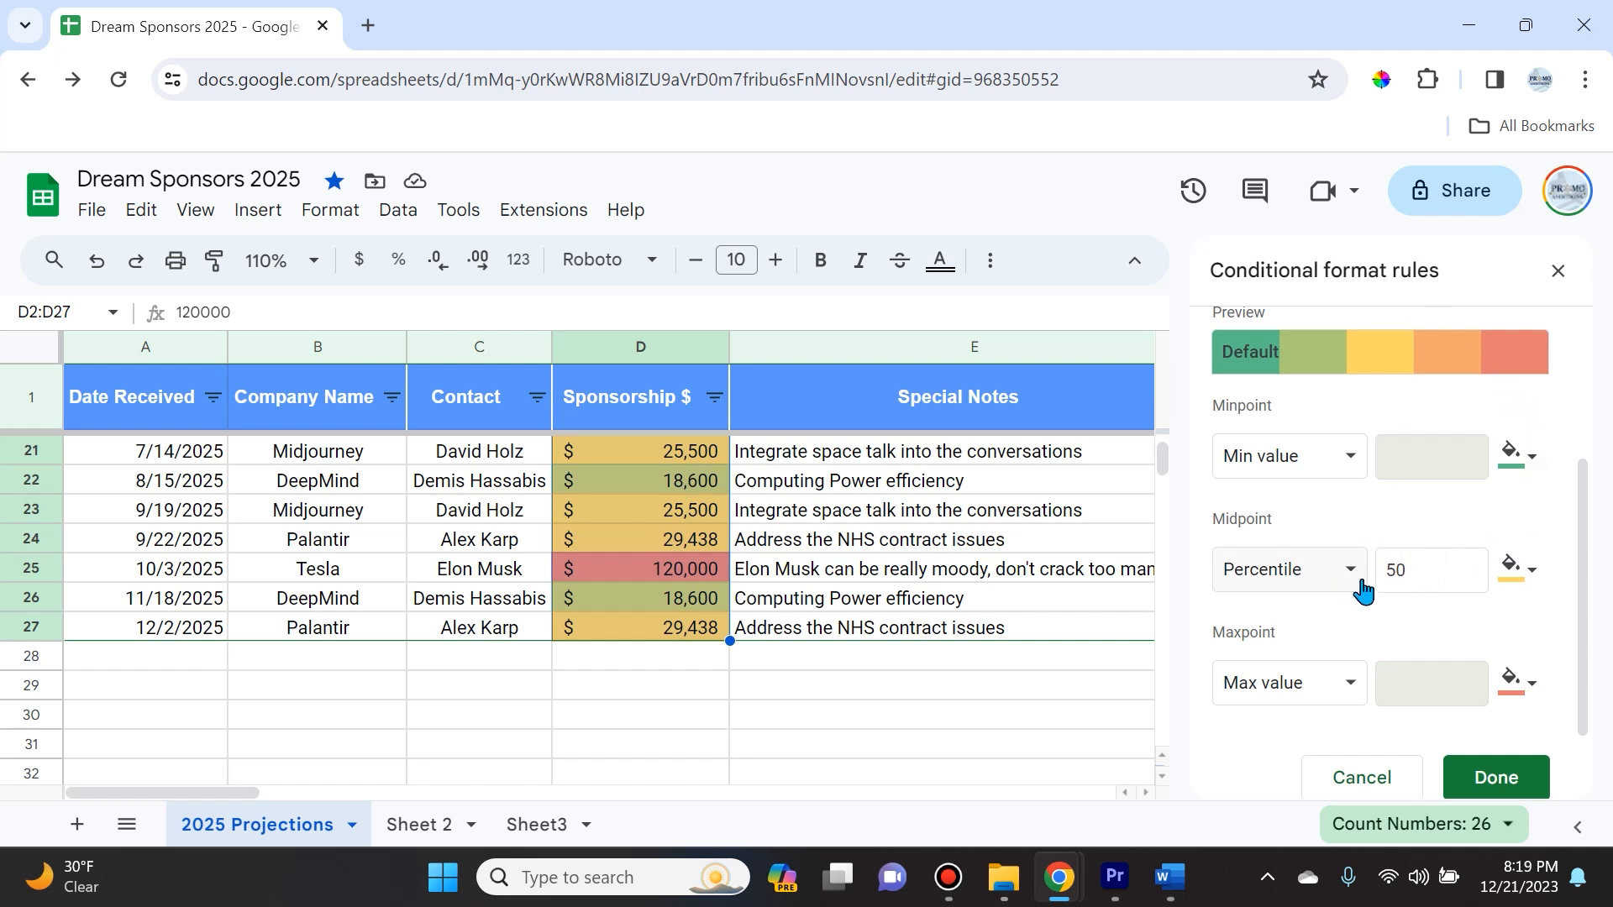
scroll(1413, 578, "down", 2)
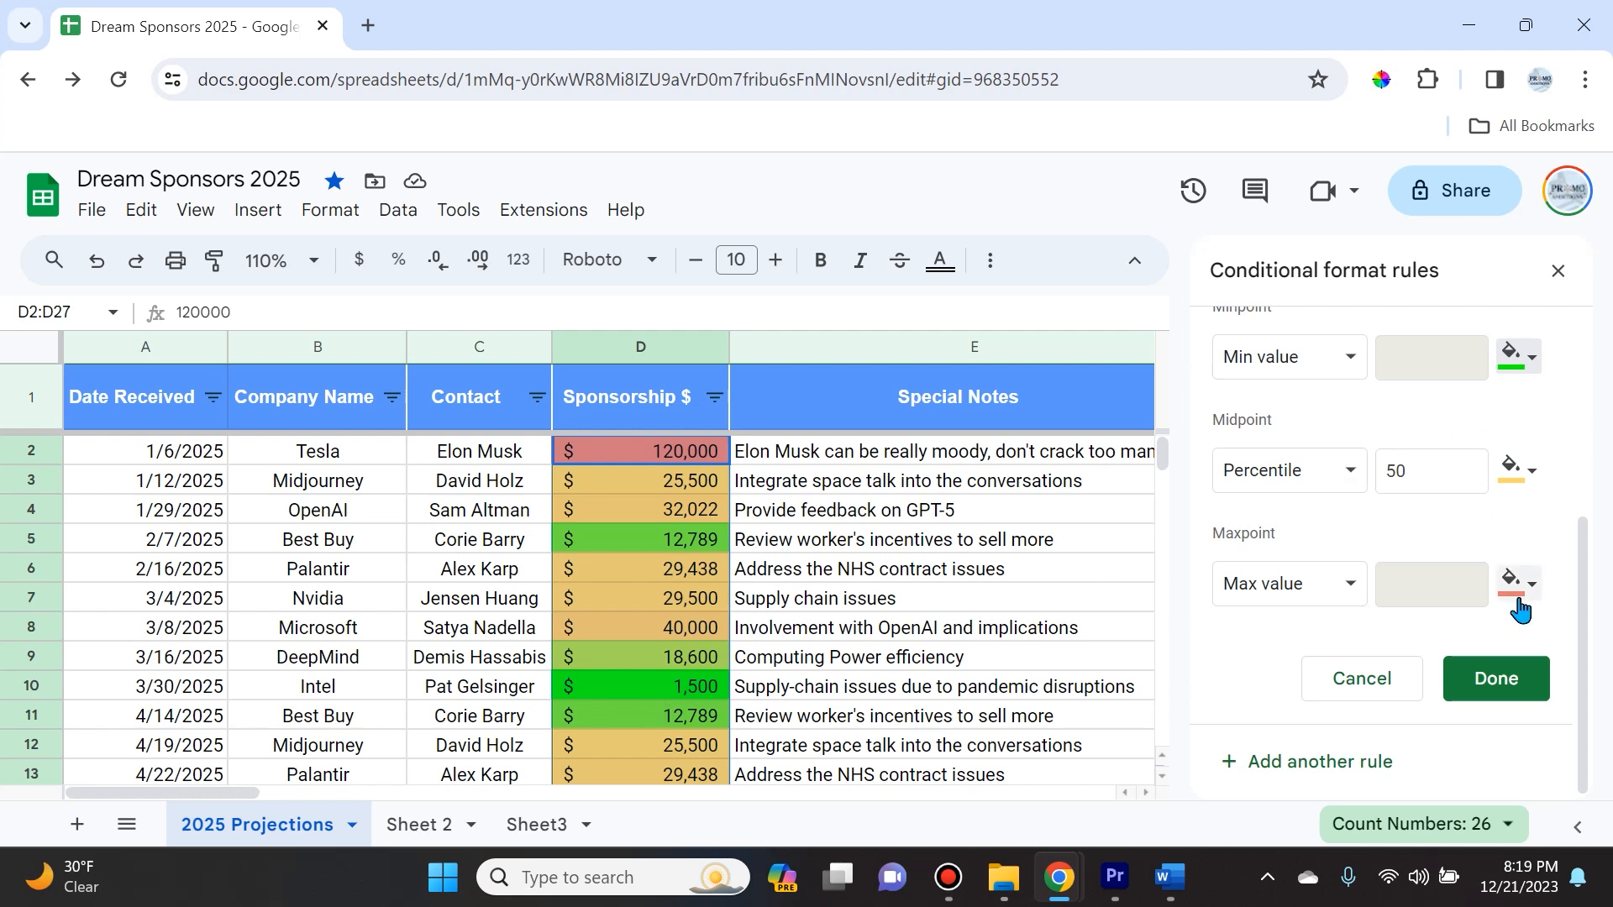
- Set the color scale's minpoint color to magenta and its maxpoint color to green, keeping Min value as the minpoint type
left_click(1350, 357)
left_click(1300, 355)
left_click(1518, 357)
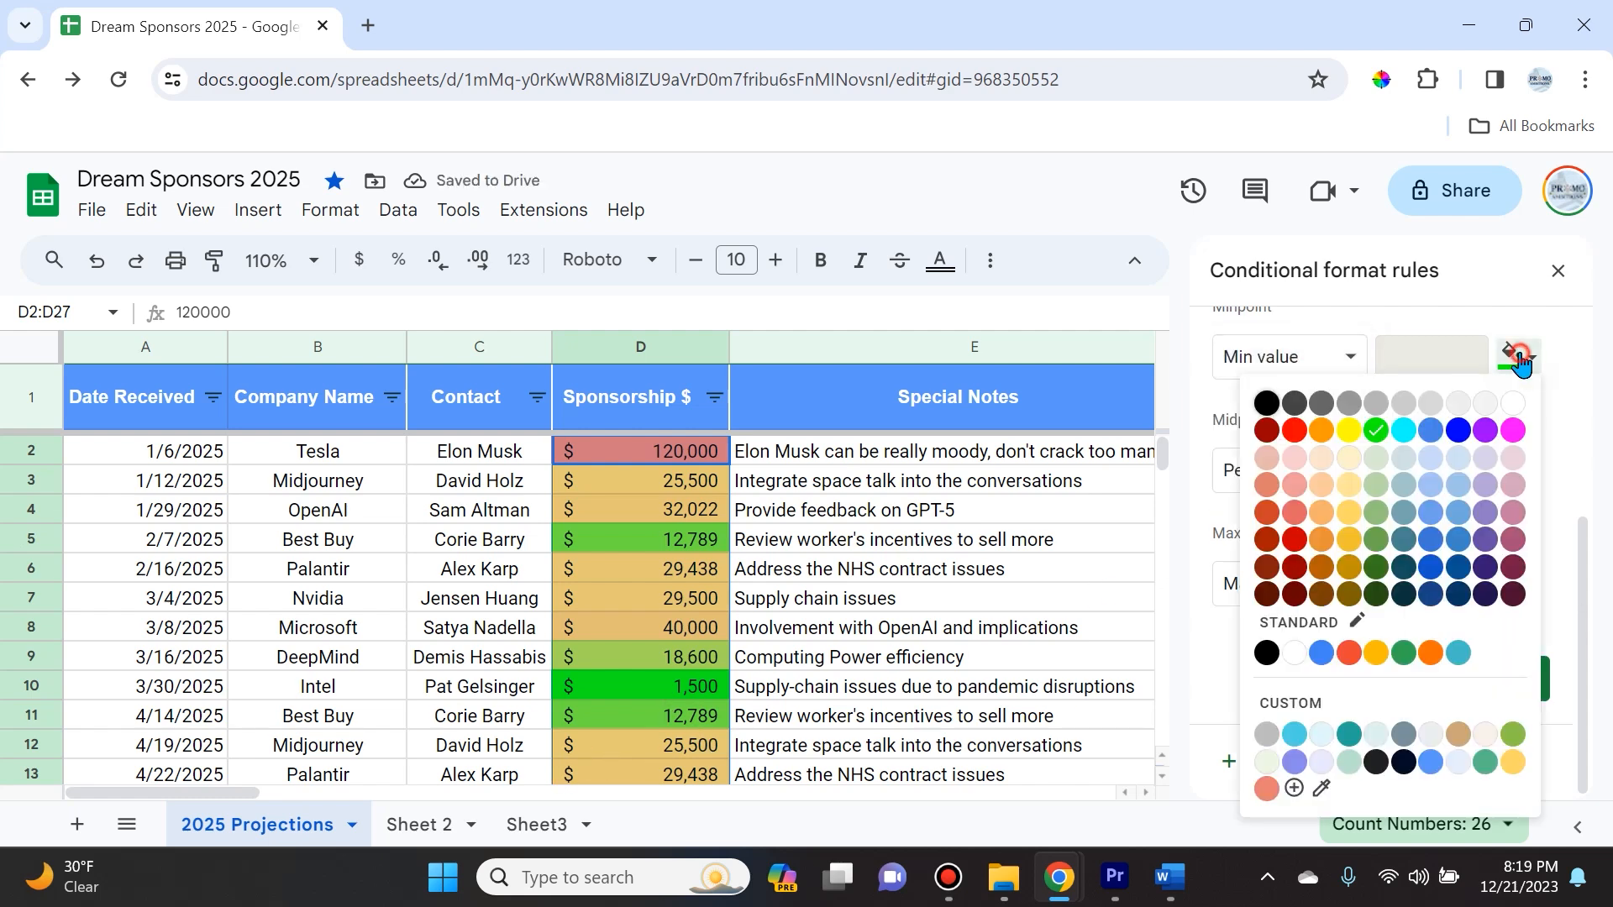
left_click(1512, 427)
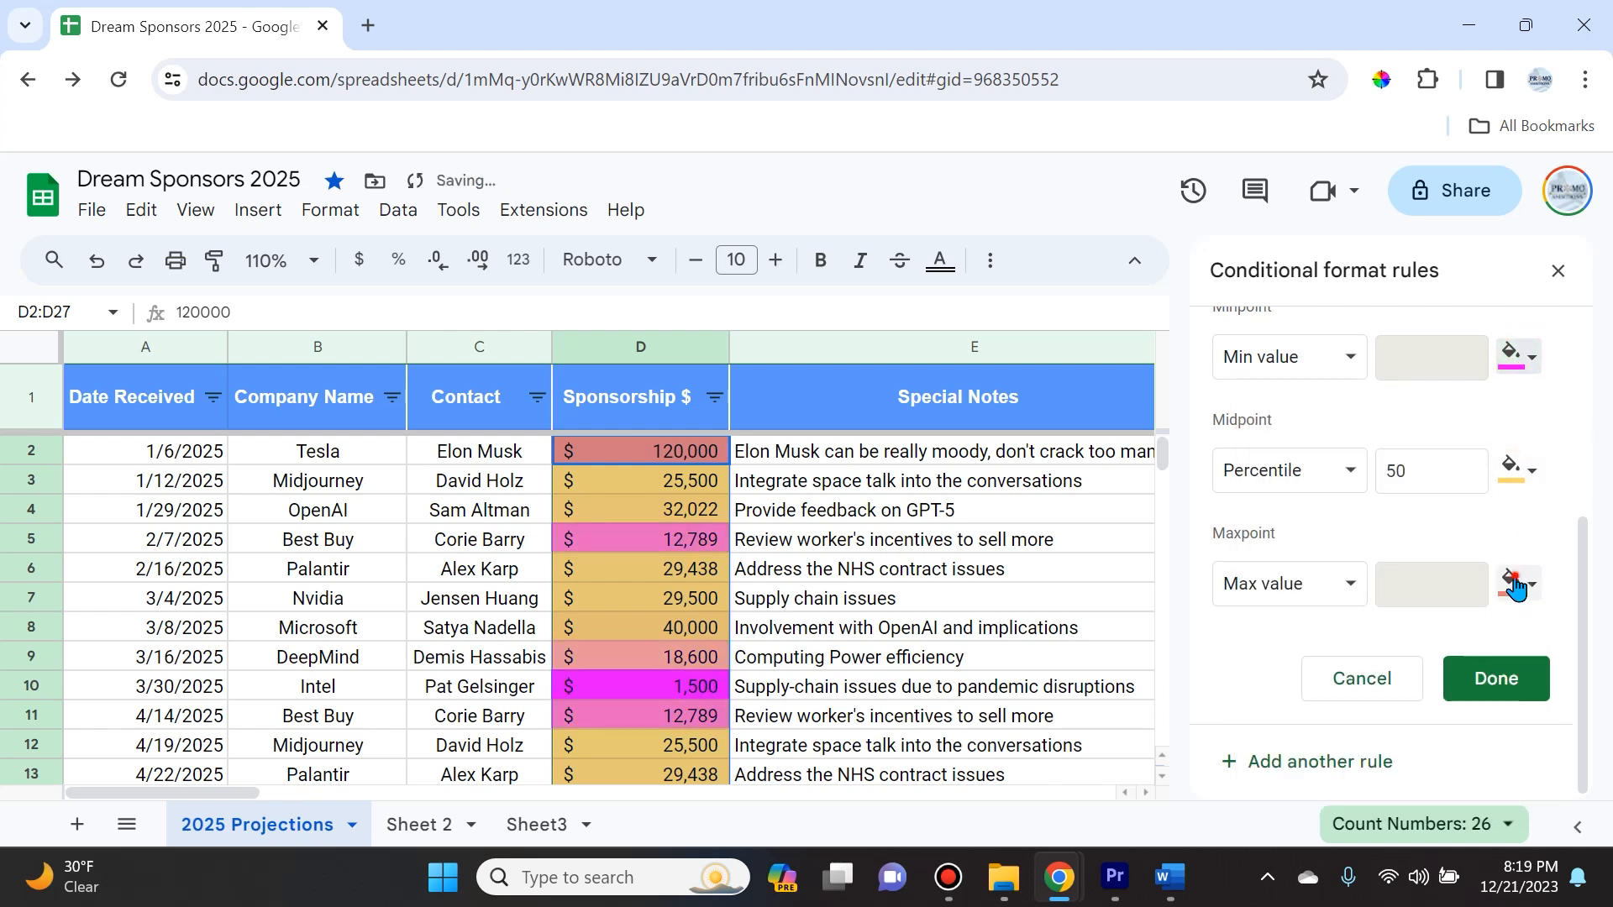
left_click(1519, 586)
left_click(1374, 660)
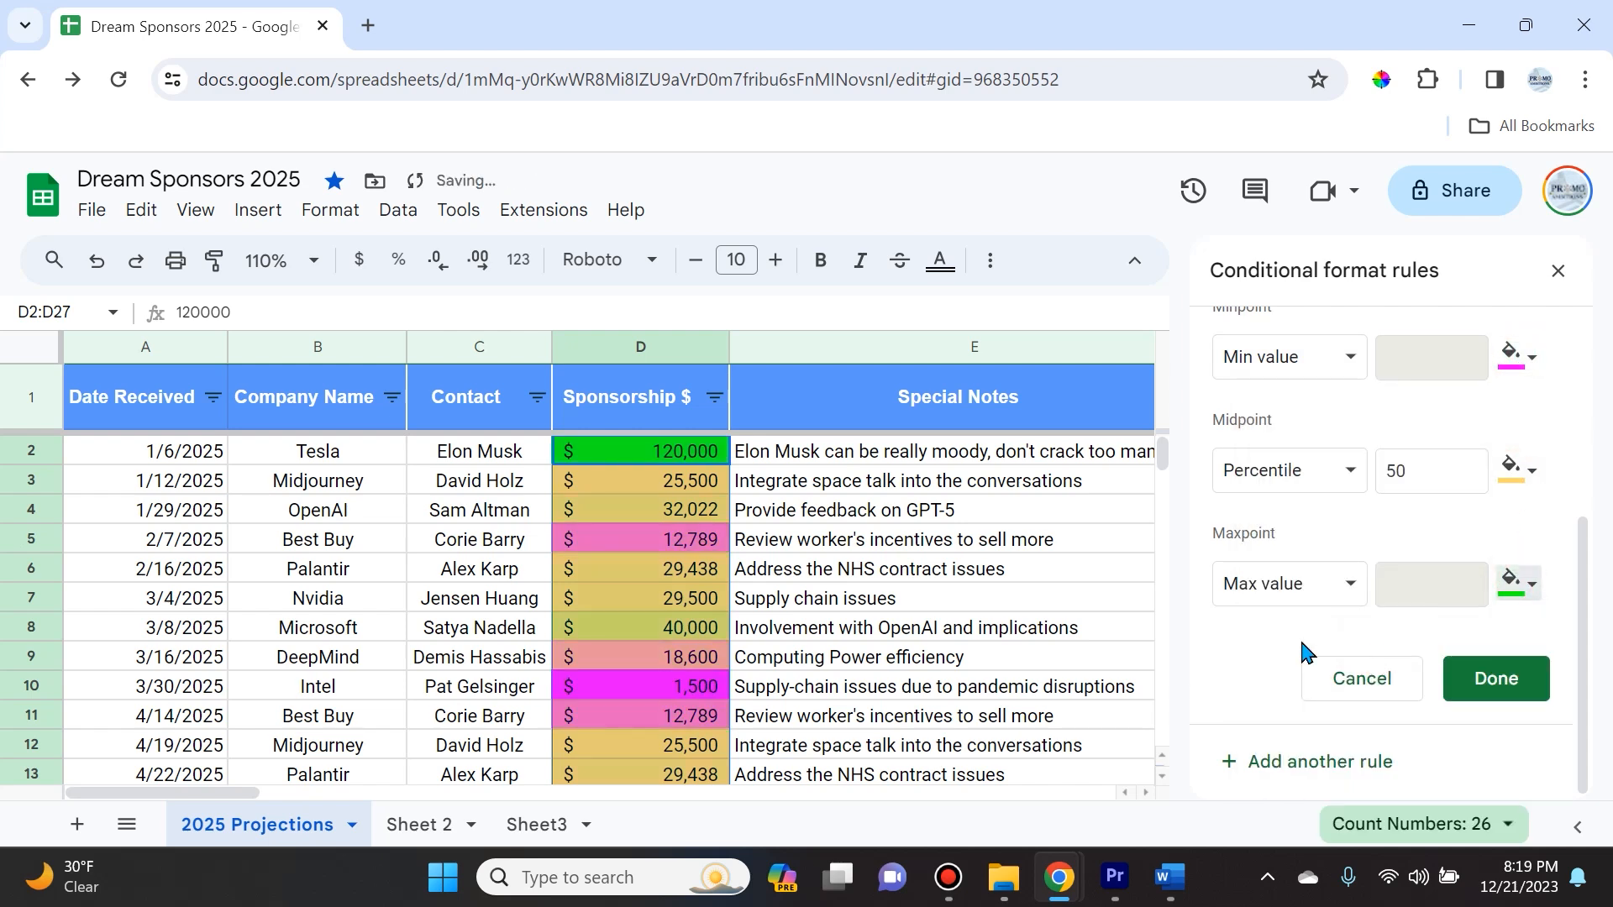
scroll(613, 603, "down", 4)
scroll(679, 654, "down", 2)
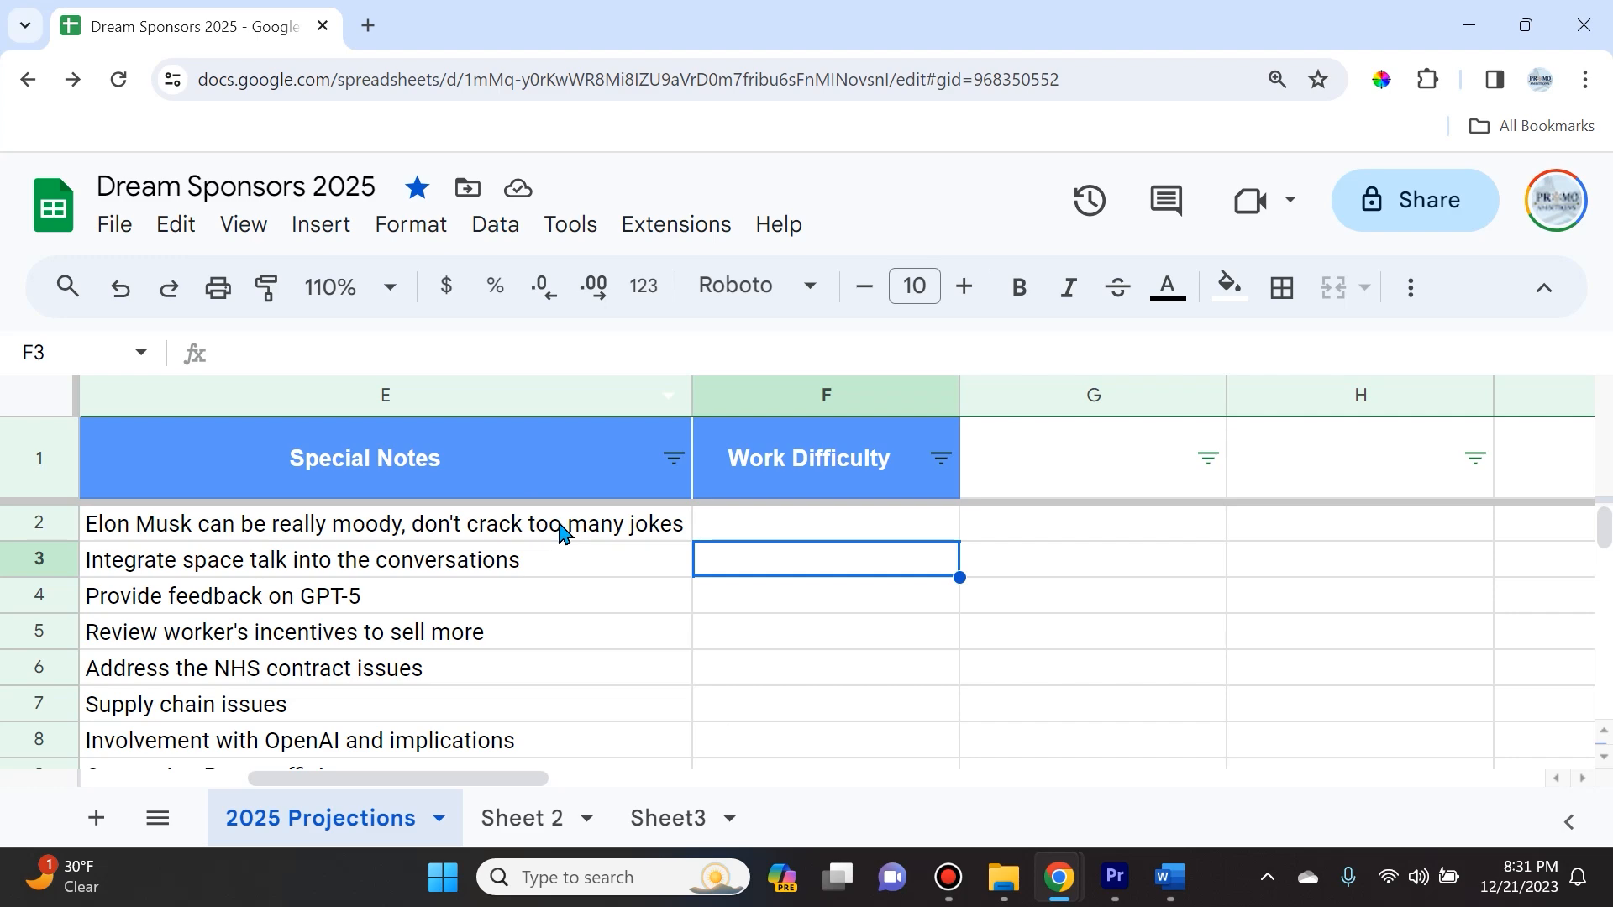
- Insert a dropdown in cell F2 of the Work Difficulty column
scroll(561, 529, "down", 1)
key("ctrl+minus")
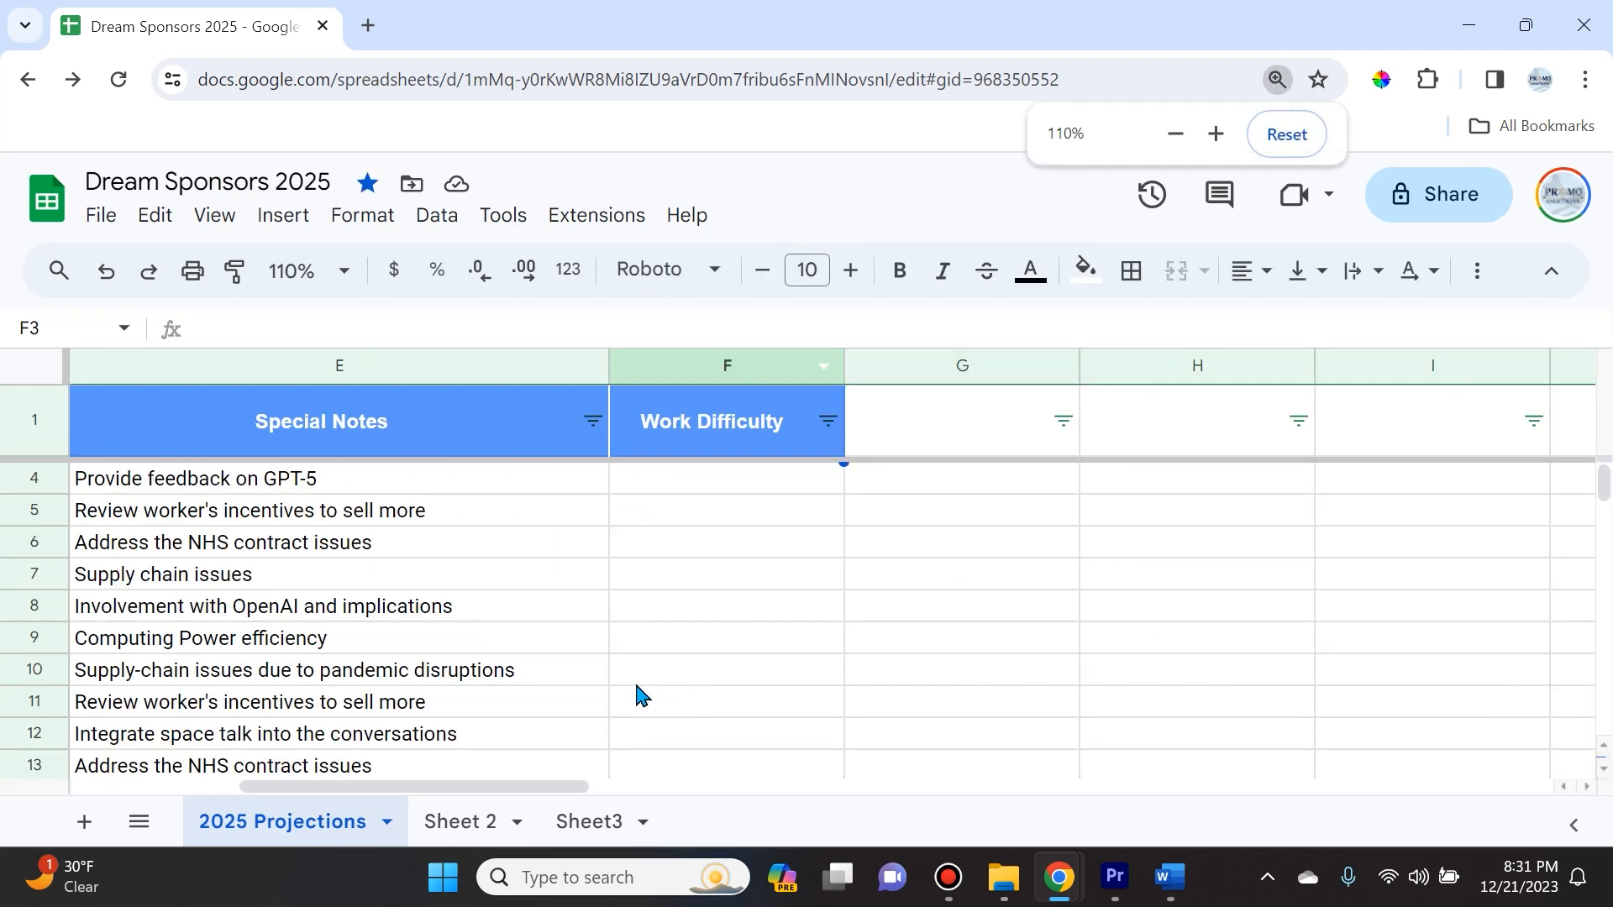
scroll(614, 694, "up", 1)
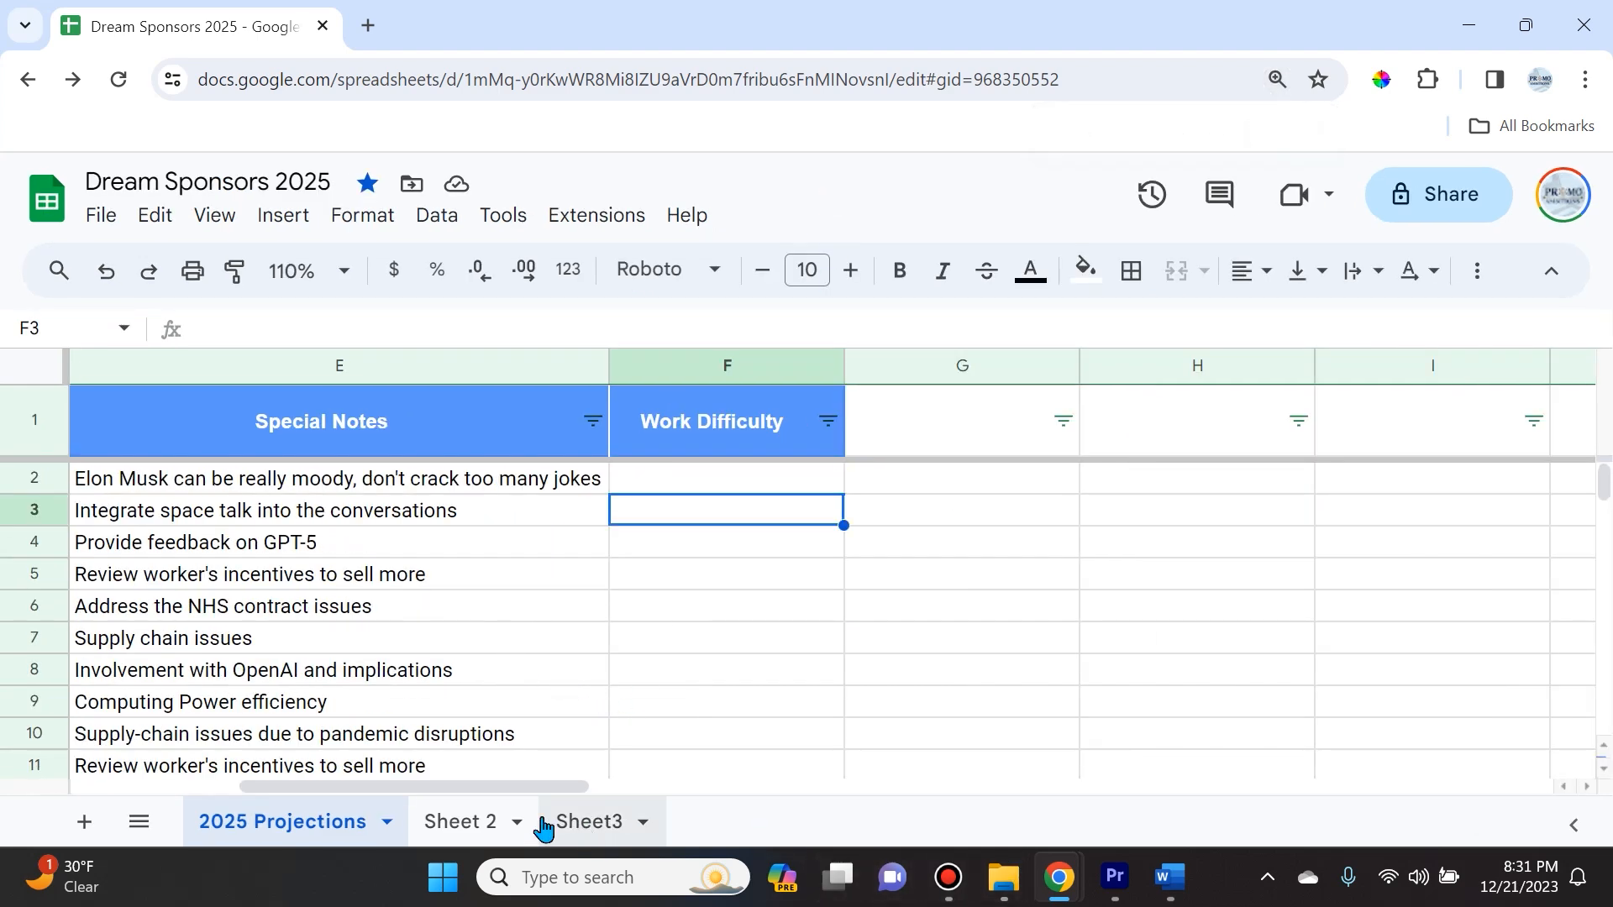
key("ctrl+minus")
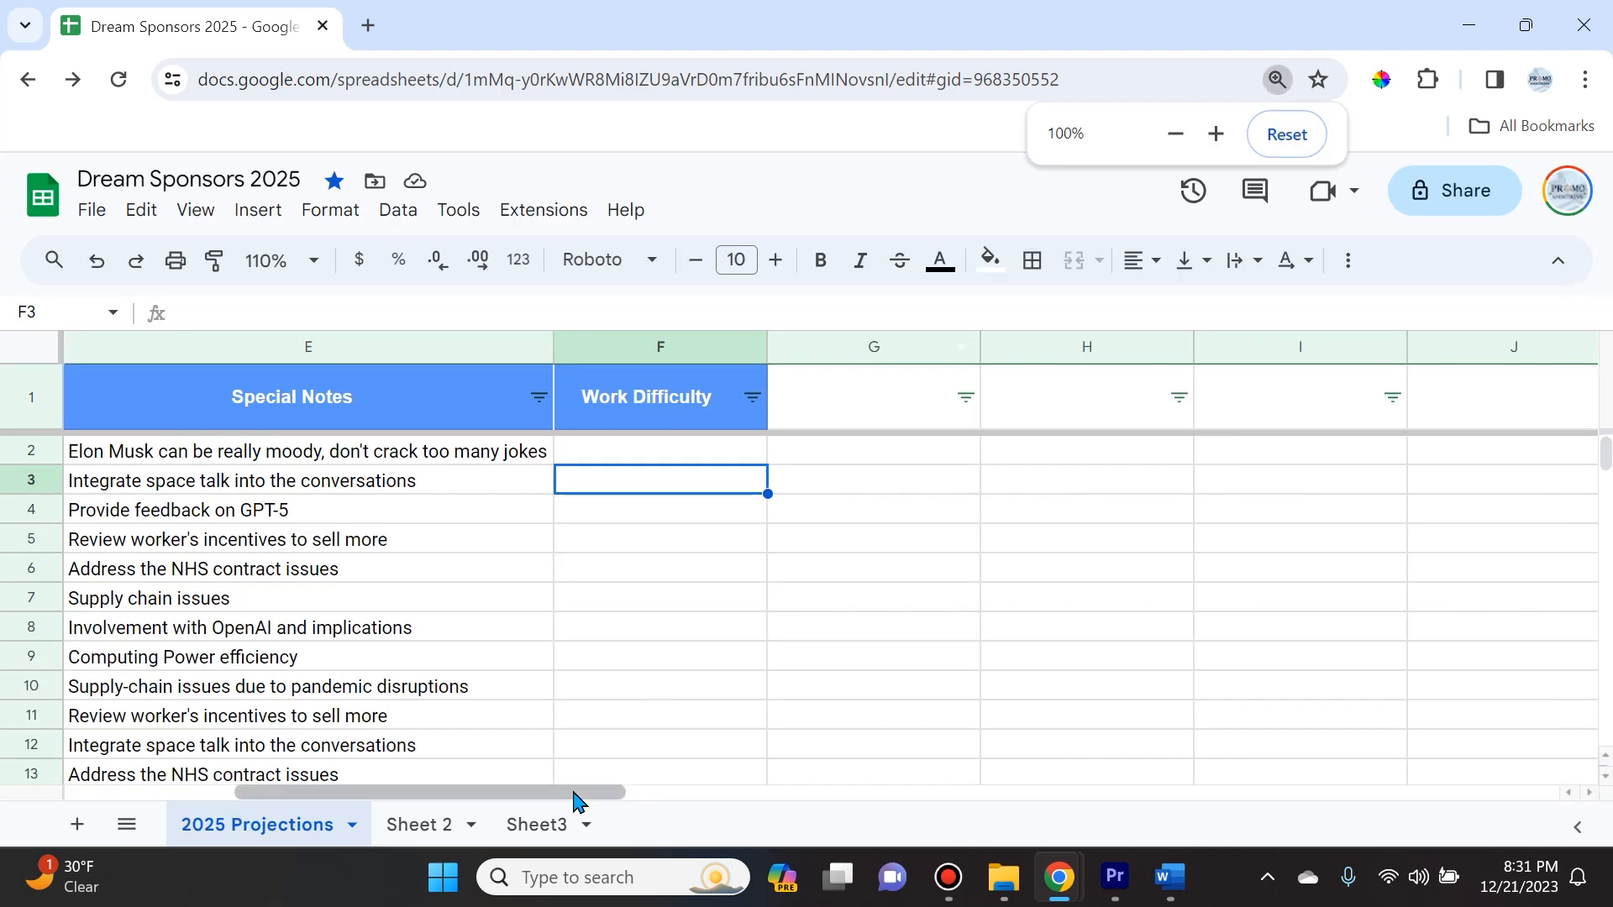
left_click_drag(573, 798, 522, 799)
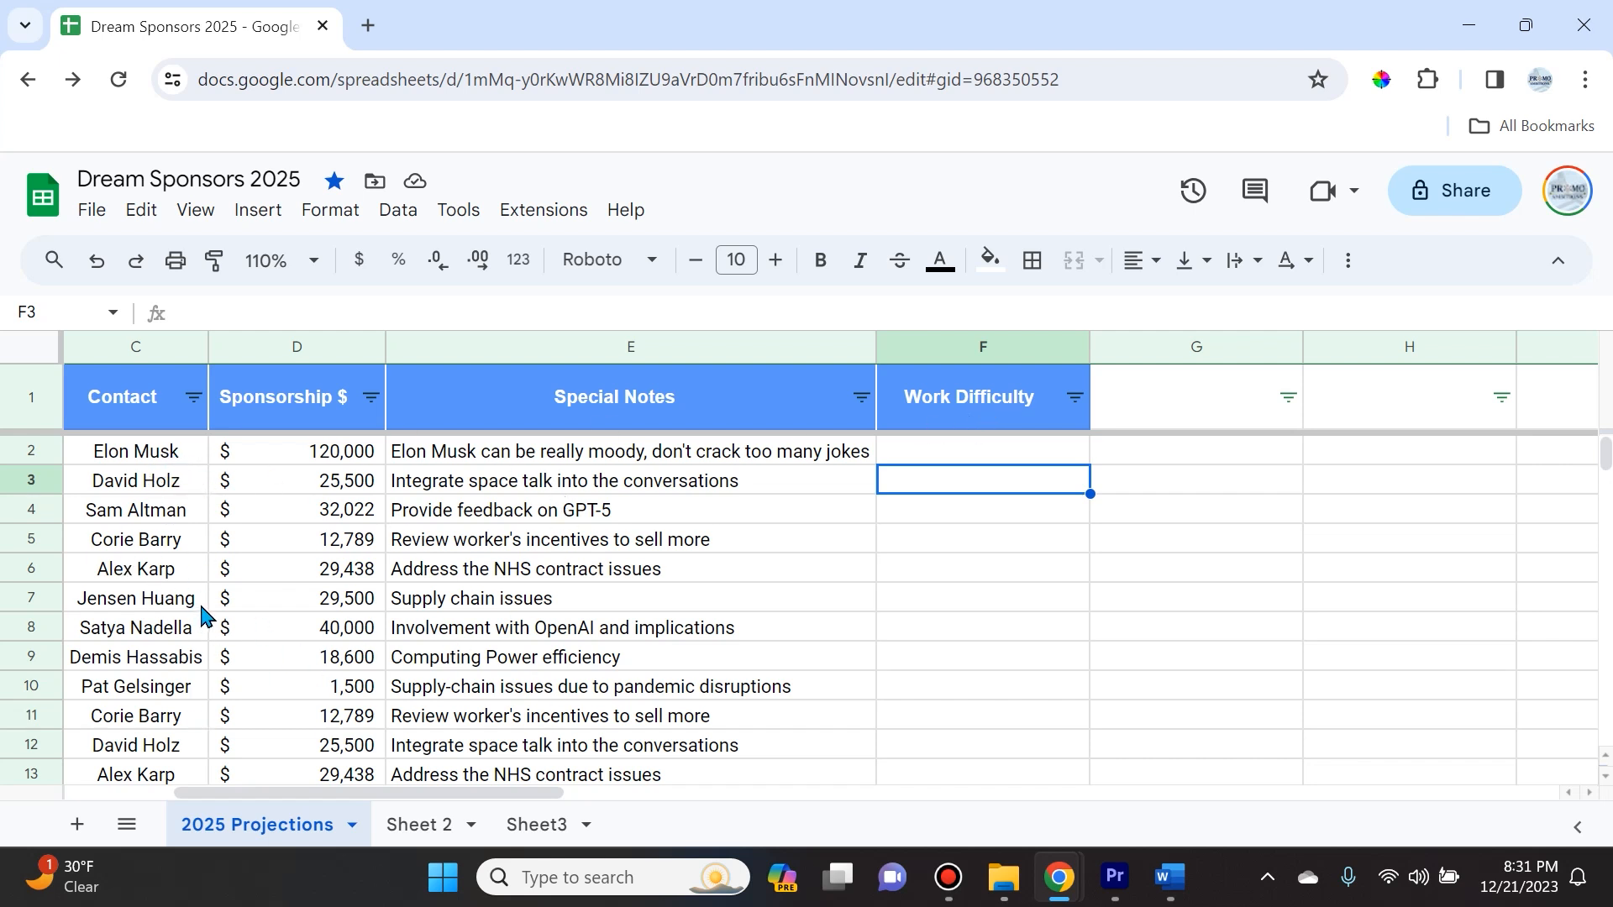
left_click(1013, 454)
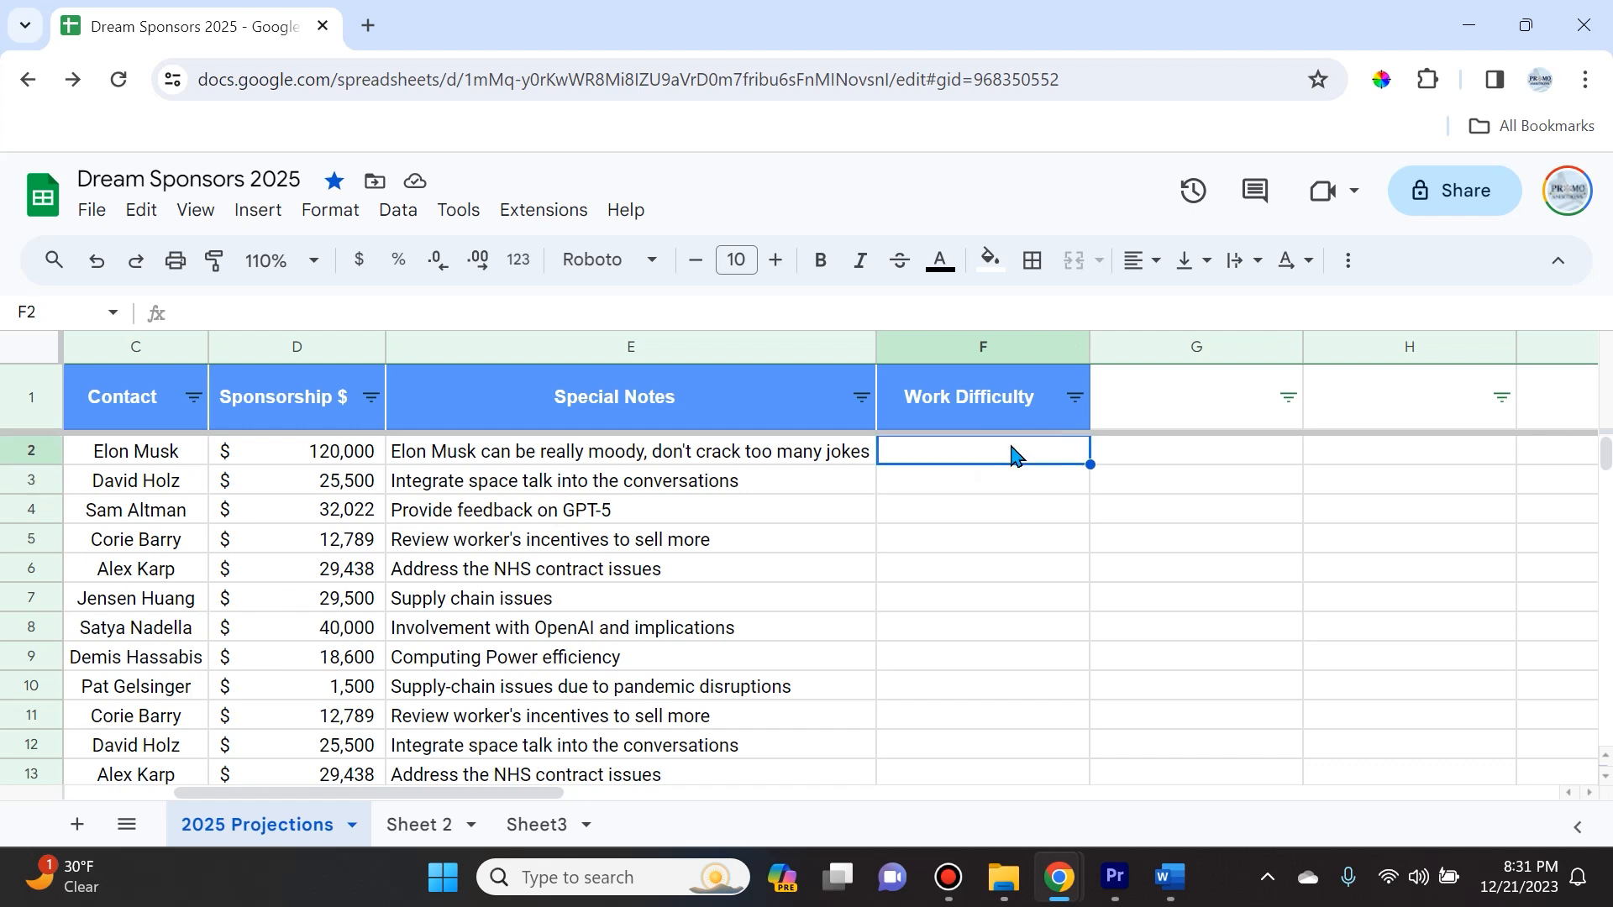
left_click(260, 211)
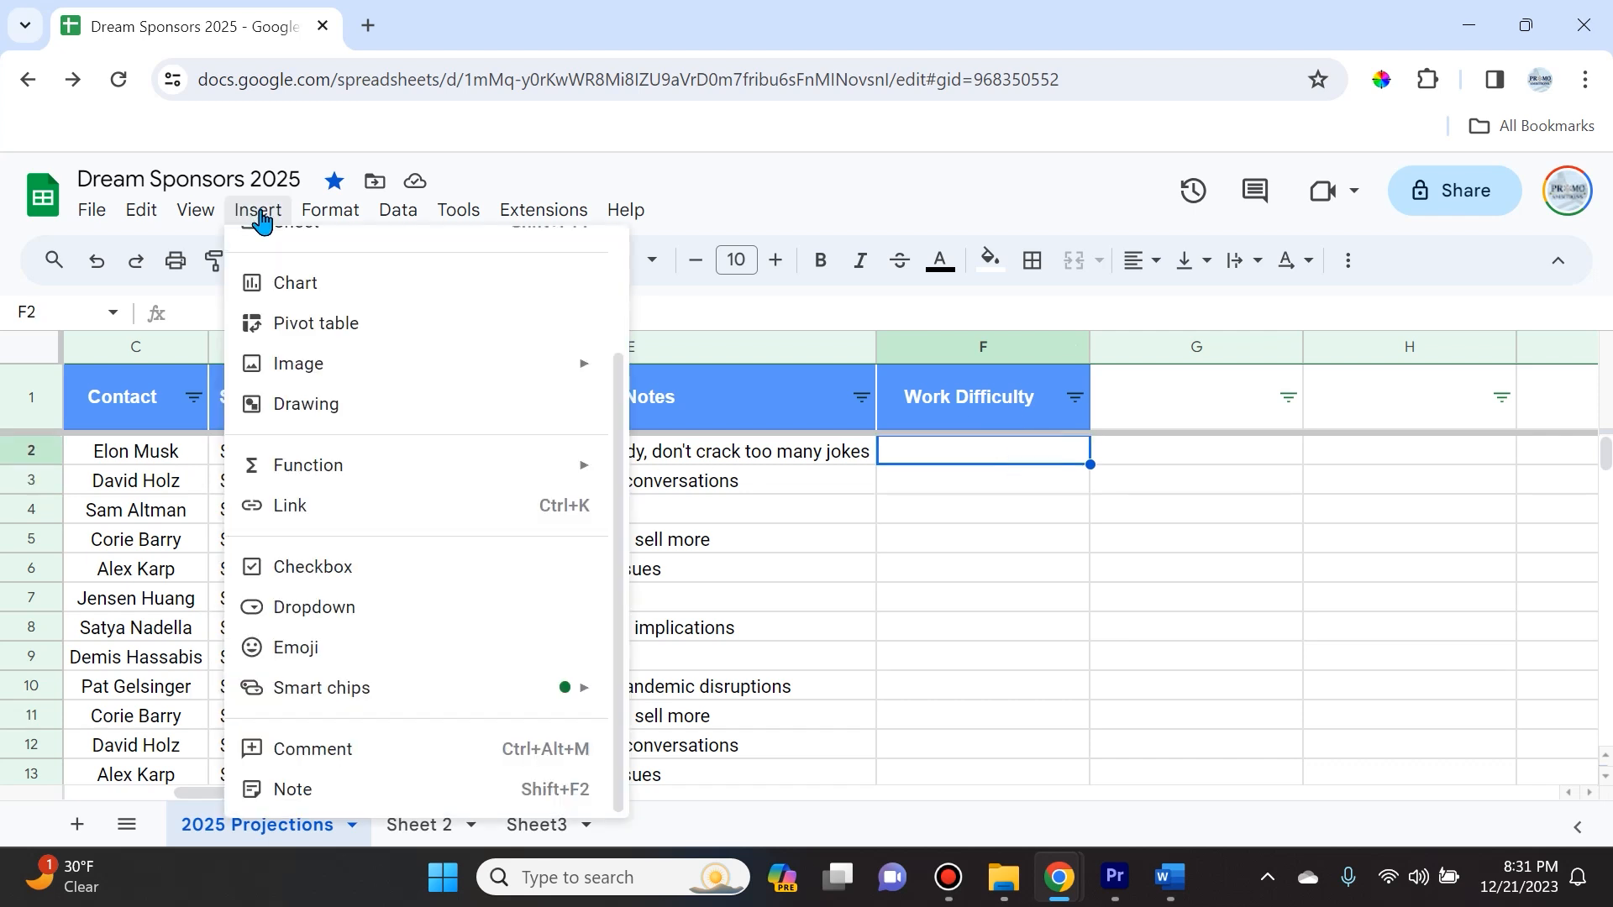
left_click(360, 607)
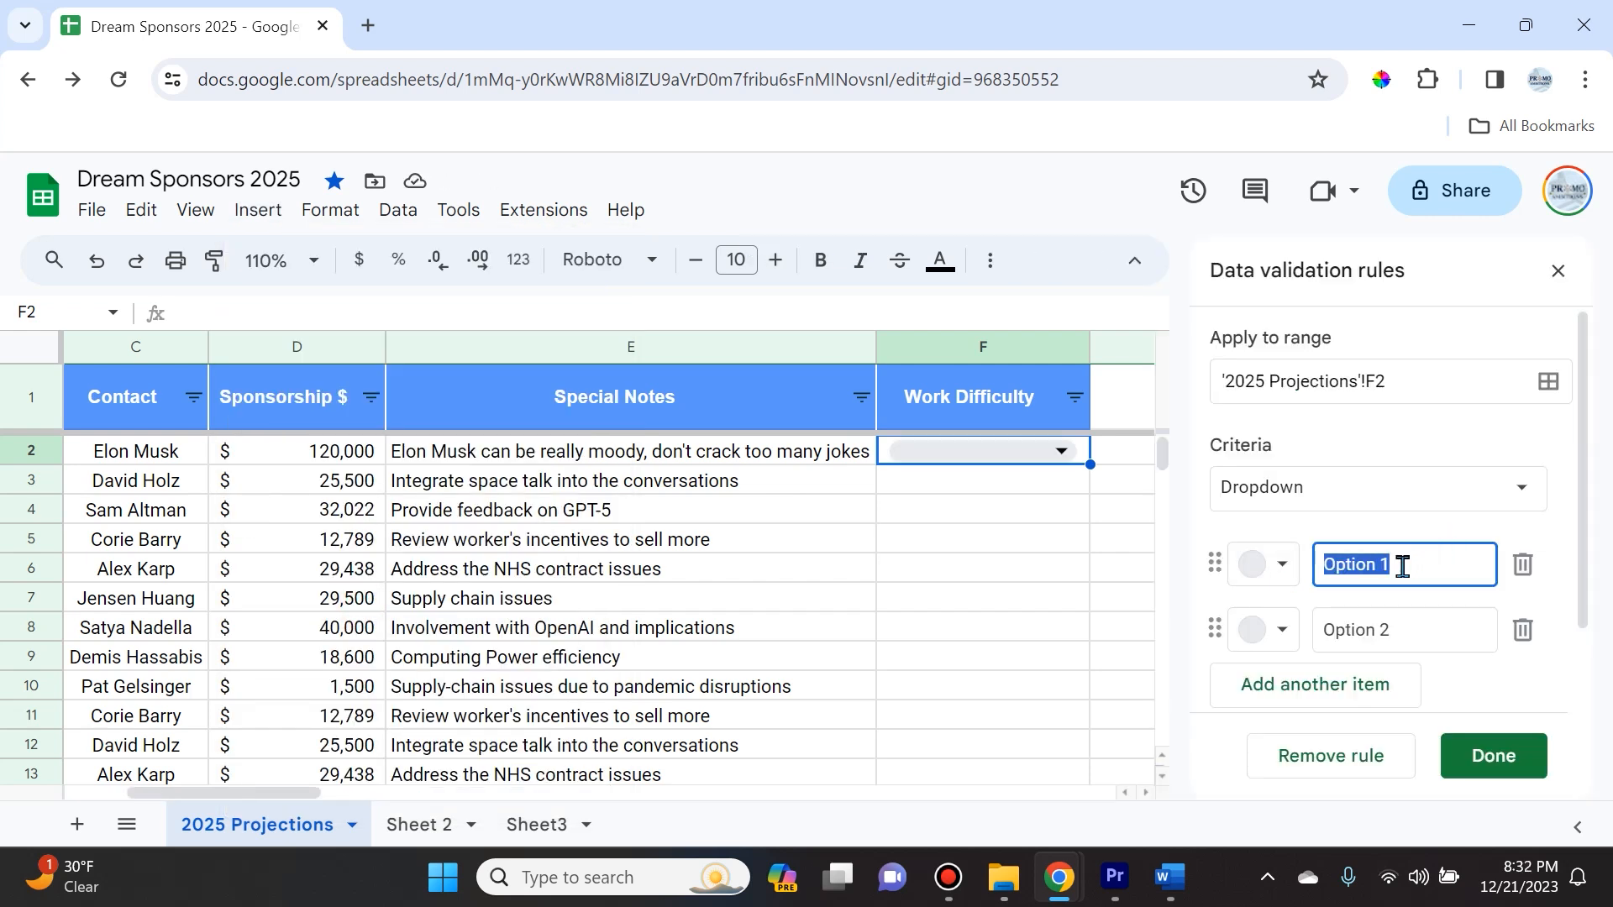
- Define the dropdown options Easy, Manageable and Extremely Difficult
type("Easy")
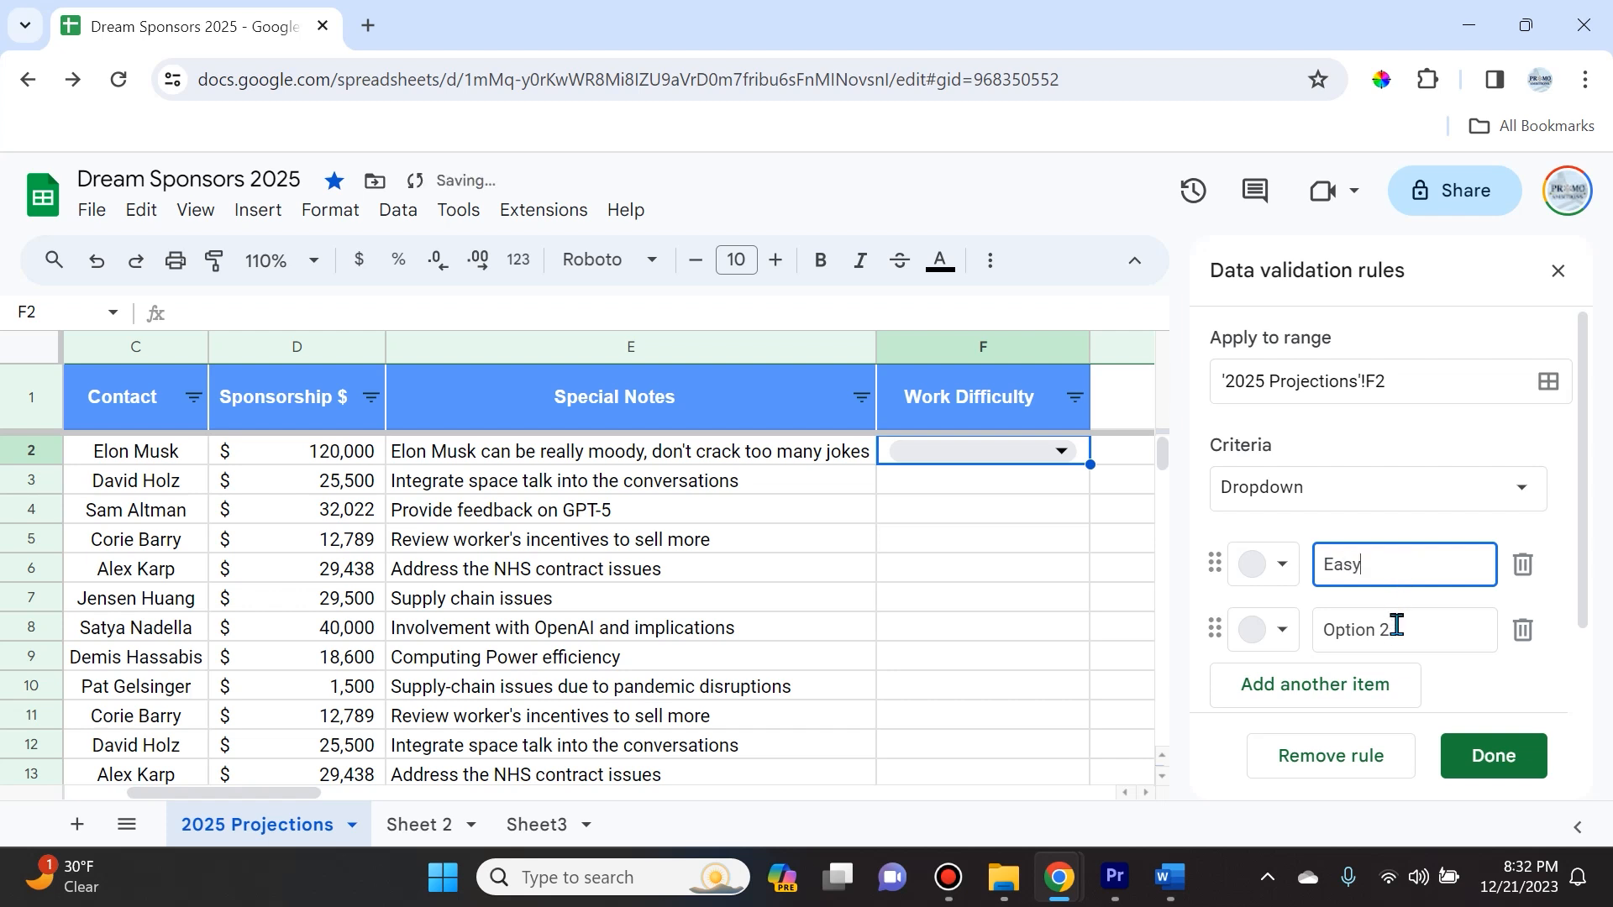
left_click(1396, 625)
key("BackSpace")
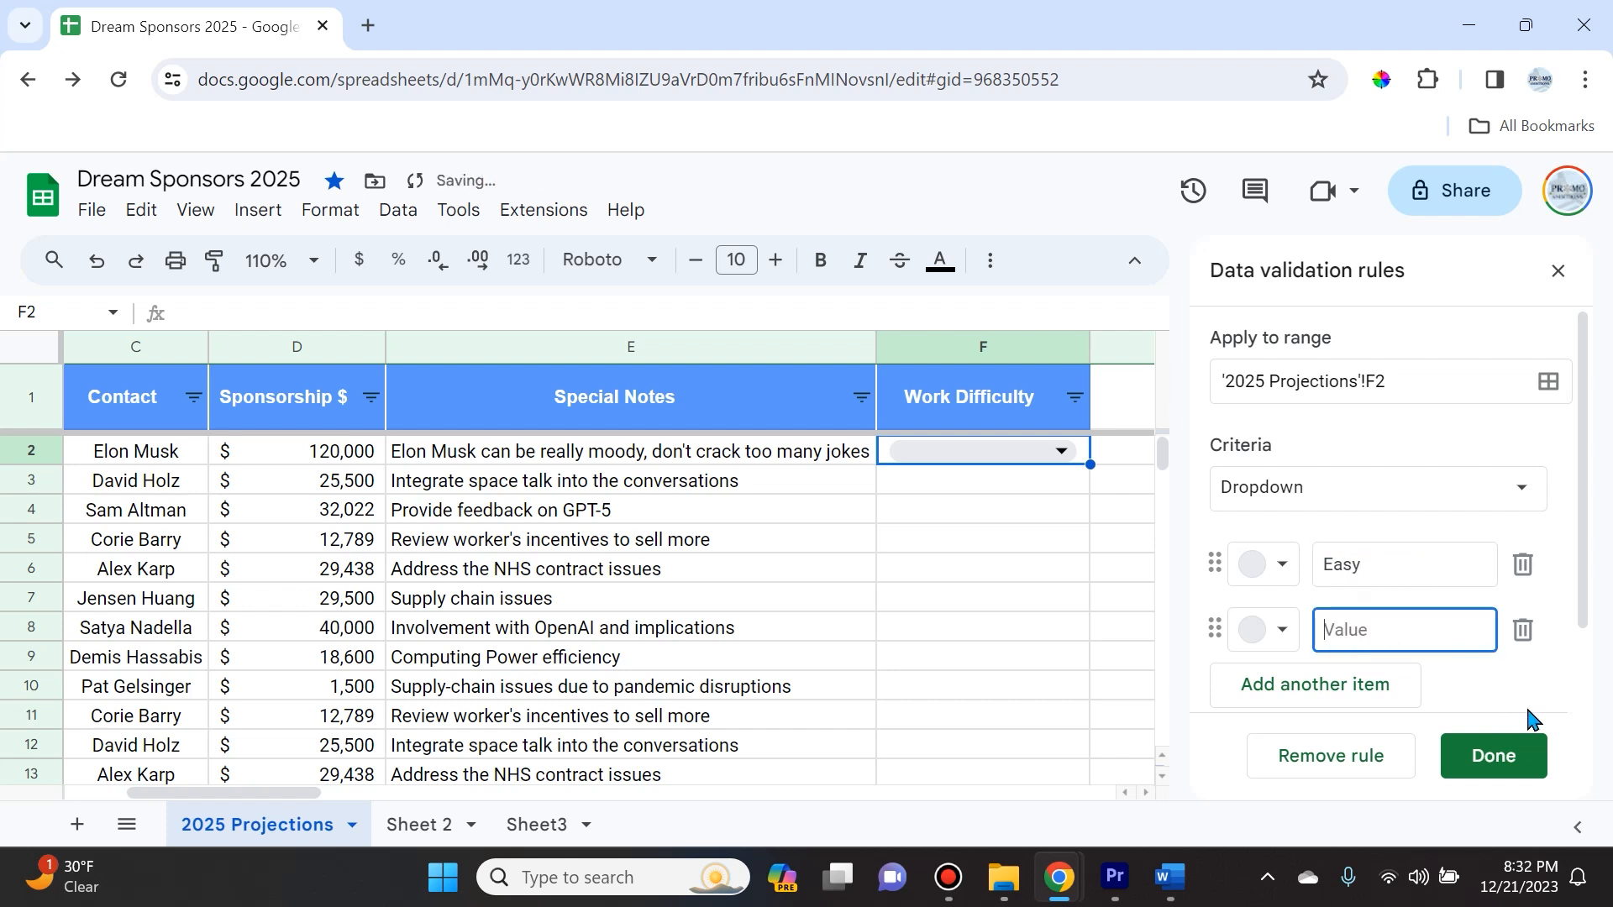
type("Manageable")
left_click(1364, 678)
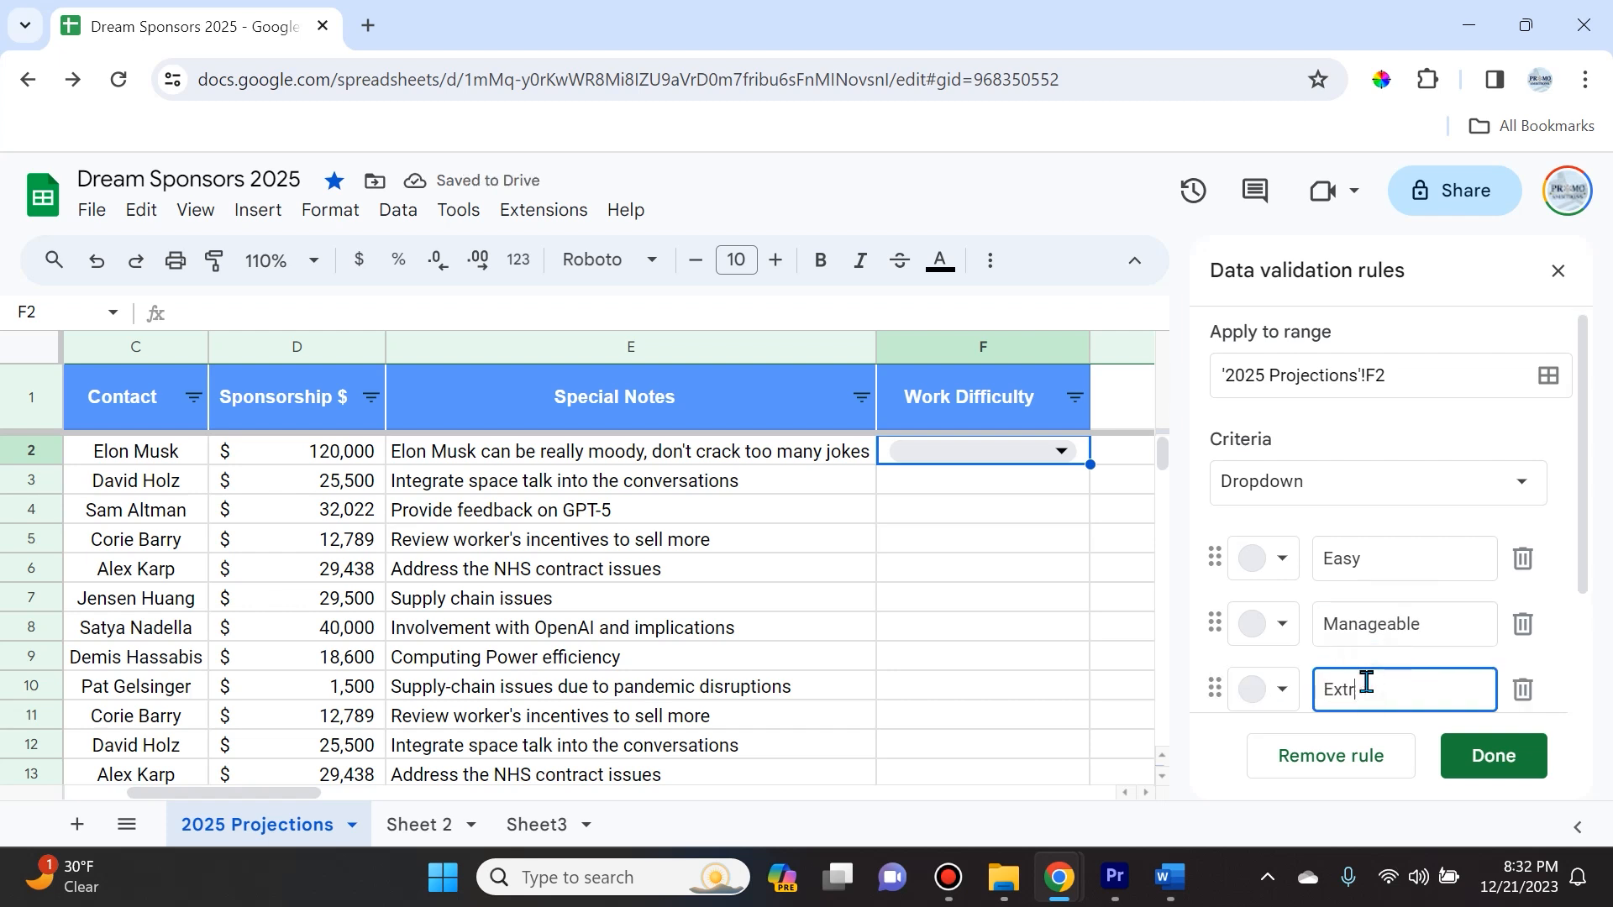
type("Extremely Difficult")
- Color the dropdown options: dark green for Easy, light yellow for Manageable and red for Extremely Difficult
left_click(1281, 558)
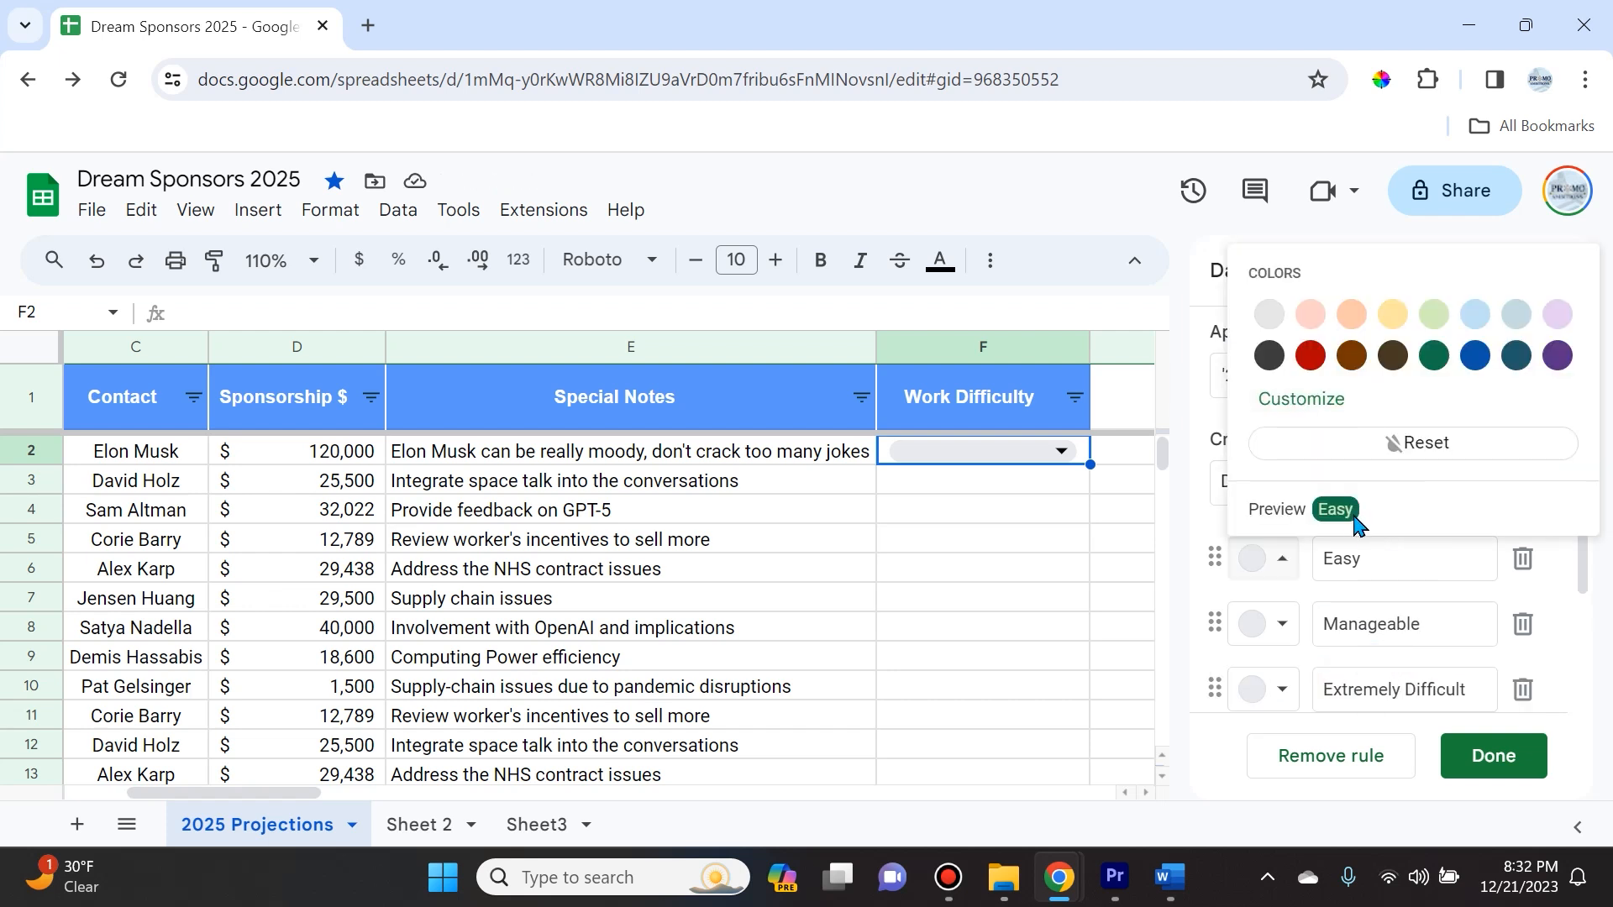
left_click(1434, 356)
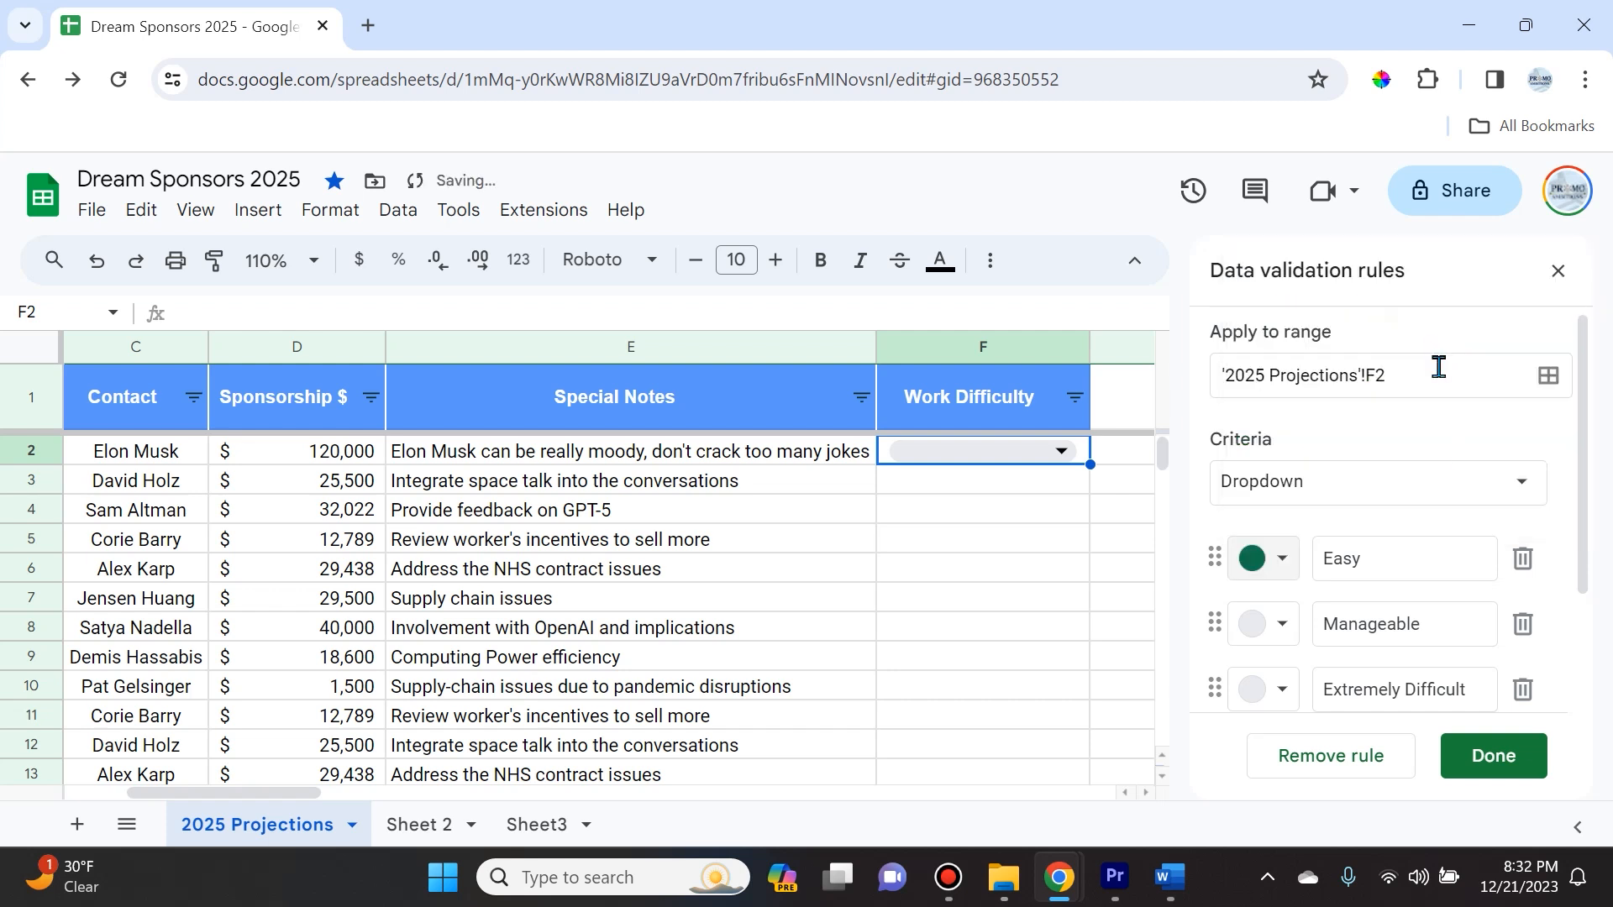
left_click(1256, 623)
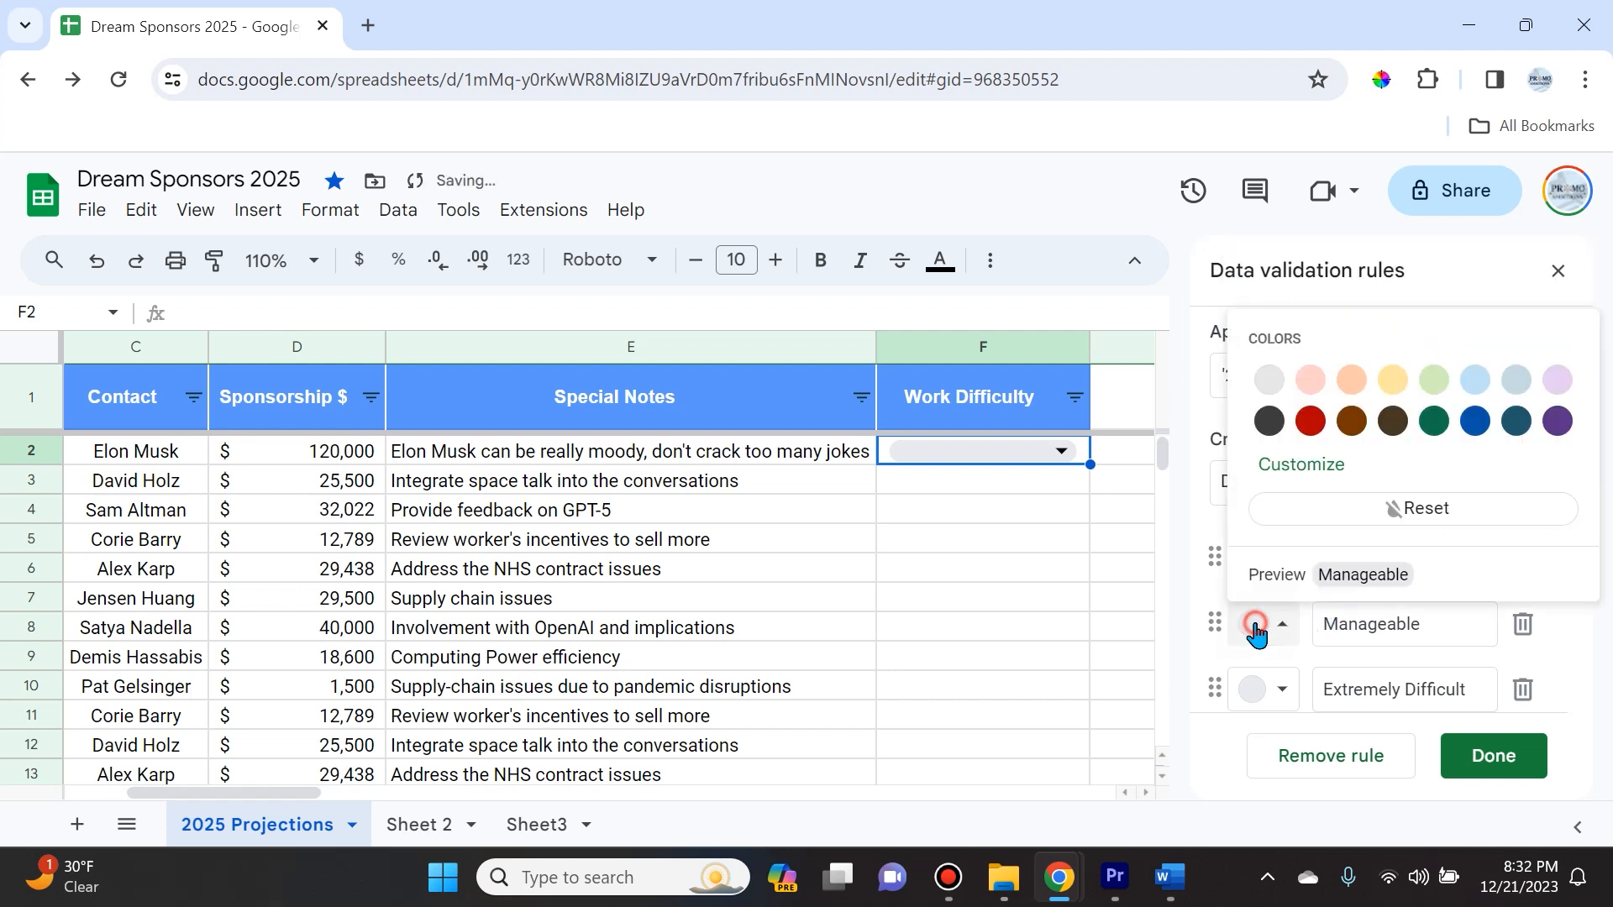
left_click(1390, 395)
left_click(1290, 683)
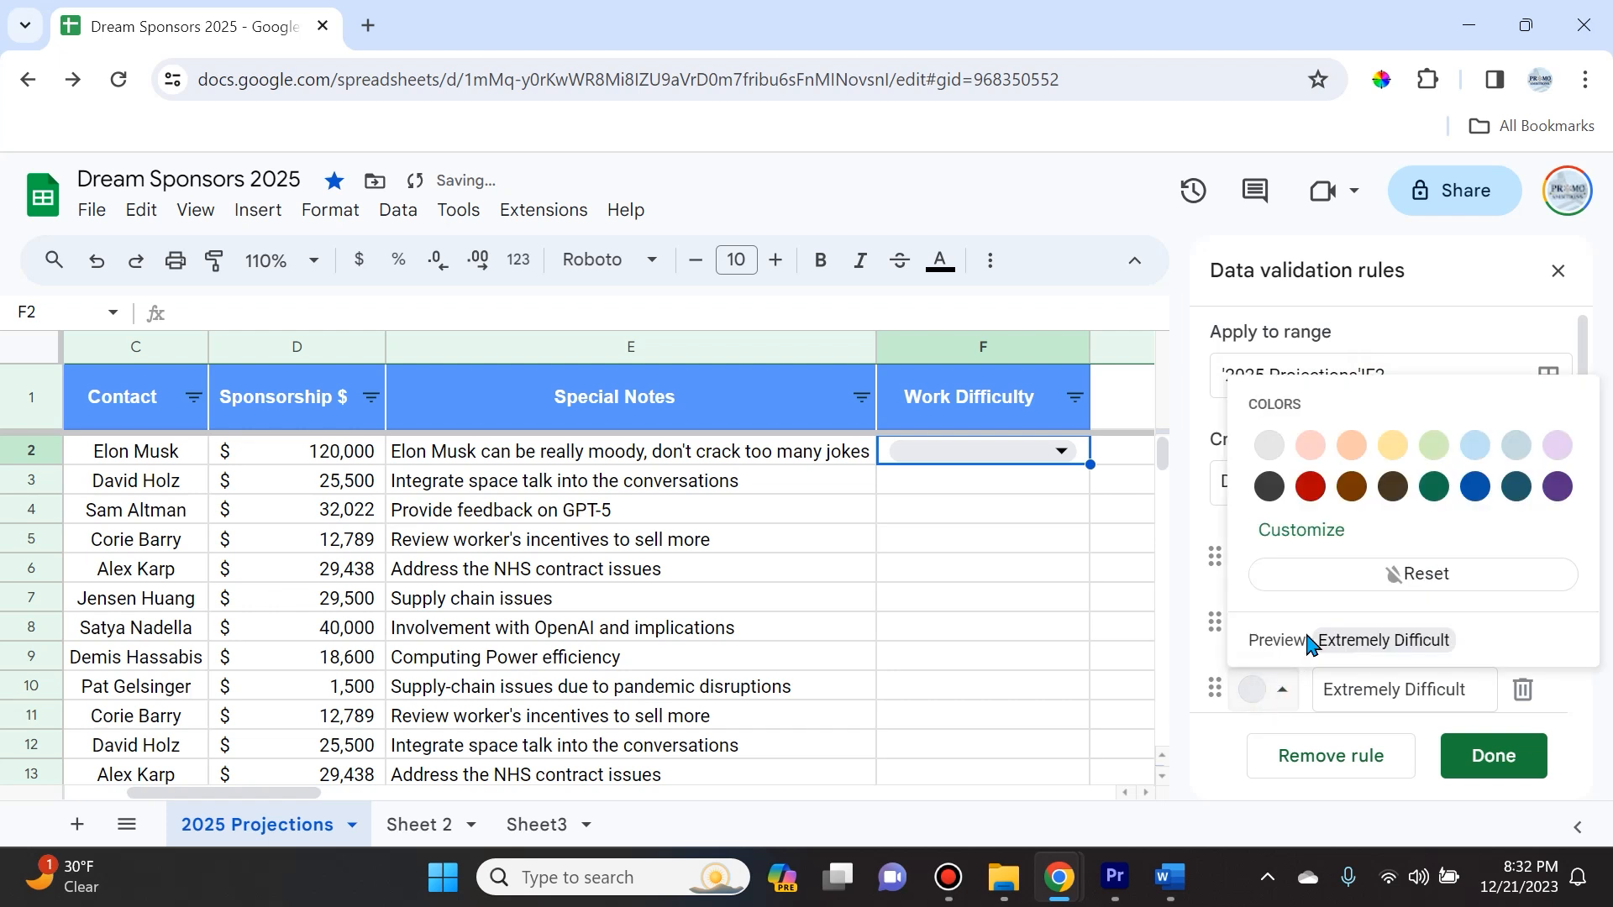
left_click(1311, 485)
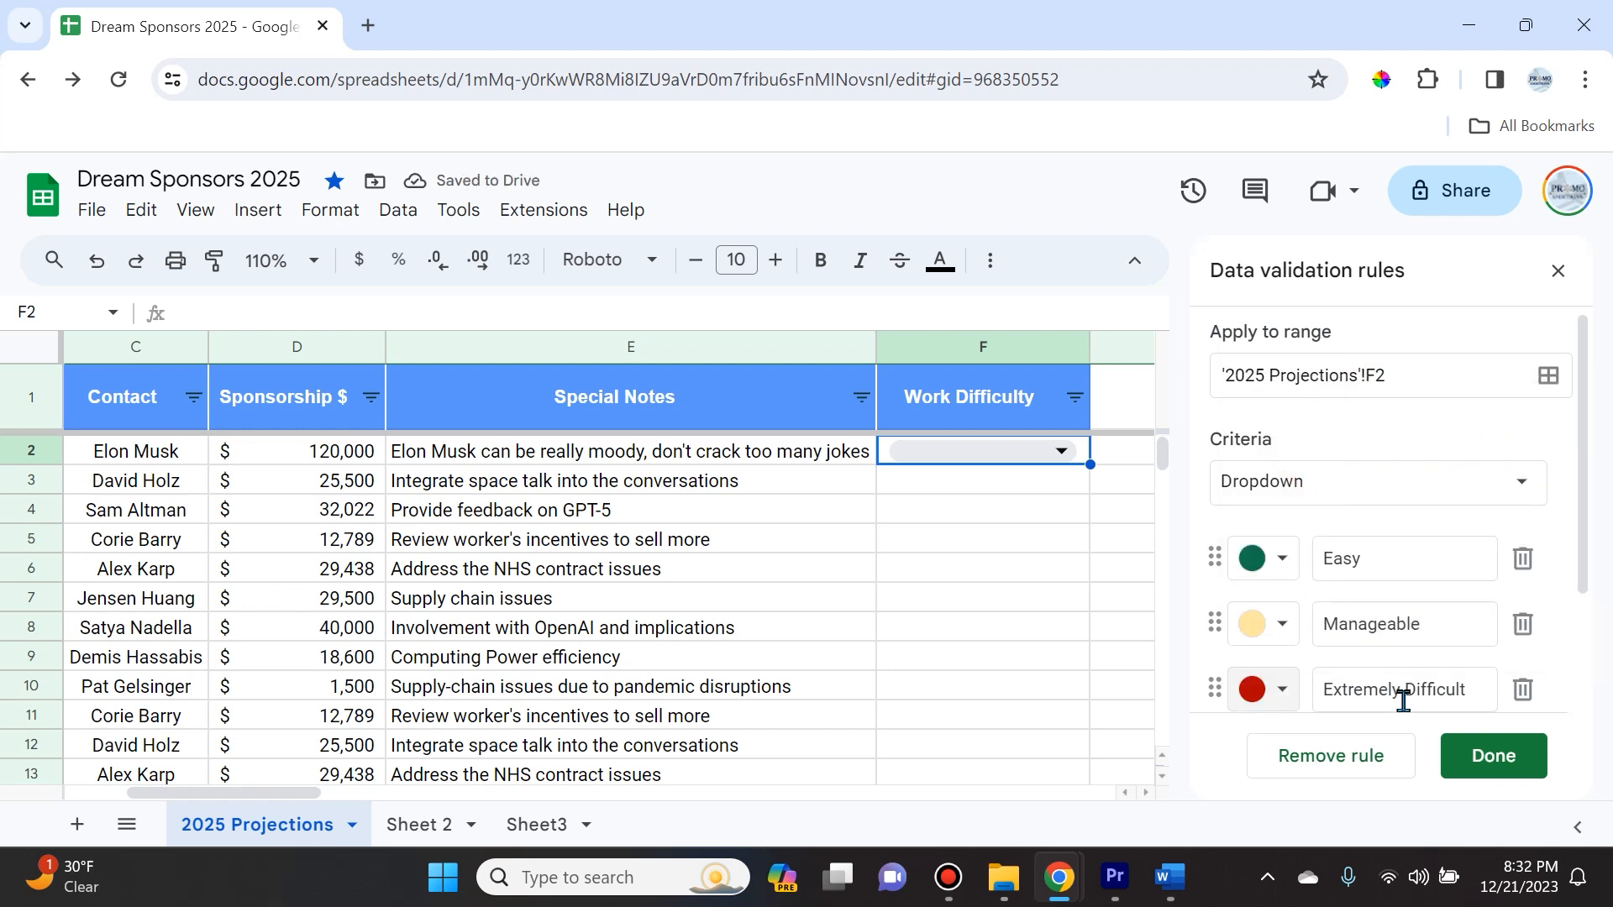
- Preview the Arrow and Plain text display styles, return to Chip, and save the dropdown rule
scroll(1319, 638, "down", 6)
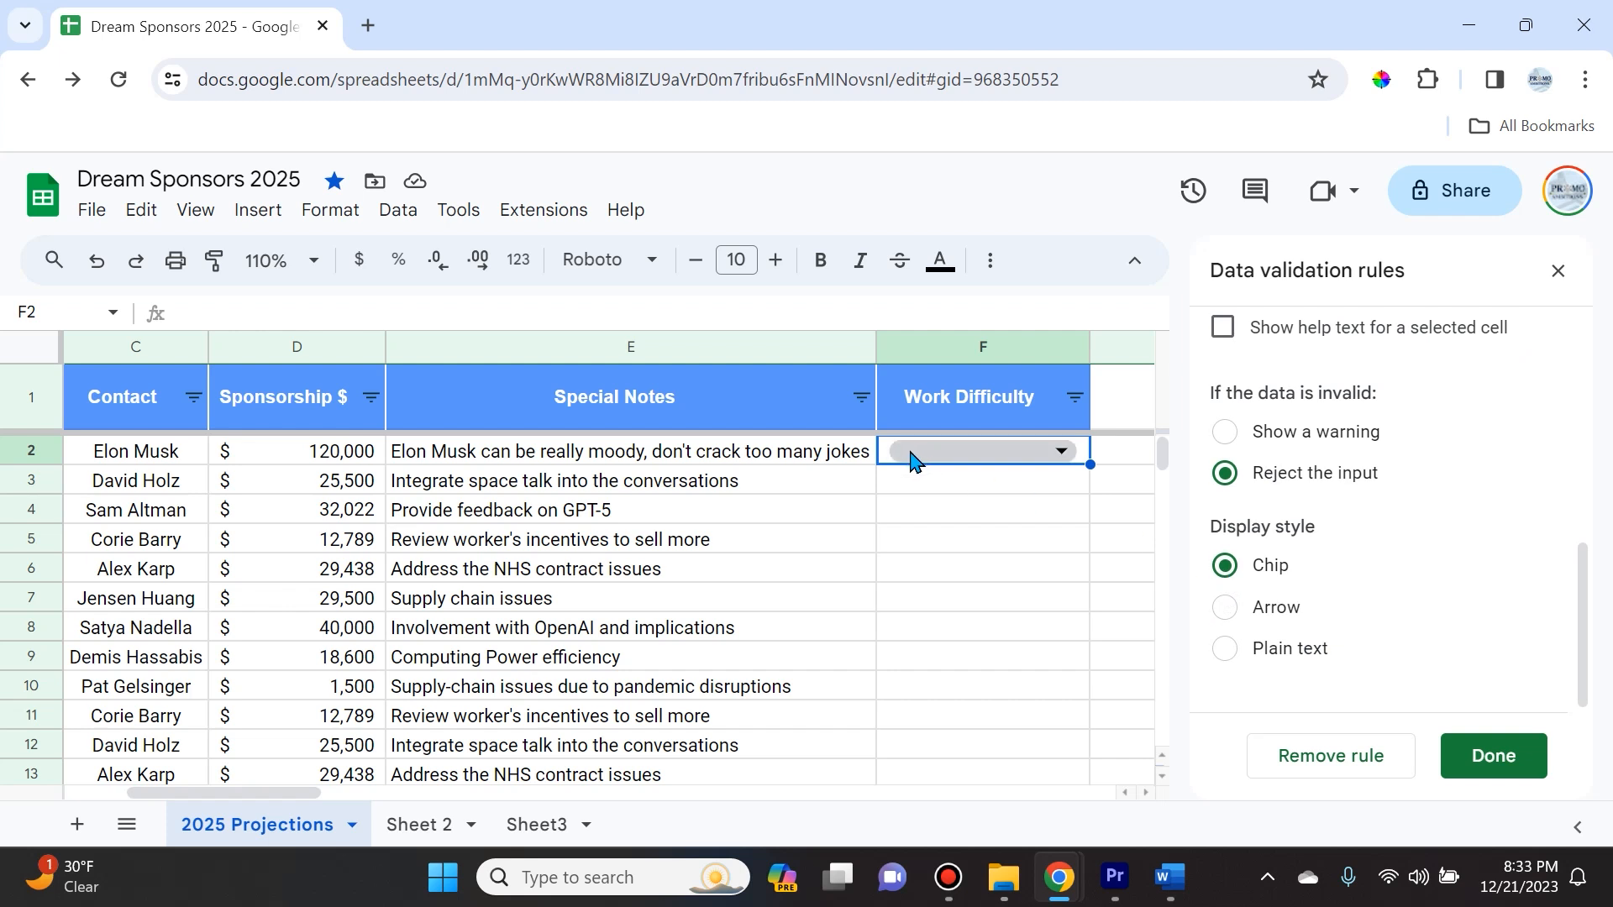
left_click(1224, 607)
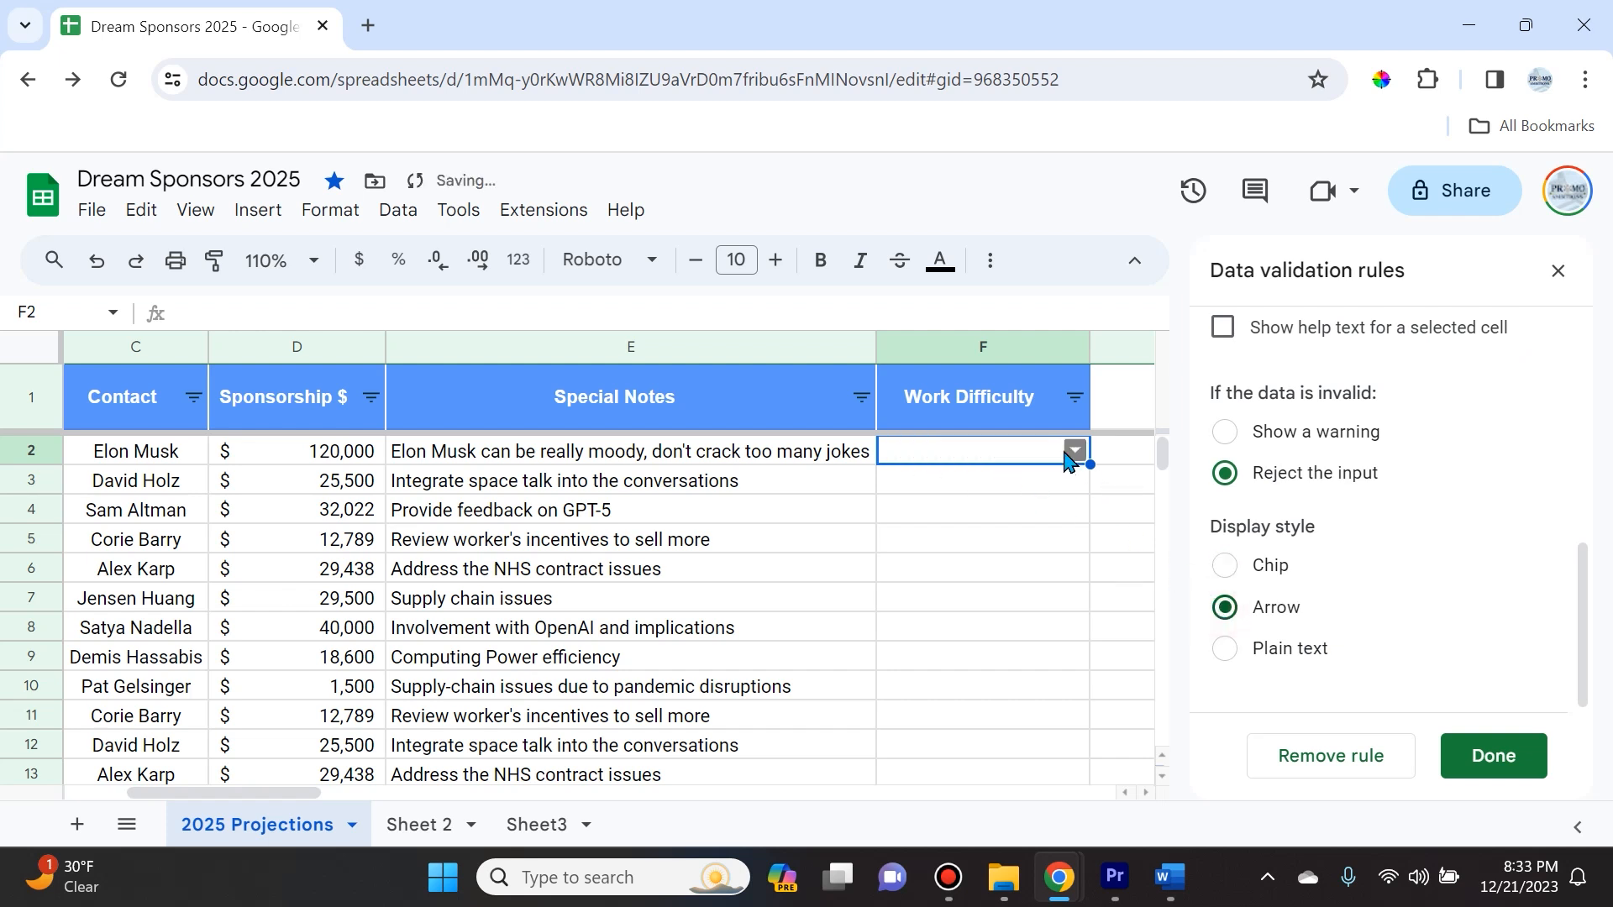
left_click(1224, 648)
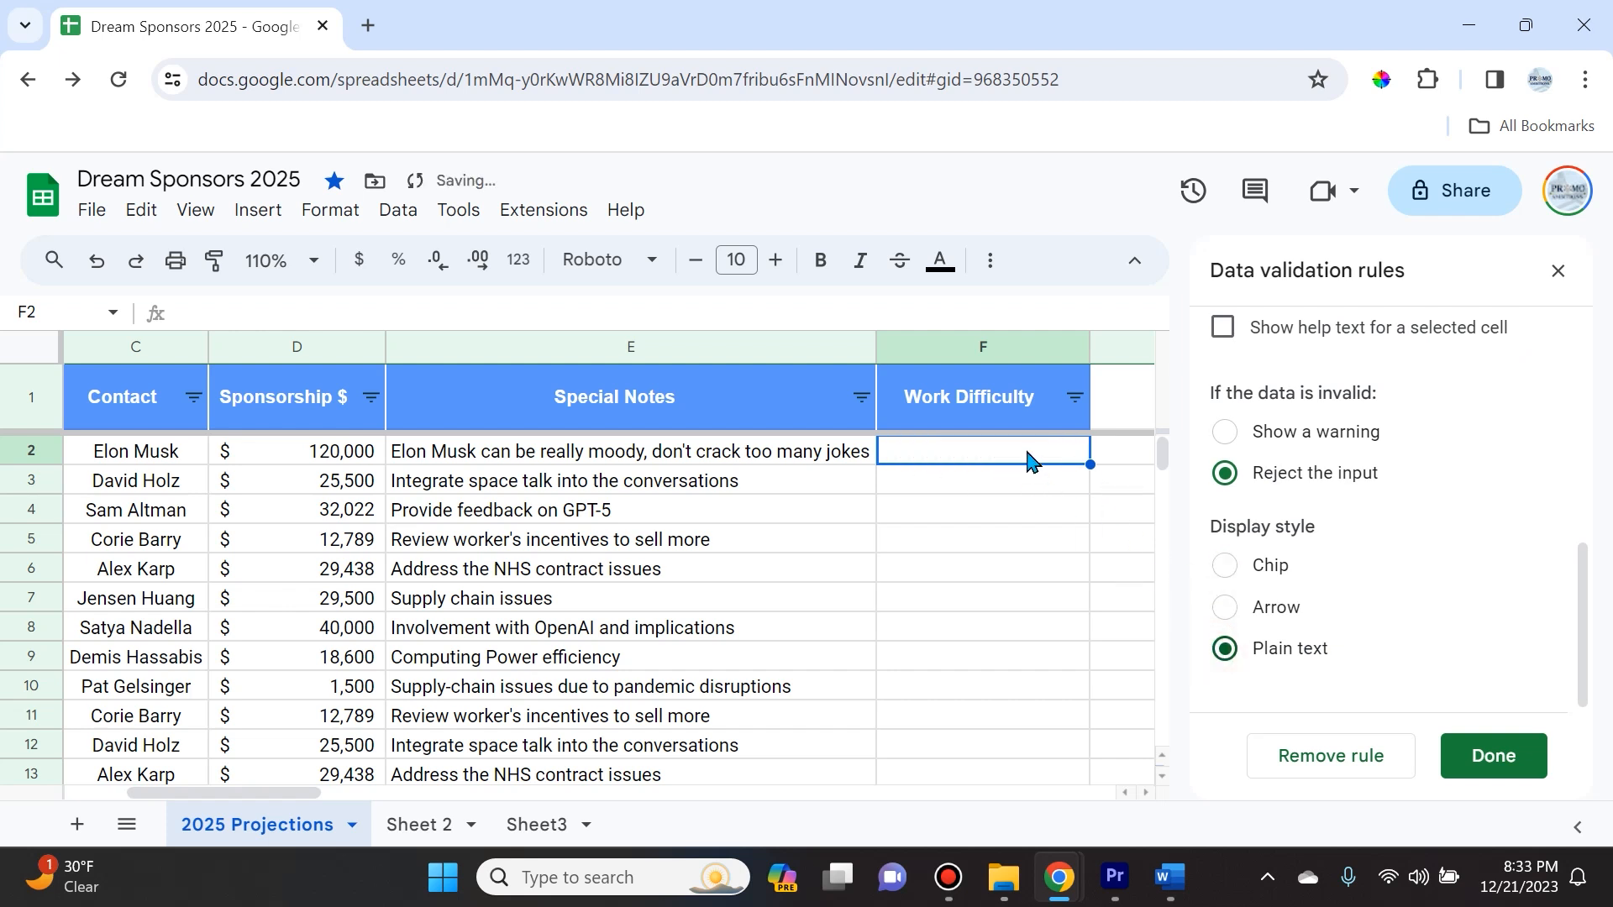
left_click(1226, 571)
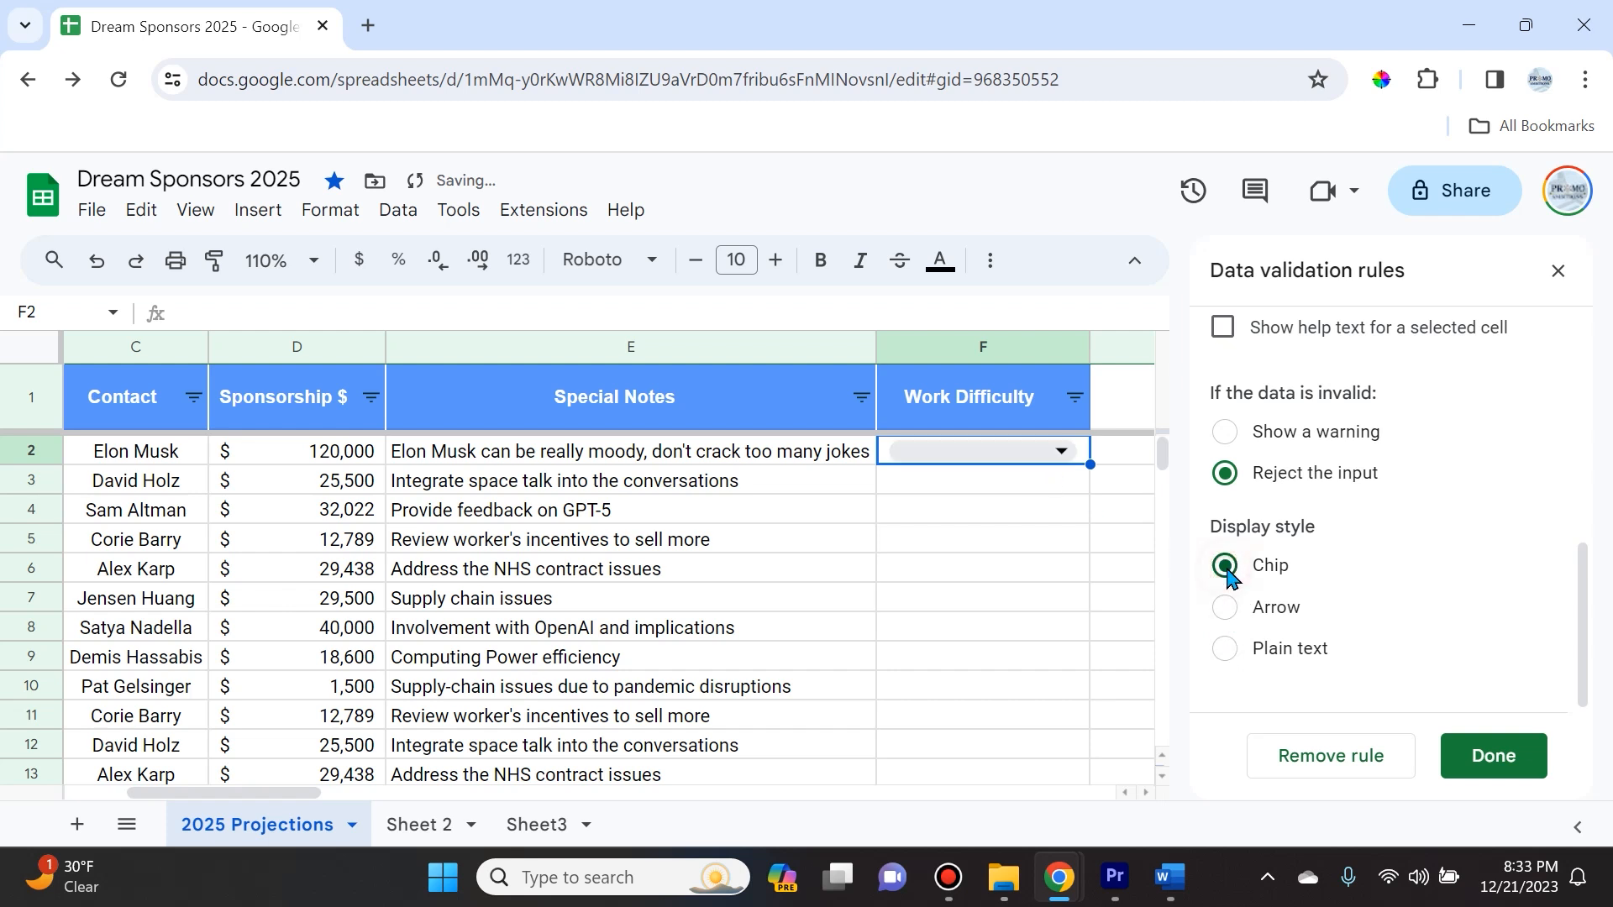
left_click(1504, 758)
- Copy the dropdown from F2 down the Work Difficulty column to F27
left_click_drag(1087, 463, 1077, 607)
scroll(1082, 709, "down", 2)
mouse_move(1082, 708)
left_mouse_down()
mouse_move(1084, 674)
mouse_move(1086, 694)
left_mouse_up()
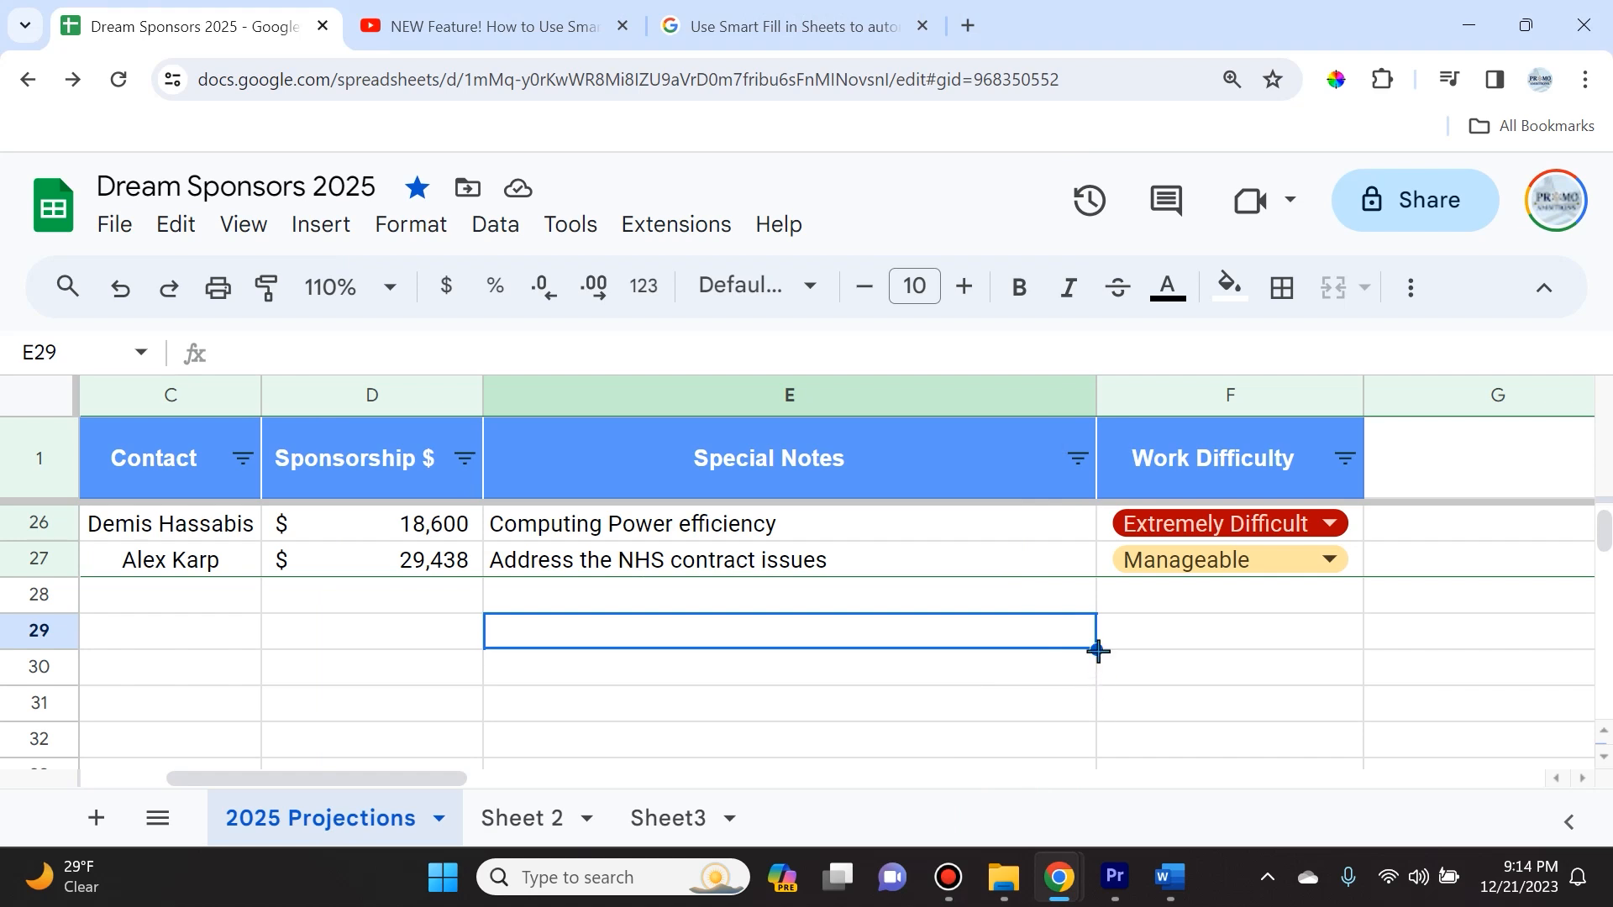
left_click_drag(1096, 648, 1094, 753)
left_click(1061, 744)
left_click(1005, 621)
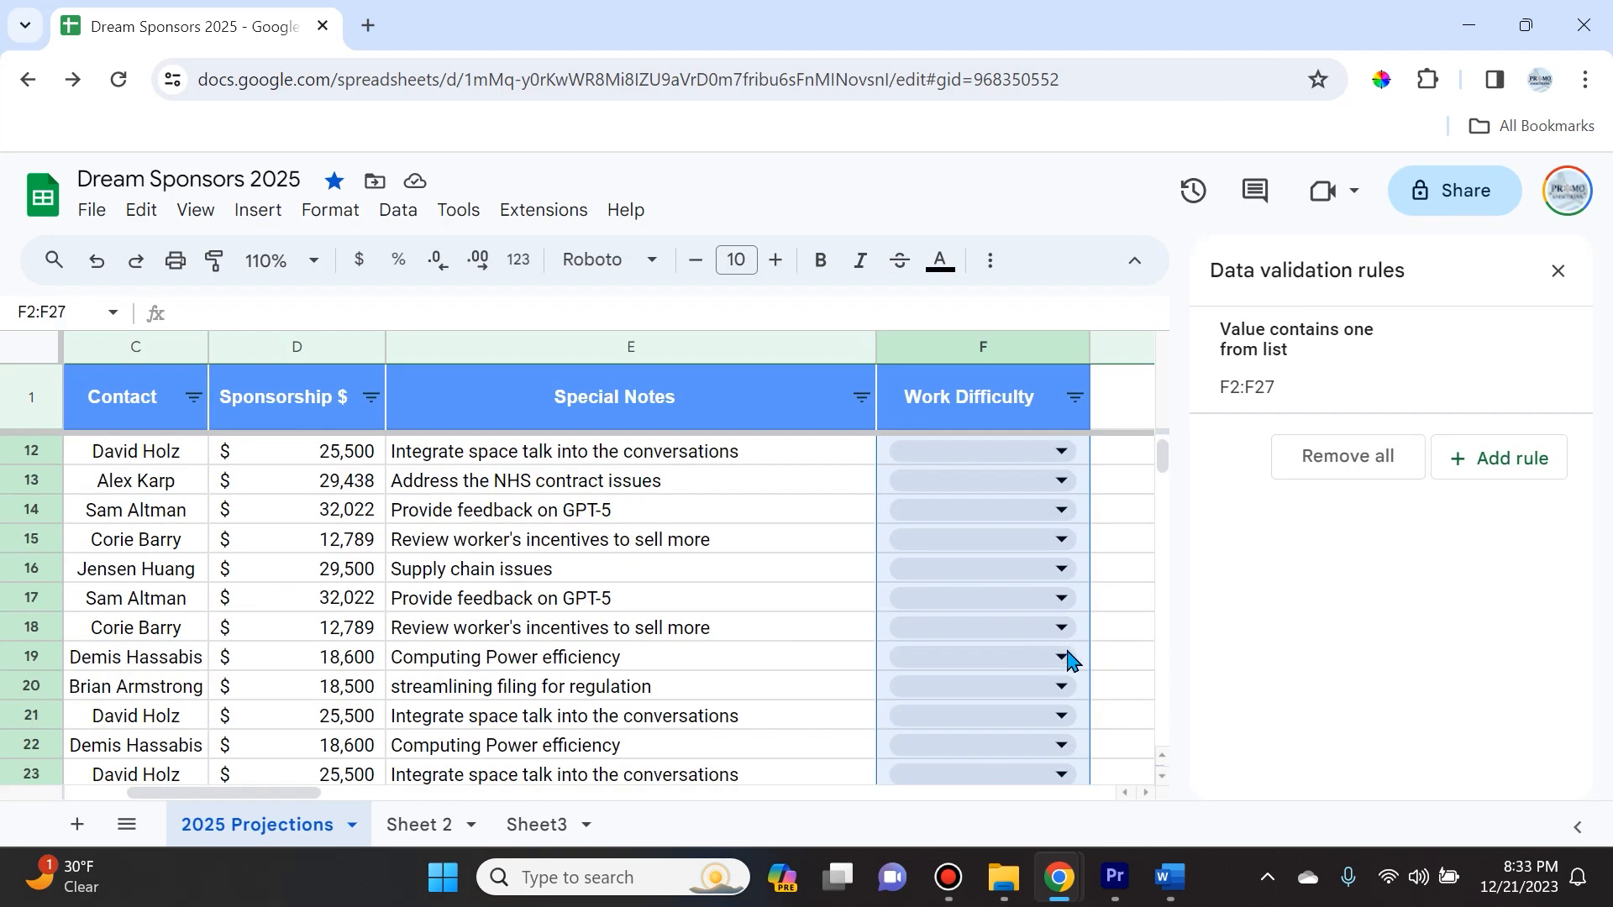
scroll(1070, 663, "down", 4)
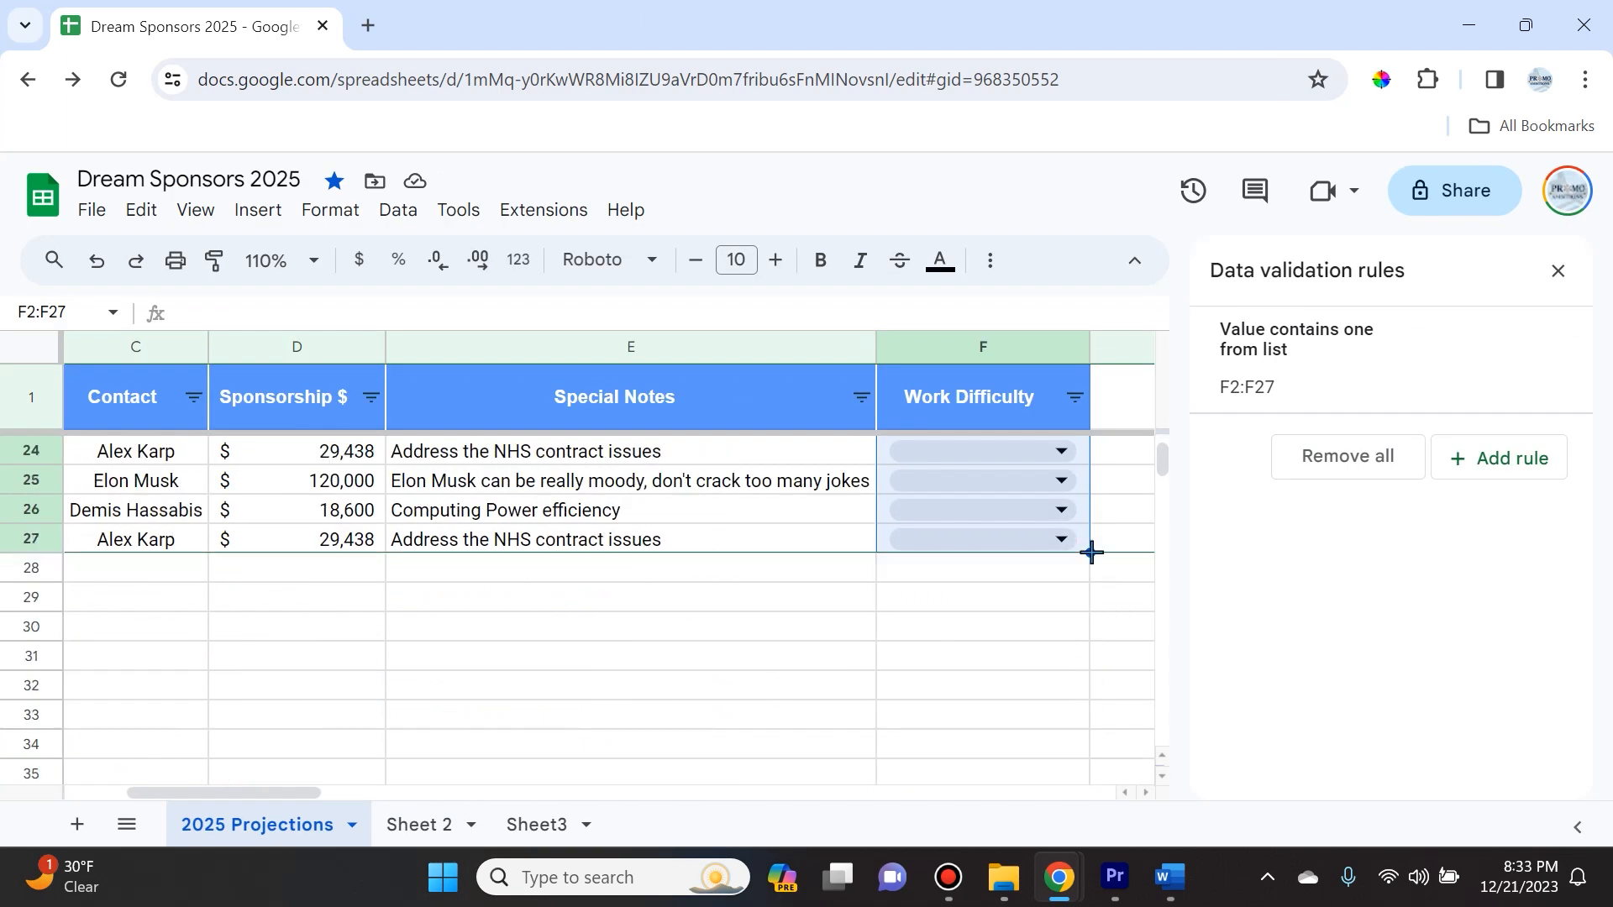
left_click(1059, 638)
scroll(1008, 659, "up", 7)
- Set the work difficulty to Extremely Difficult in F2, Manageable in F3, Easy in F4 and Manageable in F5
left_click(1061, 451)
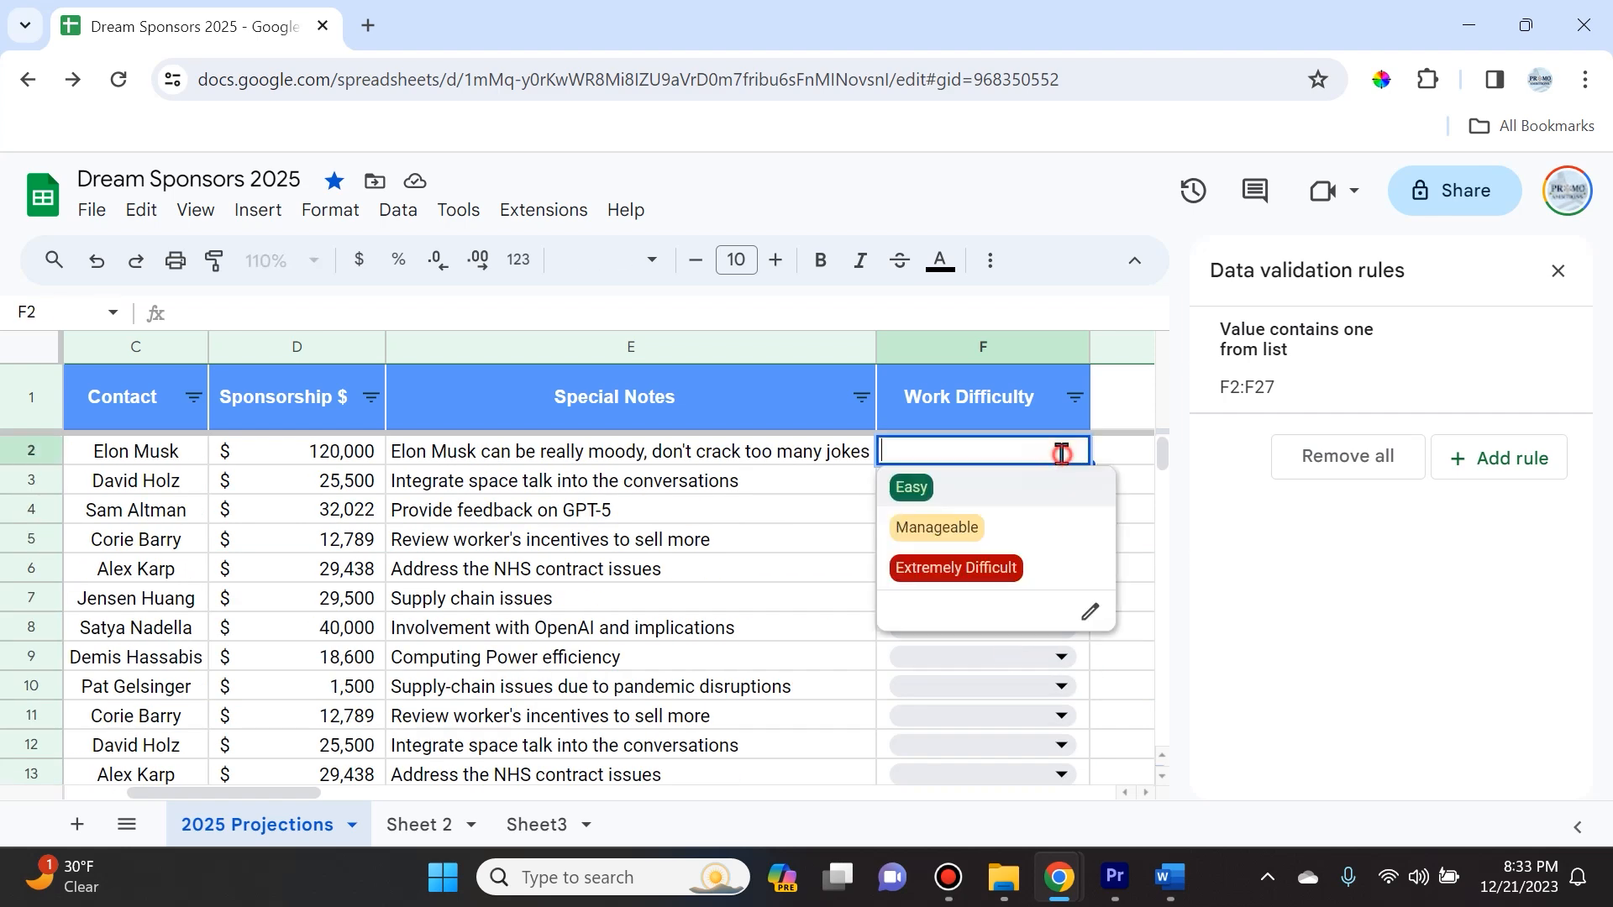
left_click(954, 568)
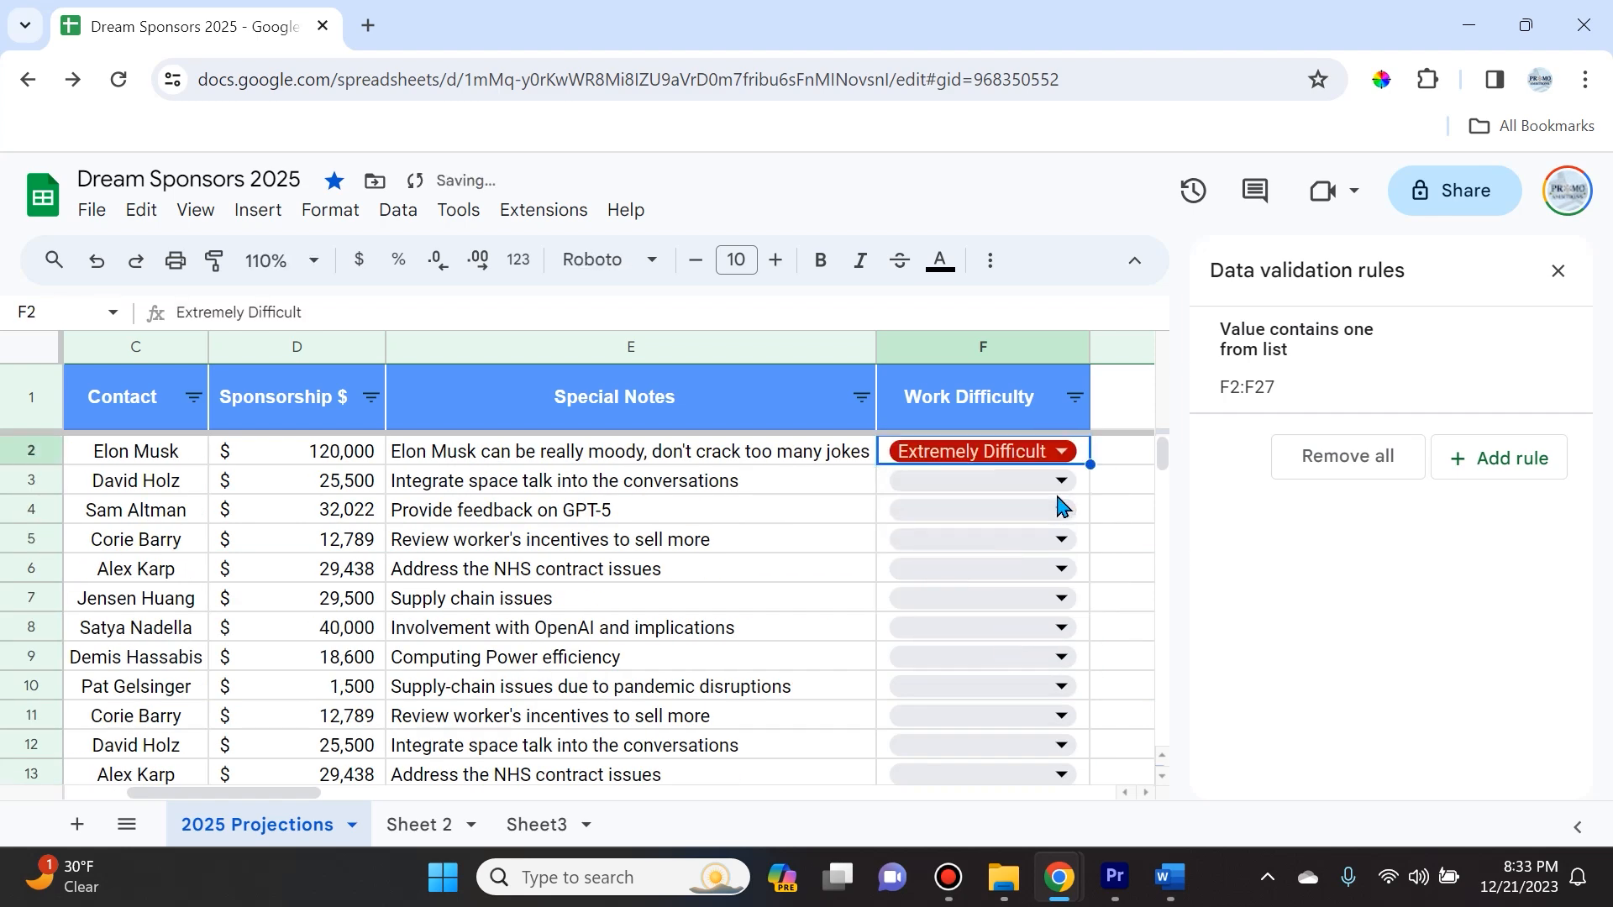
left_click(1061, 480)
left_click(950, 552)
left_click(1056, 510)
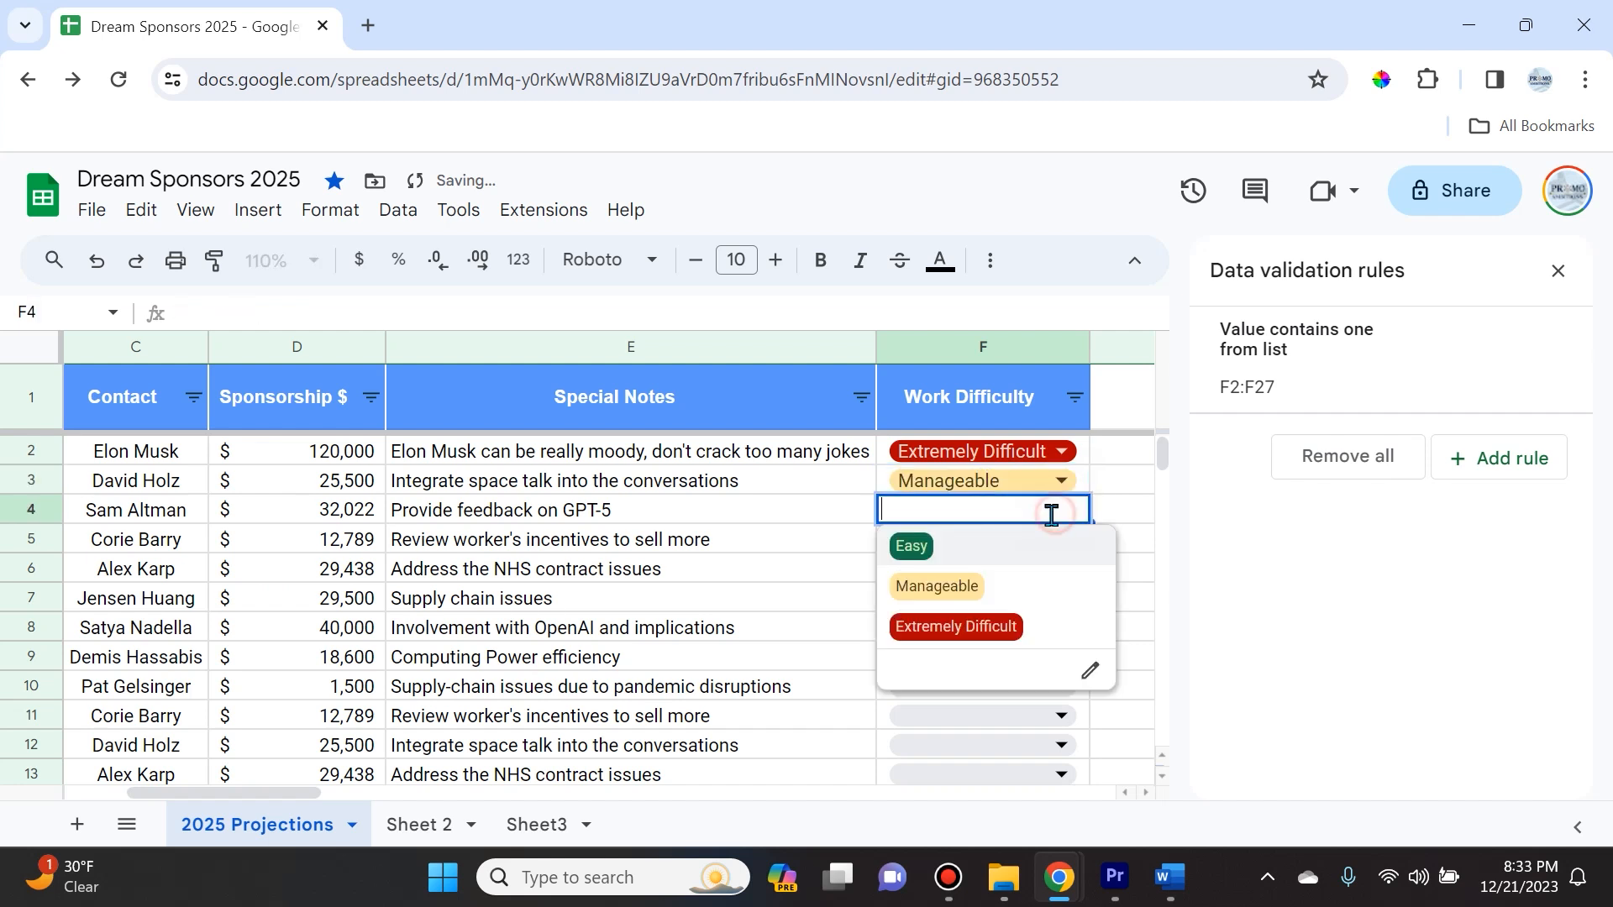
left_click(1022, 554)
left_click(1061, 539)
left_click(1022, 612)
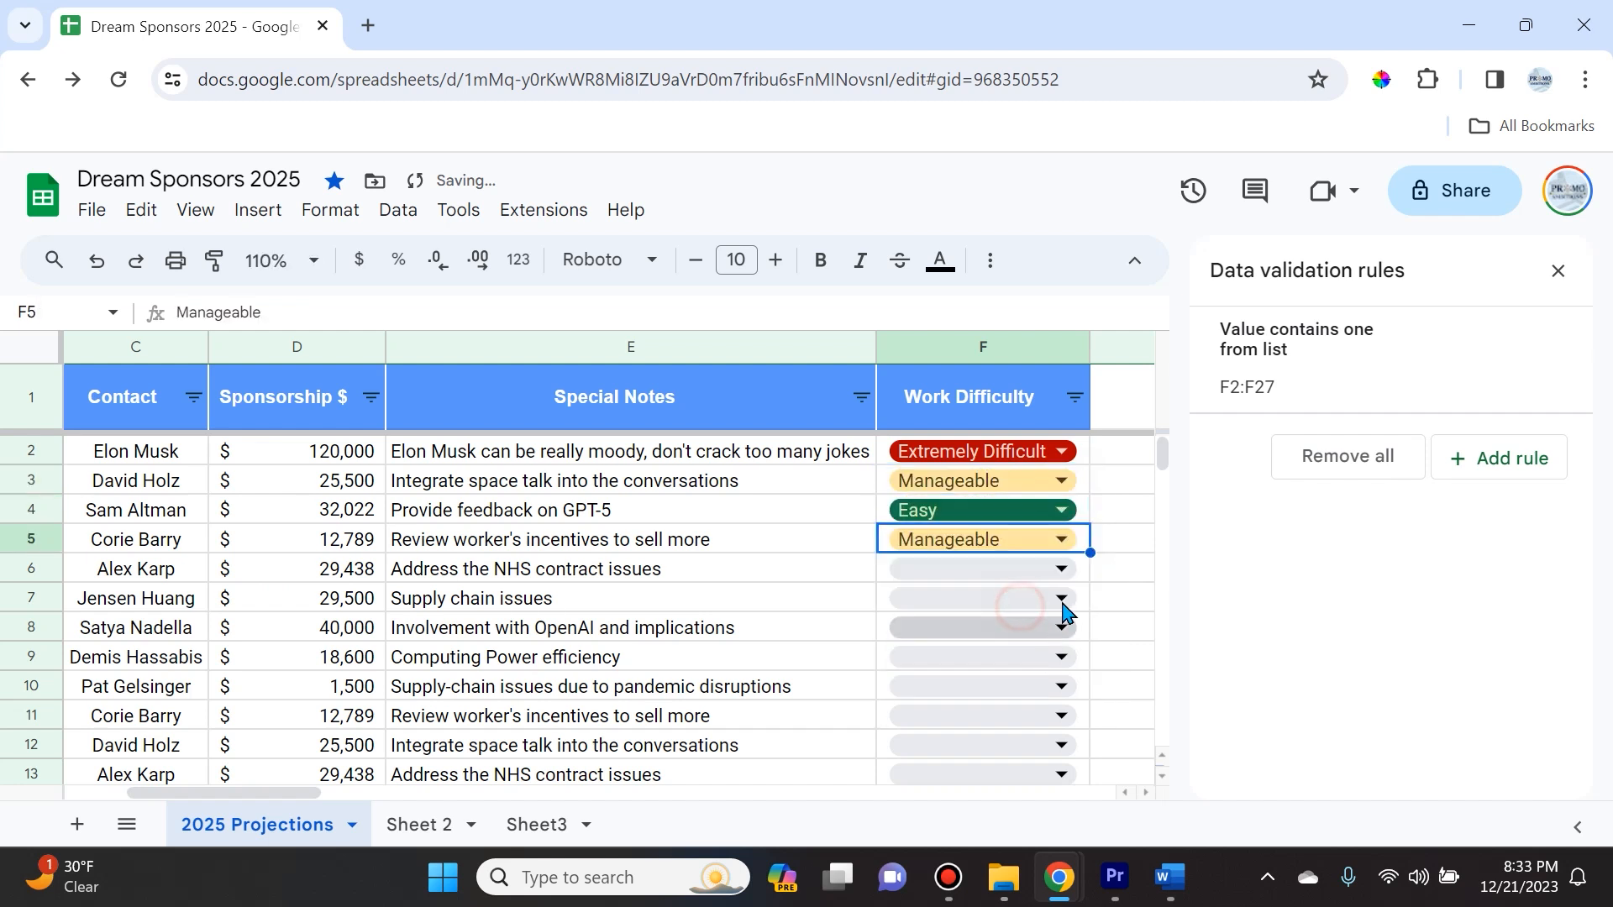
- Set the work difficulty to Extremely Difficult in F6, Manageable in F7 and Easy in F8
left_click(1061, 568)
left_click(1037, 685)
left_click(1061, 598)
left_click(1025, 672)
left_click(1055, 629)
left_click(1020, 591)
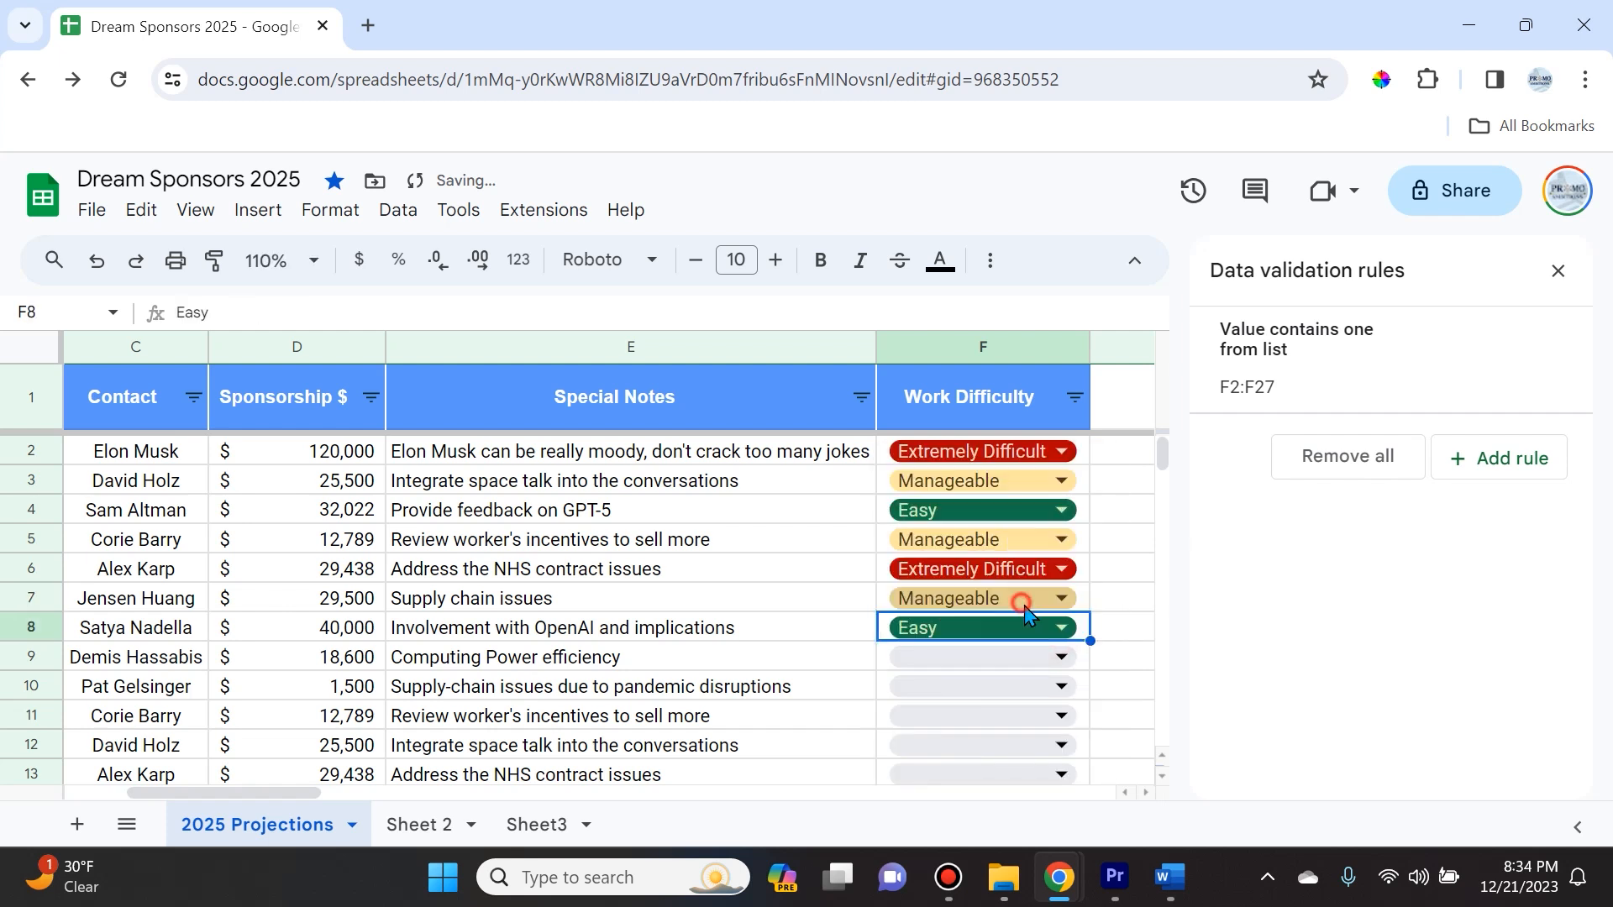
- Set the work difficulty to Extremely Difficult in F9, Manageable in F10 and Easy in F11
left_click(1060, 657)
left_click(1012, 545)
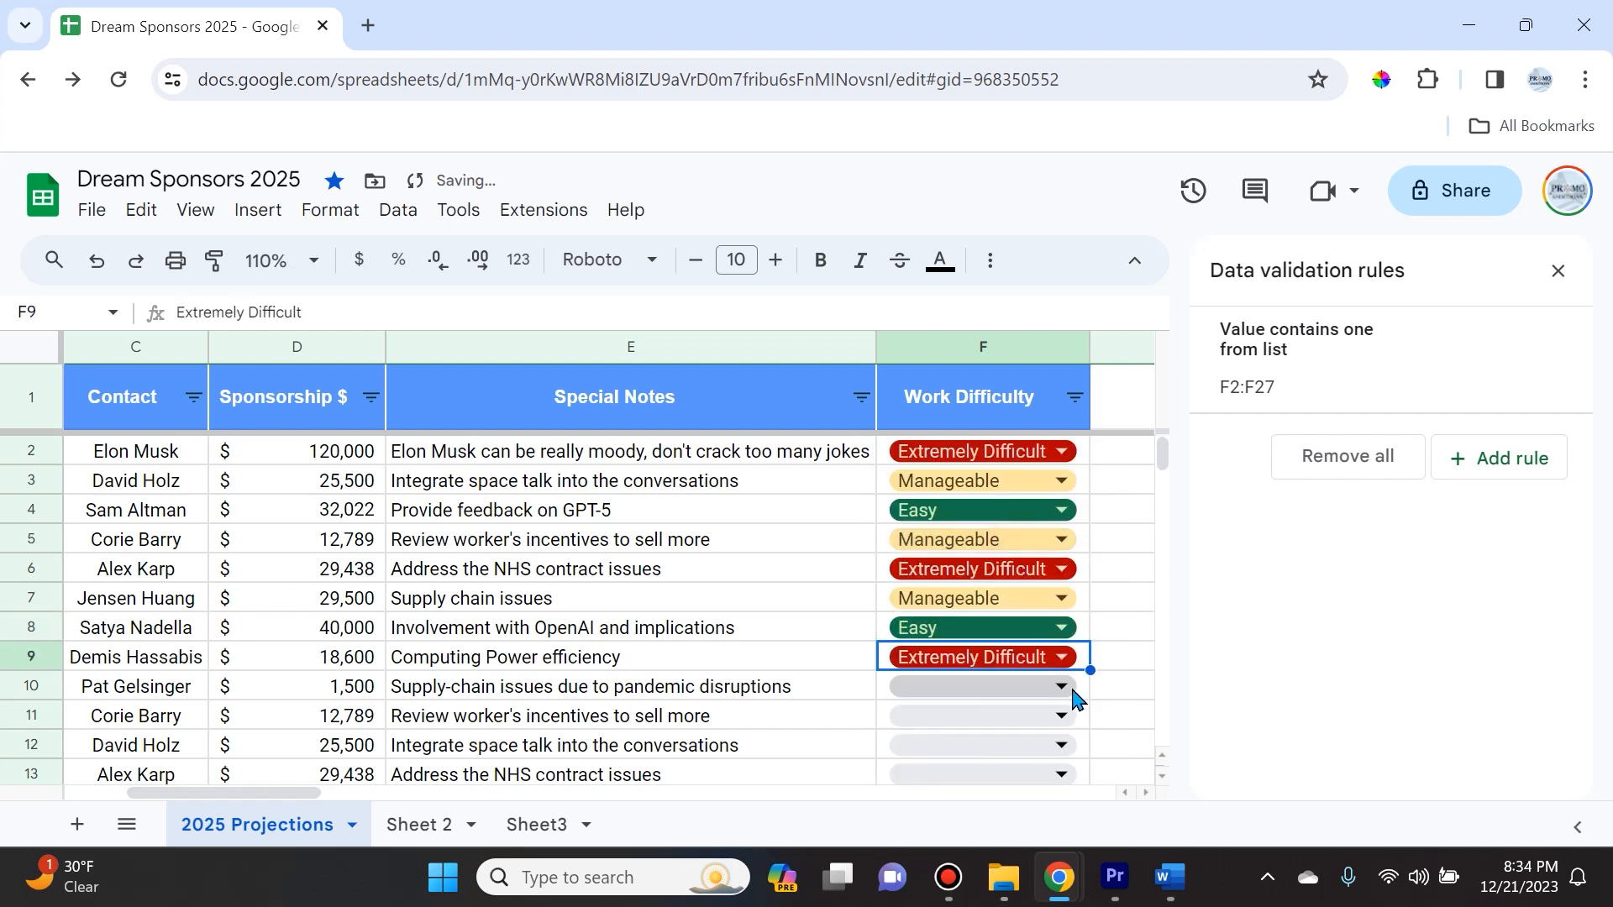
left_click(1061, 687)
left_click(996, 611)
left_click(1061, 716)
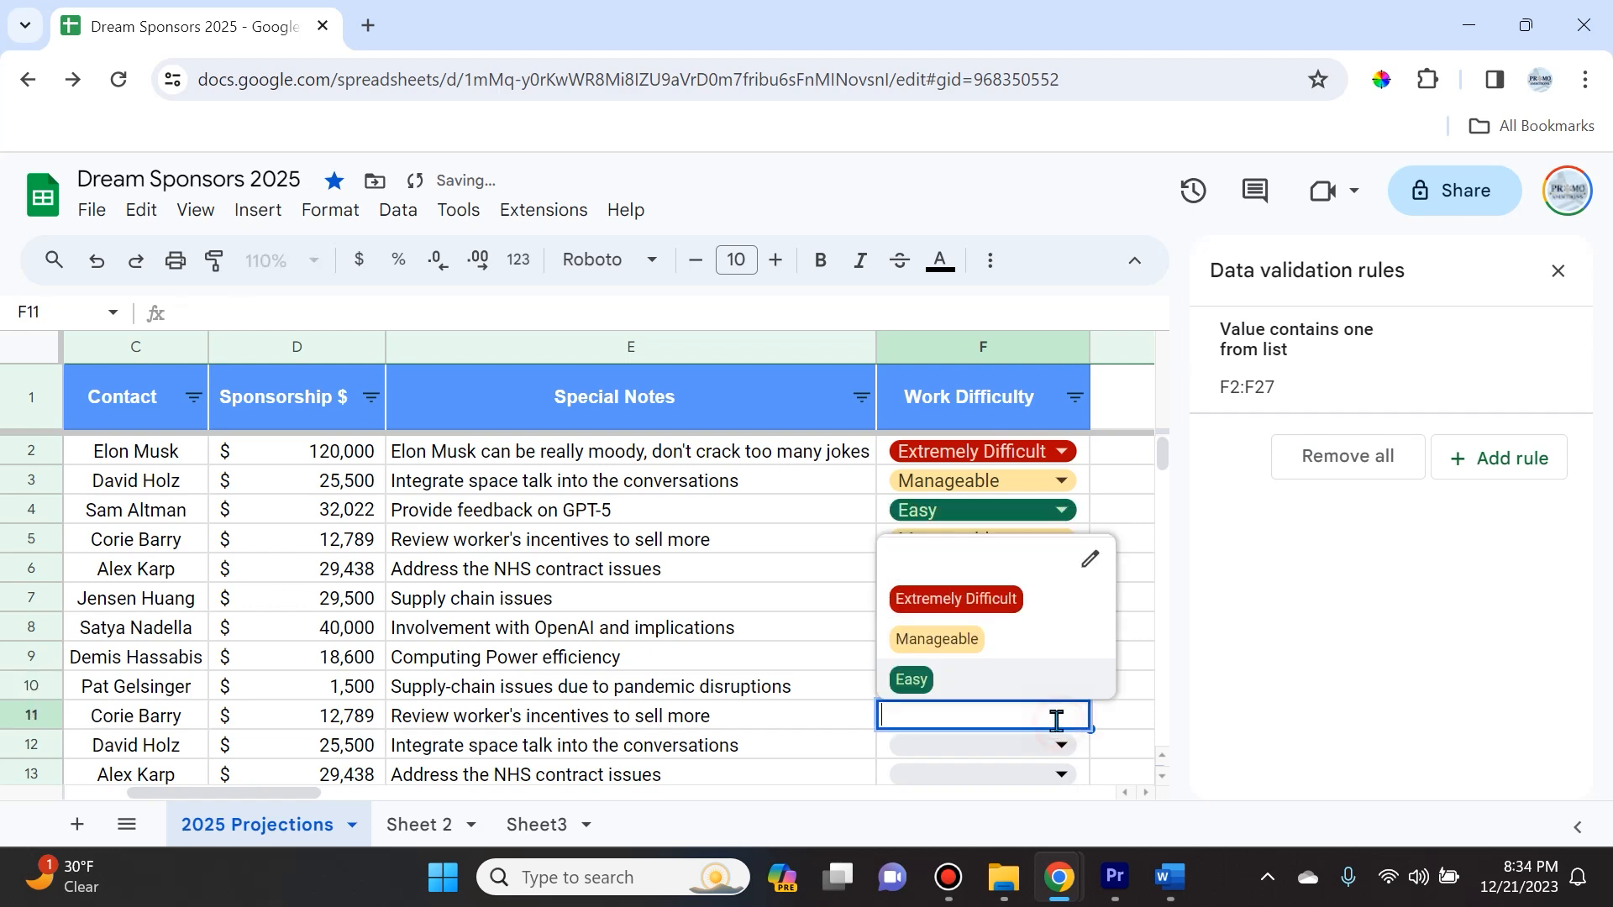
left_click(985, 674)
- Set the work difficulty to Manageable in F12, Extremely Difficult in F13 and Easy in F14, and open the choices for F15
scroll(1036, 654, "down", 2)
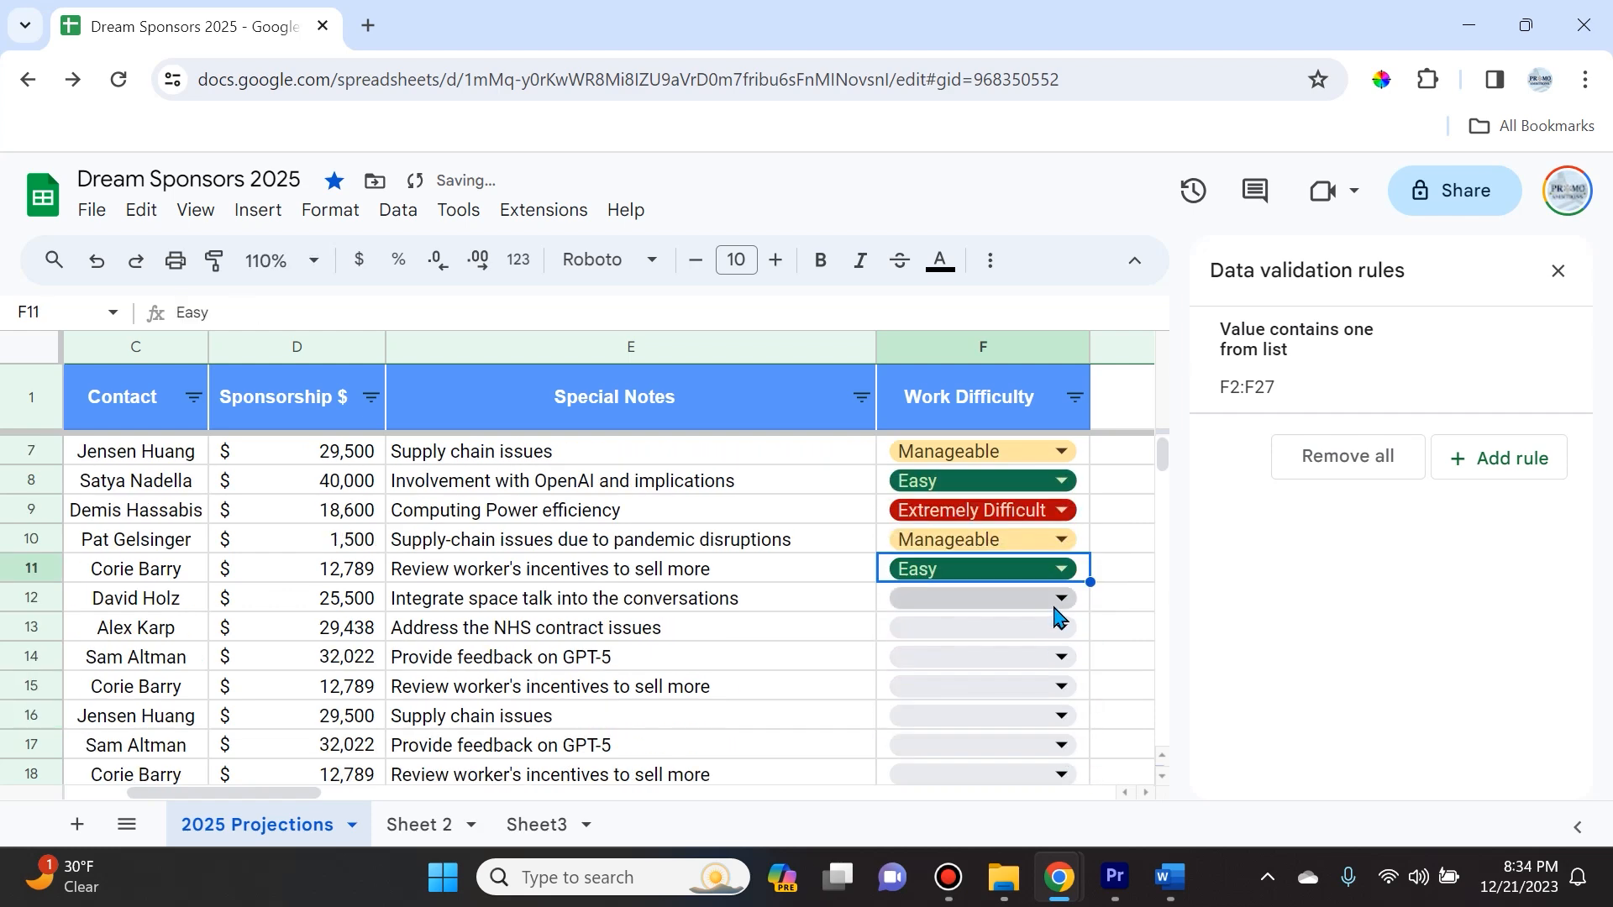
left_click(1056, 603)
left_click(1026, 673)
left_click(1064, 627)
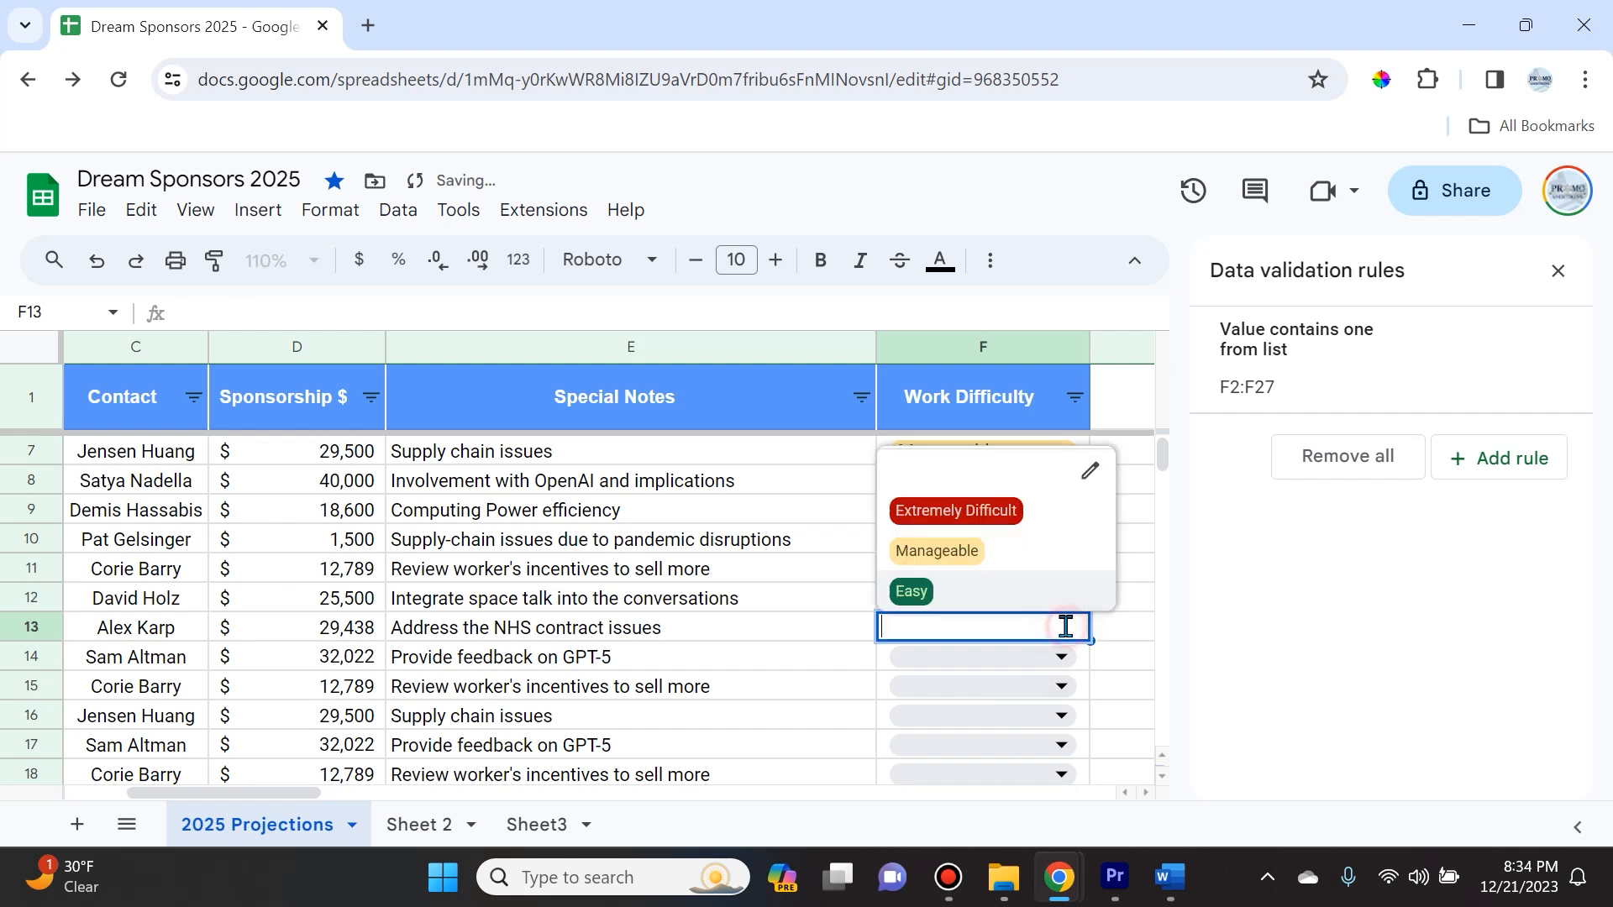
left_click(1017, 515)
left_click(1063, 659)
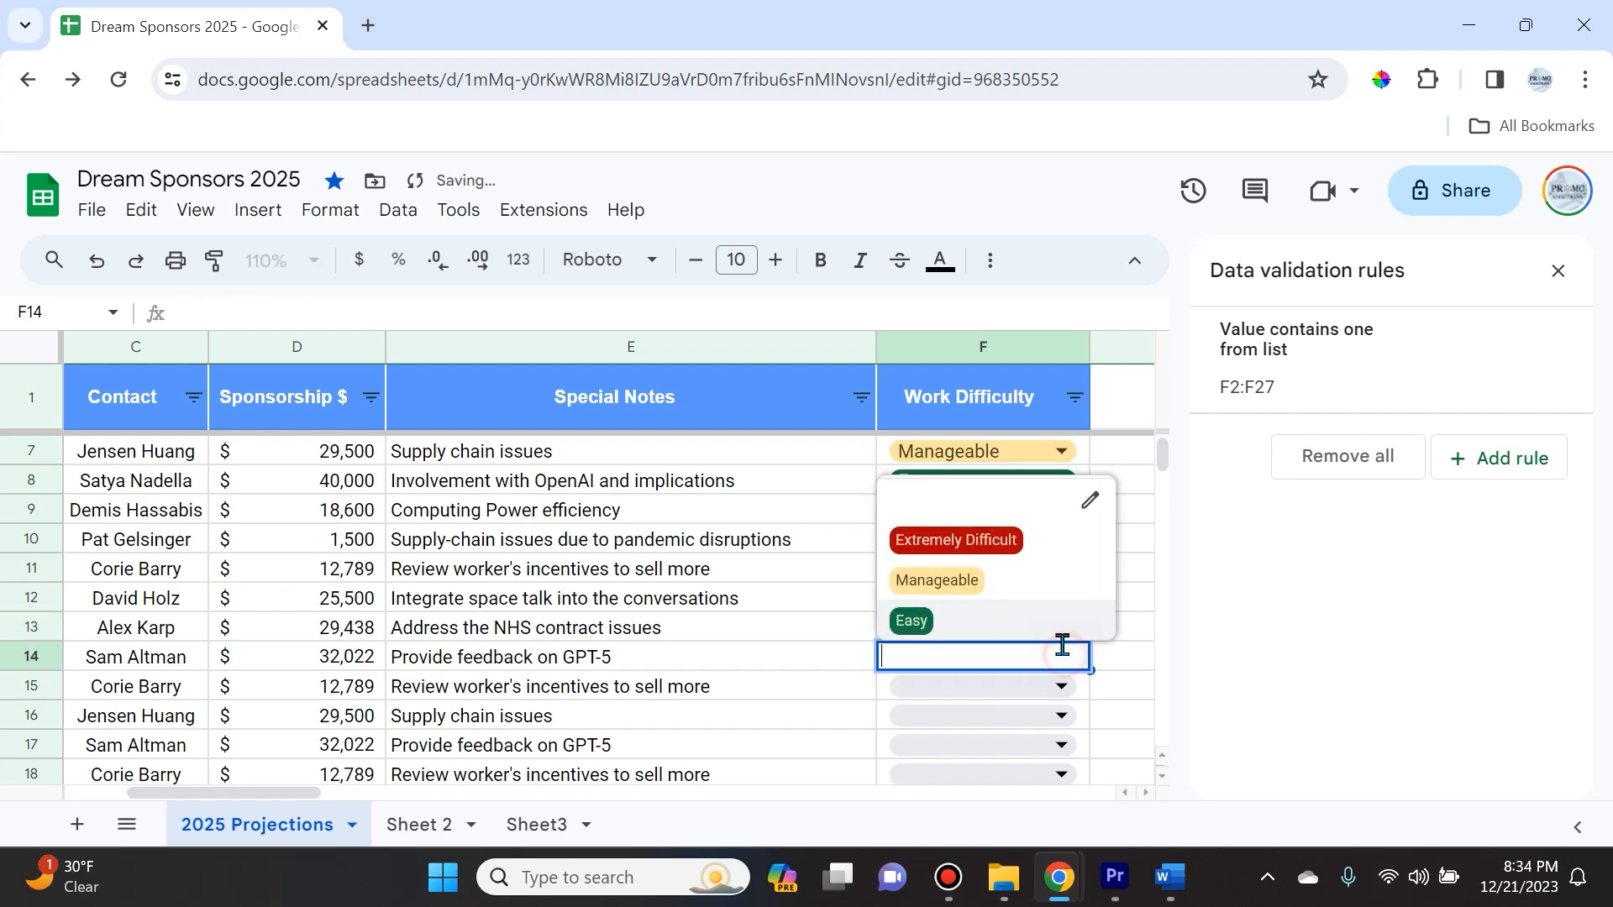
left_click(1033, 618)
left_click(1058, 680)
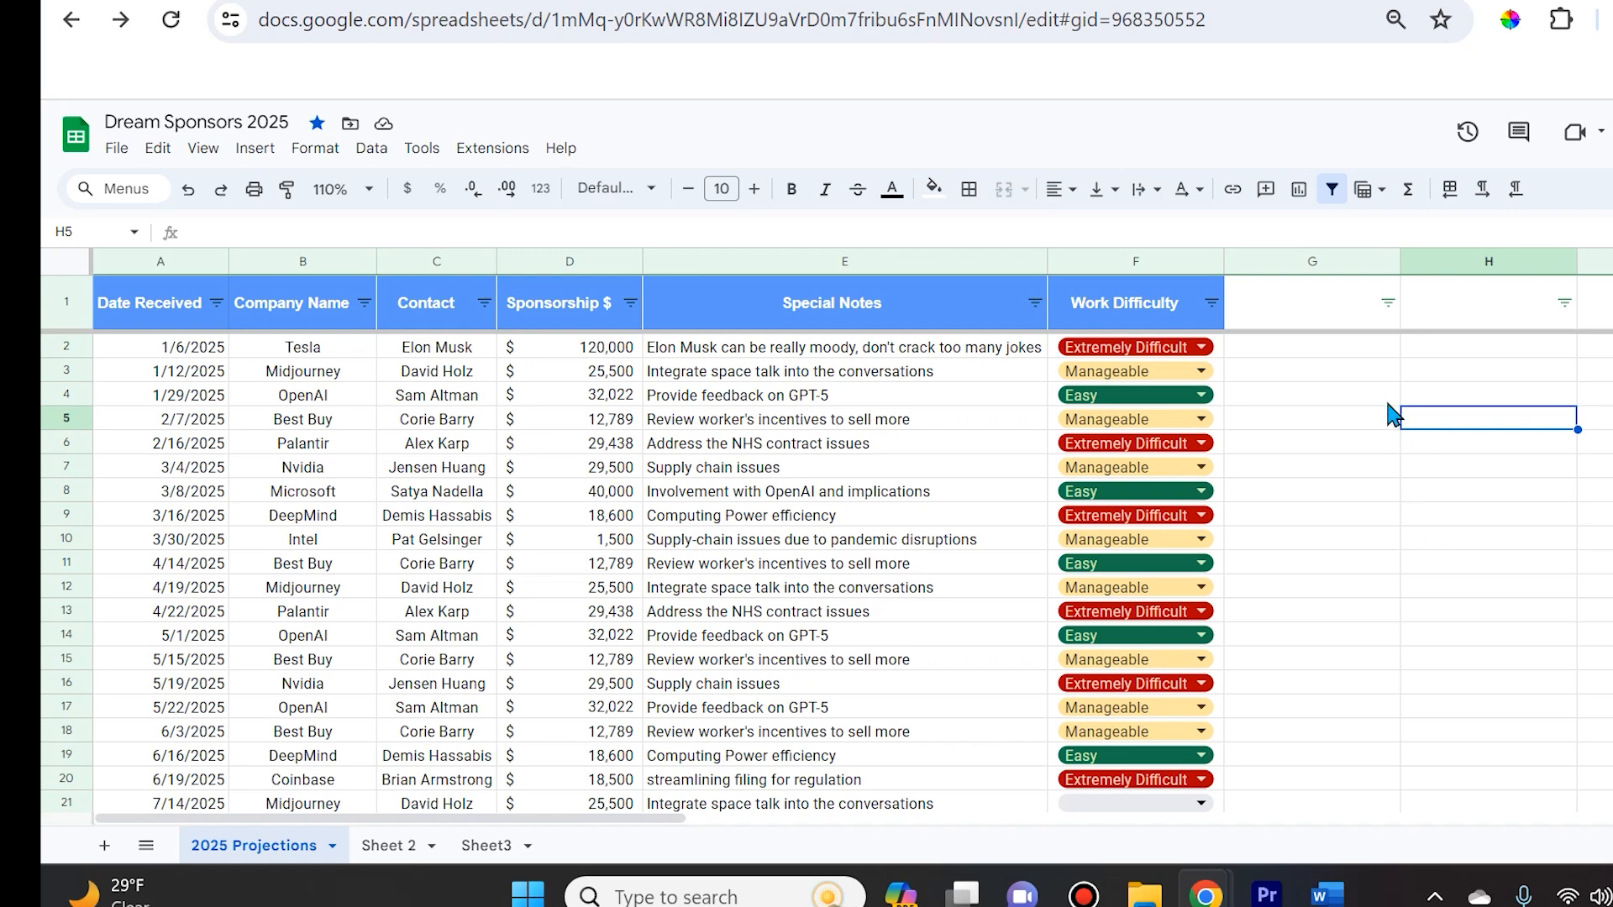
- Enter Jan, Feb and Mar in G2:G4 and autofill the month series down to G19
left_click(1344, 351)
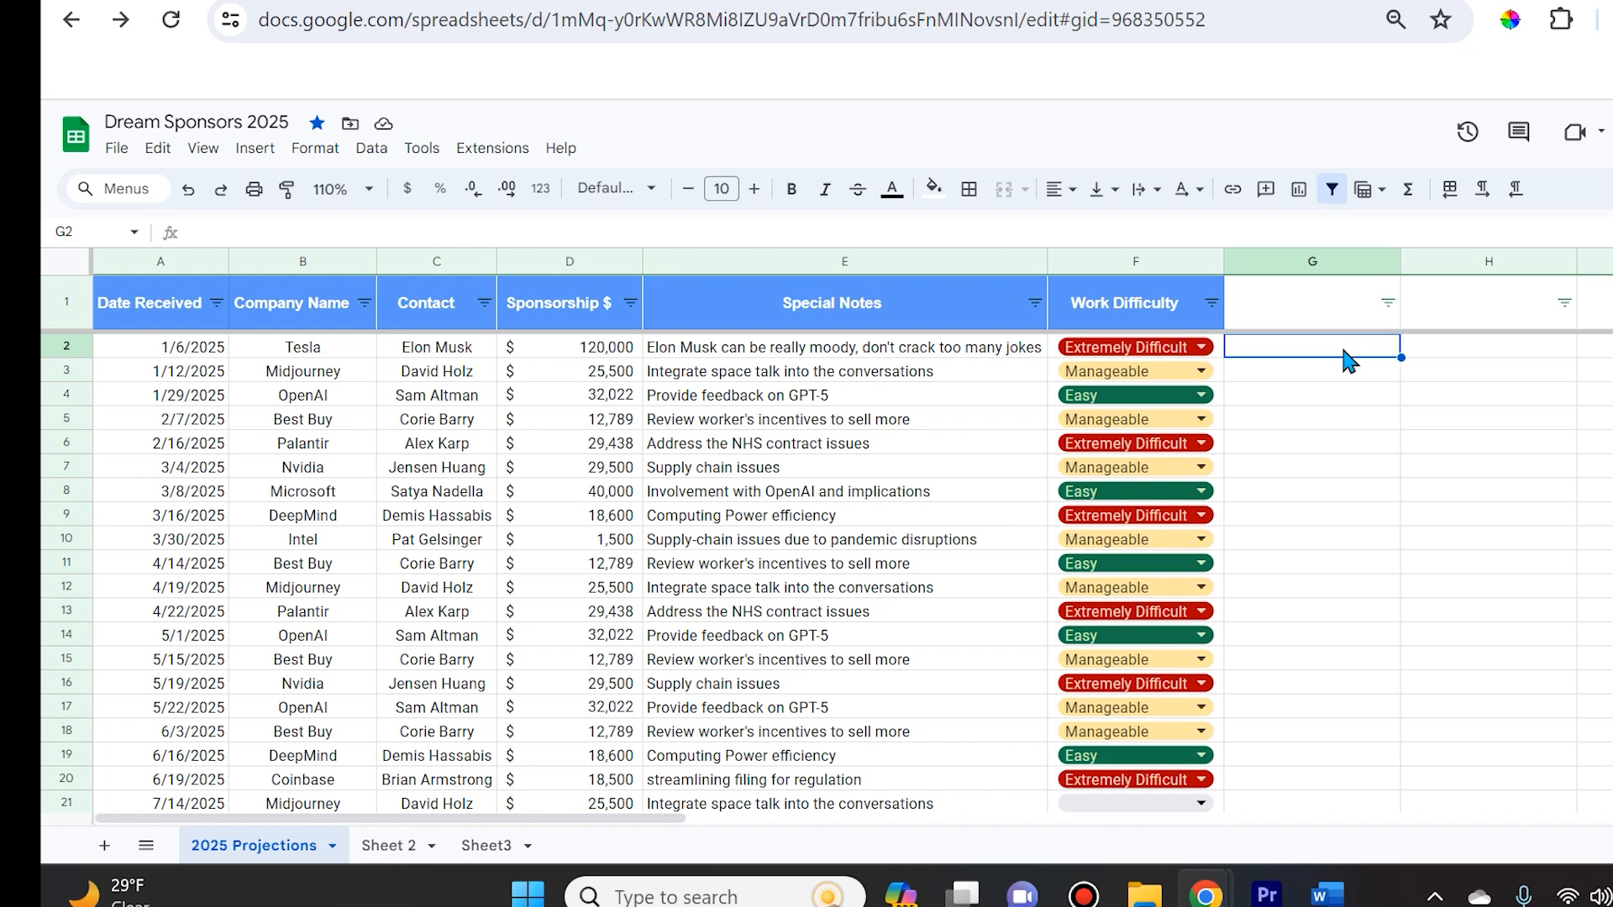
type("Ja")
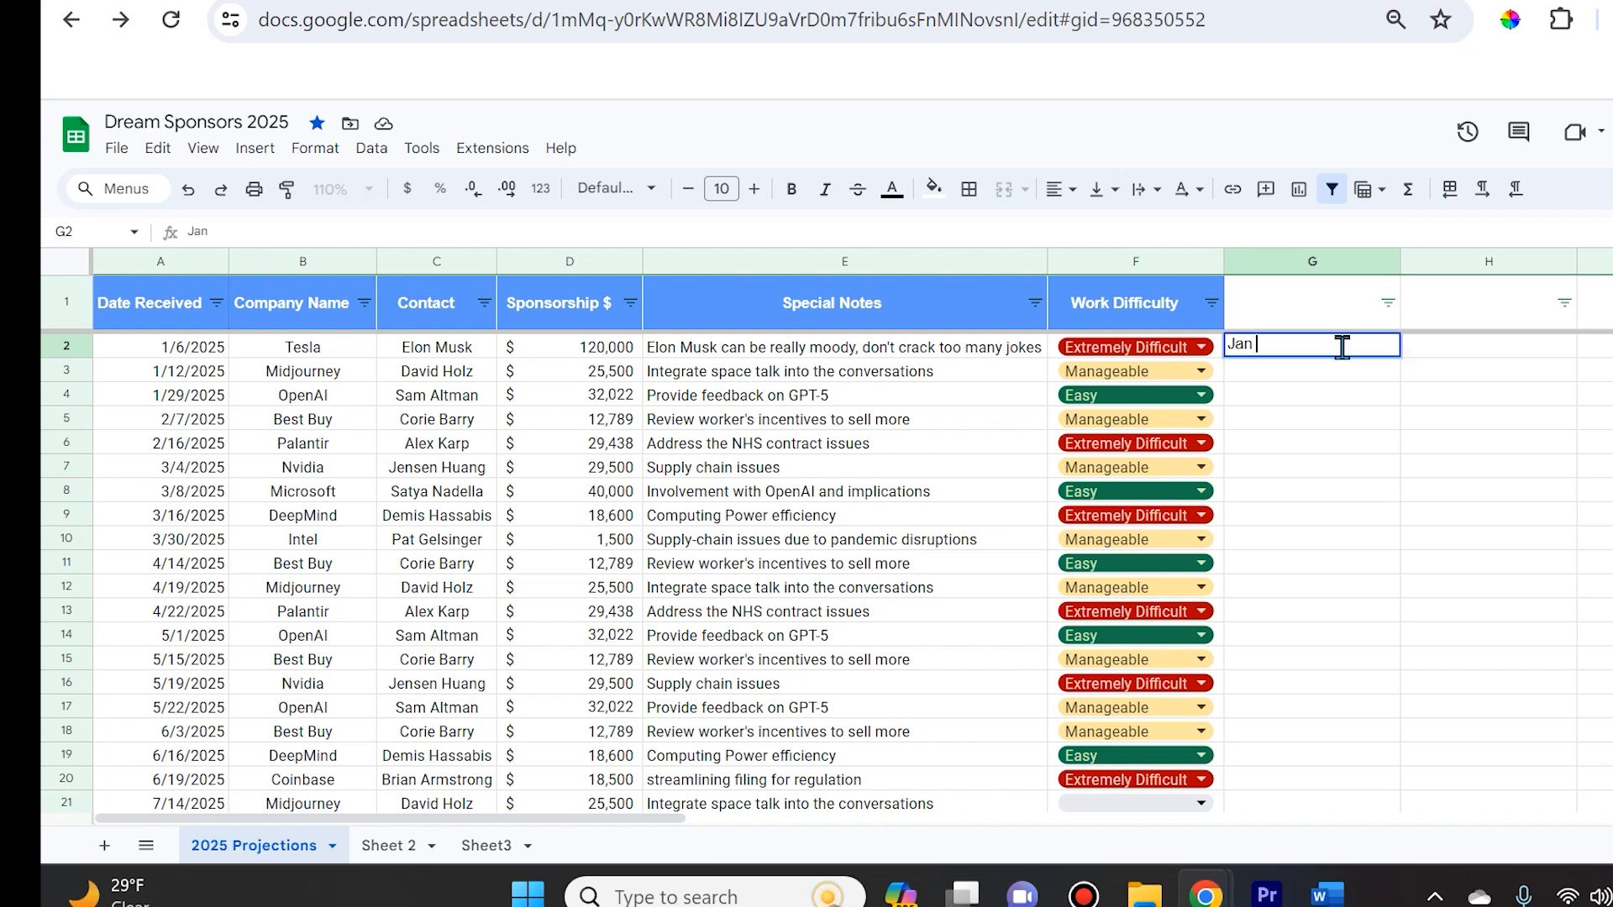
type("n")
key("Return")
type("F")
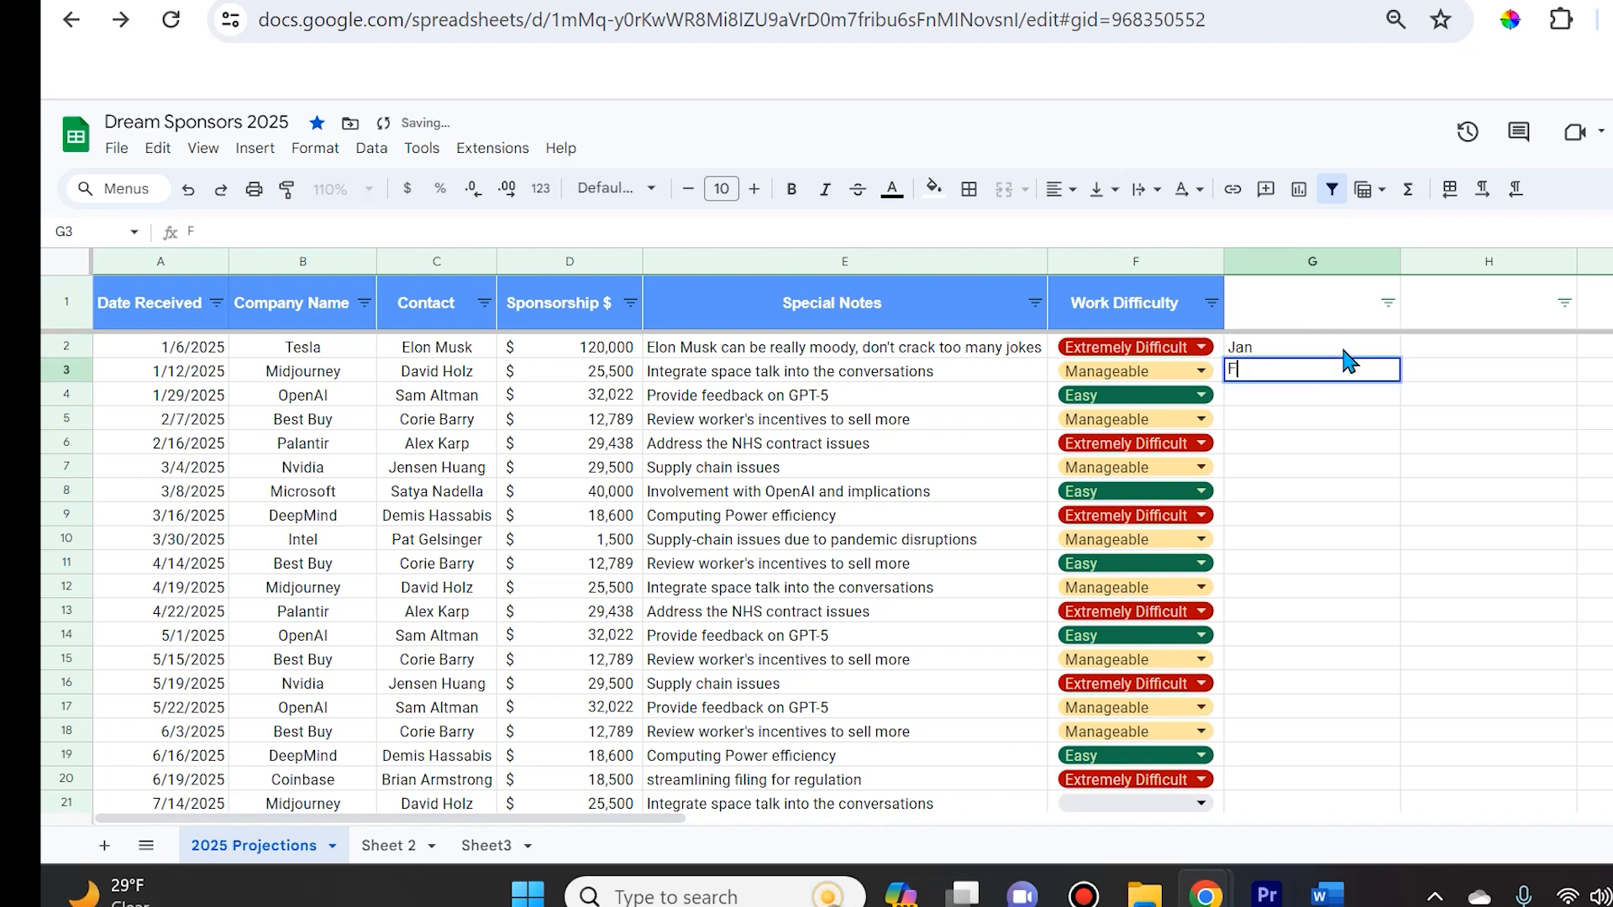
type("eb")
key("Return")
type("Mar")
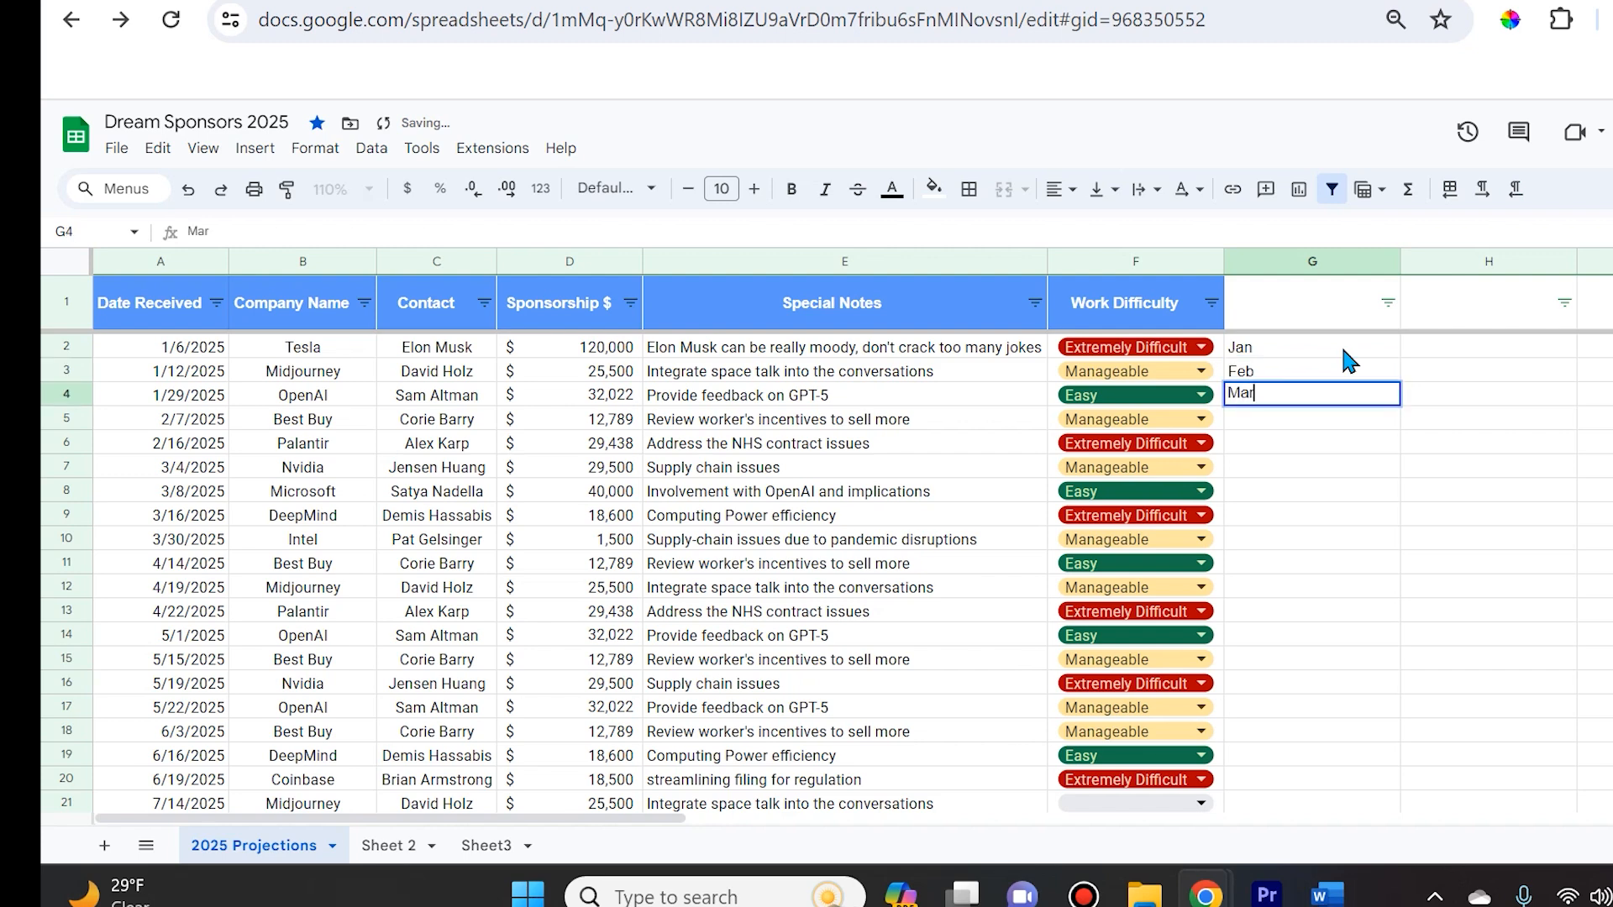
left_click_drag(1344, 348, 1395, 747)
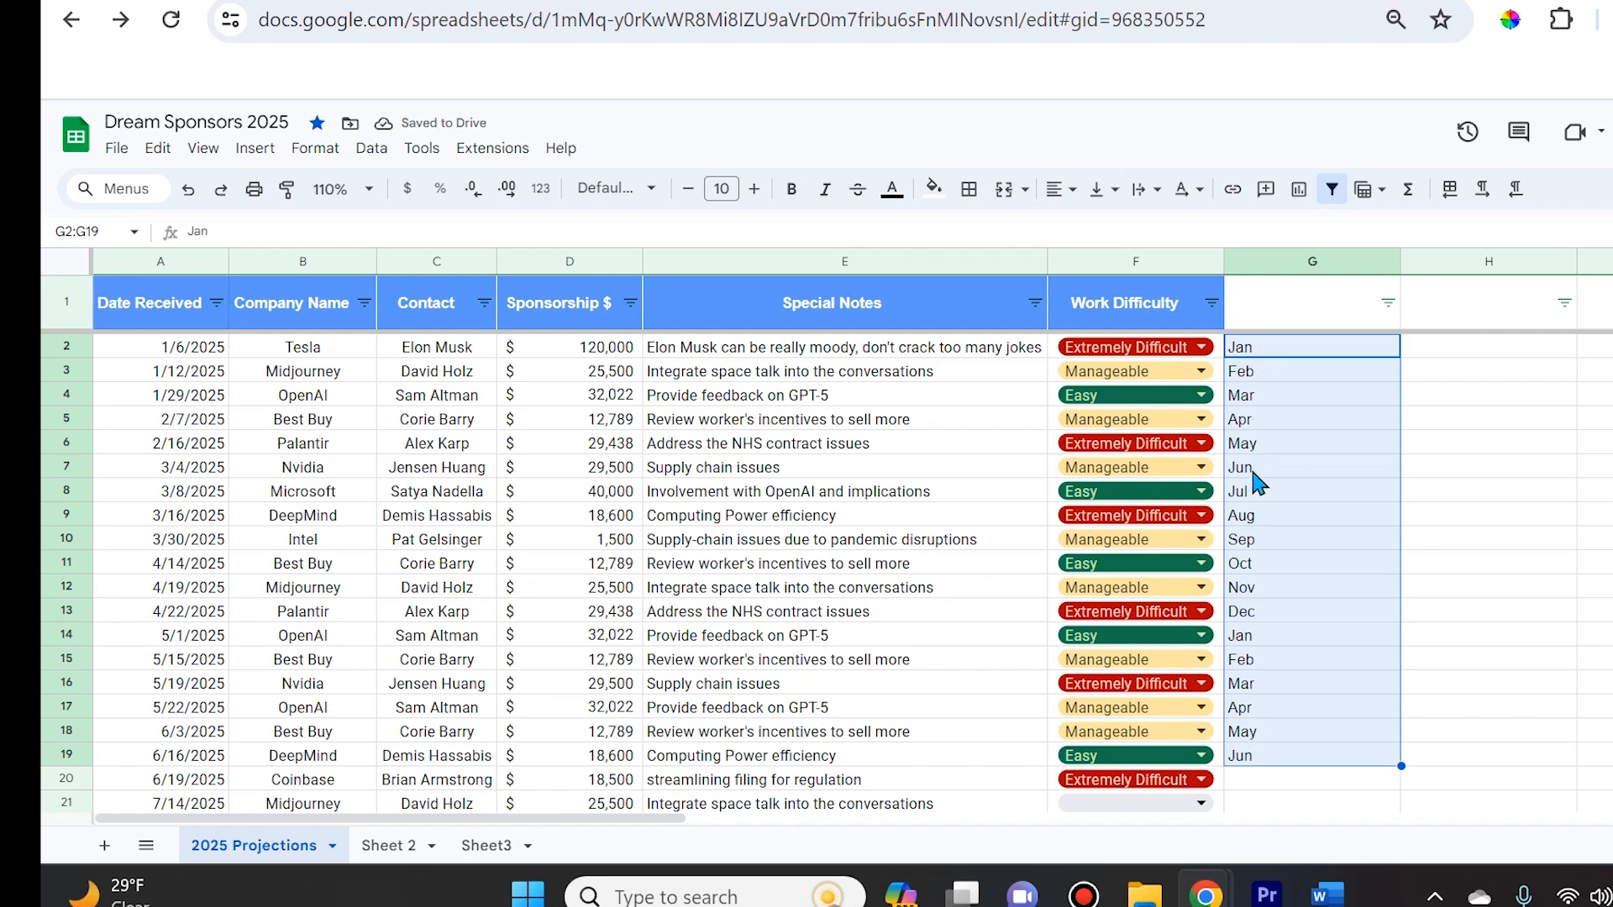
- Clear the month series from G2:G19
left_click(1499, 512)
left_click_drag(1311, 346, 1315, 749)
key("Delete")
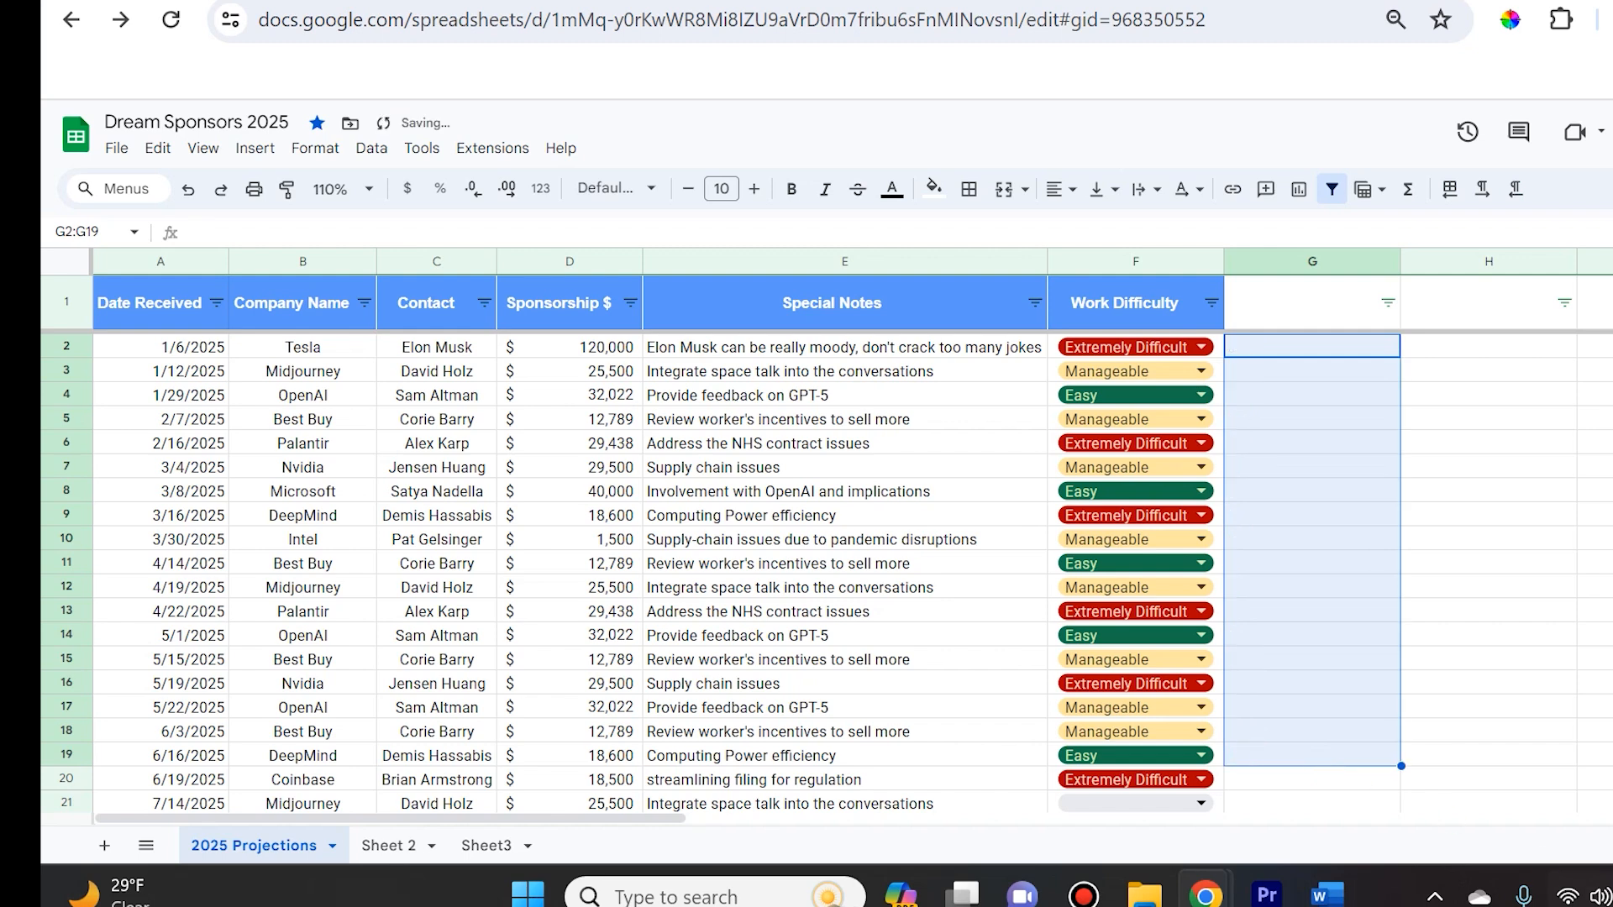
- Autofill the Jan 1, Jan4, Jan 7 date pattern from G2:G4 down to G20, and clear the filled range
left_click(1610, 896)
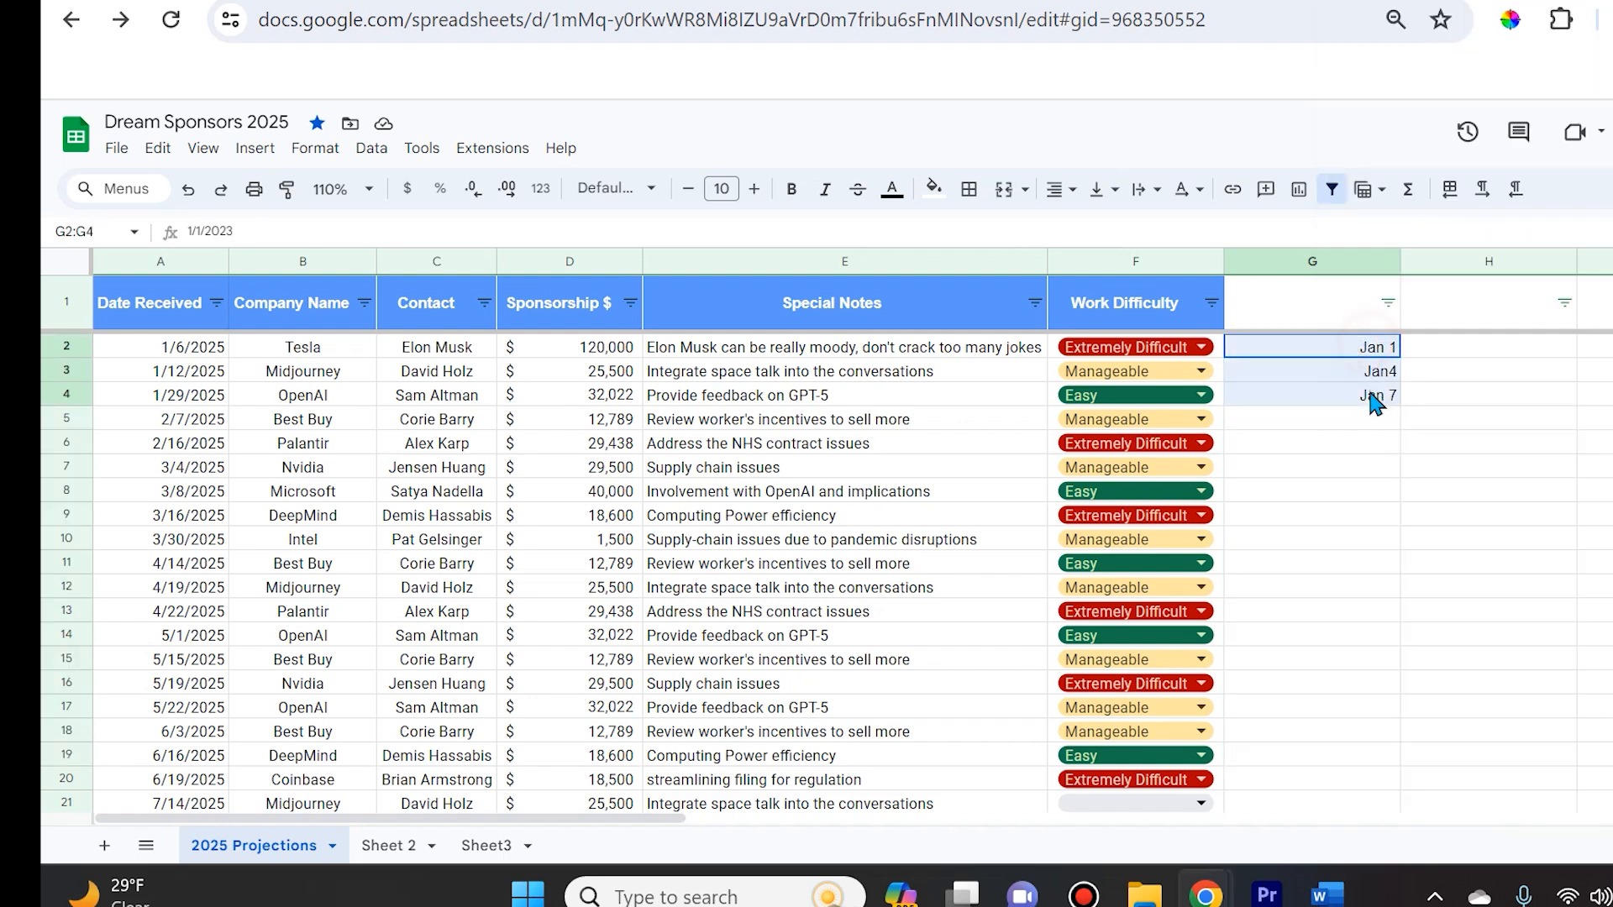
left_click_drag(1370, 391, 1401, 781)
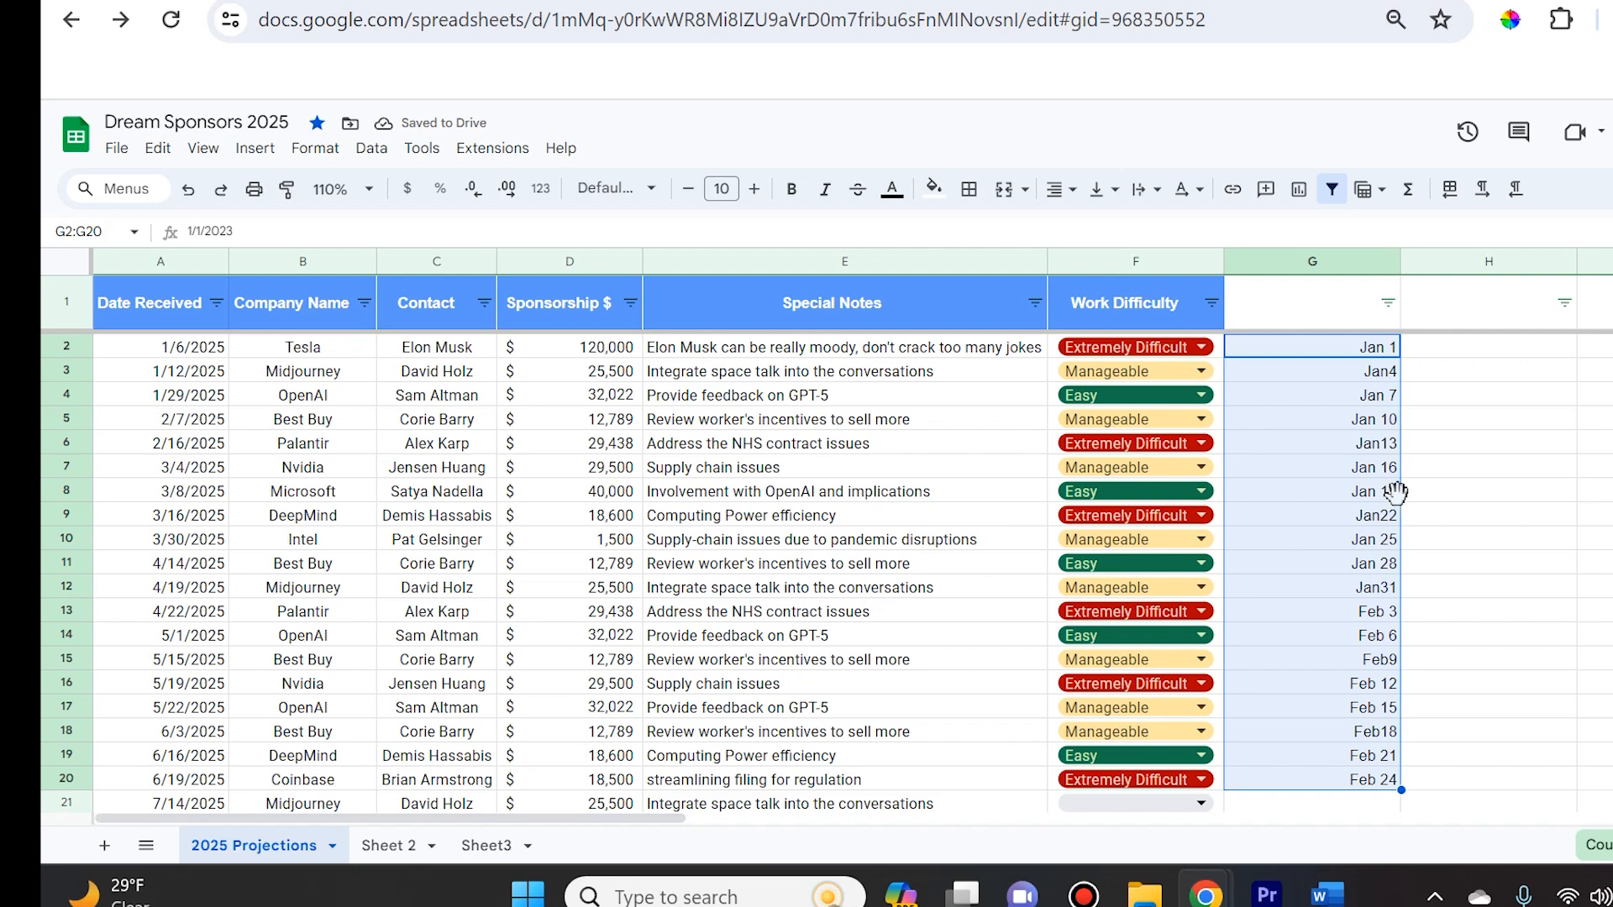
key("Delete")
left_click(1435, 427)
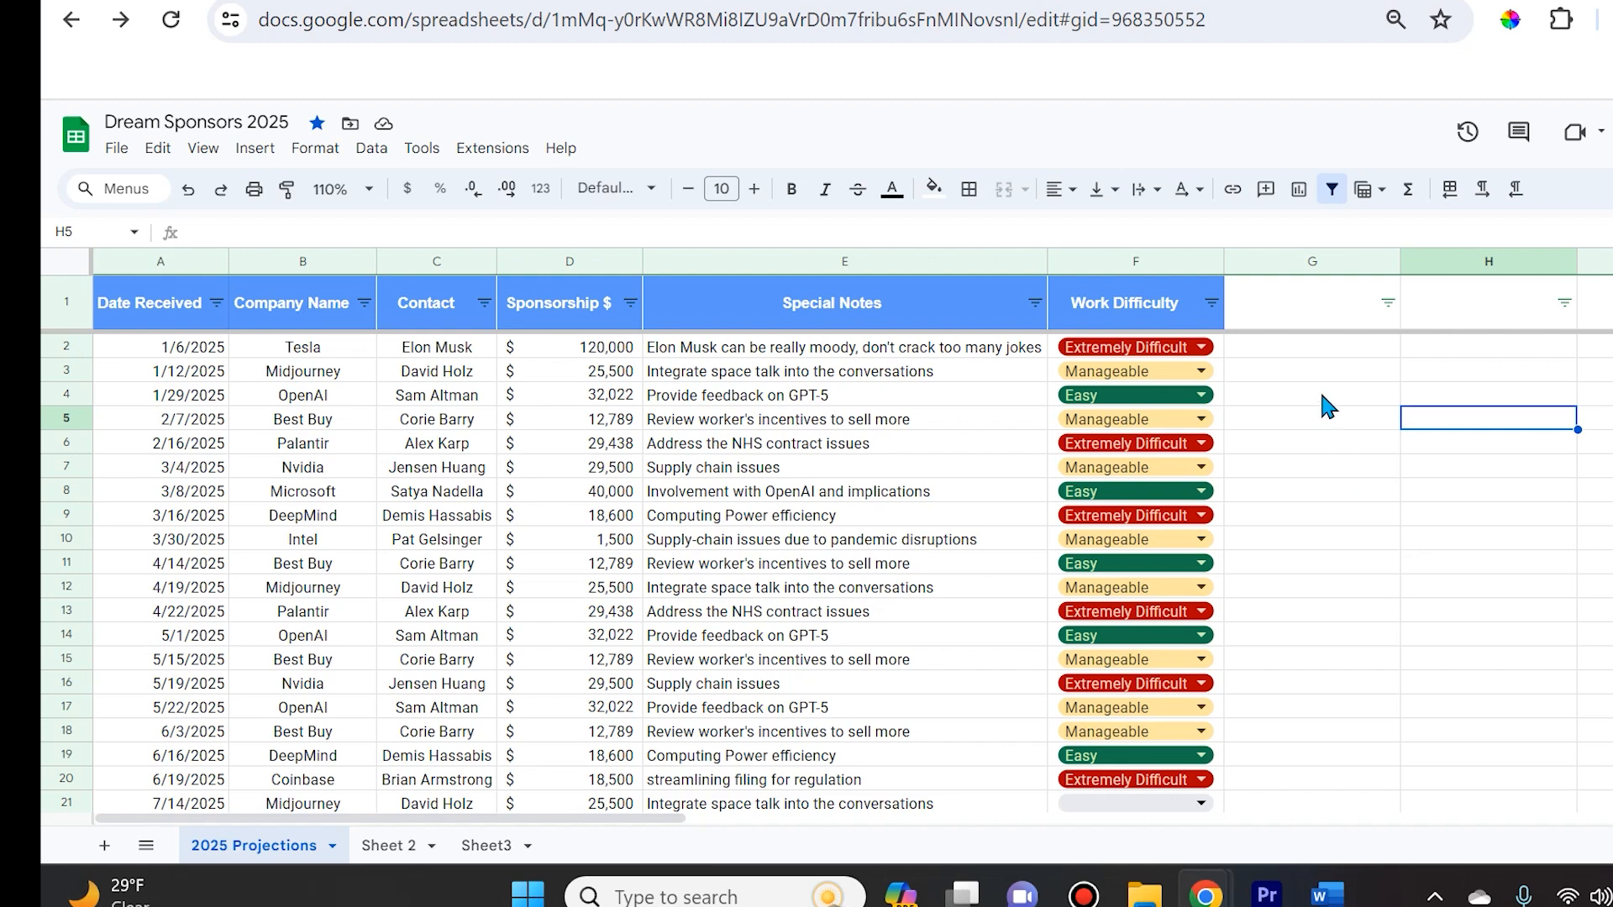
- Enter the company abbreviation Tes in G2, beside the Tesla row
left_click(1330, 345)
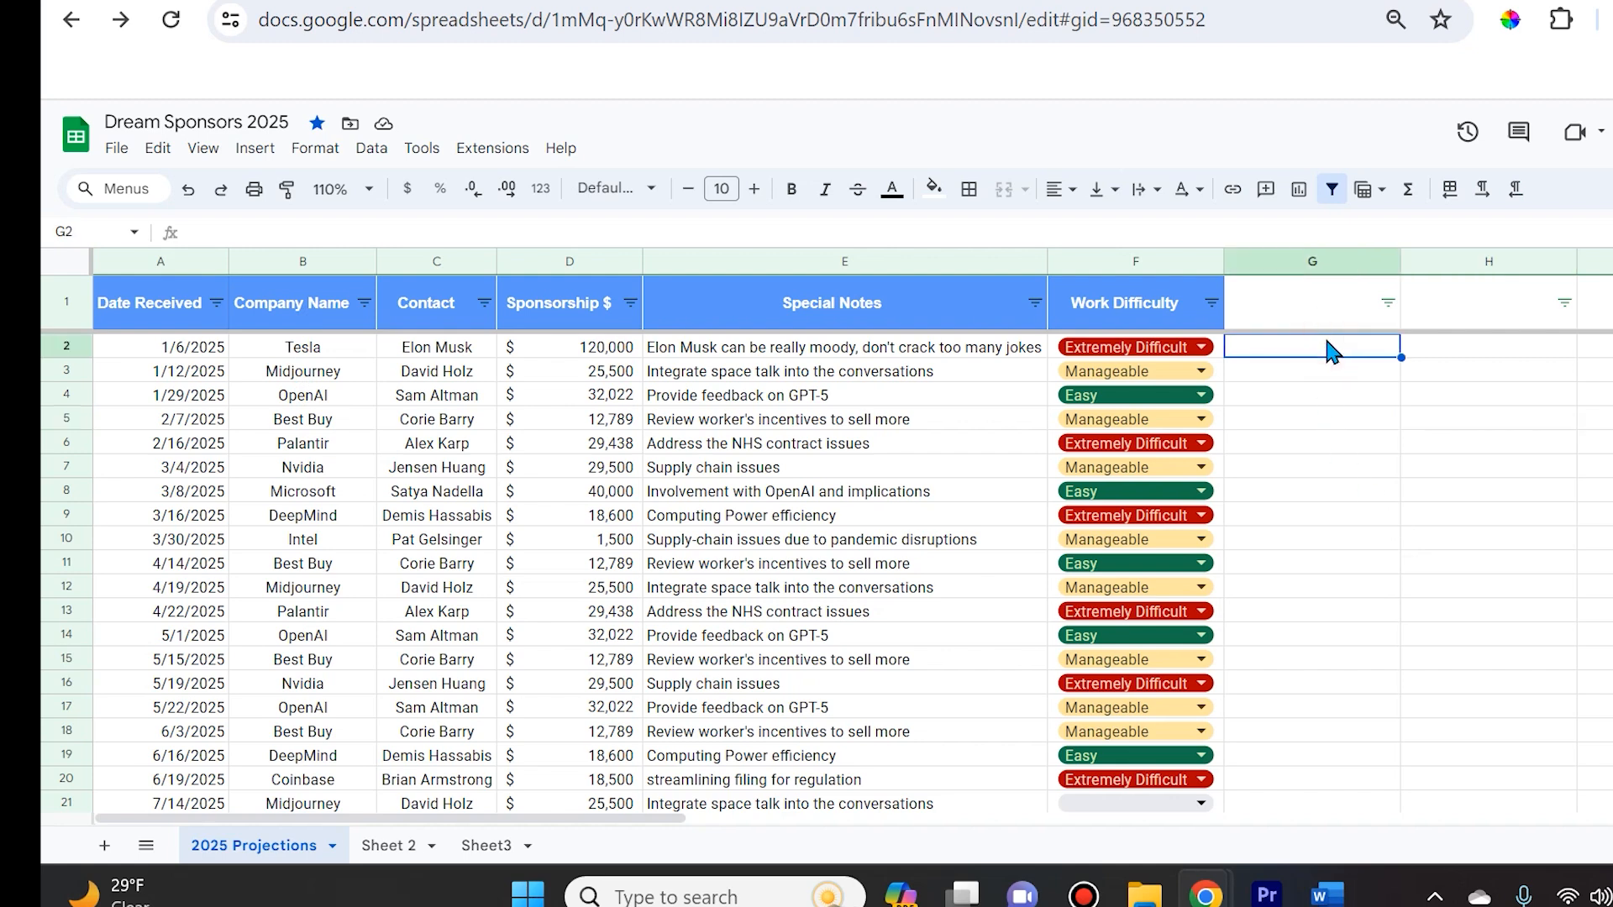
type("Tes")
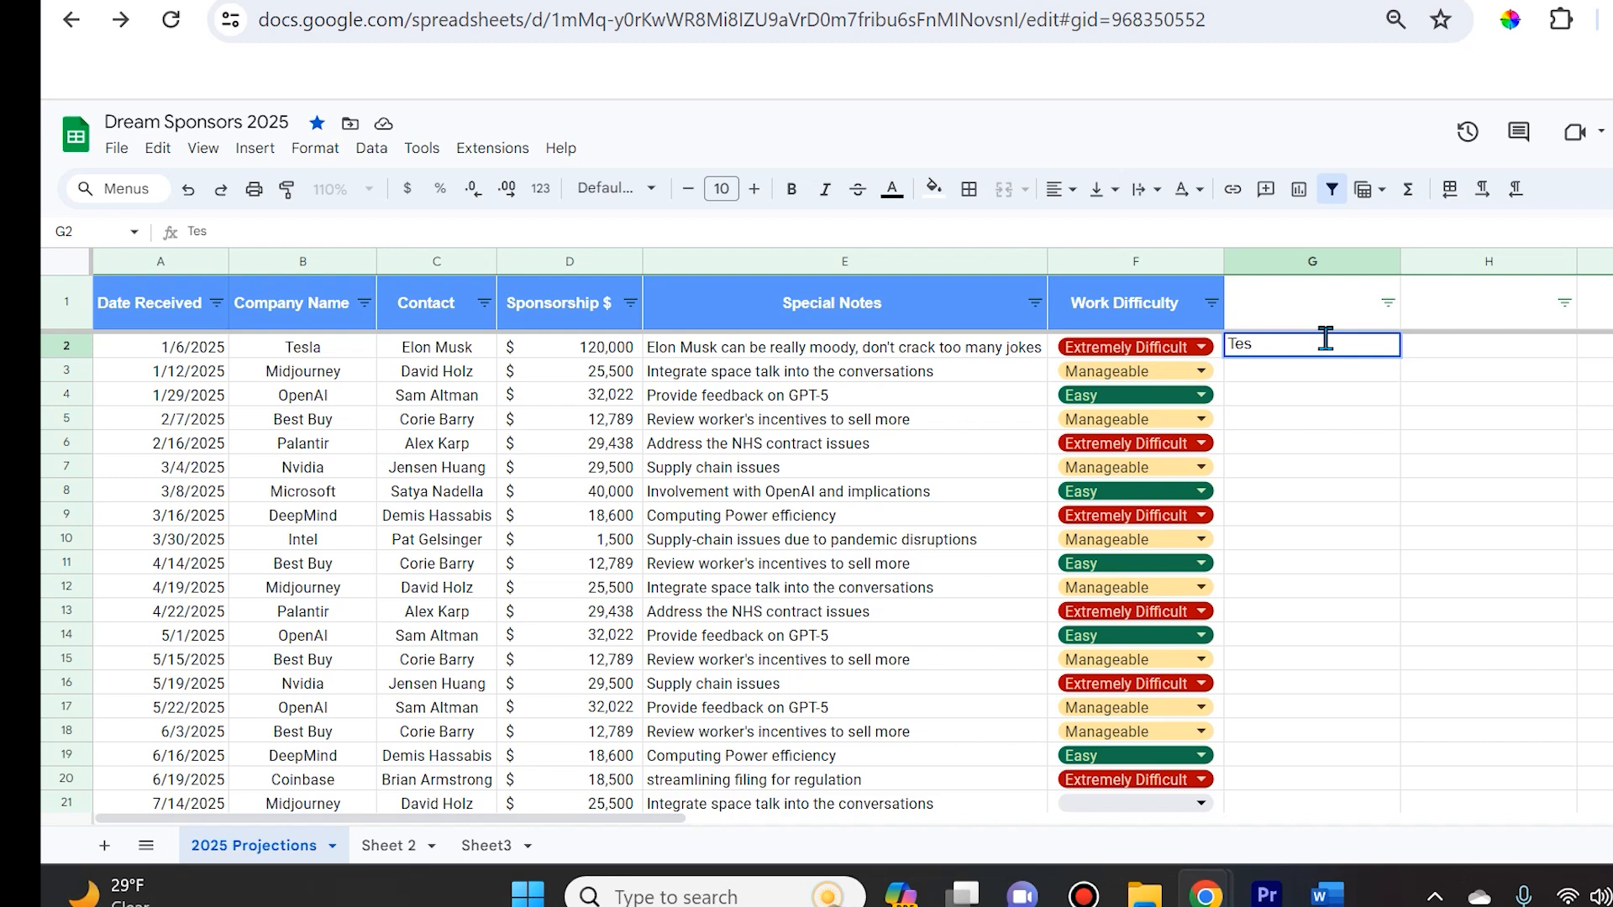
key("Return")
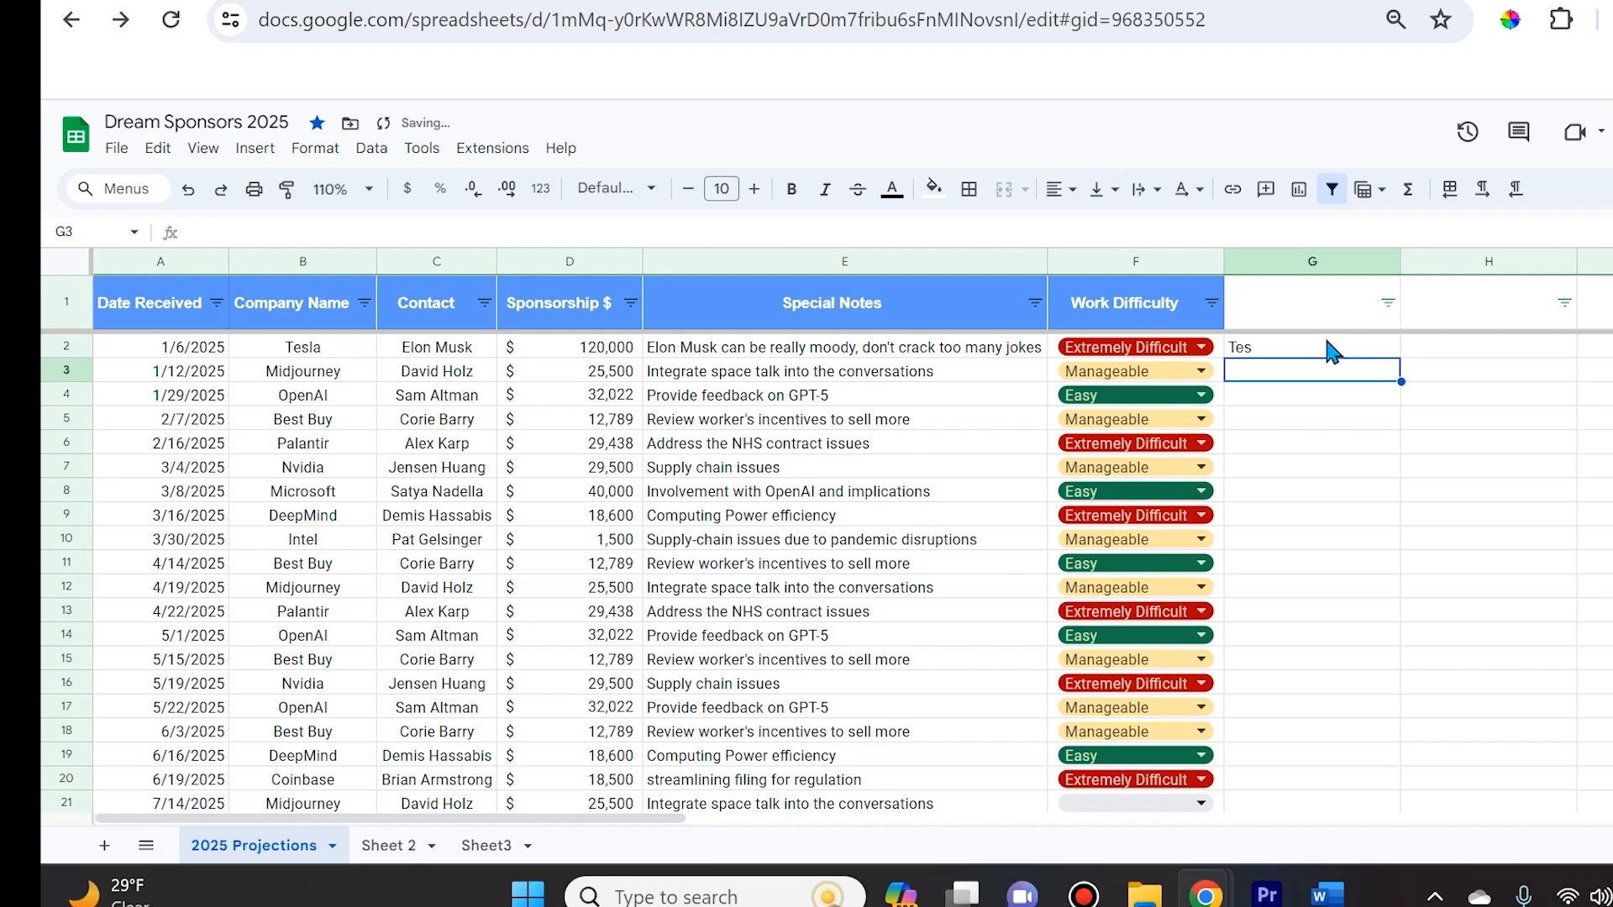
- Enter the abbreviations Mid in G3 and Ope in G4, and accept the Smart Fill formula suggestion for the rest of column G
type("Mid")
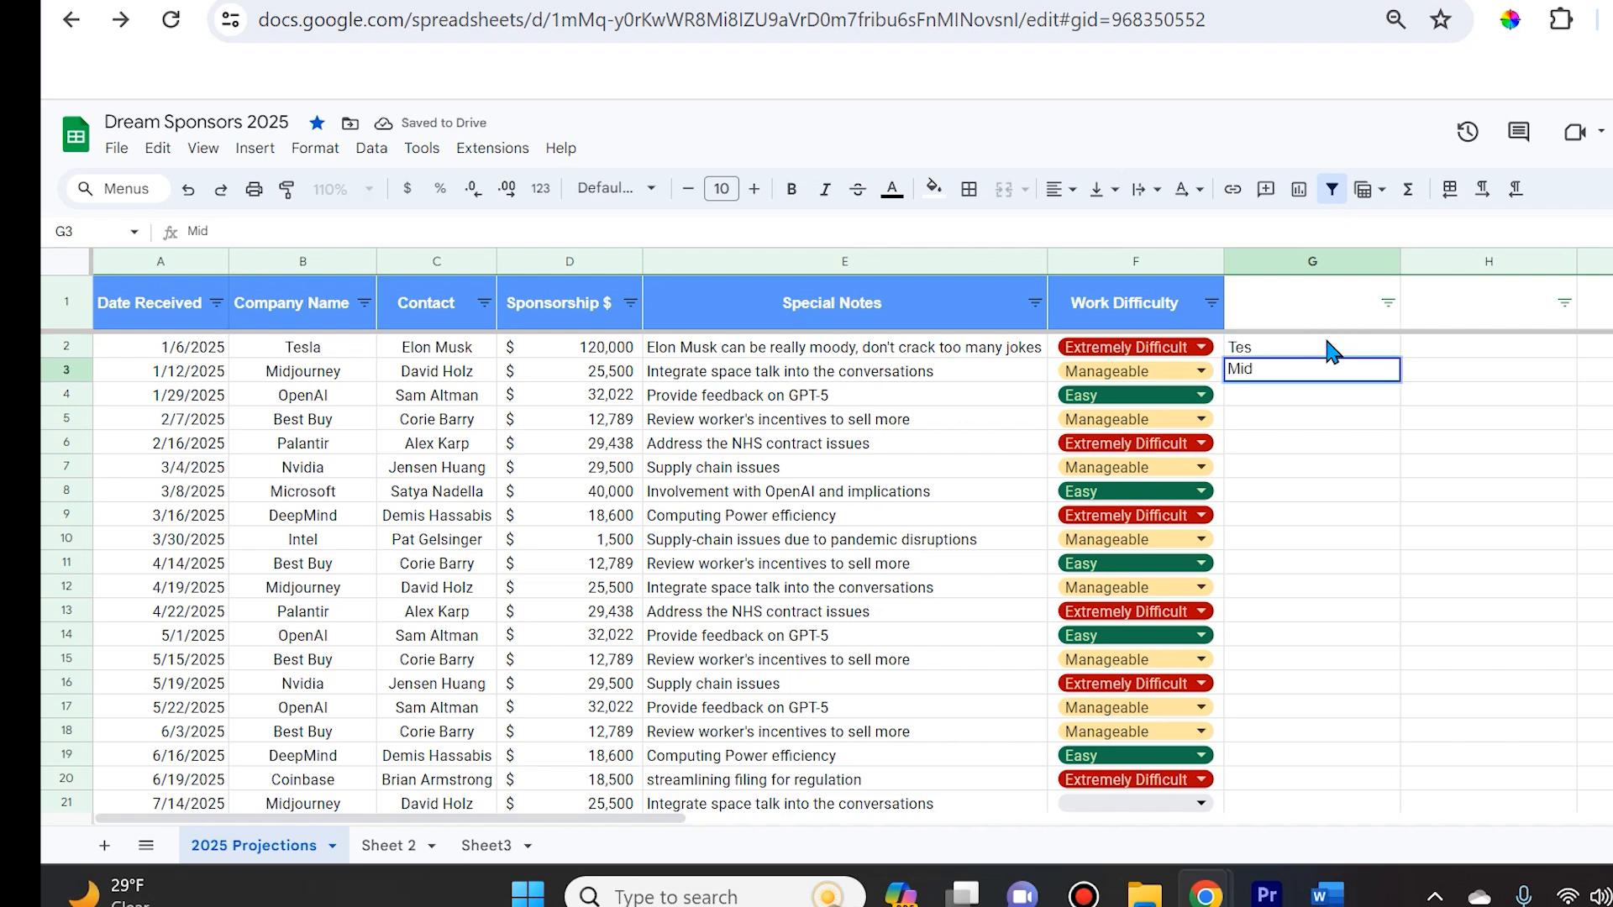
key("Return")
type("Ope")
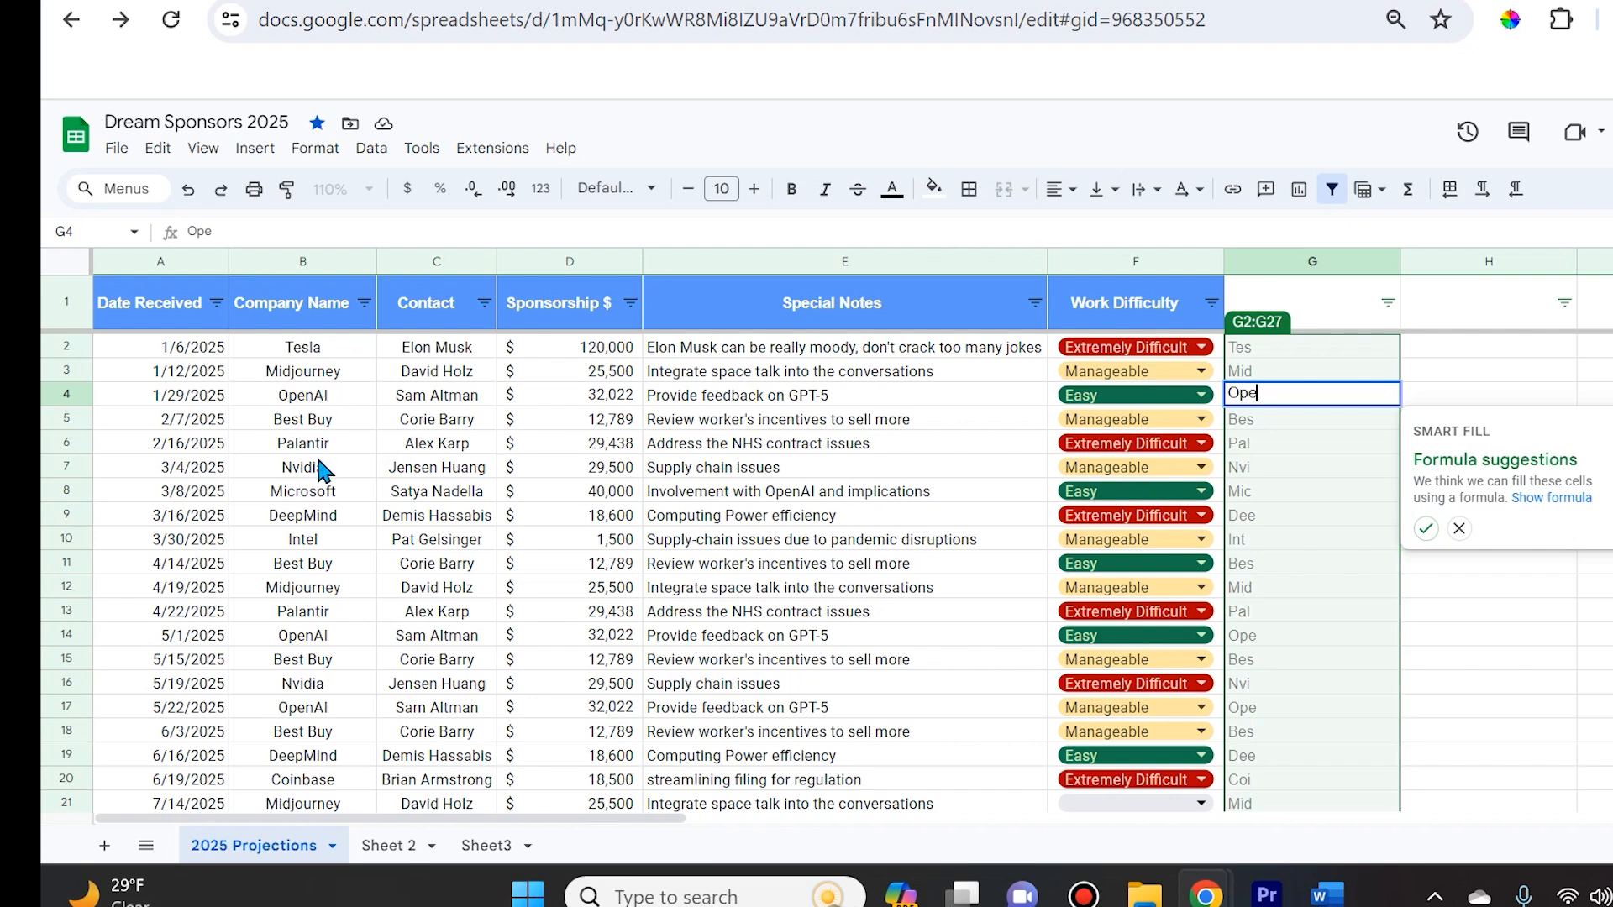
left_click(1428, 529)
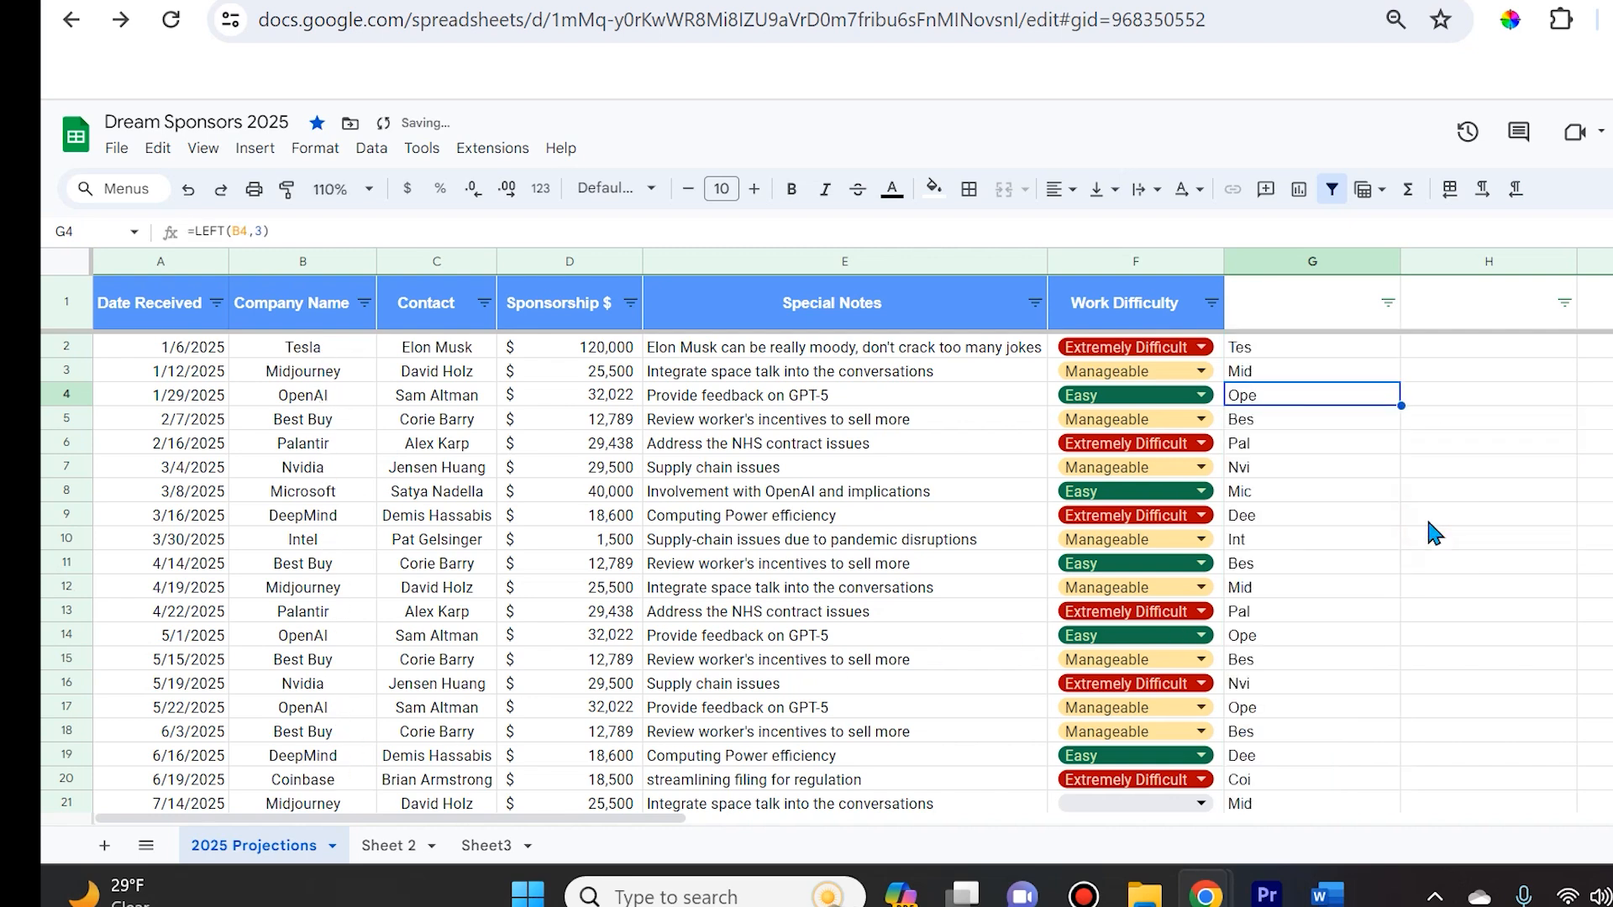
- Examine the formulas behind the filled company abbreviations in cells G5 to G7
key("Down")
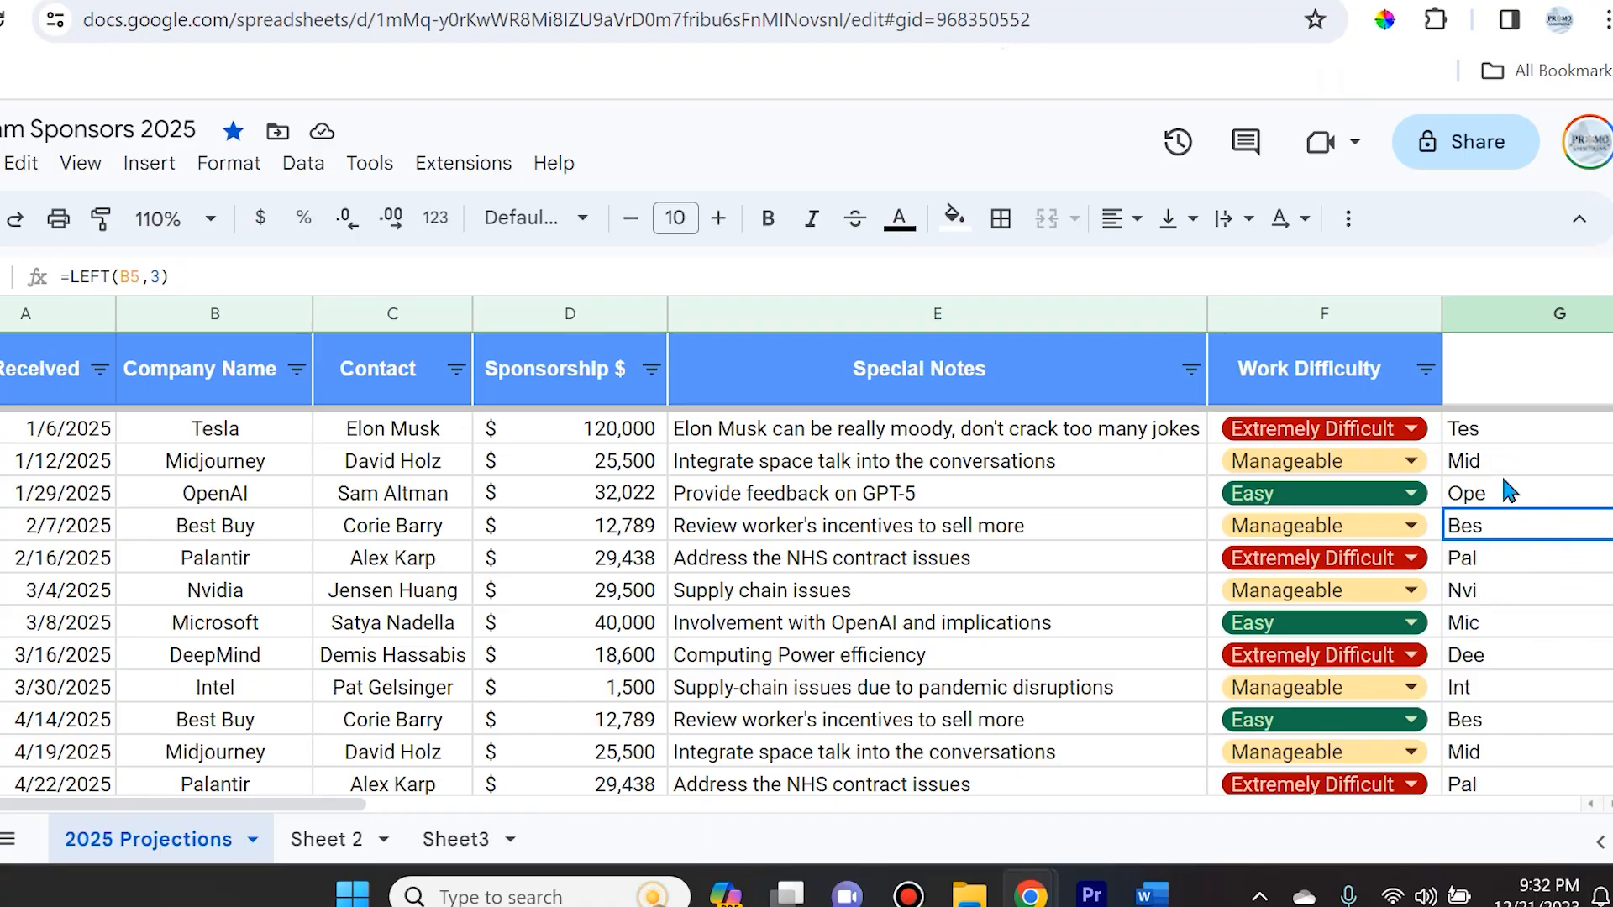
left_click(1506, 601)
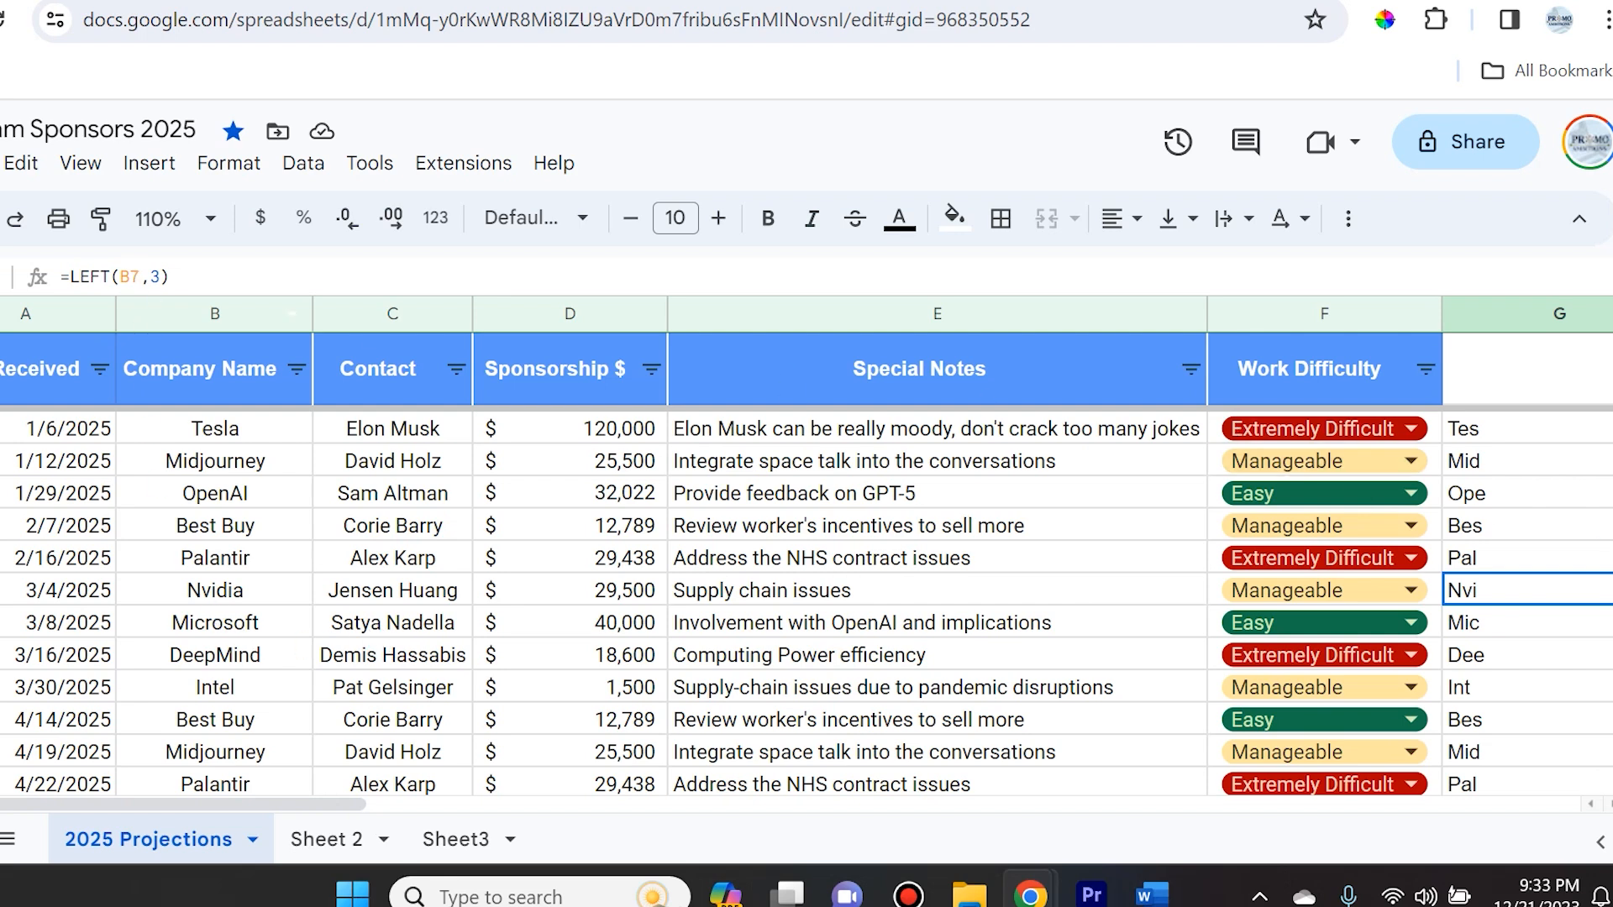
left_click(1544, 561)
left_click(1537, 527)
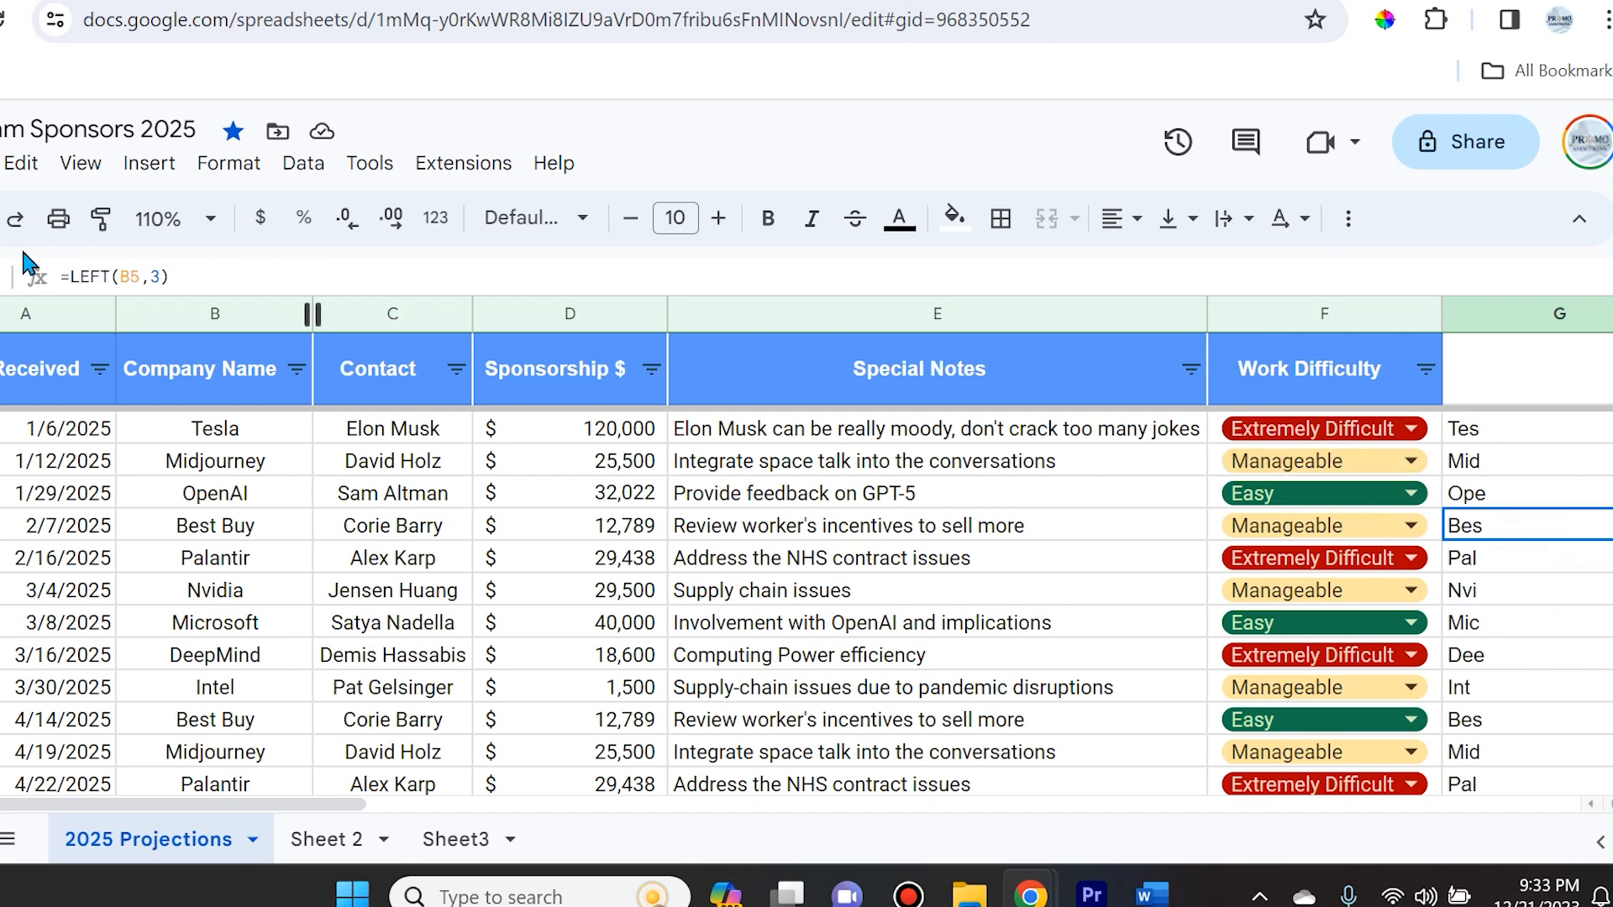